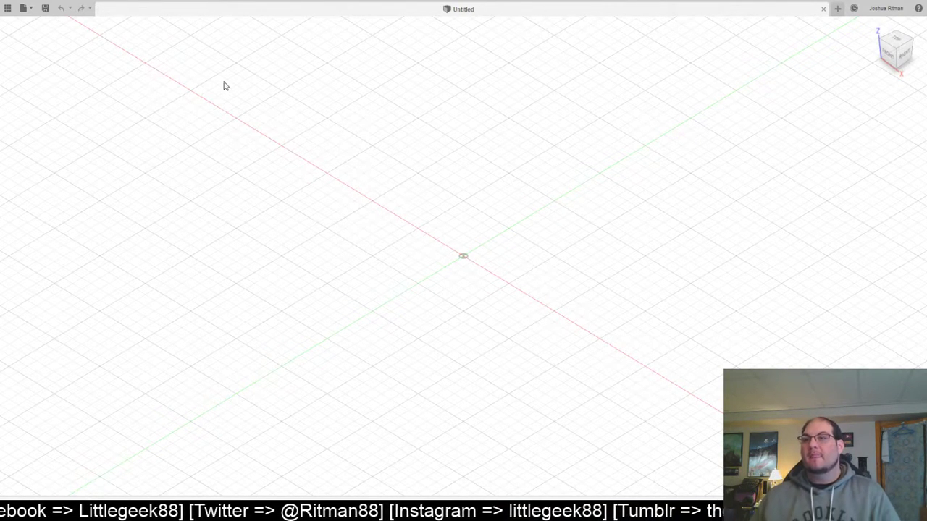
# - Start a new sketch on the vertical front plane through the origin
pyautogui.click(179, 28)
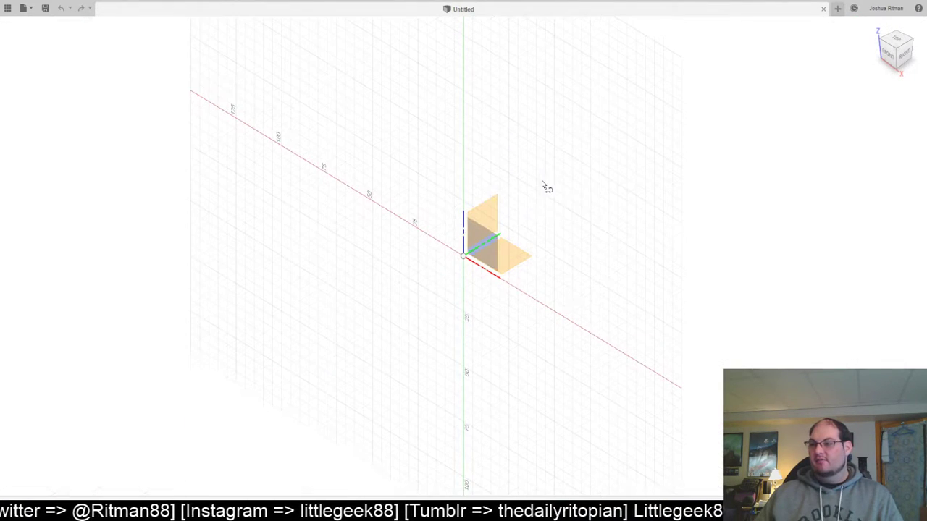
pyautogui.click(600, 87)
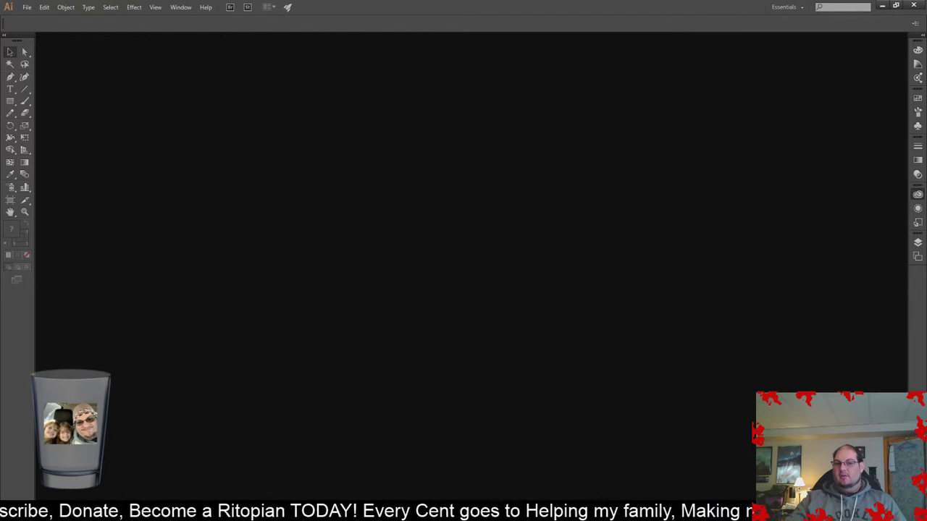
# - Switch to Adobe Illustrator and open the reference image IMG_0254 (1).JPG
pyautogui.click(256, 315)
pyautogui.click(891, 191)
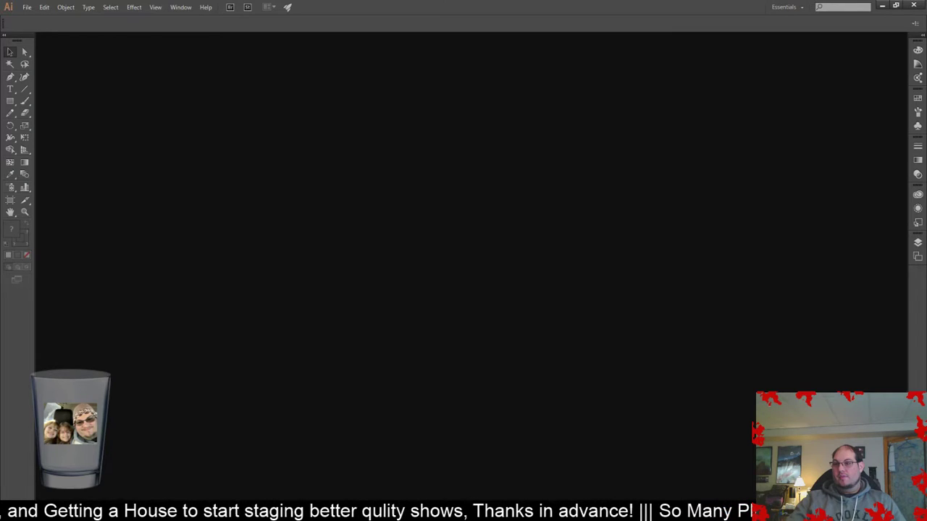
pyautogui.press('i')
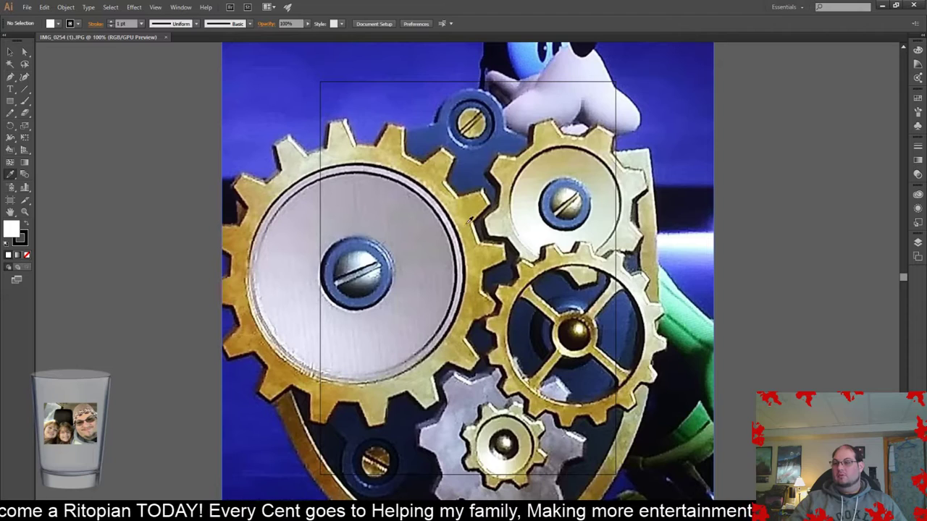
# - Look over the whole shield image, from the character's head down to the shield's lower point
pyautogui.scroll(-3, 496, 288)
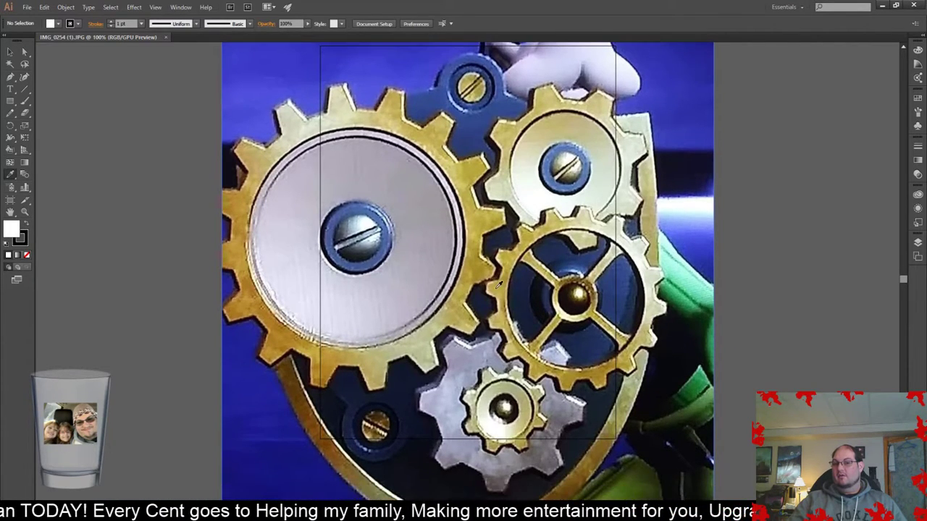
pyautogui.keyDown('alt'); pyautogui.scroll(2, 458, 273); pyautogui.keyUp('alt')
pyautogui.keyDown('alt'); pyautogui.scroll(-2, 458, 274); pyautogui.keyUp('alt')
pyautogui.keyDown('alt'); pyautogui.scroll(-1, 458, 273); pyautogui.keyUp('alt')
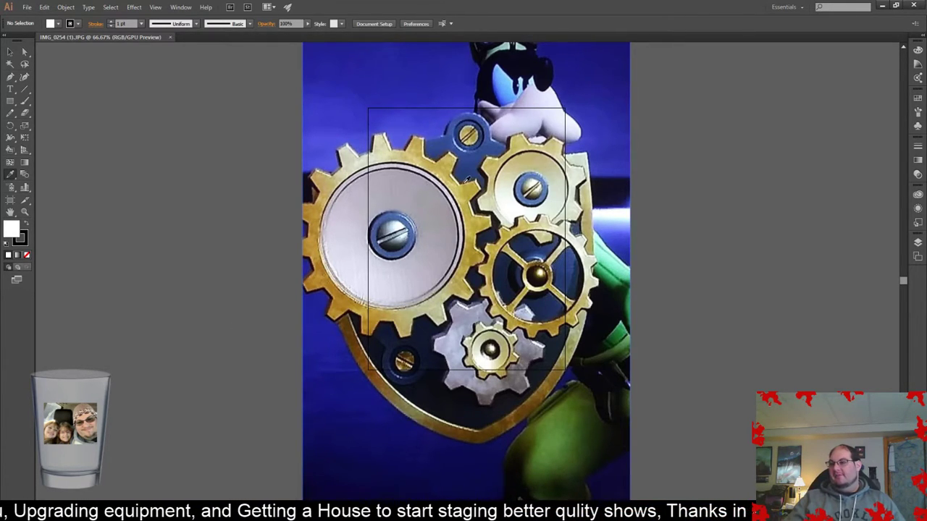
pyautogui.scroll(2, 457, 268)
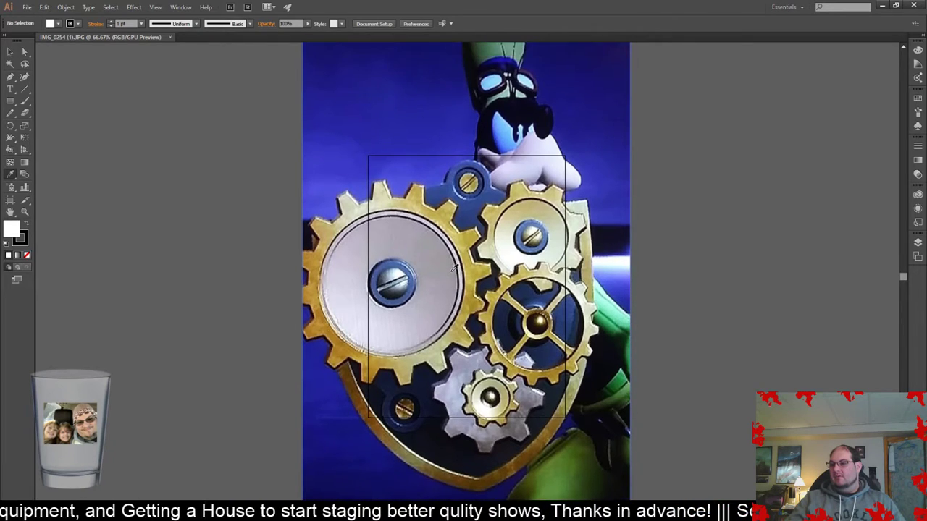
pyautogui.scroll(6, 455, 268)
pyautogui.scroll(-10, 463, 248)
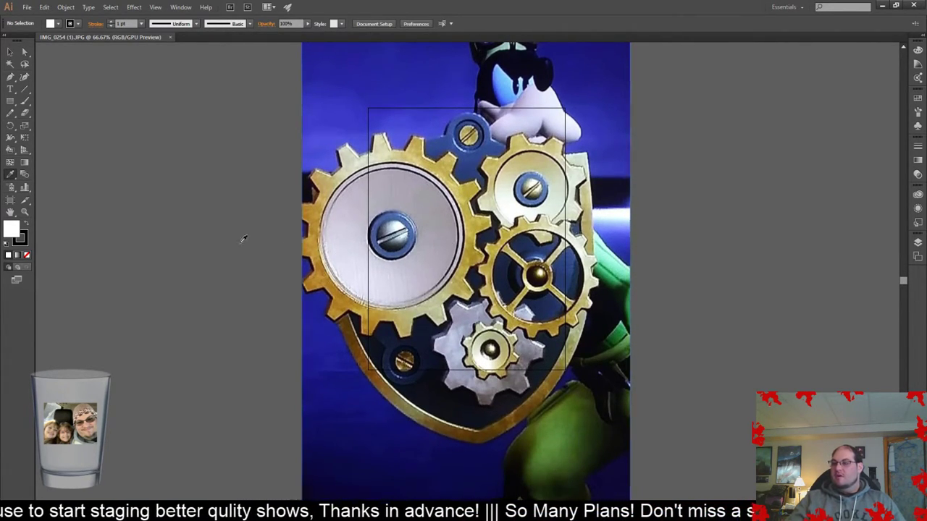
# - Inspect the upper-right gear, the spoked gear and the small lower gears of the shield up close
pyautogui.click(24, 212)
pyautogui.moveTo(547, 219); pyautogui.dragTo(732, 327)
pyautogui.scroll(12, 570, 266)
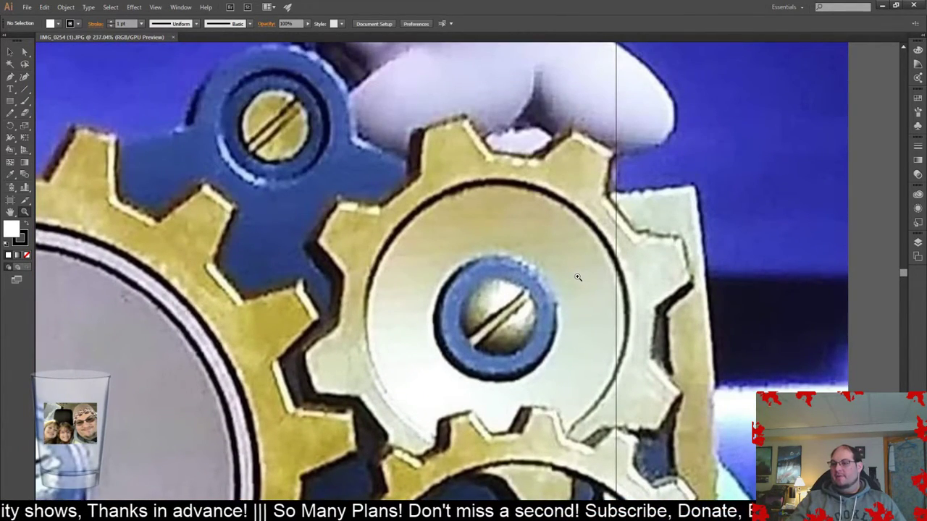
pyautogui.scroll(-9, 578, 274)
pyautogui.scroll(7, 587, 261)
pyautogui.scroll(2, 424, 250)
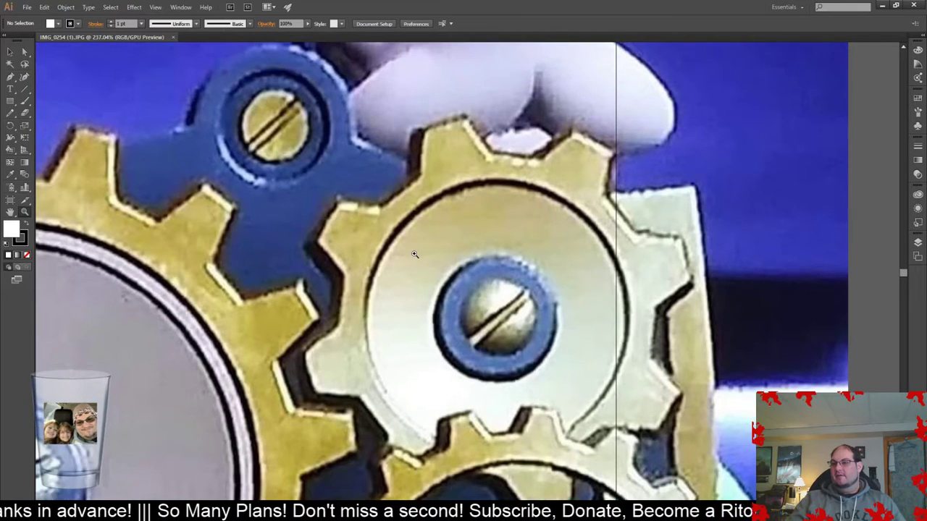
pyautogui.scroll(2, 417, 253)
pyautogui.scroll(-8, 417, 261)
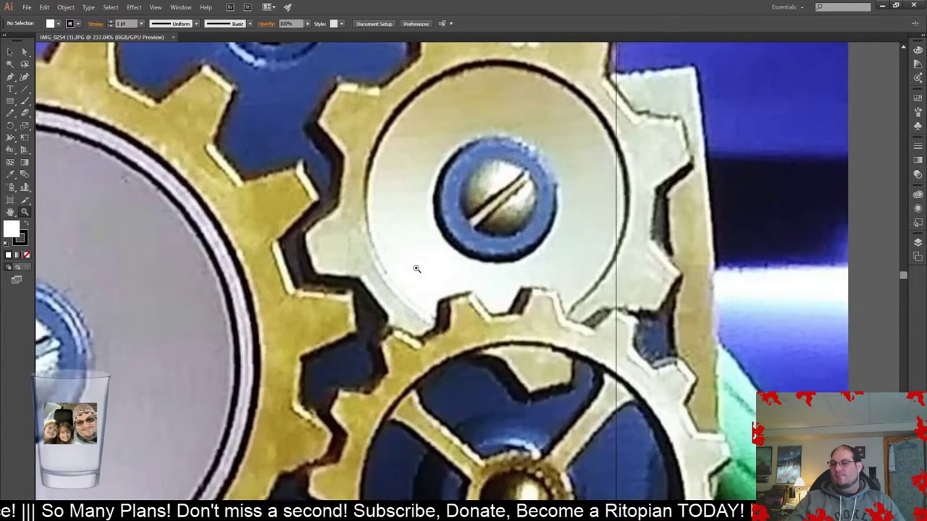
pyautogui.scroll(-20, 419, 265)
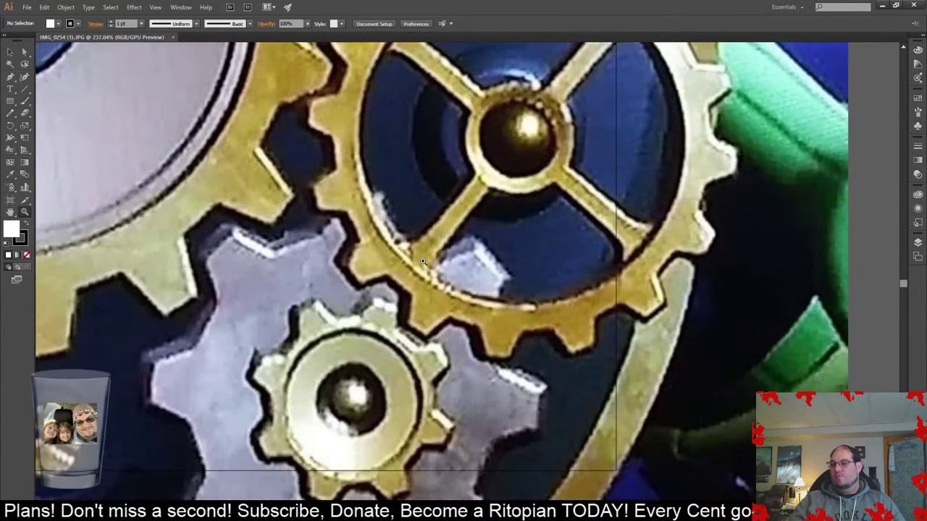
pyautogui.scroll(-5, 418, 262)
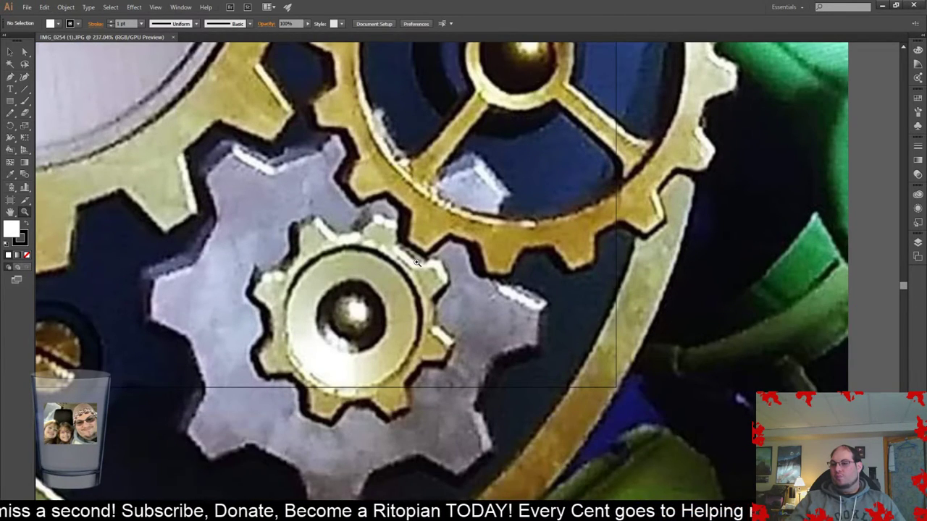
pyautogui.scroll(19, 409, 266)
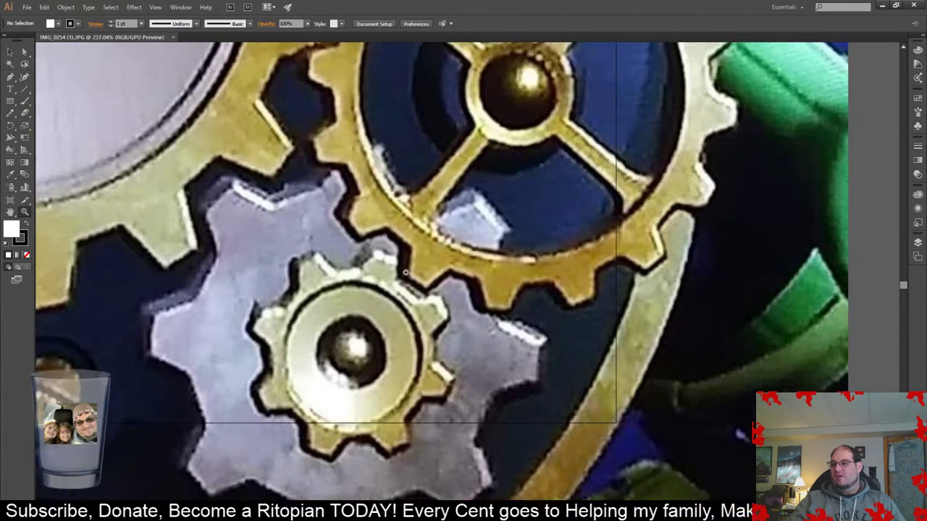
pyautogui.scroll(6, 399, 283)
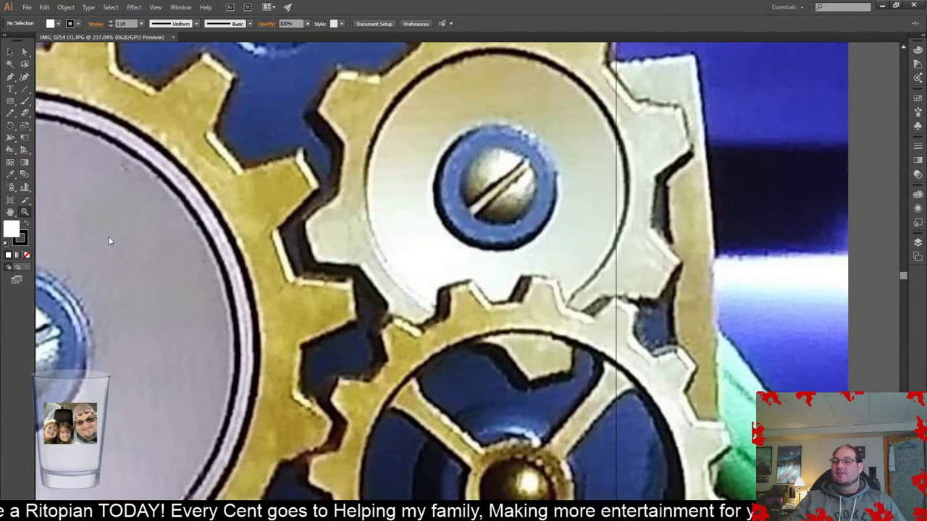
# - Examine the overall gear layout together with the shield's lower gold border
pyautogui.click(25, 213)
pyautogui.moveTo(291, 278); pyautogui.dragTo(195, 288)
pyautogui.moveTo(568, 514); pyautogui.dragTo(549, 514)
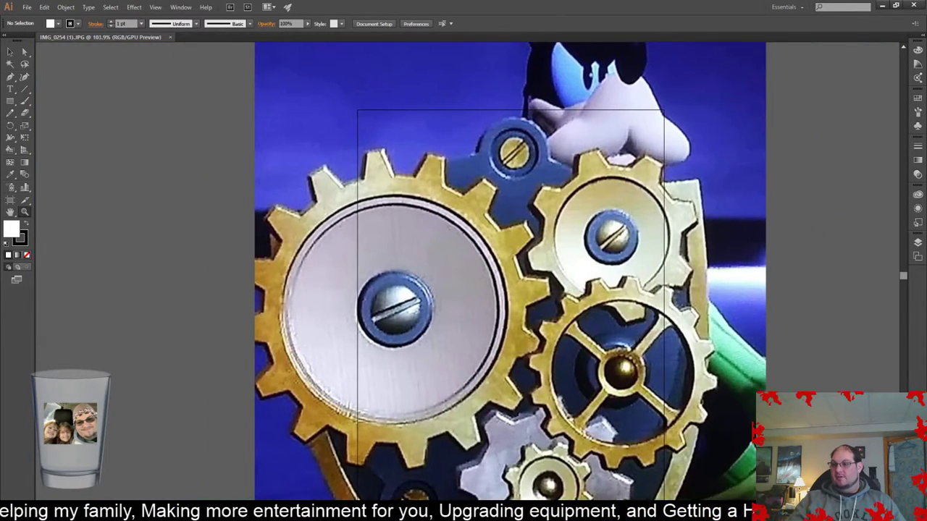
pyautogui.scroll(-5, 532, 322)
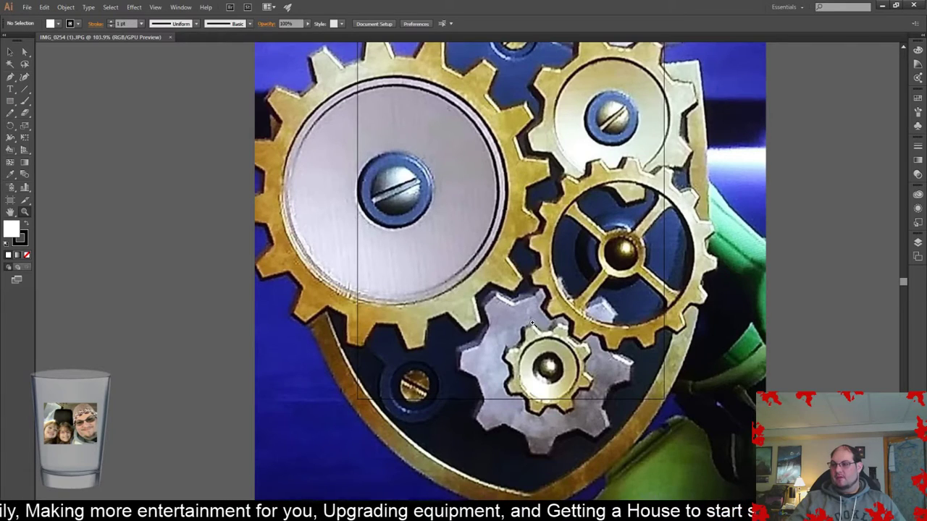
pyautogui.scroll(-2, 532, 323)
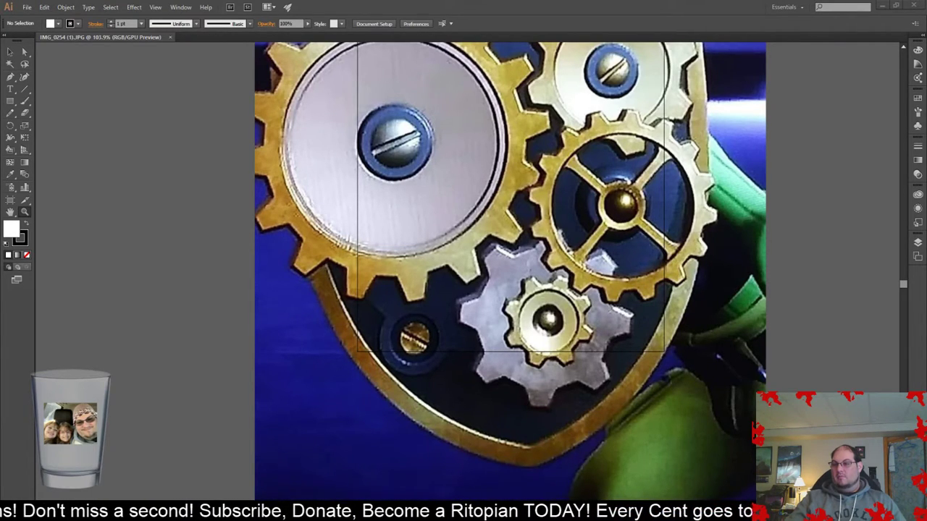
pyautogui.scroll(3, 510, 272)
pyautogui.scroll(1, 509, 271)
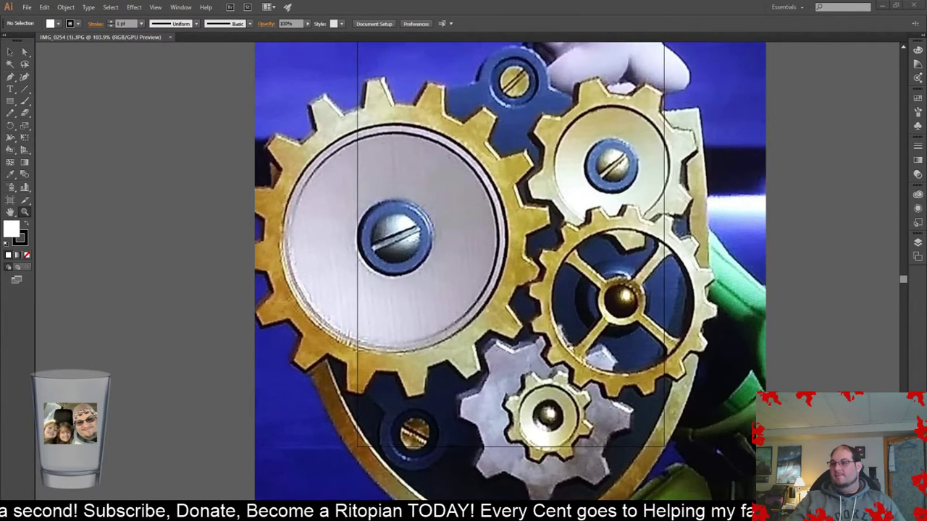
pyautogui.scroll(-1, 509, 271)
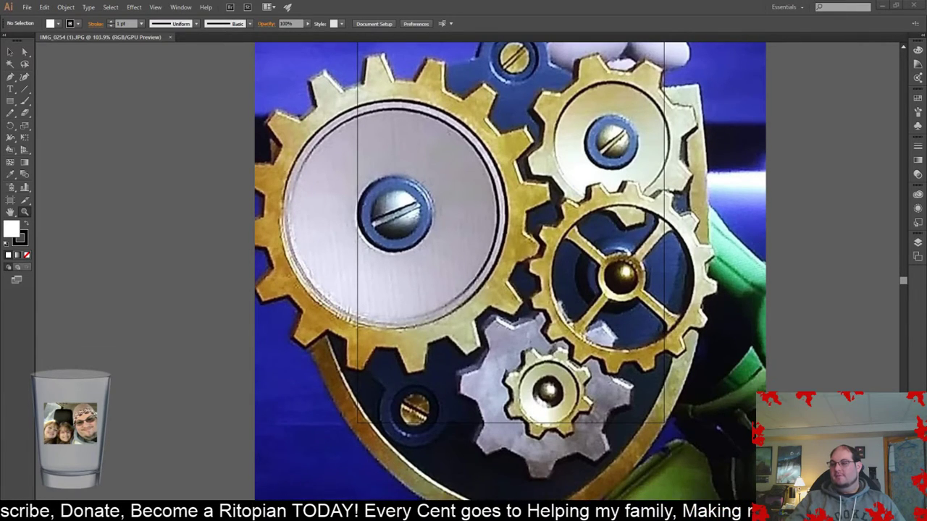
pyautogui.scroll(-2, 510, 271)
pyautogui.scroll(1, 509, 271)
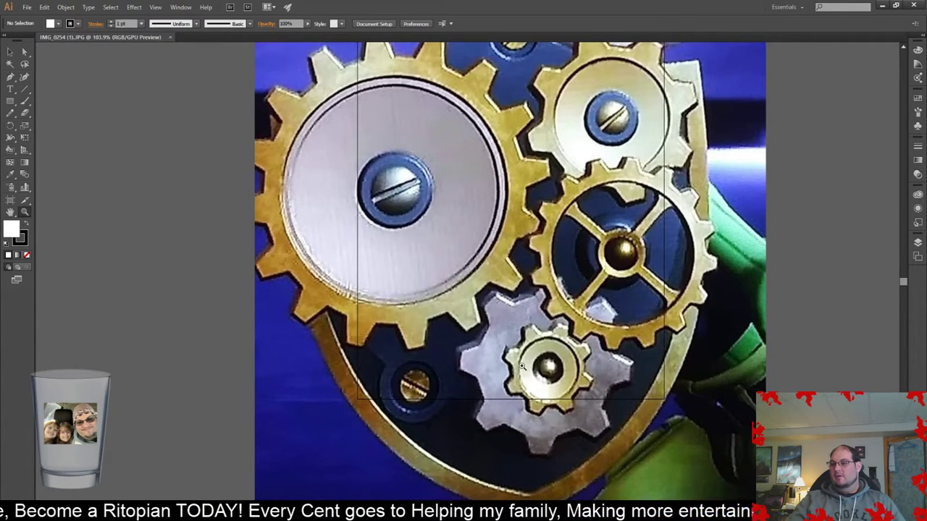
pyautogui.keyDown('alt'); pyautogui.scroll(-2, 522, 360); pyautogui.keyUp('alt')
pyautogui.keyDown('alt'); pyautogui.scroll(-1, 521, 360); pyautogui.keyUp('alt')
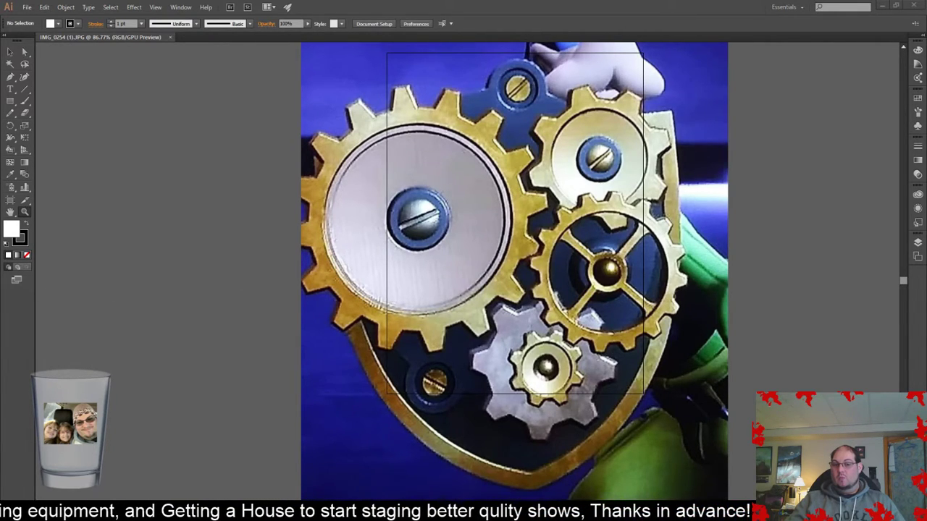
# - With the Pen tool, trace the right side and top of the round blue screw mount above the gears
pyautogui.click(10, 77)
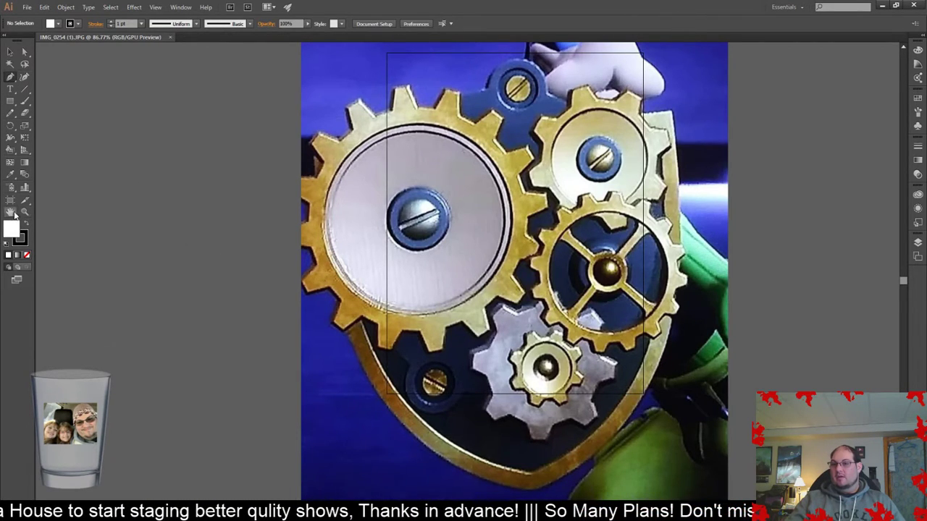
pyautogui.moveTo(673, 184); pyautogui.dragTo(710, 217)
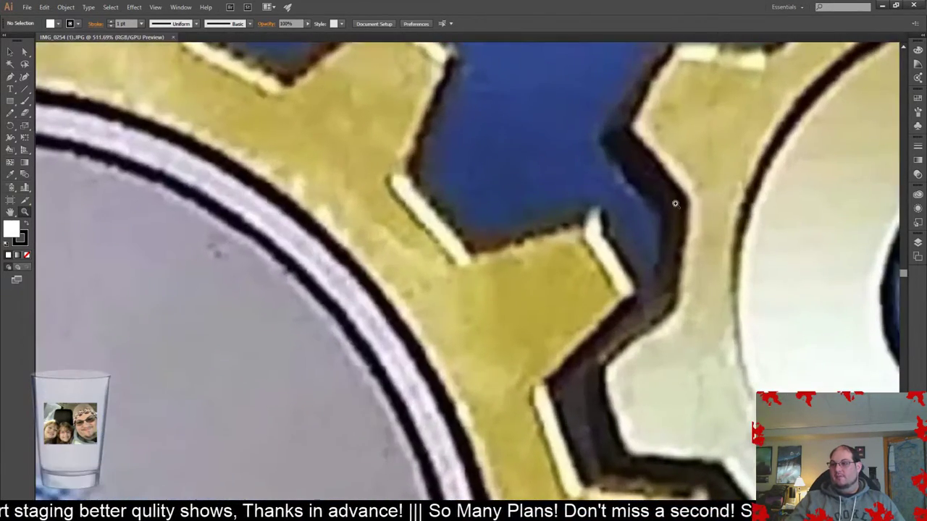
pyautogui.scroll(10, 641, 271)
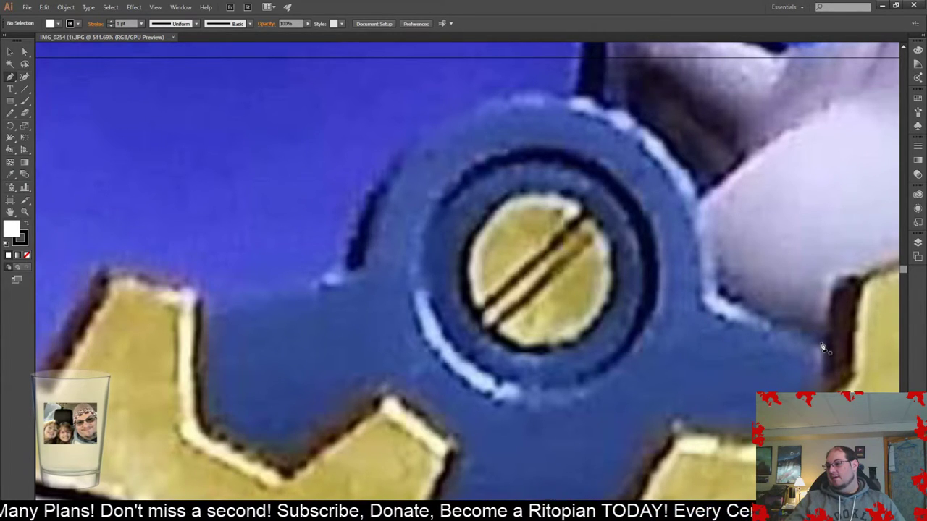
pyautogui.moveTo(719, 301); pyautogui.dragTo(626, 120)
pyautogui.click(623, 112)
pyautogui.click(581, 104)
pyautogui.moveTo(581, 107); pyautogui.dragTo(547, 102)
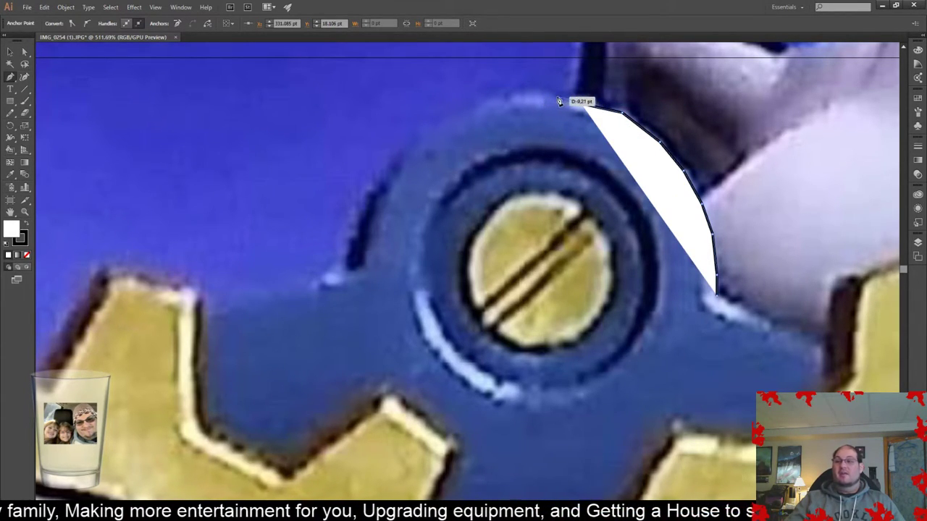
pyautogui.click(550, 98)
pyautogui.click(513, 100)
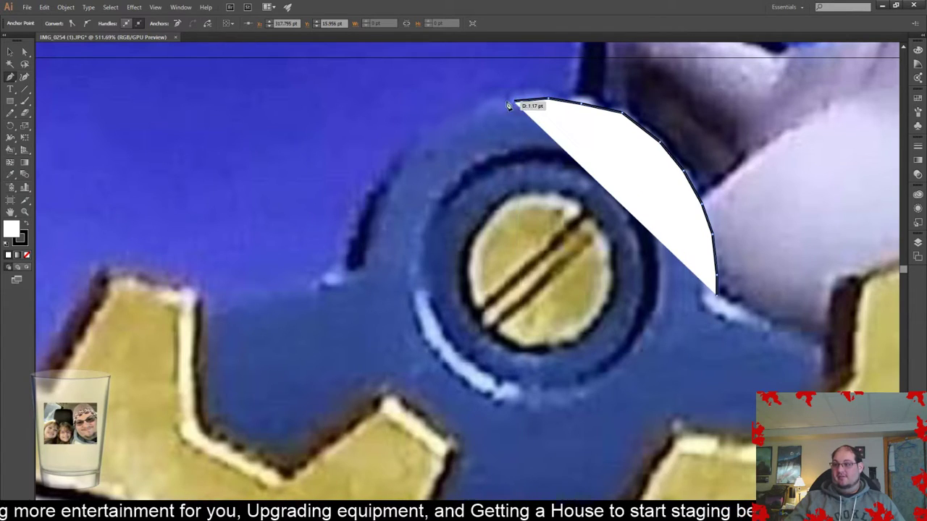
# - Continue the path around the upper-left curve of the blue screw mount down to its base corner
pyautogui.moveTo(483, 111); pyautogui.dragTo(441, 136)
pyautogui.click(421, 150)
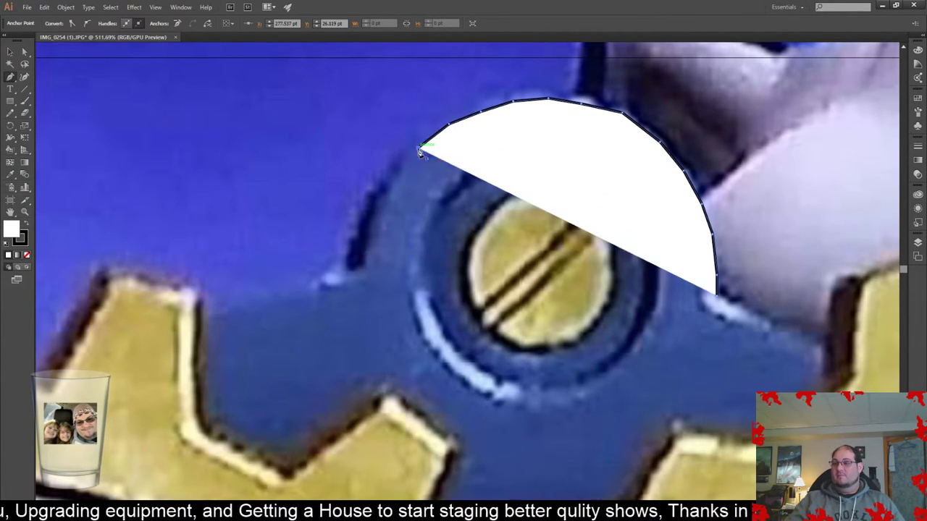
pyautogui.click(400, 170)
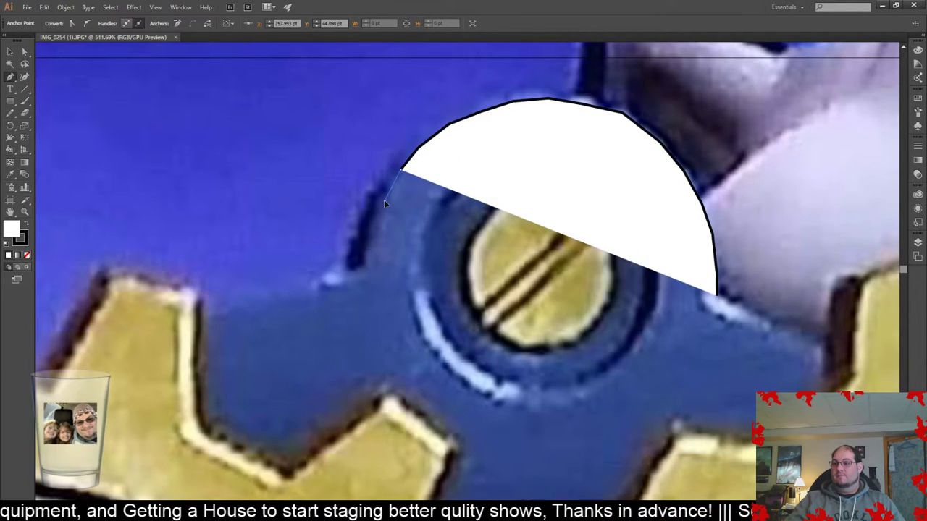
pyautogui.click(384, 202)
pyautogui.click(376, 229)
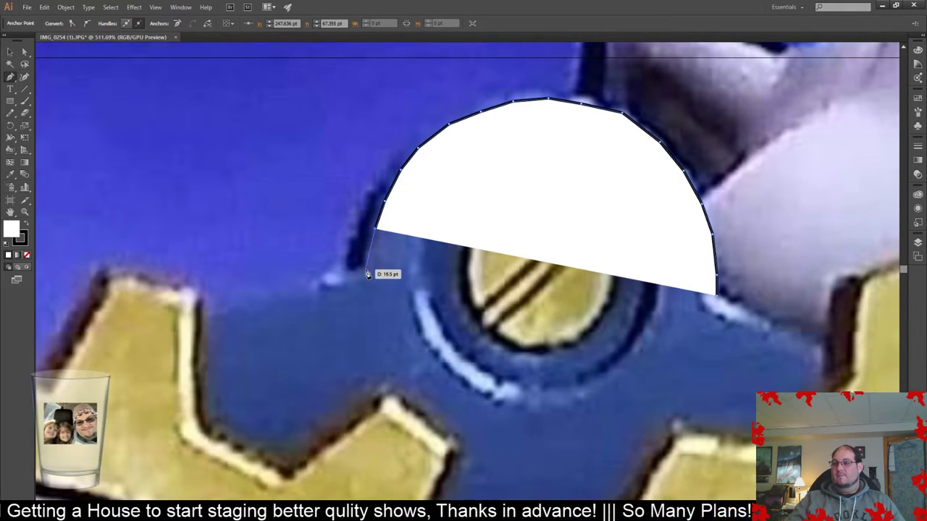
pyautogui.click(366, 272)
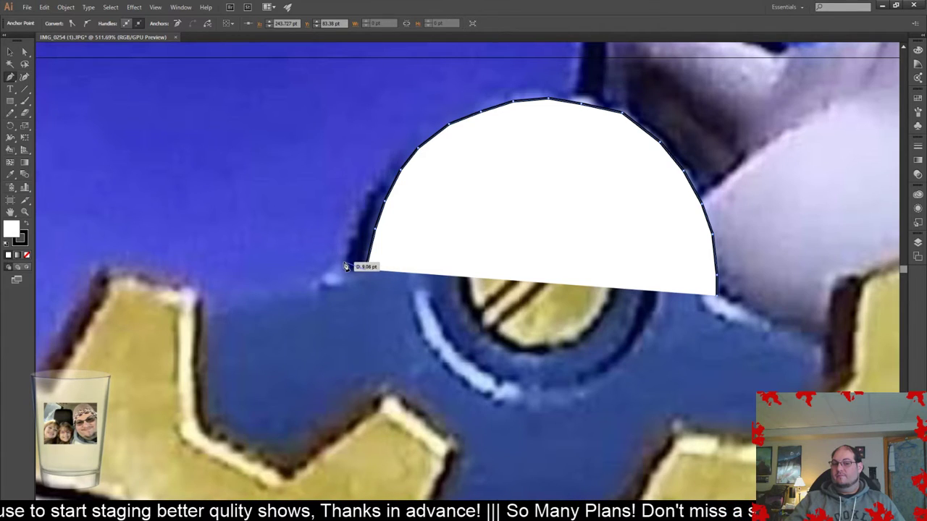
# - Extend the path from the blue screw mount's base past the large gear's nearest tooth and straight across to the gear's upper-left teeth
pyautogui.click(206, 316)
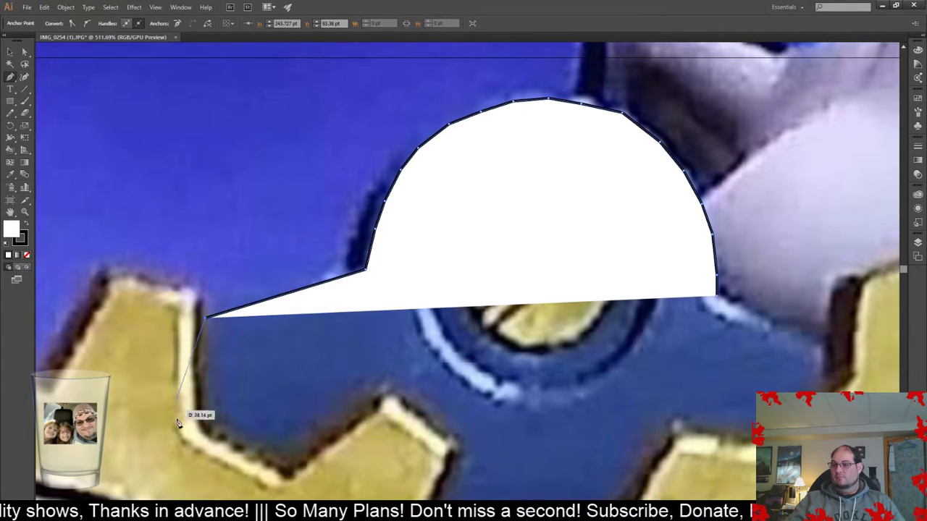
pyautogui.click(244, 515)
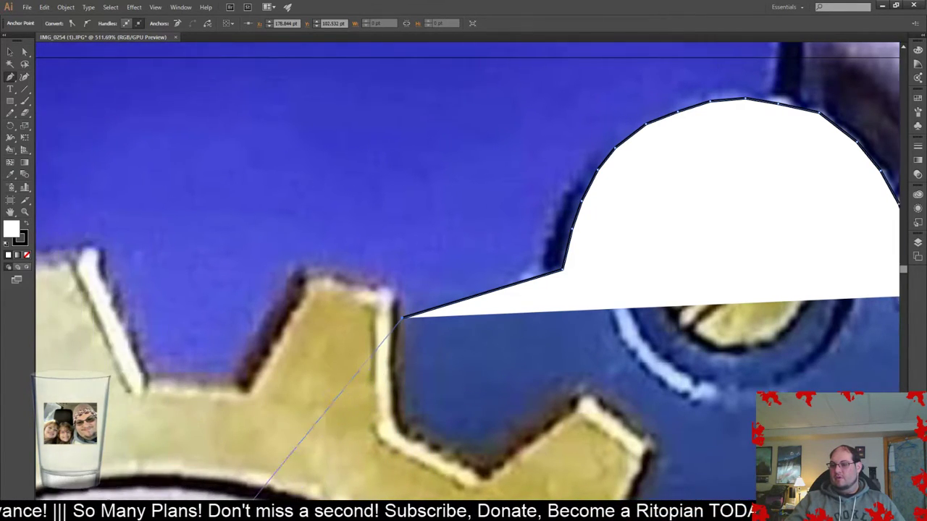
pyautogui.click(244, 514)
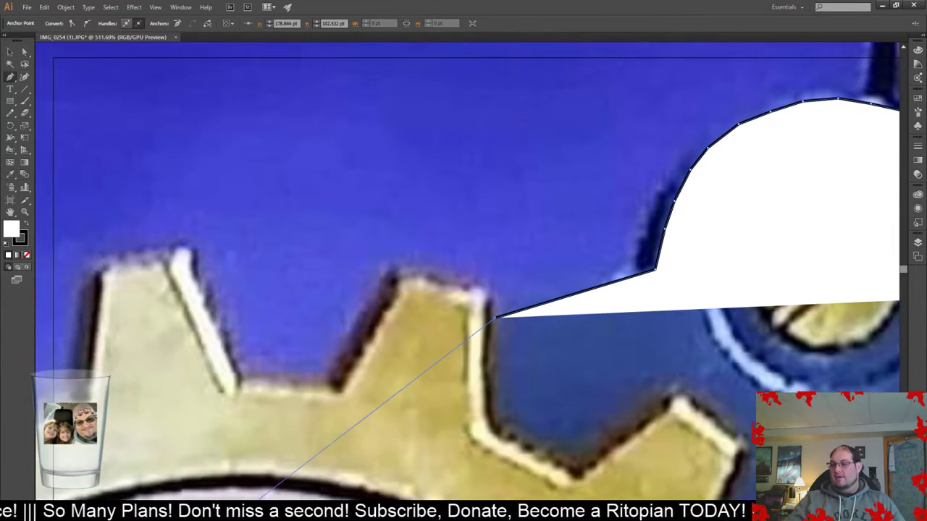
pyautogui.scroll(-5, 714, 320)
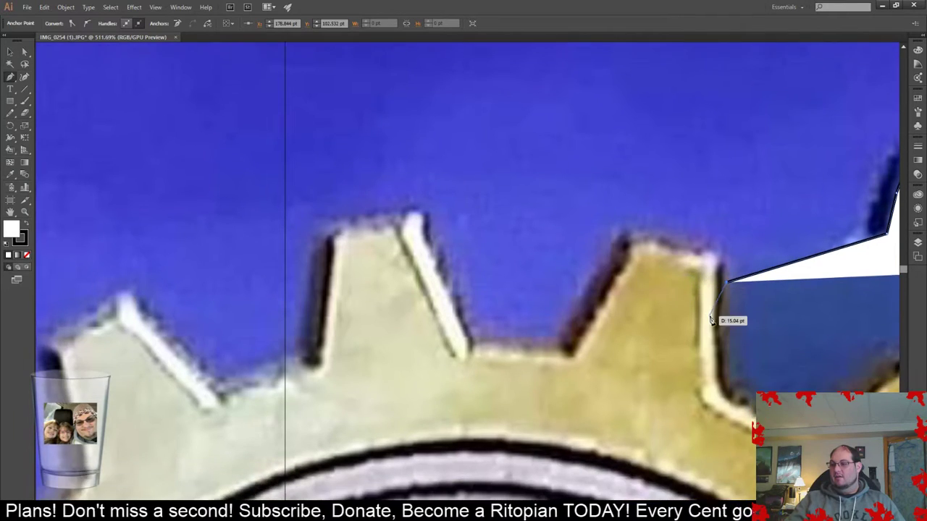
pyautogui.click(26, 211)
pyautogui.moveTo(538, 343); pyautogui.dragTo(417, 299)
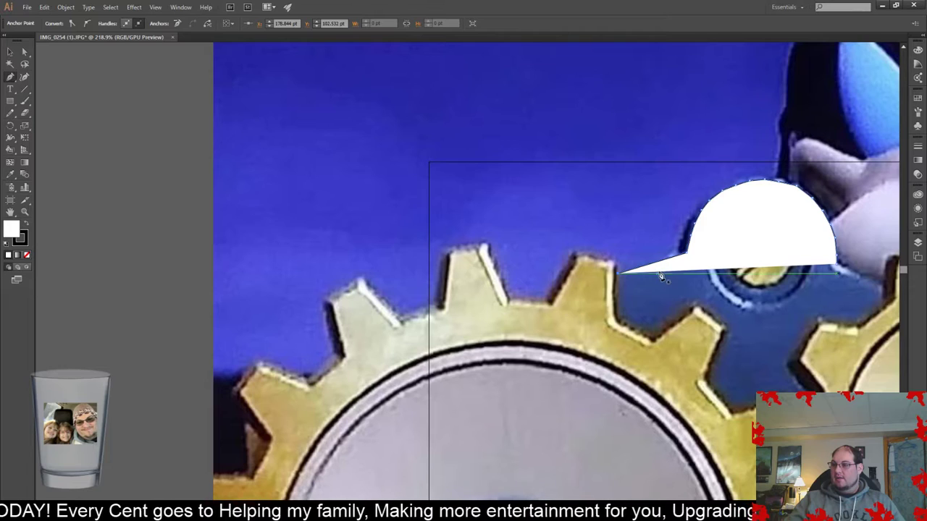
pyautogui.scroll(2, 619, 349)
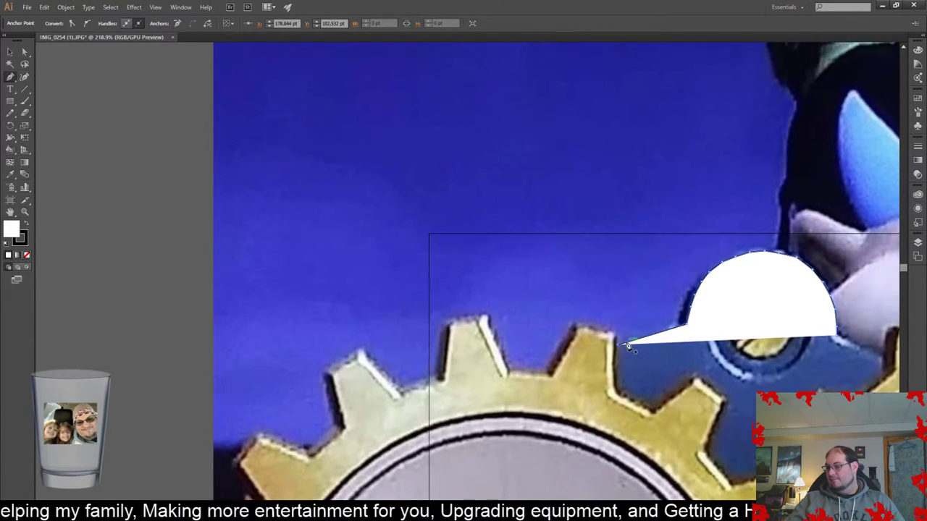
pyautogui.scroll(-4, 619, 344)
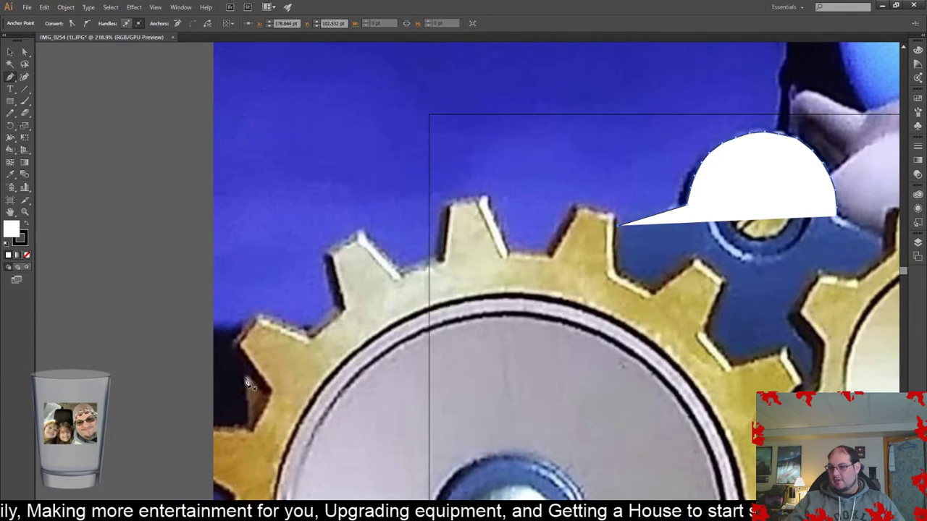
pyautogui.click(244, 382)
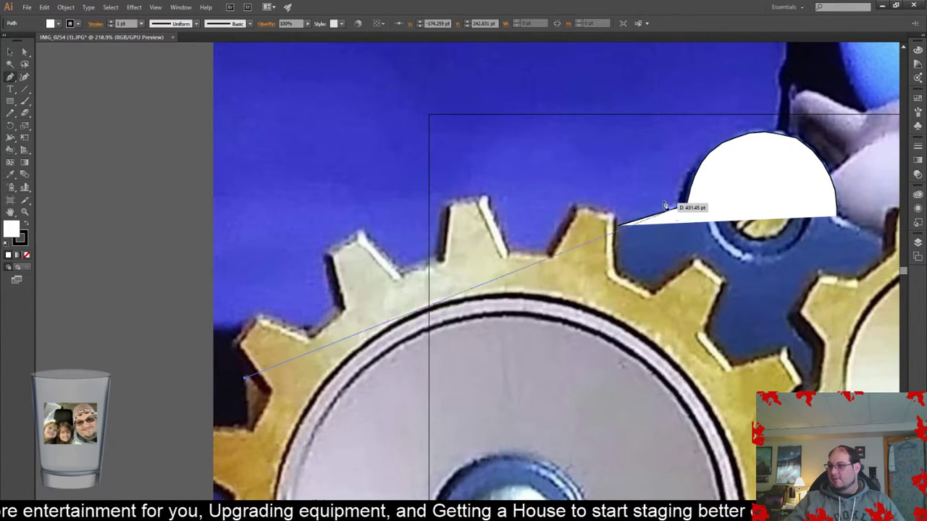
pyautogui.click(621, 230)
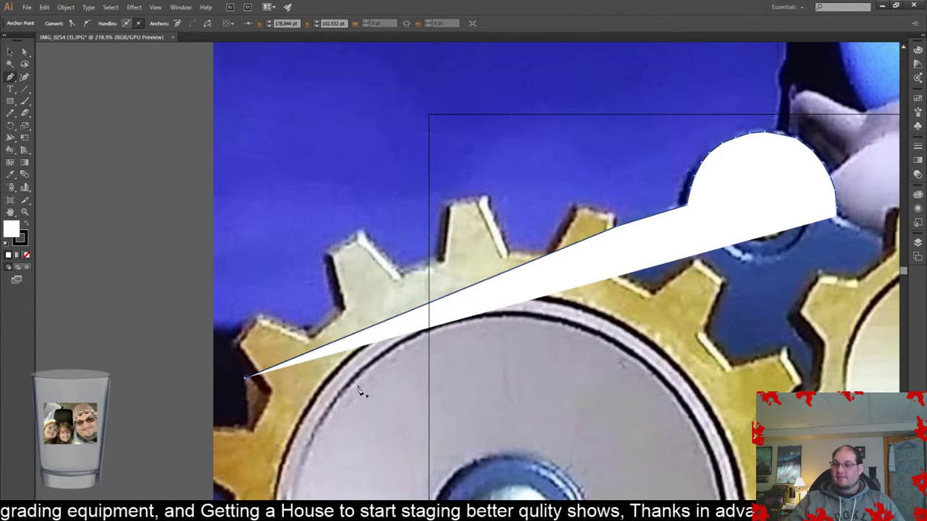
pyautogui.click(244, 378)
pyautogui.click(249, 433)
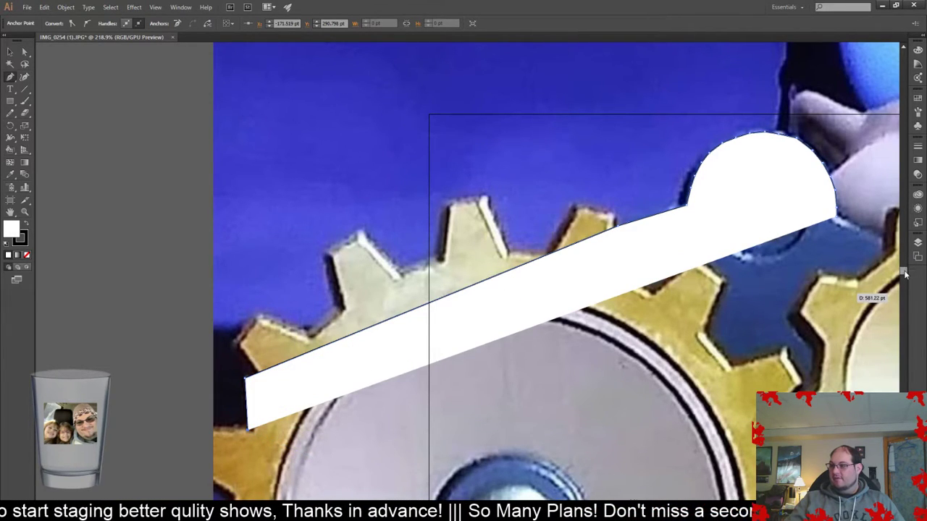
# - Trace the path down the large gear's left side in short straight segments, cutting across its teeth near their roots
pyautogui.moveTo(902, 274); pyautogui.dragTo(903, 286)
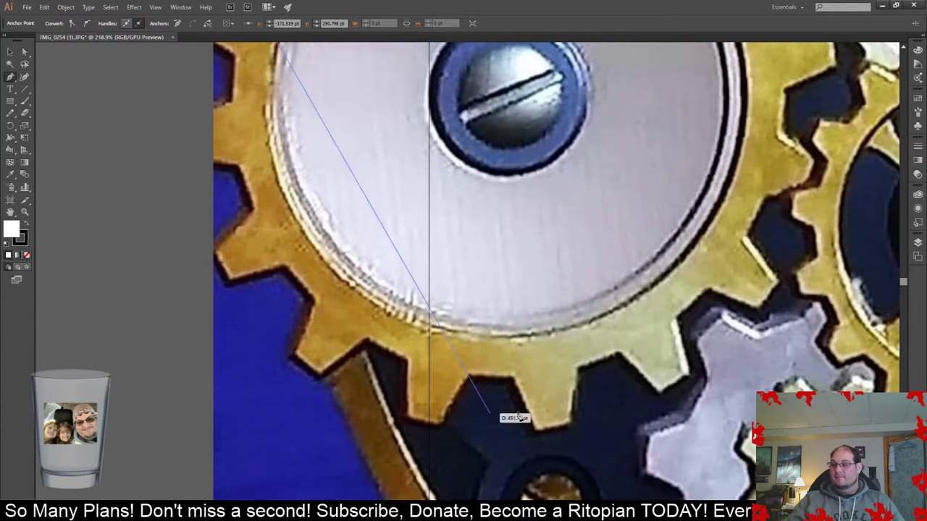
pyautogui.scroll(5, 653, 404)
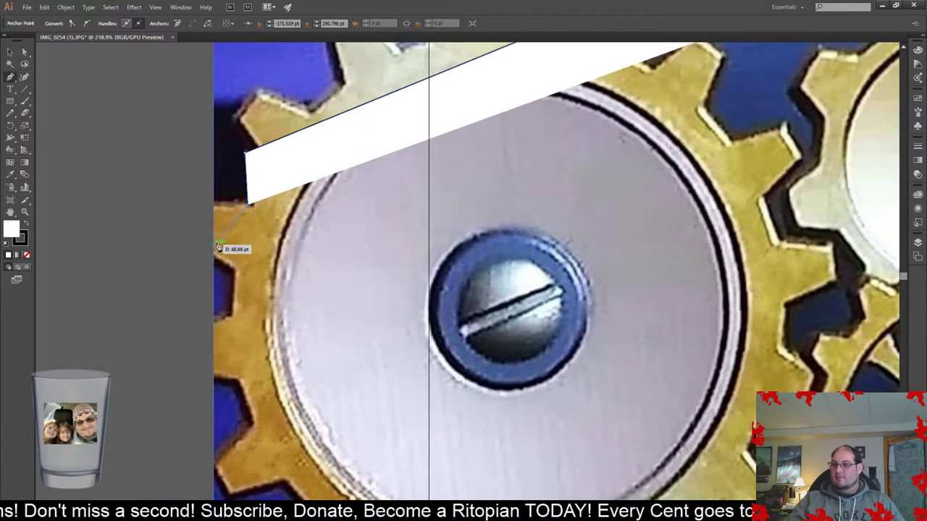
pyautogui.scroll(-2, 279, 312)
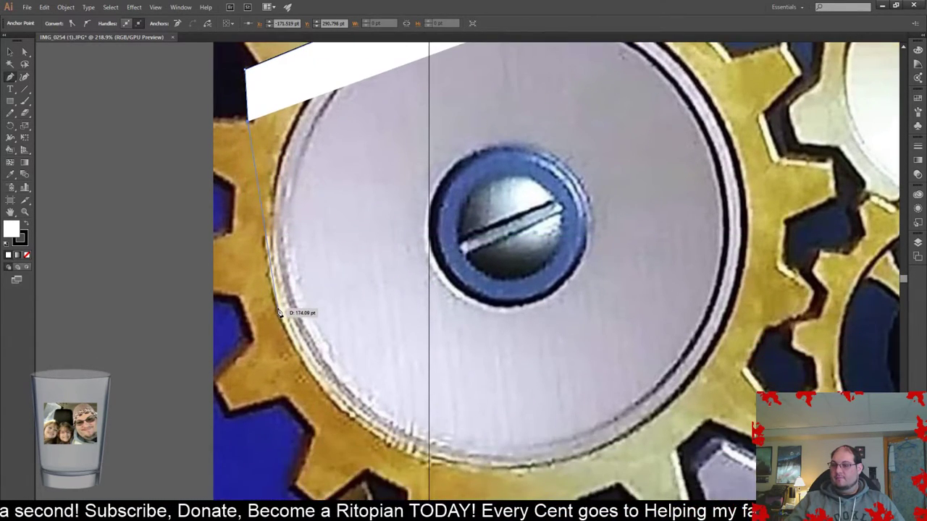
pyautogui.scroll(1, 279, 311)
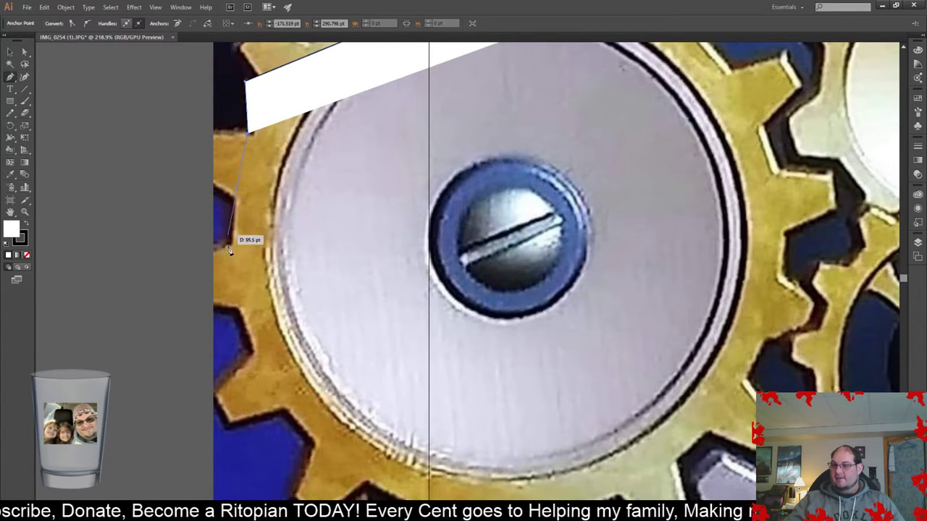
pyautogui.scroll(-1, 314, 451)
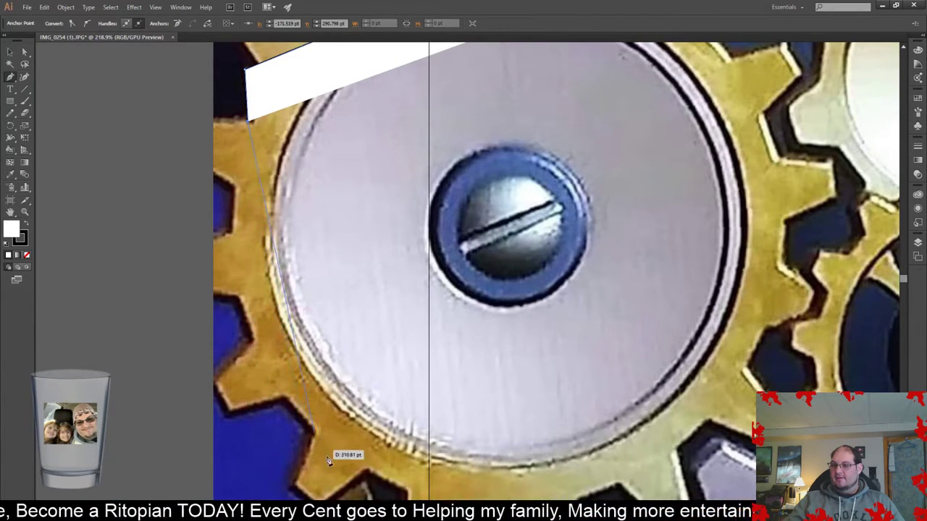
pyautogui.click(243, 150)
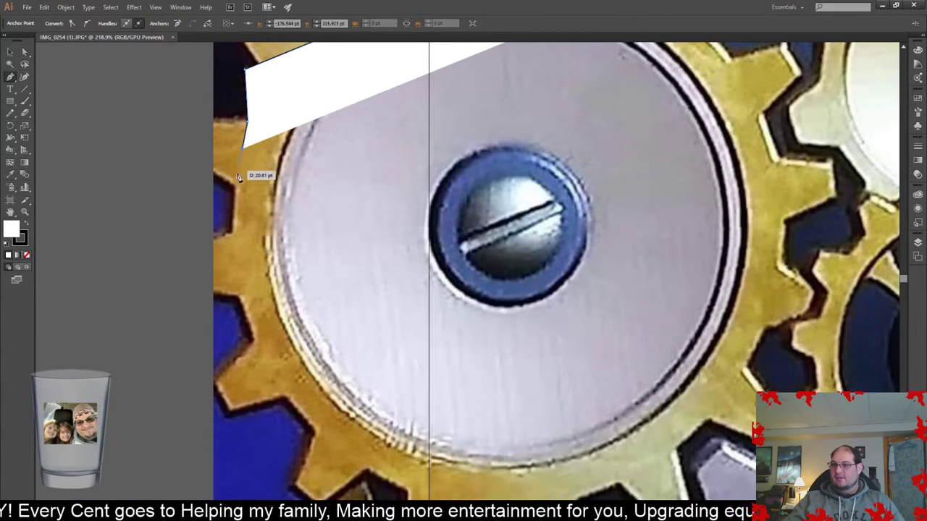
pyautogui.click(237, 200)
pyautogui.click(233, 234)
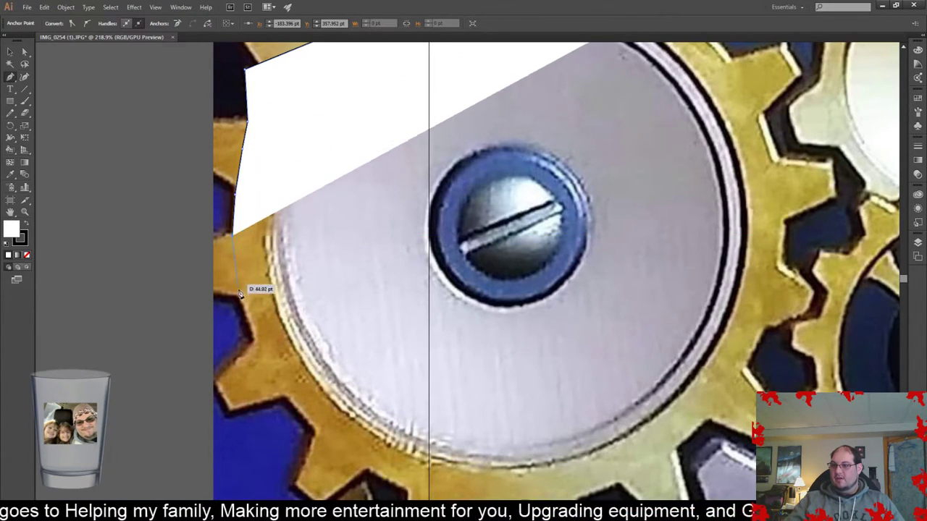
pyautogui.click(241, 298)
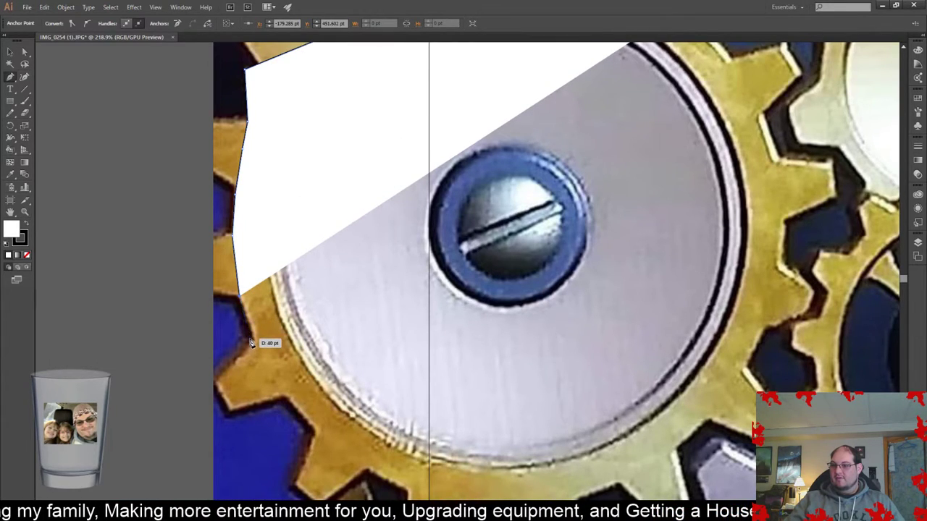
pyautogui.click(251, 343)
pyautogui.click(282, 396)
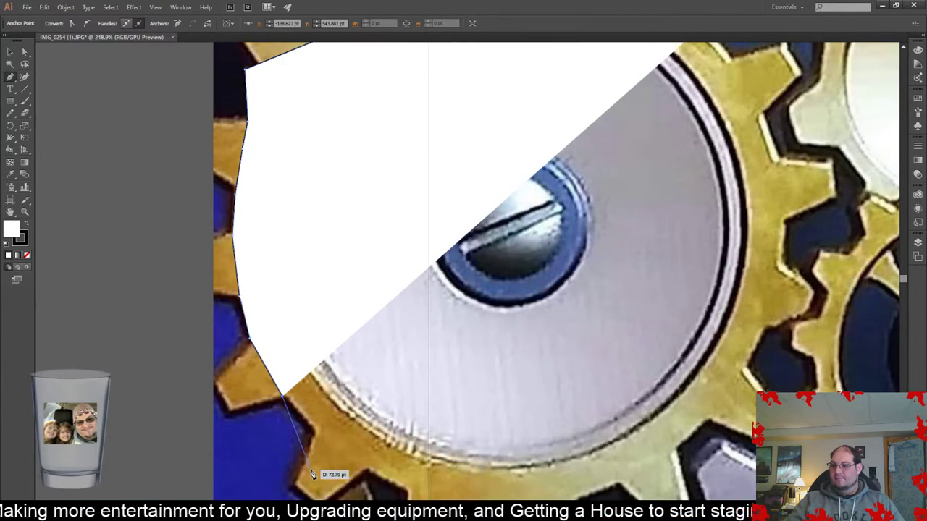
# - Carry the path across the large gear's lower-left tooth onto the outer edge of the shield's gold border
pyautogui.scroll(-5, 313, 477)
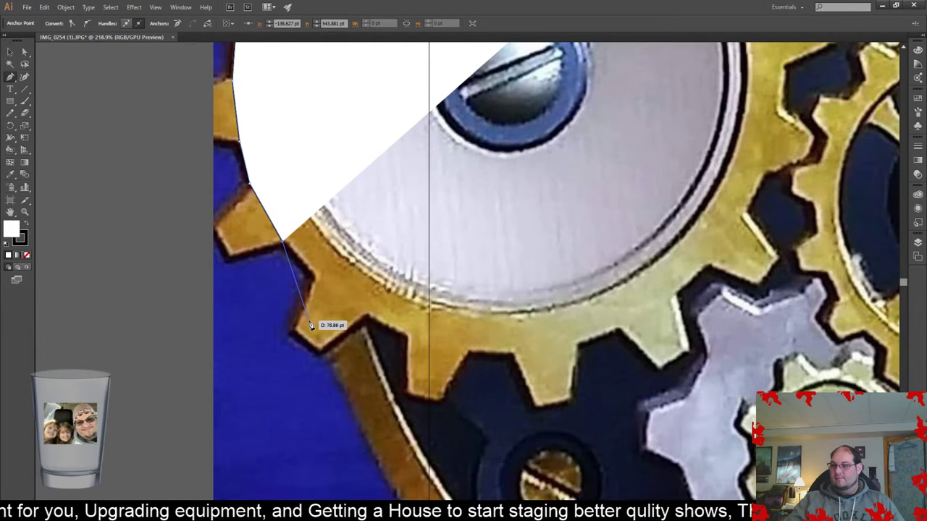
pyautogui.click(309, 323)
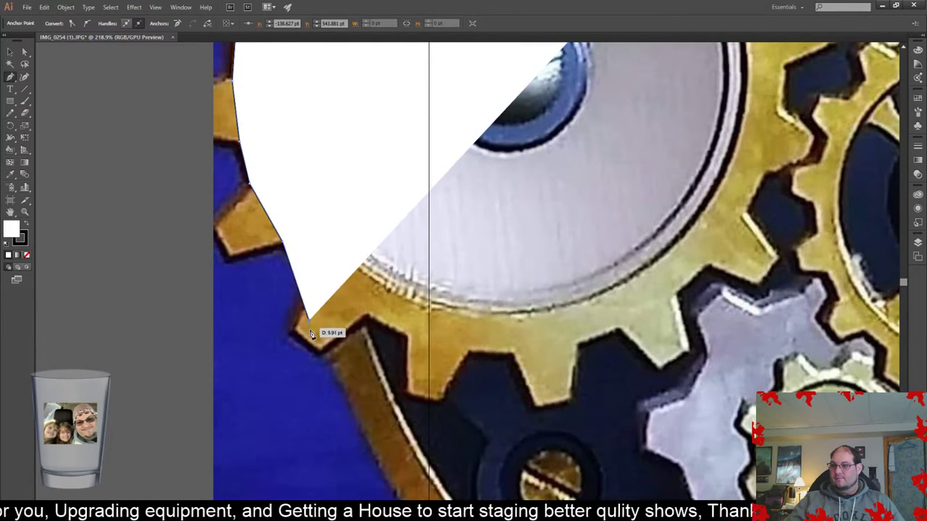
pyautogui.click(346, 397)
# - Trace the outer edge of the gold border along the shield's lower-left curve with closely spaced anchor points
pyautogui.scroll(-7, 359, 401)
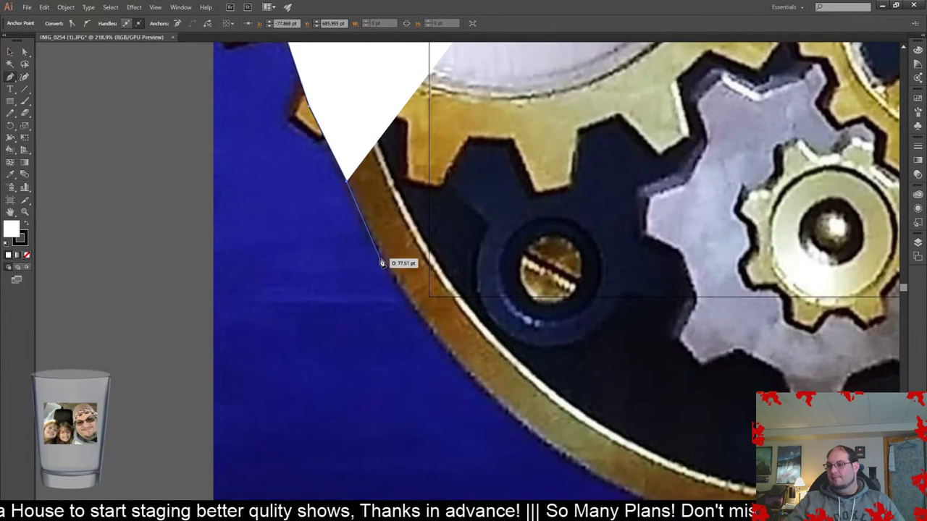
pyautogui.click(377, 249)
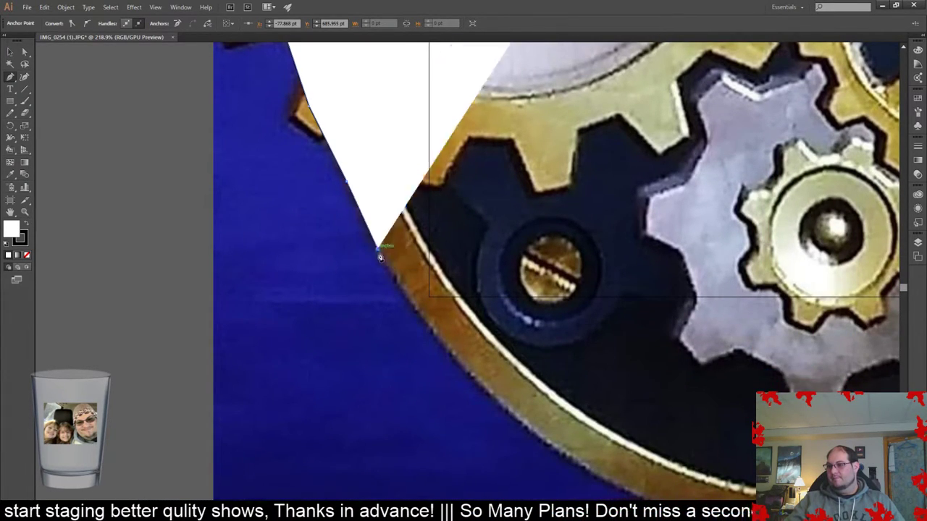
pyautogui.click(422, 317)
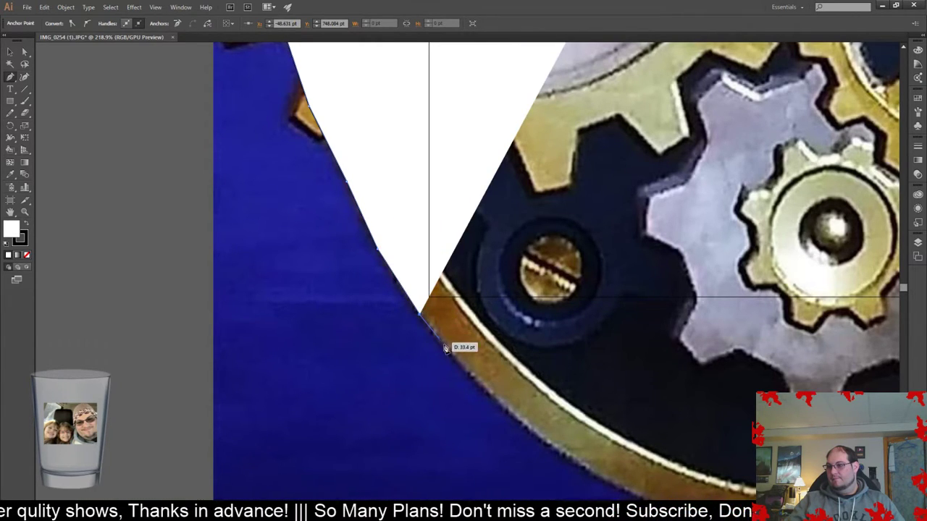
pyautogui.click(454, 360)
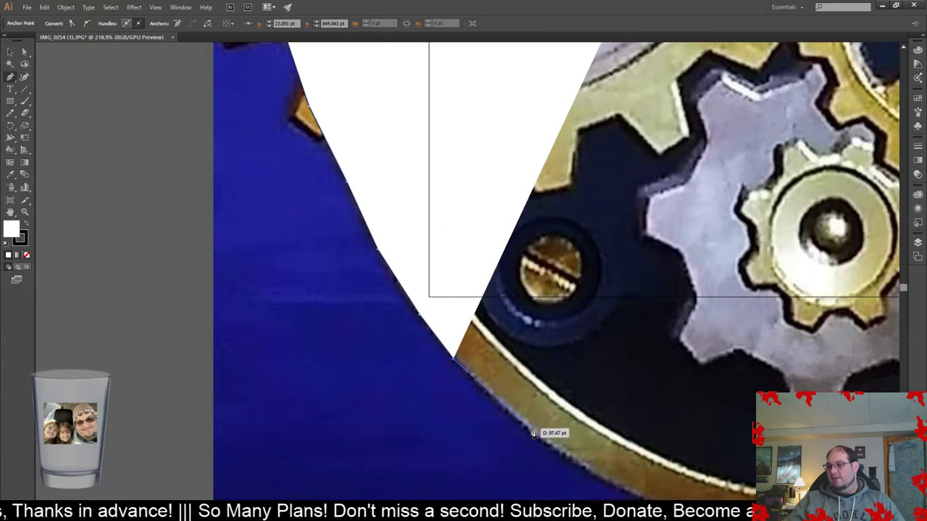
pyautogui.click(528, 427)
# - Continue the path along the gold border's outer edge as it flattens toward the bottom of the shield
pyautogui.scroll(-3, 612, 423)
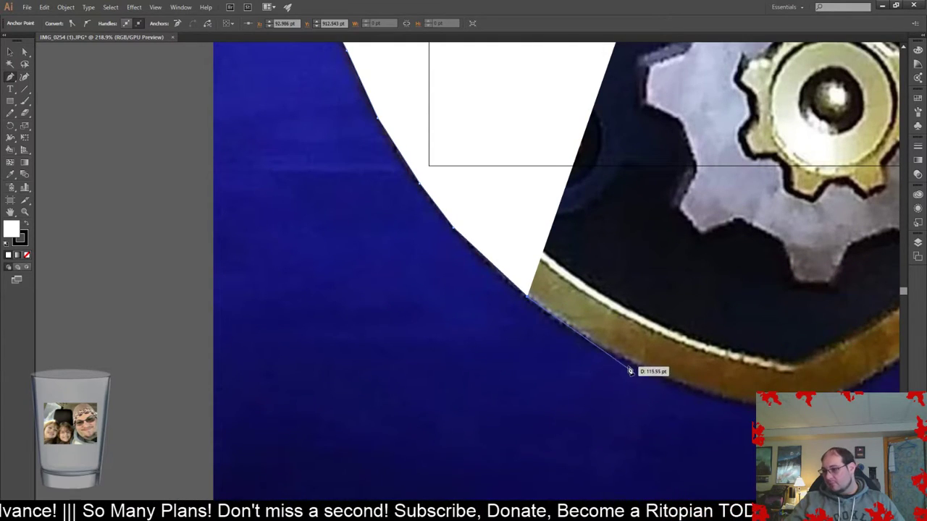
pyautogui.click(571, 327)
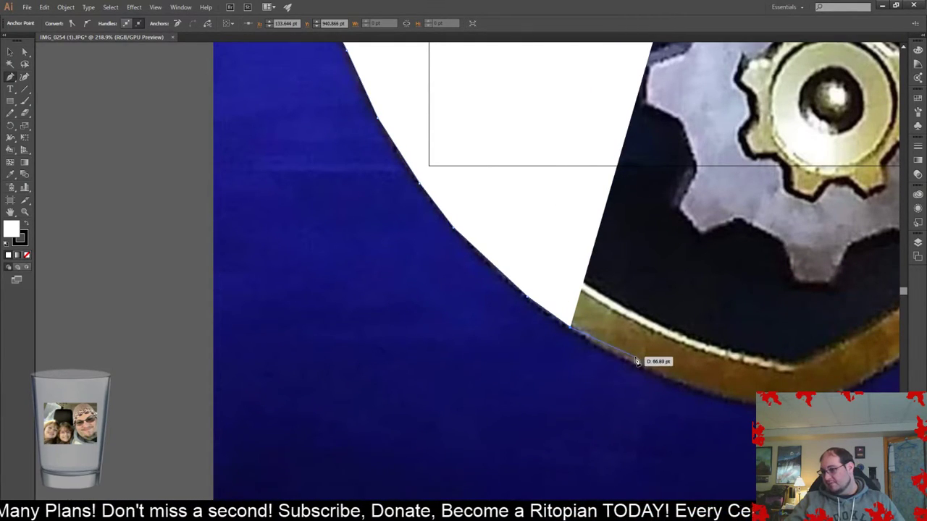
pyautogui.click(635, 364)
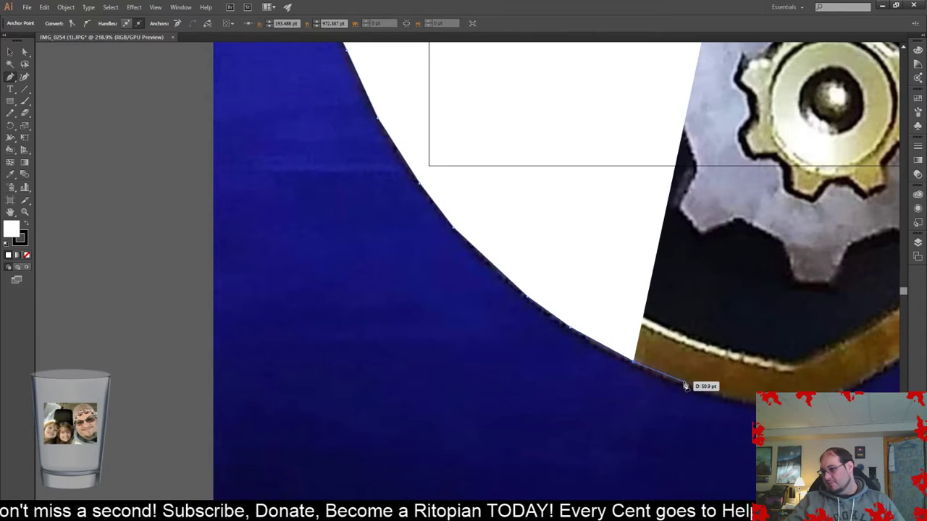
pyautogui.click(684, 385)
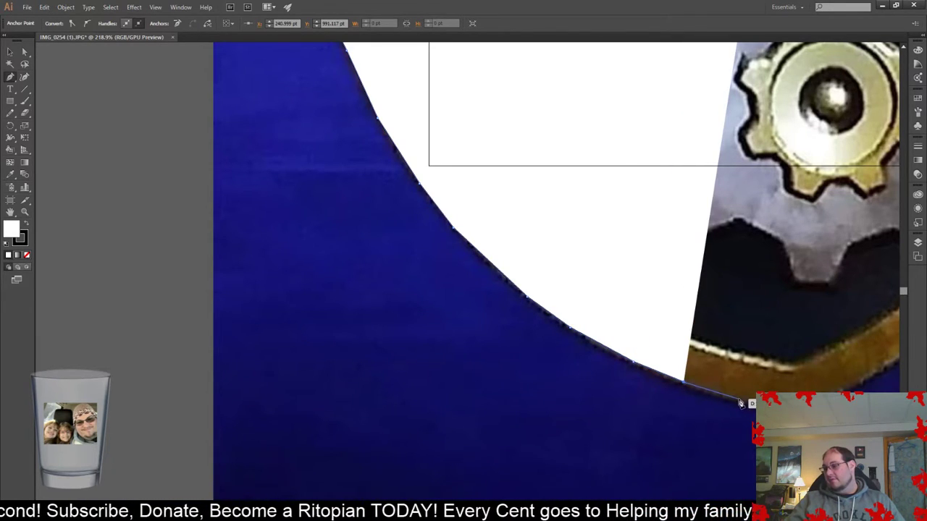
pyautogui.click(738, 397)
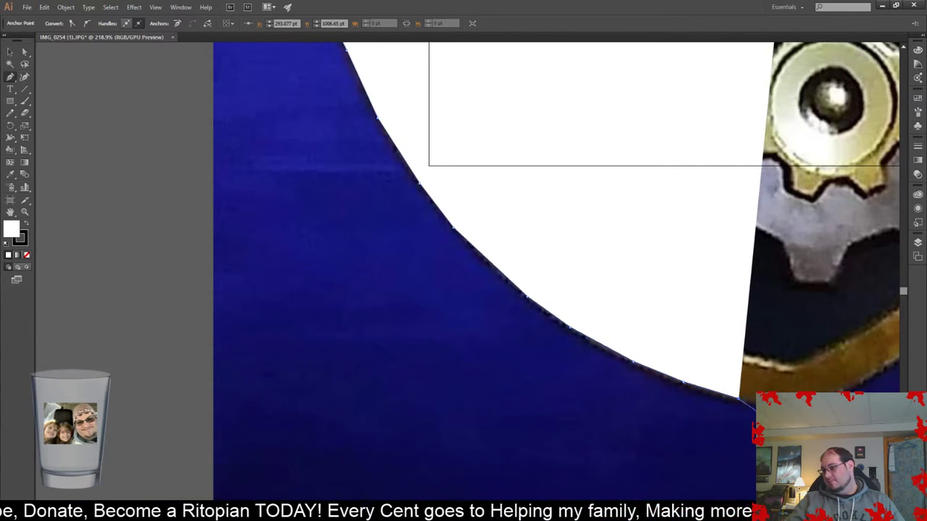
# - Carry the path around the rounded bottom tip of the gold border to the start of its right side
pyautogui.click(771, 407)
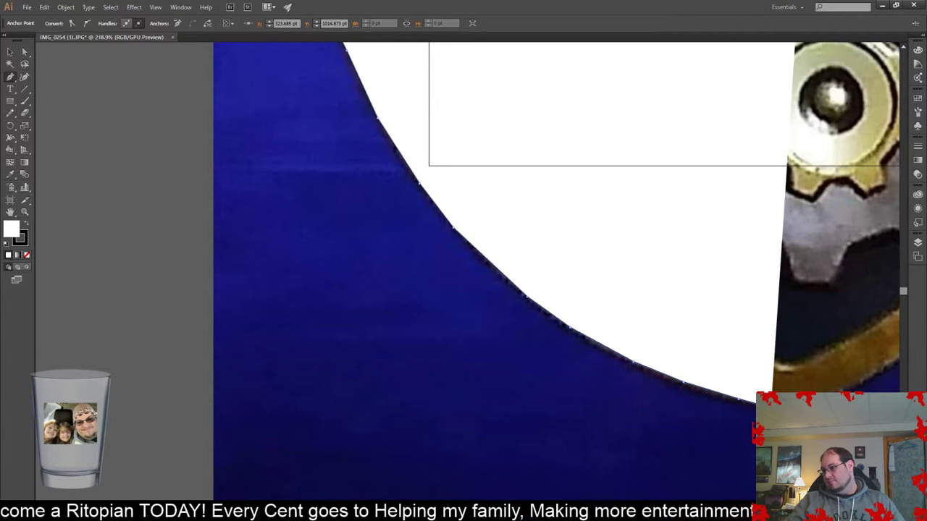
pyautogui.click(802, 411)
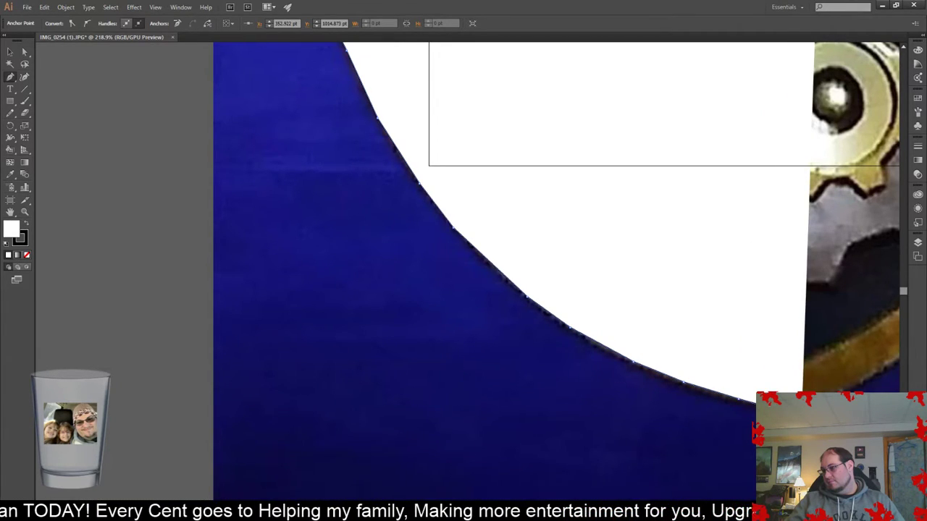
pyautogui.click(815, 409)
pyautogui.click(843, 393)
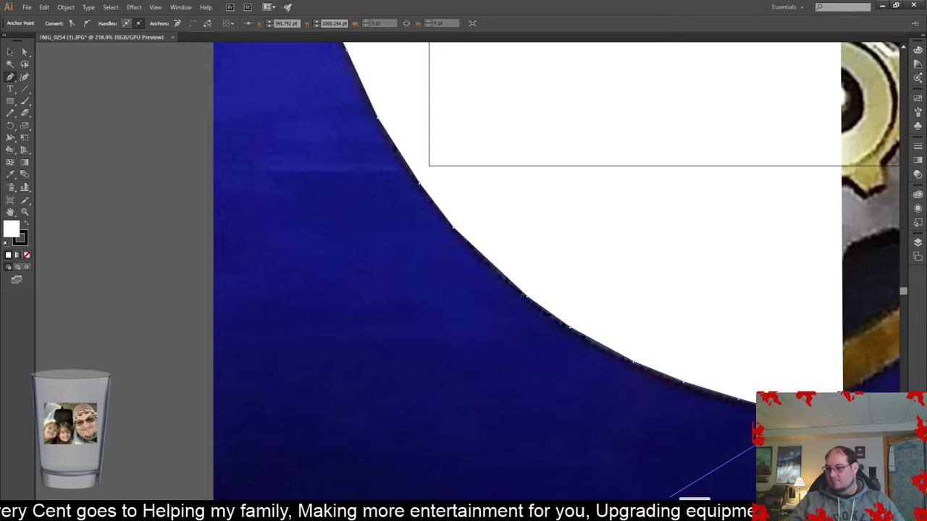
# - Trace the outer edge of the gold border up the shield's lower-right curve, past the green trouser leg
pyautogui.moveTo(668, 515); pyautogui.dragTo(682, 515)
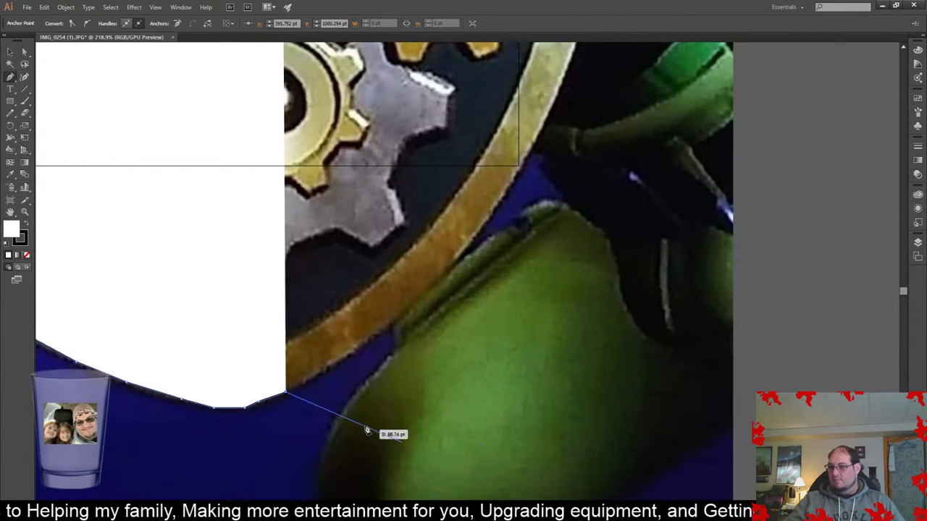
pyautogui.click(325, 367)
pyautogui.click(368, 340)
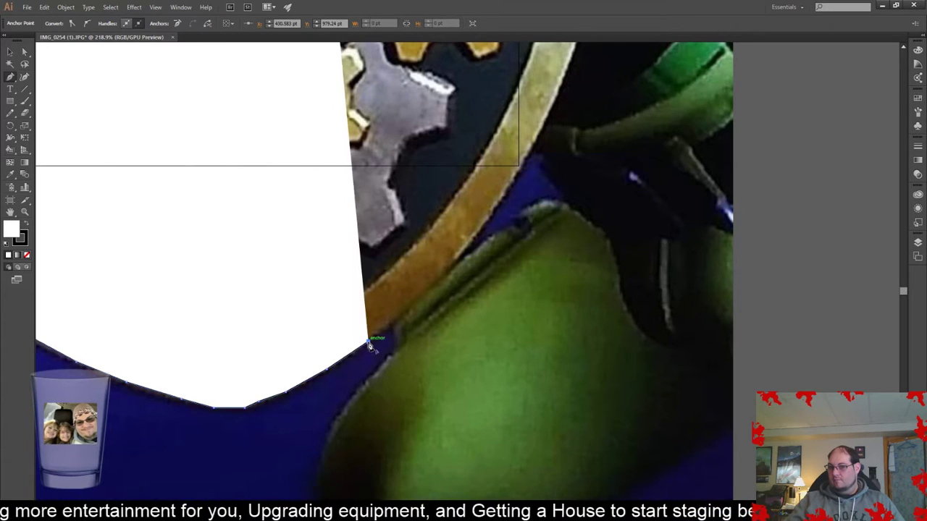
pyautogui.click(416, 300)
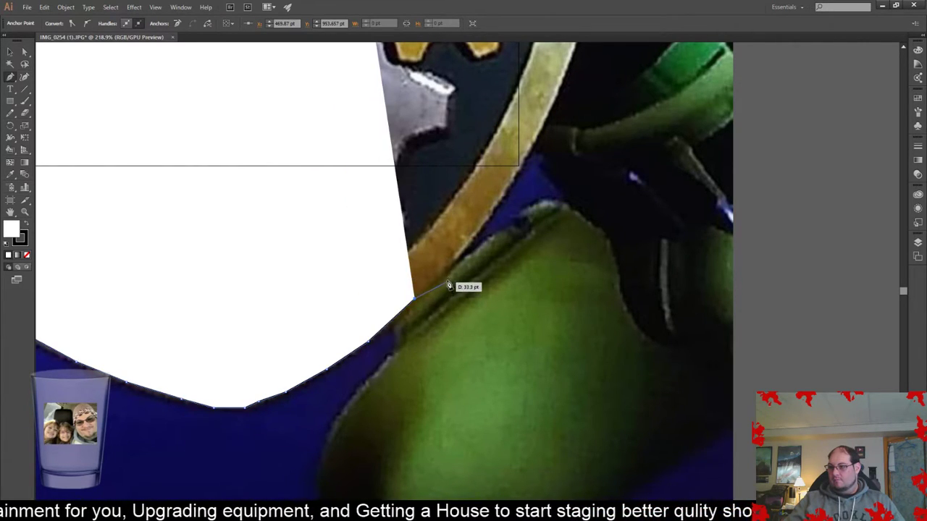
pyautogui.click(448, 266)
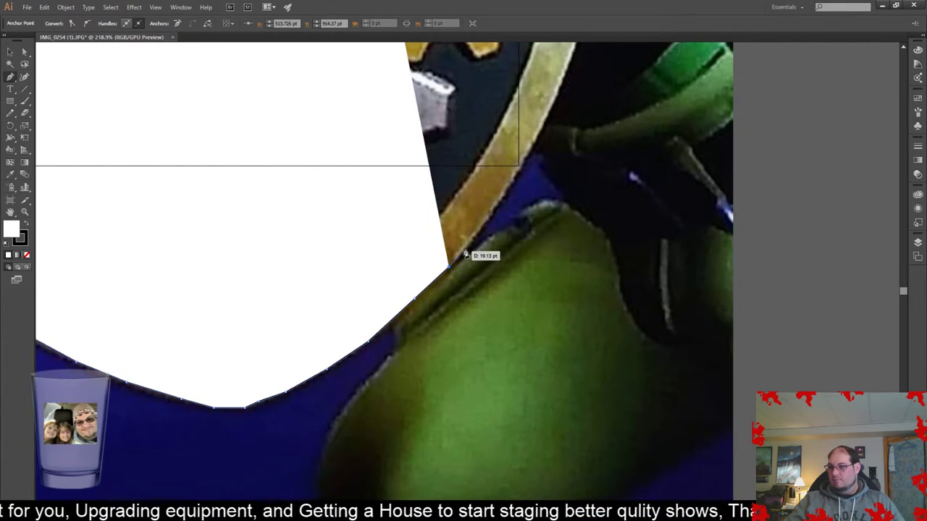
pyautogui.click(489, 215)
pyautogui.click(528, 157)
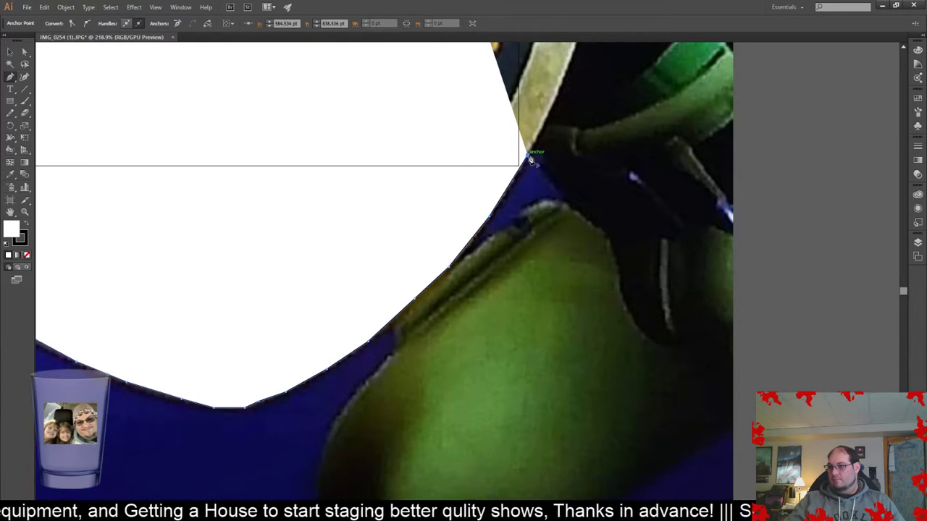
# - Continue the path up the border's right side, cutting behind the protruding teeth of the spoked gear
pyautogui.scroll(5, 614, 232)
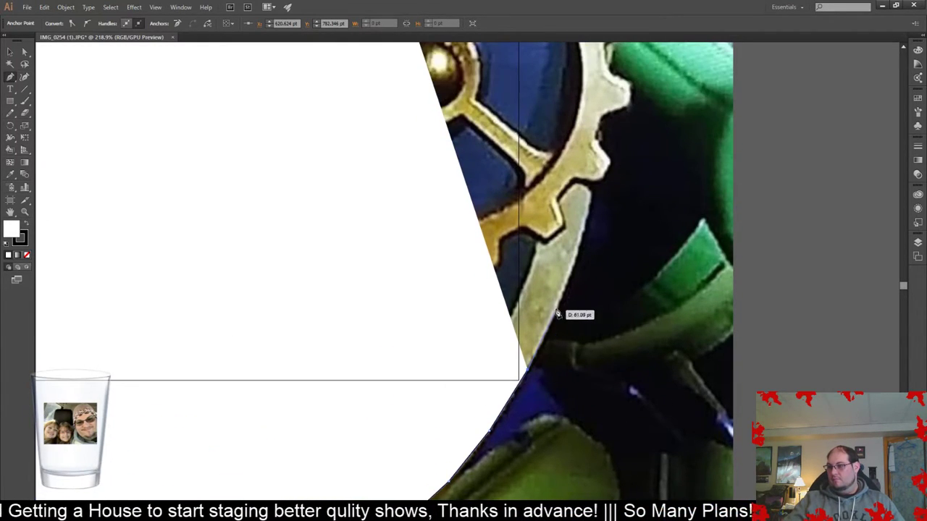
pyautogui.click(565, 295)
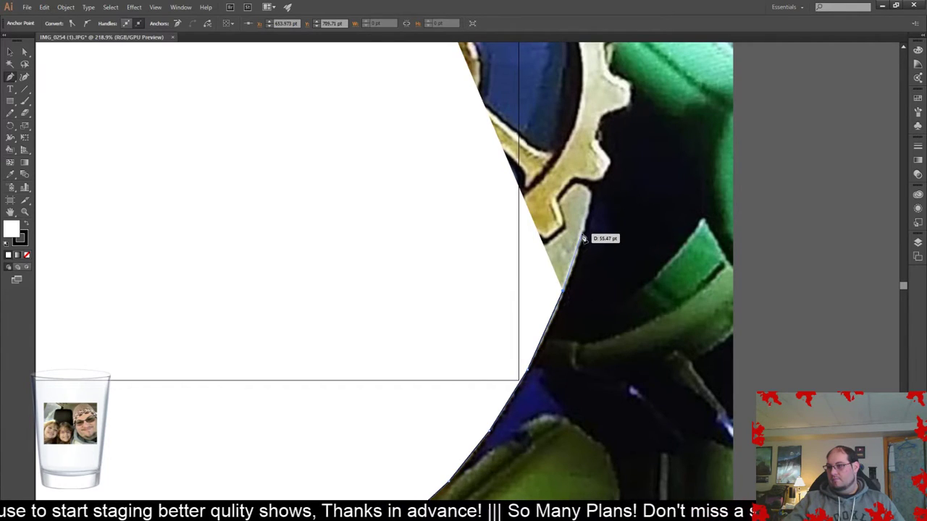
pyautogui.click(583, 232)
pyautogui.click(590, 199)
pyautogui.scroll(4, 595, 210)
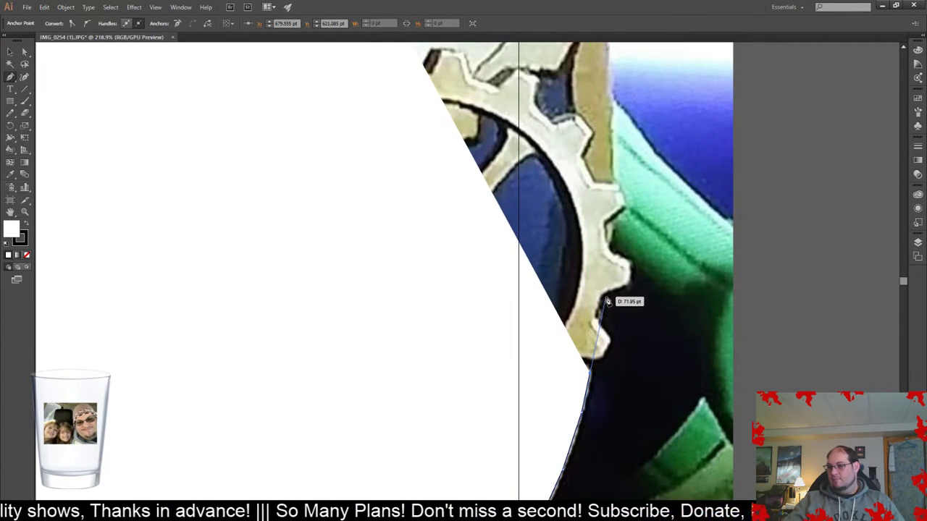
pyautogui.click(606, 297)
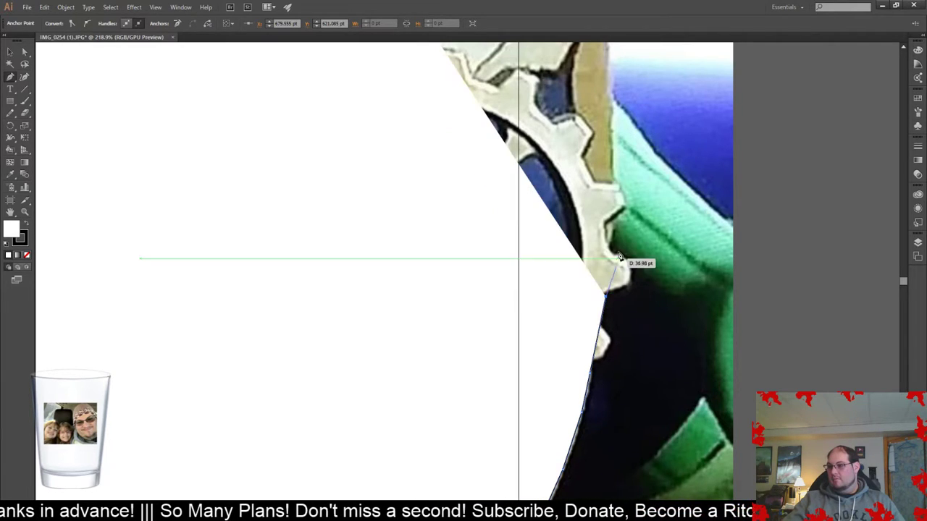
pyautogui.click(614, 232)
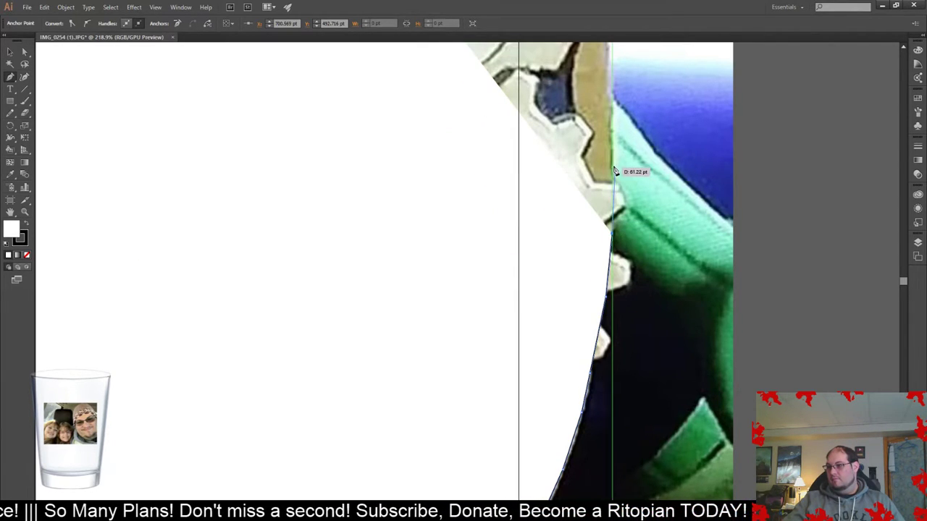
# - Carry the path up the straight right side of the gold border to the shield's upper-right corner
pyautogui.scroll(4, 614, 171)
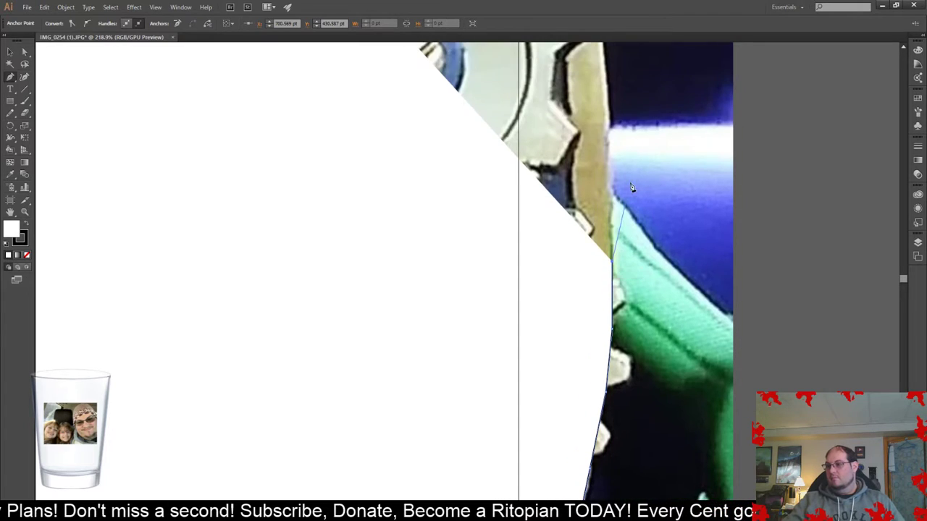
pyautogui.click(615, 270)
pyautogui.scroll(2, 612, 274)
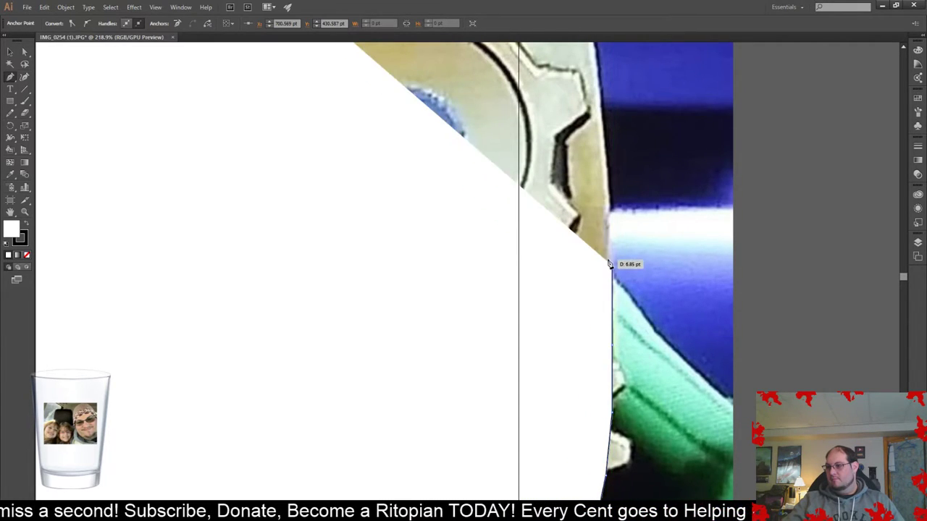
pyautogui.click(610, 273)
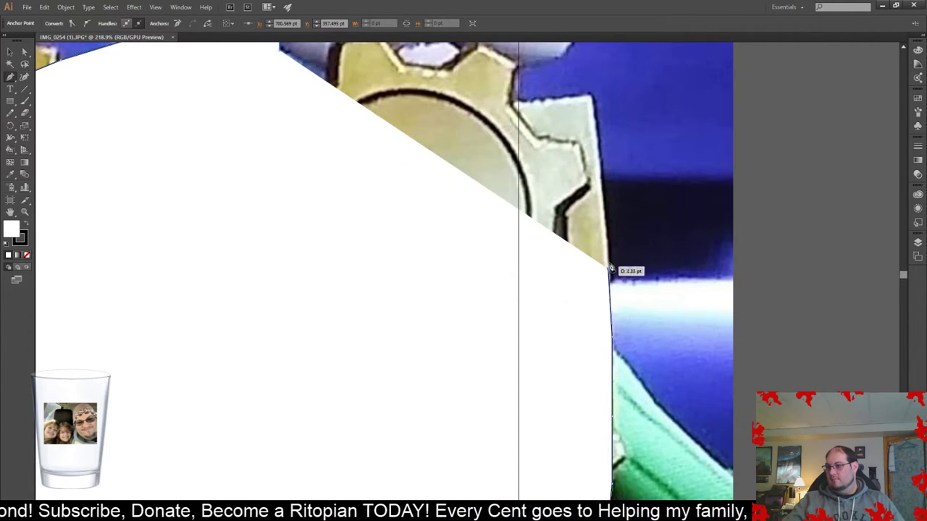
pyautogui.click(603, 195)
pyautogui.click(599, 126)
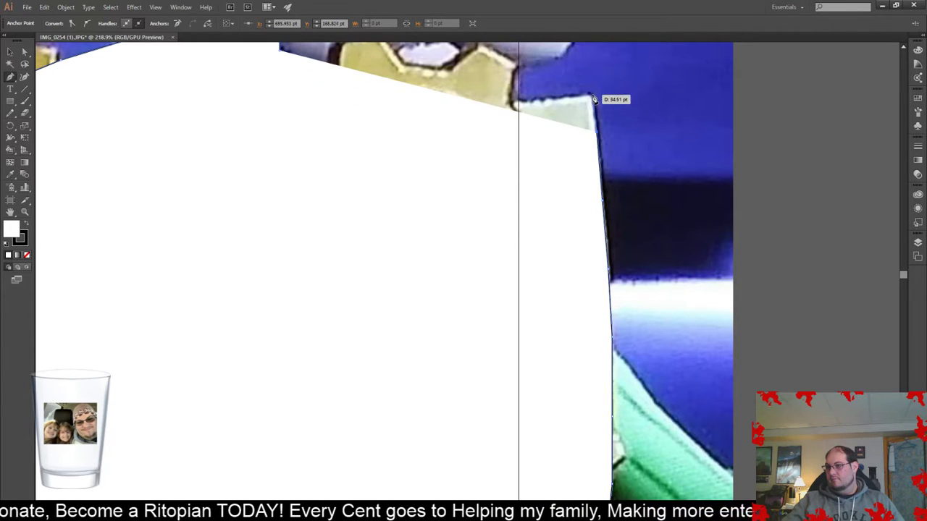
pyautogui.click(592, 95)
# - Run the path along the short top edge to the upper-right gear, then place rough anchor points leftward across the gears
pyautogui.scroll(1, 528, 108)
pyautogui.scroll(1, 525, 163)
pyautogui.click(519, 169)
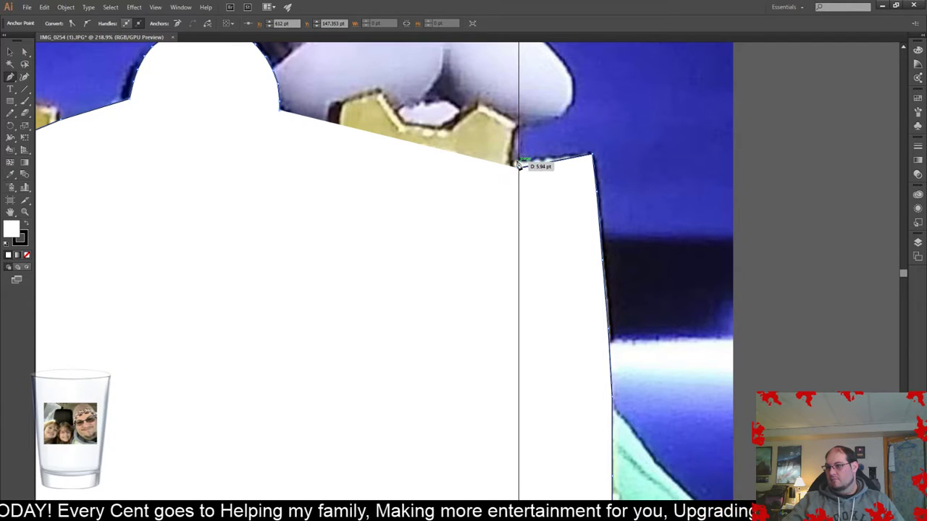
pyautogui.scroll(3, 416, 177)
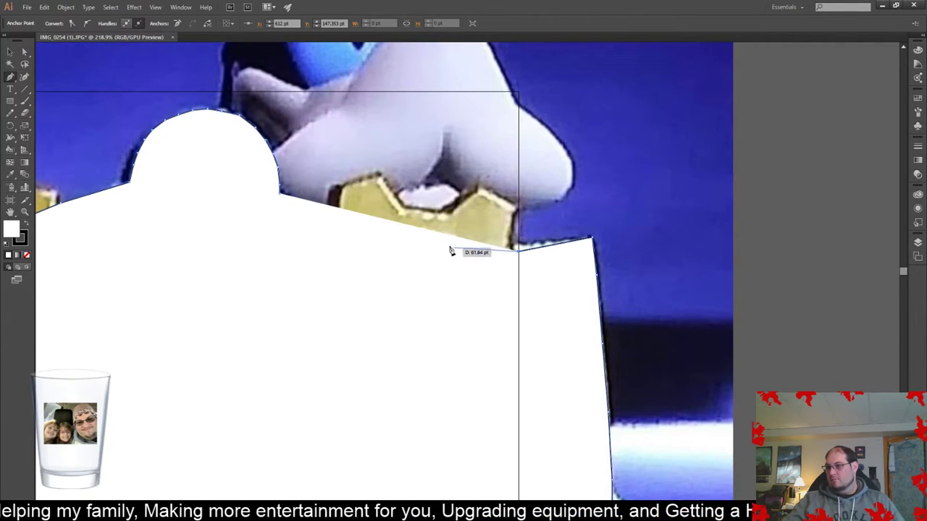
pyautogui.click(400, 440)
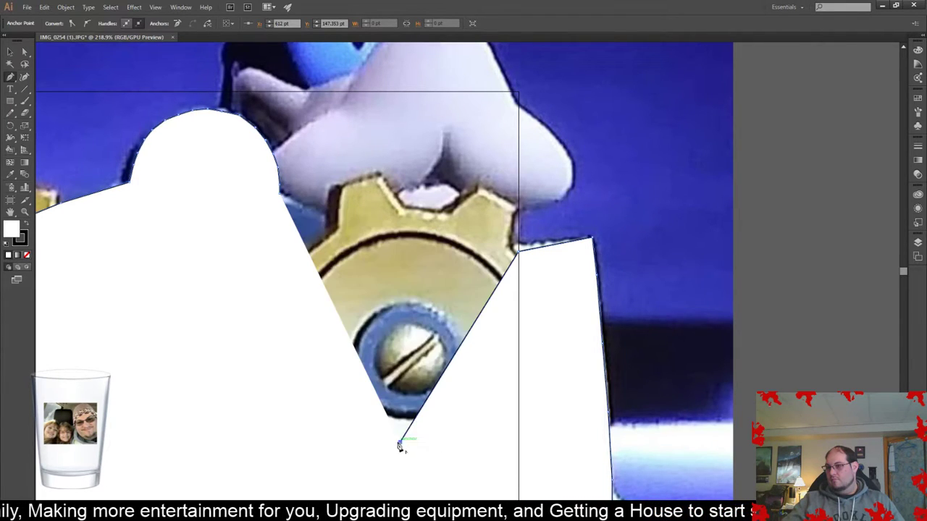
pyautogui.click(204, 381)
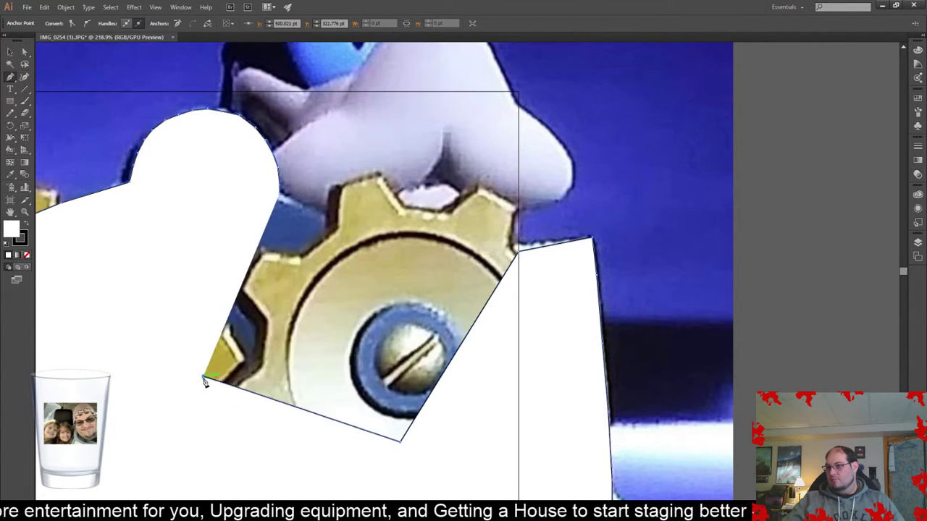
pyautogui.click(112, 363)
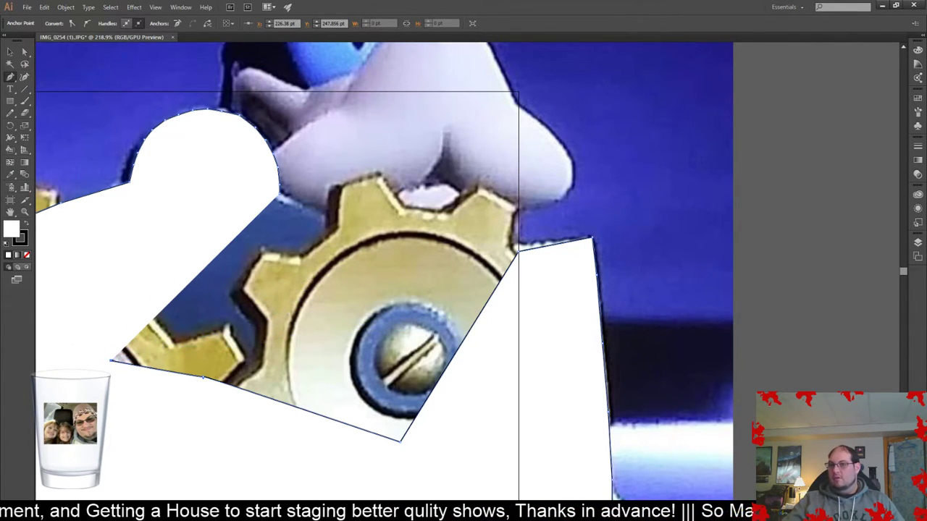
# - Reposition the rough anchor points so the silhouette's top edge runs behind the upper-right gear between the round knob and the corner
pyautogui.moveTo(519, 256); pyautogui.dragTo(519, 248)
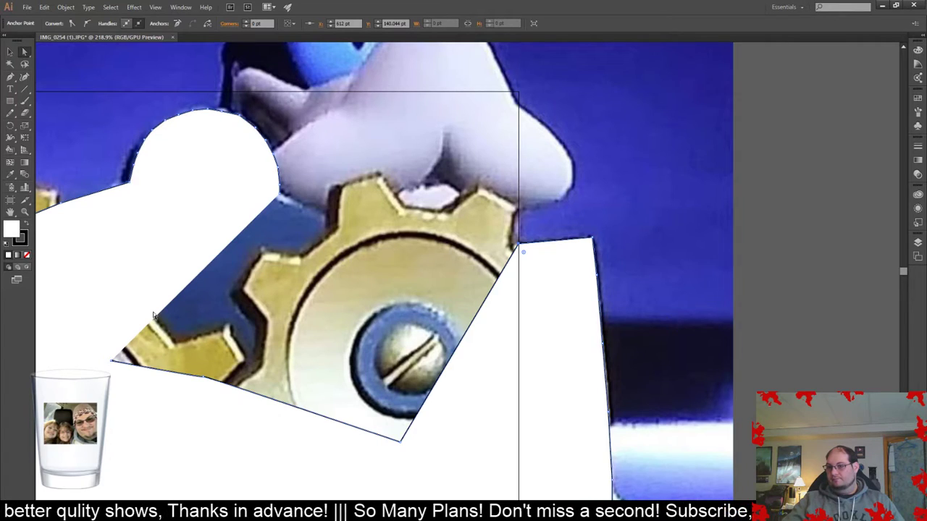
pyautogui.moveTo(110, 361); pyautogui.dragTo(312, 216)
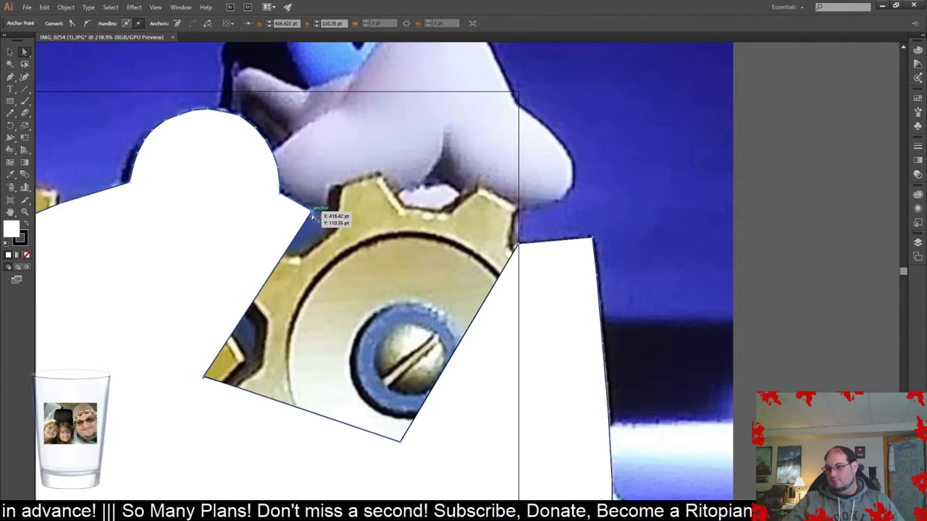
pyautogui.moveTo(204, 378); pyautogui.dragTo(350, 228)
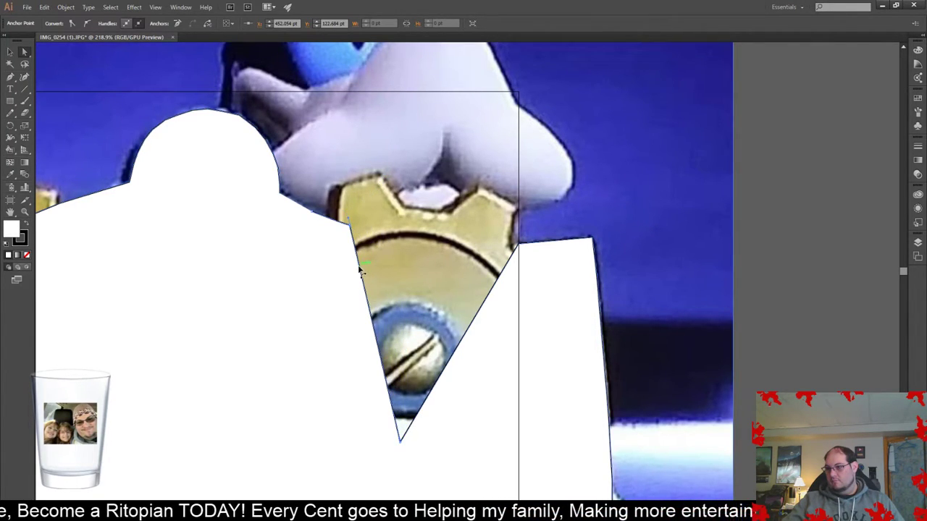
pyautogui.moveTo(400, 441); pyautogui.dragTo(436, 250)
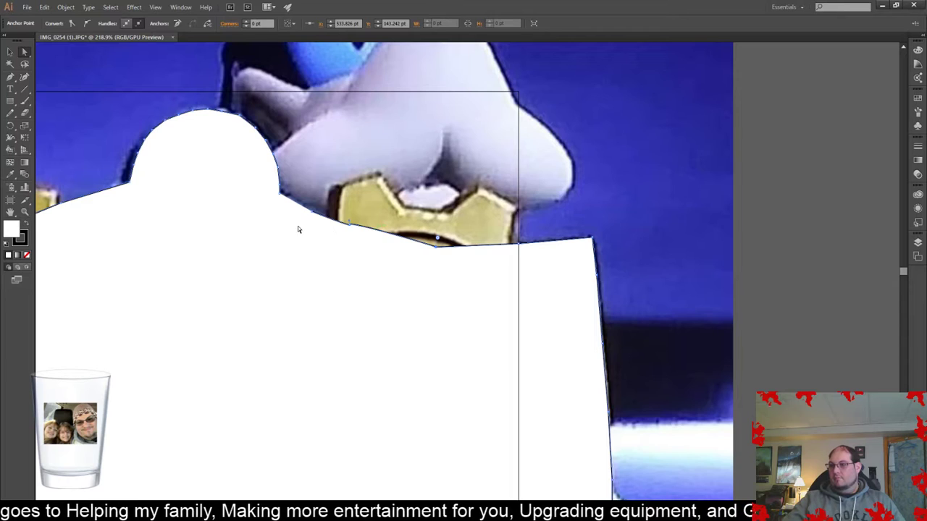
# - Check the whole shield silhouette against the reference image at 75.28% zoom, from the round knob to the bottom tip
pyautogui.scroll(-3, 356, 229)
pyautogui.scroll(4, 357, 229)
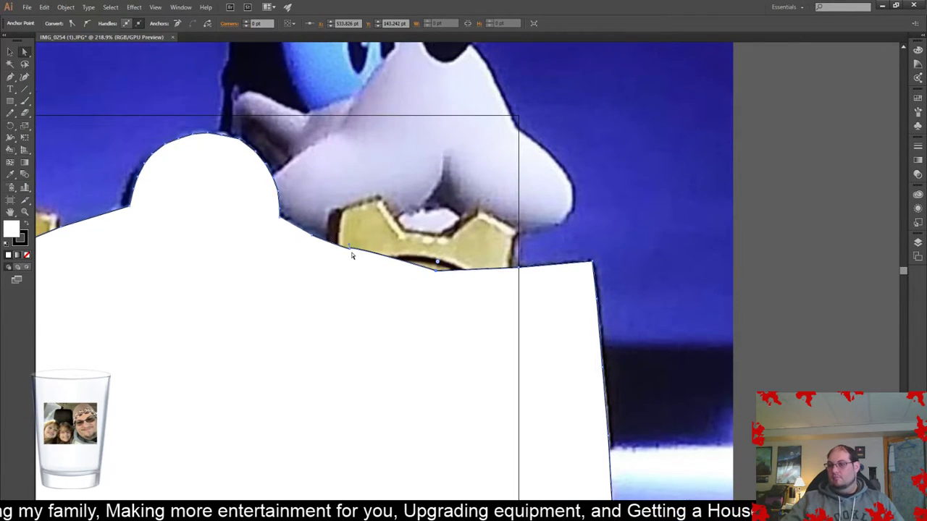
pyautogui.moveTo(369, 352); pyautogui.dragTo(275, 287)
pyautogui.scroll(-5, 286, 302)
pyautogui.scroll(-2, 299, 296)
pyautogui.moveTo(399, 359); pyautogui.dragTo(346, 339)
pyautogui.scroll(-1, 378, 347)
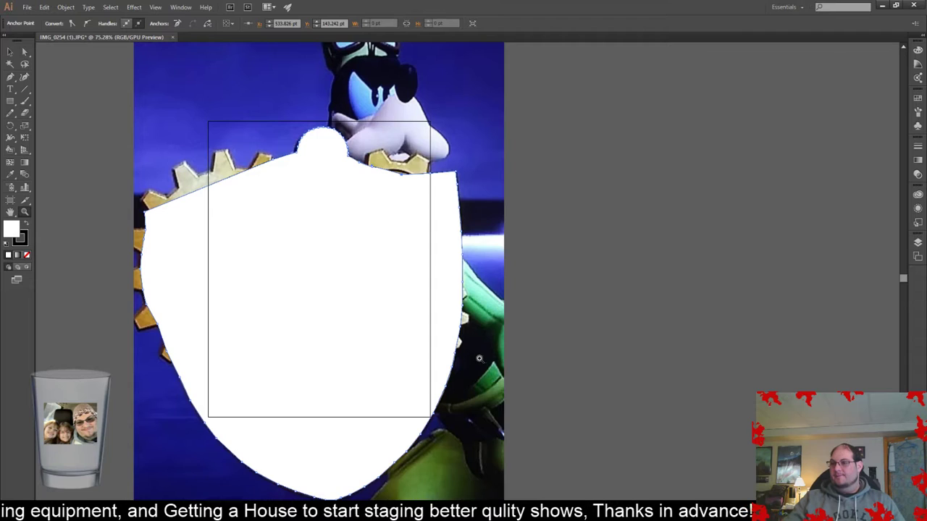
pyautogui.moveTo(568, 515); pyautogui.dragTo(553, 515)
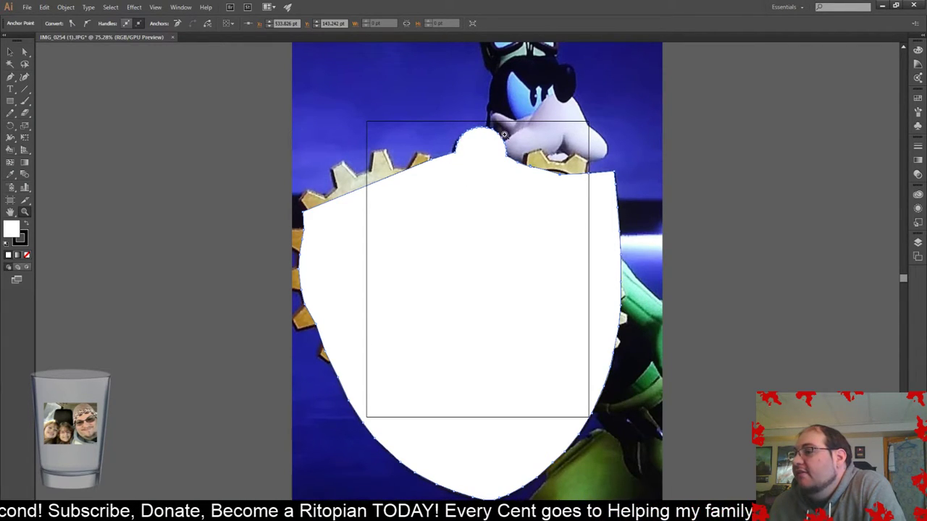
pyautogui.scroll(2, 472, 125)
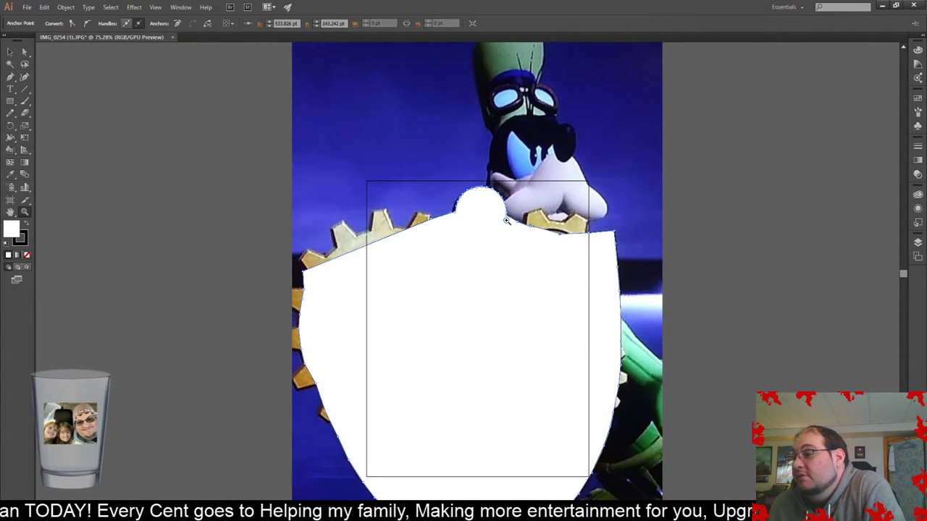
pyautogui.scroll(1, 509, 253)
pyautogui.scroll(-3, 504, 254)
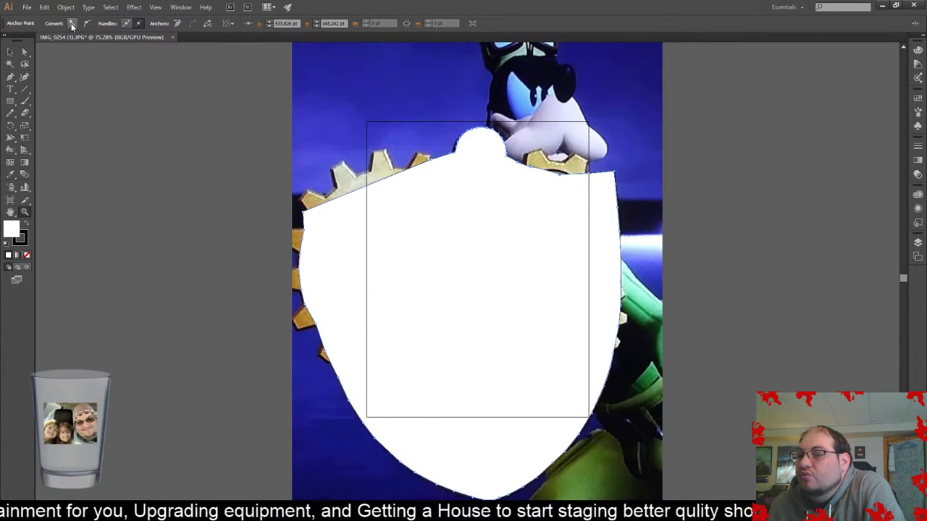
pyautogui.scroll(5, 435, 232)
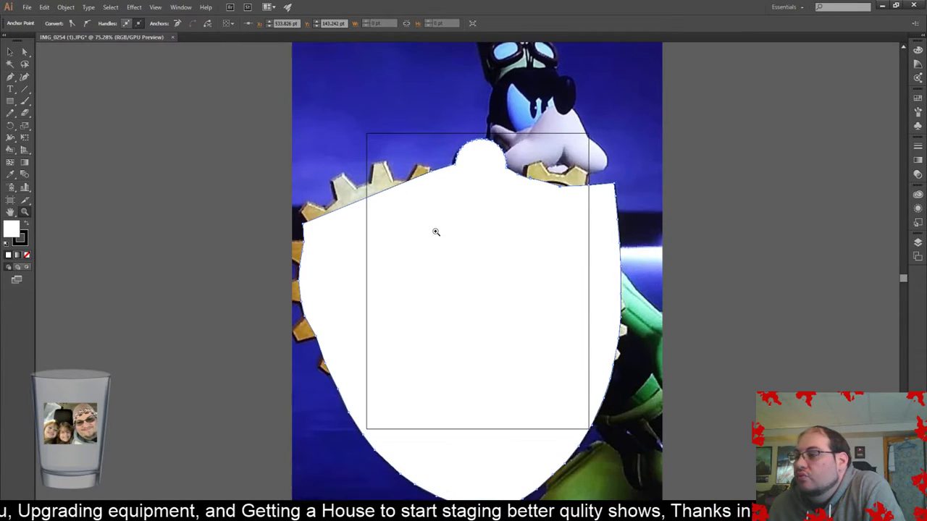
pyautogui.scroll(-5, 431, 230)
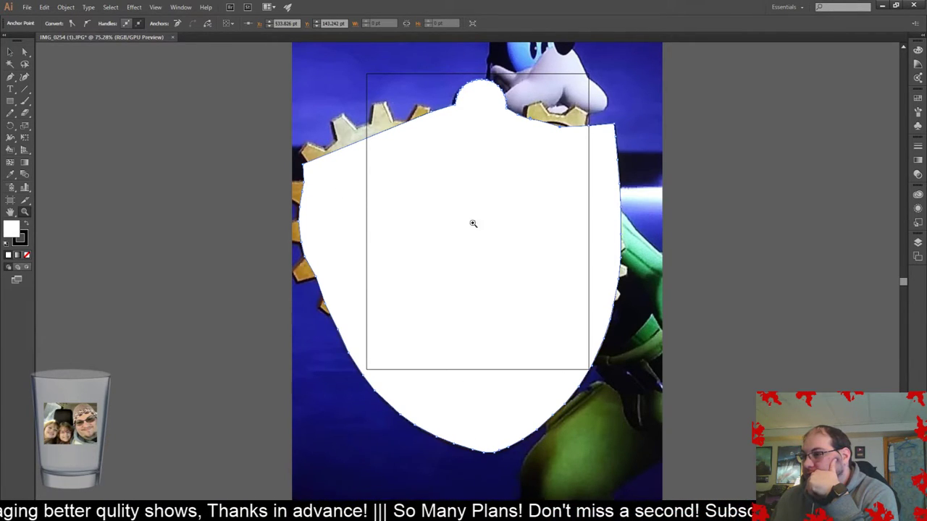
pyautogui.scroll(3, 510, 131)
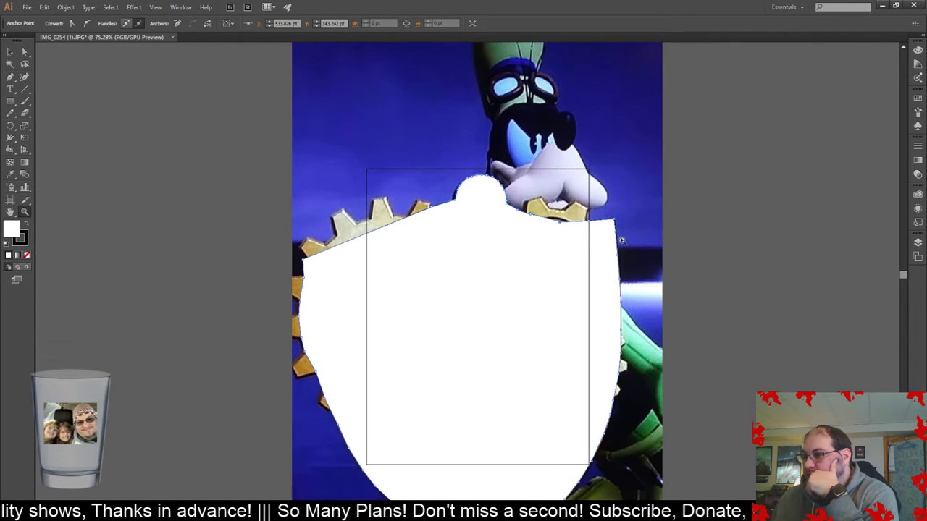
pyautogui.scroll(3, 621, 239)
pyautogui.scroll(-6, 624, 238)
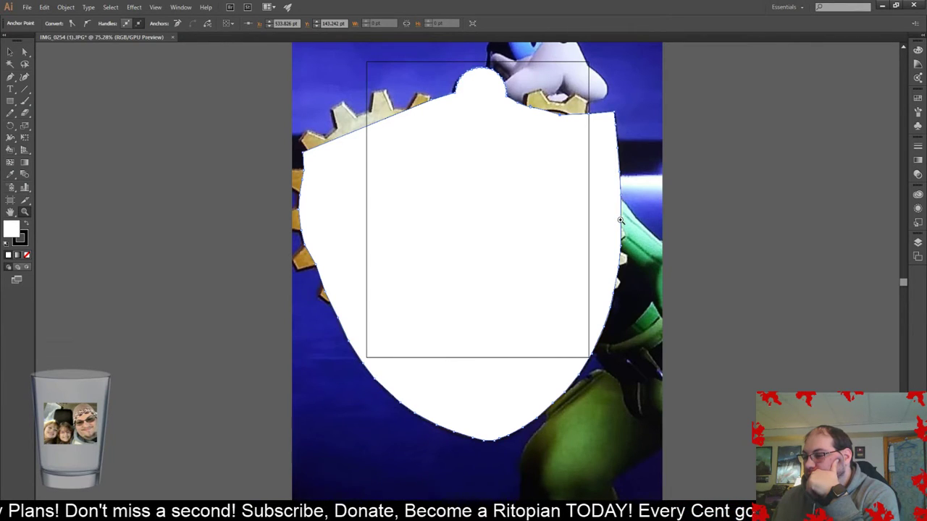
# - Set the silhouette's fill to none so the reference gears show through the outline
pyautogui.scroll(2, 615, 221)
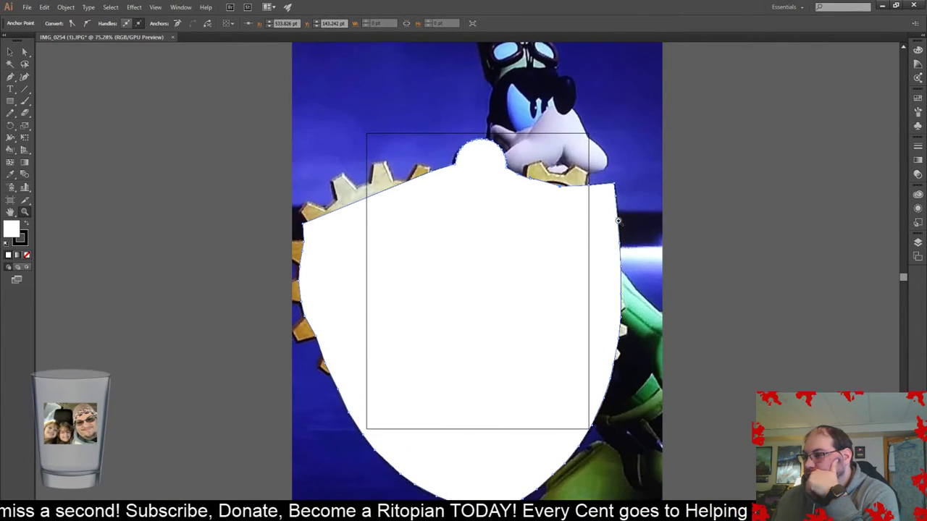
pyautogui.click(24, 240)
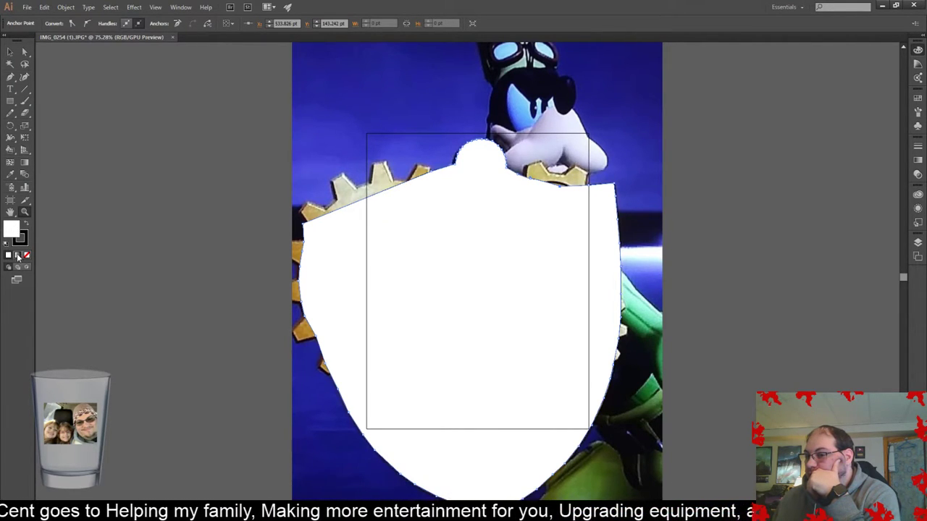
pyautogui.click(26, 256)
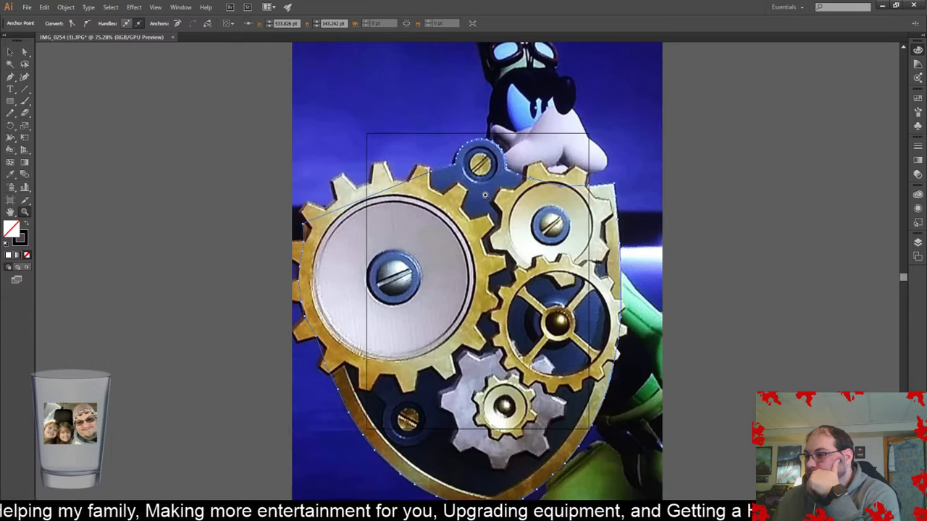
# - Add new anchor points to the silhouette's top edge, curving smoothly from the round knob's base across the upper-right gear
pyautogui.scroll(1, 474, 214)
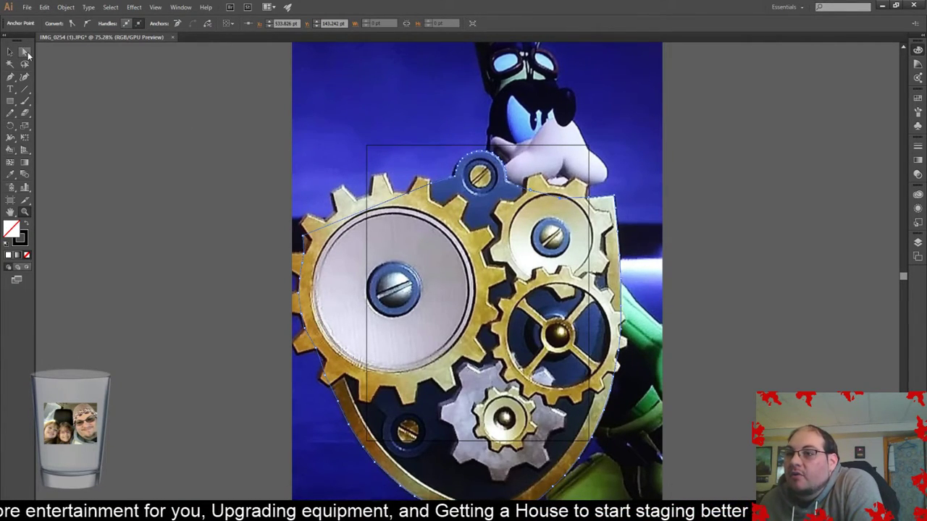
pyautogui.click(11, 77)
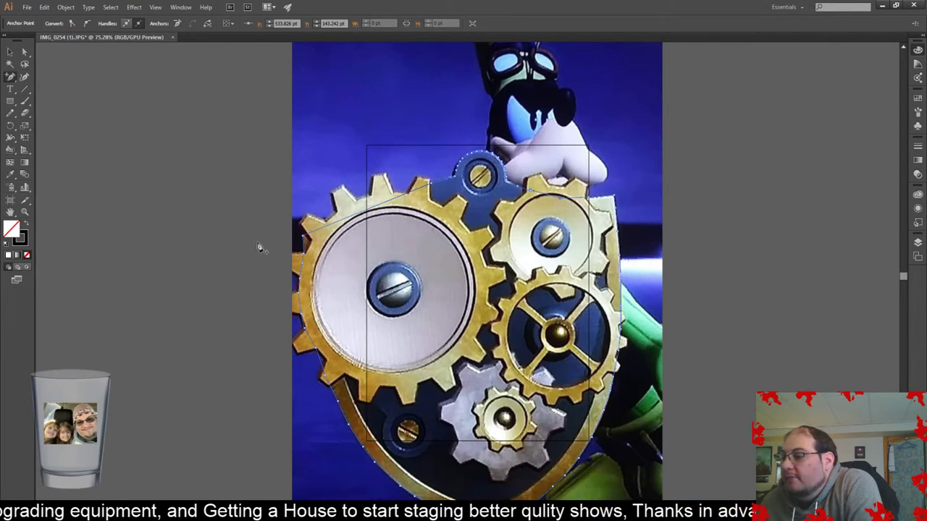
pyautogui.click(25, 213)
pyautogui.moveTo(479, 200); pyautogui.dragTo(662, 255)
pyautogui.scroll(5, 643, 215)
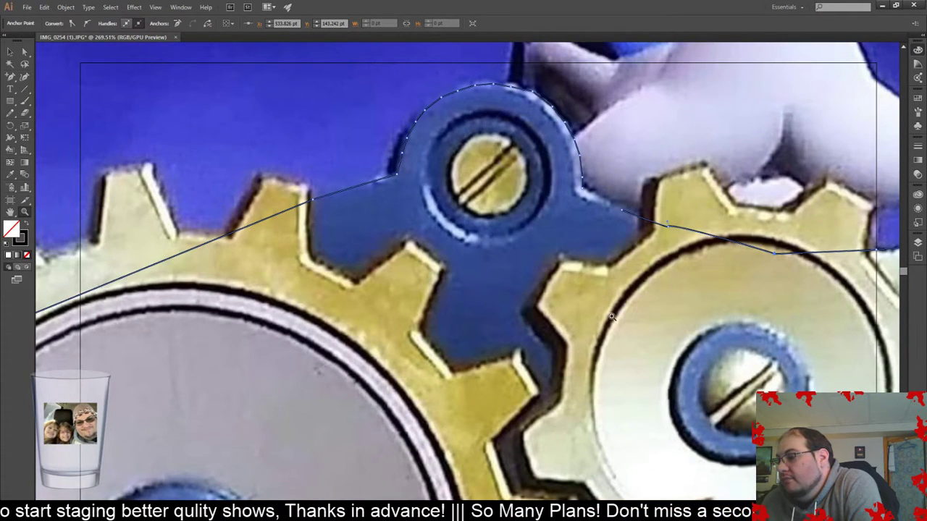
pyautogui.scroll(3, 575, 440)
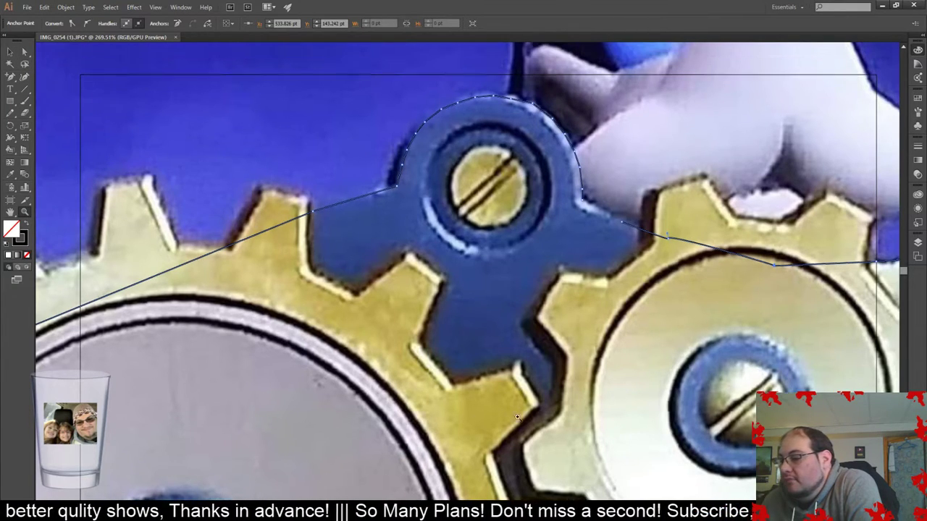
pyautogui.scroll(-3, 576, 439)
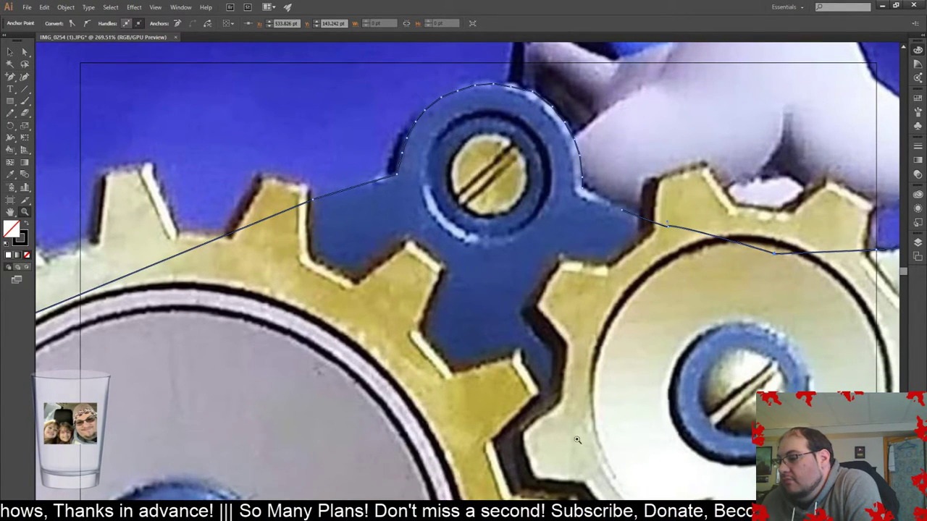
pyautogui.hscroll(10, 467, 272)
pyautogui.hscroll(-6, 466, 271)
pyautogui.hscroll(2, 467, 271)
pyautogui.hscroll(2, 467, 271)
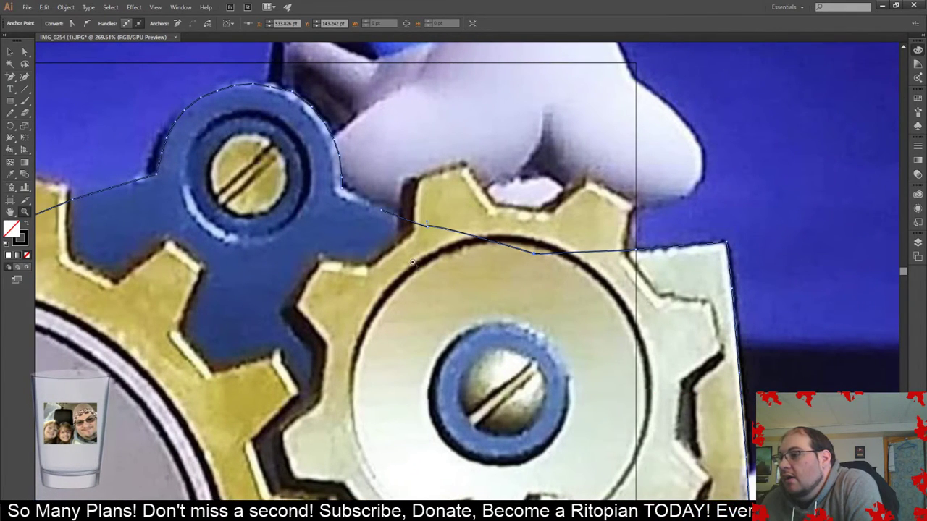
pyautogui.scroll(4, 385, 215)
pyautogui.scroll(-1, 363, 252)
pyautogui.moveTo(356, 250); pyautogui.dragTo(386, 273)
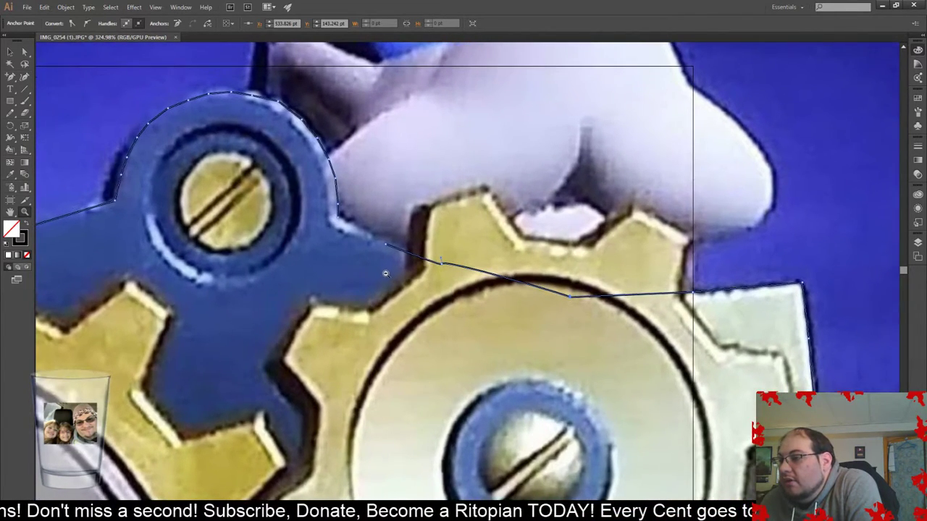
pyautogui.click(10, 77)
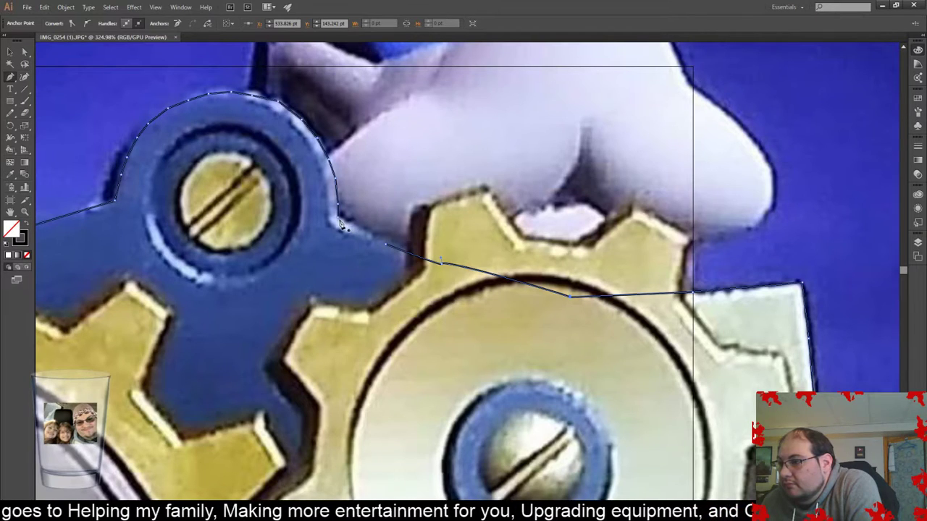
pyautogui.moveTo(340, 222); pyautogui.dragTo(649, 295)
pyautogui.click(647, 291)
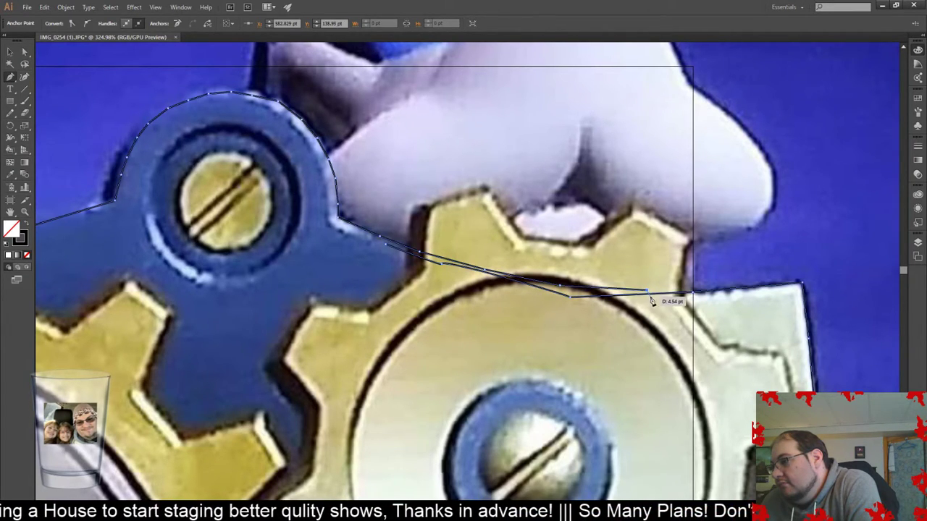
# - Delete the old top-edge anchor points between the round knob and the shield's upper-right corner
pyautogui.click(693, 294)
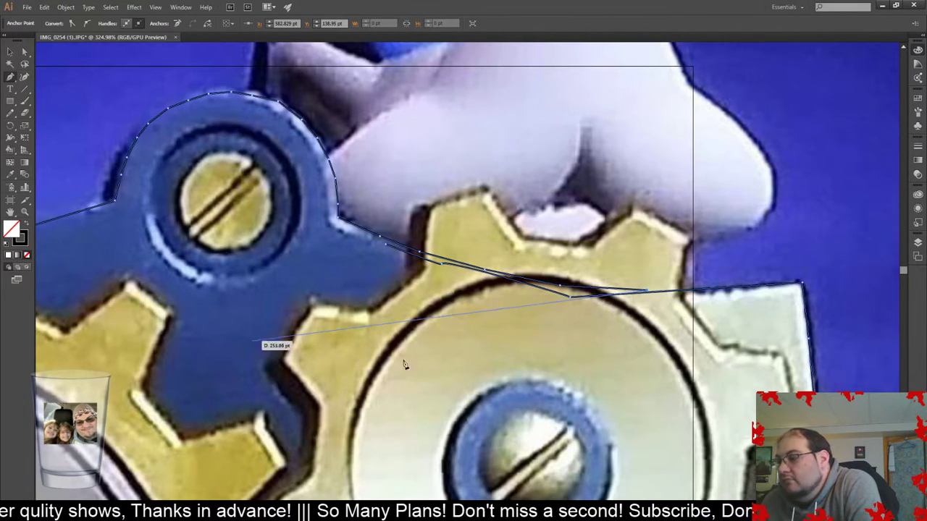
pyautogui.click(802, 284)
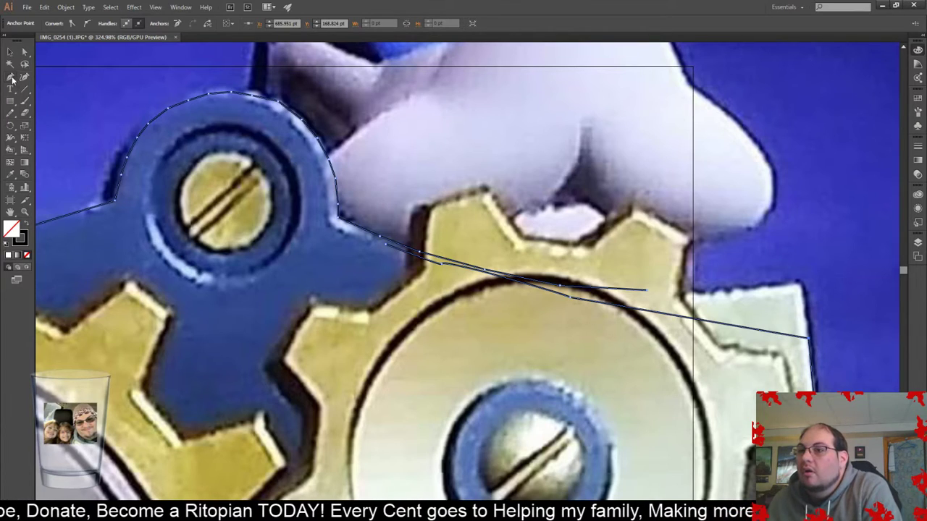
pyautogui.press('-')
pyautogui.click(385, 245)
pyautogui.click(443, 266)
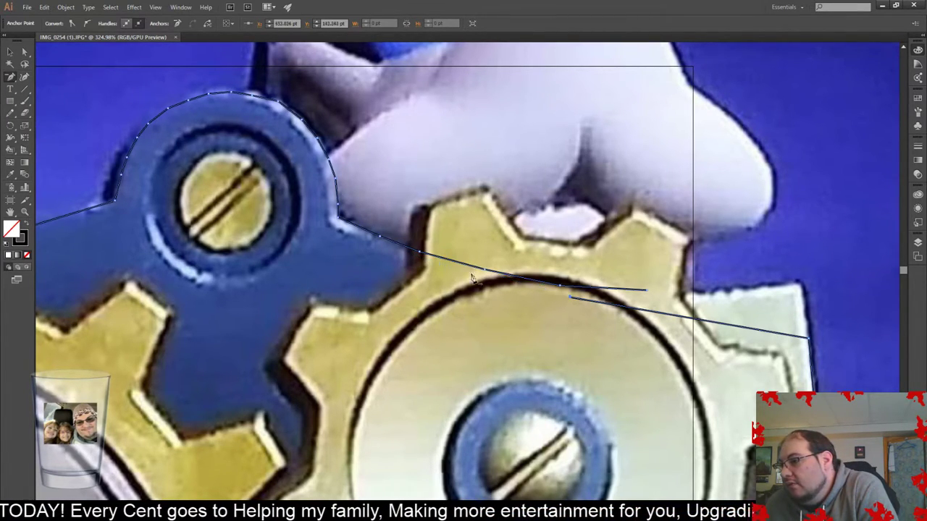
pyautogui.click(570, 299)
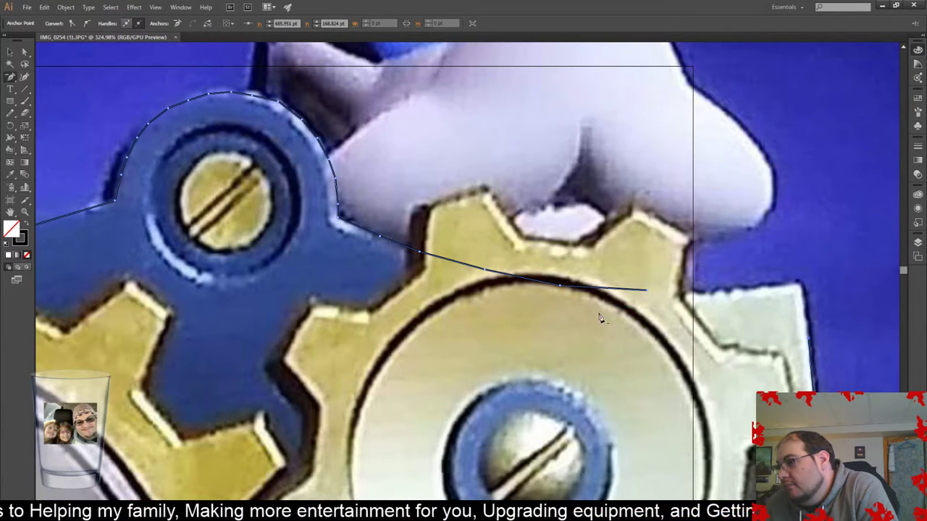
# - Continue the new top edge from its open end to the shield's upper-right corner and join it to the right side
pyautogui.click(14, 80)
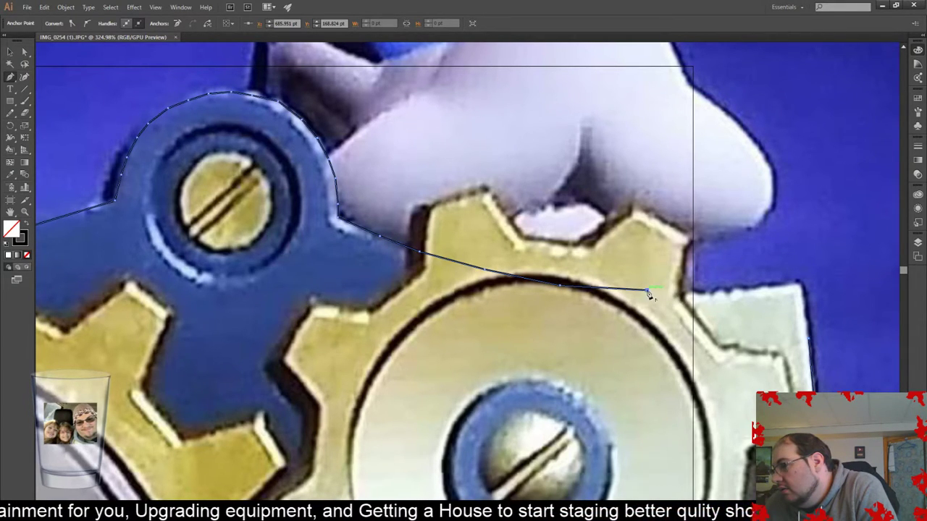
pyautogui.click(697, 293)
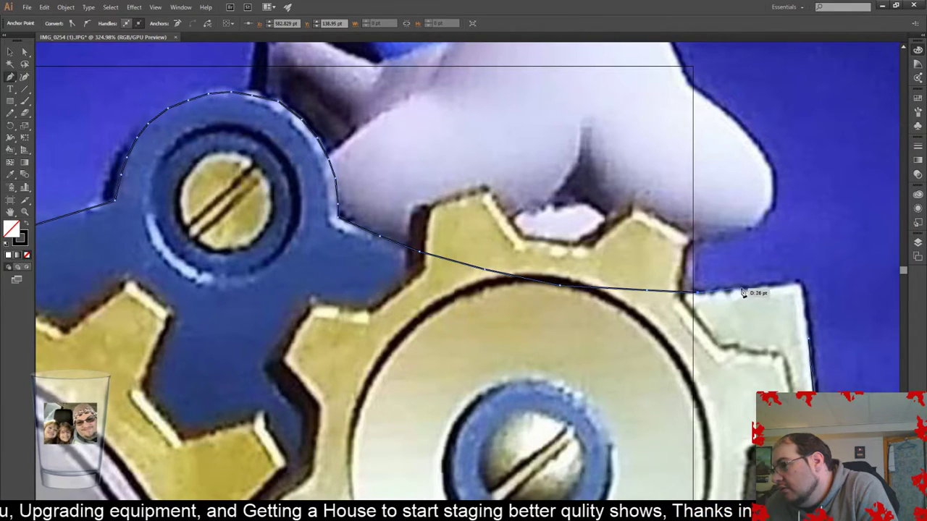
pyautogui.click(740, 292)
pyautogui.click(799, 286)
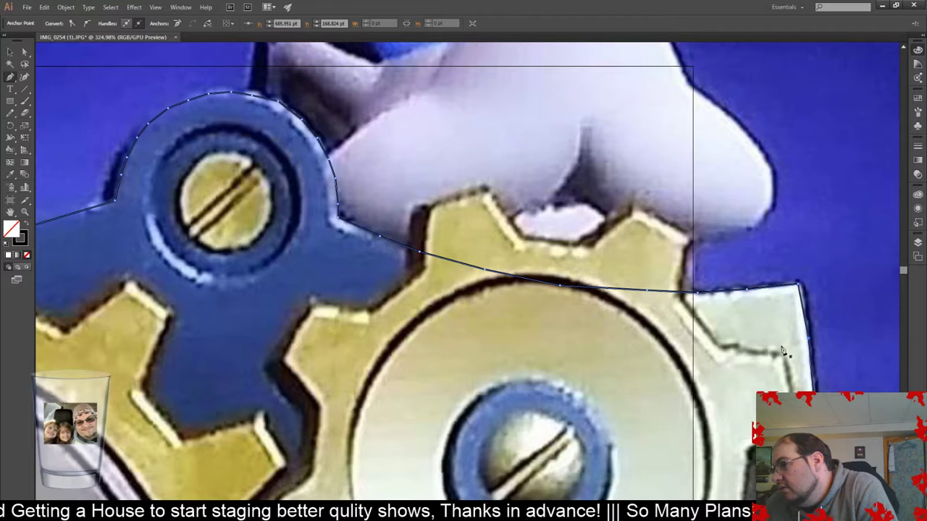
# - Inspect the silhouette against the reference image, down the right side, around the bottom tip and up to the large gear
pyautogui.scroll(3, 304, 352)
pyautogui.scroll(-3, 304, 352)
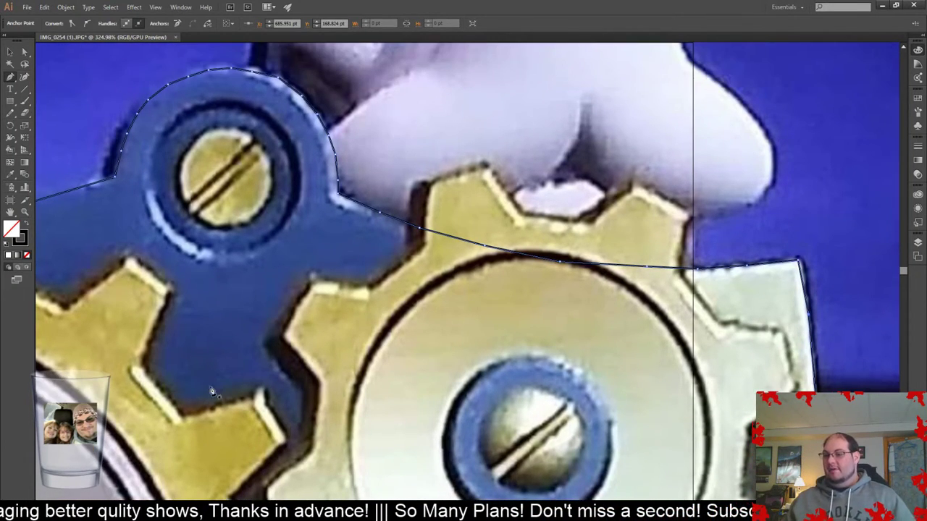
pyautogui.scroll(-3, 640, 435)
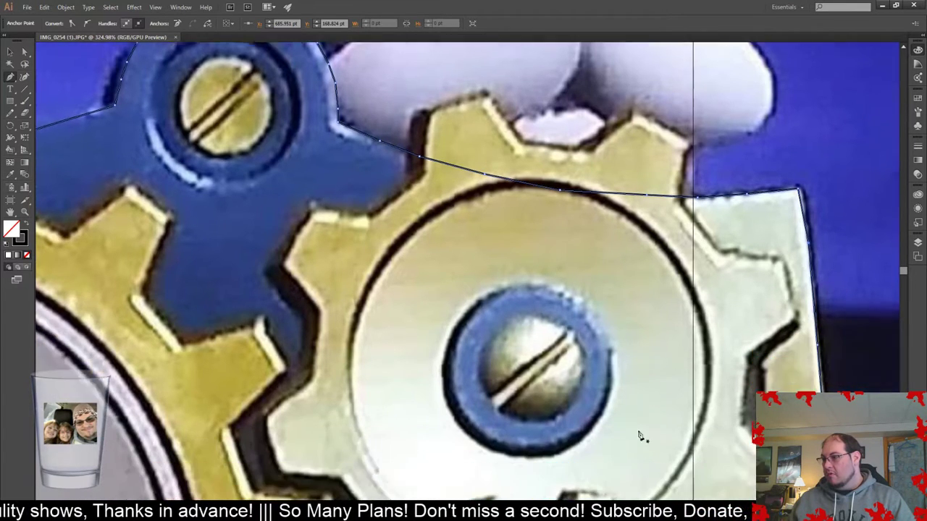
pyautogui.scroll(-10, 640, 435)
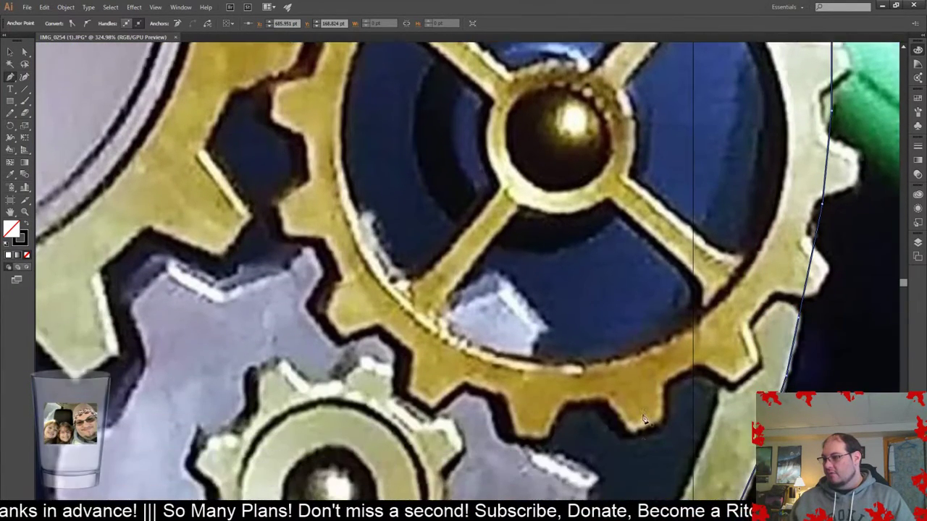
pyautogui.scroll(-10, 643, 420)
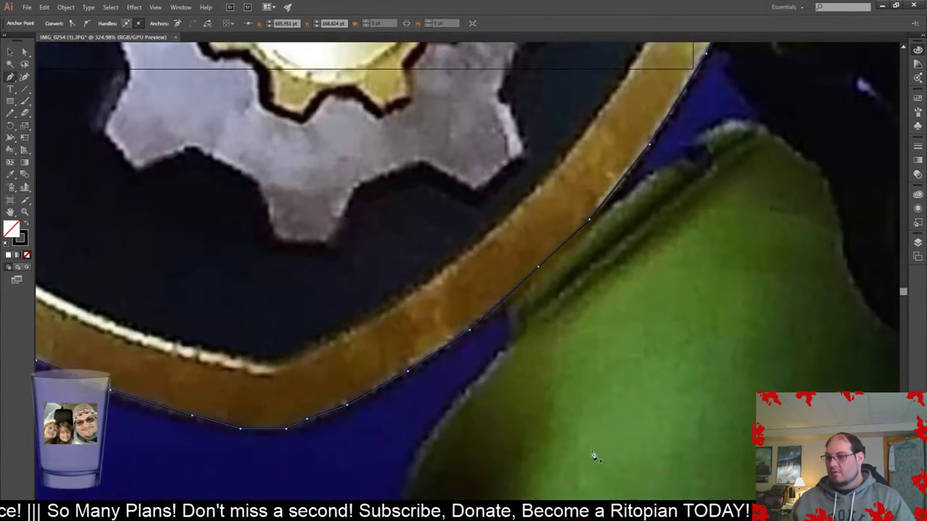
pyautogui.hscroll(-13, 449, 355)
pyautogui.hscroll(4, 449, 355)
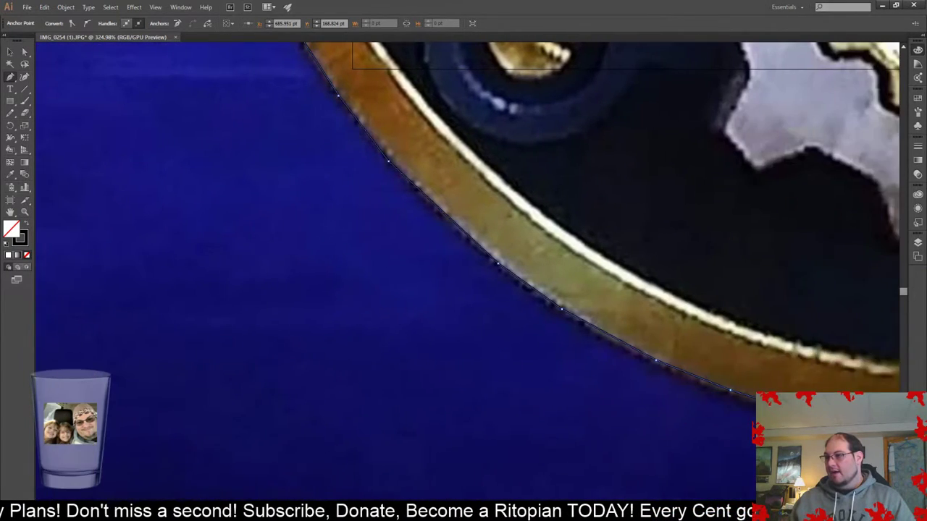
pyautogui.scroll(2, 449, 355)
pyautogui.scroll(10, 448, 355)
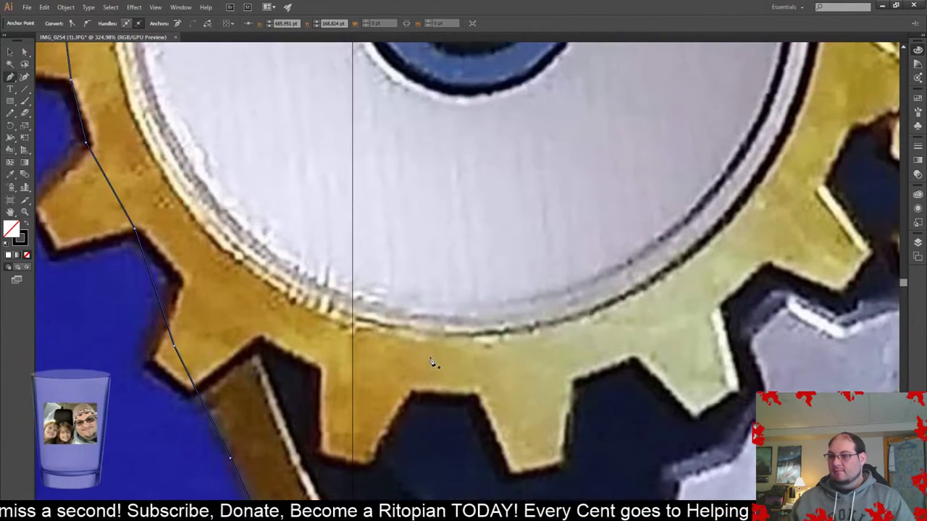
# - Delete two anchor points on the silhouette's left edge, beside the lower teeth of the large gear, to straighten it
pyautogui.hscroll(-5, 444, 329)
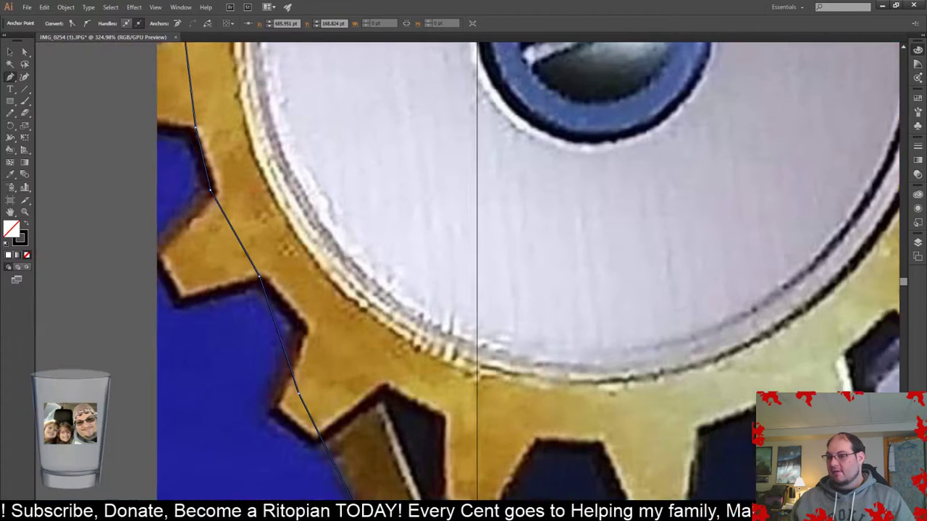
pyautogui.scroll(1, 445, 329)
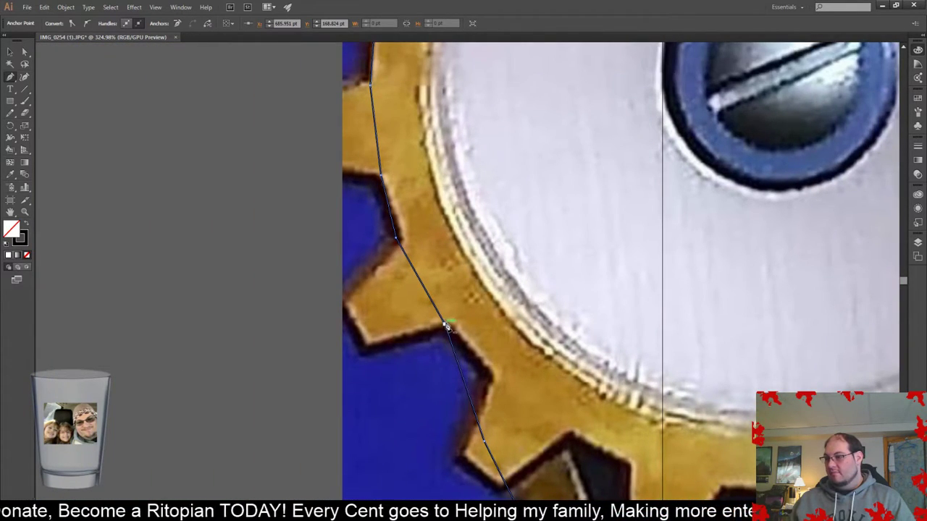
pyautogui.click(444, 325)
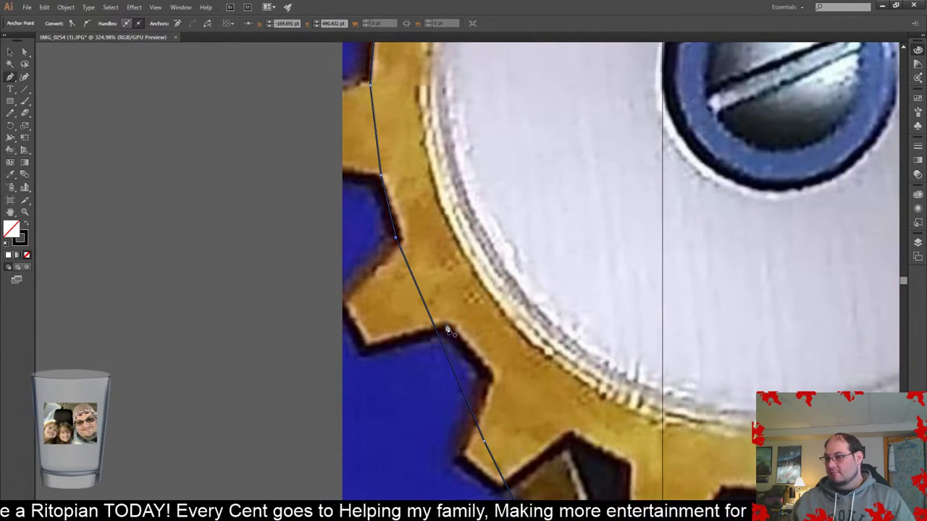
pyautogui.scroll(-2, 478, 309)
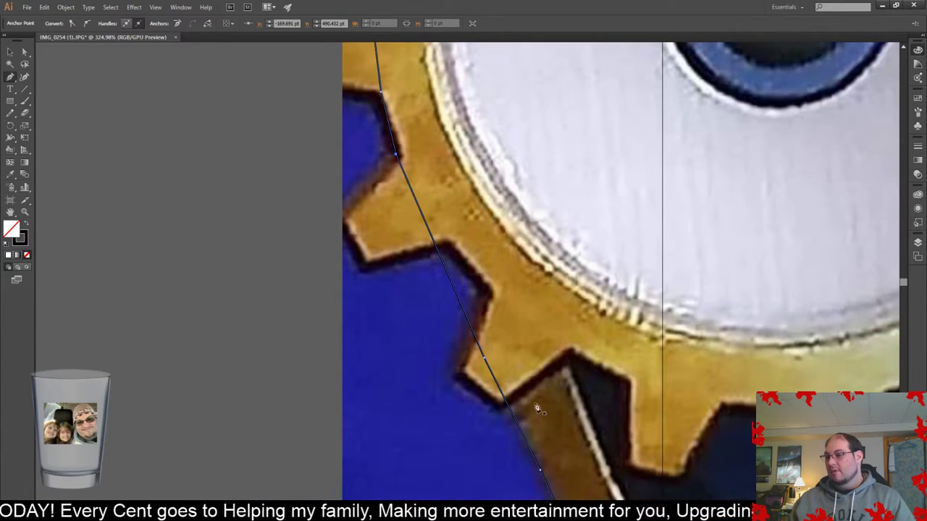
pyautogui.scroll(1, 509, 331)
pyautogui.click(483, 380)
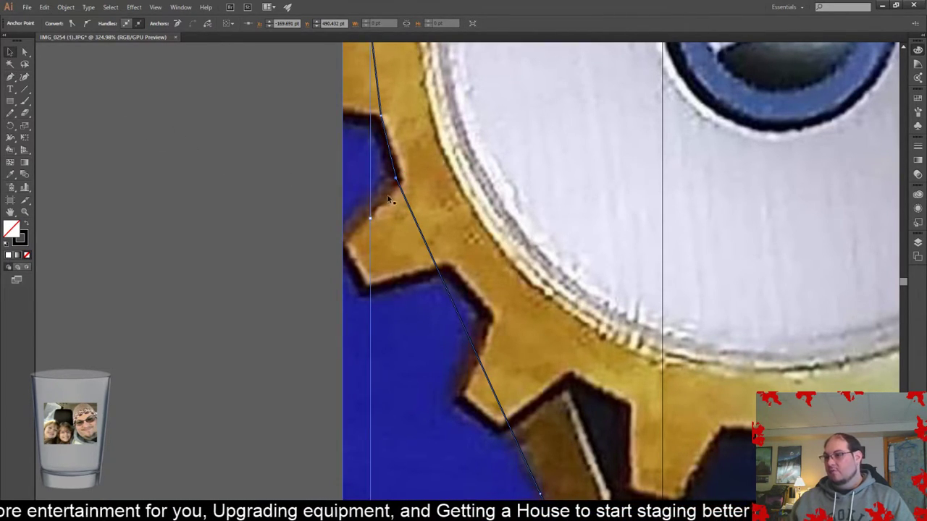
# - Shift the whole silhouette slightly to the right over the reference image and check its left edge
pyautogui.moveTo(398, 179); pyautogui.dragTo(407, 186)
pyautogui.scroll(3, 434, 271)
pyautogui.scroll(-10, 427, 297)
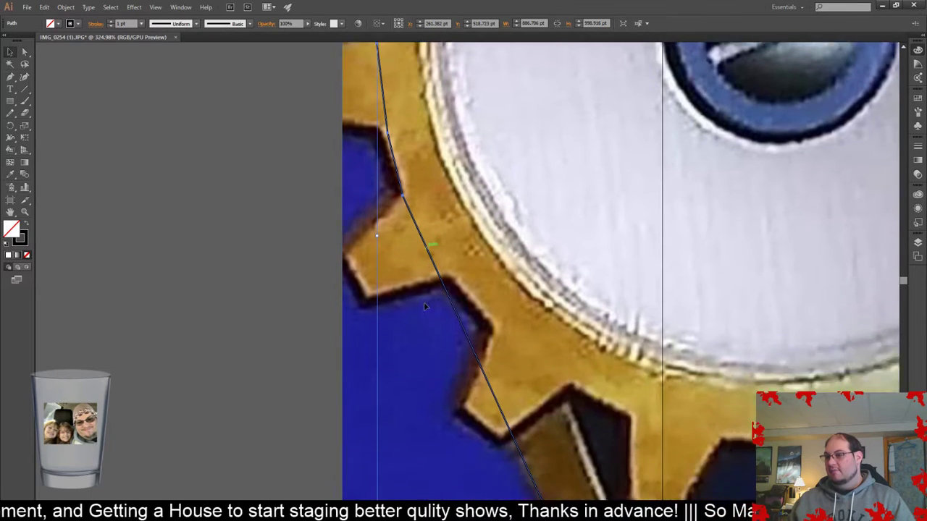
pyautogui.scroll(10, 418, 308)
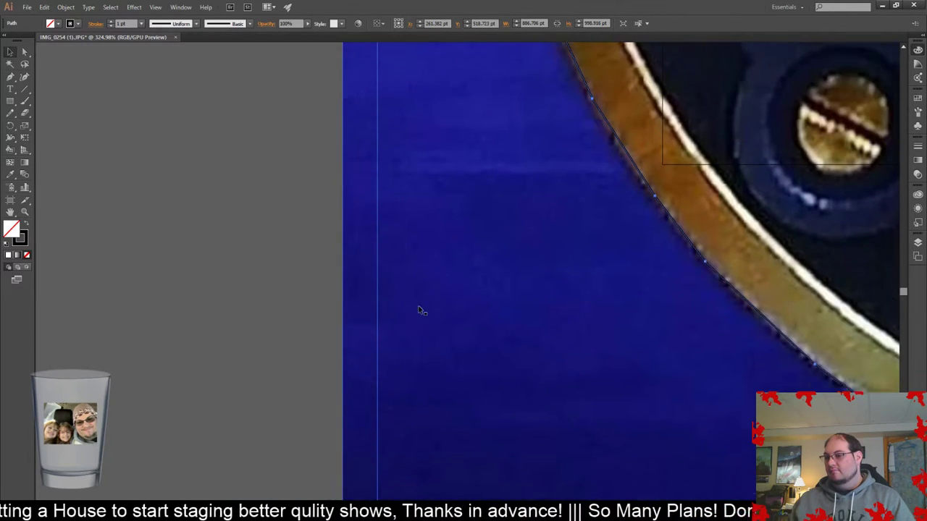
pyautogui.scroll(5, 432, 366)
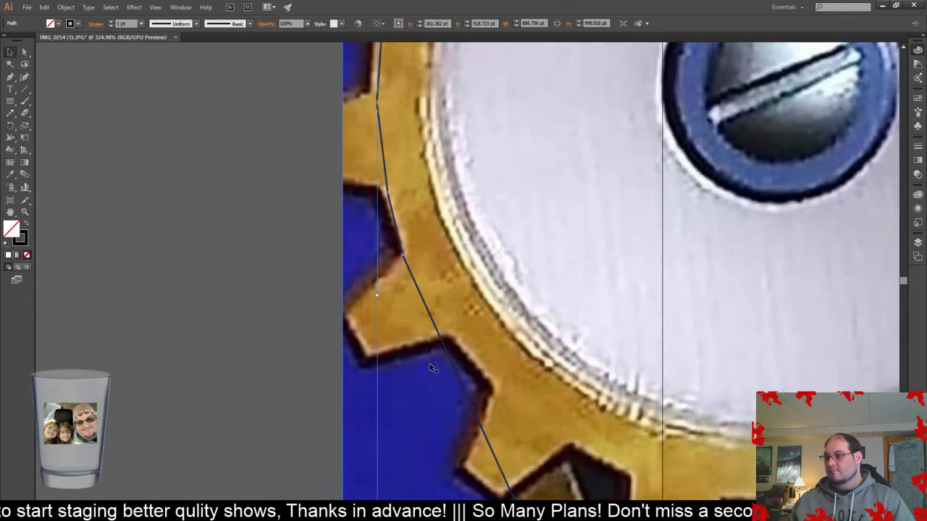
pyautogui.scroll(1, 432, 365)
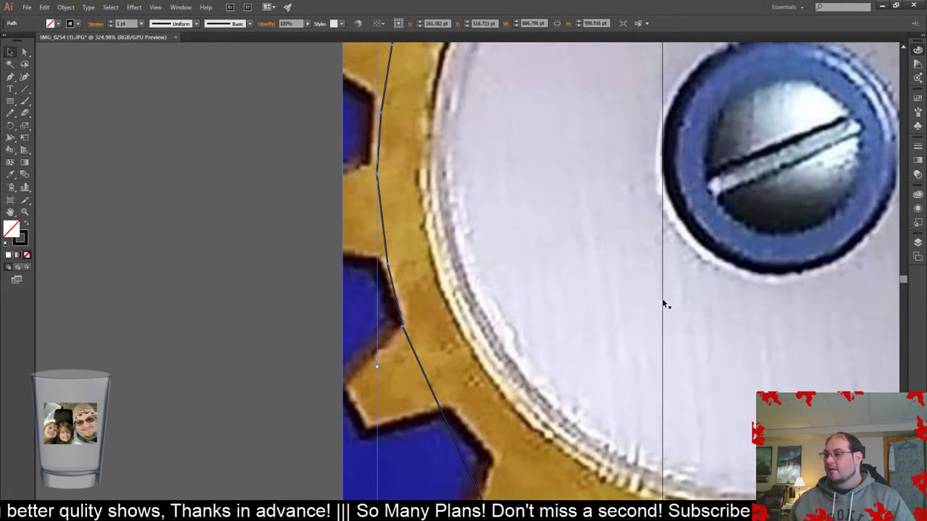
# - Examine the silhouette's left edge around the large gear at 175.36% zoom
pyautogui.click(24, 211)
pyautogui.moveTo(510, 262); pyautogui.dragTo(423, 262)
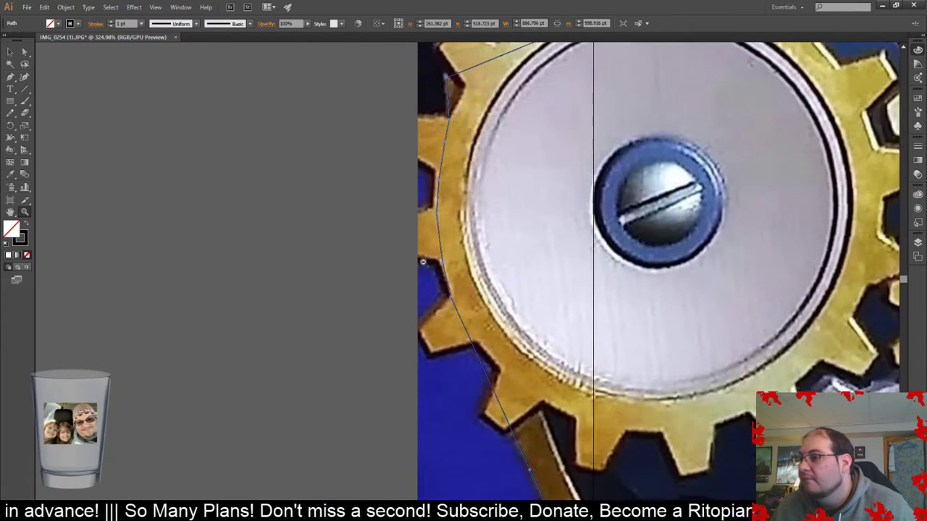
pyautogui.scroll(4, 514, 265)
pyautogui.scroll(1, 564, 160)
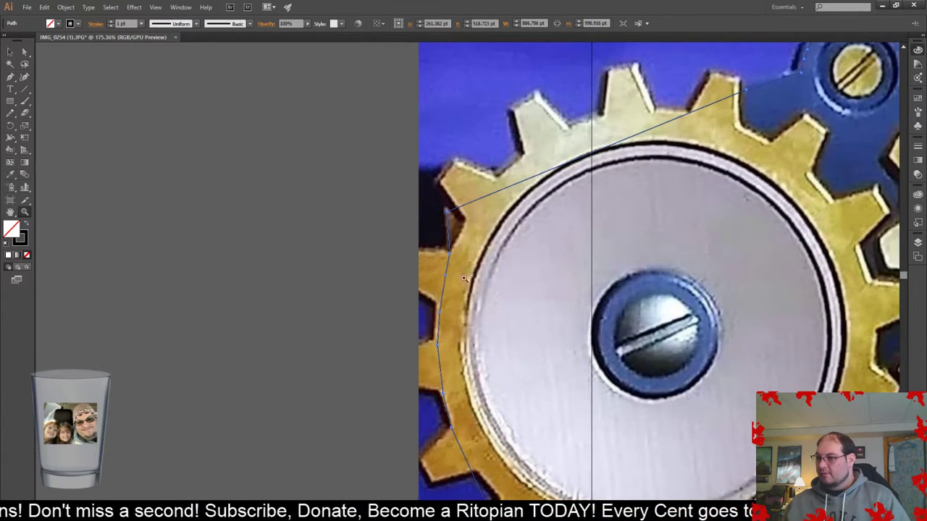
pyautogui.scroll(-3, 480, 327)
pyautogui.scroll(-2, 489, 368)
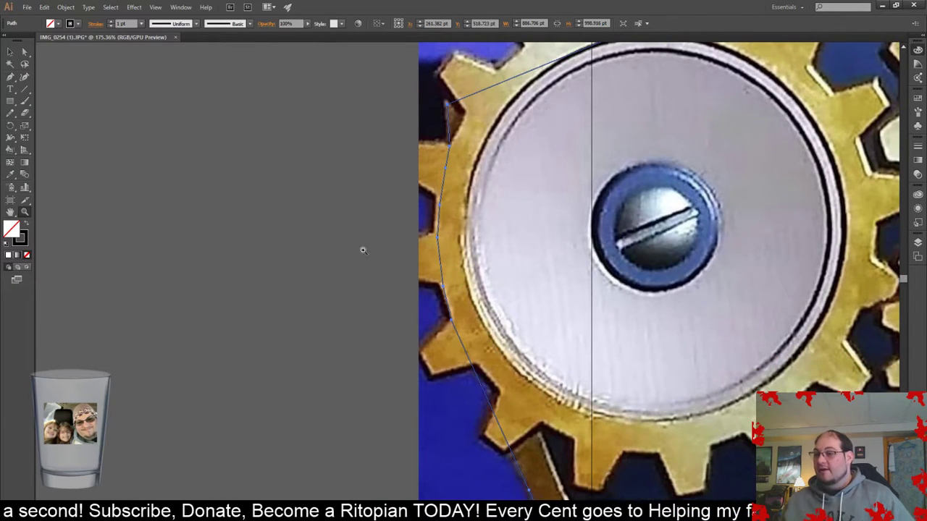
pyautogui.click(25, 55)
pyautogui.click(12, 54)
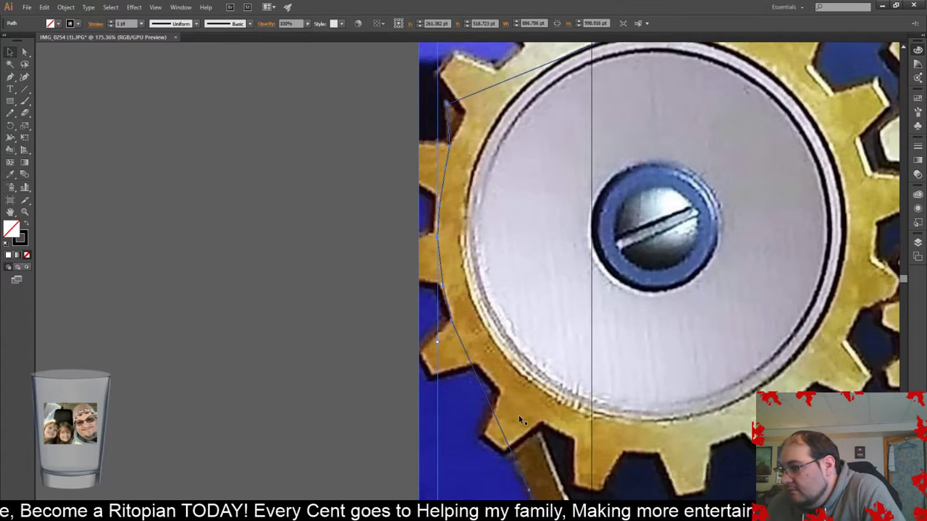
# - Shift the whole silhouette slightly right and down over the reference image at the large gear's left edge
pyautogui.moveTo(445, 169); pyautogui.dragTo(445, 169)
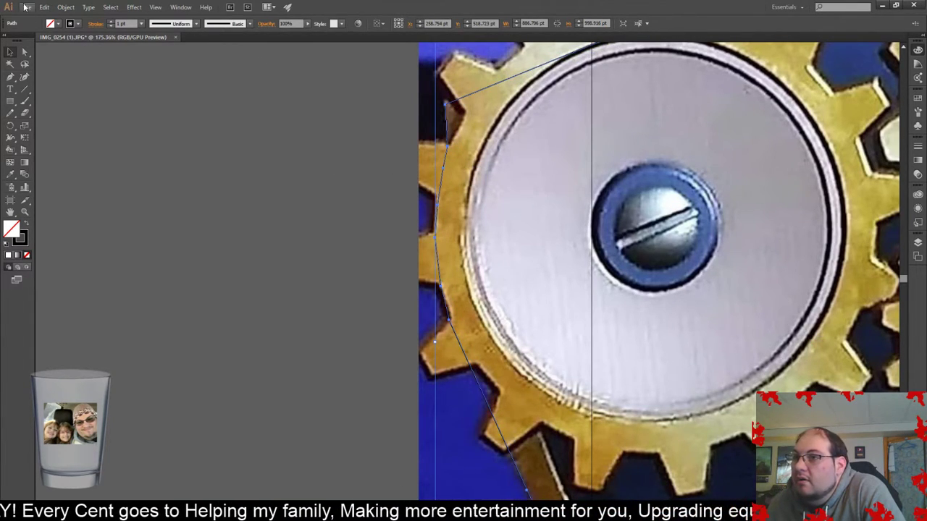
pyautogui.press('a')
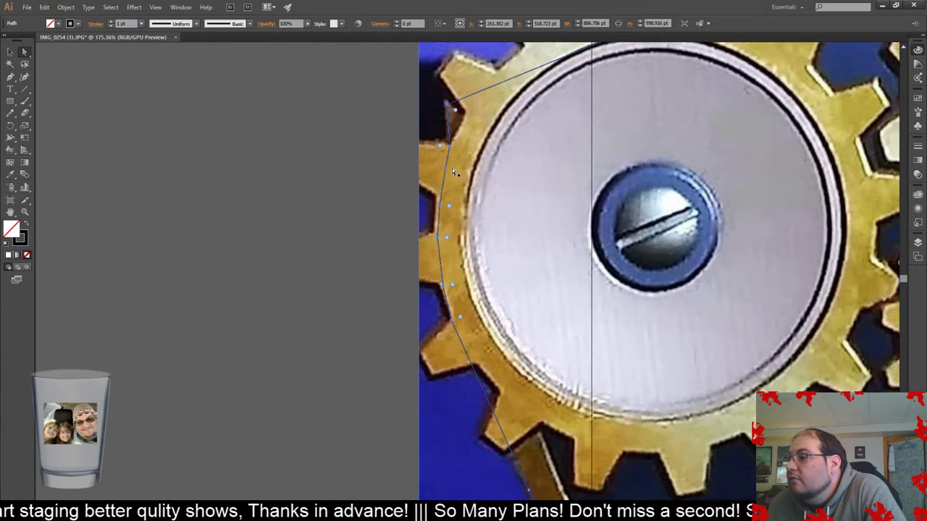
pyautogui.scroll(2, 454, 188)
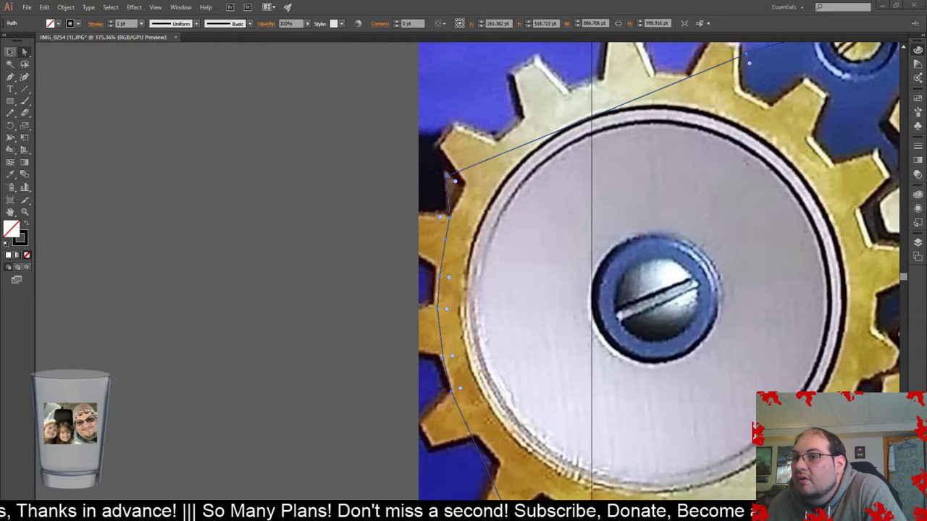
pyautogui.click(9, 53)
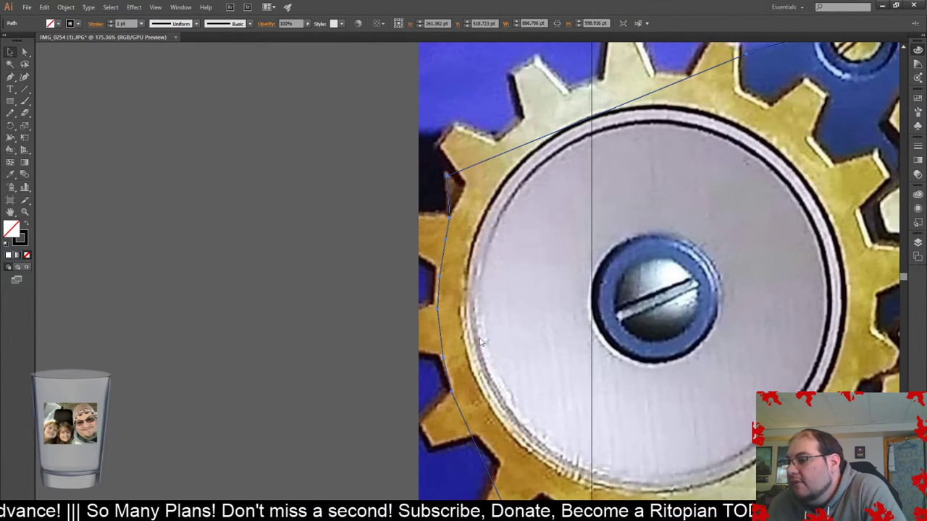
pyautogui.hotkey('ctrl', 'z')
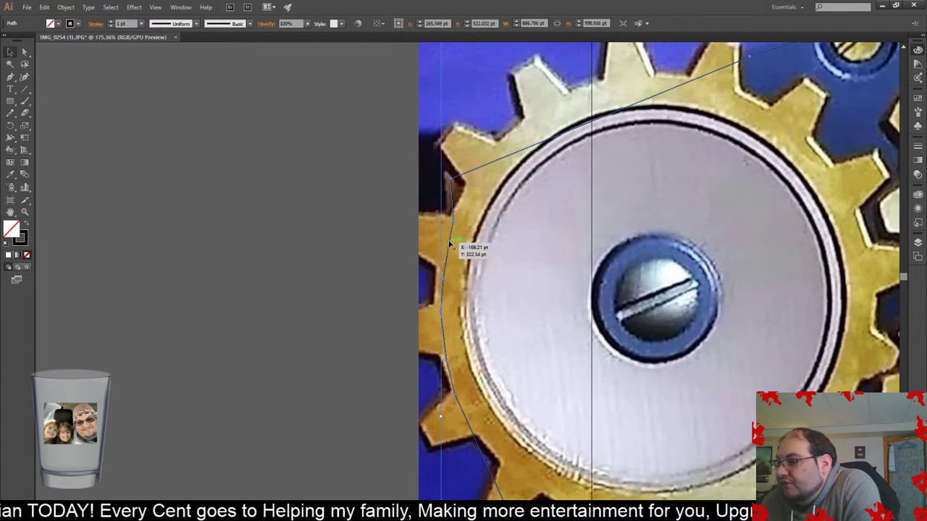
pyautogui.moveTo(449, 247); pyautogui.dragTo(645, 321)
pyautogui.moveTo(640, 247); pyautogui.dragTo(451, 178)
# - Delete the extra anchor points on the silhouette's left edge beside the large gear's upper teeth and convert the edge's widest point to a corner
pyautogui.click(16, 76)
pyautogui.click(442, 285)
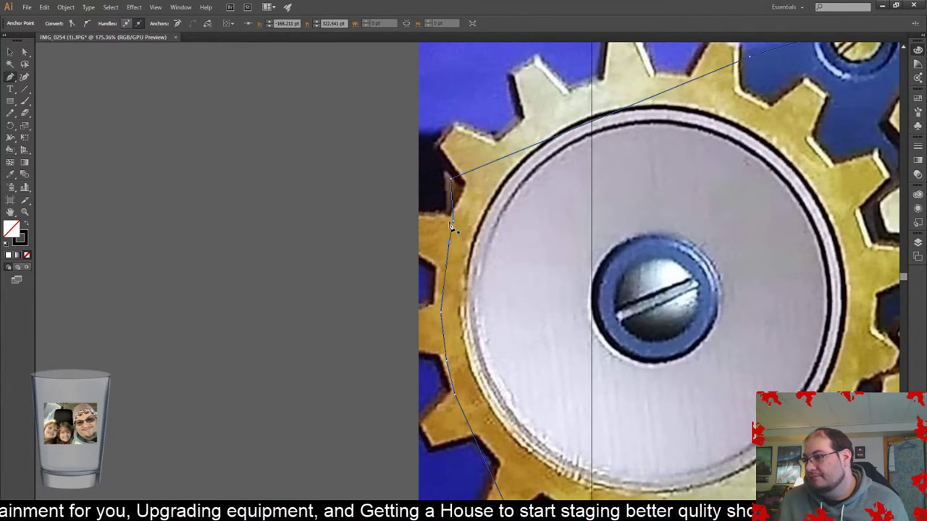
pyautogui.hotkey('ctrl', 'z')
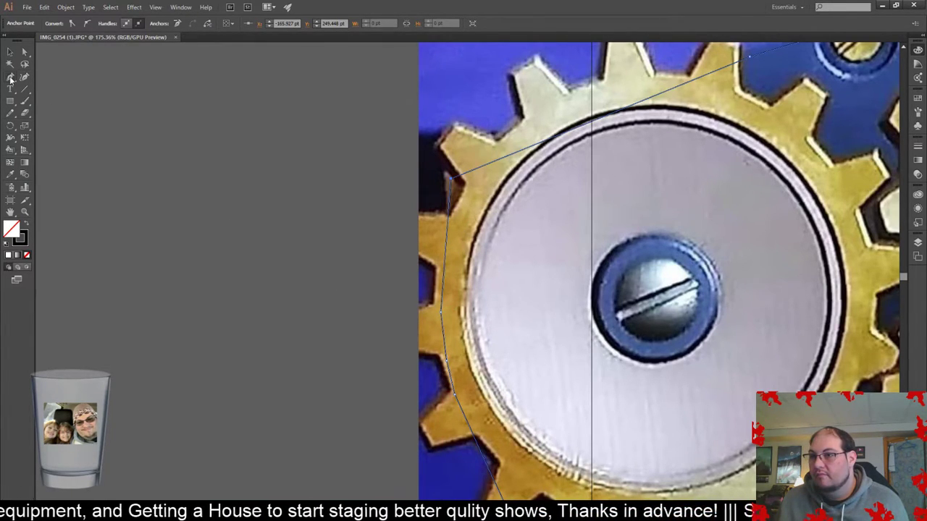
pyautogui.moveTo(440, 312); pyautogui.dragTo(500, 302)
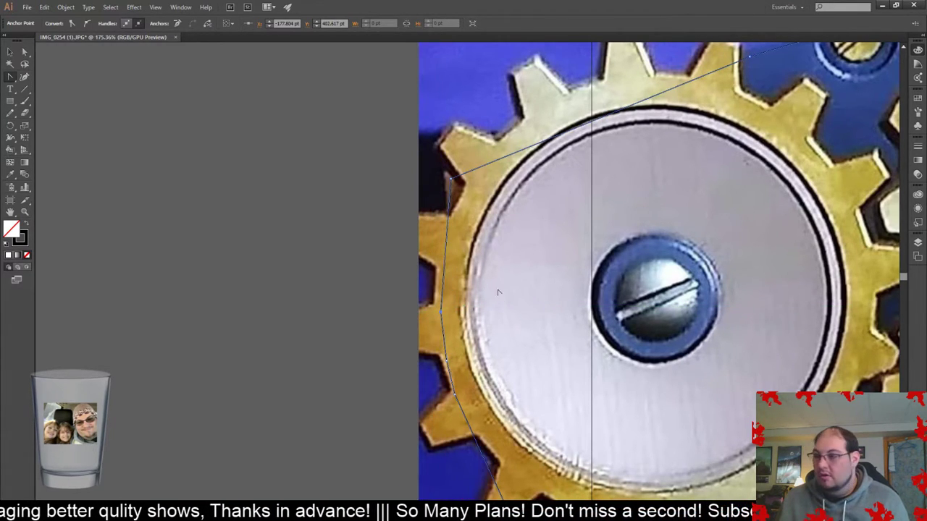
# - Draw a new open path with the Pen tool along the large gear's left rim, from its lower teeth up to the silhouette's upper-left corner
pyautogui.scroll(-4, 536, 275)
pyautogui.scroll(1, 564, 282)
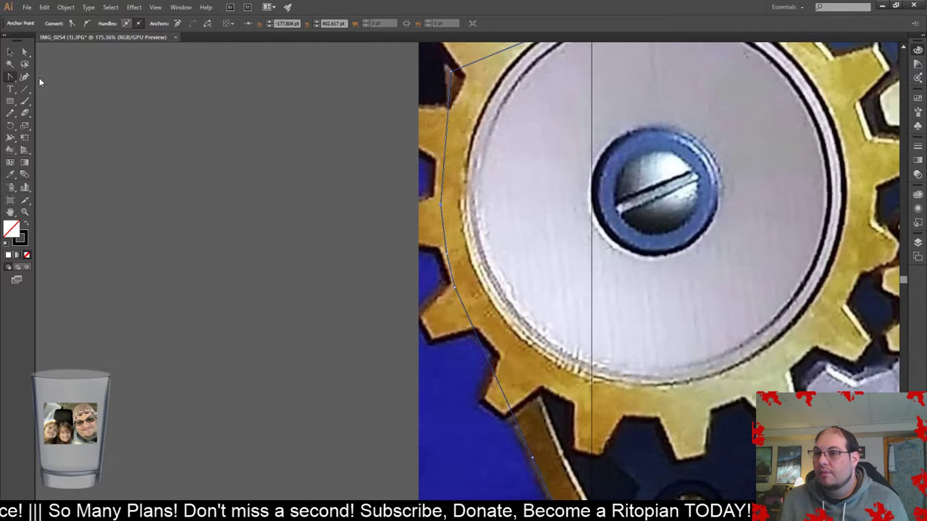
pyautogui.press('p')
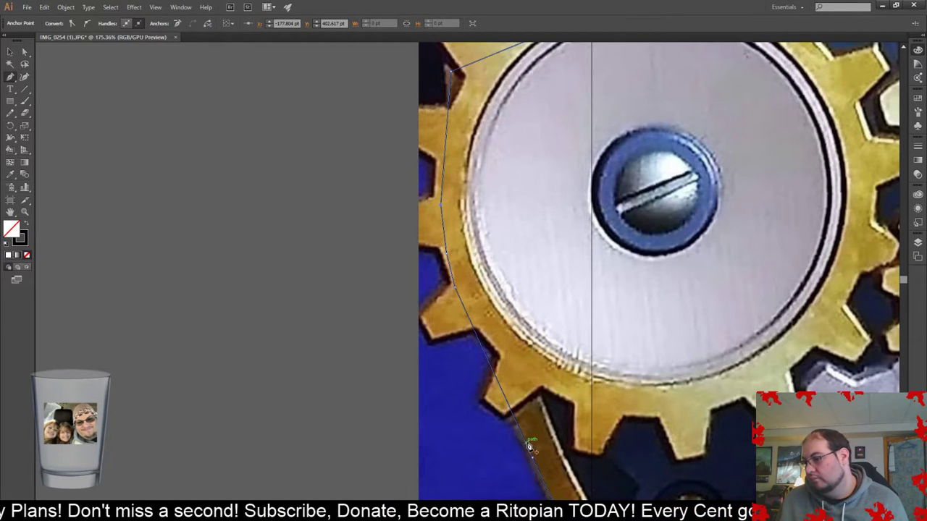
pyautogui.click(491, 360)
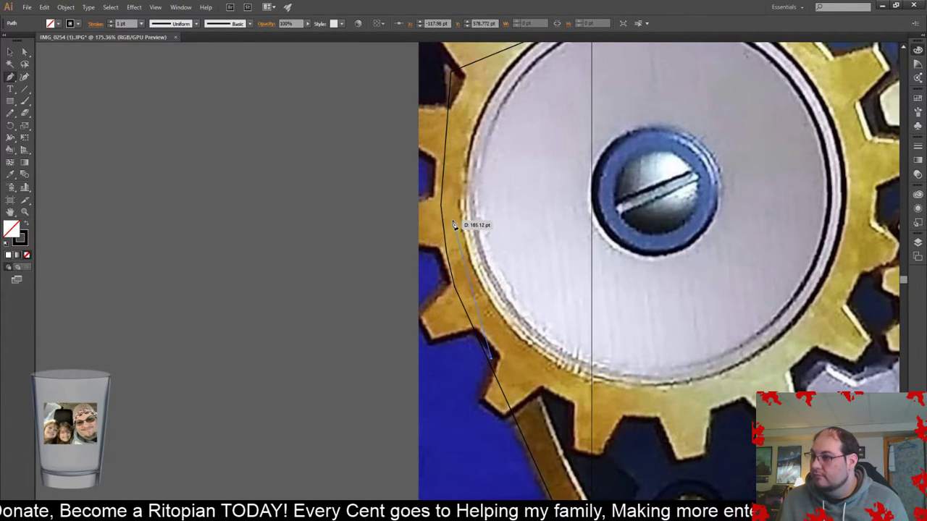
pyautogui.moveTo(477, 319); pyautogui.dragTo(469, 302)
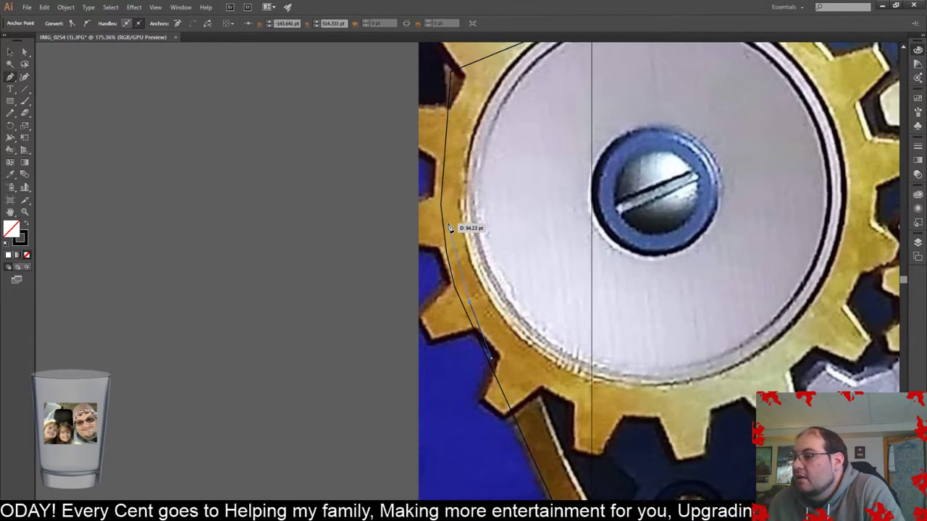
pyautogui.click(448, 224)
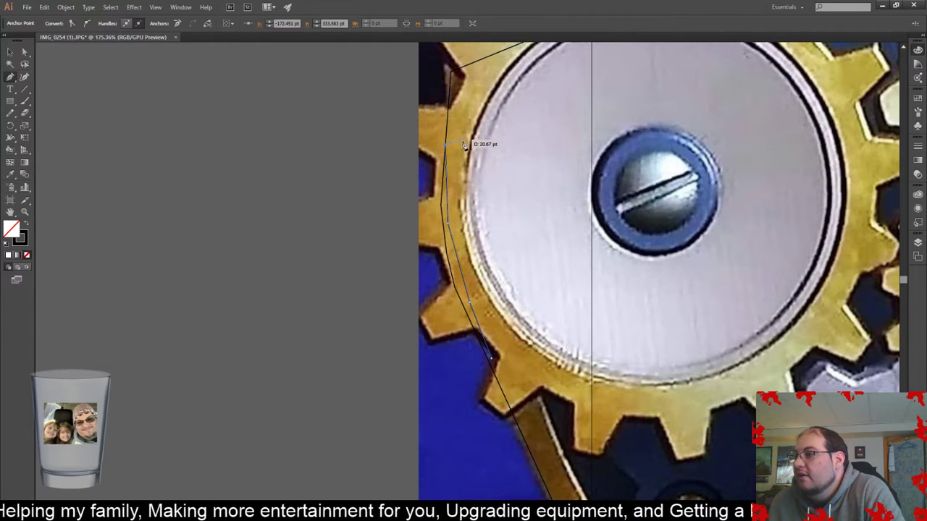
pyautogui.scroll(2, 448, 145)
pyautogui.click(446, 116)
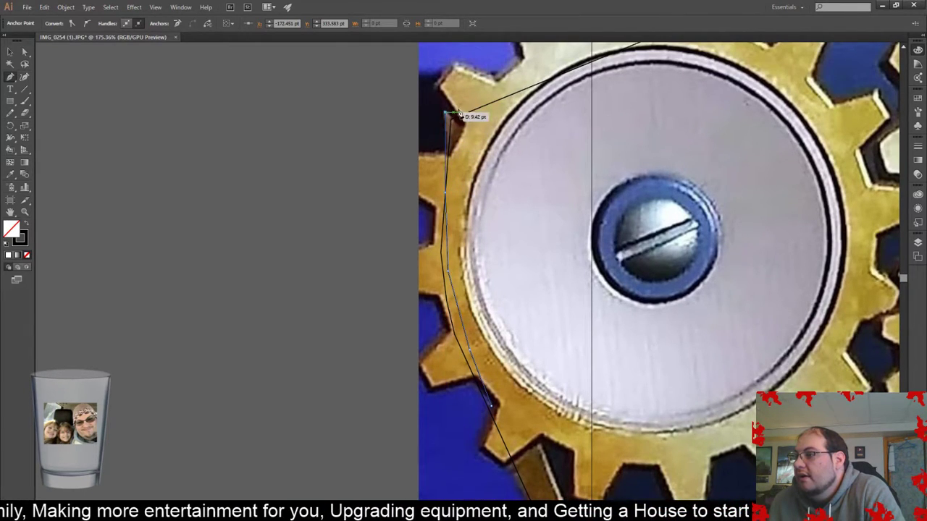
# - Continue the new path from the upper-left corner along the large gear's upper rim, ending below the tall tooth near the top
pyautogui.scroll(5, 521, 108)
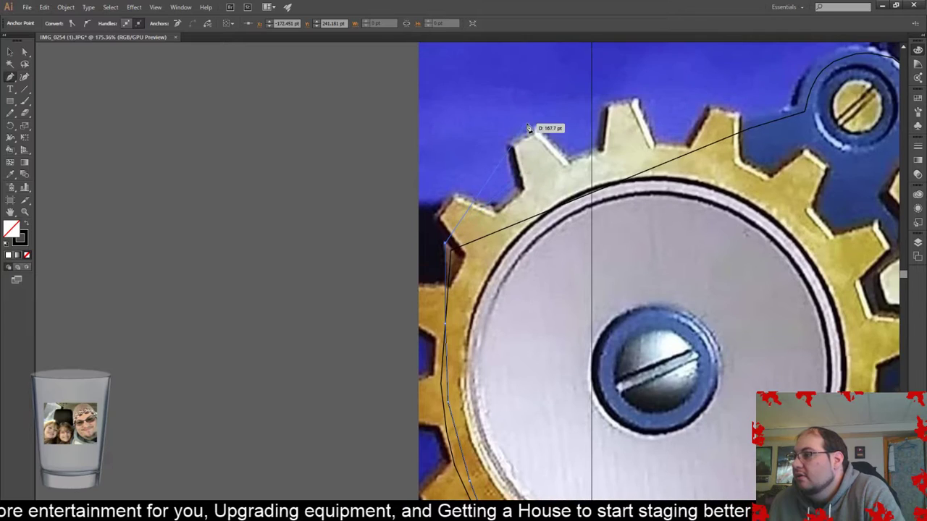
pyautogui.click(544, 195)
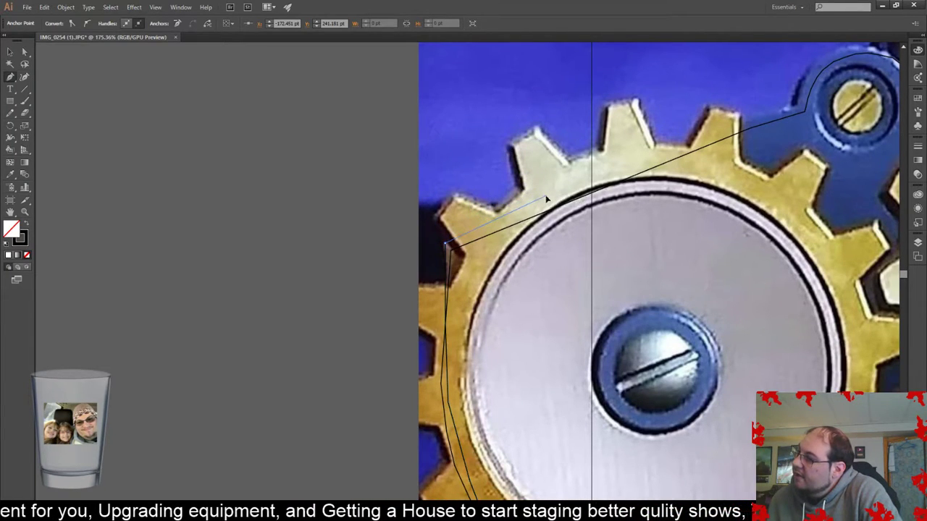
pyautogui.click(642, 157)
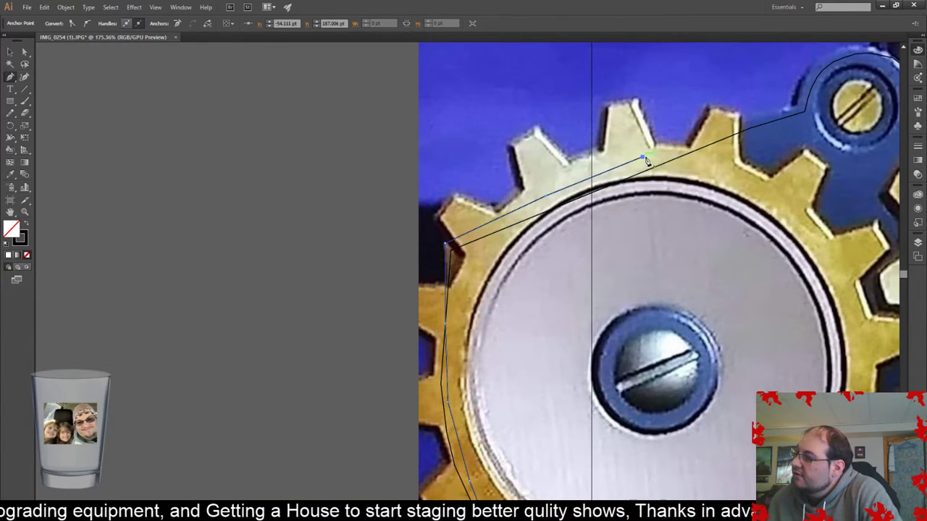
pyautogui.click(779, 111)
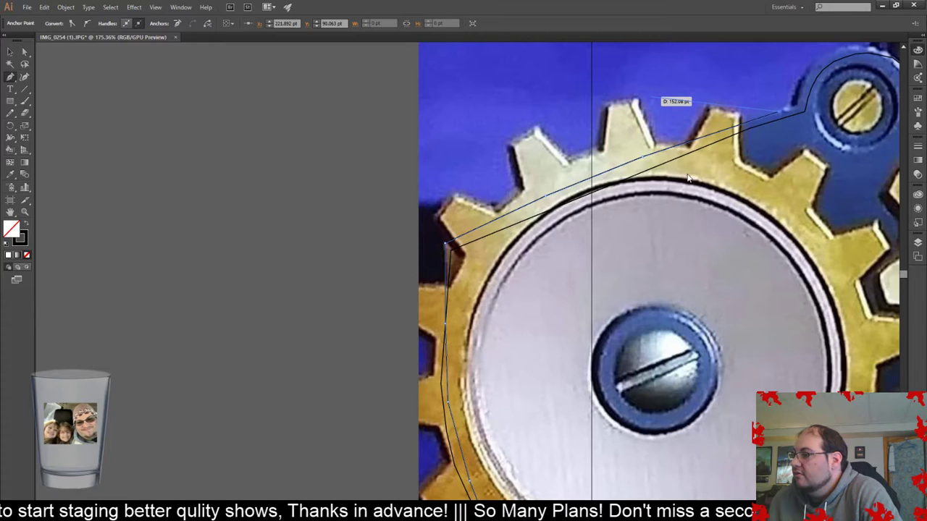
pyautogui.click(376, 125)
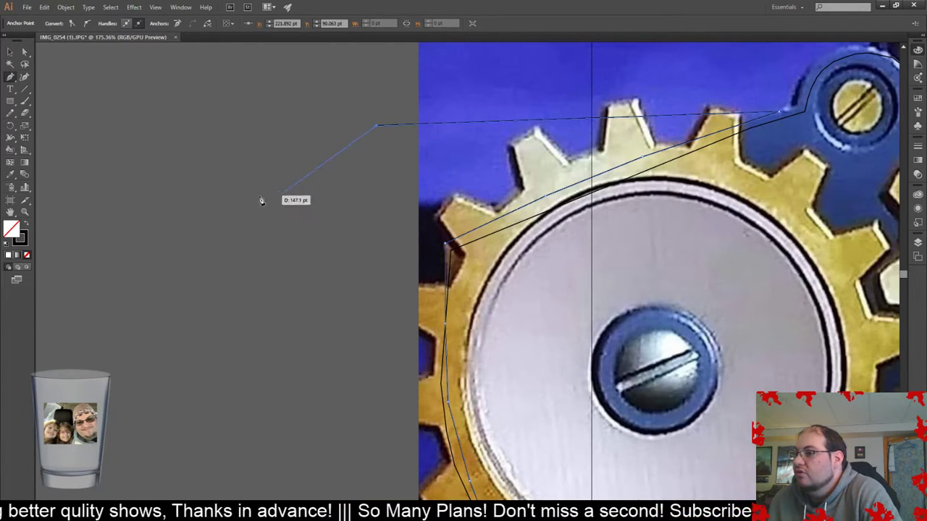
pyautogui.hotkey('ctrl', 'z')
pyautogui.hotkey('ctrl', 'z')
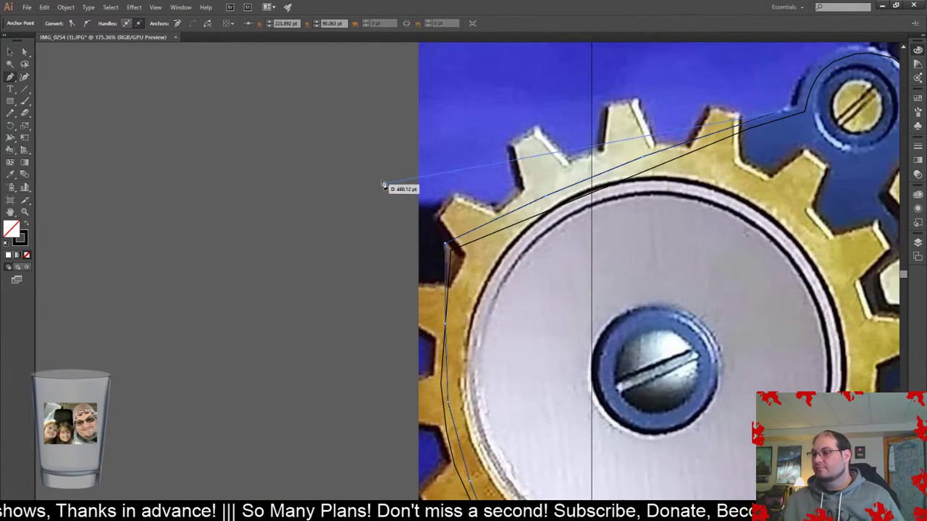
pyautogui.click(10, 53)
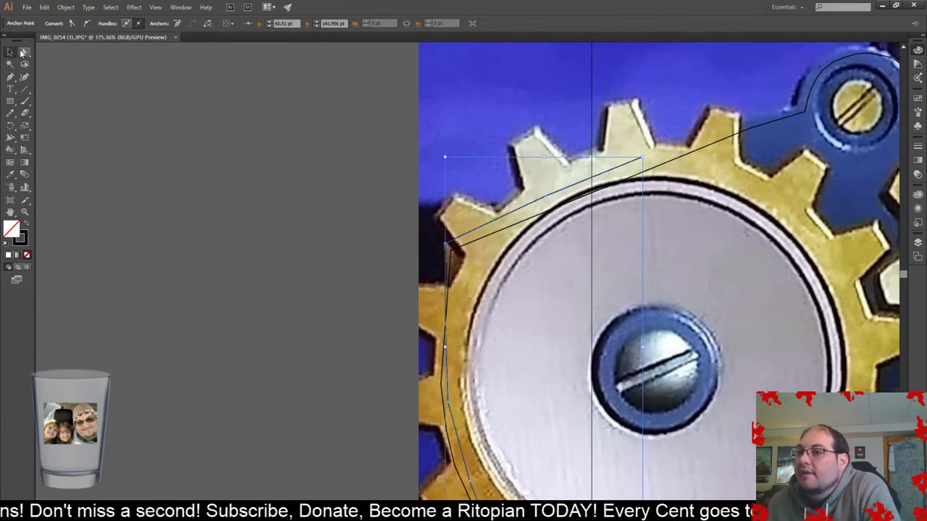
pyautogui.click(11, 77)
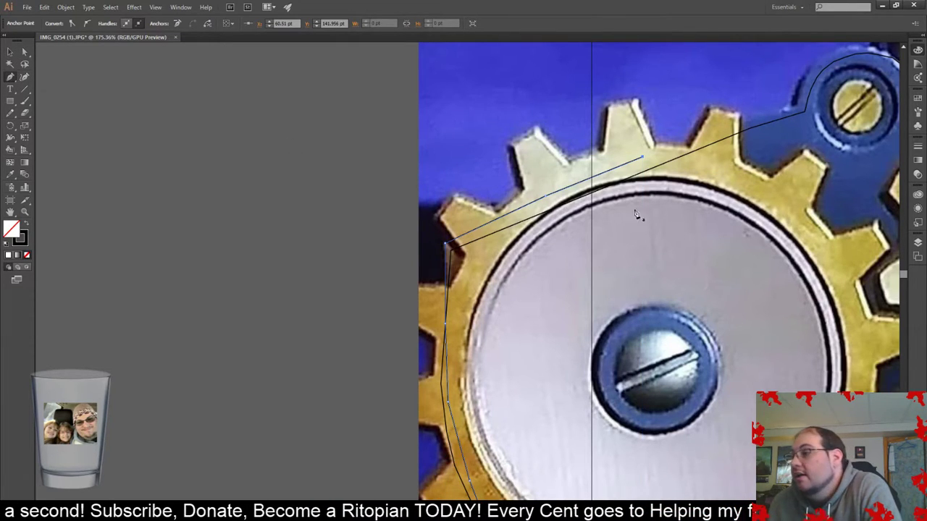
pyautogui.moveTo(806, 118); pyautogui.dragTo(58, 138)
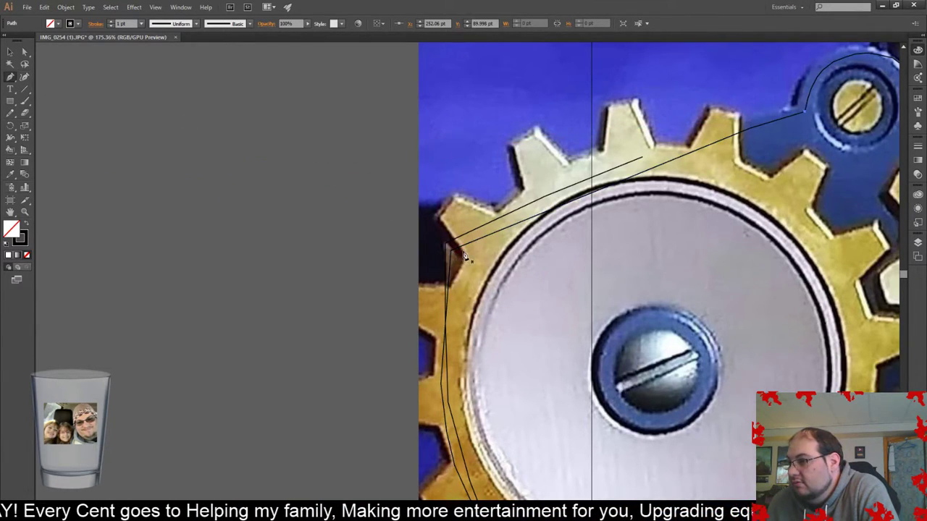
# - Move the whole silhouette slightly left and up so its corner meets the blue bracket around the small screw
pyautogui.press('v')
pyautogui.moveTo(800, 116); pyautogui.dragTo(778, 118)
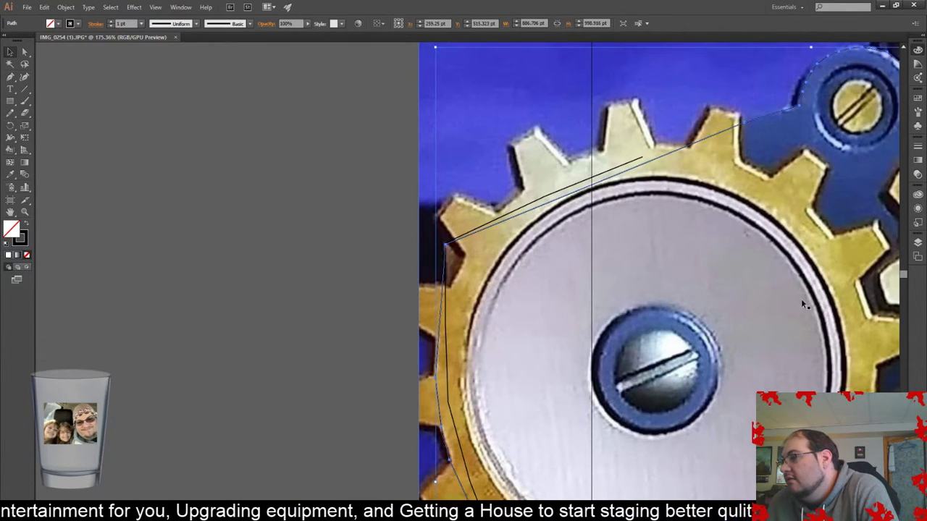
pyautogui.moveTo(572, 516); pyautogui.dragTo(578, 516)
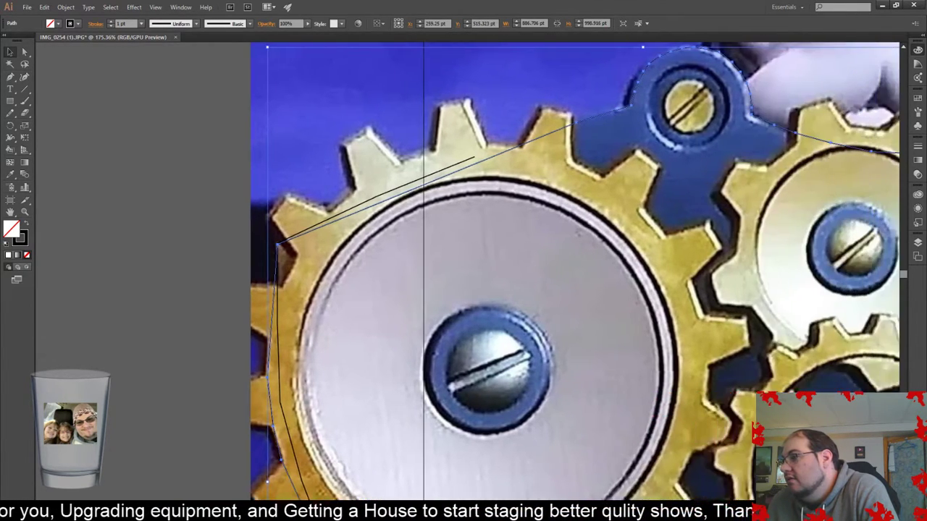
pyautogui.scroll(5, 583, 392)
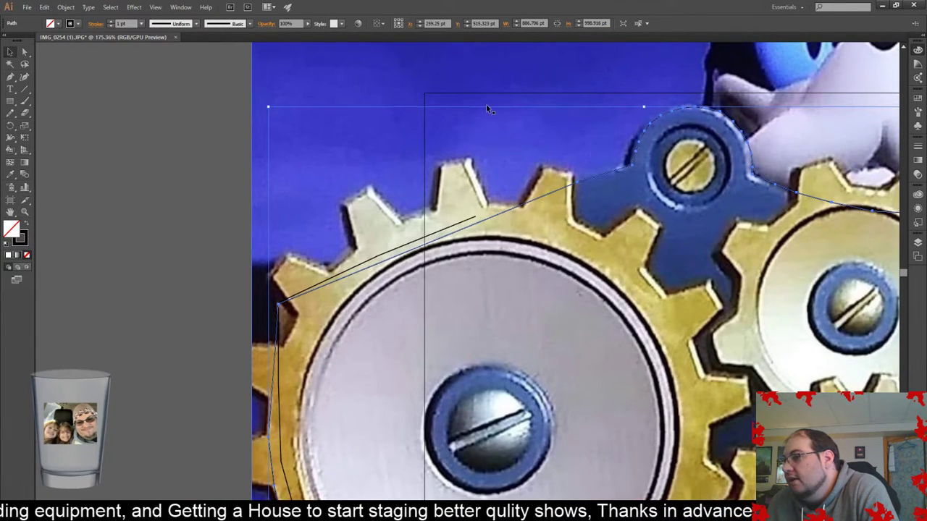
# - Delete the old silhouette's left-edge anchor points around the large gear, including its upper-left corner, and deselect the path
pyautogui.click(10, 77)
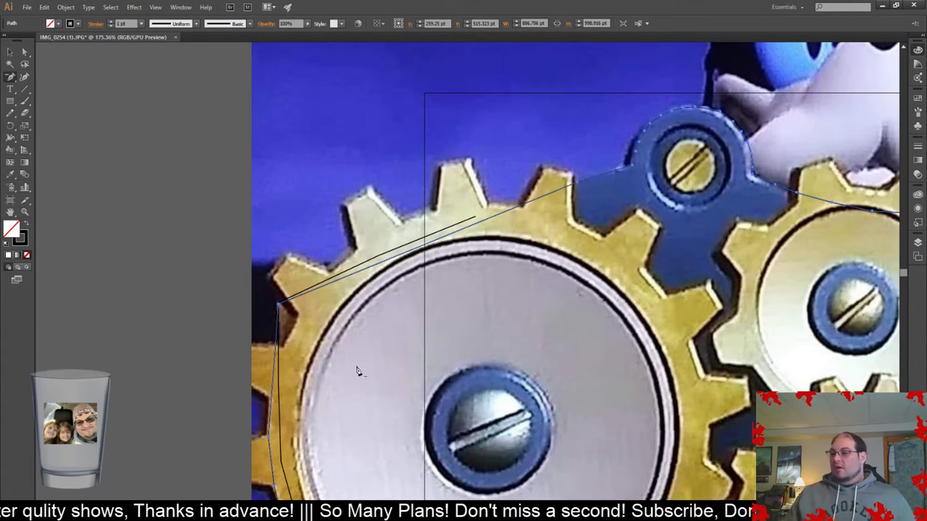
pyautogui.scroll(-5, 358, 366)
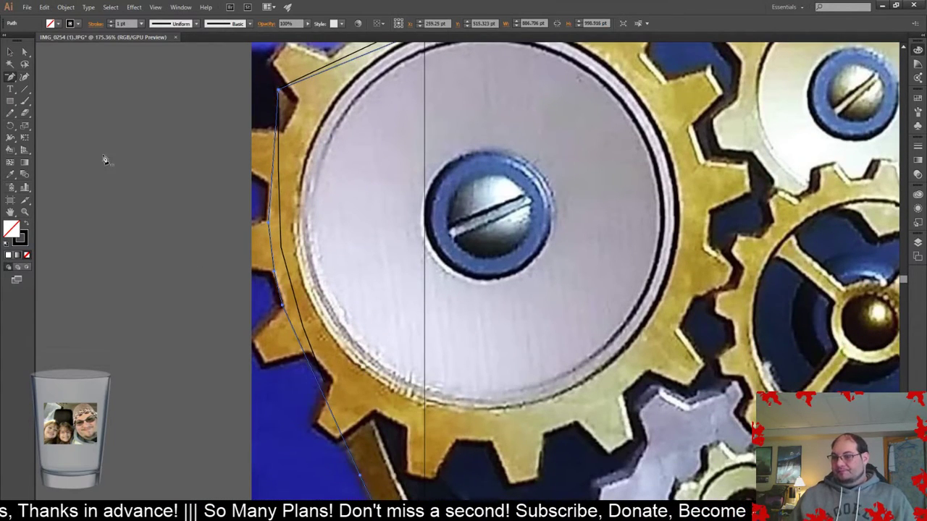
pyautogui.click(285, 309)
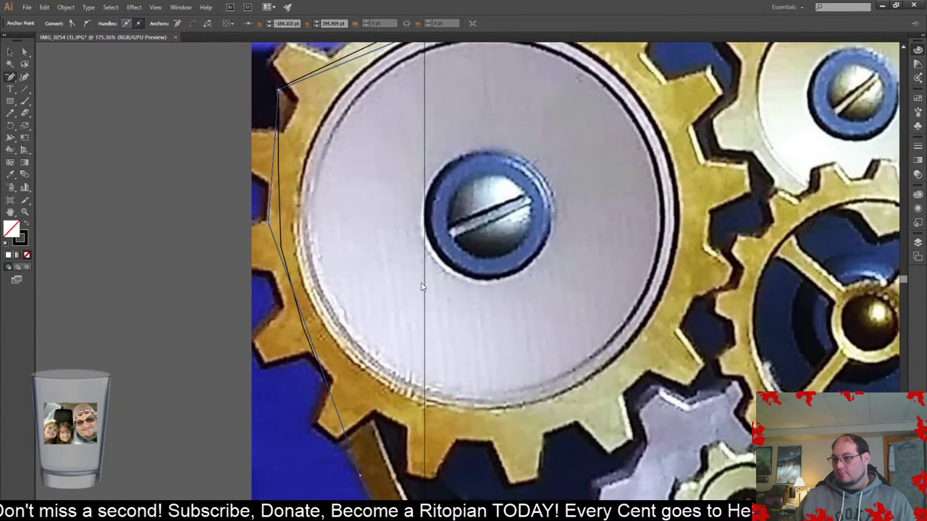
pyautogui.click(268, 226)
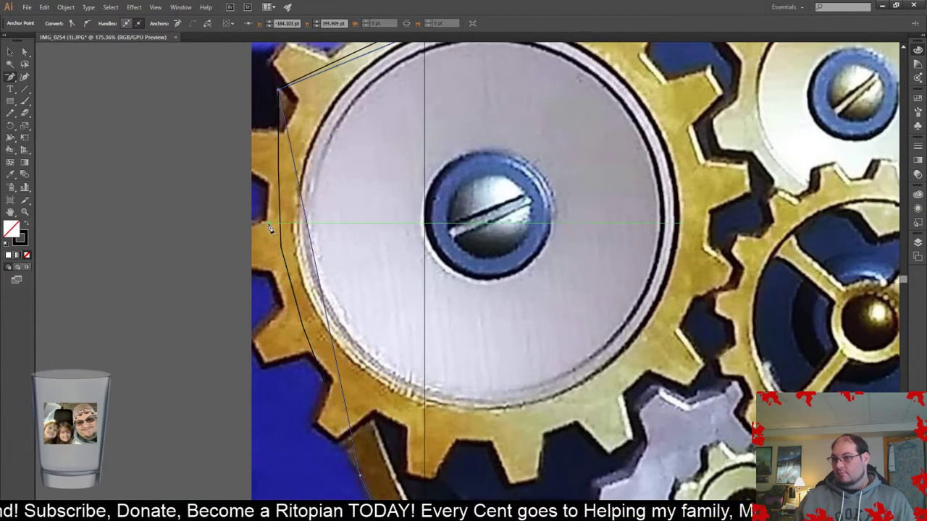
pyautogui.click(280, 94)
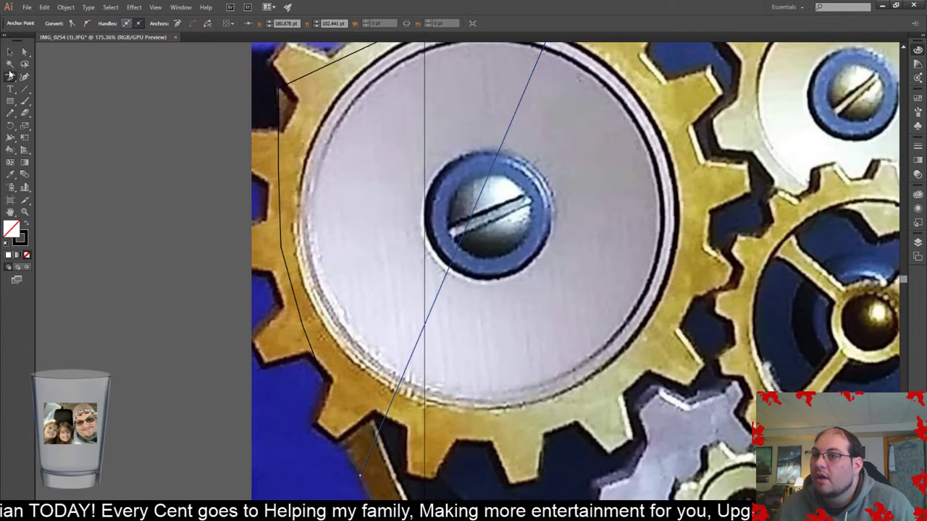
pyautogui.click(10, 51)
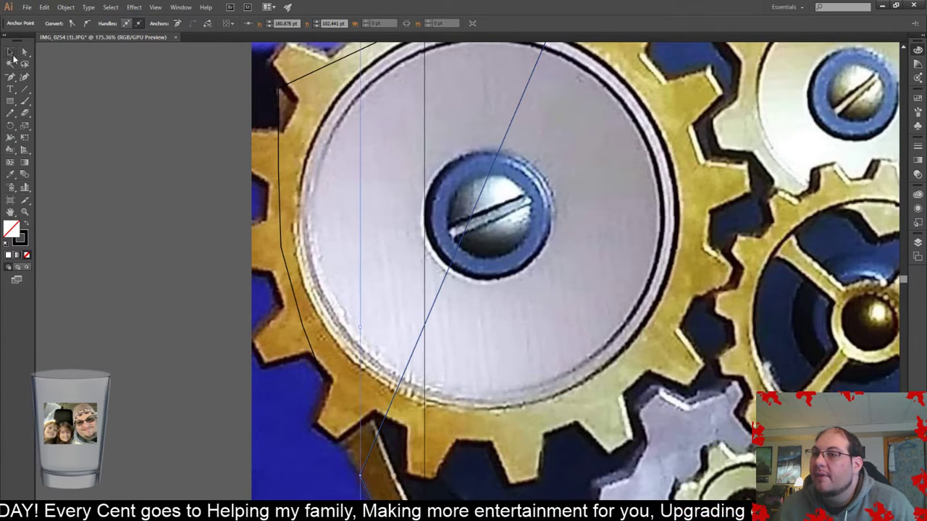
pyautogui.click(487, 215)
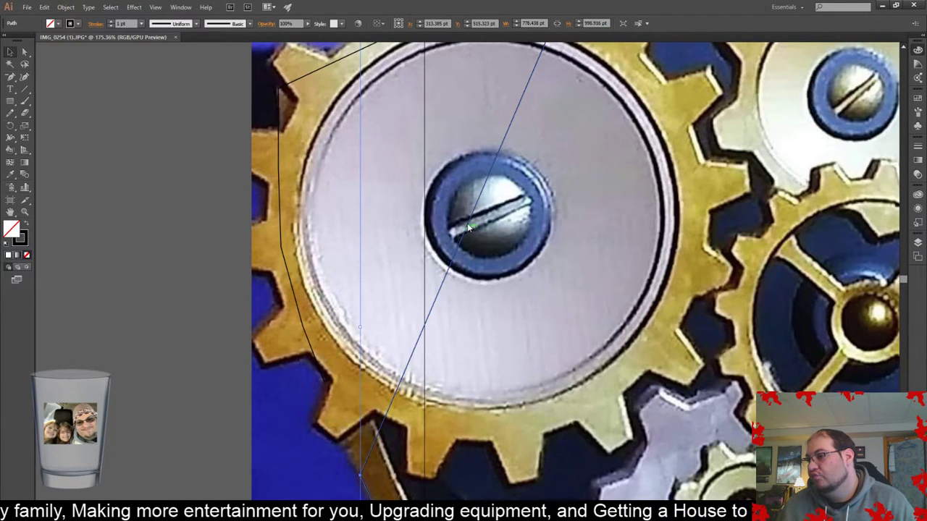
pyautogui.click(464, 203)
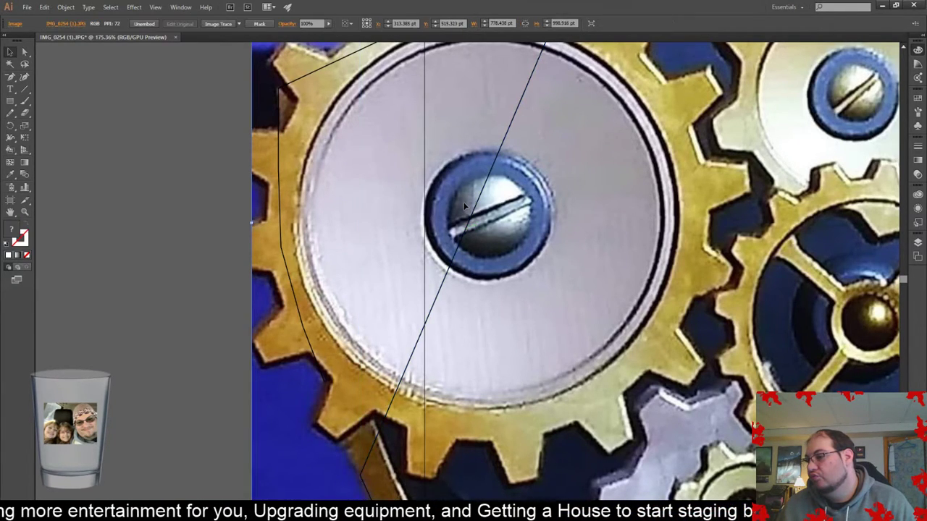
pyautogui.scroll(5, 428, 272)
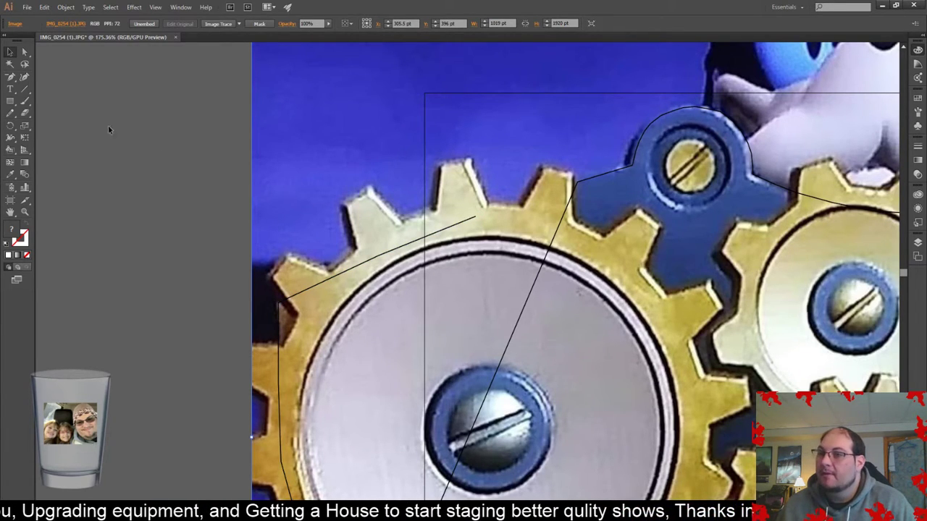
# - Connect the open path's upper end to the silhouette's upper-left corner and its lower end to the silhouette's anchor below the large gear with the Pen tool
pyautogui.click(6, 78)
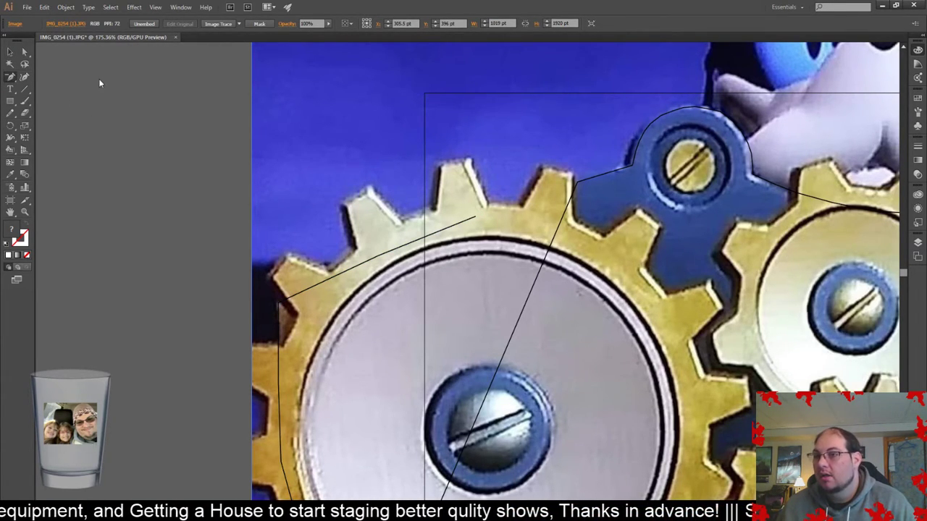
pyautogui.hotkey('shift', 'c')
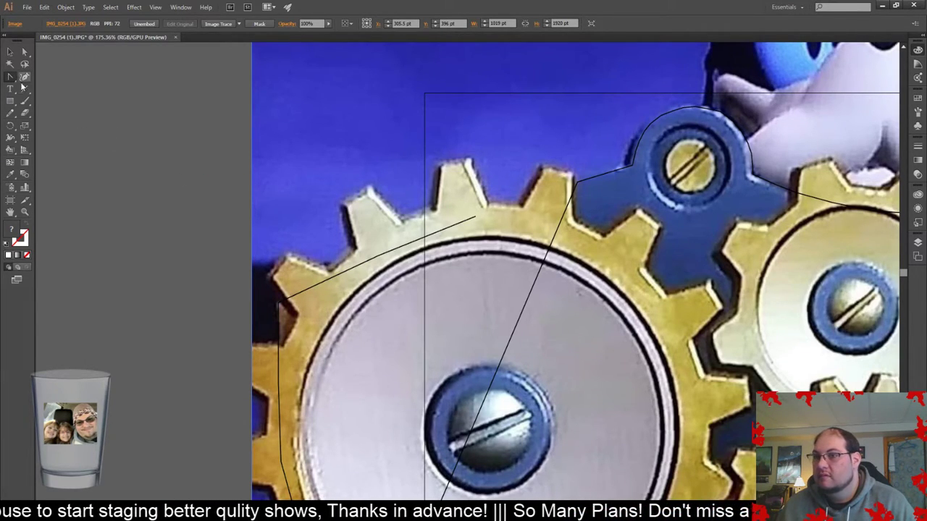
pyautogui.press('p')
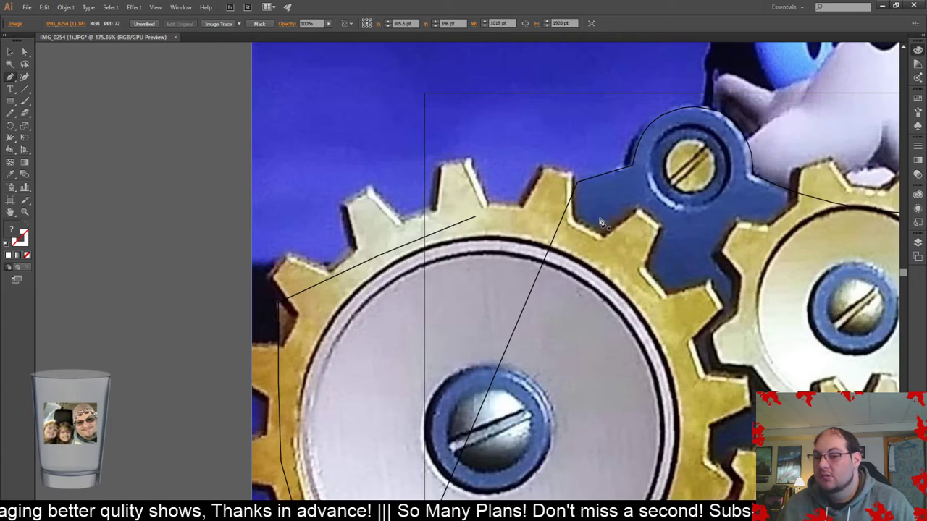
pyautogui.click(577, 185)
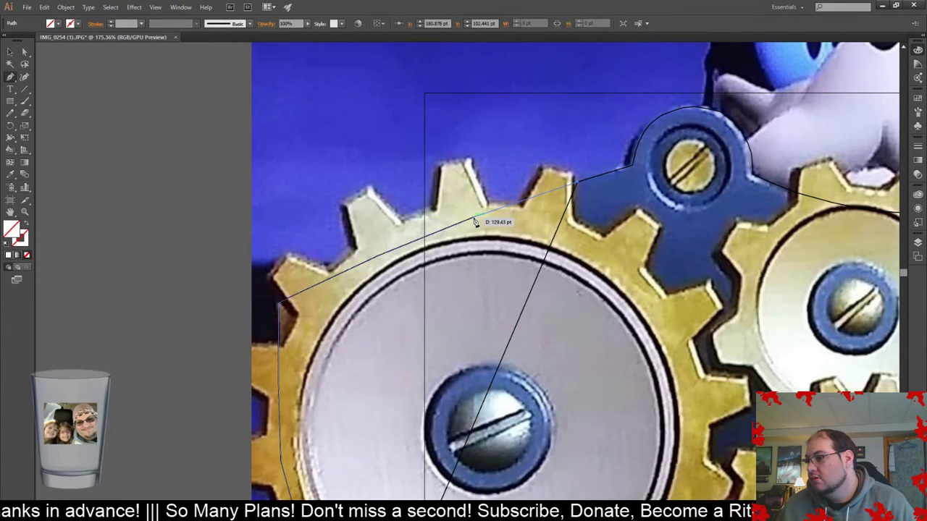
pyautogui.click(475, 221)
pyautogui.scroll(-10, 449, 309)
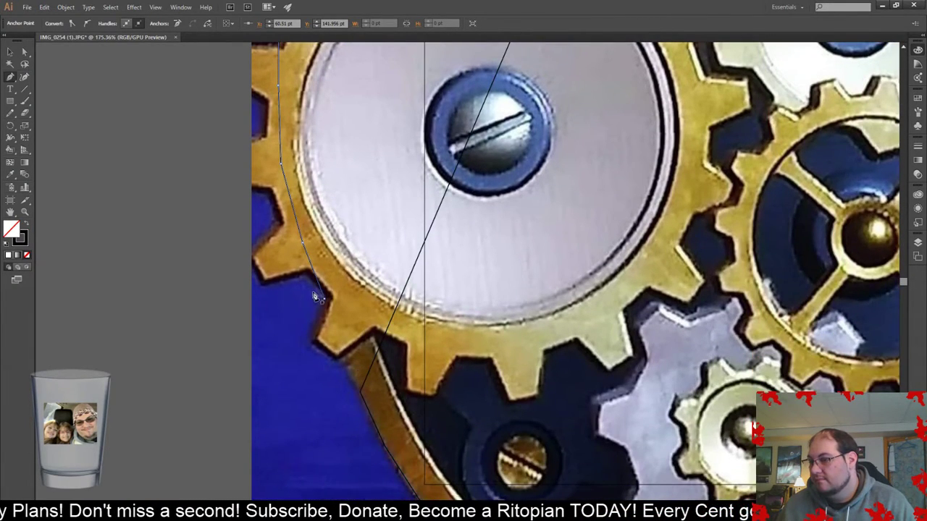
pyautogui.click(362, 393)
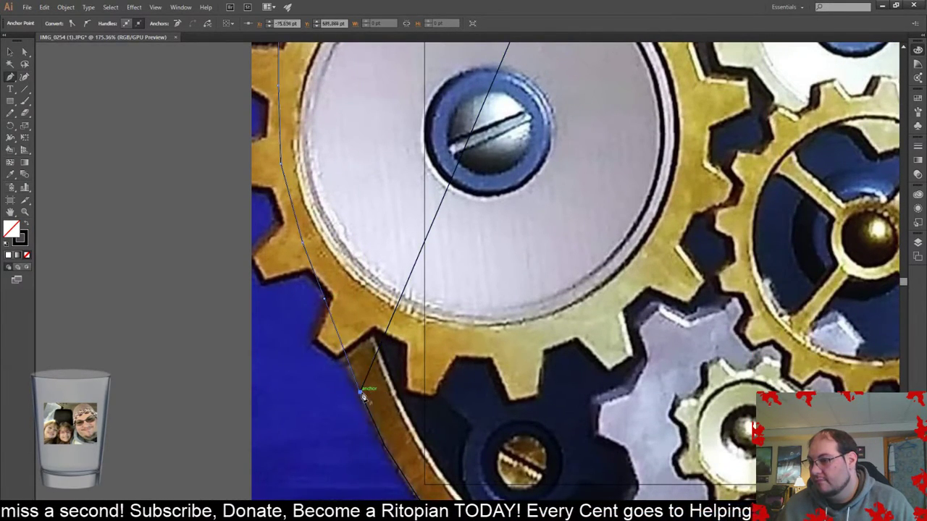
# - Try deleting the entire old silhouette path, and undo the deletion
pyautogui.scroll(2, 459, 275)
pyautogui.click(10, 51)
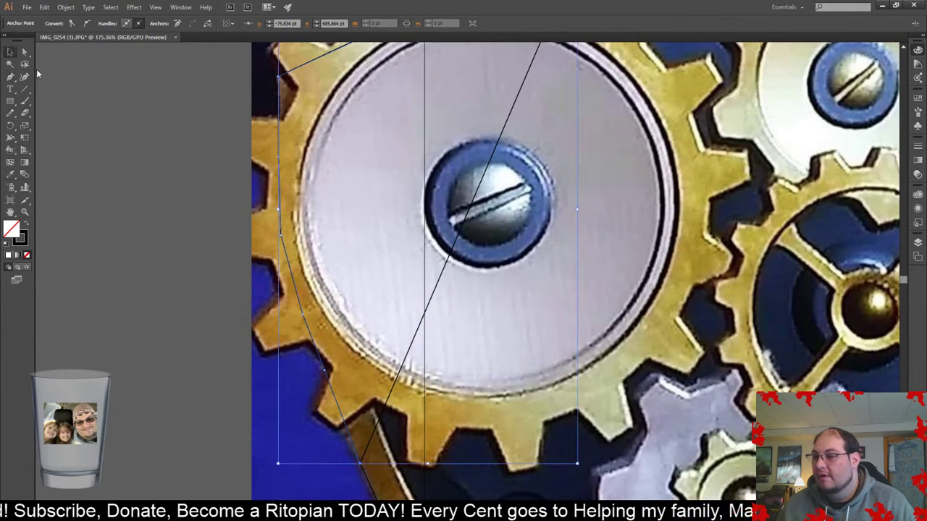
pyautogui.click(461, 229)
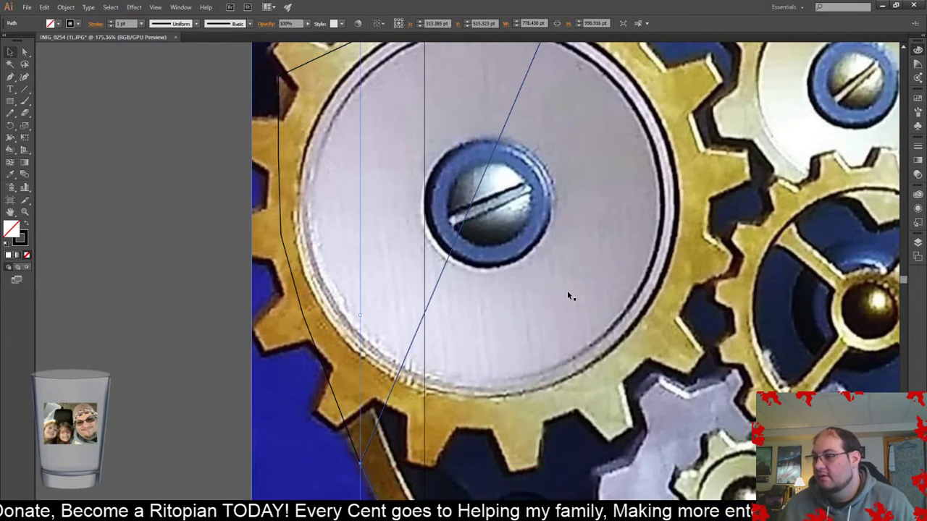
pyautogui.press('Delete')
pyautogui.scroll(5, 568, 293)
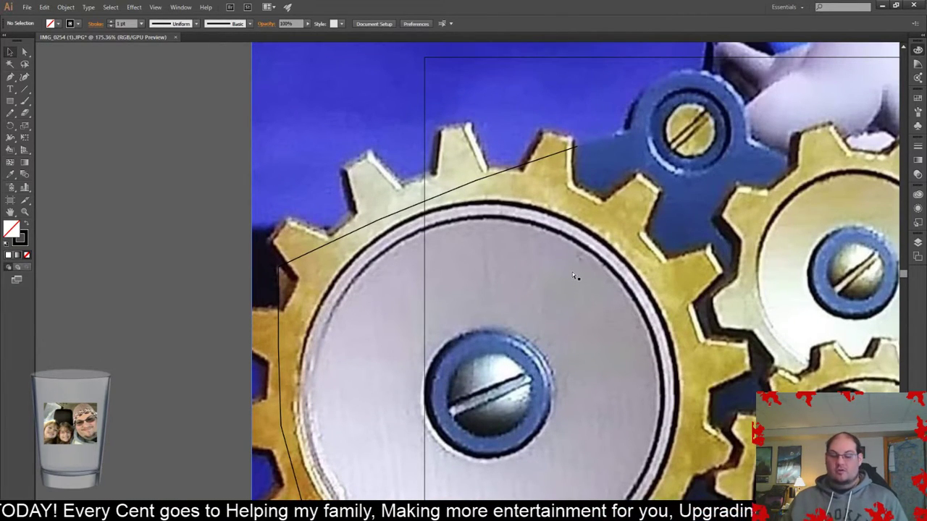
pyautogui.hotkey('ctrl', 'z')
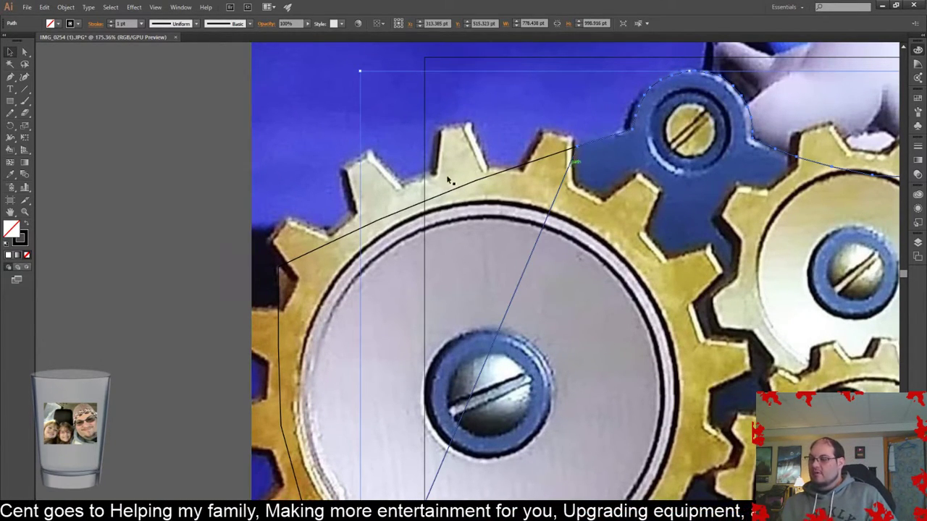
# - Try to reshape the old silhouette's straight diagonal edge across the large gear with the Direct Selection tool
pyautogui.click(25, 80)
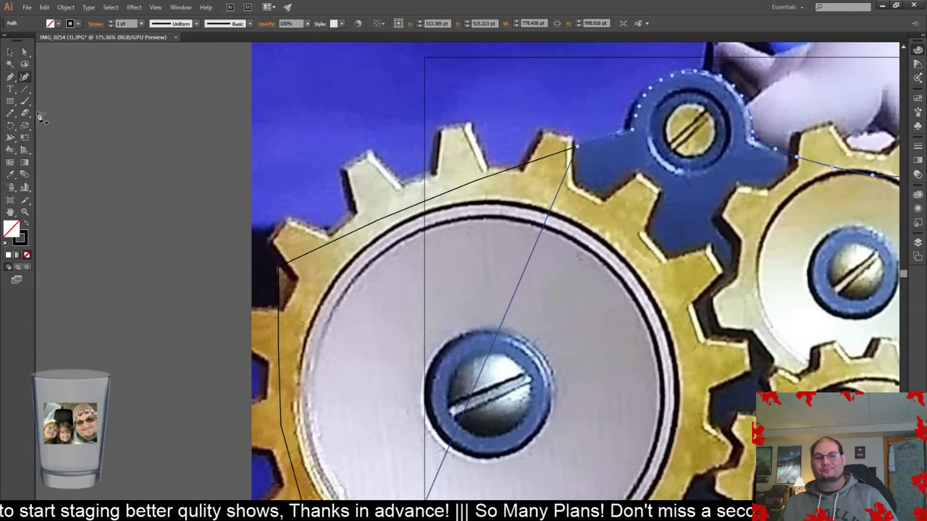
pyautogui.click(11, 52)
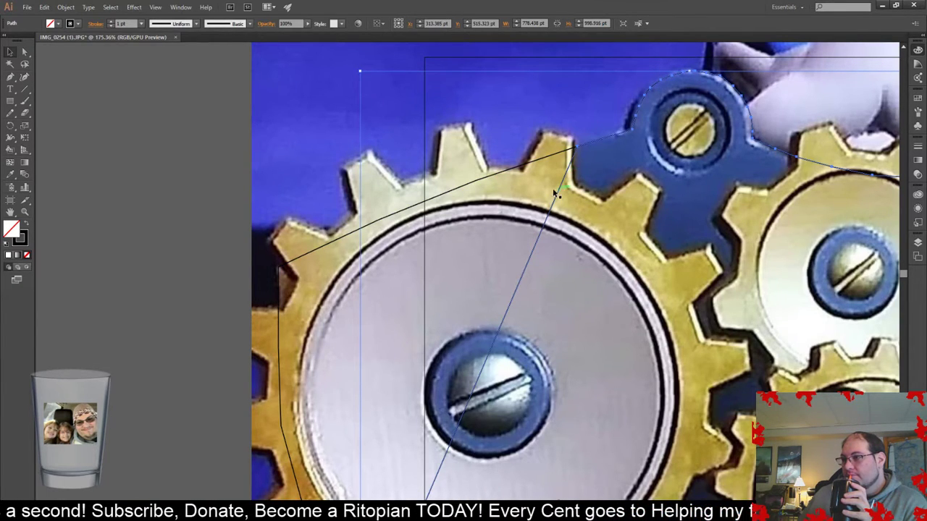
pyautogui.click(24, 51)
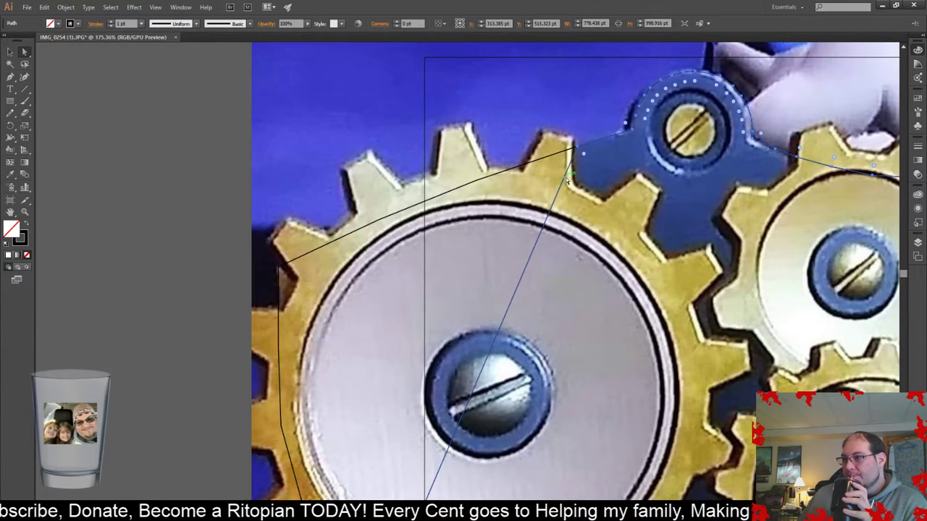
pyautogui.moveTo(569, 190)
pyautogui.mouseDown()
pyautogui.moveTo(551, 194)
pyautogui.moveTo(559, 191)
pyautogui.moveTo(507, 177)
pyautogui.moveTo(567, 186)
pyautogui.moveTo(560, 191)
pyautogui.mouseUp()
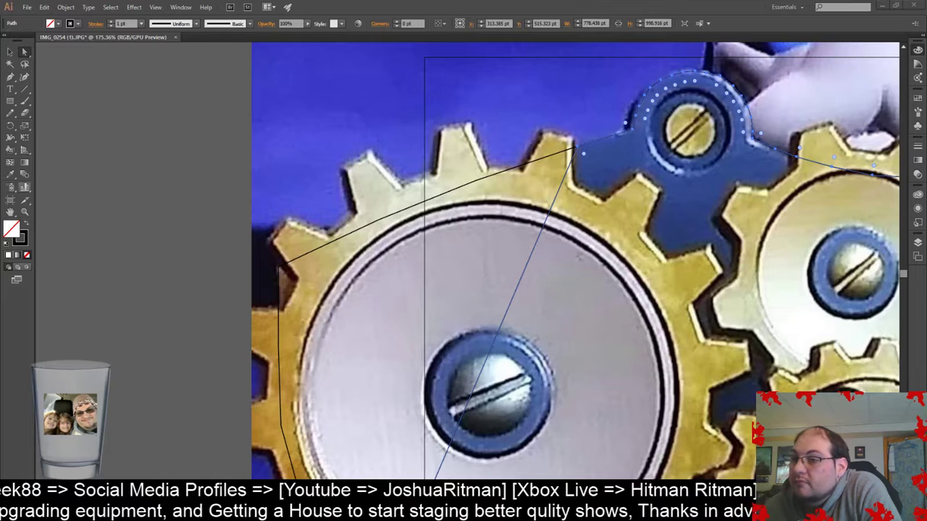
# - Add anchor points with the Pen tool along the old diagonal edge, from its upper corner down to the gear's lower rim
pyautogui.click(10, 77)
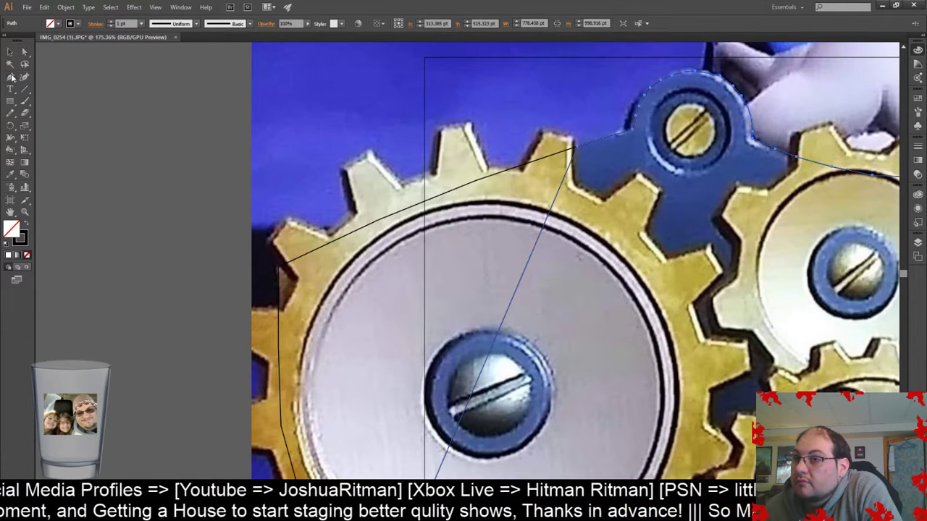
pyautogui.click(572, 166)
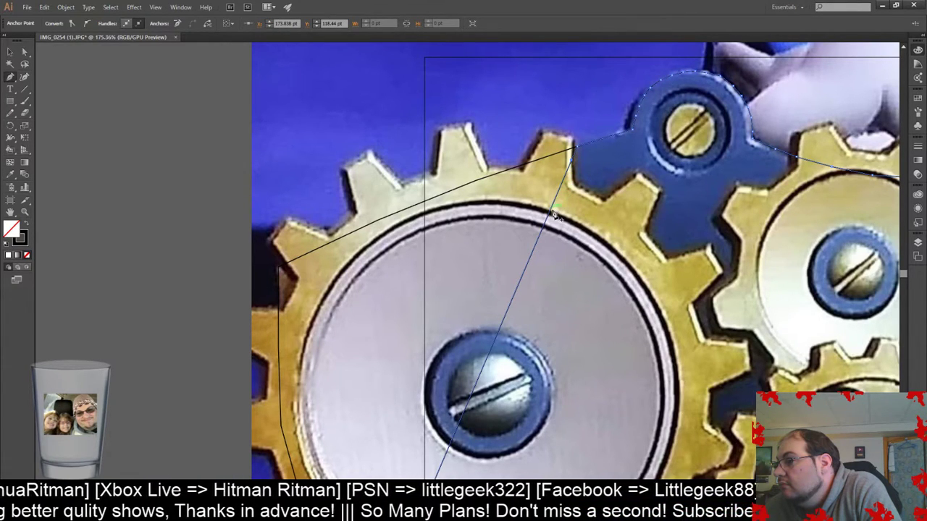
pyautogui.click(529, 259)
pyautogui.click(510, 308)
pyautogui.click(496, 337)
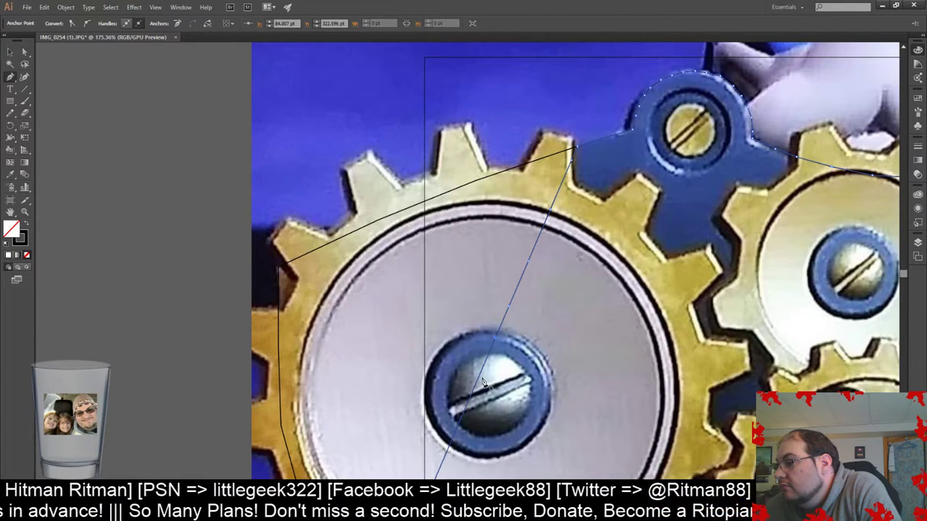
pyautogui.scroll(-3, 478, 384)
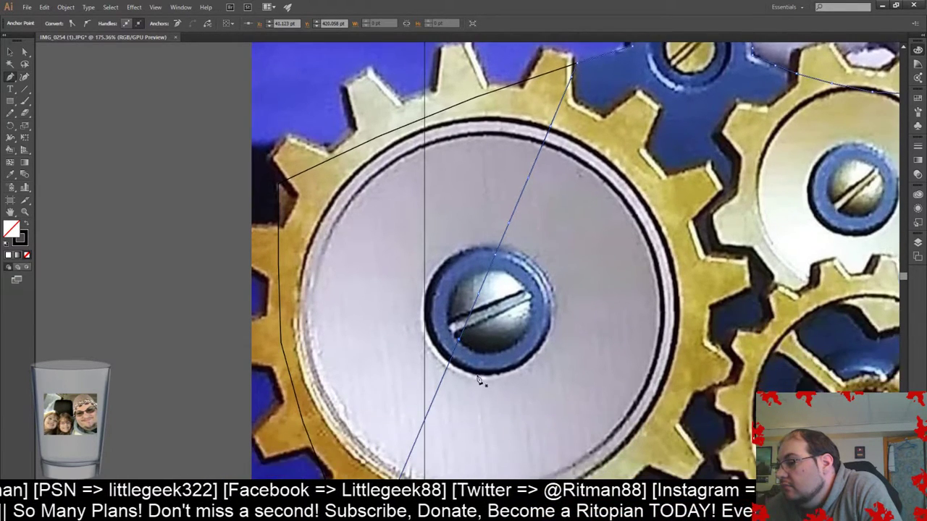
pyautogui.scroll(-3, 474, 380)
pyautogui.click(430, 338)
pyautogui.click(398, 412)
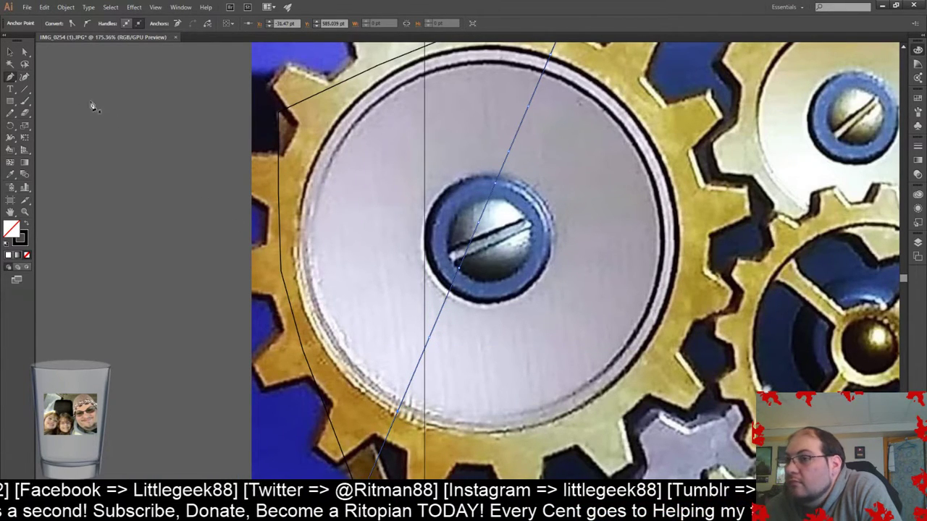
# - Try to pull the anchor point at the large gear's central screw leftward, and undo the resulting moves of the silhouette
pyautogui.hotkey('shift', 'c')
pyautogui.moveTo(459, 272)
pyautogui.mouseDown()
pyautogui.moveTo(373, 266)
pyautogui.moveTo(438, 260)
pyautogui.moveTo(458, 269)
pyautogui.mouseUp()
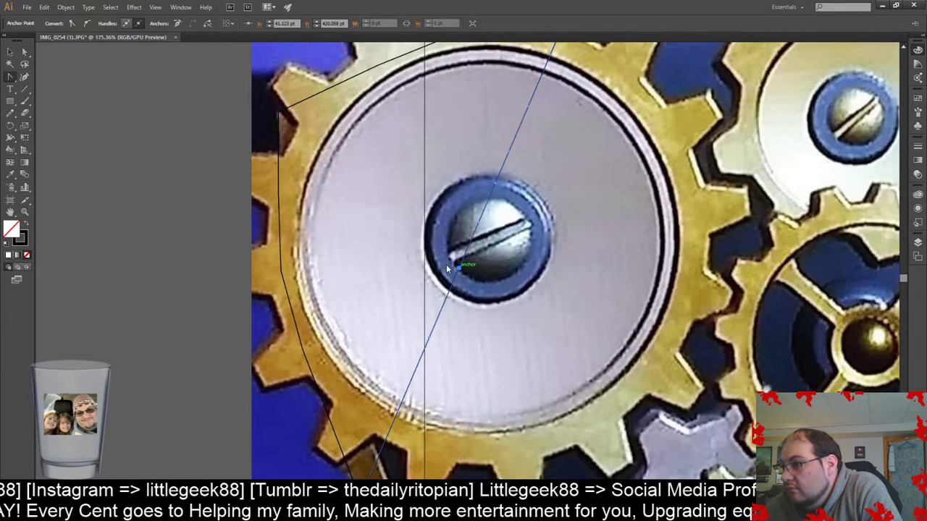
pyautogui.click(10, 53)
pyautogui.moveTo(478, 221); pyautogui.dragTo(385, 123)
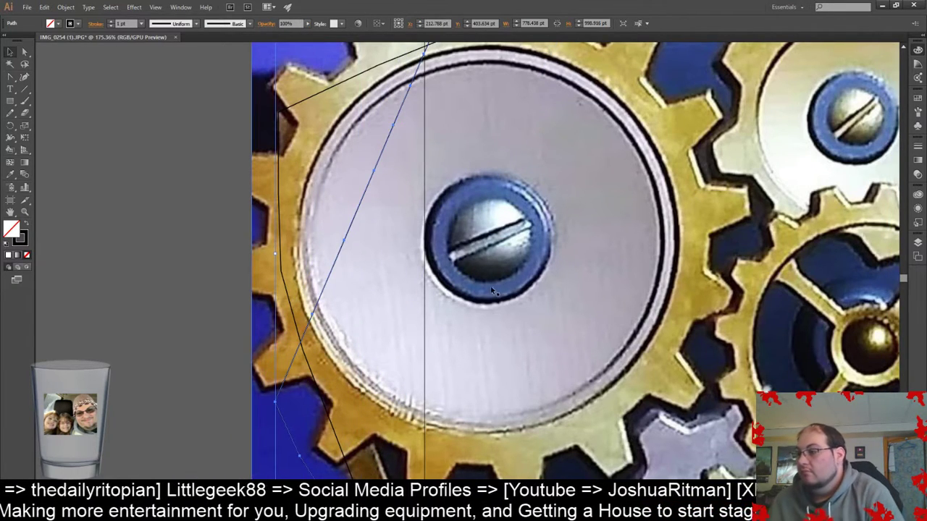
pyautogui.hotkey('ctrl', 'z')
pyautogui.moveTo(469, 274); pyautogui.dragTo(413, 248)
pyautogui.hotkey('ctrl', 'z')
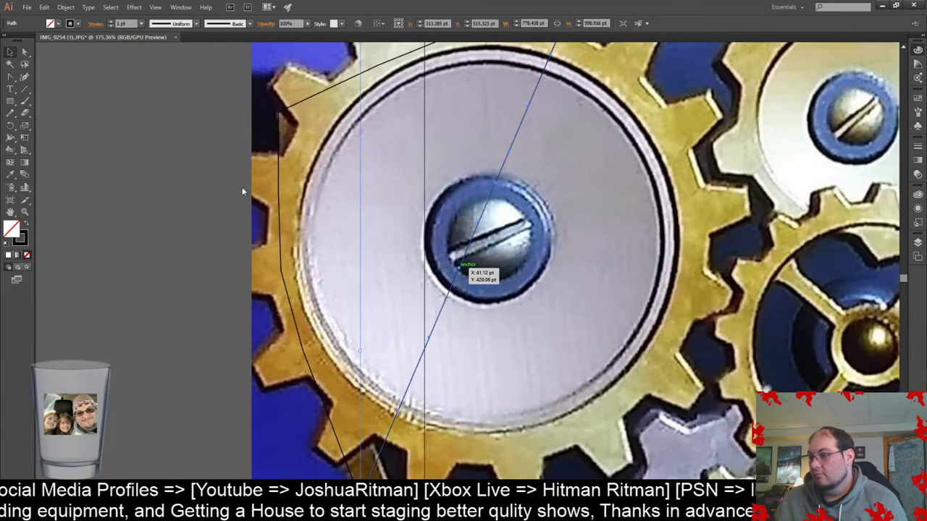
# - Remove the added anchor point just below the silhouette's upper-left corner from the diagonal edge with the Pen tool
pyautogui.click(25, 53)
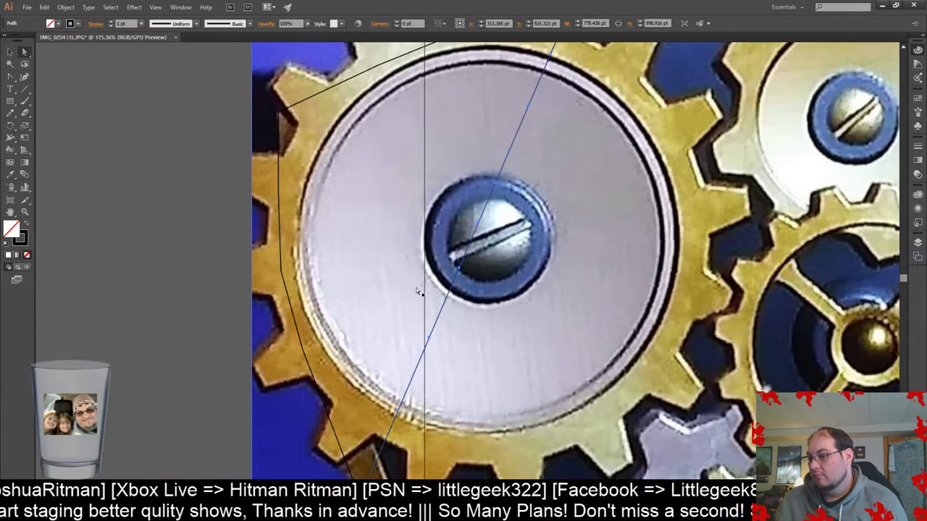
pyautogui.scroll(-3, 418, 290)
pyautogui.scroll(5, 427, 337)
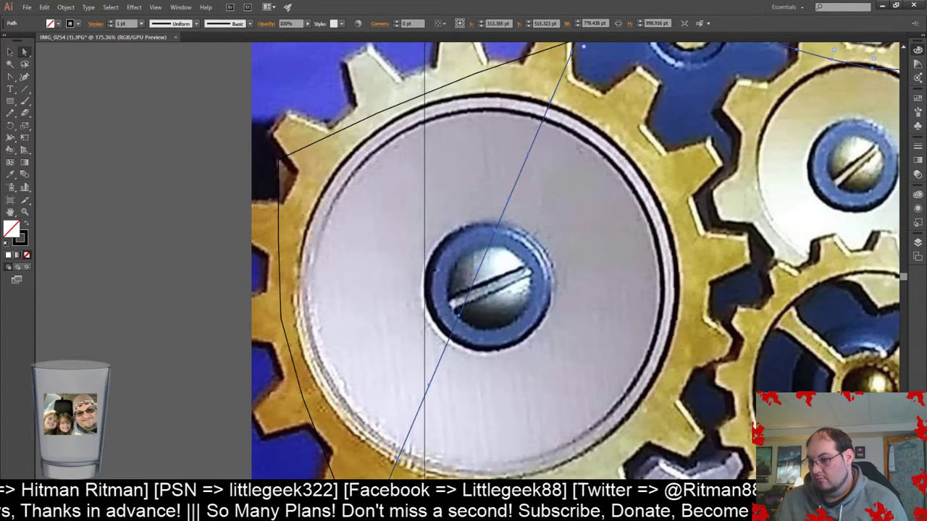
pyautogui.scroll(3, 569, 168)
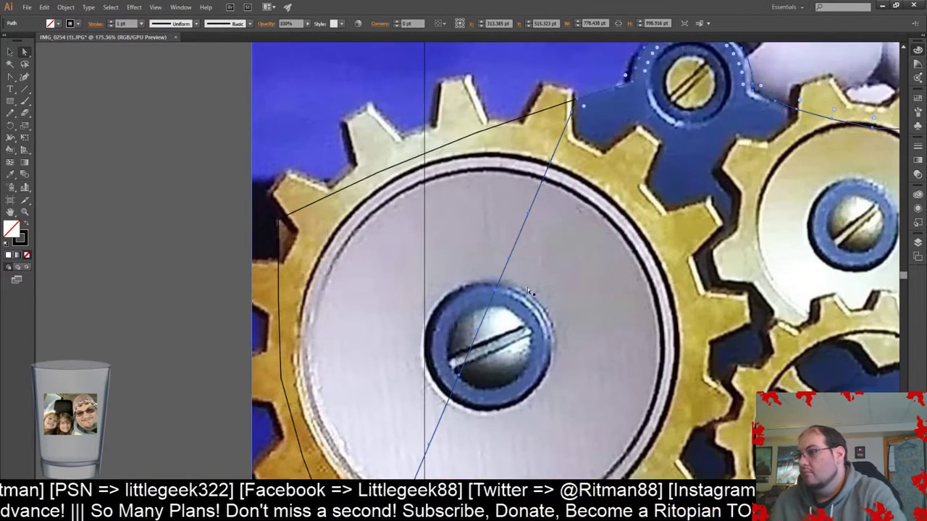
pyautogui.moveTo(569, 168); pyautogui.dragTo(570, 173)
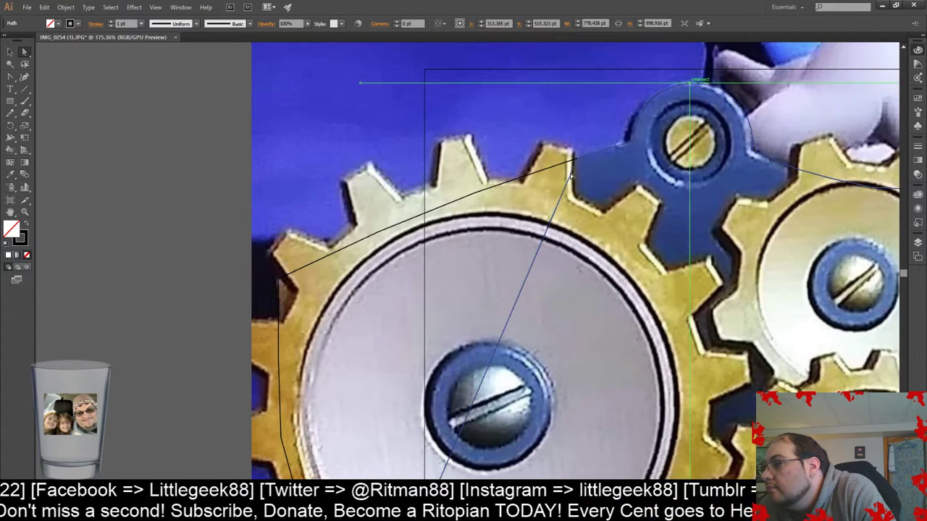
pyautogui.click(10, 76)
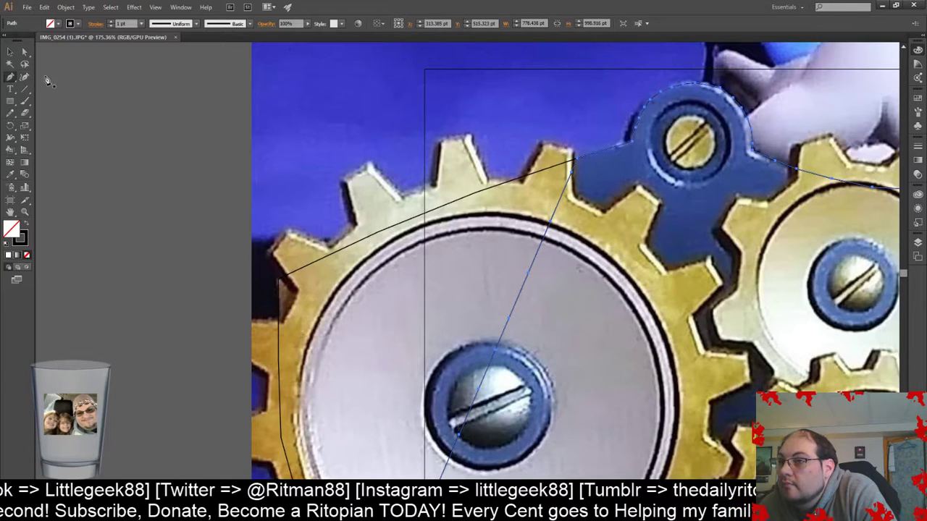
pyautogui.click(572, 172)
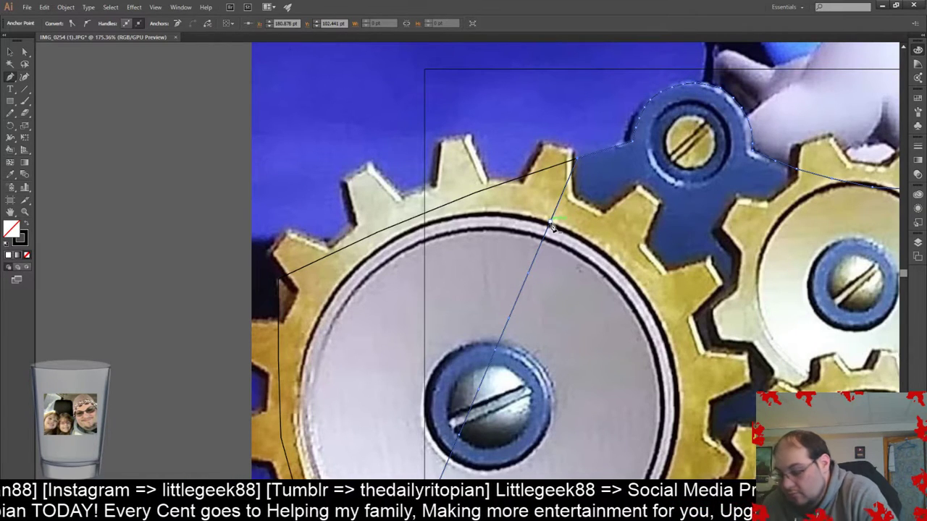
# - Pull the diagonal edge's uppermost remaining added anchor point toward the gear's rim, and delete it to open the edge
pyautogui.moveTo(554, 227); pyautogui.dragTo(507, 183)
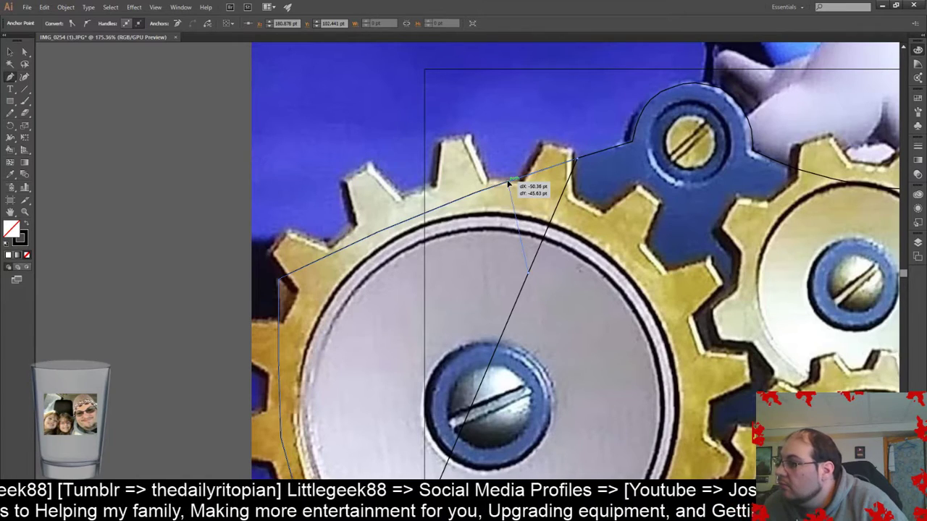
pyautogui.moveTo(508, 183); pyautogui.dragTo(550, 213)
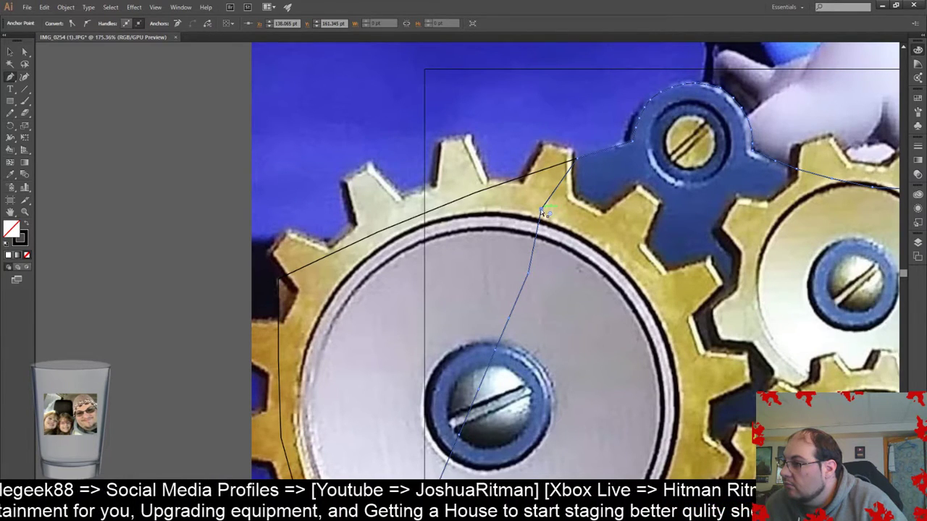
pyautogui.press('Delete')
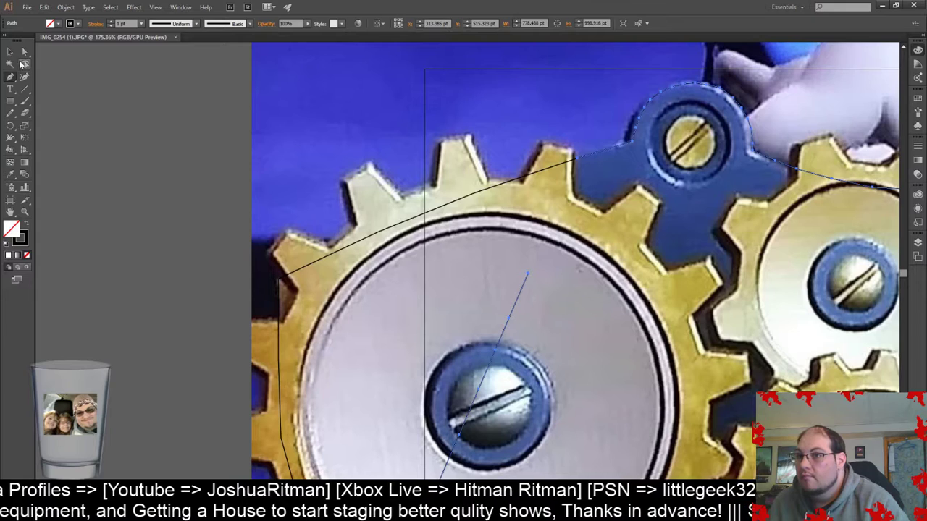
# - Delete the loose end anchor point of the diagonal edge inside the large gear's upper disc
pyautogui.click(10, 53)
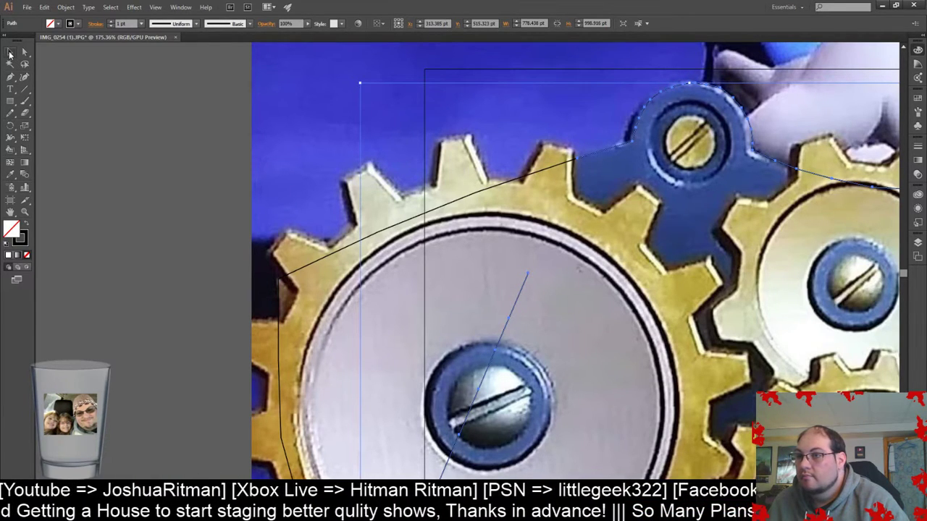
pyautogui.click(533, 281)
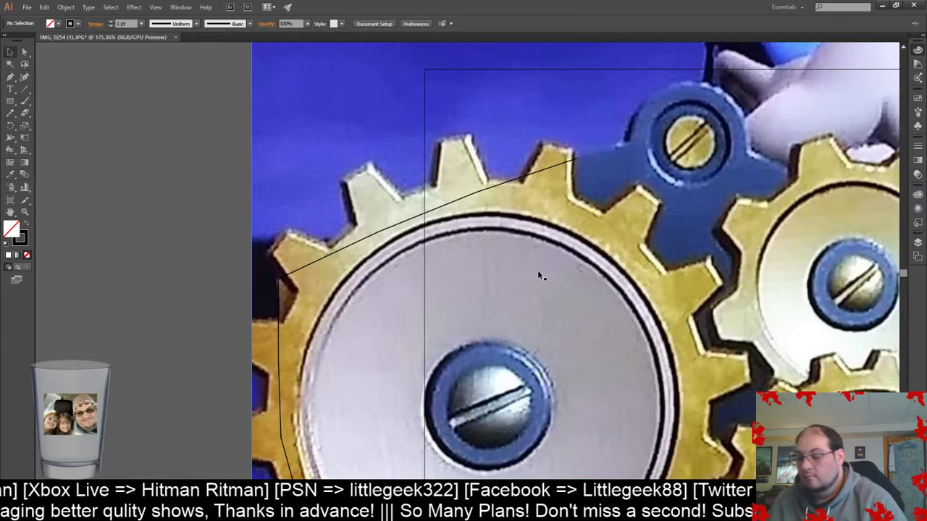
pyautogui.click(538, 271)
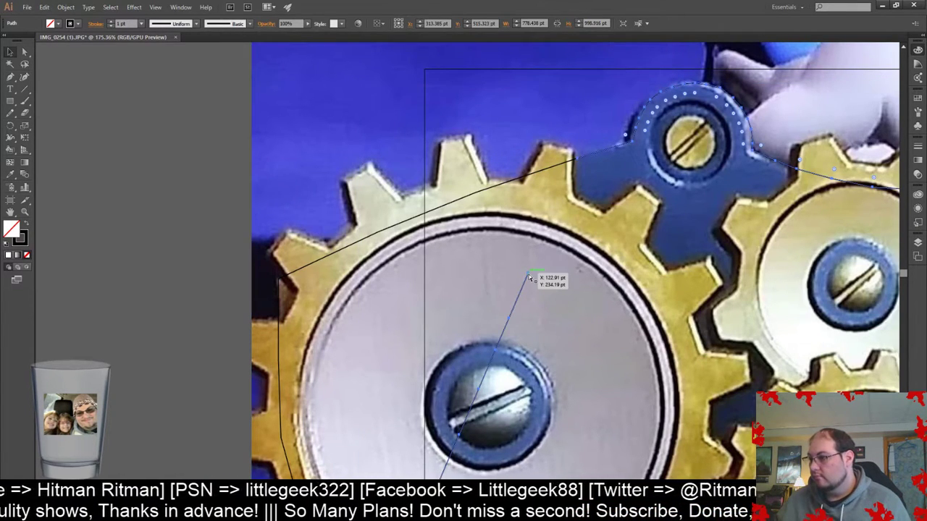
pyautogui.keyDown('ctrl'); pyautogui.click(540, 281); pyautogui.keyUp('ctrl')
pyautogui.click(603, 281)
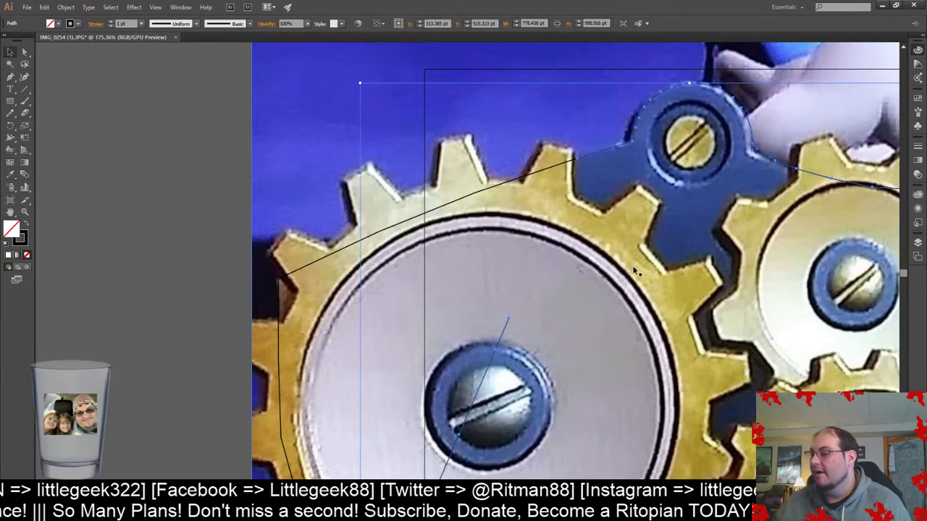
# - Delete the diagonal edge's anchor point between the large gear's central screw and the gear's lower rim
pyautogui.scroll(-5, 616, 268)
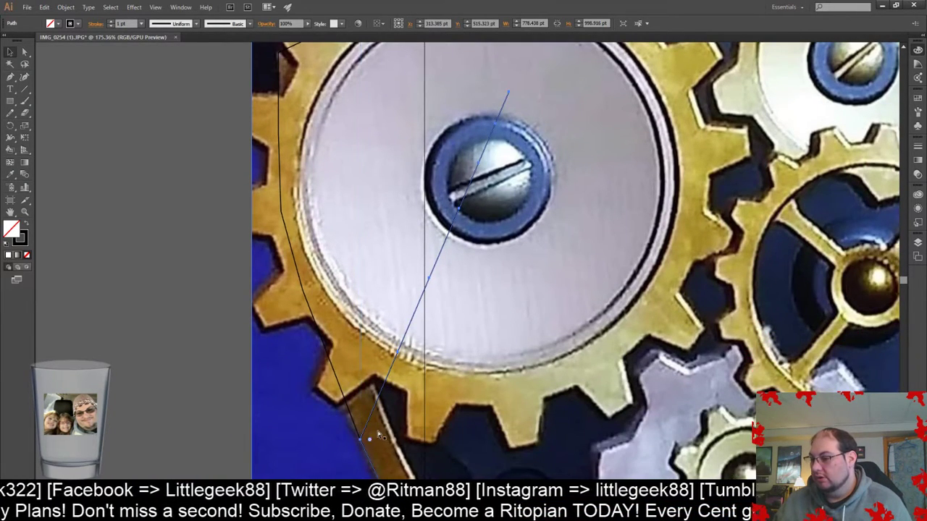
pyautogui.click(399, 371)
pyautogui.click(392, 370)
pyautogui.click(390, 374)
pyautogui.press('a')
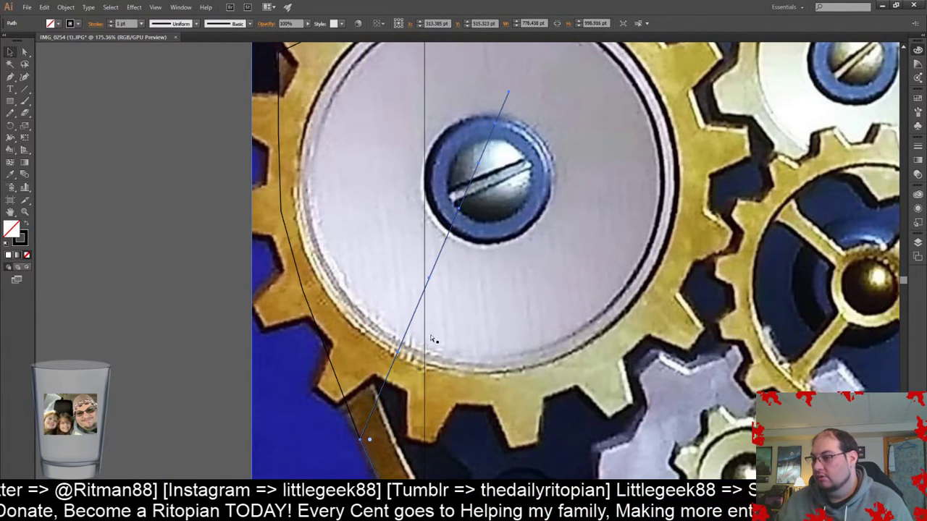
pyautogui.keyDown('ctrl'); pyautogui.click(429, 279); pyautogui.keyUp('ctrl')
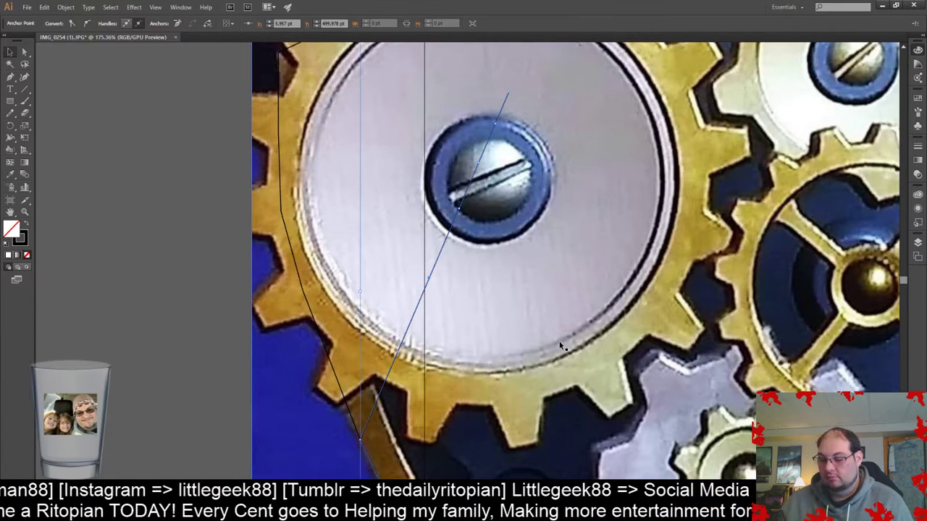
pyautogui.press('Delete')
pyautogui.press('Delete')
# - Delete the detached piece of the diagonal edge that crosses the large gear's central screw
pyautogui.click(463, 212)
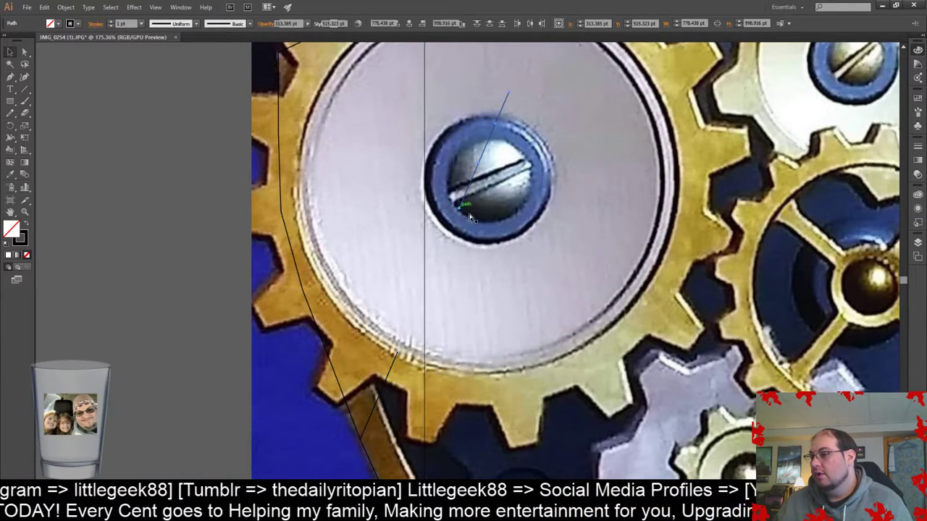
pyautogui.press('Delete')
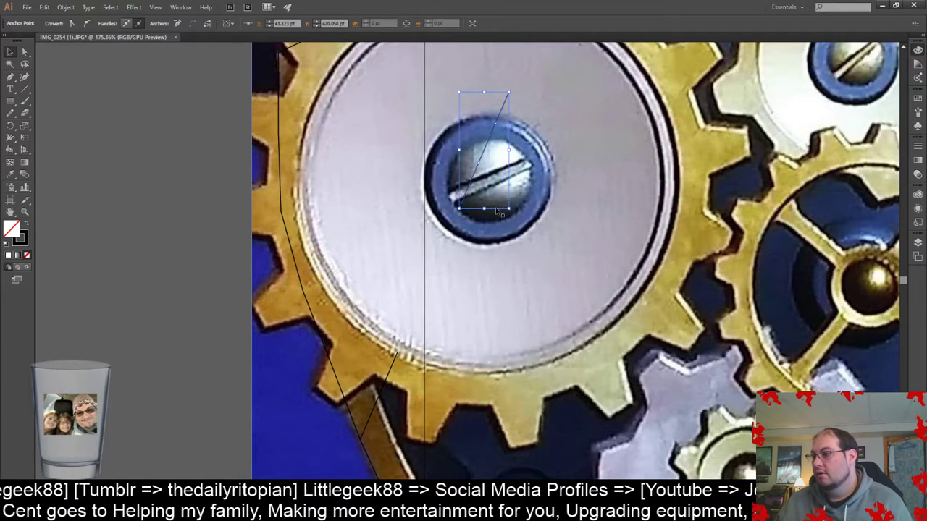
pyautogui.press('Delete')
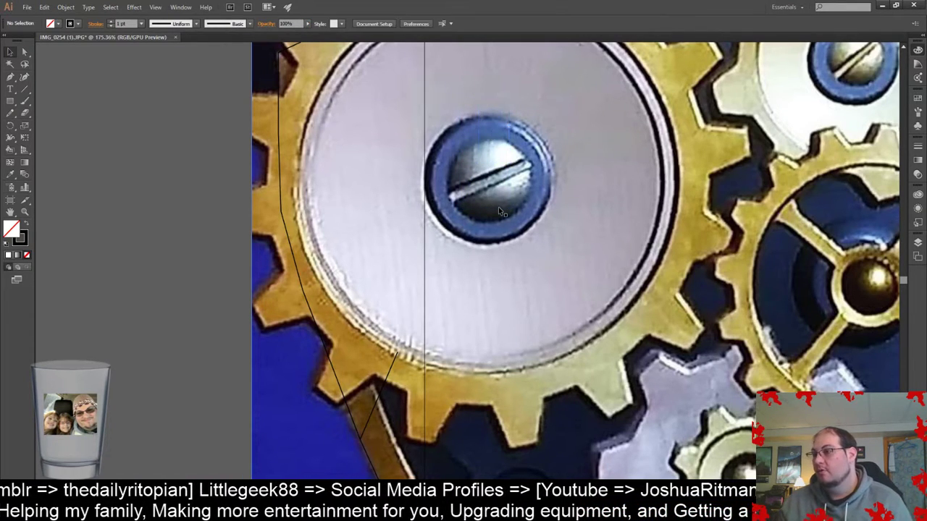
# - Delete the diagonal edge's remaining loose end anchor point at the large gear's lower rim
pyautogui.click(394, 367)
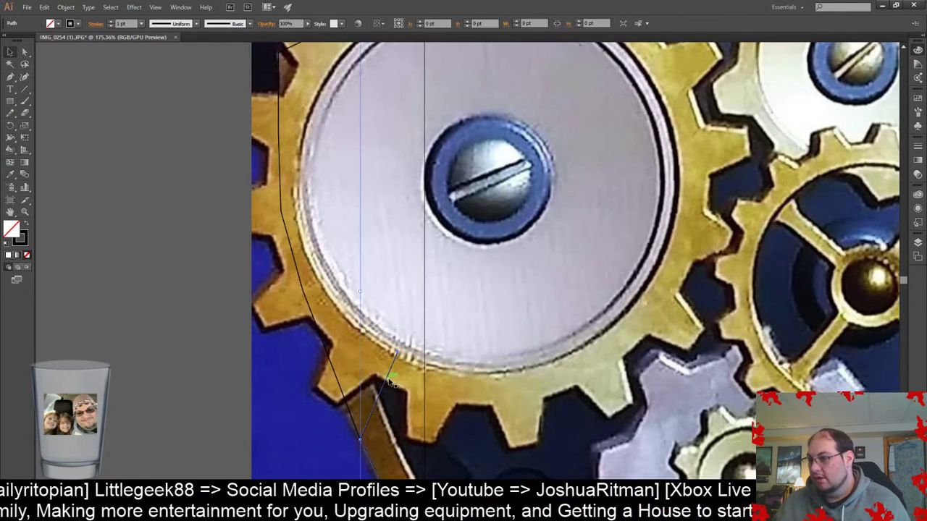
pyautogui.keyDown('ctrl'); pyautogui.click(397, 353); pyautogui.keyUp('ctrl')
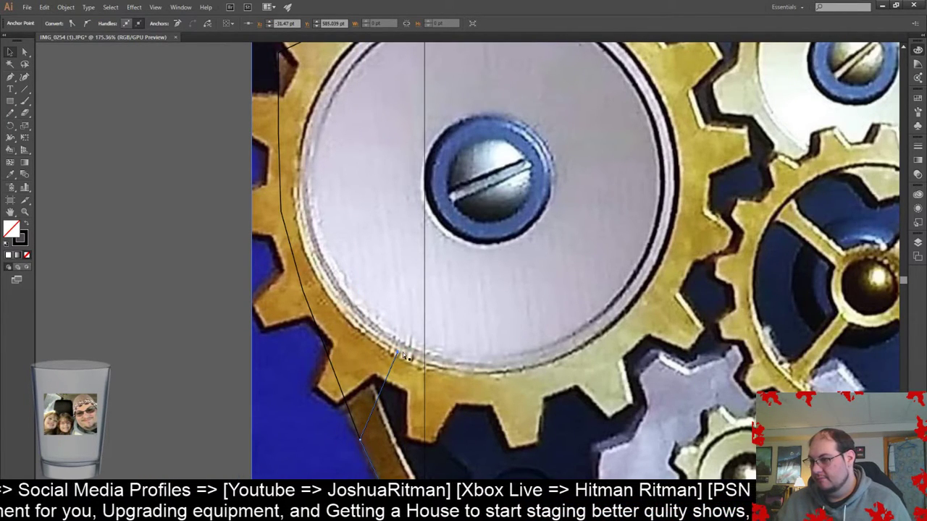
pyautogui.press('Delete')
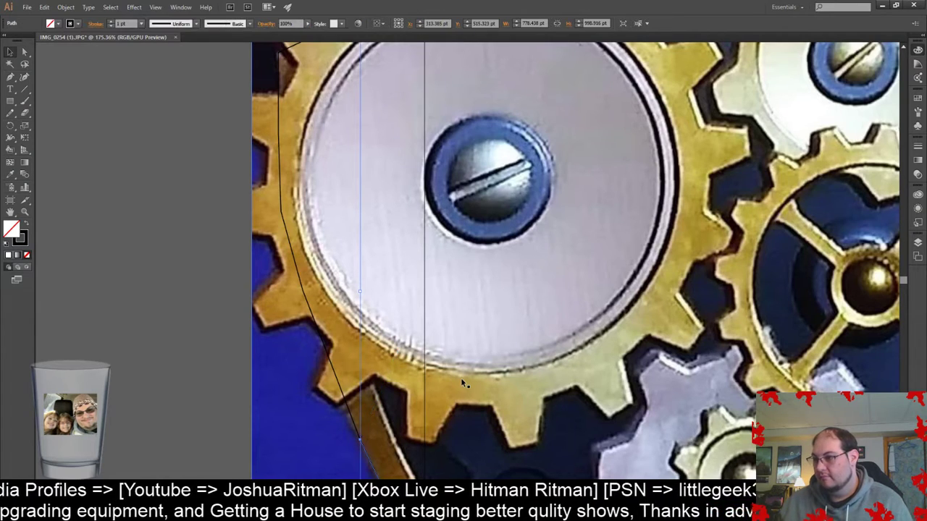
# - Try selecting the silhouette together with the redrawn left edge where they meet beside the upper blue screw mount
pyautogui.scroll(7, 486, 381)
pyautogui.scroll(2, 466, 382)
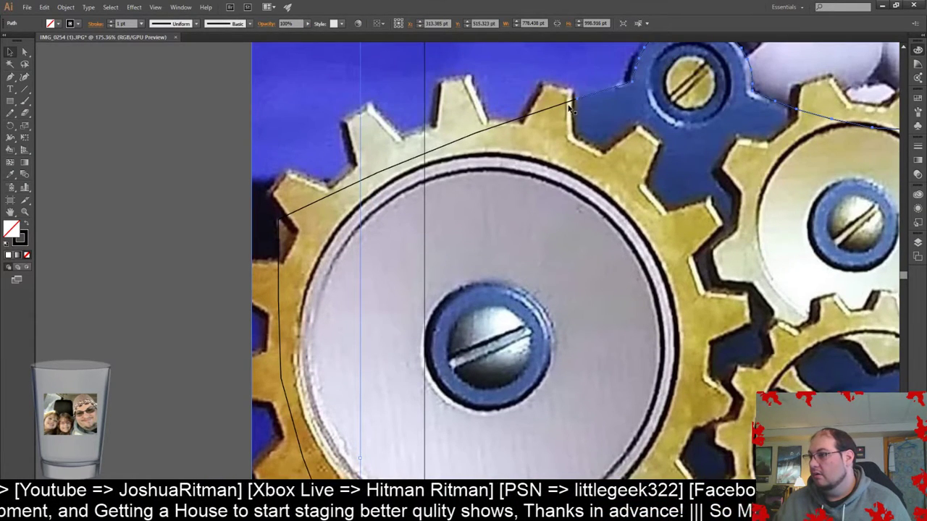
pyautogui.click(592, 95)
pyautogui.keyDown('shift'); pyautogui.click(574, 101); pyautogui.keyUp('shift')
pyautogui.scroll(2, 536, 275)
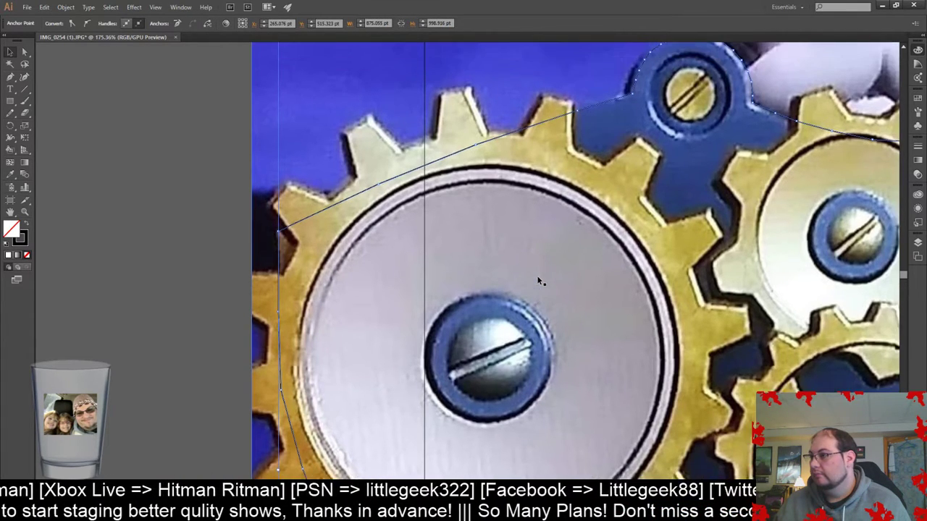
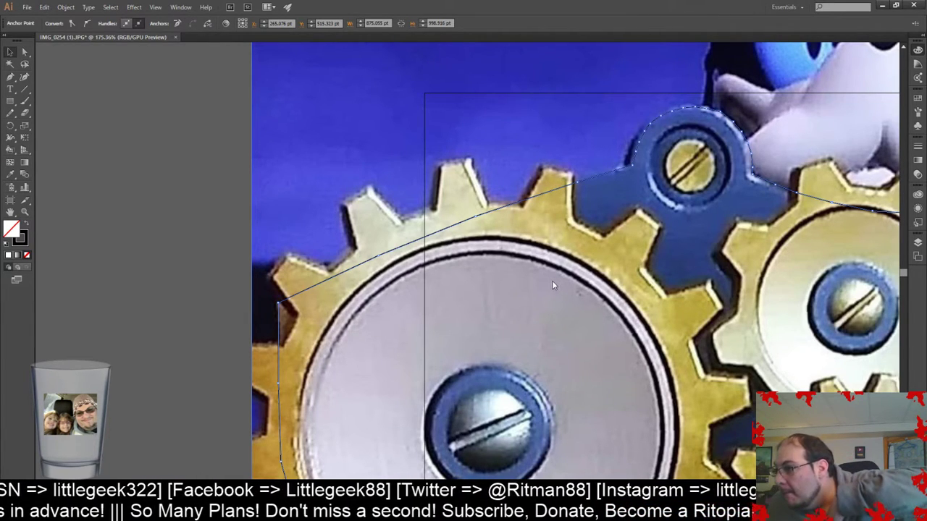
pyautogui.scroll(-3, 574, 211)
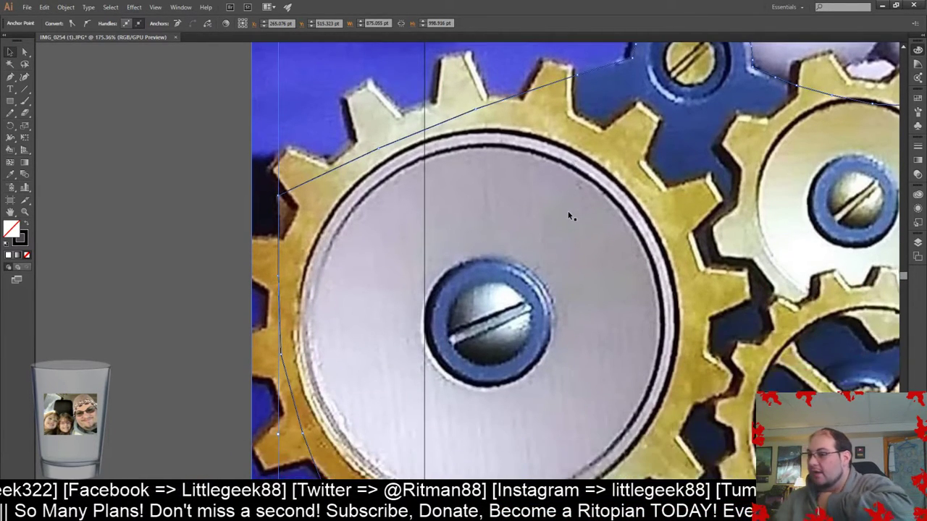
pyautogui.scroll(2, 582, 213)
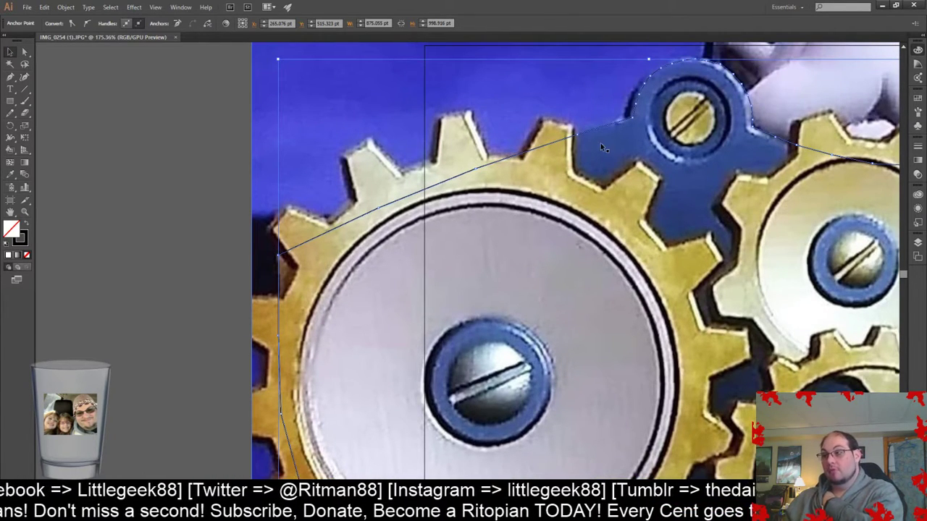
pyautogui.click(579, 134)
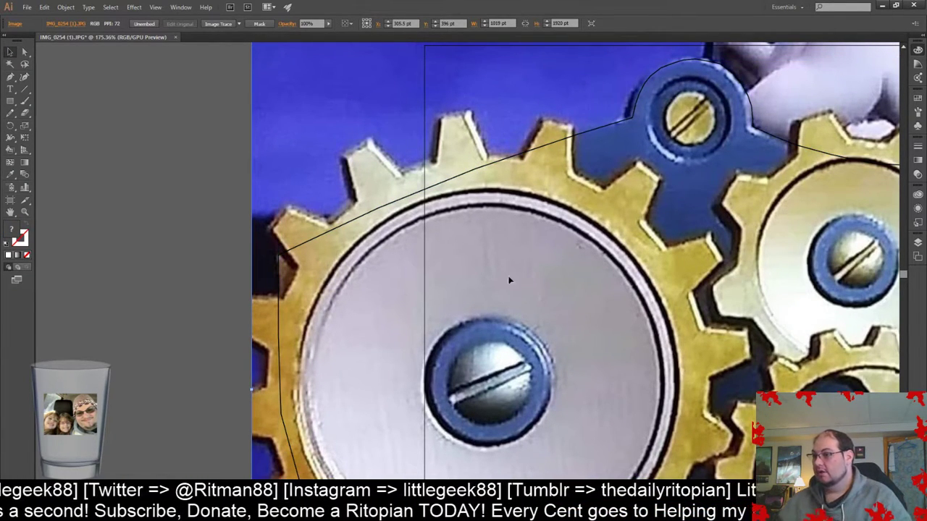
# - Select the redrawn left edge around the large gear
pyautogui.scroll(-2, 545, 362)
pyautogui.scroll(-5, 545, 362)
pyautogui.scroll(5, 558, 348)
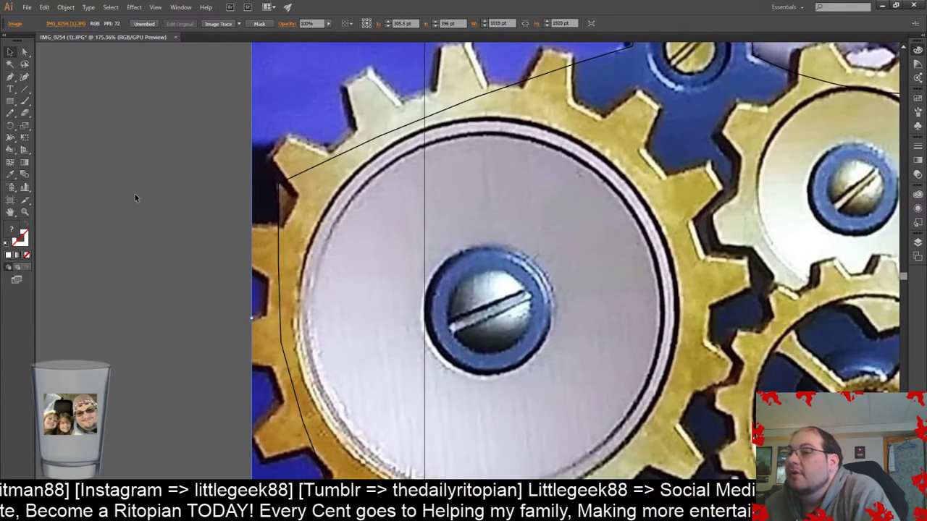
pyautogui.keyDown('alt'); pyautogui.scroll(-5, 676, 280); pyautogui.keyUp('alt')
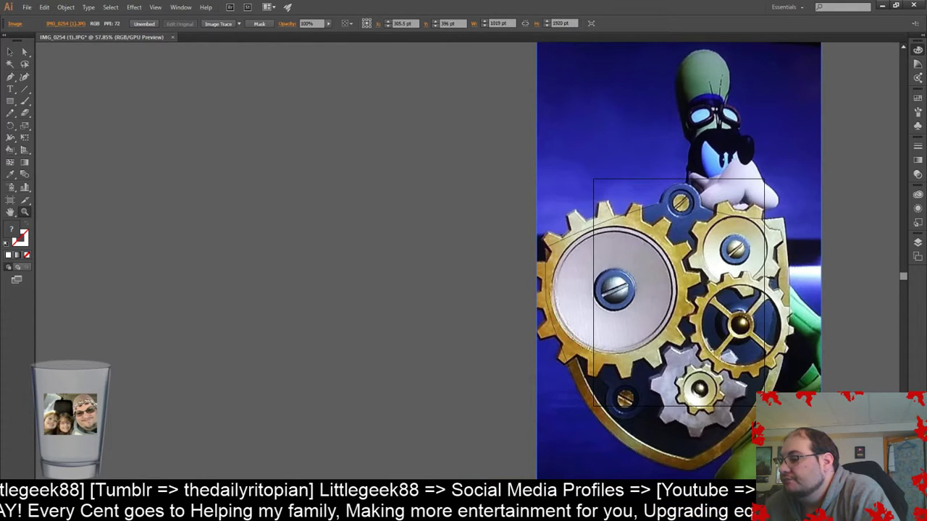
pyautogui.keyDown('ctrl'); pyautogui.scroll(-8, 467, 261); pyautogui.keyUp('ctrl')
pyautogui.keyDown('ctrl'); pyautogui.scroll(2, 467, 261); pyautogui.keyUp('ctrl')
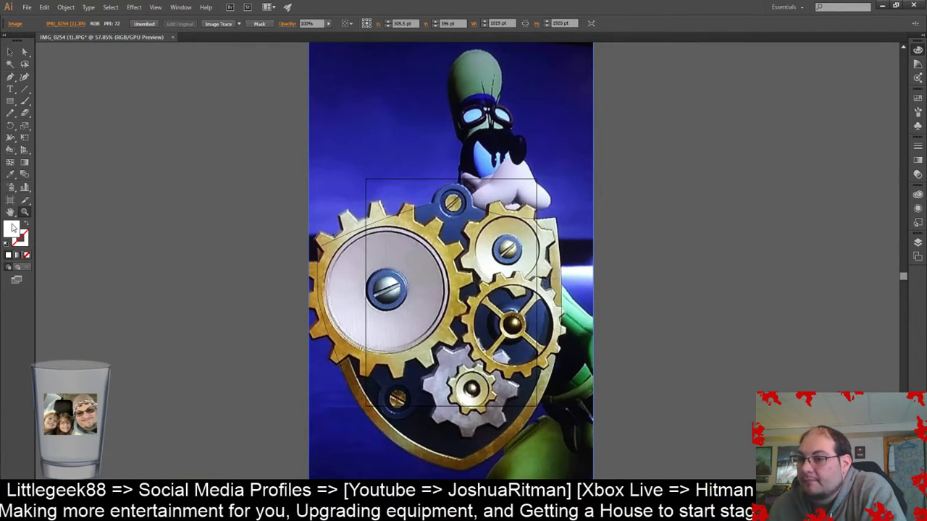
pyautogui.click(333, 242)
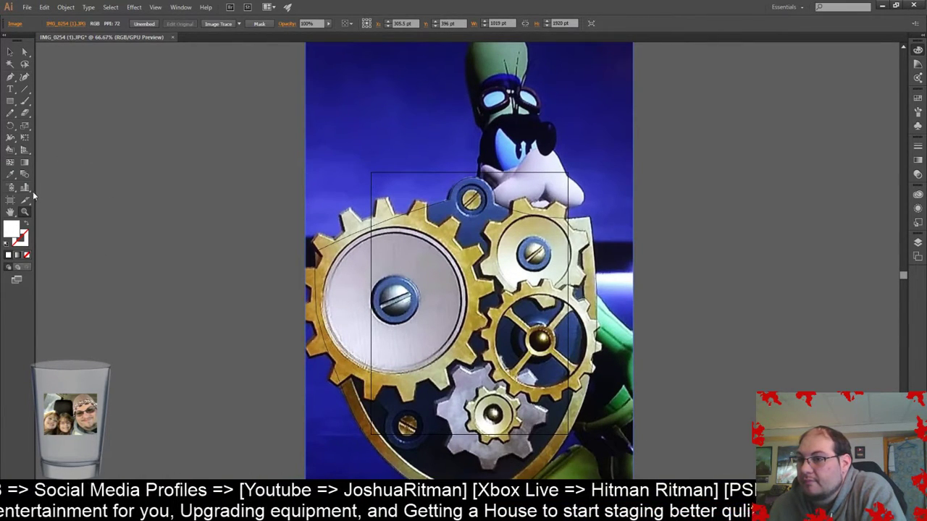
pyautogui.click(11, 54)
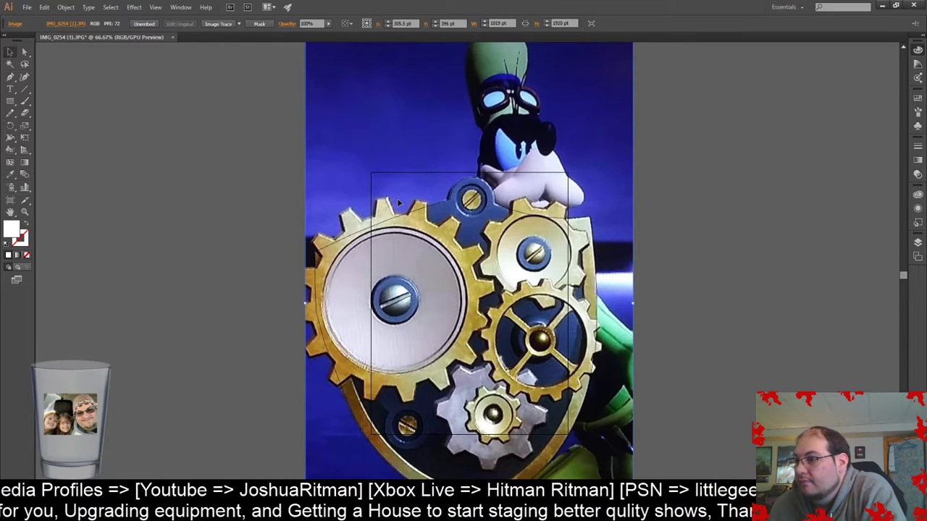
pyautogui.click(409, 212)
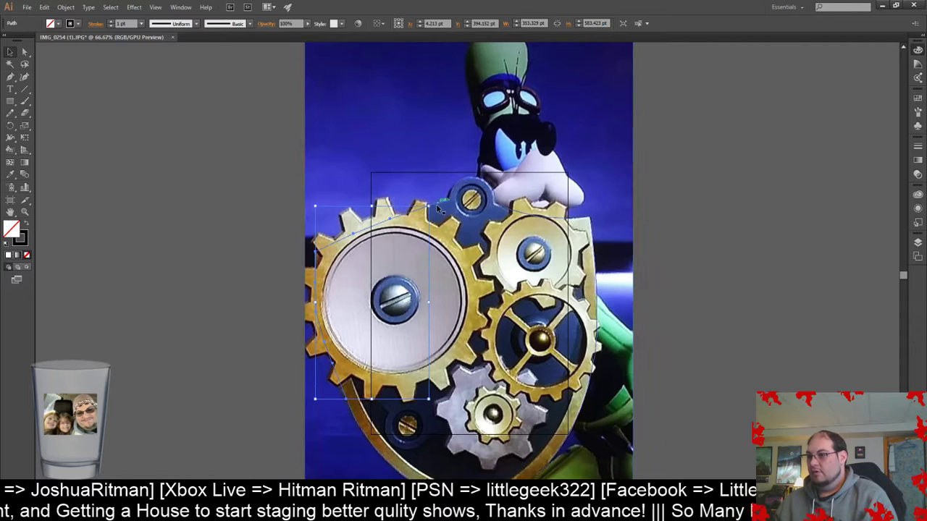
# - Check the junction at the gear tooth beside the blue screw mount by selecting the meeting end points of both paths
pyautogui.scroll(-3, 431, 211)
pyautogui.scroll(3, 433, 212)
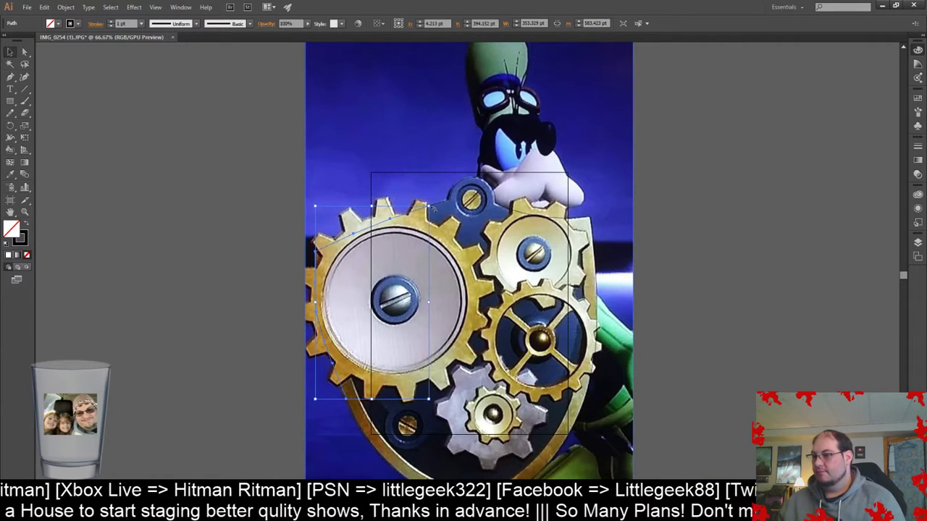
pyautogui.keyDown('ctrl'); pyautogui.scroll(-3, 432, 211); pyautogui.keyUp('ctrl')
pyautogui.keyDown('ctrl'); pyautogui.scroll(3, 432, 211); pyautogui.keyUp('ctrl')
pyautogui.keyDown('alt'); pyautogui.scroll(-7, 422, 210); pyautogui.keyUp('alt')
pyautogui.keyDown('alt'); pyautogui.scroll(7, 422, 210); pyautogui.keyUp('alt')
pyautogui.keyDown('alt'); pyautogui.scroll(3, 426, 220); pyautogui.keyUp('alt')
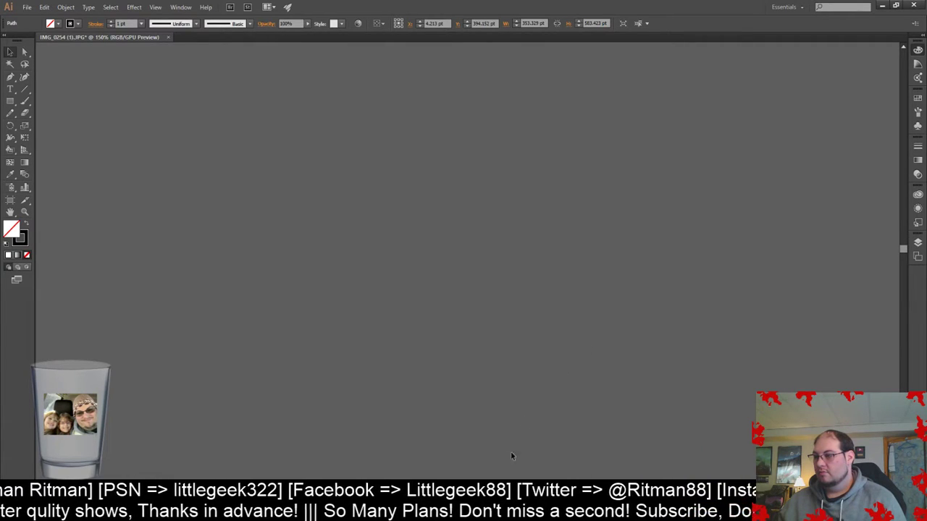
pyautogui.moveTo(506, 497); pyautogui.dragTo(527, 497)
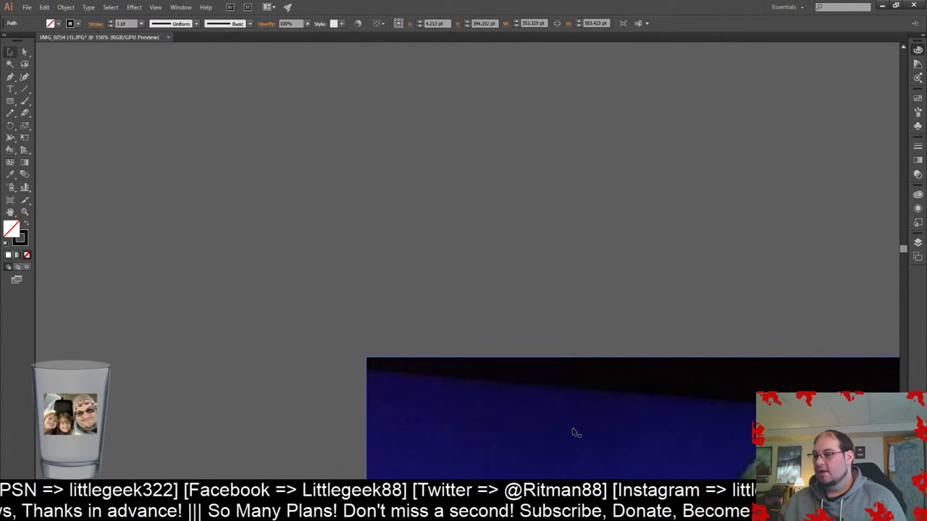
pyautogui.scroll(-5, 895, 248)
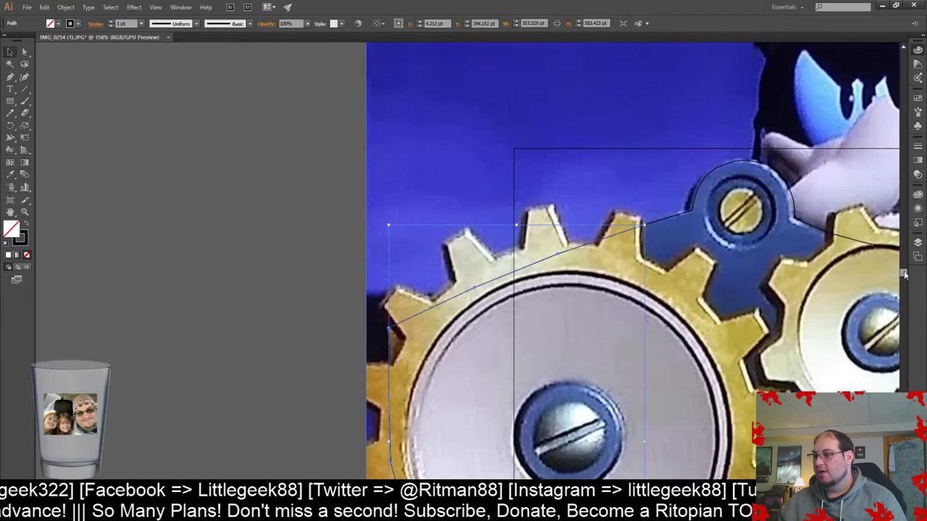
pyautogui.scroll(1, 855, 281)
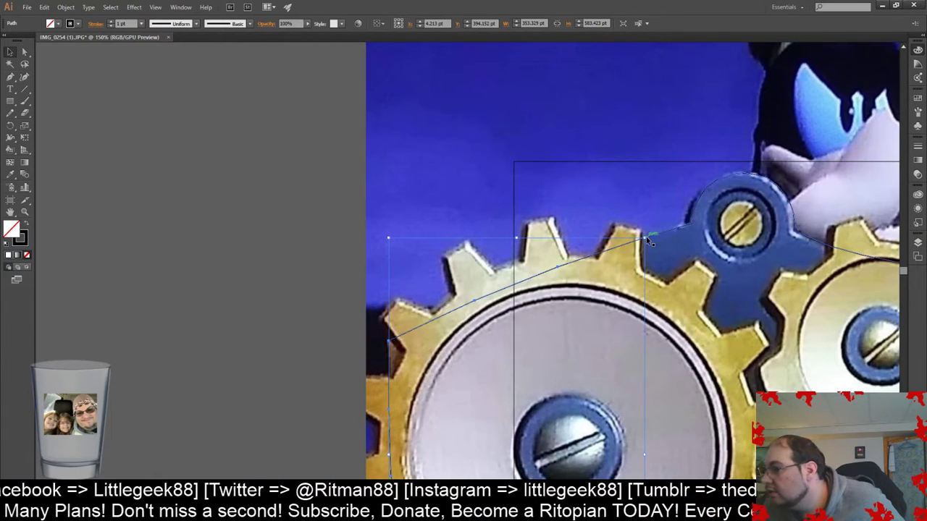
pyautogui.scroll(-2, 648, 239)
pyautogui.scroll(2, 652, 242)
pyautogui.keyDown('alt'); pyautogui.scroll(-1, 648, 210); pyautogui.keyUp('alt')
pyautogui.keyDown('alt'); pyautogui.scroll(5, 655, 208); pyautogui.keyUp('alt')
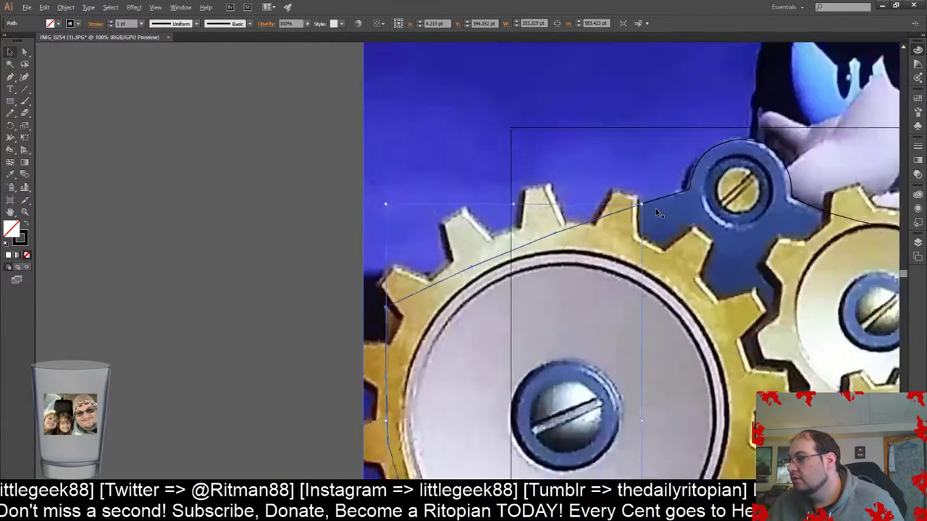
pyautogui.keyDown('alt'); pyautogui.scroll(2, 648, 213); pyautogui.keyUp('alt')
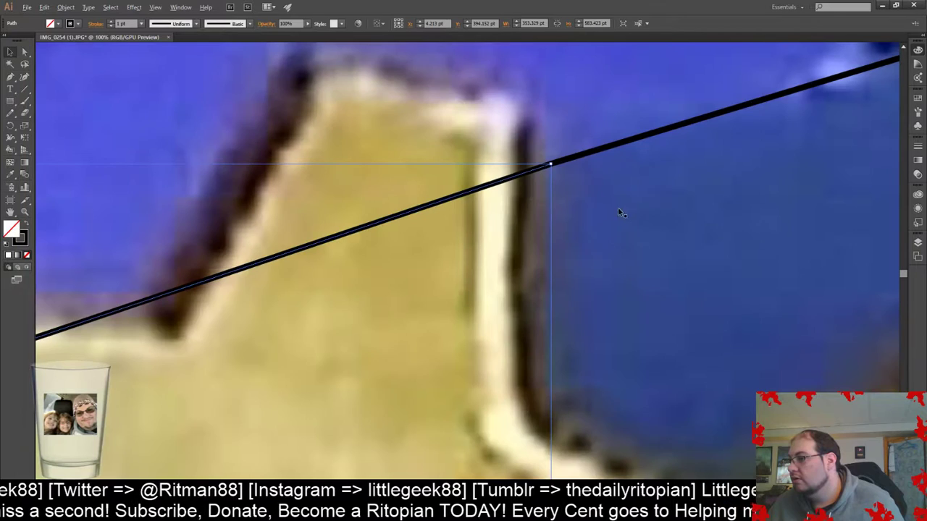
pyautogui.click(550, 164)
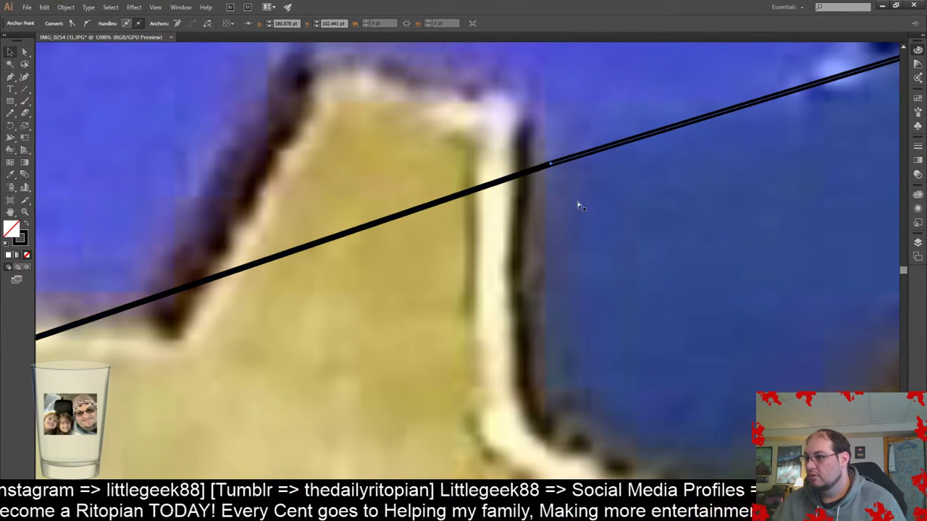
pyautogui.click(544, 169)
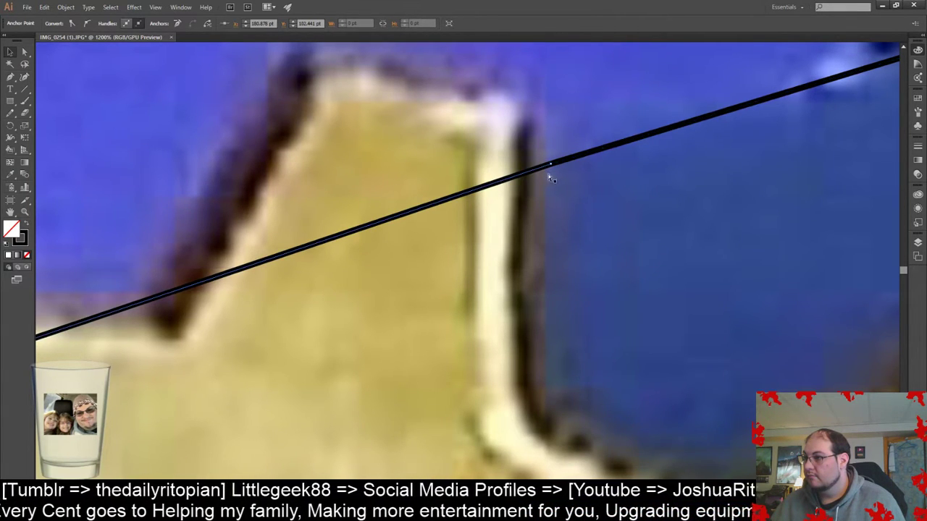
pyautogui.click(551, 167)
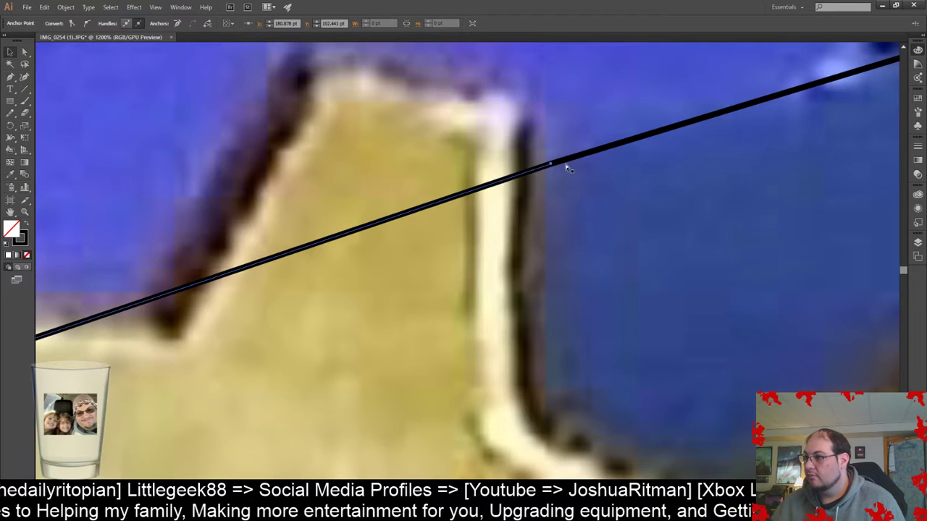
pyautogui.click(560, 160)
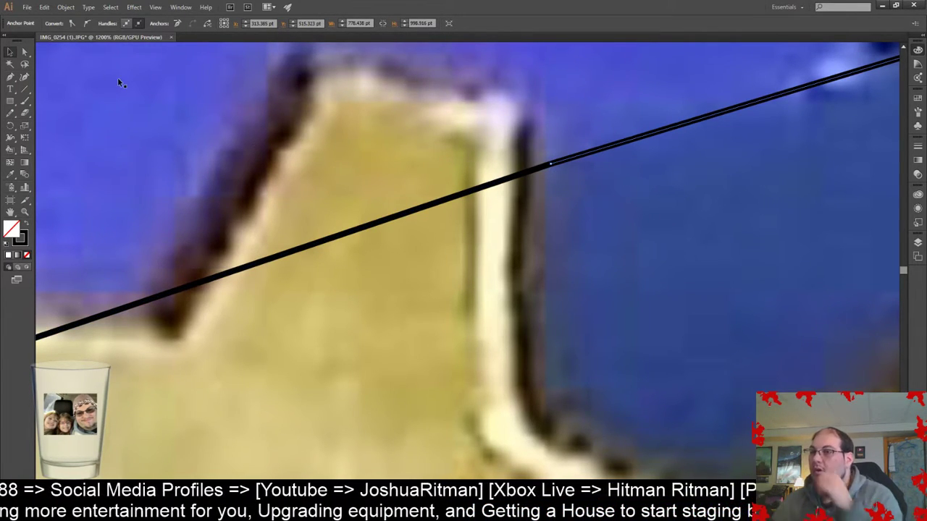
# - Extend the redrawn left edge with the Pen tool to a new anchor point on the silhouette's line, just past the gear tooth
pyautogui.click(13, 77)
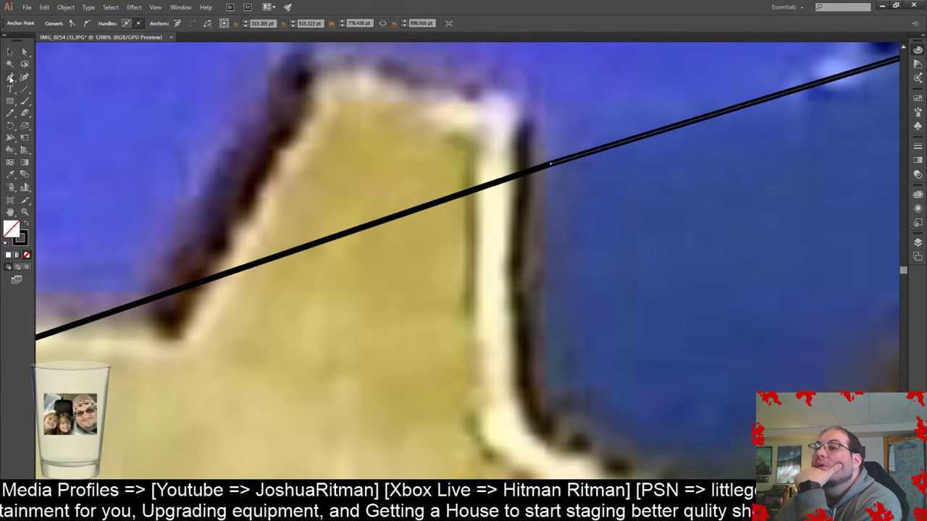
pyautogui.click(11, 78)
pyautogui.moveTo(552, 166); pyautogui.dragTo(595, 196)
pyautogui.scroll(6, 595, 197)
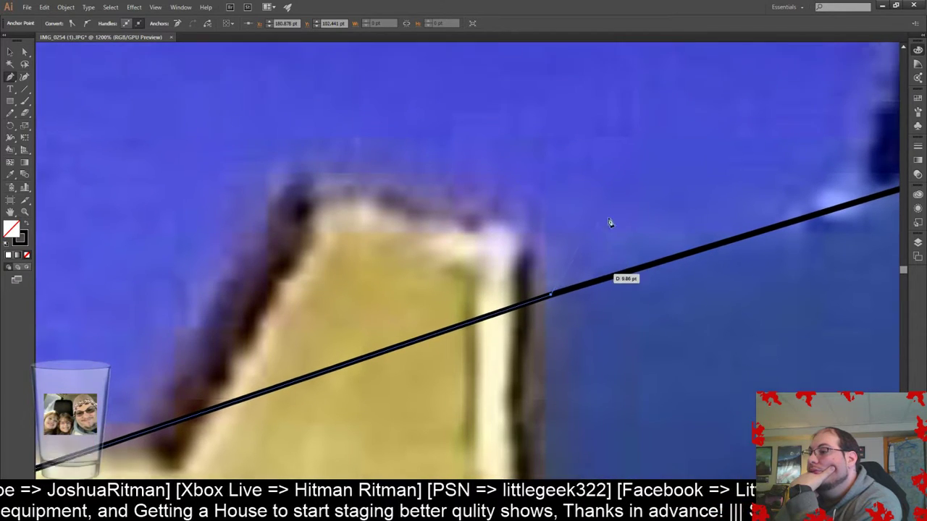
pyautogui.click(697, 275)
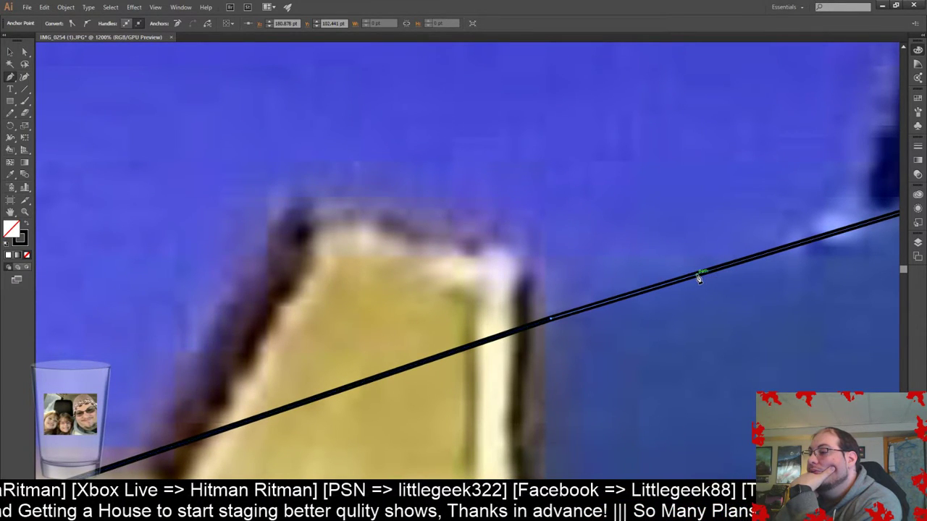
pyautogui.scroll(7, 554, 335)
pyautogui.scroll(-1, 551, 344)
pyautogui.click(10, 52)
pyautogui.scroll(-1, 759, 388)
pyautogui.scroll(-6, 759, 388)
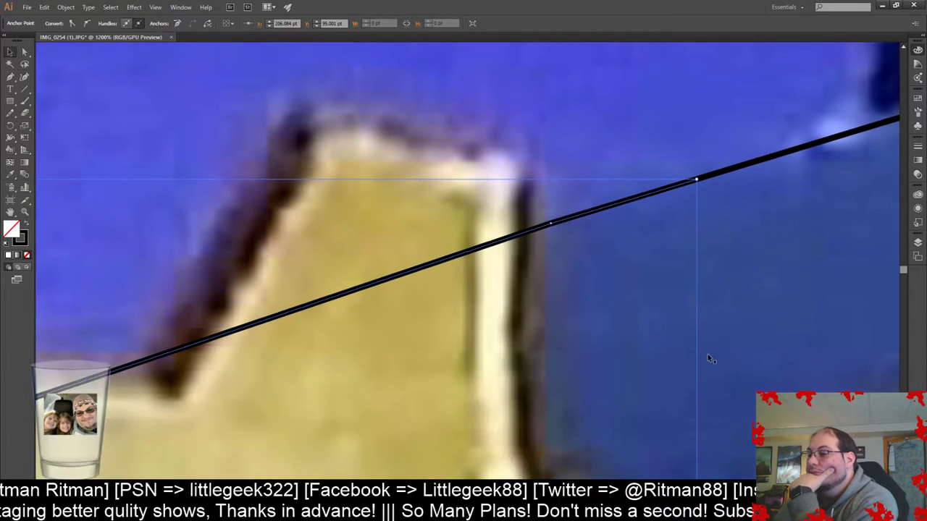
pyautogui.scroll(-3, 629, 289)
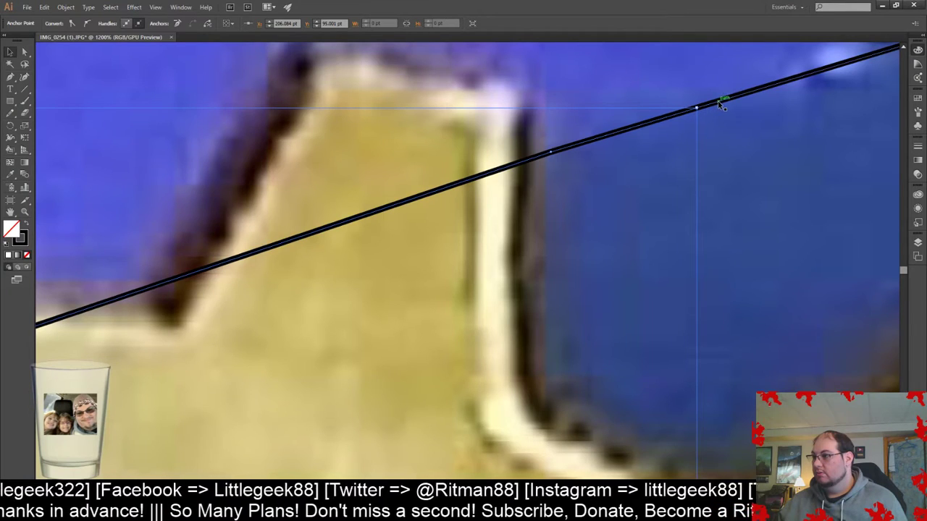
# - Move the extended left edge so its end point sits just below the silhouette's loose end beside the gear tooth
pyautogui.click(694, 109)
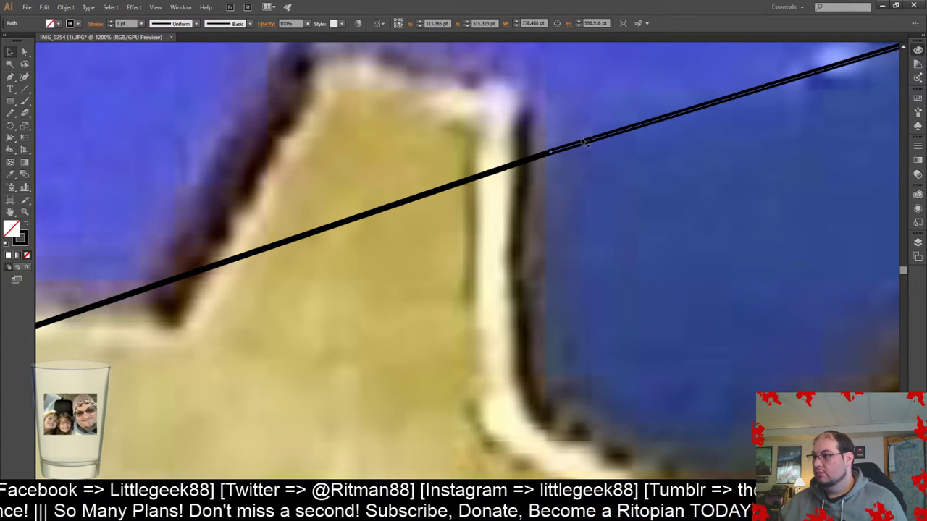
pyautogui.click(542, 156)
pyautogui.moveTo(696, 109); pyautogui.dragTo(542, 190)
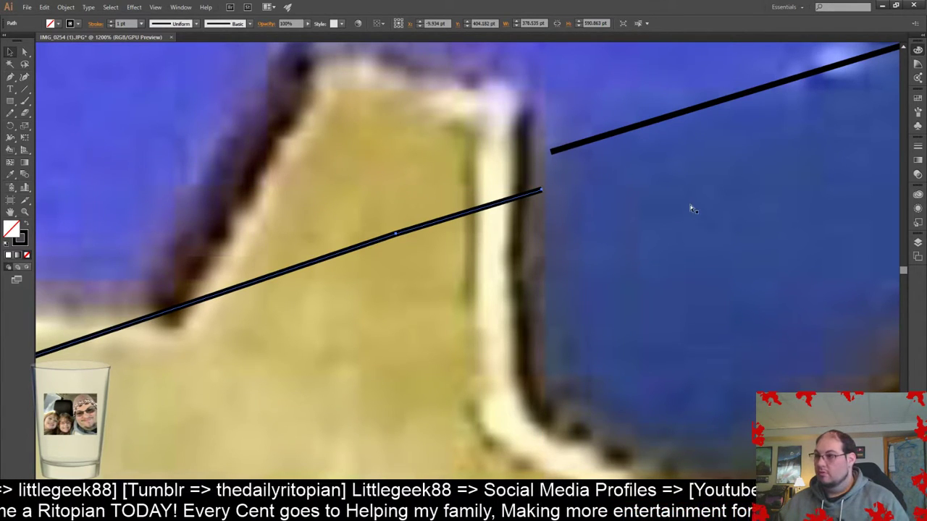
# - Join the end points of the silhouette and the left edge beside the gear tooth, and shift the connecting segment slightly up and toward the tooth
pyautogui.click(553, 152)
pyautogui.keyDown('shift'); pyautogui.click(542, 191); pyautogui.keyUp('shift')
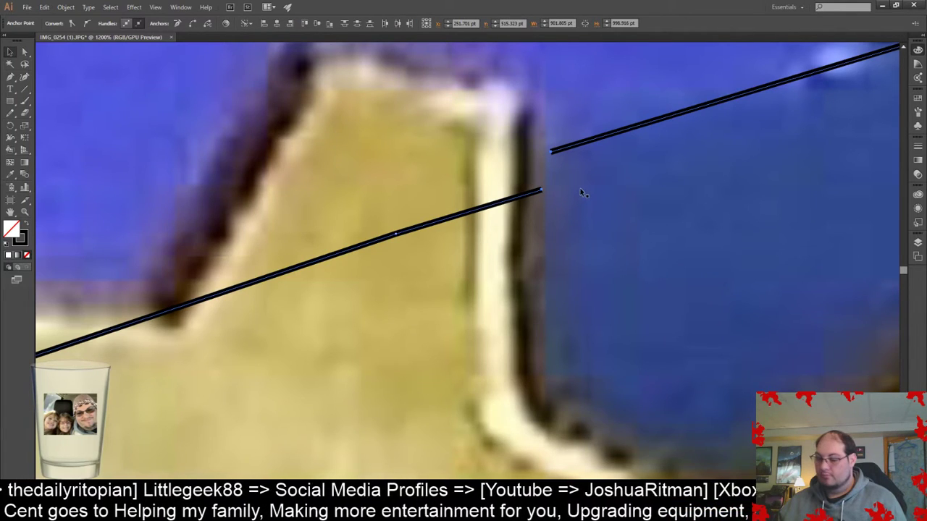
pyautogui.hotkey('ctrl', 'j')
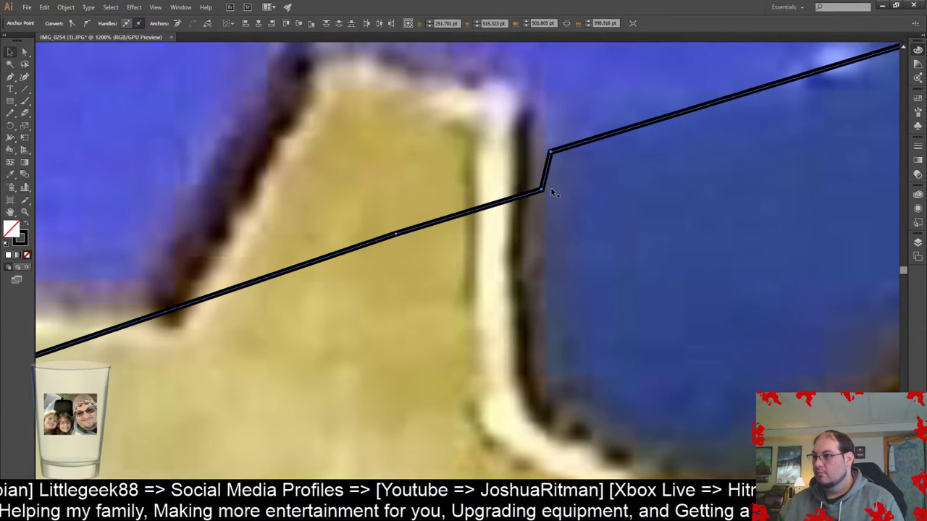
pyautogui.moveTo(542, 191); pyautogui.dragTo(533, 153)
pyautogui.scroll(2, 634, 304)
pyautogui.scroll(2, 634, 304)
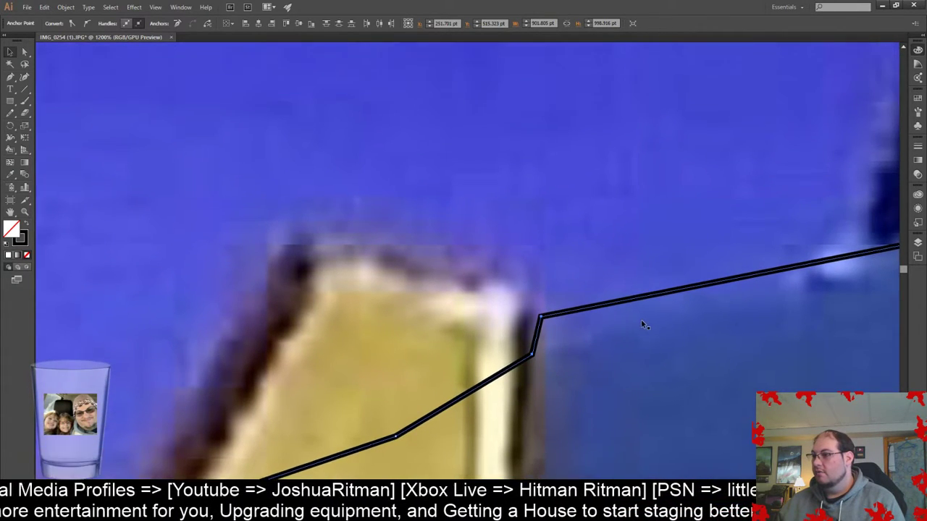
# - Join the outline's remaining open ends beside the brown rim below the large gear
pyautogui.keyDown('alt'); pyautogui.scroll(-3, 521, 318); pyautogui.keyUp('alt')
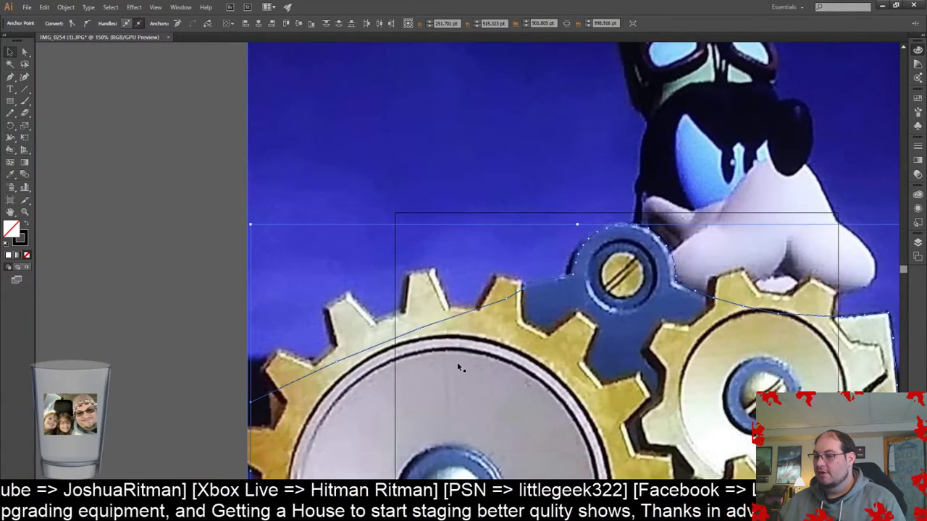
pyautogui.scroll(-3, 459, 362)
pyautogui.keyDown('alt'); pyautogui.scroll(2, 463, 356); pyautogui.keyUp('alt')
pyautogui.scroll(-2, 463, 356)
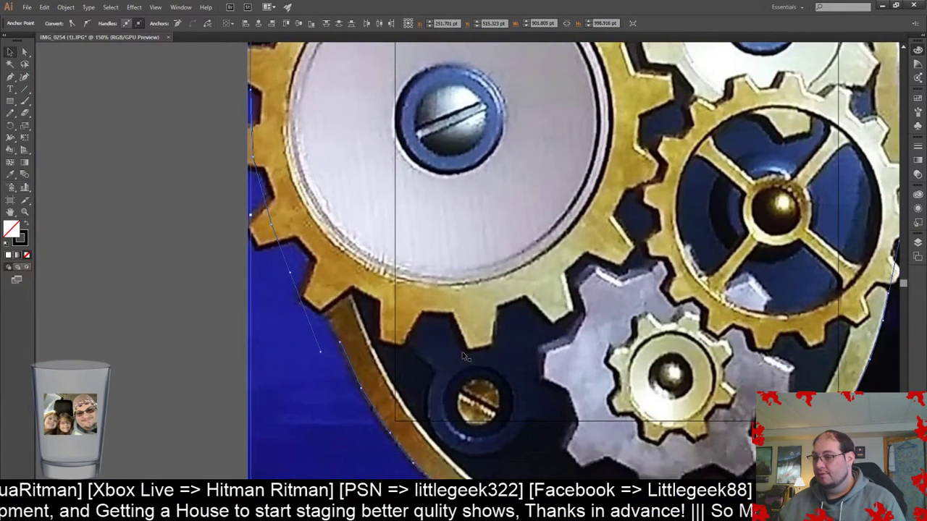
pyautogui.click(322, 352)
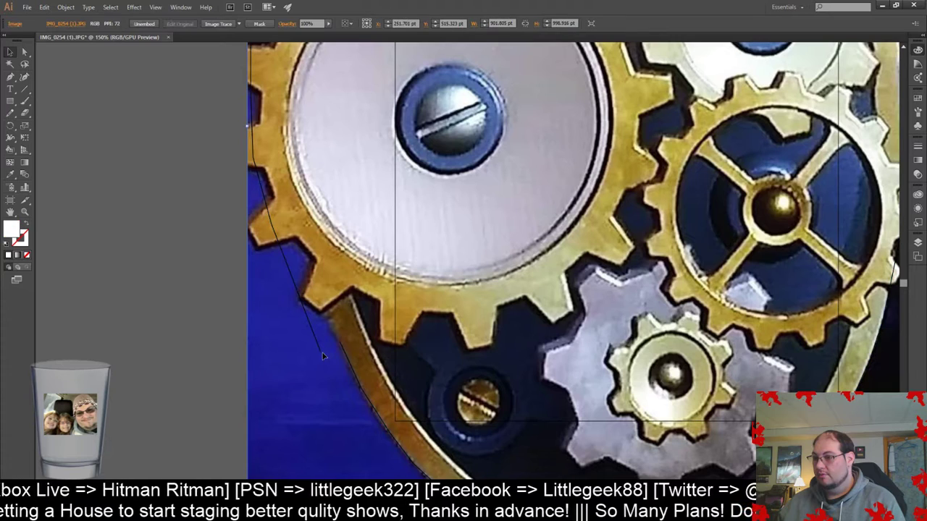
pyautogui.scroll(-3, 327, 360)
pyautogui.keyDown('alt'); pyautogui.scroll(5, 338, 272); pyautogui.keyUp('alt')
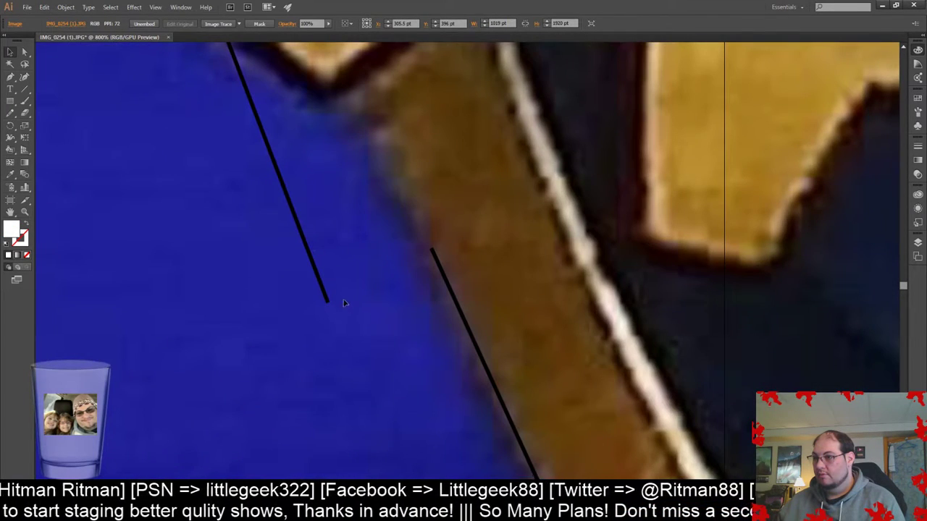
pyautogui.click(331, 302)
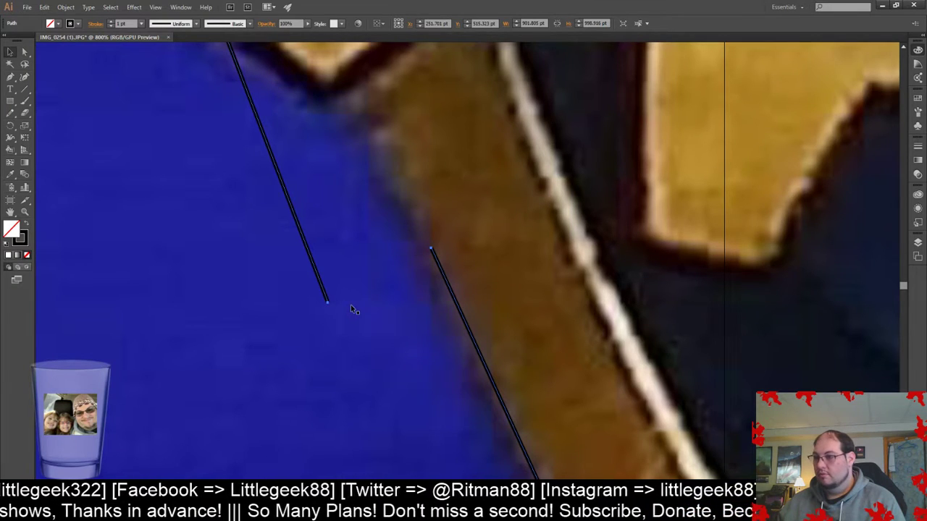
pyautogui.hotkey('ctrl', 'shift', 'a')
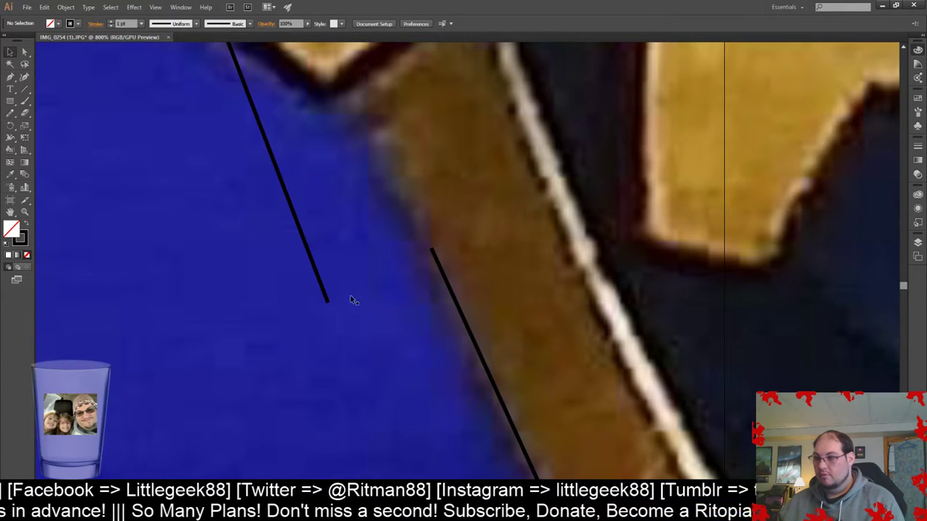
pyautogui.click(330, 303)
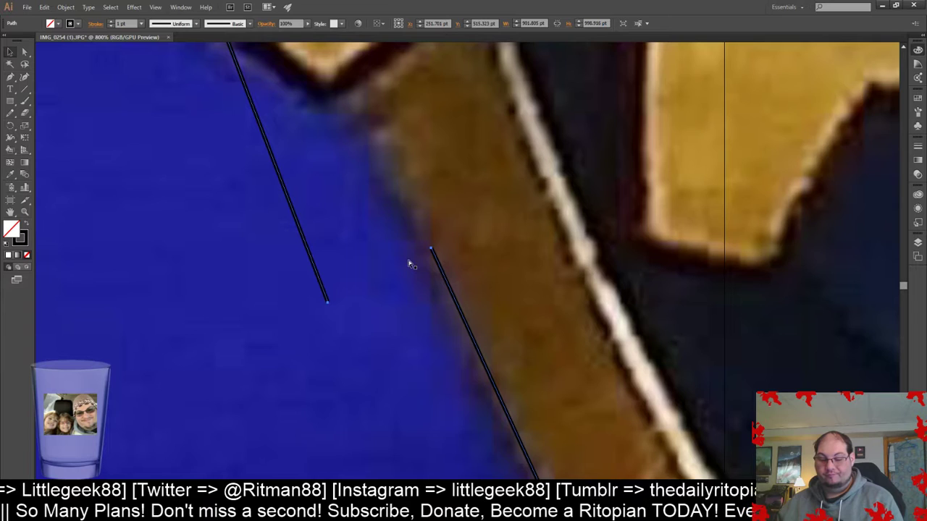
pyautogui.hotkey('ctrl', 'j')
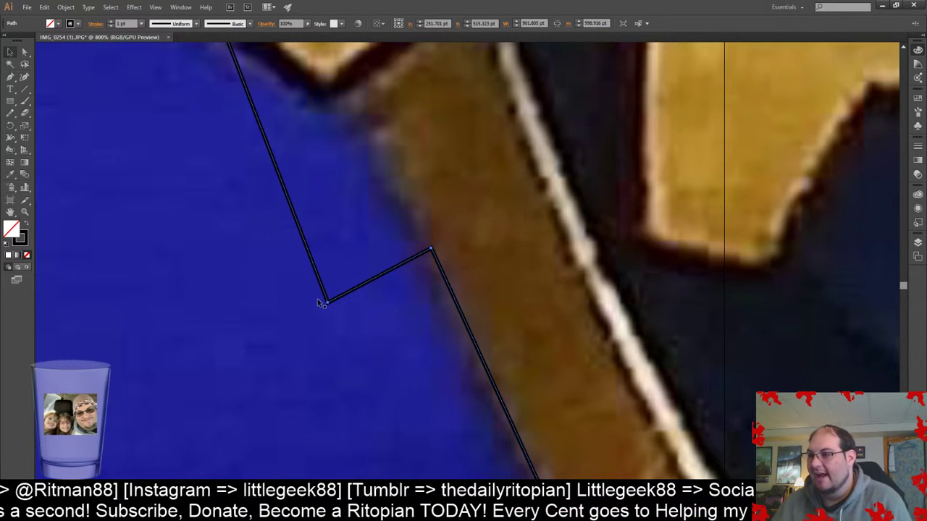
pyautogui.moveTo(331, 298); pyautogui.dragTo(400, 236)
pyautogui.hotkey('ctrl', 'z')
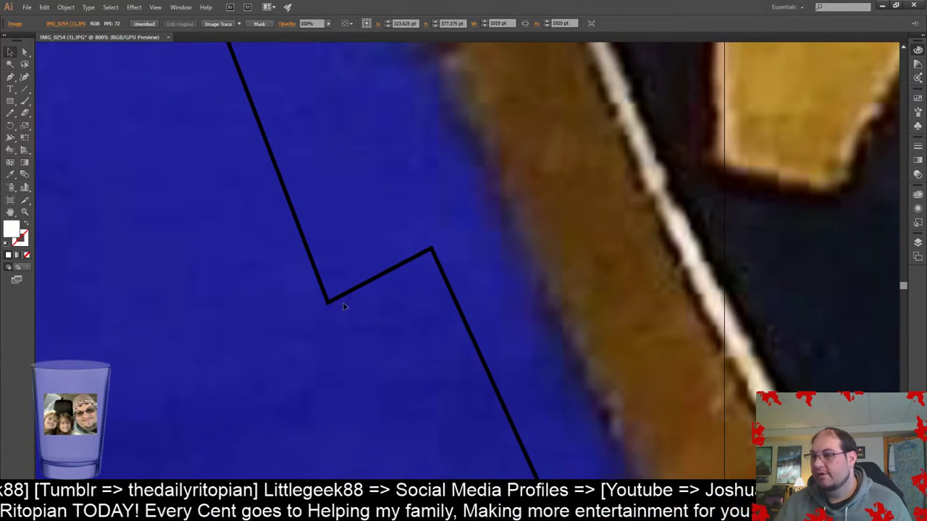
pyautogui.hotkey('ctrl', 'z')
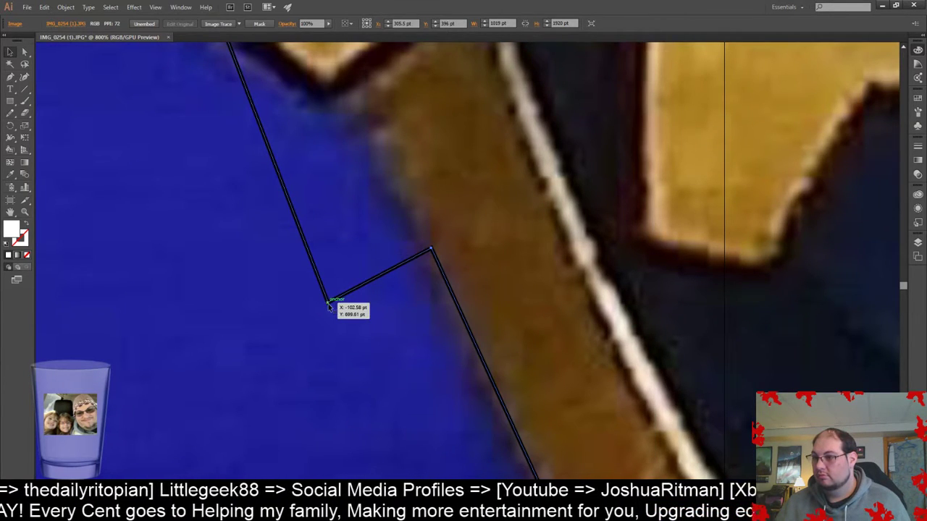
pyautogui.click(330, 306)
pyautogui.moveTo(330, 307)
pyautogui.mouseDown()
pyautogui.moveTo(343, 290)
pyautogui.moveTo(333, 303)
pyautogui.mouseUp()
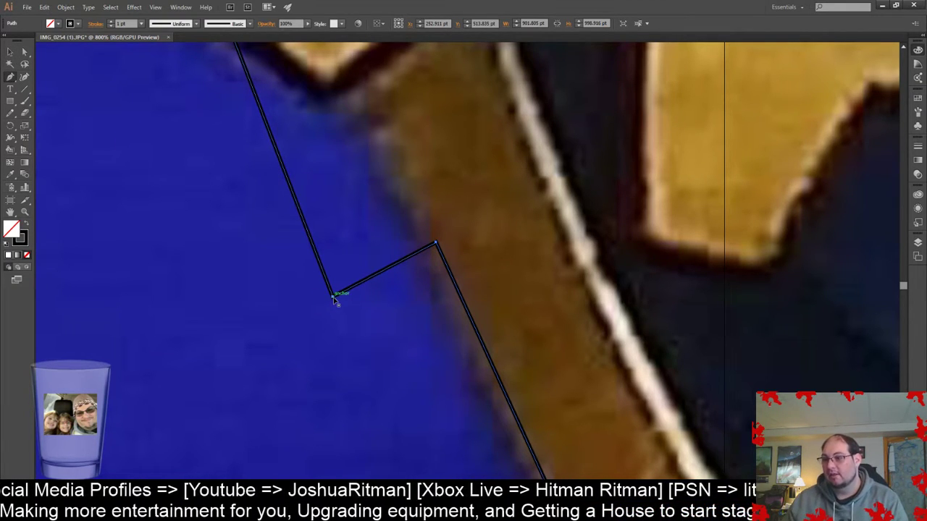
pyautogui.hotkey('ctrl', 'z')
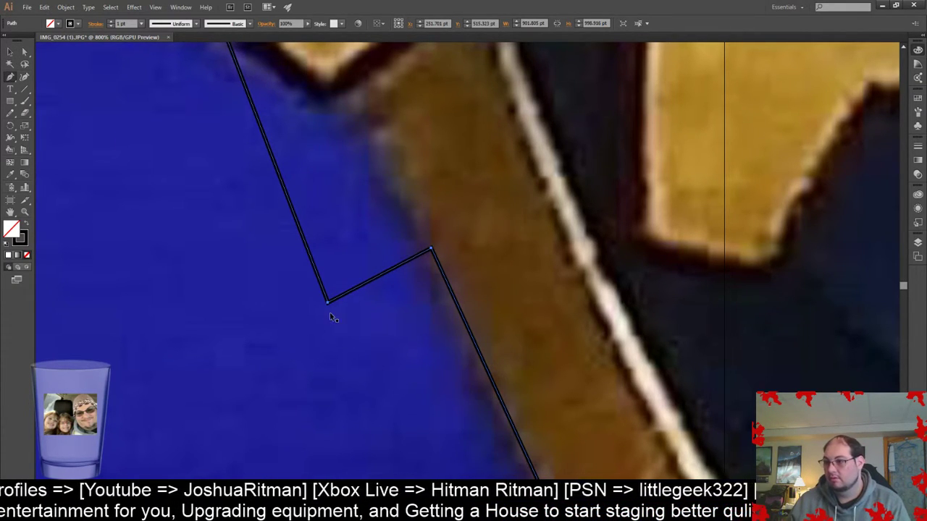
pyautogui.keyDown('ctrl'); pyautogui.moveTo(329, 307); pyautogui.dragTo(343, 275); pyautogui.keyUp('ctrl')
pyautogui.hotkey('ctrl', 'z')
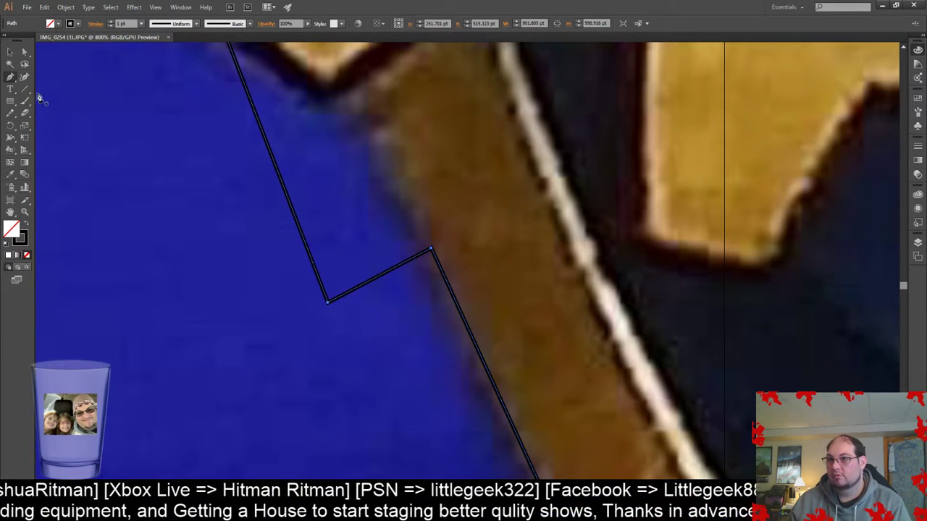
# - Delete the outer corner anchor point beside the brown rim and move the next anchor above toward the gear, to X about -140.4 pt
pyautogui.click(328, 306)
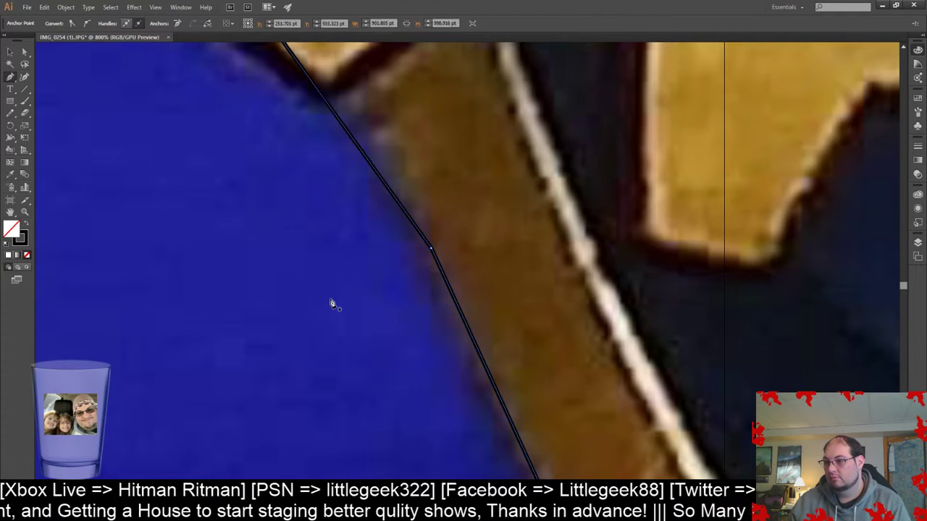
pyautogui.scroll(5, 368, 331)
pyautogui.scroll(5, 375, 357)
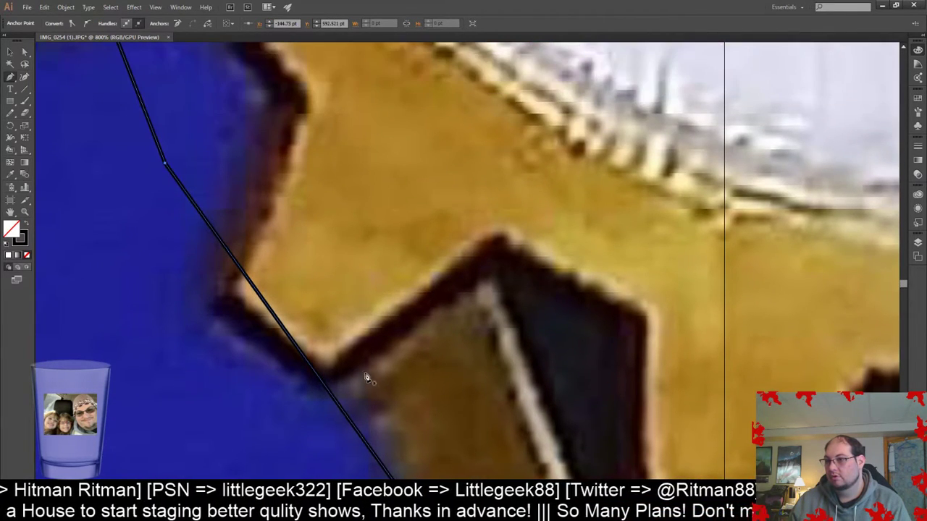
pyautogui.moveTo(165, 247); pyautogui.dragTo(205, 247)
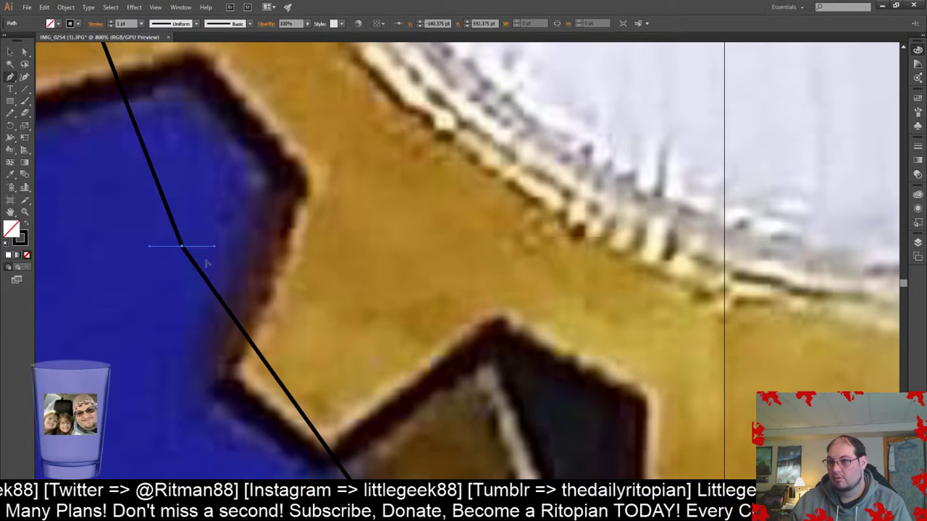
pyautogui.click(200, 269)
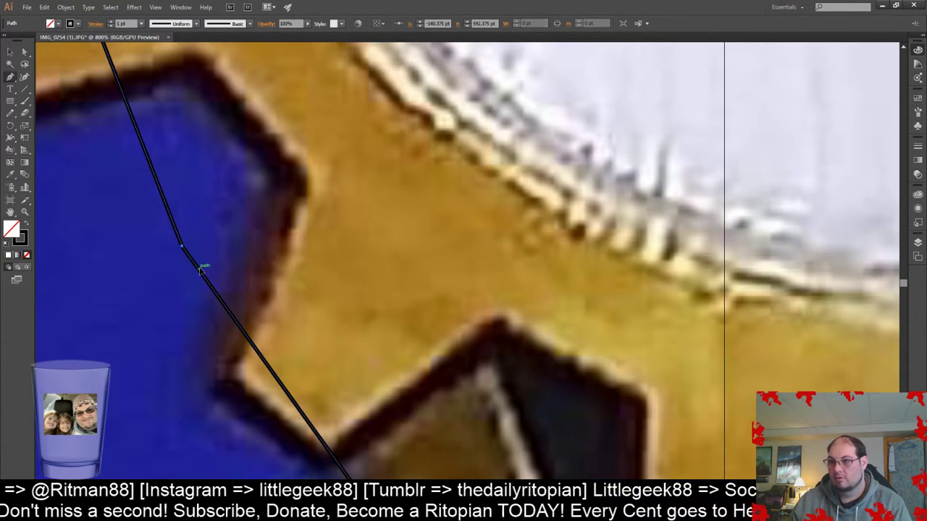
pyautogui.moveTo(181, 246); pyautogui.dragTo(230, 239)
pyautogui.hotkey('ctrl', 'z')
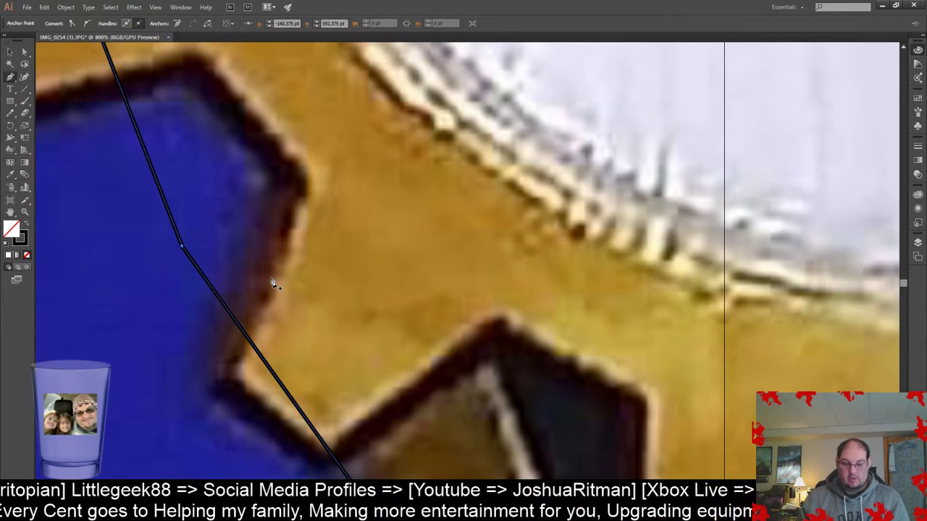
# - Apply a solid white fill to the closed shield outline
pyautogui.keyDown('alt'); pyautogui.scroll(-8, 304, 298); pyautogui.keyUp('alt')
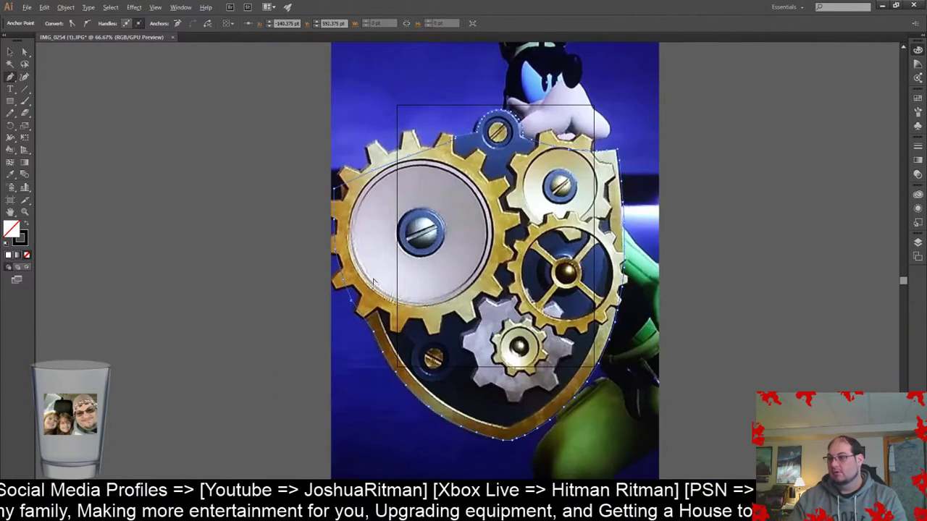
pyautogui.keyDown('alt'); pyautogui.scroll(2, 375, 281); pyautogui.keyUp('alt')
pyautogui.click(8, 256)
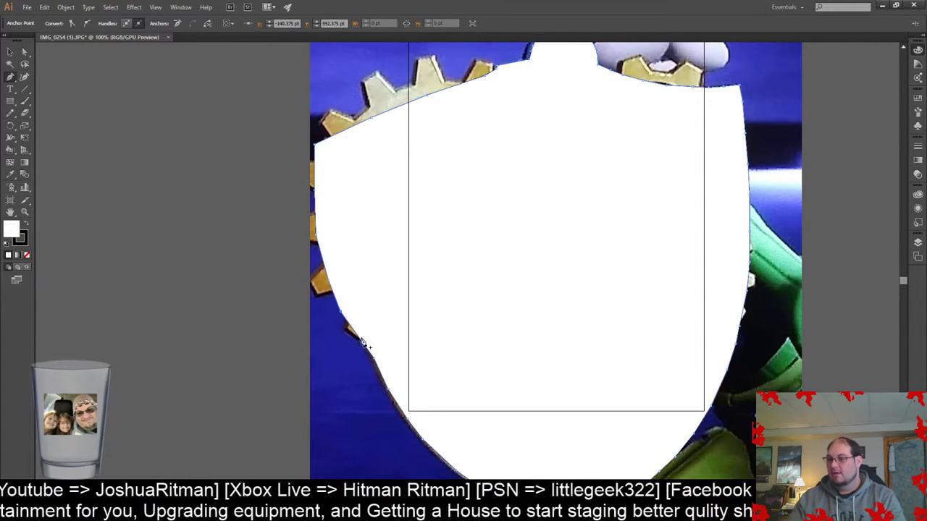
pyautogui.scroll(1, 331, 184)
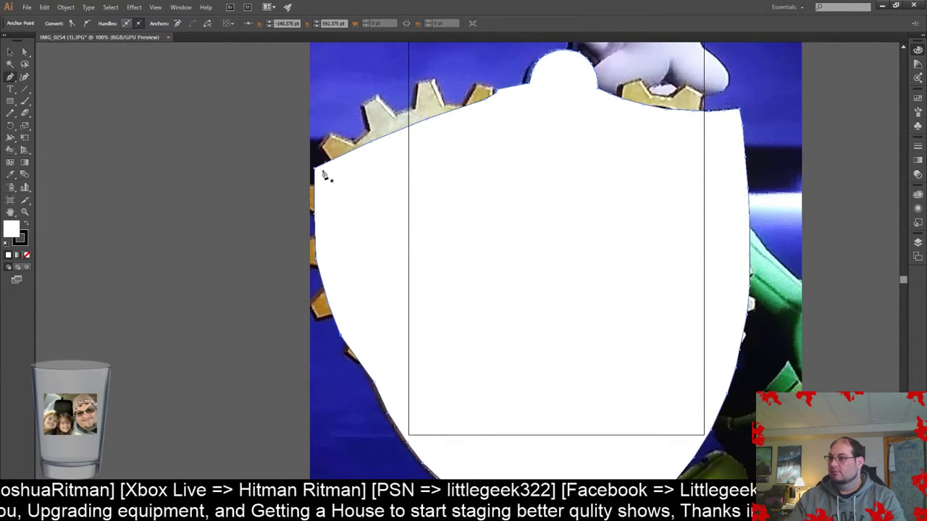
pyautogui.scroll(2, 503, 98)
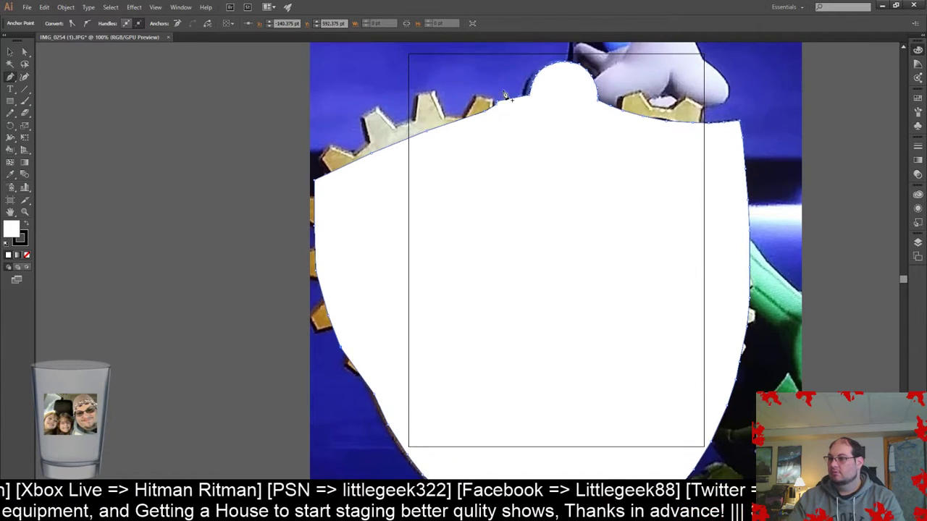
# - Delete the lower anchor point of the small kink beside the gear tooth next to the upper blue screw mount
pyautogui.keyDown('alt'); pyautogui.scroll(-5, 495, 119); pyautogui.keyUp('alt')
pyautogui.keyDown('alt'); pyautogui.scroll(7, 497, 121); pyautogui.keyUp('alt')
pyautogui.keyDown('alt'); pyautogui.scroll(4, 498, 126); pyautogui.keyUp('alt')
pyautogui.scroll(10, 489, 159)
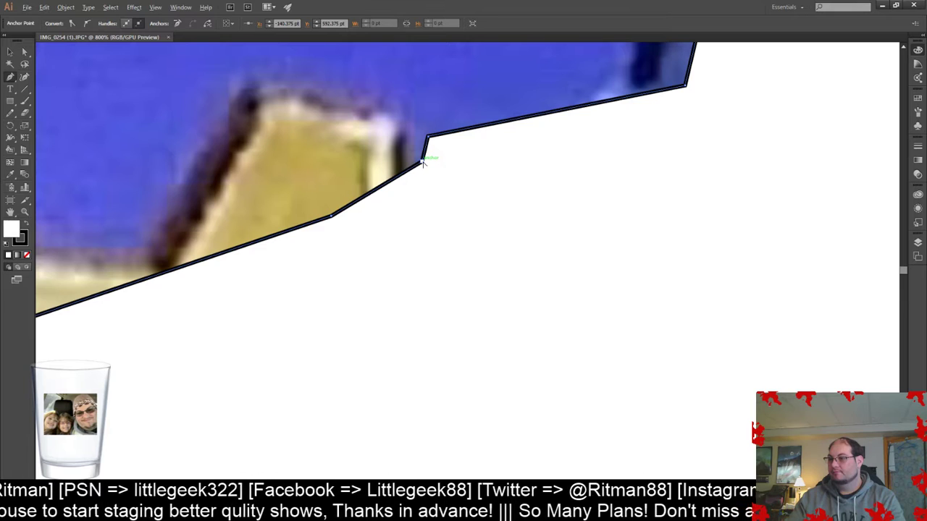
pyautogui.click(421, 164)
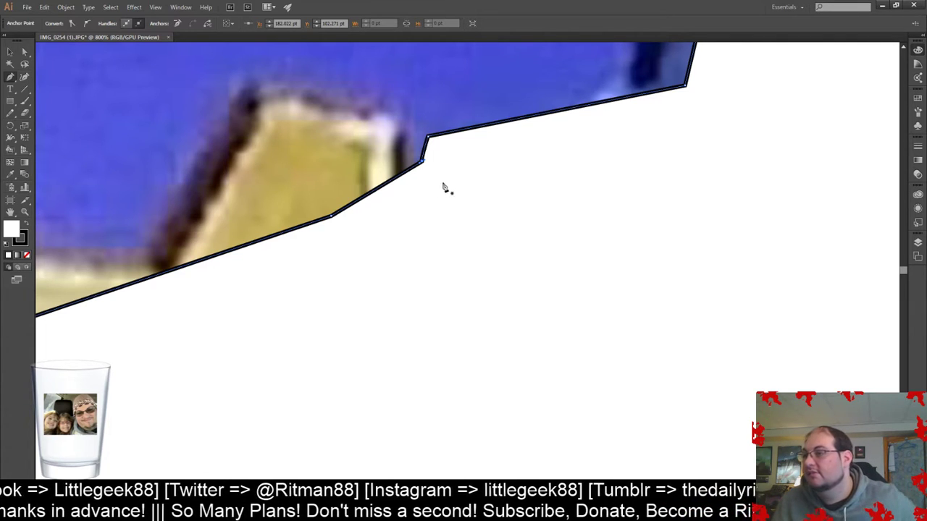
pyautogui.click(422, 165)
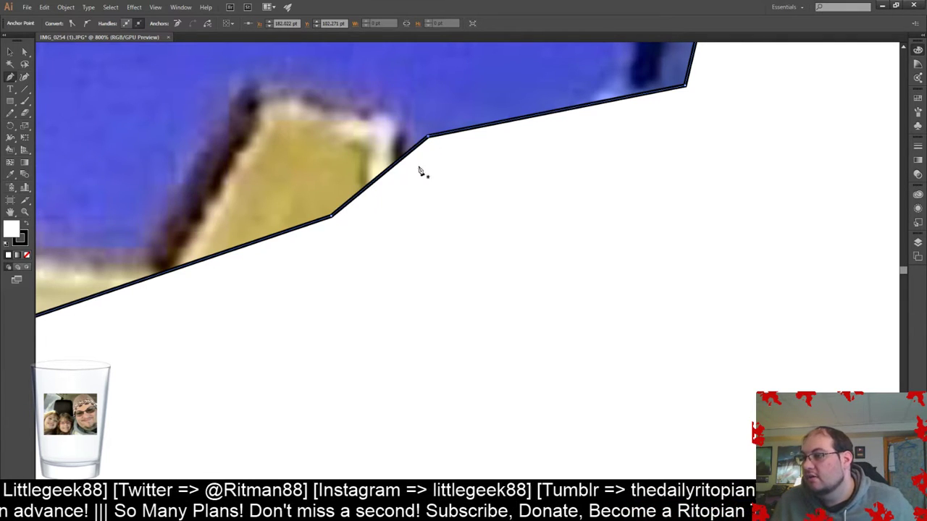
# - Delete the outline's next anchor point farther left, directly below the gear tooth beside the upper blue screw mount
pyautogui.click(333, 219)
pyautogui.scroll(2, 222, 236)
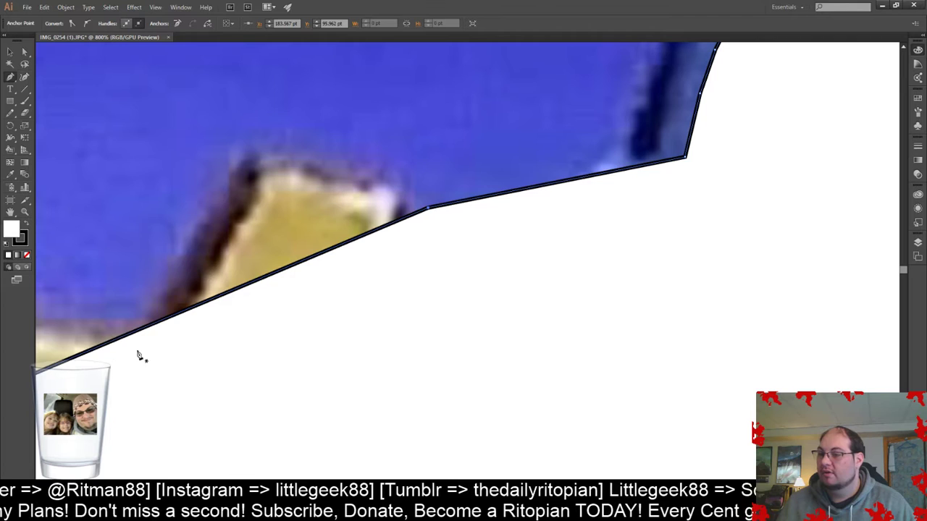
pyautogui.moveTo(461, 498); pyautogui.dragTo(452, 498)
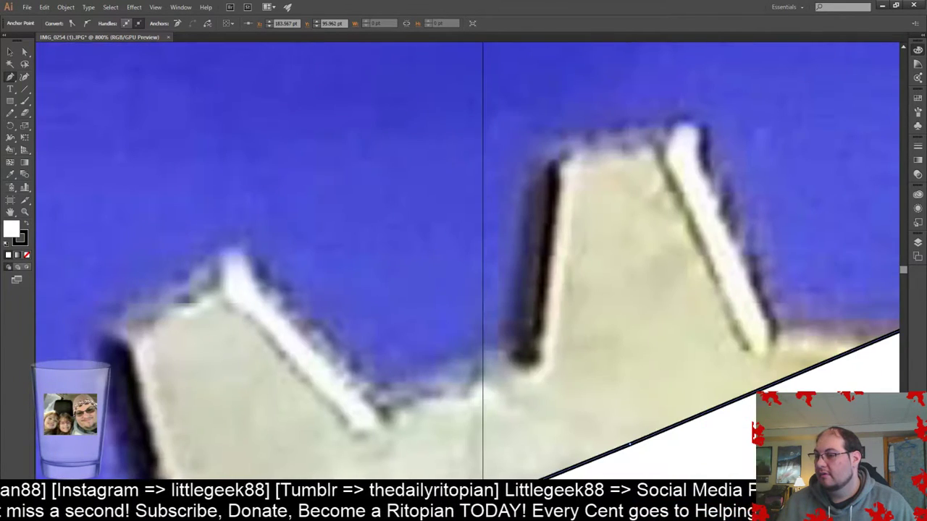
pyautogui.scroll(-6, 433, 390)
pyautogui.scroll(-4, 221, 361)
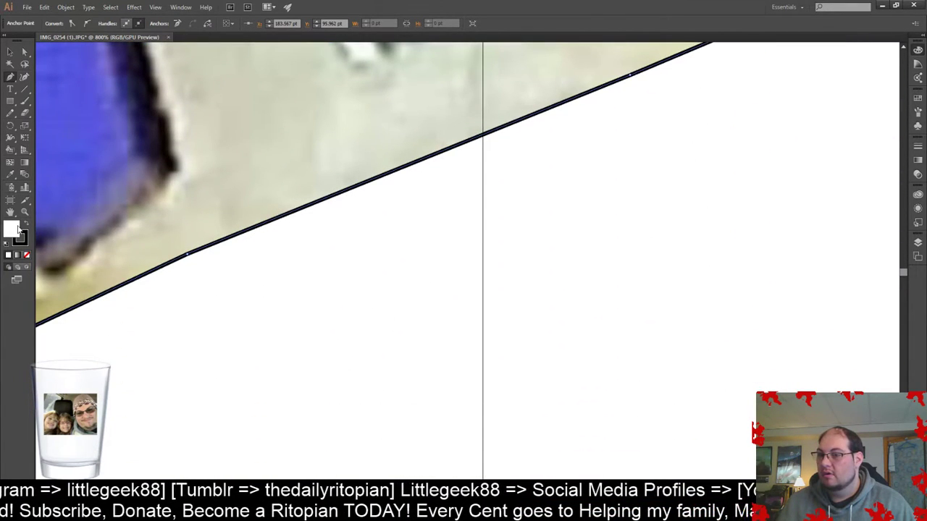
# - Move the filled shield slightly left and down, to X about 249.1 pt and Y about 517.2 pt
pyautogui.keyDown('alt'); pyautogui.scroll(-5, 222, 281); pyautogui.keyUp('alt')
pyautogui.moveTo(88, 272); pyautogui.dragTo(97, 273)
pyautogui.scroll(1, 354, 310)
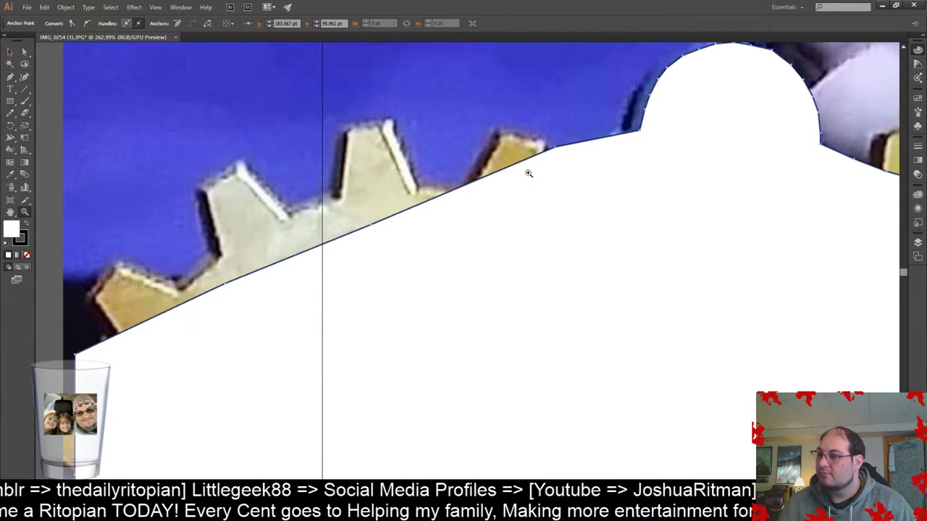
pyautogui.scroll(2, 190, 324)
pyautogui.scroll(-10, 192, 321)
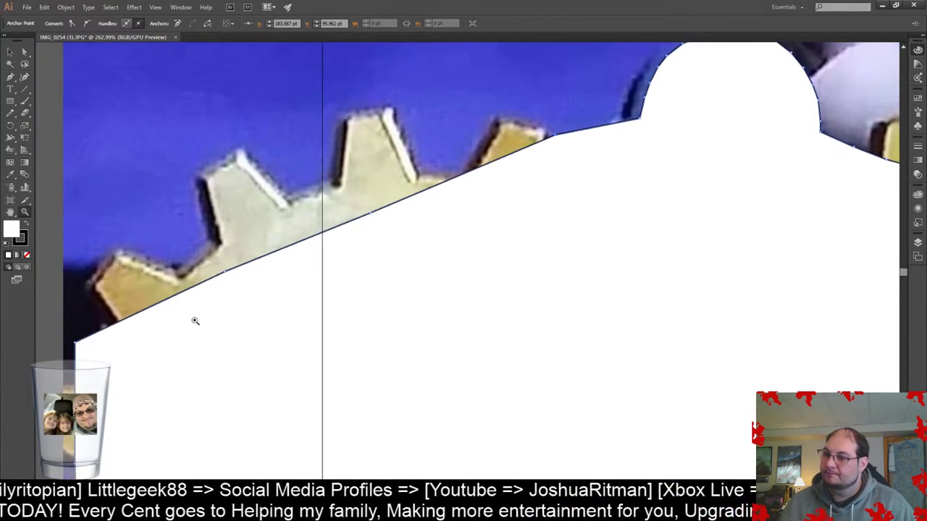
pyautogui.scroll(-8, 215, 319)
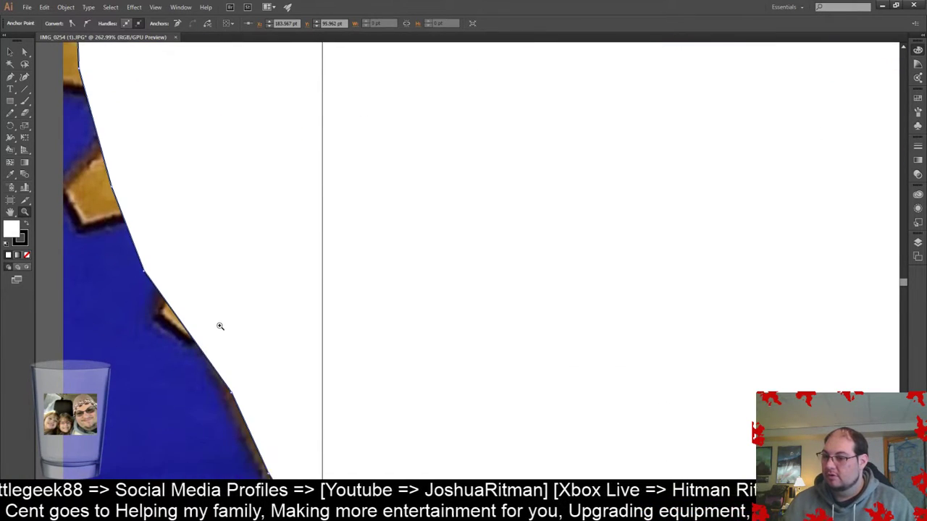
pyautogui.click(10, 54)
pyautogui.moveTo(145, 211)
pyautogui.mouseDown()
pyautogui.moveTo(166, 212)
pyautogui.moveTo(135, 214)
pyautogui.mouseUp()
pyautogui.scroll(5, 180, 265)
pyautogui.scroll(10, 227, 313)
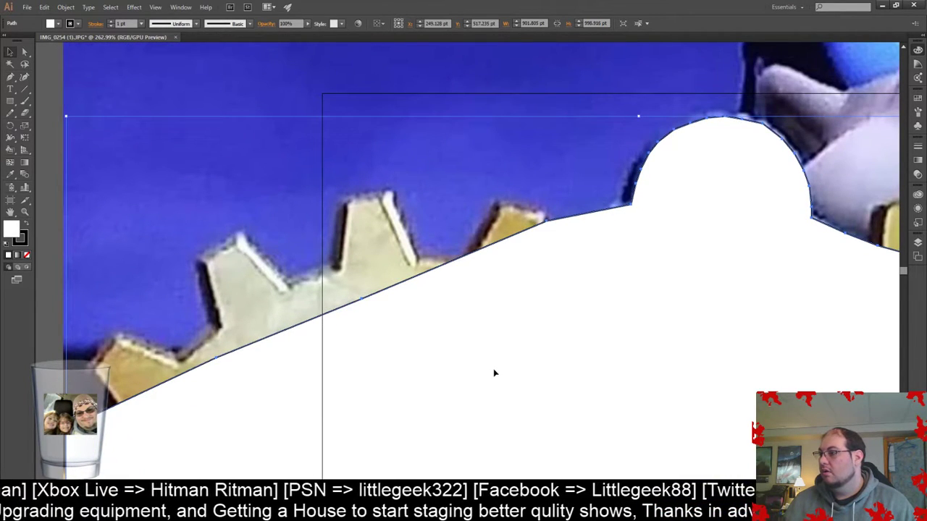
# - Examine the shield's left edge and overall silhouette against the gear teeth in the photo
pyautogui.scroll(-4, 441, 364)
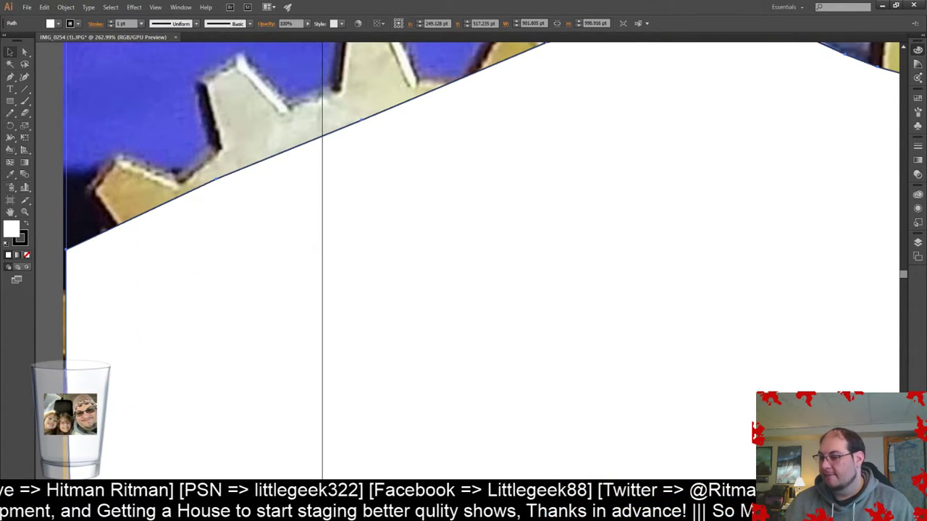
pyautogui.keyDown('ctrl'); pyautogui.hscroll(-5, 234, 387); pyautogui.keyUp('ctrl')
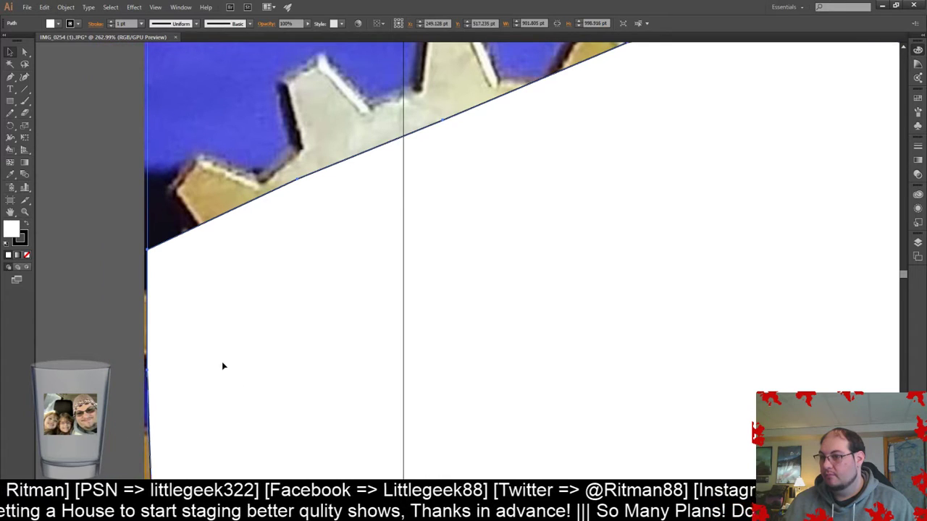
pyautogui.click(24, 211)
pyautogui.moveTo(329, 275); pyautogui.dragTo(290, 280)
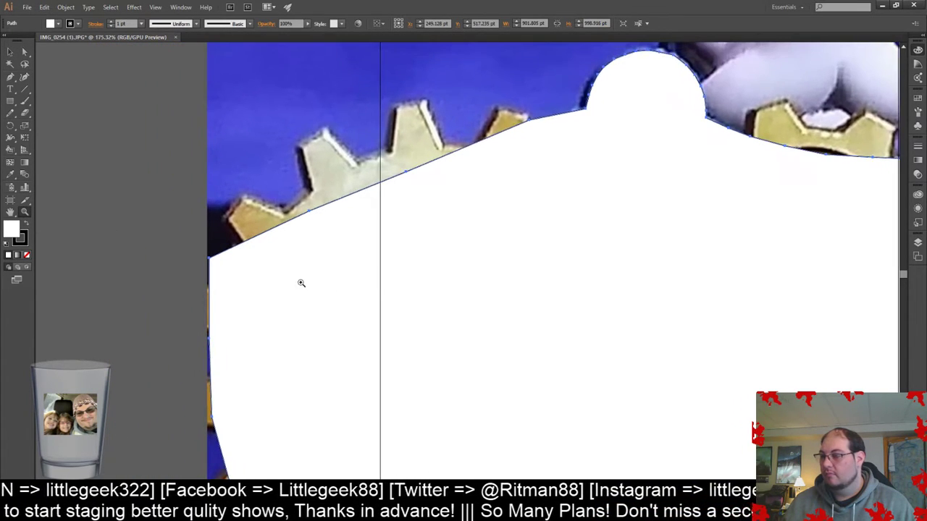
pyautogui.scroll(-15, 369, 298)
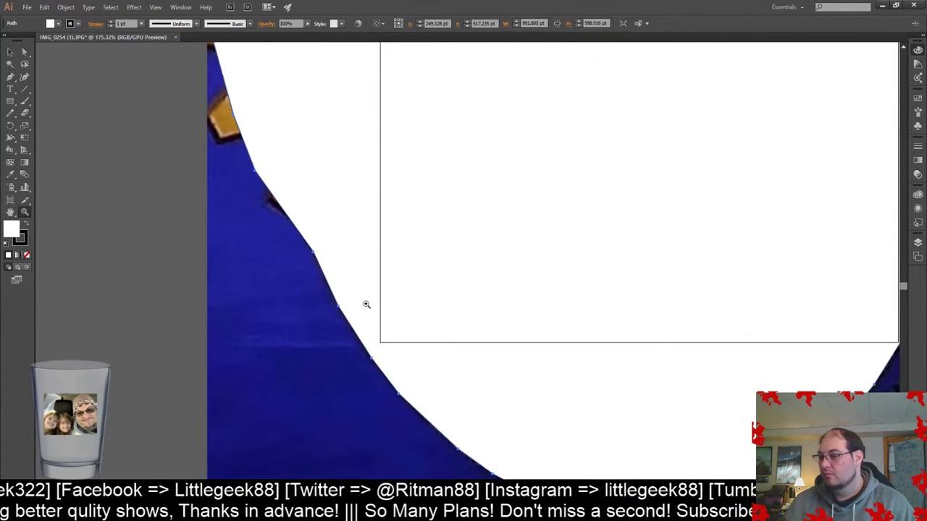
pyautogui.scroll(3, 367, 306)
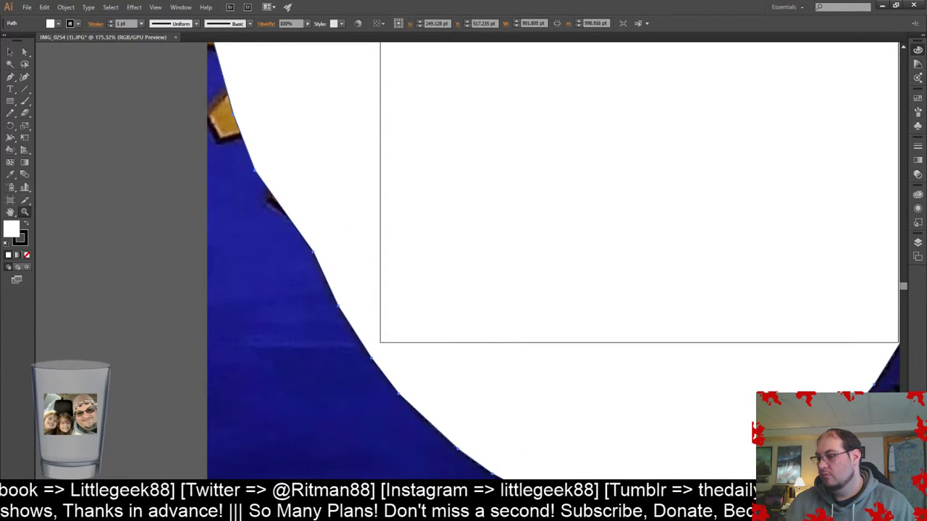
pyautogui.hscroll(-4, 320, 435)
pyautogui.click(27, 214)
pyautogui.moveTo(640, 300); pyautogui.dragTo(551, 290)
pyautogui.scroll(3, 653, 287)
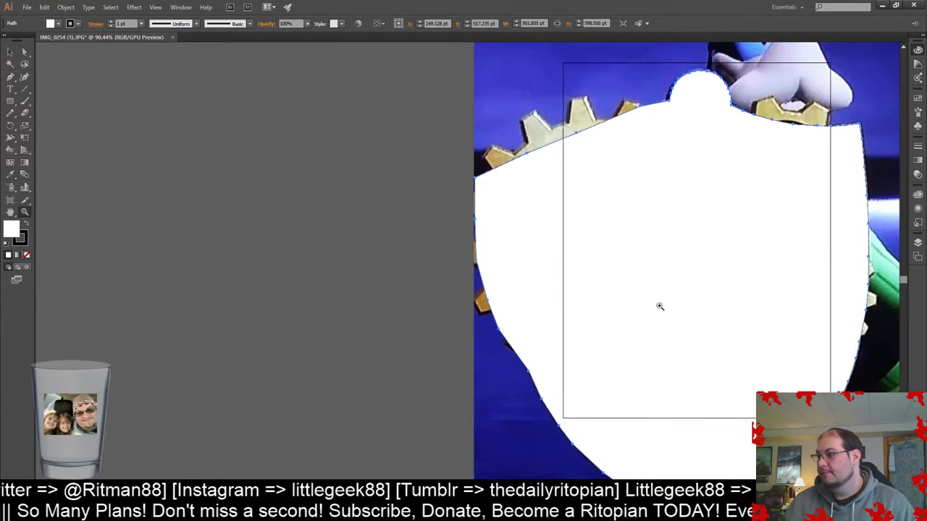
pyautogui.scroll(-1, 882, 217)
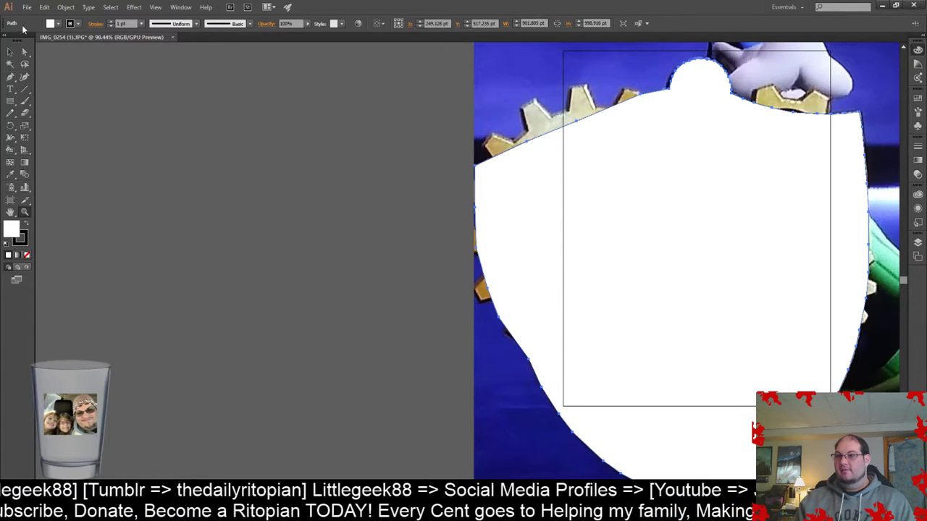
# - Try to select and adjust the anchor point on the shield's lower-left edge, near X -78.4 pt, Y 687.8 pt
pyautogui.click(25, 55)
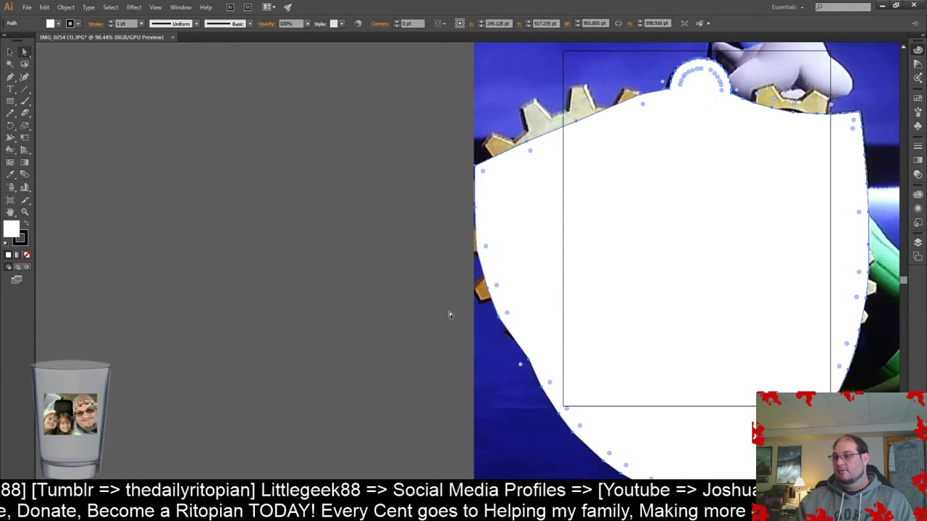
pyautogui.click(530, 362)
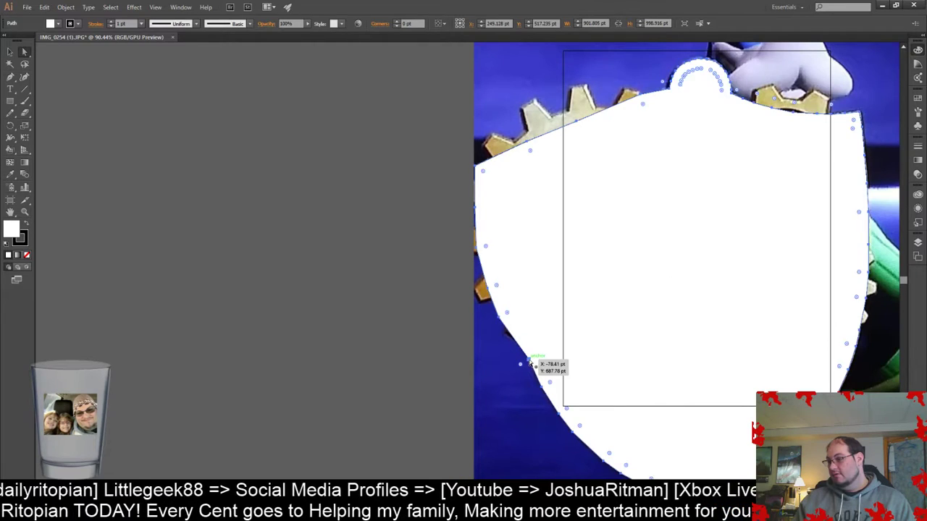
pyautogui.scroll(-3, 518, 342)
pyautogui.scroll(1, 518, 342)
pyautogui.moveTo(521, 277); pyautogui.dragTo(508, 318)
pyautogui.scroll(3, 569, 267)
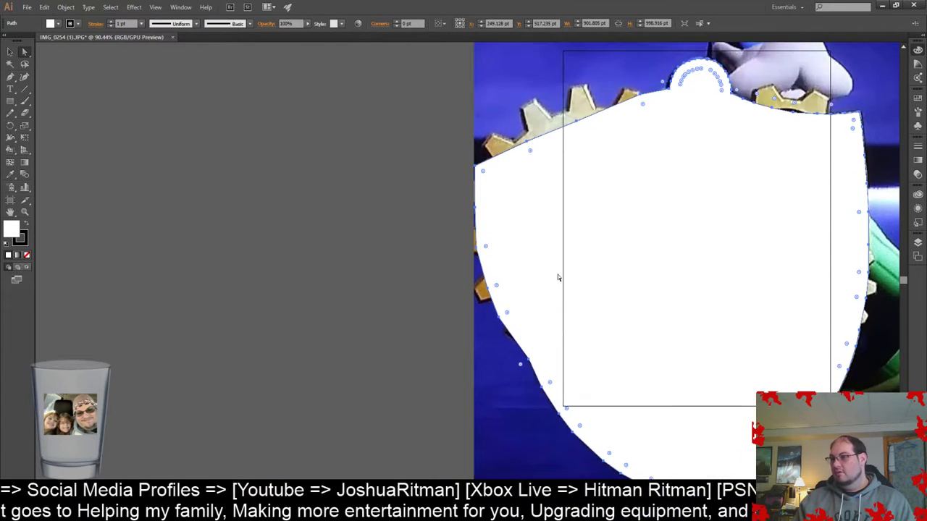
# - Shift the whole shield until its upper-left corner meets the photo's left edge at X -204 pt
pyautogui.click(11, 55)
pyautogui.click(10, 54)
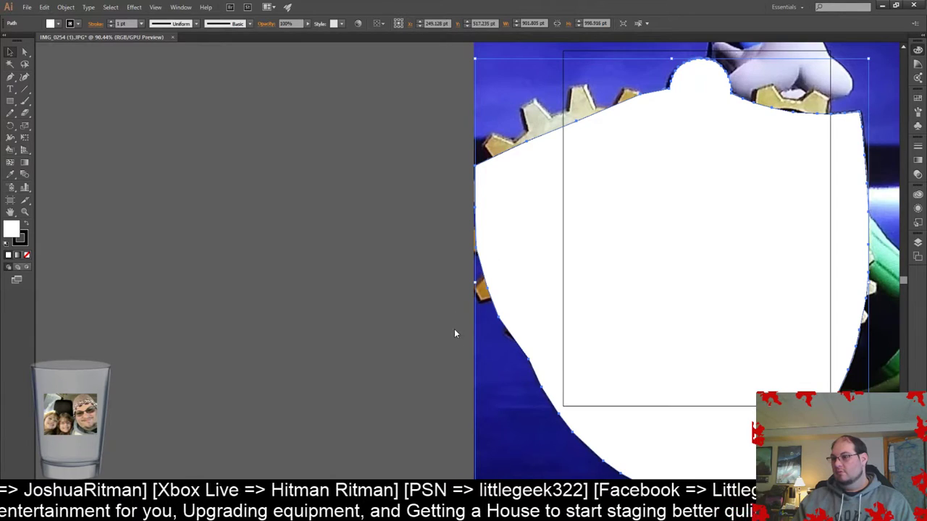
pyautogui.moveTo(520, 342); pyautogui.dragTo(517, 343)
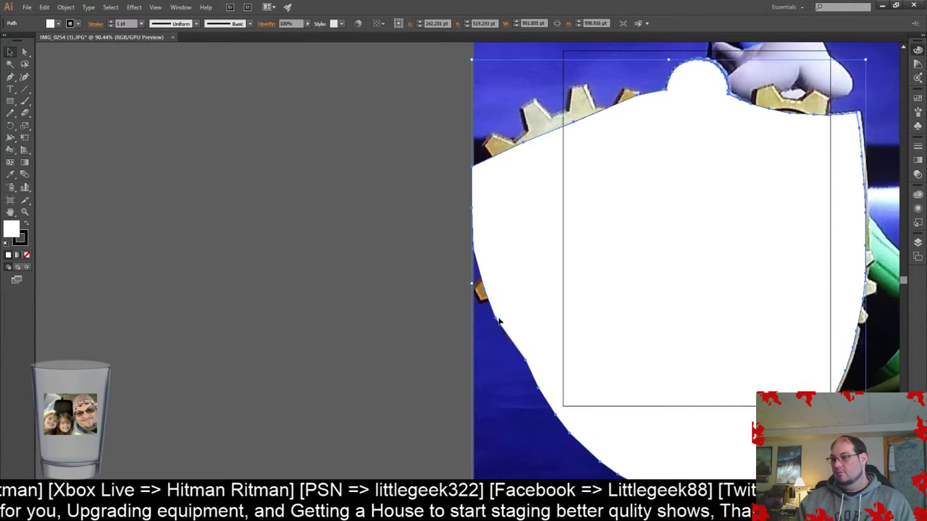
pyautogui.scroll(2, 499, 323)
pyautogui.moveTo(687, 106); pyautogui.dragTo(689, 106)
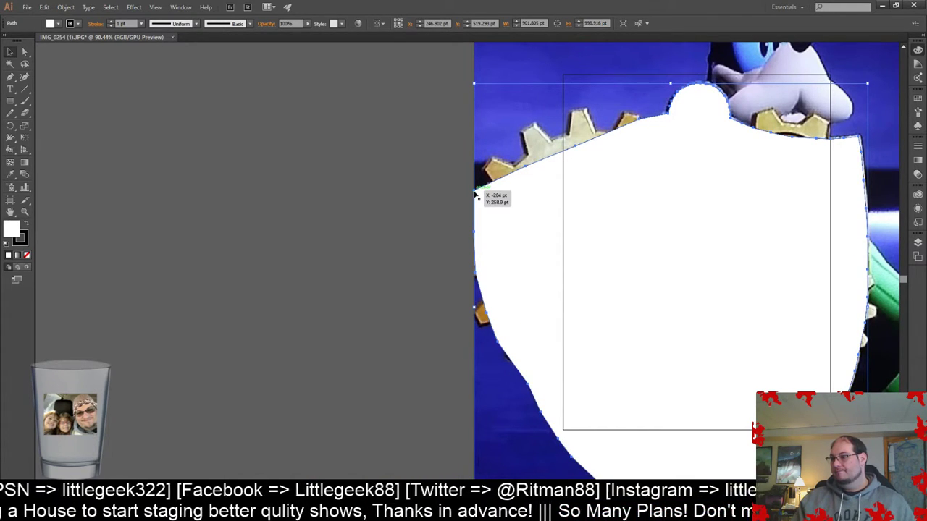
pyautogui.press('a')
pyautogui.press('v')
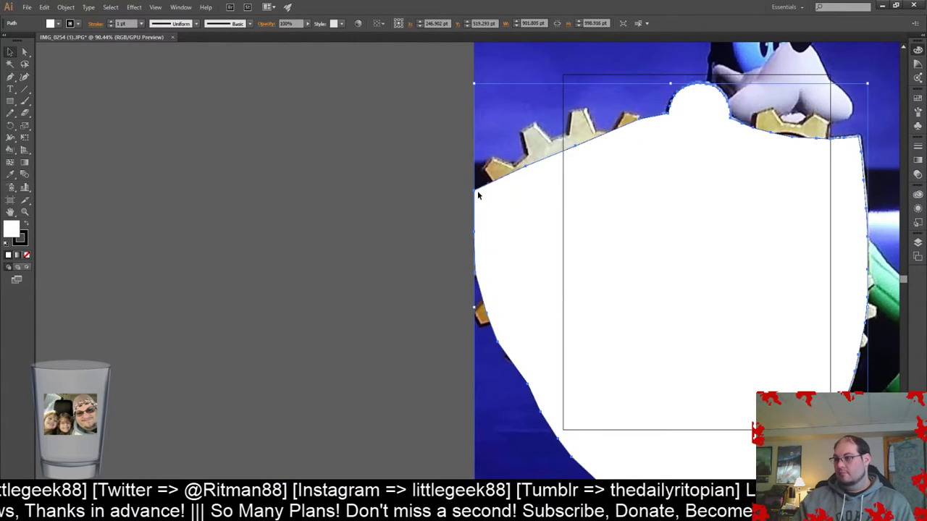
# - Try moving the shield together with the photo from the shield's upper-left corner, and undo this and the two preceding shield moves
pyautogui.keyDown('shift'); pyautogui.moveTo(474, 189); pyautogui.dragTo(476, 192); pyautogui.keyUp('shift')
pyautogui.keyDown('alt'); pyautogui.scroll(-3, 485, 191); pyautogui.keyUp('alt')
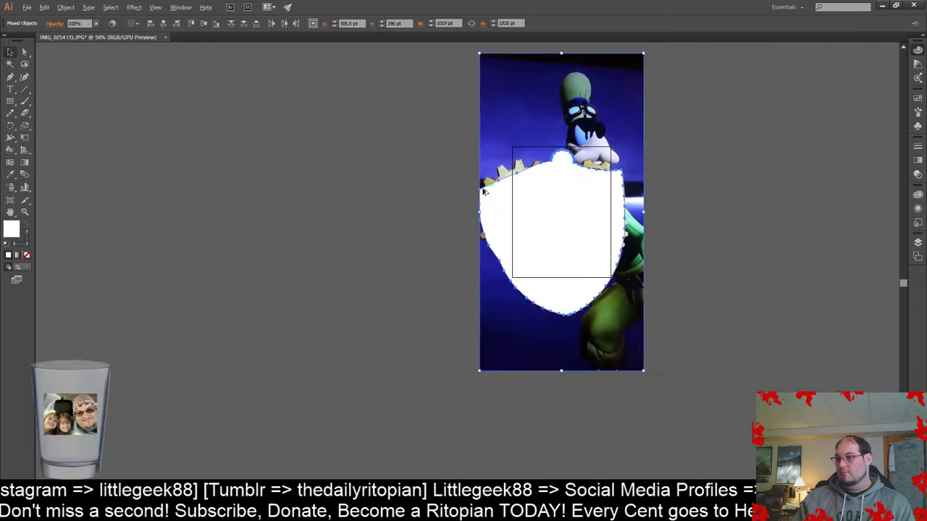
pyautogui.keyDown('alt'); pyautogui.scroll(11, 486, 191); pyautogui.keyUp('alt')
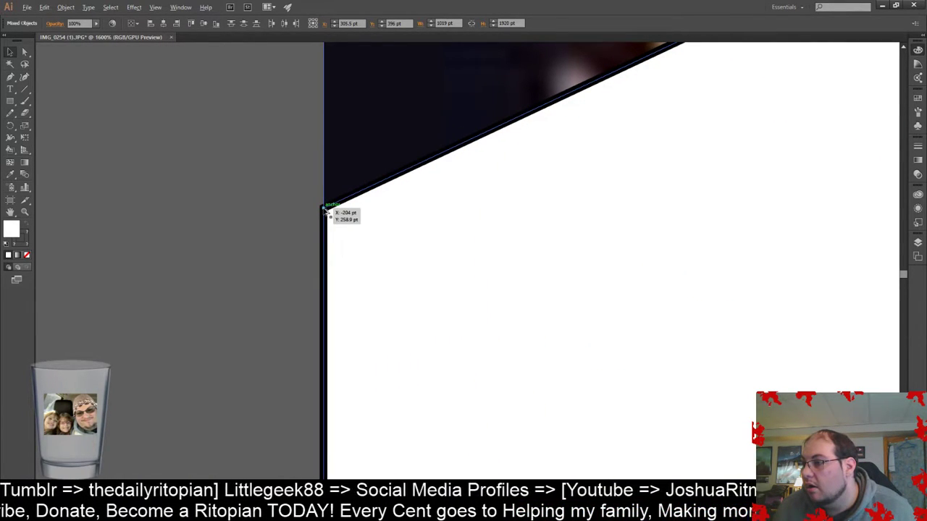
pyautogui.moveTo(323, 210); pyautogui.dragTo(334, 213)
pyautogui.hotkey('ctrl', 'z')
pyautogui.hotkey('ctrl', 'z')
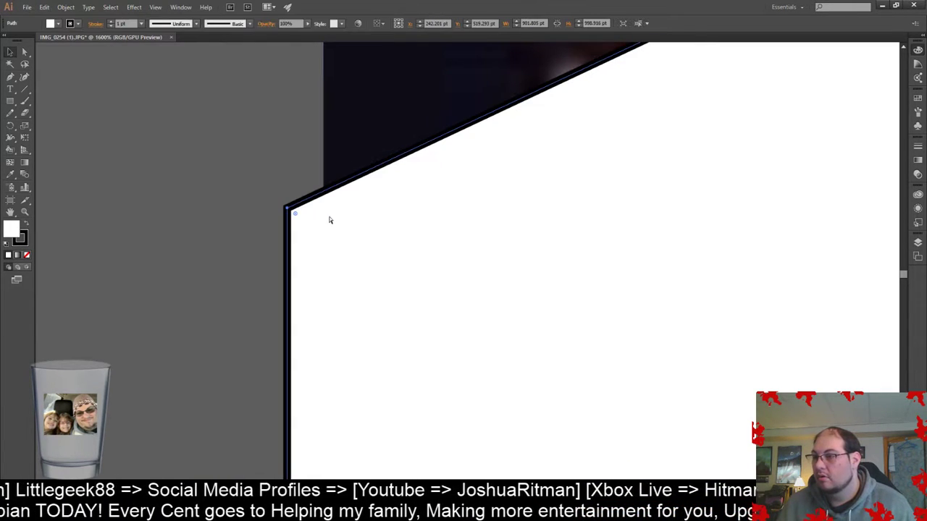
pyautogui.hotkey('ctrl', 'z')
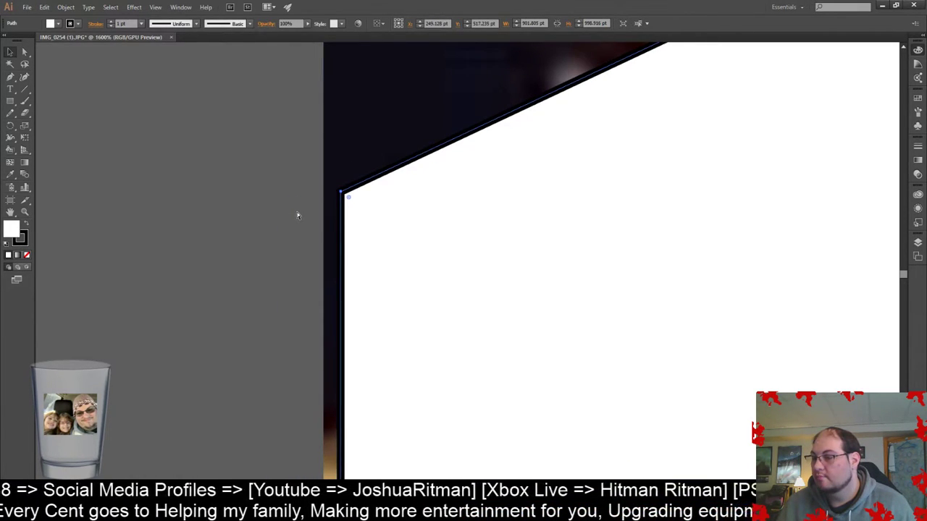
# - Move the shield right and slightly down from its upper-left corner, to X about 255.9 pt and Y about 519.8 pt
pyautogui.press('p')
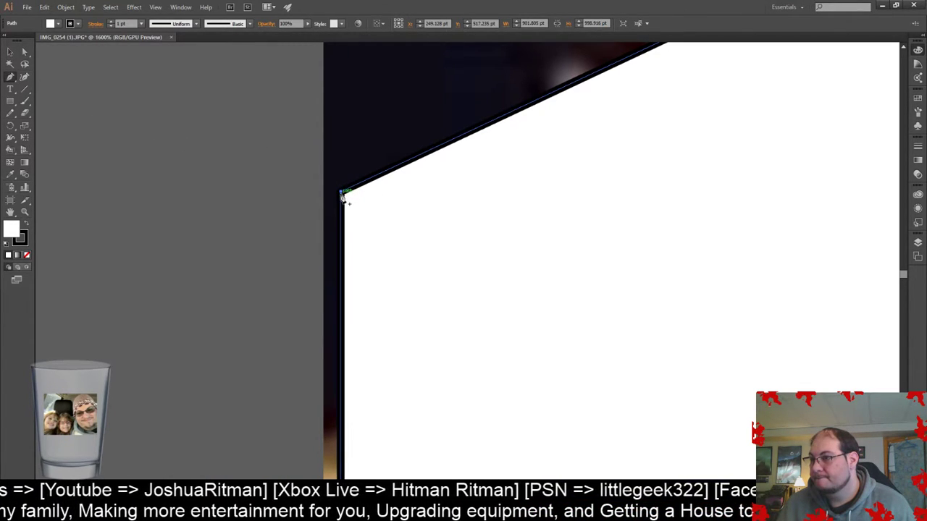
pyautogui.click(343, 194)
pyautogui.keyDown('ctrl'); pyautogui.moveTo(343, 195); pyautogui.dragTo(396, 215); pyautogui.keyUp('ctrl')
pyautogui.scroll(4, 510, 313)
pyautogui.scroll(1, 517, 321)
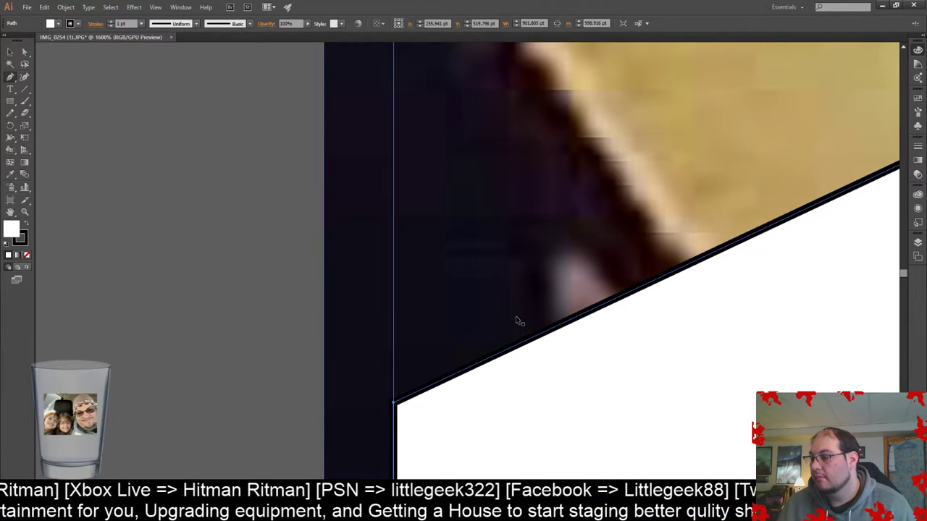
pyautogui.keyDown('alt'); pyautogui.scroll(3, 517, 319); pyautogui.keyUp('alt')
pyautogui.keyDown('alt'); pyautogui.scroll(-7, 517, 319); pyautogui.keyUp('alt')
pyautogui.keyDown('alt'); pyautogui.scroll(-8, 518, 319); pyautogui.keyUp('alt')
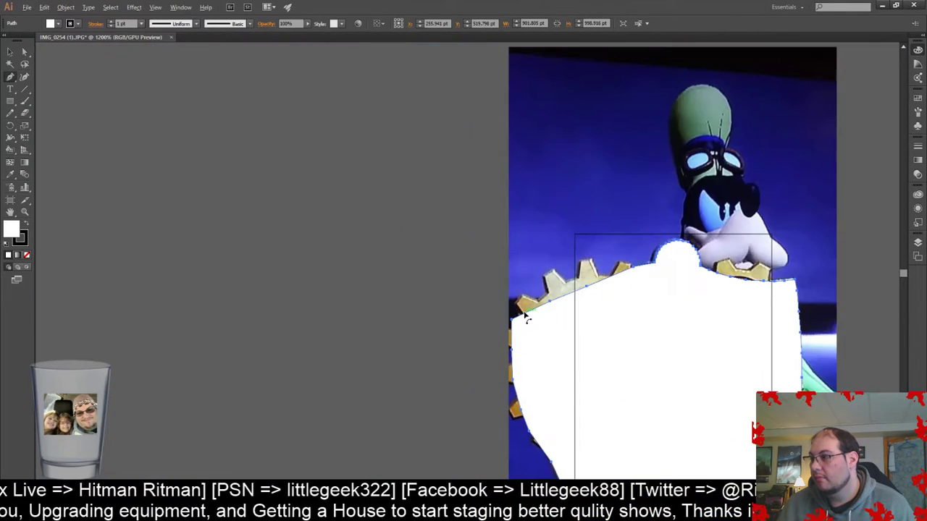
# - Try to curve the outline at the anchor point between the two lower-left gear teeth, and undo the curve
pyautogui.scroll(1, 522, 319)
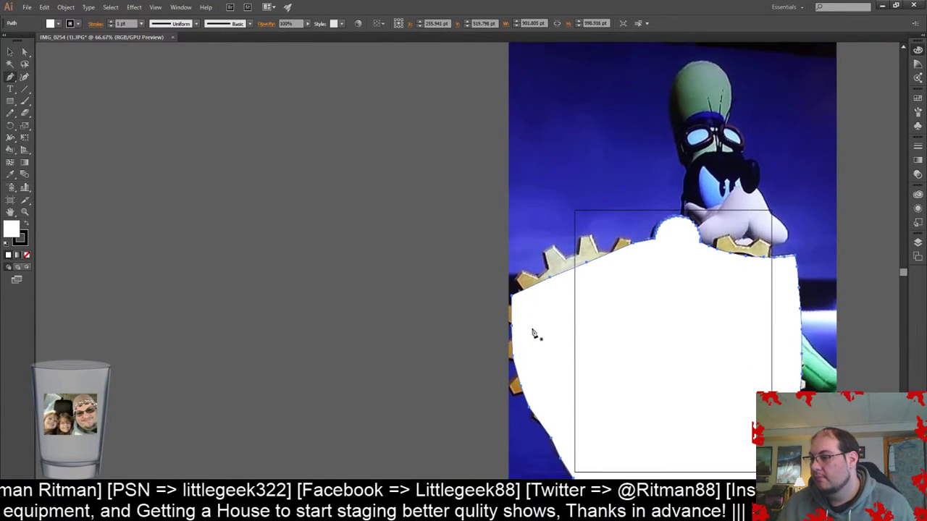
pyautogui.keyDown('alt'); pyautogui.scroll(-2, 536, 304); pyautogui.keyUp('alt')
pyautogui.keyDown('alt'); pyautogui.scroll(4, 578, 311); pyautogui.keyUp('alt')
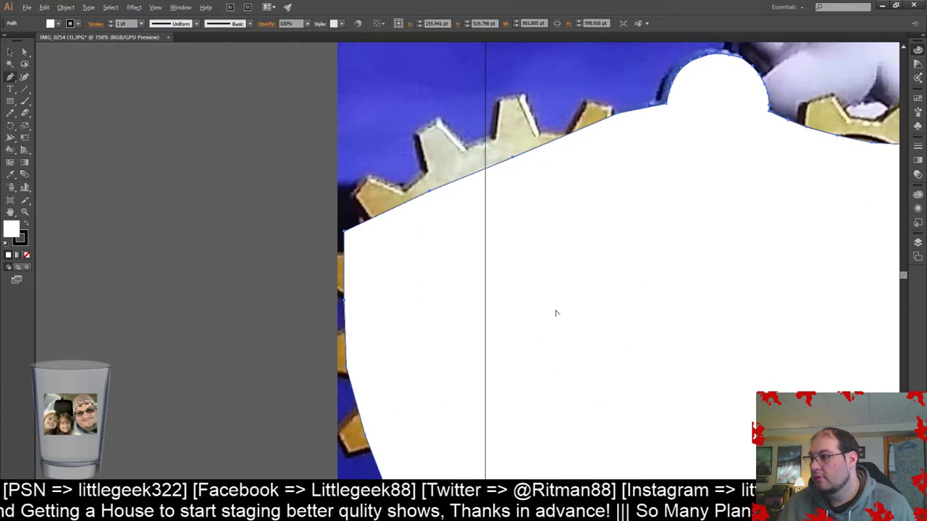
pyautogui.scroll(-4, 456, 326)
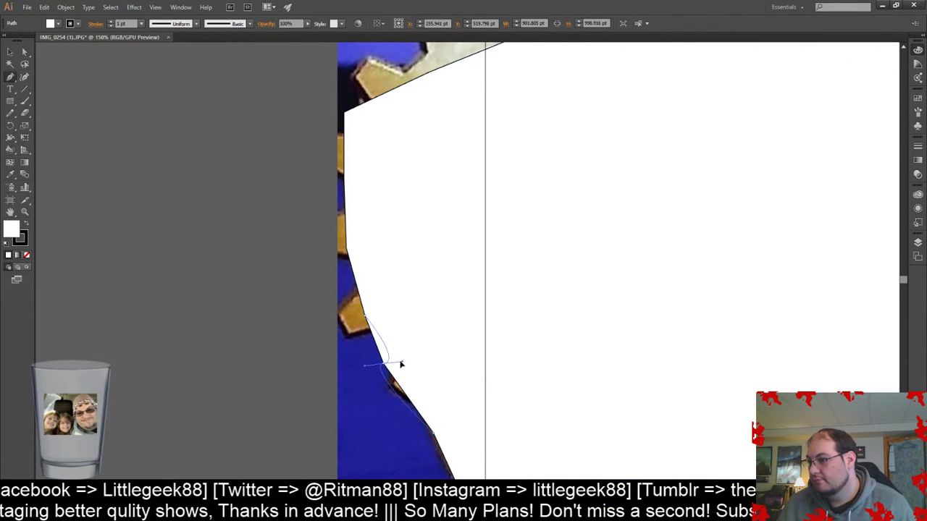
pyautogui.click(384, 368)
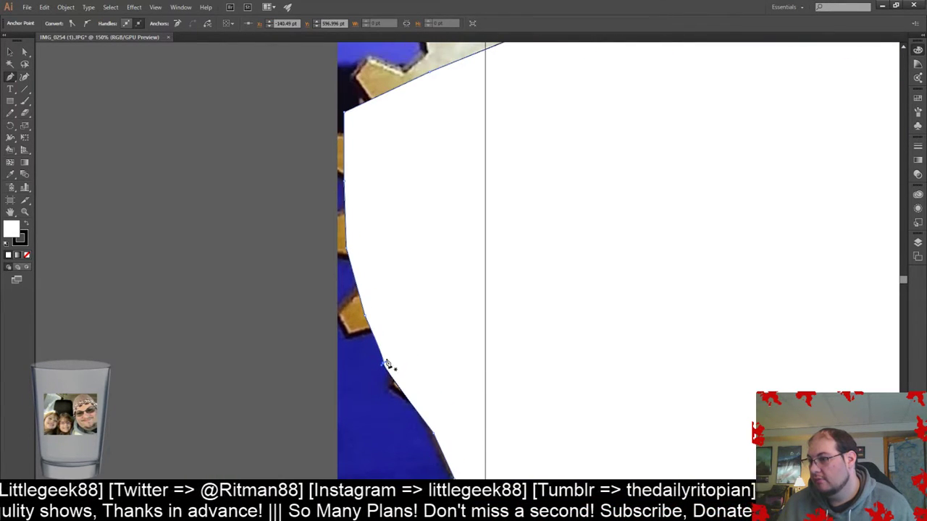
pyautogui.keyDown('alt'); pyautogui.scroll(5, 386, 368); pyautogui.keyUp('alt')
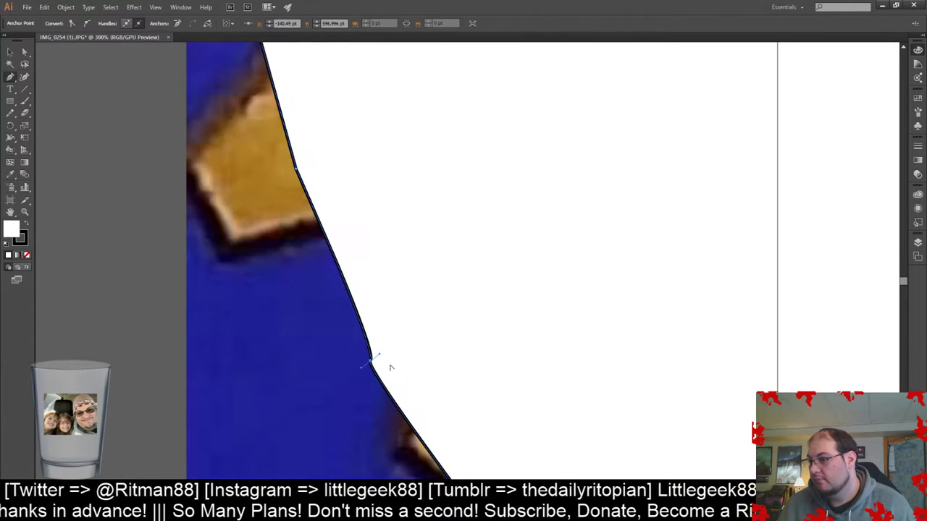
pyautogui.hotkey('ctrl', 'z')
# - Delete the anchor point between the two lower-left gear teeth to straighten that stretch of the outline
pyautogui.keyDown('alt'); pyautogui.moveTo(370, 361); pyautogui.dragTo(396, 359); pyautogui.keyUp('alt')
pyautogui.hotkey('ctrl', 'z')
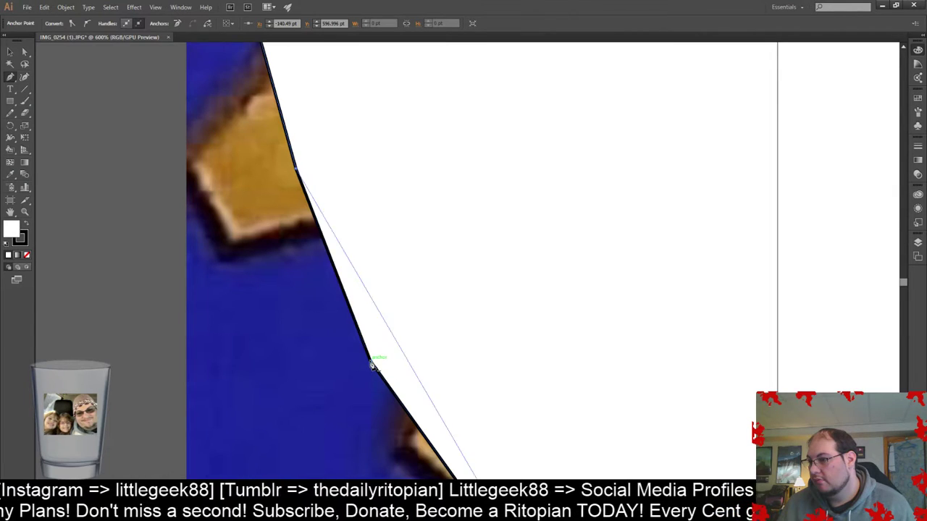
pyautogui.scroll(-5, 395, 375)
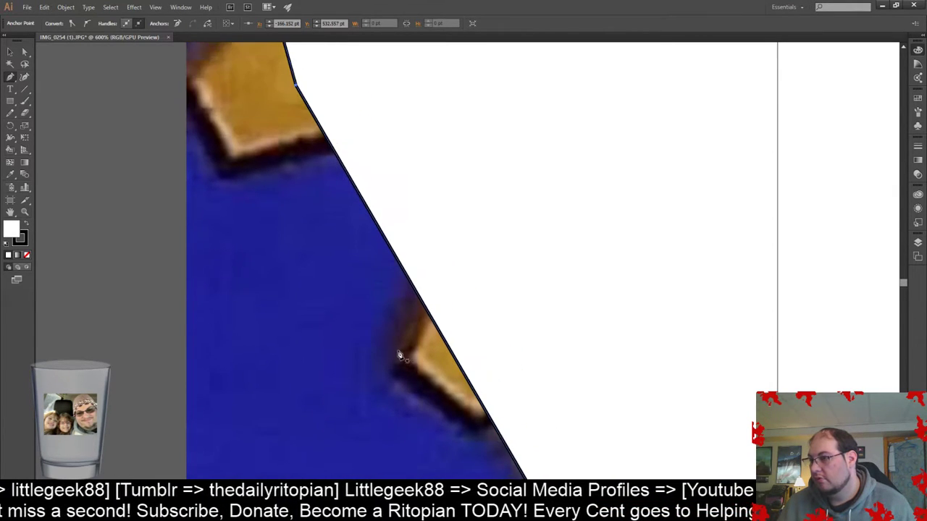
# - Try to curve the outline with the Pen tool at the lower anchor point on the shield's left side, and undo it
pyautogui.scroll(5, 401, 355)
pyautogui.keyDown('alt'); pyautogui.scroll(5, 448, 242); pyautogui.keyUp('alt')
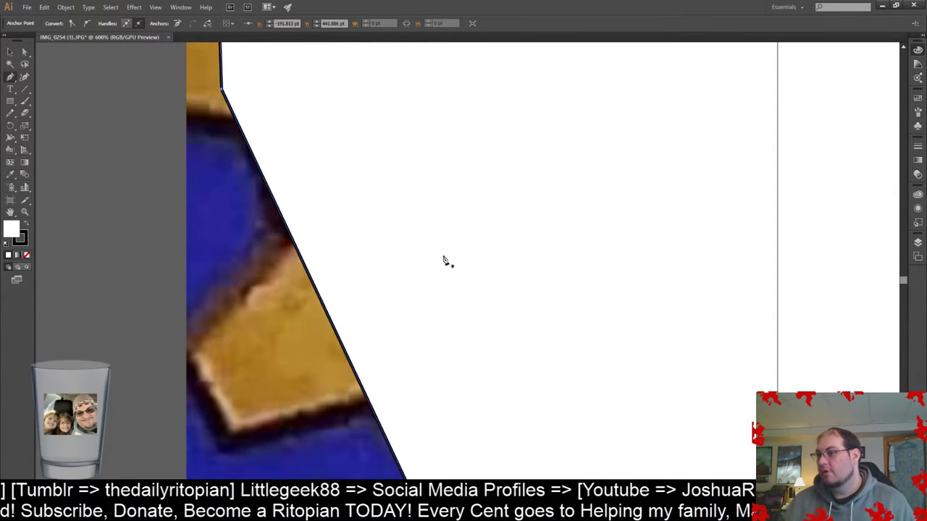
pyautogui.keyDown('alt'); pyautogui.scroll(-5, 457, 237); pyautogui.keyUp('alt')
pyautogui.keyDown('alt'); pyautogui.scroll(4, 464, 253); pyautogui.keyUp('alt')
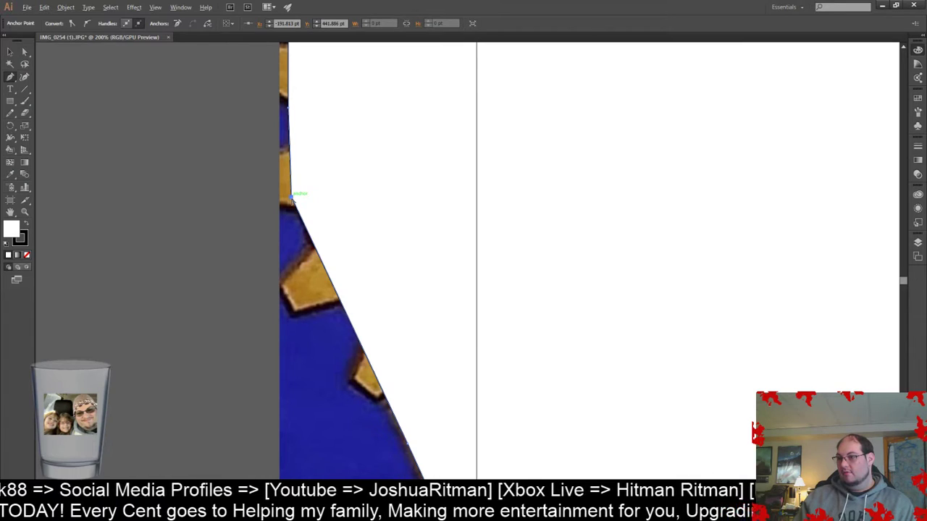
pyautogui.moveTo(296, 201); pyautogui.dragTo(862, 264)
pyautogui.scroll(-5, 615, 284)
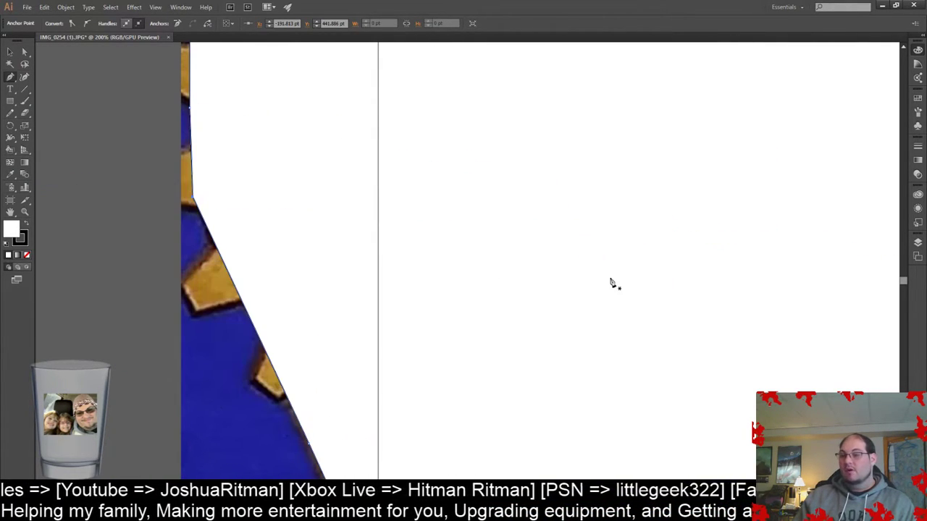
pyautogui.click(15, 78)
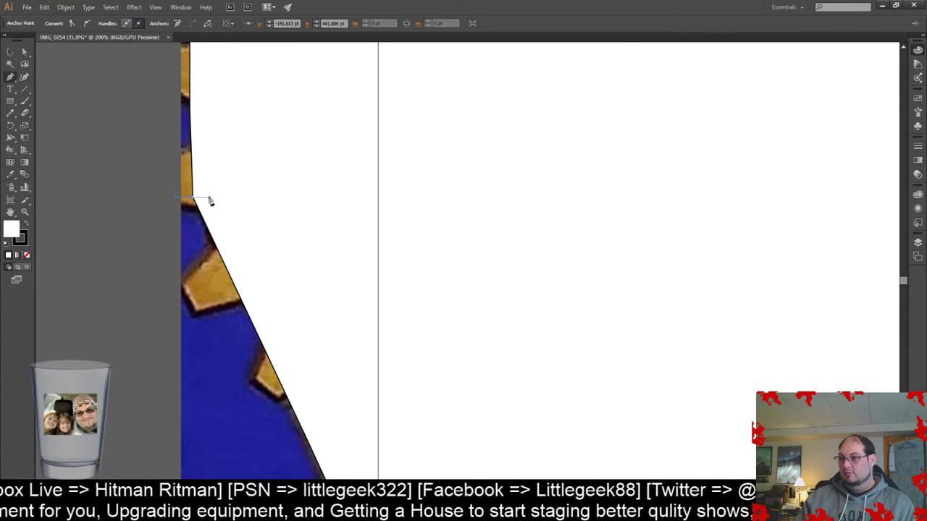
pyautogui.scroll(-2, 194, 199)
pyautogui.scroll(4, 196, 202)
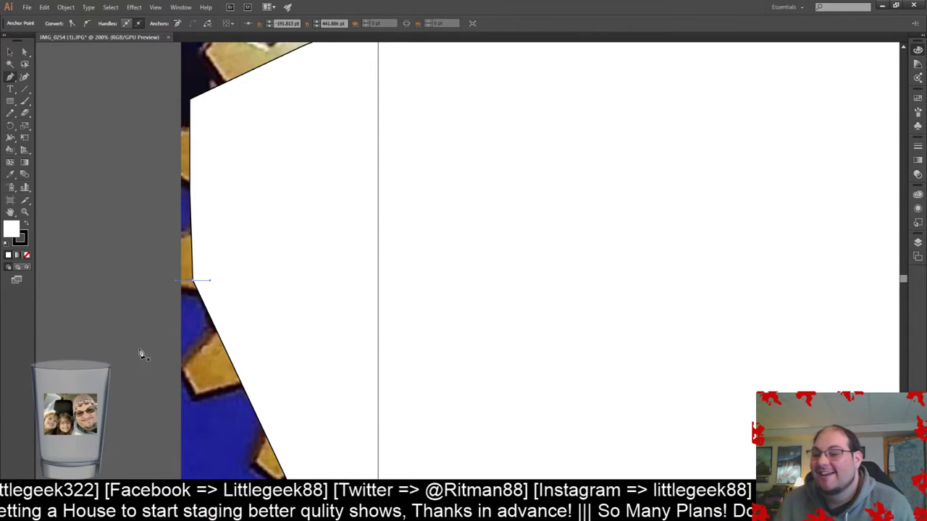
pyautogui.click(192, 281)
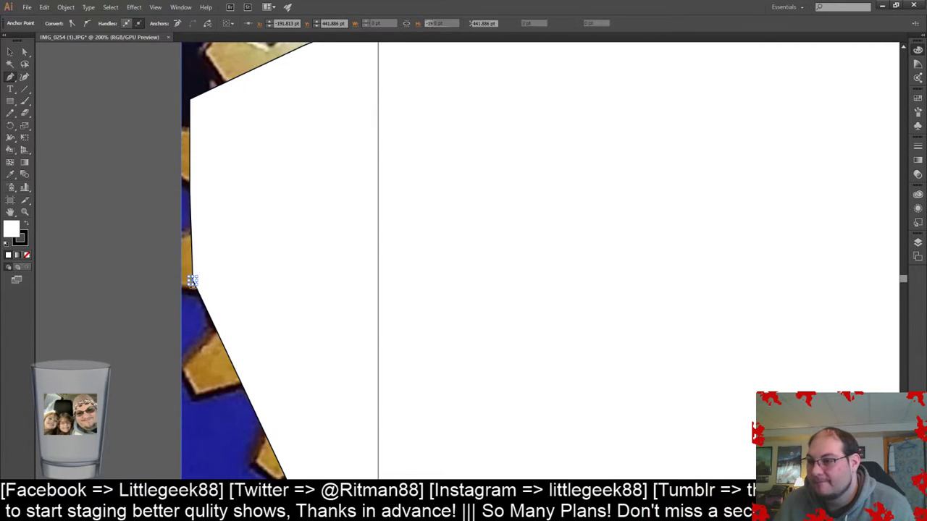
pyautogui.scroll(3, 203, 298)
pyautogui.keyDown('ctrl'); pyautogui.click(115, 240); pyautogui.keyUp('ctrl')
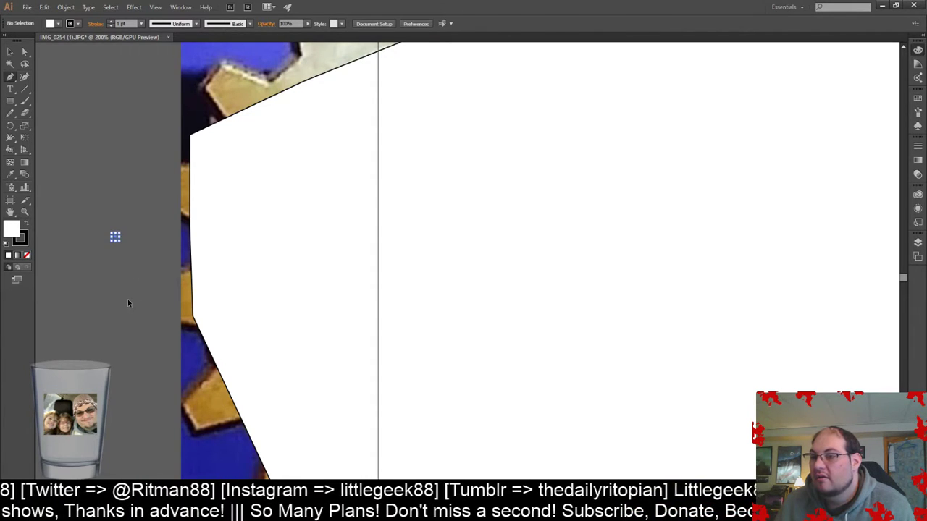
pyautogui.hotkey('ctrl', 'z')
pyautogui.hotkey('ctrl', 'z')
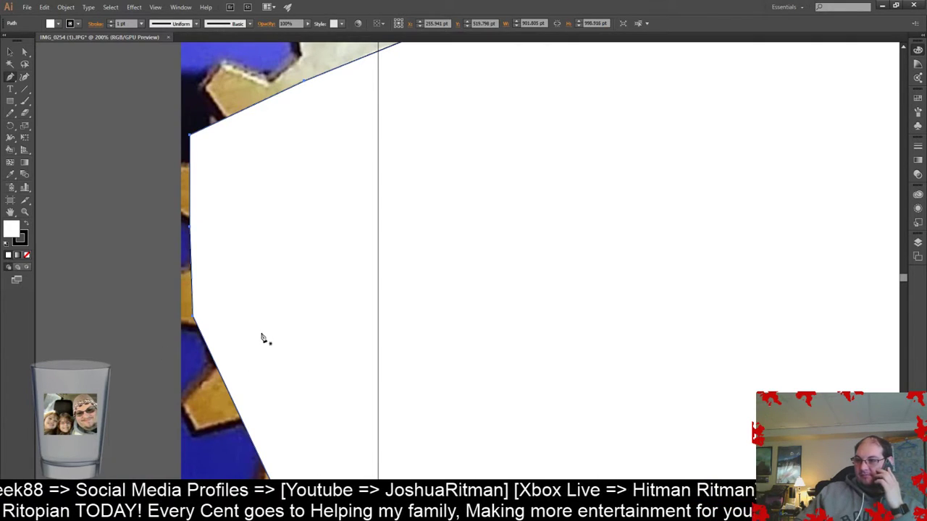
# - Move the shield silhouette slightly left and up, to X about 246.9 pt and Y about 513.1 pt
pyautogui.scroll(2, 207, 229)
pyautogui.scroll(4, 217, 325)
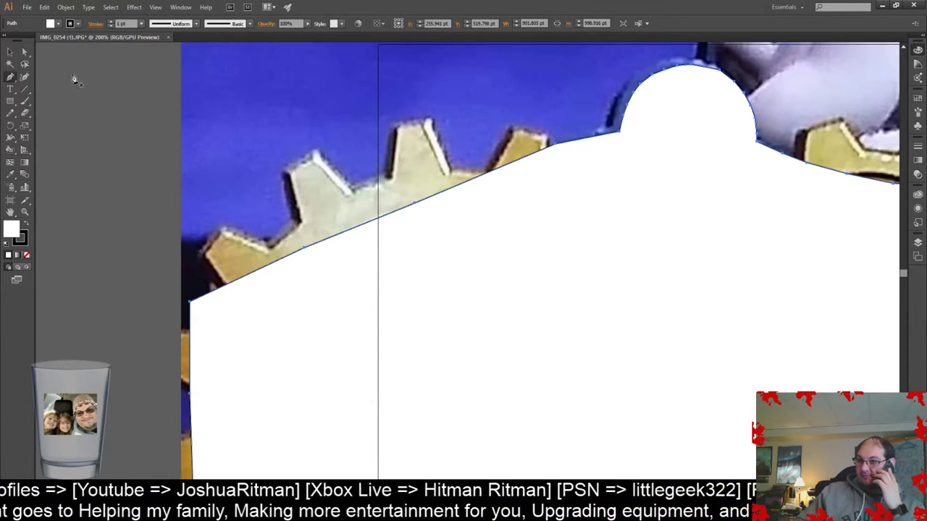
pyautogui.click(10, 53)
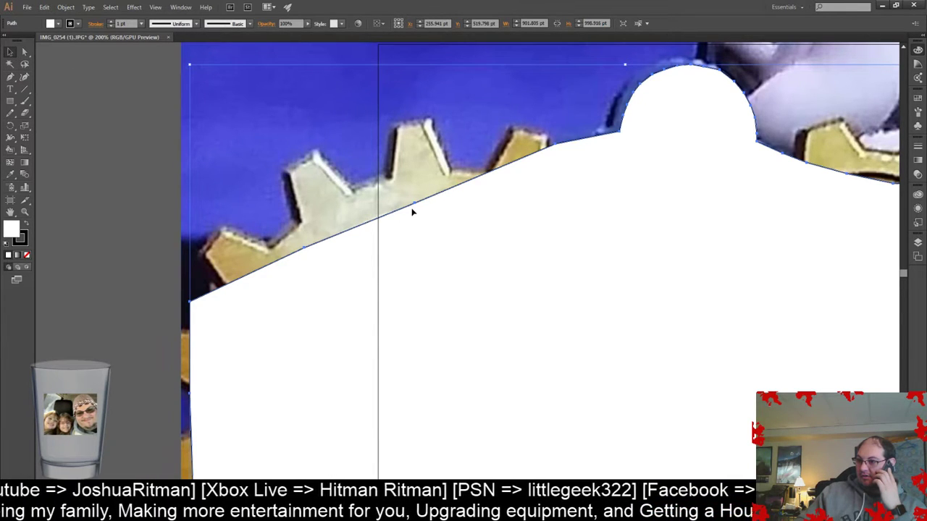
pyautogui.moveTo(415, 207)
pyautogui.mouseDown()
pyautogui.moveTo(420, 198)
pyautogui.moveTo(406, 199)
pyautogui.mouseUp()
# - Try to pull a curve from the anchor point where the shield's left side turns inward, and undo the attempt
pyautogui.scroll(-5, 254, 282)
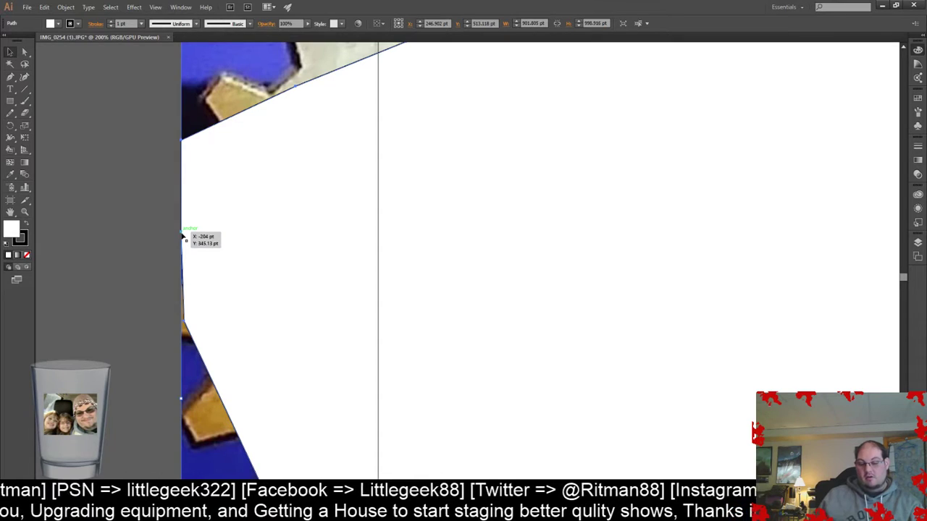
pyautogui.scroll(-5, 251, 436)
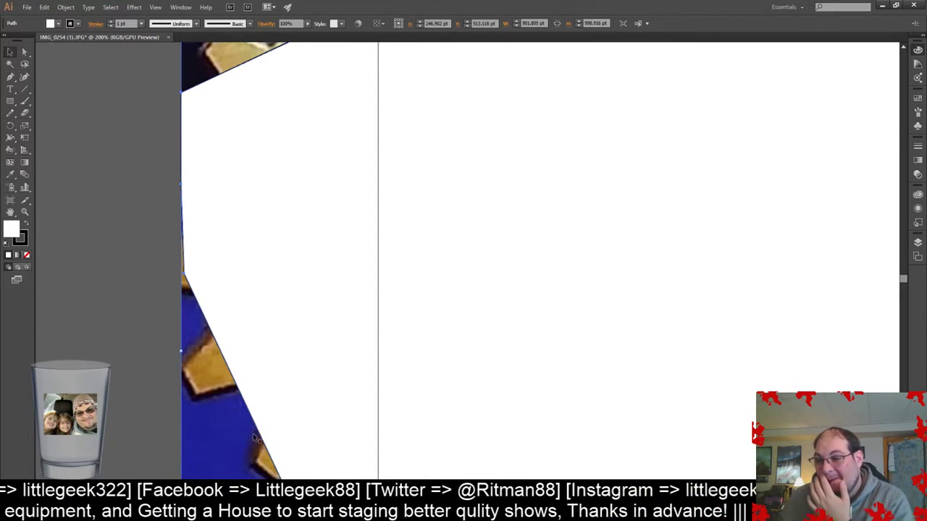
pyautogui.scroll(-3, 321, 346)
pyautogui.scroll(4, 304, 337)
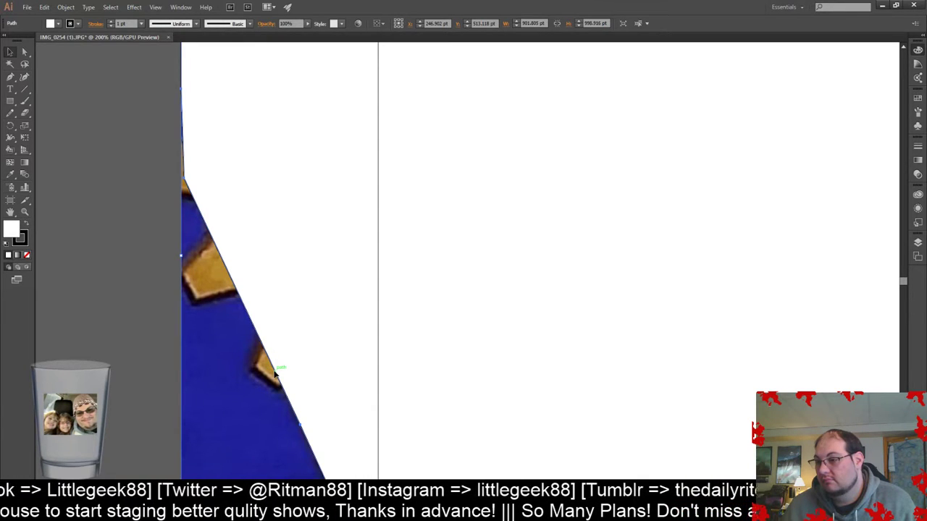
pyautogui.doubleClick(275, 372)
pyautogui.press('Escape')
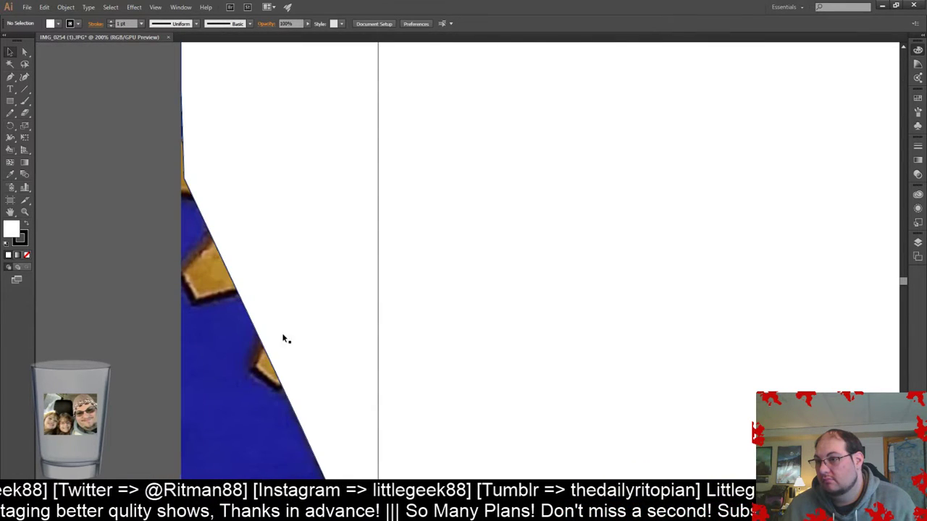
pyautogui.scroll(5, 290, 404)
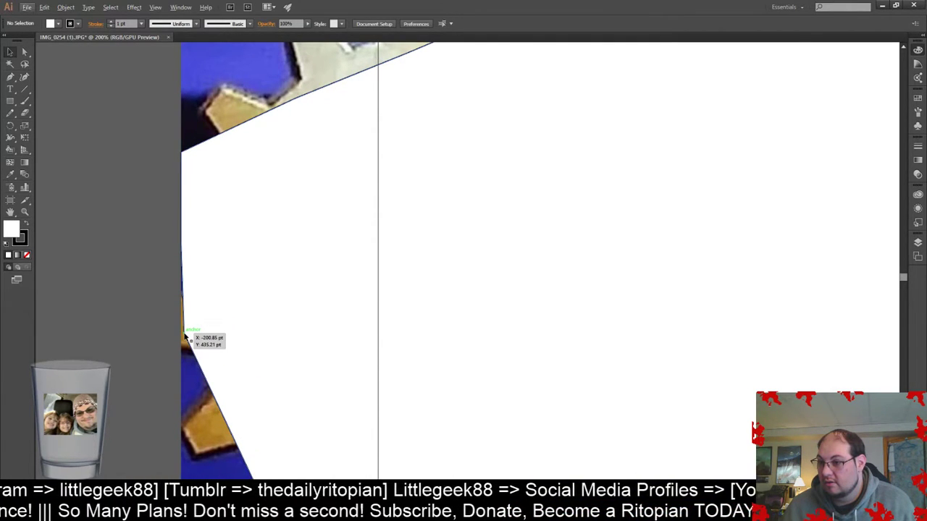
pyautogui.press('p')
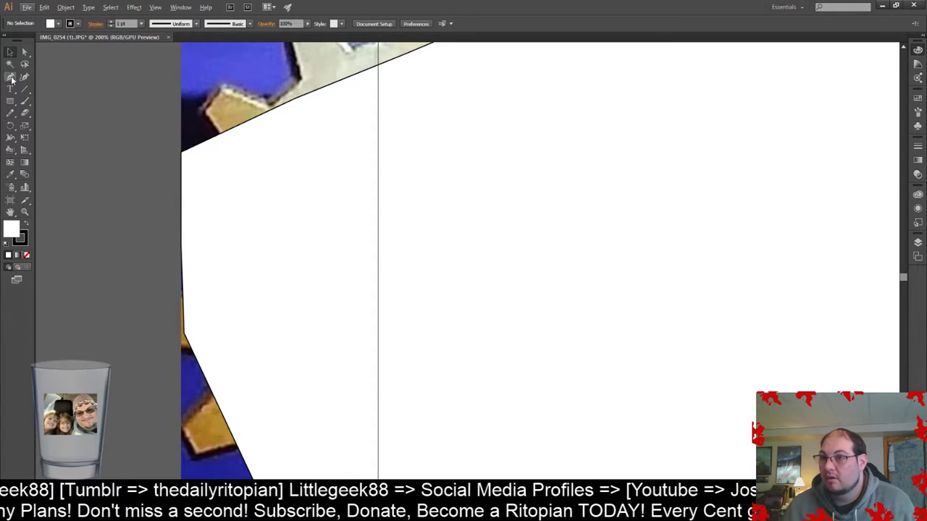
pyautogui.press('alt')
pyautogui.moveTo(184, 334); pyautogui.dragTo(355, 335)
pyautogui.hotkey('ctrl', 'z')
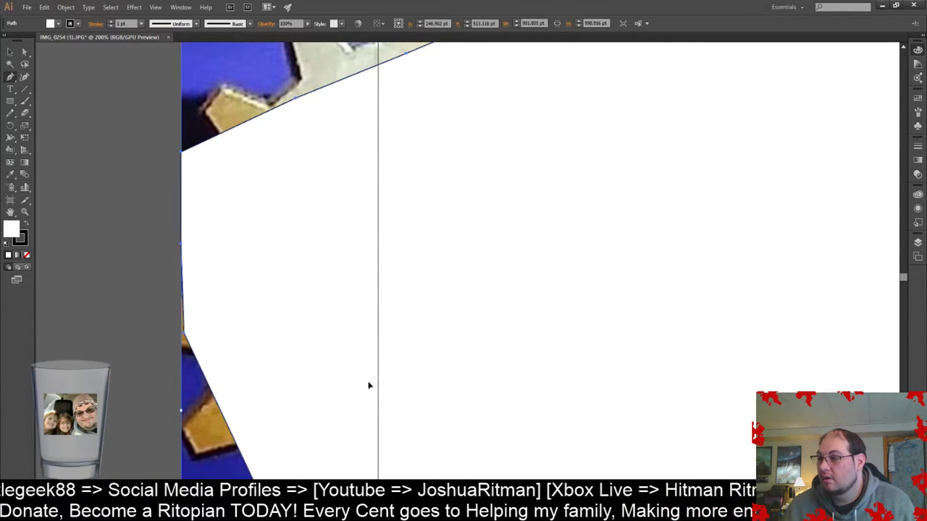
# - Delete the shield silhouette and switch the document to Outline view
pyautogui.press('Delete')
pyautogui.scroll(5, 336, 307)
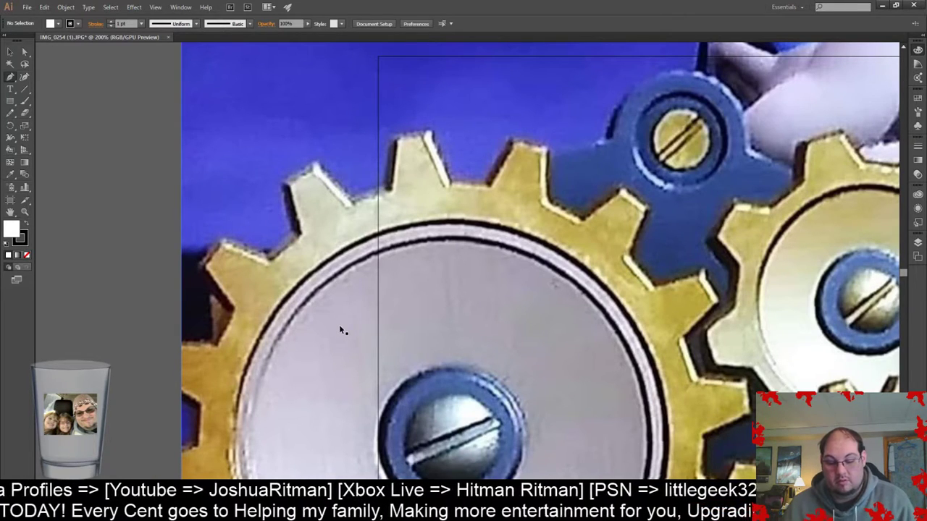
pyautogui.hotkey('ctrl', 'y')
pyautogui.keyDown('ctrl'); pyautogui.scroll(2, 396, 330); pyautogui.keyUp('ctrl')
pyautogui.scroll(5, 405, 330)
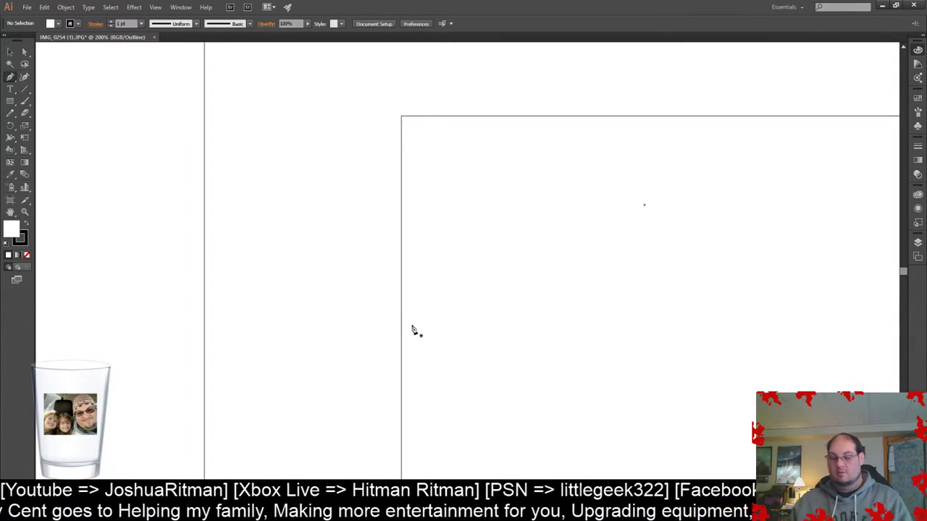
pyautogui.scroll(1, 405, 328)
pyautogui.keyDown('alt'); pyautogui.scroll(-10, 407, 332); pyautogui.keyUp('alt')
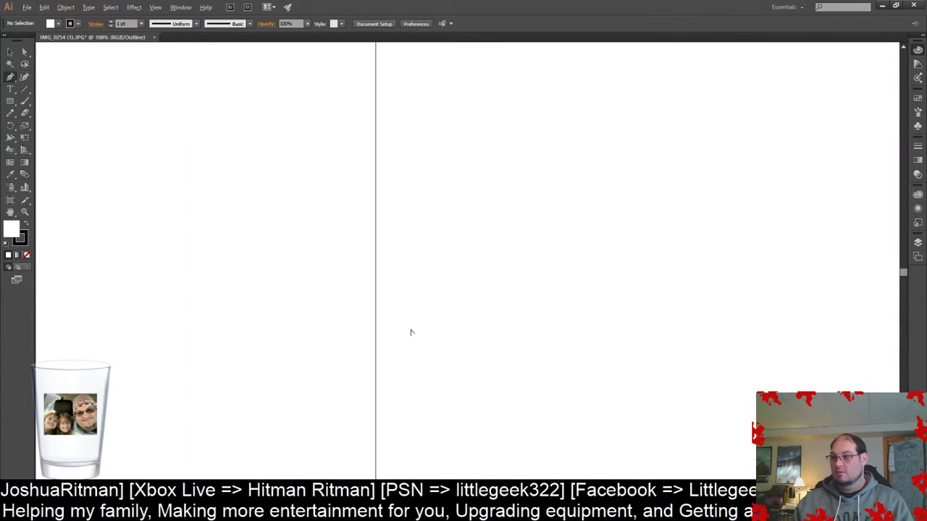
pyautogui.keyDown('alt'); pyautogui.scroll(4, 414, 332); pyautogui.keyUp('alt')
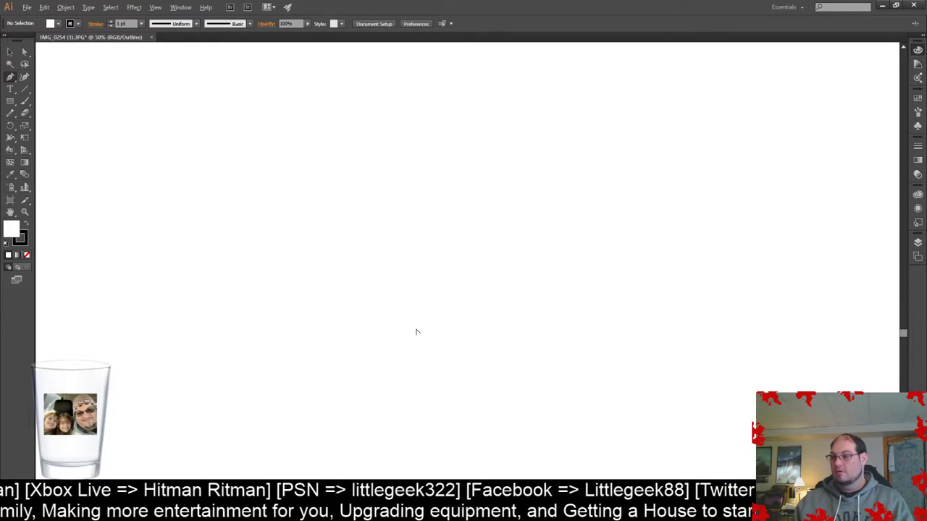
pyautogui.scroll(8, 515, 284)
pyautogui.keyDown('alt'); pyautogui.scroll(6, 514, 290); pyautogui.keyUp('alt')
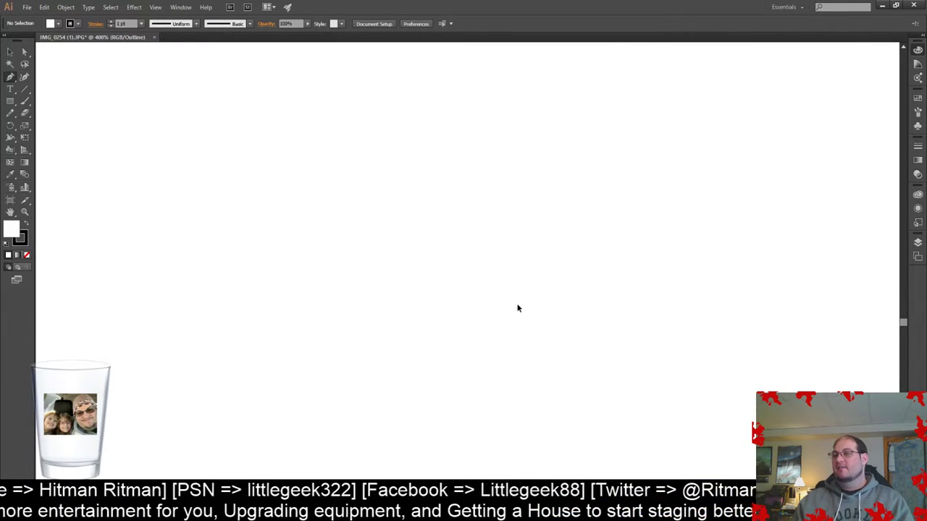
# - Undo the shield's deletion and bring its whole outline back into view around the artboard
pyautogui.hotkey('ctrl', 'z')
pyautogui.hotkey('ctrl', 'z')
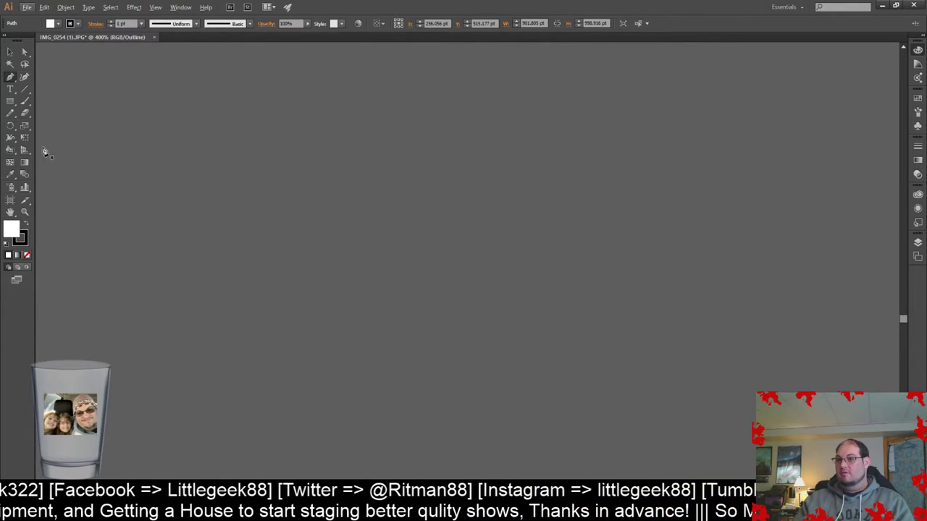
pyautogui.click(24, 211)
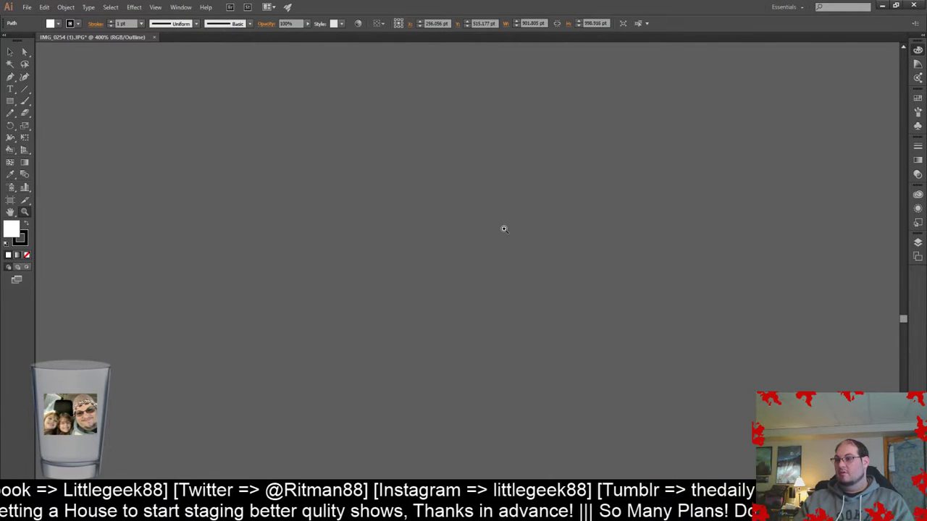
pyautogui.moveTo(466, 228); pyautogui.dragTo(677, 364)
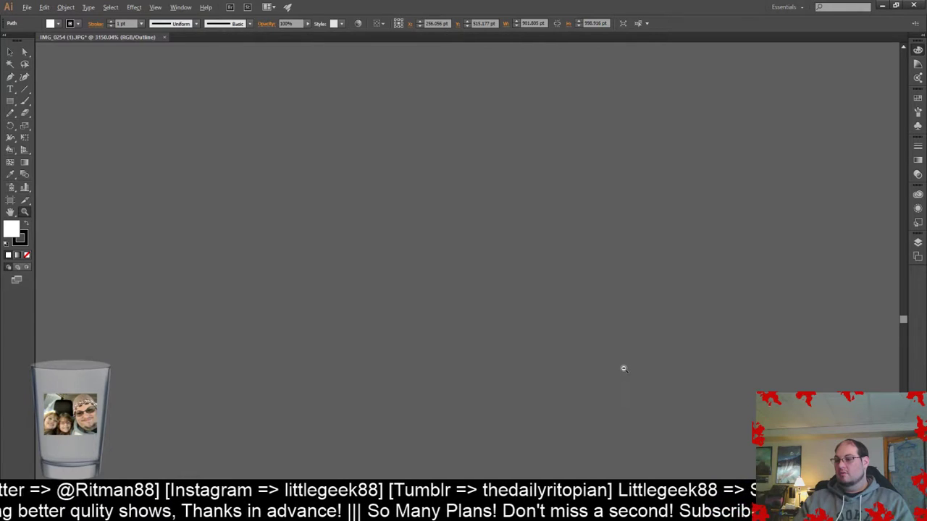
pyautogui.keyDown('alt'); pyautogui.click(497, 263); pyautogui.keyUp('alt')
pyautogui.keyDown('alt'); pyautogui.click(389, 255); pyautogui.keyUp('alt')
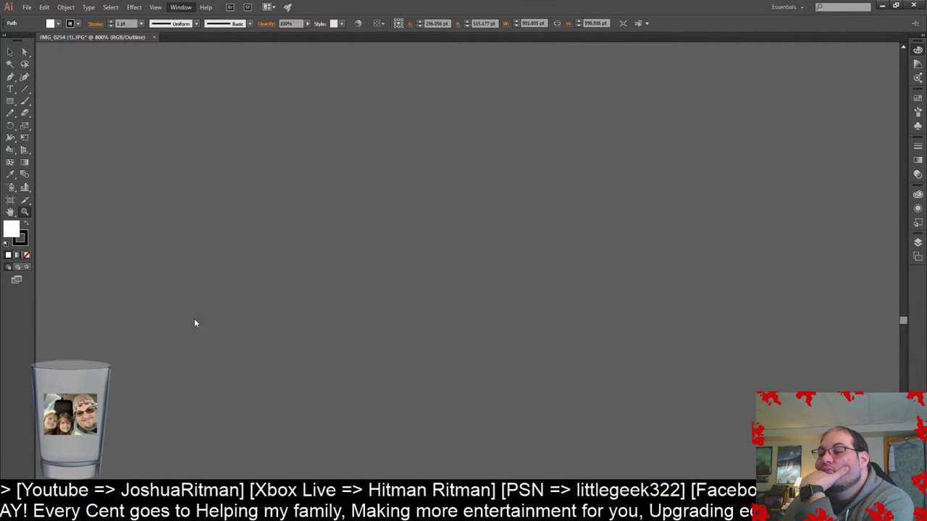
pyautogui.click(110, 315)
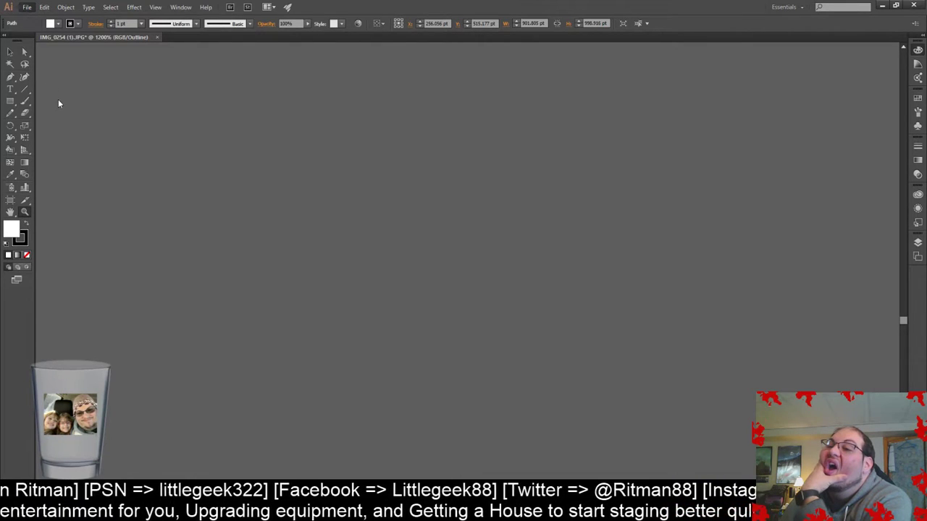
pyautogui.click(220, 128)
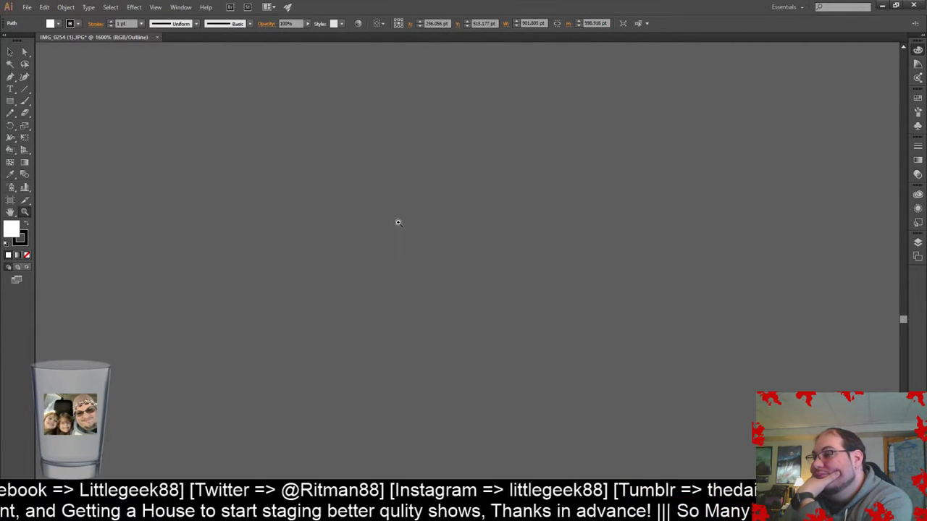
pyautogui.scroll(5, 900, 304)
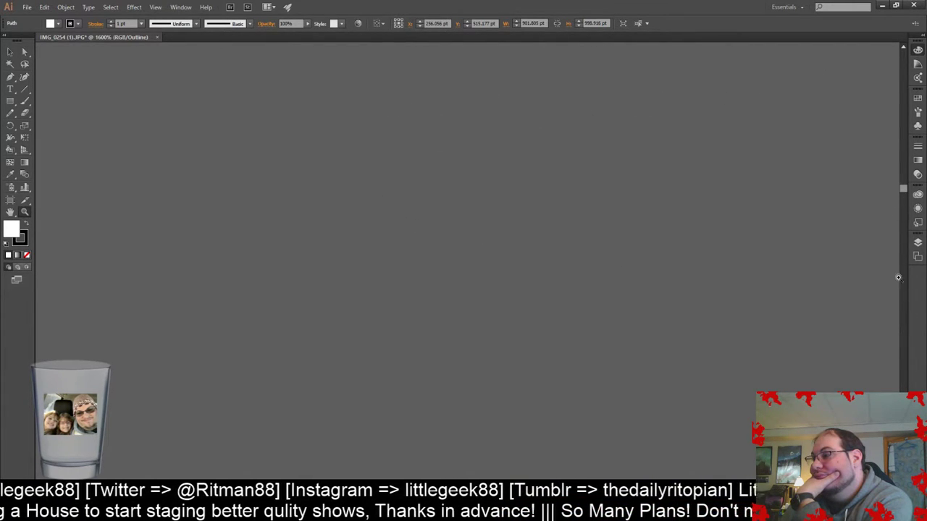
pyautogui.scroll(3, 899, 190)
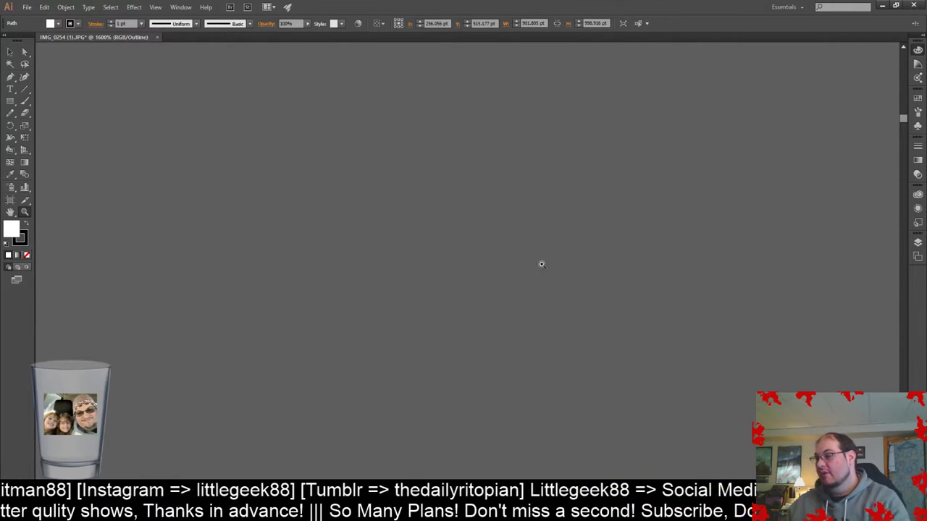
pyautogui.moveTo(623, 373)
pyautogui.keyDown('alt'); pyautogui.mouseDown()
pyautogui.moveTo(399, 217)
pyautogui.moveTo(474, 243)
pyautogui.mouseUp(); pyautogui.keyUp('alt')
pyautogui.keyDown('alt'); pyautogui.moveTo(627, 391); pyautogui.dragTo(362, 216); pyautogui.keyUp('alt')
pyautogui.keyDown('alt'); pyautogui.moveTo(635, 381); pyautogui.dragTo(343, 186); pyautogui.keyUp('alt')
pyautogui.moveTo(617, 346)
pyautogui.keyDown('alt'); pyautogui.mouseDown()
pyautogui.moveTo(319, 182)
pyautogui.moveTo(499, 299)
pyautogui.moveTo(280, 175)
pyautogui.moveTo(314, 156)
pyautogui.mouseUp(); pyautogui.keyUp('alt')
pyautogui.moveTo(573, 319)
pyautogui.keyDown('alt'); pyautogui.mouseDown()
pyautogui.moveTo(291, 205)
pyautogui.moveTo(205, 137)
pyautogui.moveTo(234, 89)
pyautogui.mouseUp(); pyautogui.keyUp('alt')
pyautogui.keyDown('alt'); pyautogui.click(345, 140); pyautogui.keyUp('alt')
pyautogui.scroll(10, 897, 322)
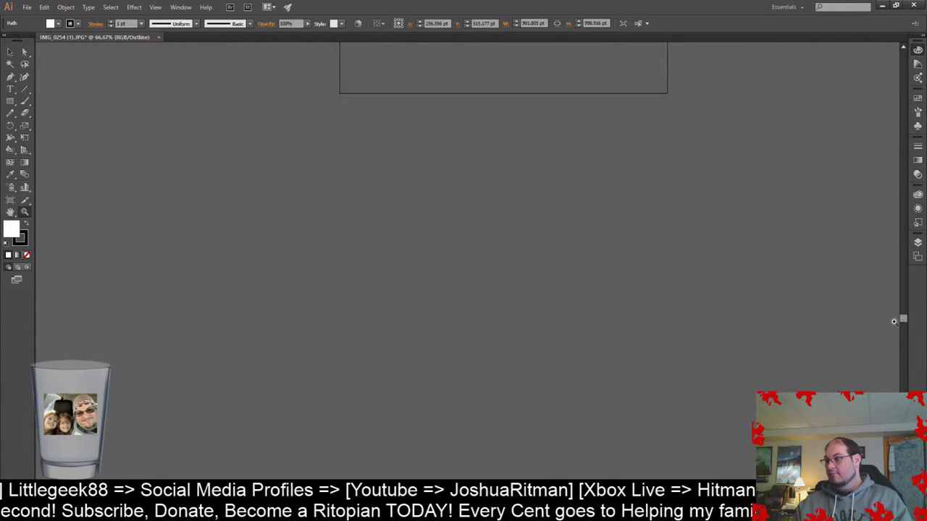
pyautogui.scroll(8, 685, 265)
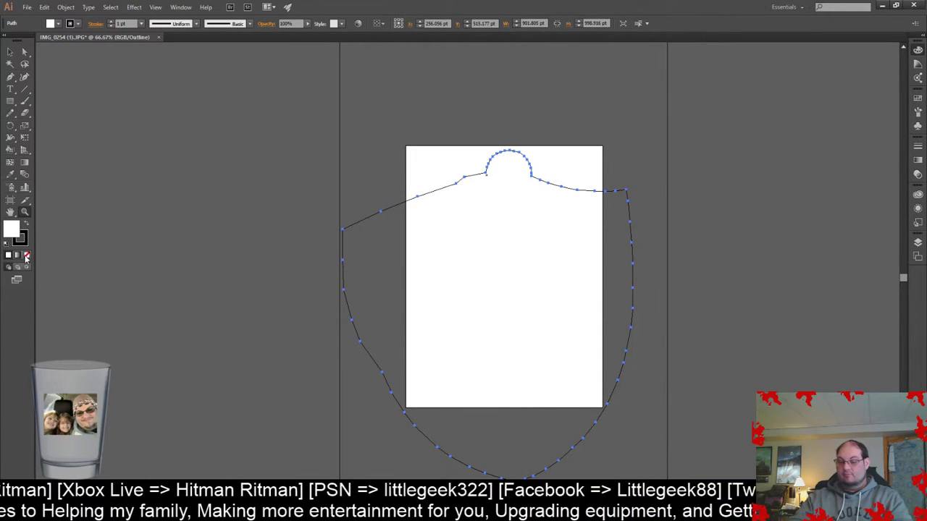
# - Restore the undone shield edits up to its move to X about 246.9 pt and Y about 513.1 pt
pyautogui.press('v')
pyautogui.press('/')
pyautogui.hotkey('ctrl', 'z')
pyautogui.hotkey('ctrl', 'z')
pyautogui.hotkey('ctrl', 'z')
pyautogui.hotkey('ctrl', 'z')
pyautogui.hotkey('ctrl', 'z')
pyautogui.hotkey('ctrl', 'z')
pyautogui.hotkey('ctrl', 'z')
pyautogui.hotkey('ctrl', 'z')
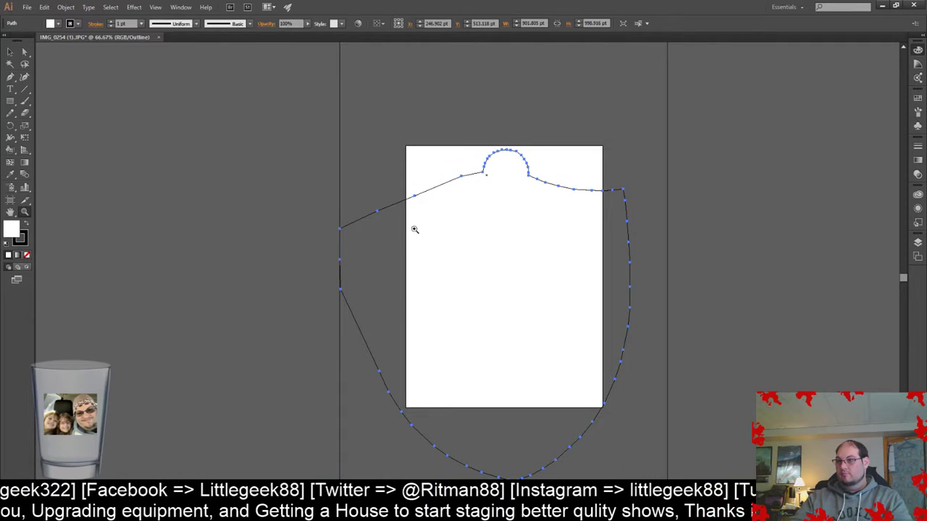
# - Set the selected shield path's fill to None, keeping its black stroke
pyautogui.click(490, 234)
pyautogui.click(26, 256)
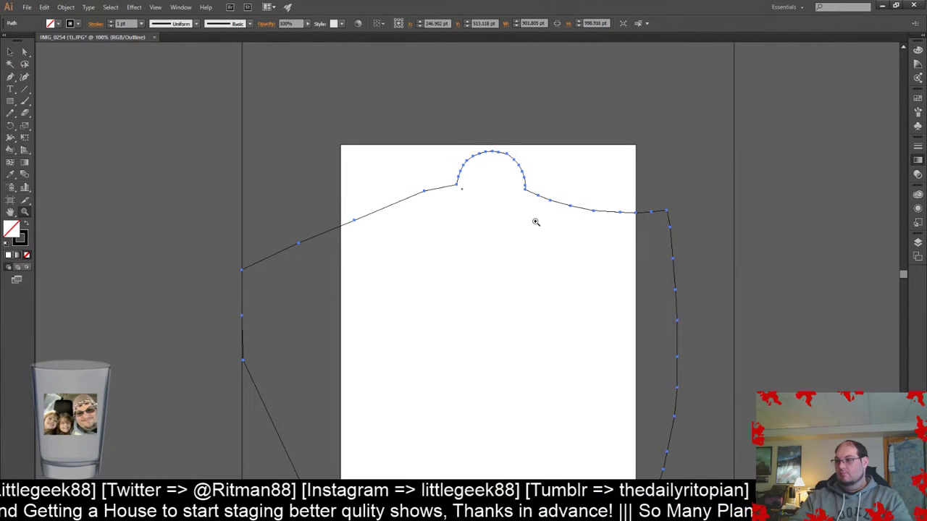
pyautogui.scroll(3, 535, 222)
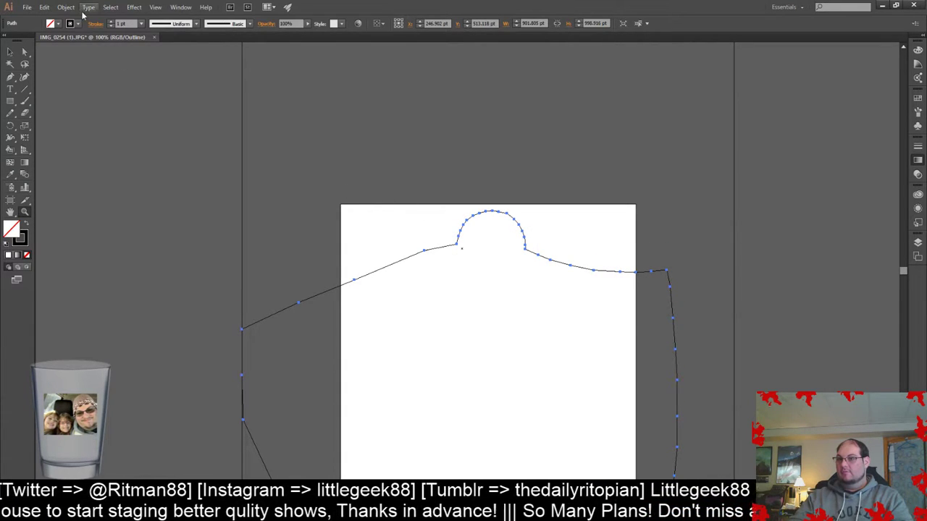
# - Close the IMG_0254 (1).JPG document
pyautogui.scroll(-6, 615, 314)
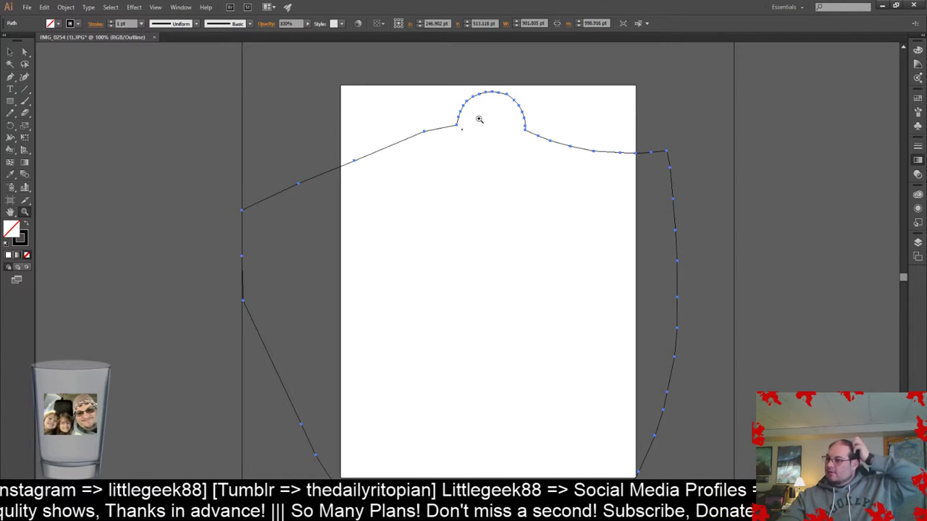
pyautogui.scroll(-2, 594, 246)
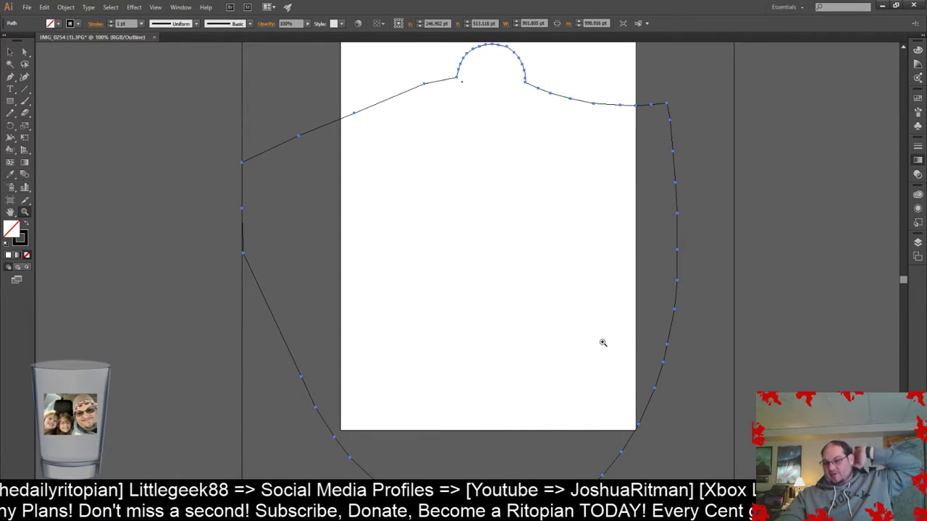
pyautogui.moveTo(600, 373); pyautogui.dragTo(598, 378)
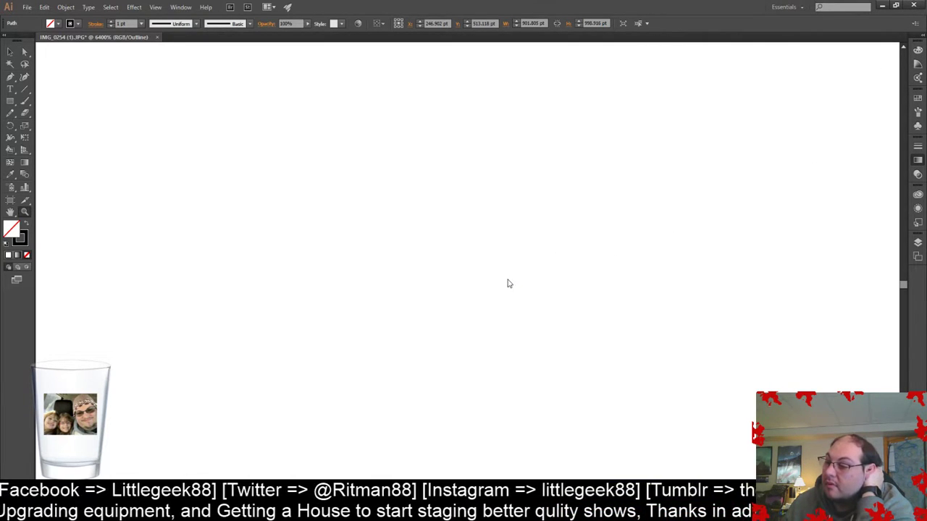
pyautogui.hotkey('ctrl', 'w')
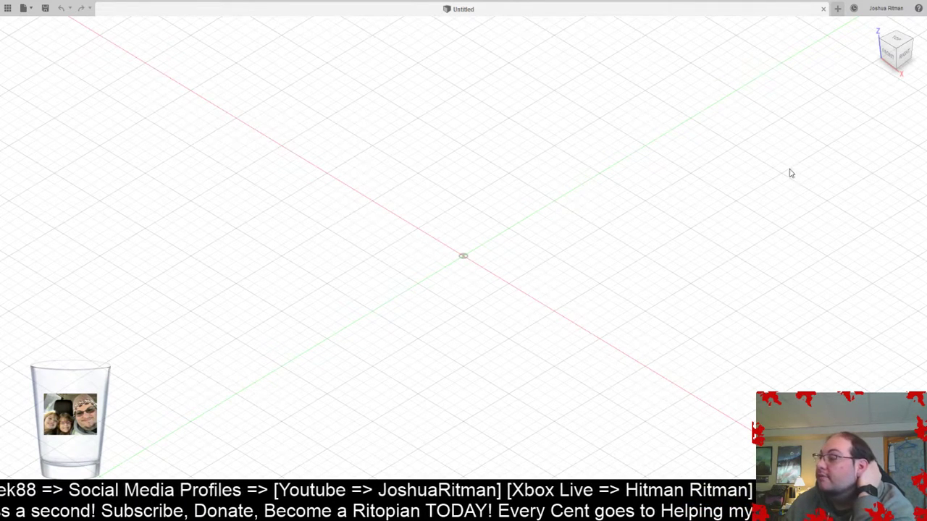
# - Switch to Fusion 360, orient the untitled design to the top view and start a sketch on the horizontal XY plane
pyautogui.click(898, 45)
pyautogui.click(898, 45)
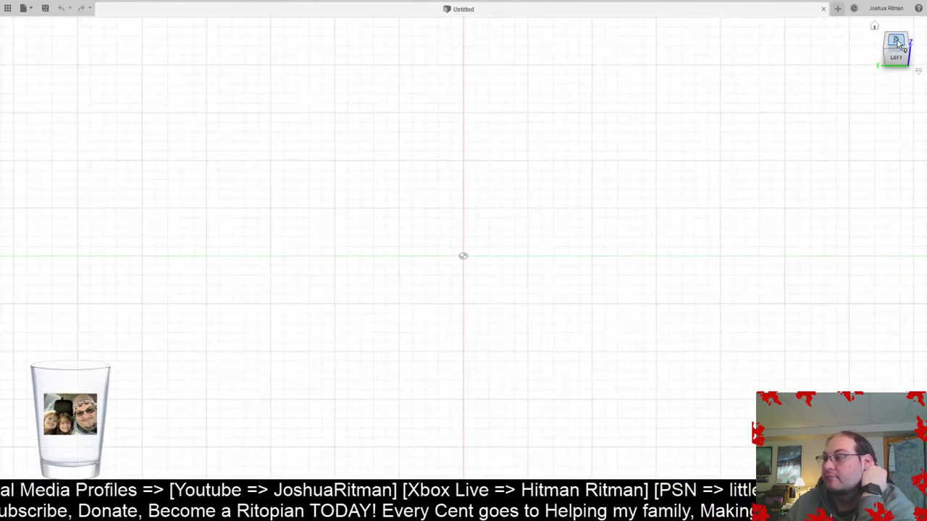
pyautogui.click(921, 37)
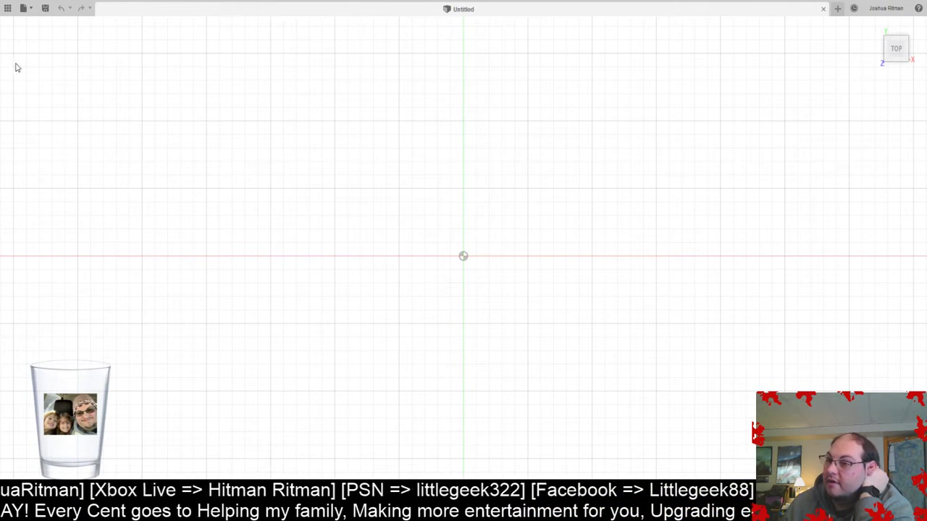
pyautogui.click(72, 35)
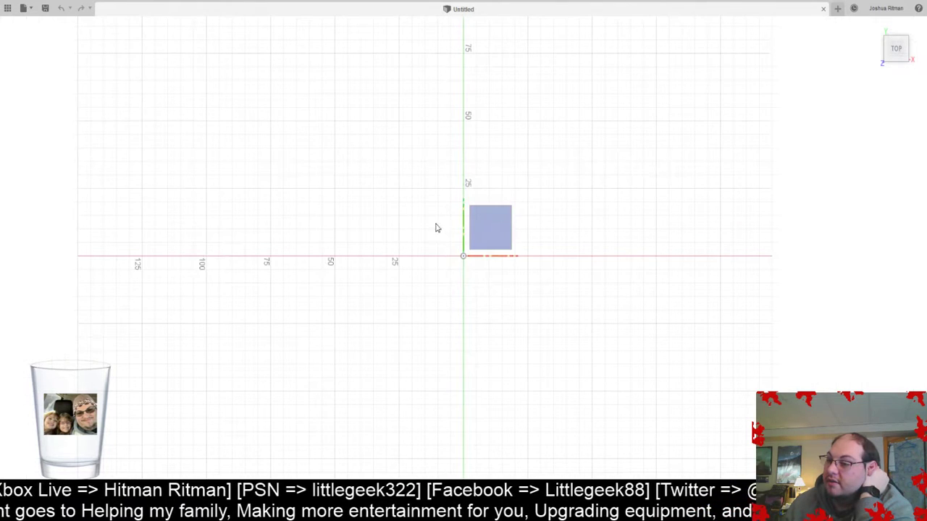
pyautogui.click(507, 221)
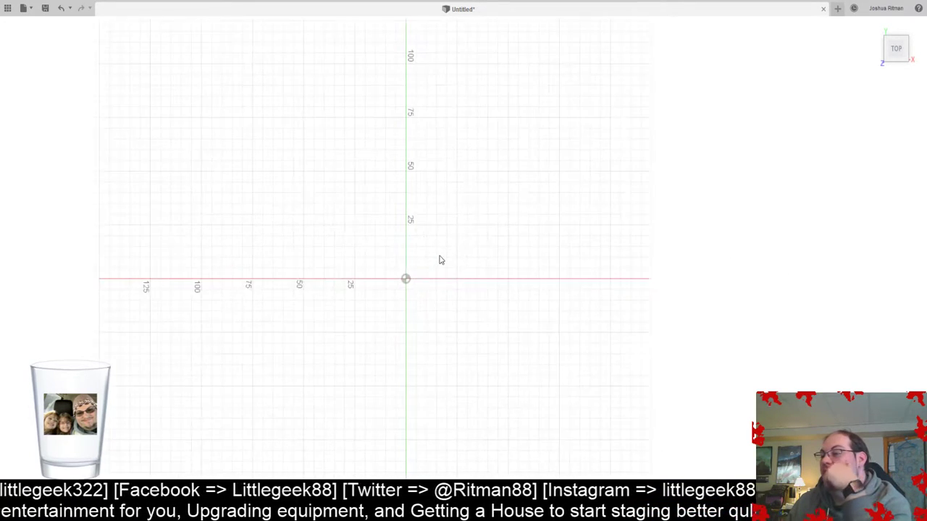
# - Draw a circle about 20 mm in diameter, centred on the Y axis about 65 mm above the origin
pyautogui.click(118, 34)
pyautogui.click(448, 88)
pyautogui.click(448, 111)
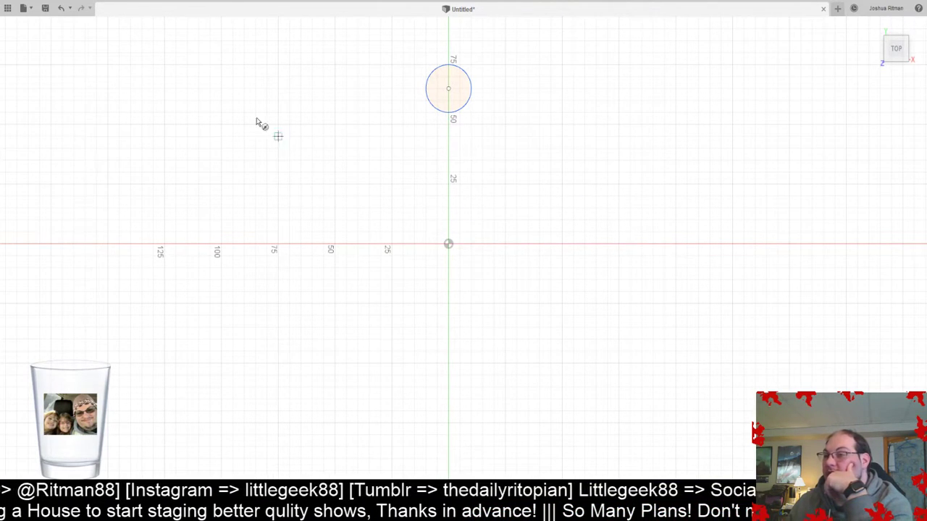
# - Draw two outward-bulging three-point arcs from about 95 mm left and 87 mm right of the Y axis, meeting about 75 mm below the origin
pyautogui.click(158, 34)
pyautogui.click(232, 107)
pyautogui.click(448, 423)
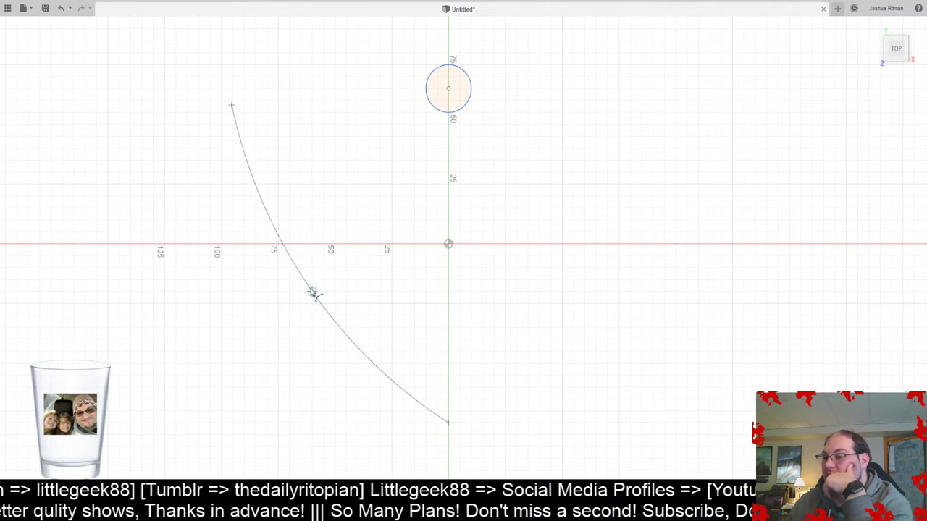
pyautogui.click(311, 294)
pyautogui.click(448, 422)
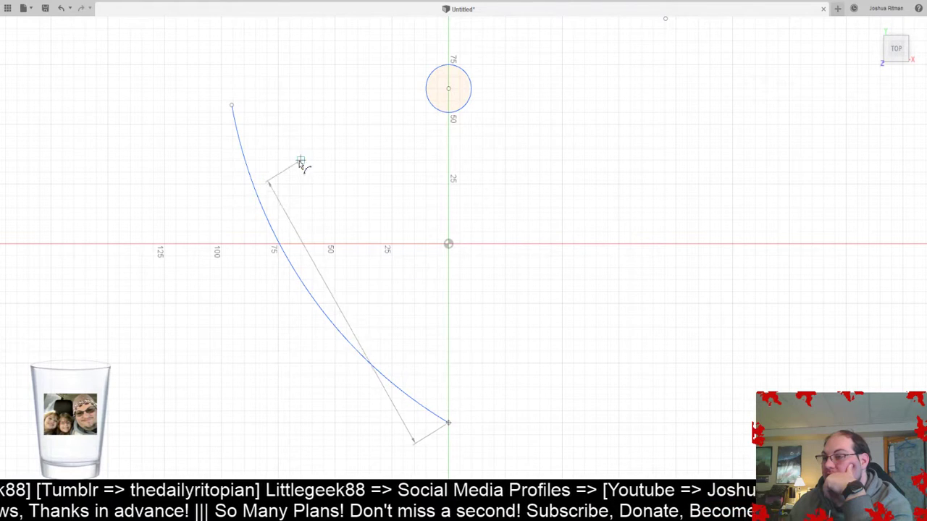
pyautogui.click(646, 107)
pyautogui.click(632, 194)
# - Draw a three-point arc about 60 mm wide between the two side arcs to round off the shield's lower tip
pyautogui.scroll(-3, 561, 244)
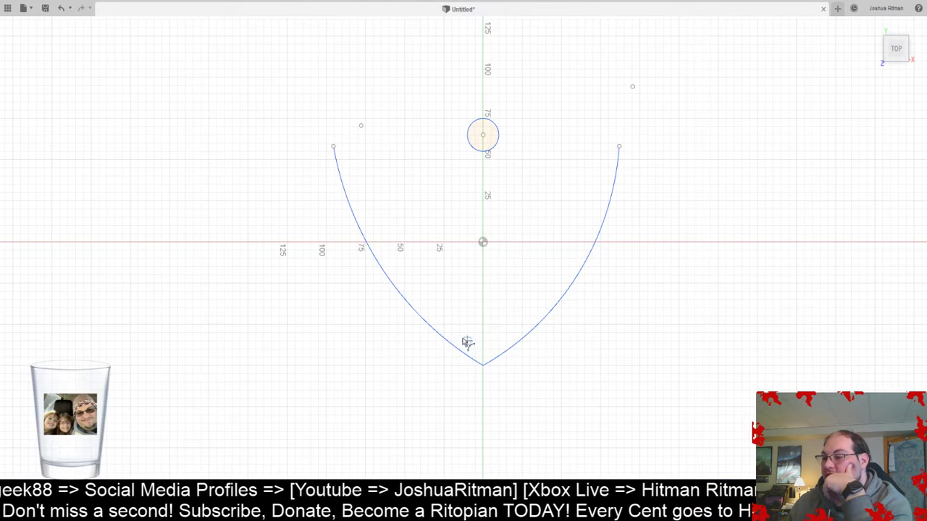
pyautogui.click(437, 335)
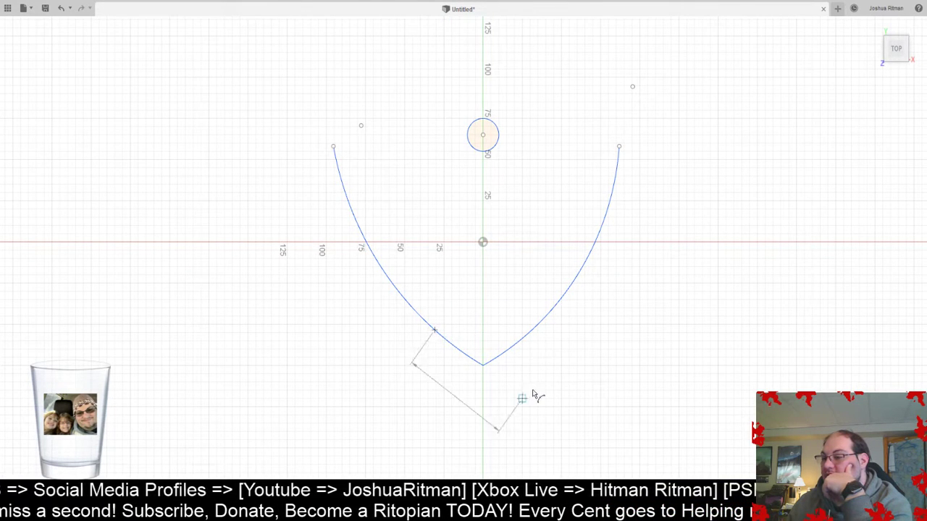
pyautogui.click(493, 355)
pyautogui.scroll(1, 562, 383)
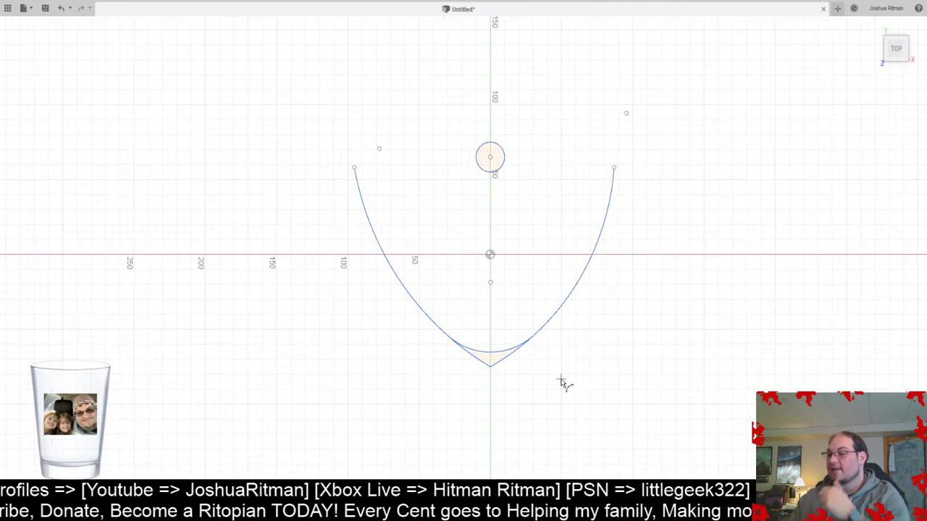
# - Delete the two side arcs that meet at the pointed tip, keeping the rounded bottom arc and the circle
pyautogui.scroll(2, 516, 371)
pyautogui.scroll(3, 510, 369)
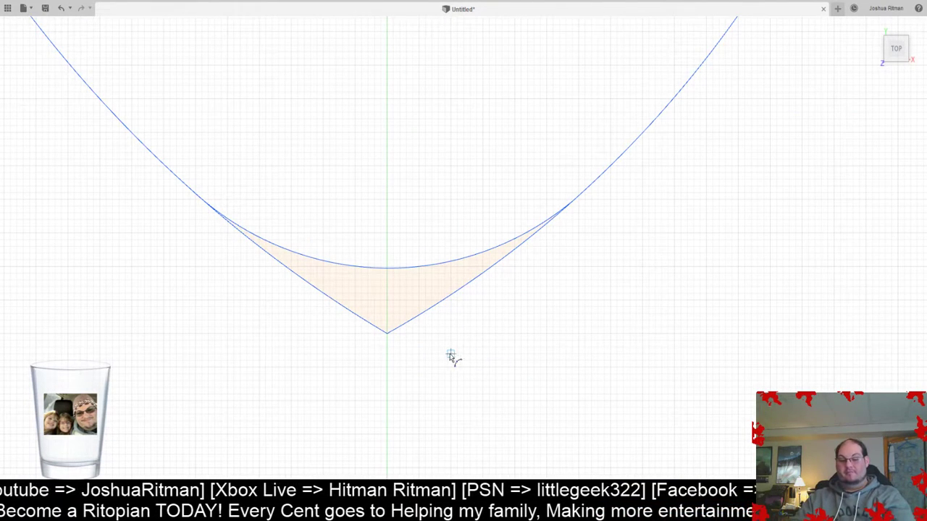
pyautogui.click(409, 325)
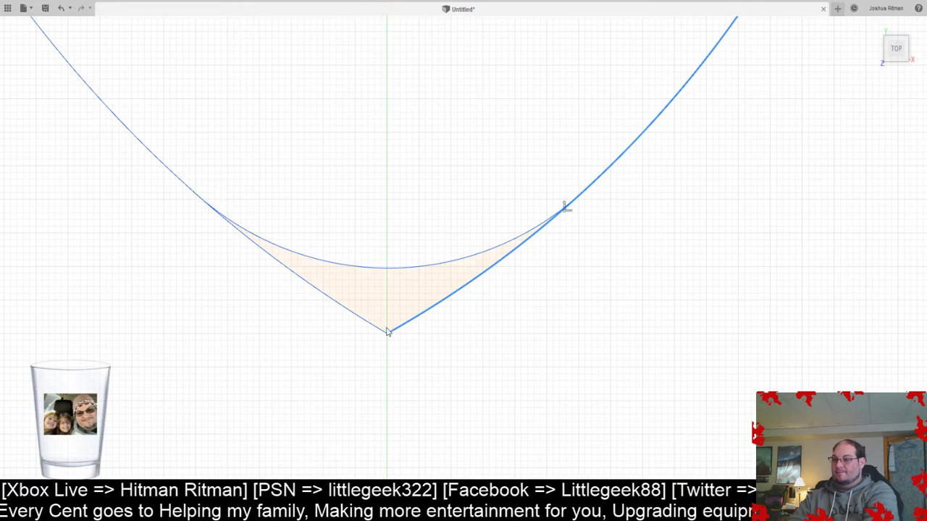
pyautogui.press('Delete')
pyautogui.click(364, 318)
pyautogui.press('Delete')
pyautogui.scroll(-10, 411, 364)
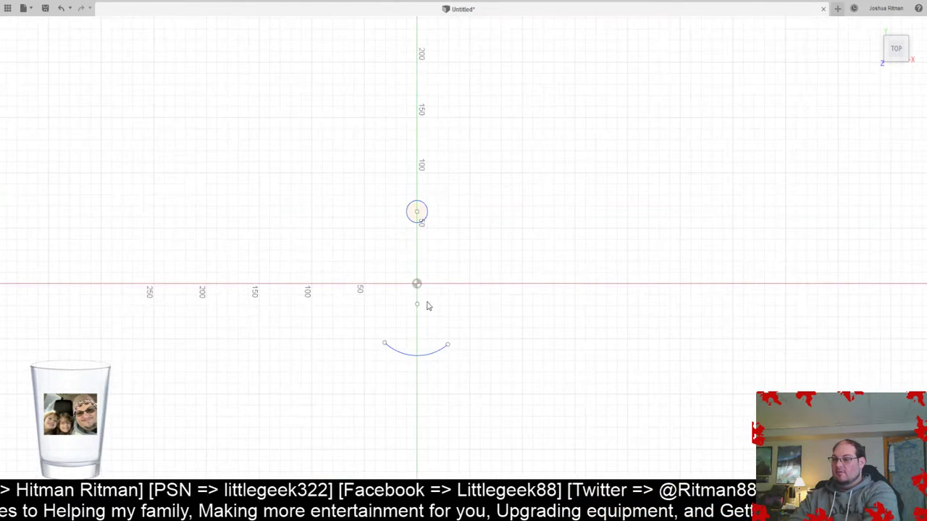
# - Draw a three-point arc from the bottom arc's left end to about 100 mm left of and 50 mm above the origin
pyautogui.scroll(8, 431, 325)
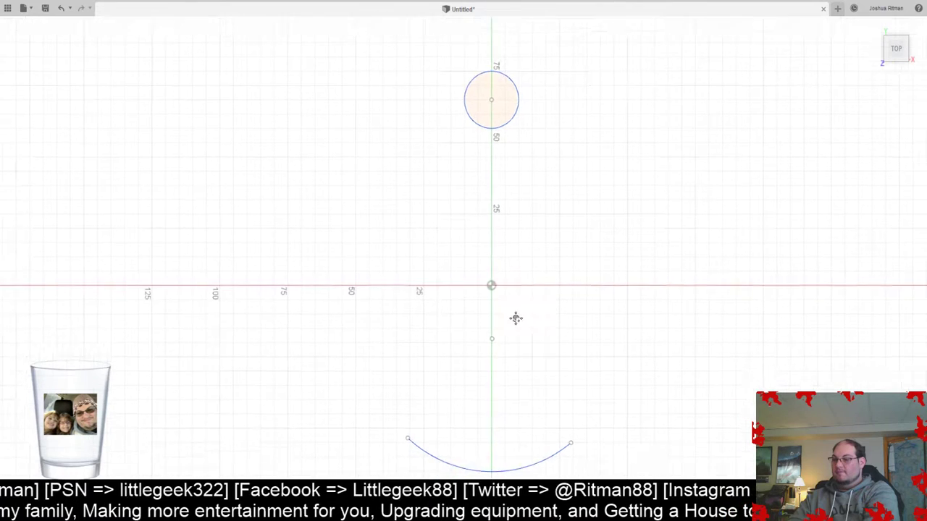
pyautogui.click(146, 42)
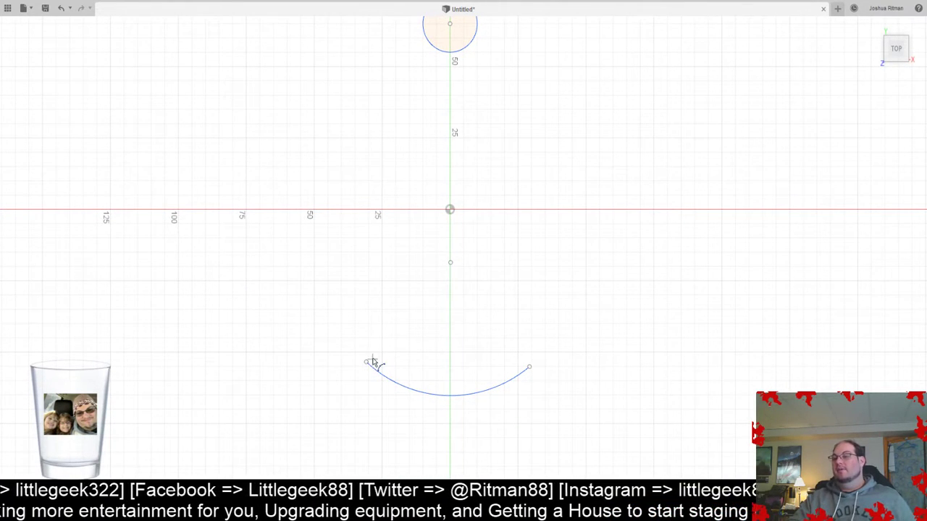
pyautogui.click(366, 362)
pyautogui.scroll(-2, 315, 234)
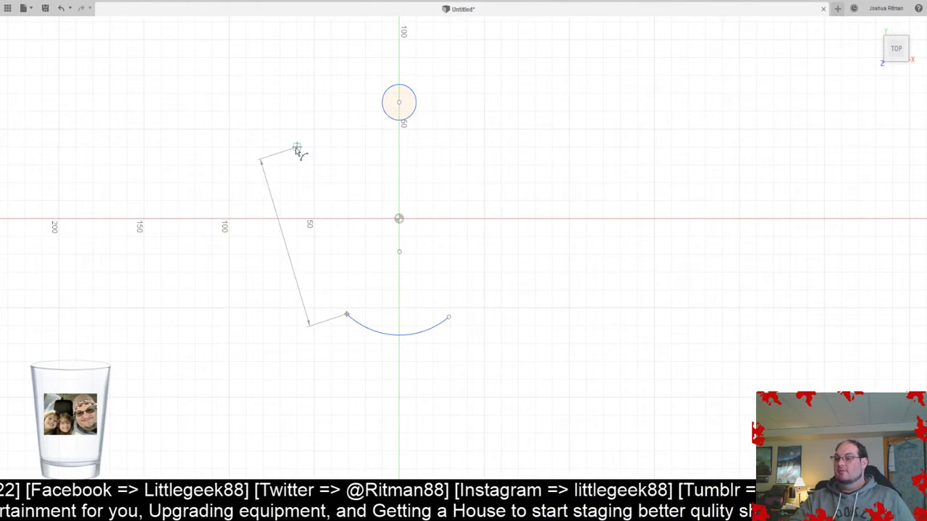
pyautogui.click(229, 129)
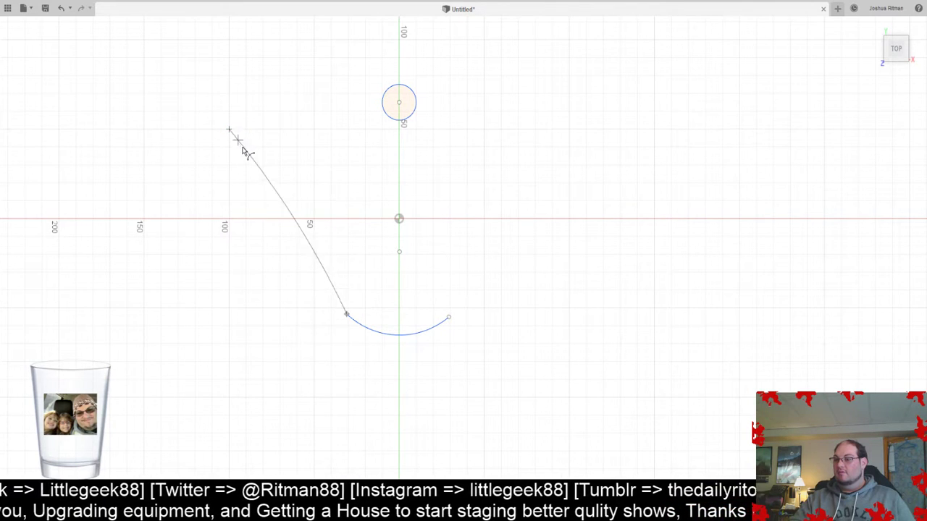
pyautogui.click(256, 201)
# - Draw a three-point arc from the bottom arc's right end to about 90 mm right of and 50 mm above the origin
pyautogui.click(449, 317)
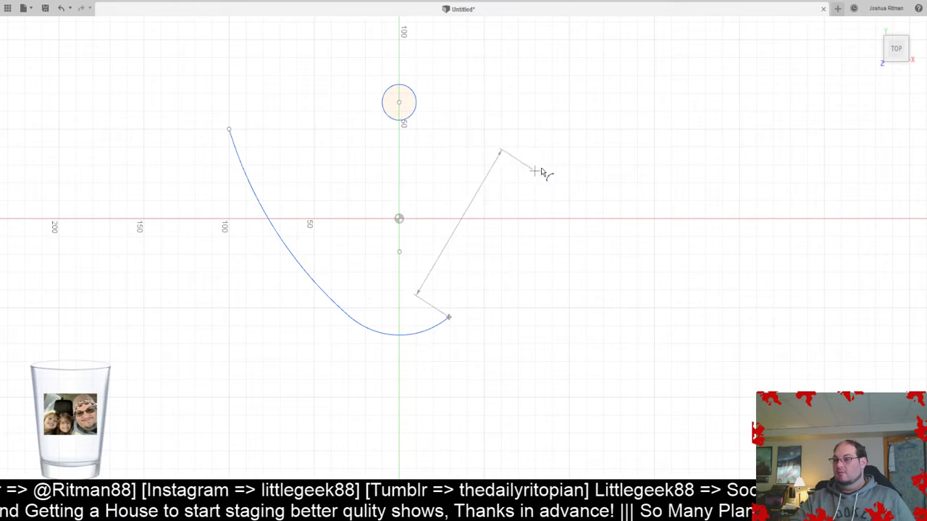
pyautogui.click(552, 130)
pyautogui.click(518, 238)
pyautogui.moveTo(431, 217); pyautogui.dragTo(492, 389, button='middle')
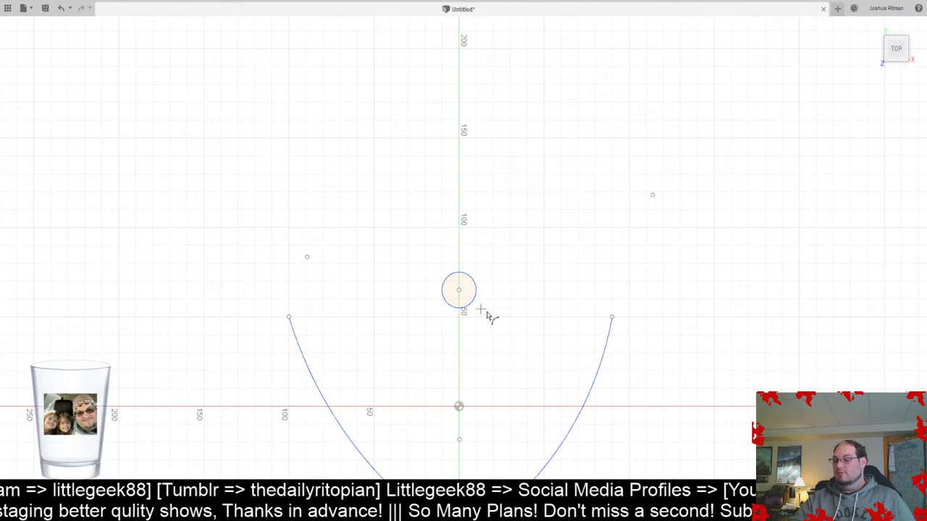
pyautogui.scroll(-3, 488, 314)
pyautogui.moveTo(507, 295); pyautogui.dragTo(492, 271, button='middle')
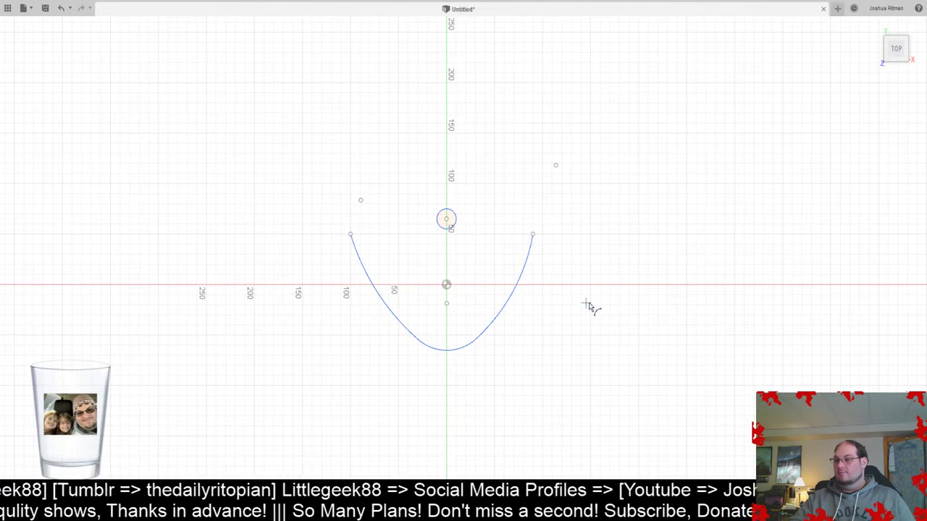
pyautogui.scroll(2, 504, 346)
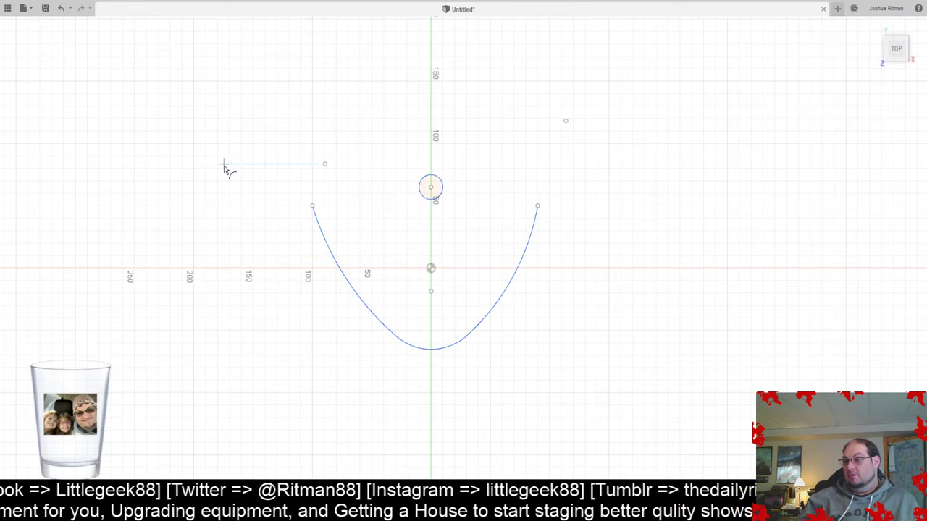
pyautogui.click(430, 187)
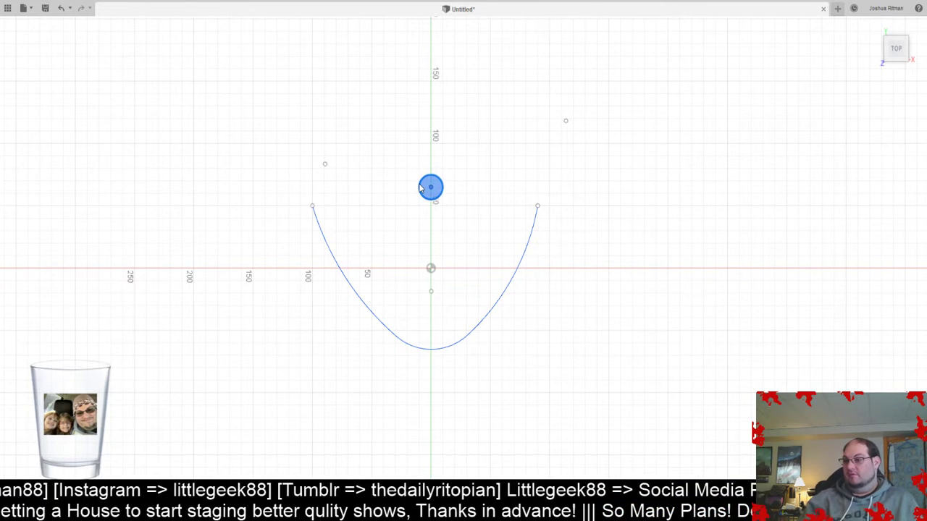
pyautogui.press('m')
pyautogui.moveTo(440, 175); pyautogui.dragTo(442, 91)
pyautogui.moveTo(468, 239); pyautogui.dragTo(469, 284, button='middle')
pyautogui.press('Escape')
# - Delete the whole shield sketch, including the circle and all three arcs
pyautogui.moveTo(223, 102); pyautogui.dragTo(587, 435)
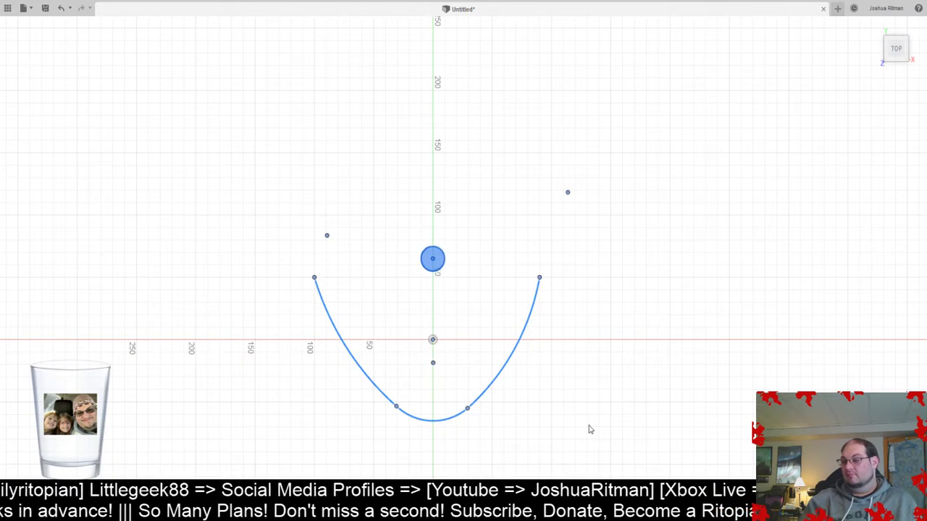
pyautogui.press('Delete')
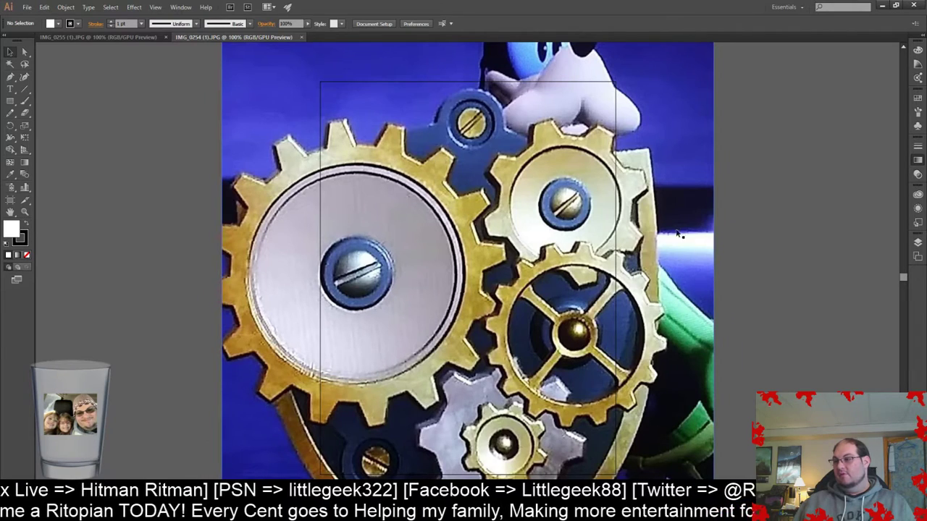
# - Start a Pen path at the shield's upper right corner, trace the top edge to the round blue screw lug, and set the fill to none
pyautogui.scroll(-3, 667, 235)
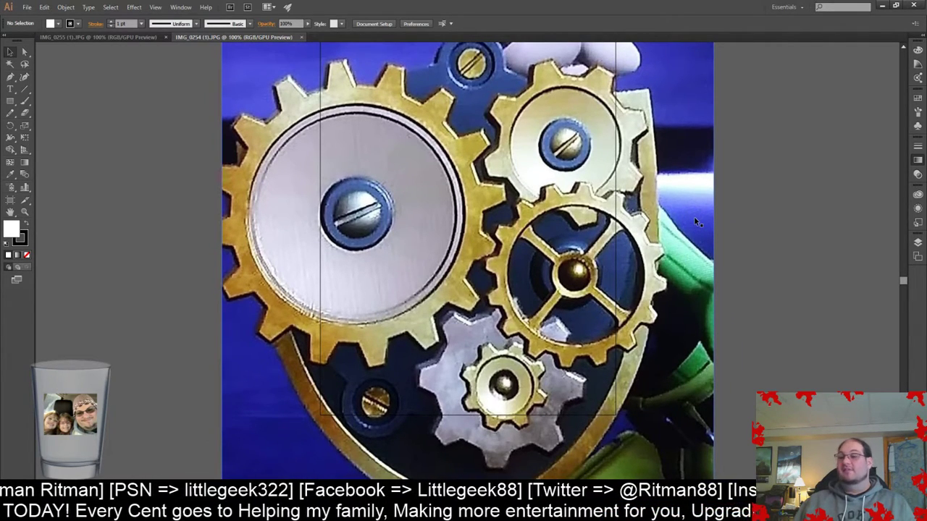
pyautogui.scroll(-1, 695, 221)
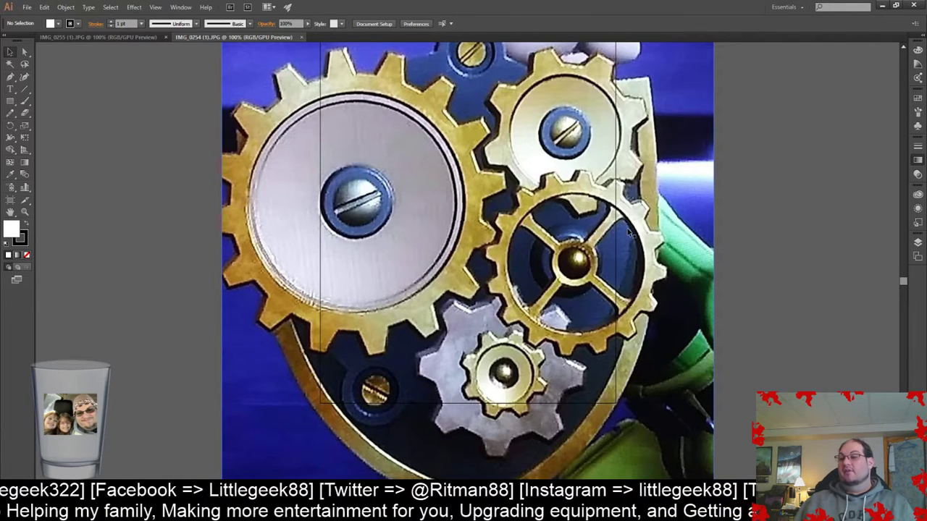
pyautogui.scroll(2, 438, 227)
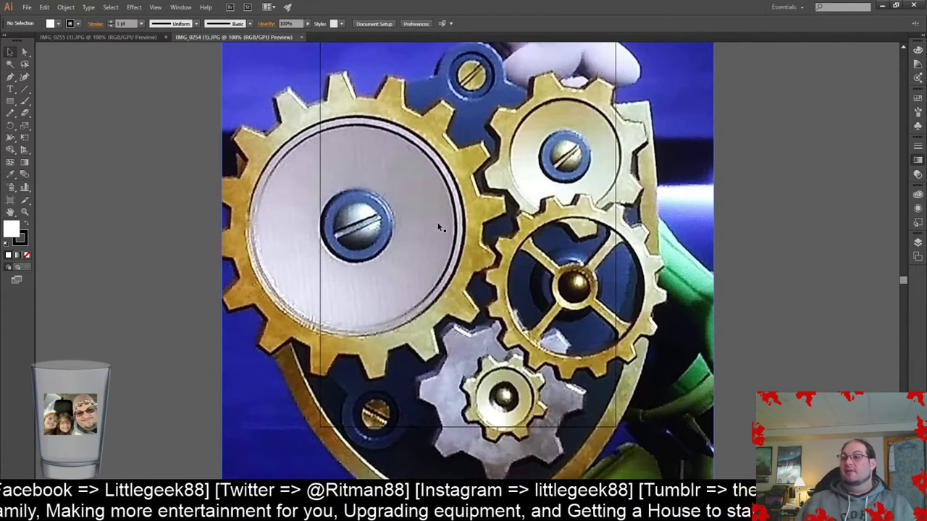
pyautogui.scroll(1, 438, 227)
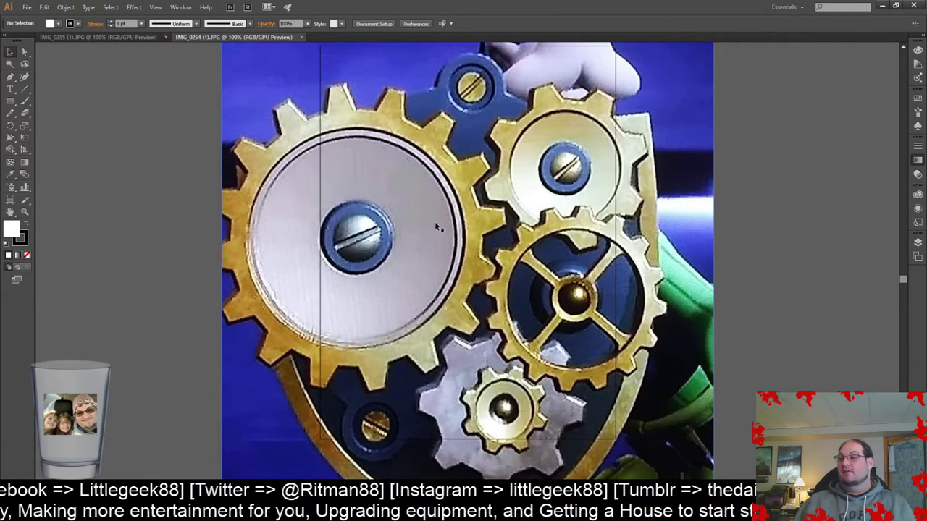
pyautogui.click(10, 78)
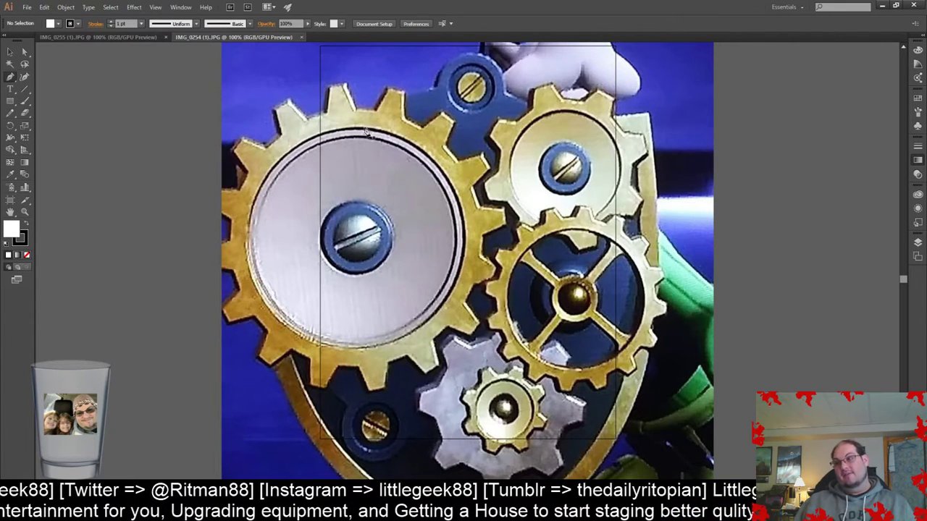
pyautogui.click(649, 117)
pyautogui.click(606, 120)
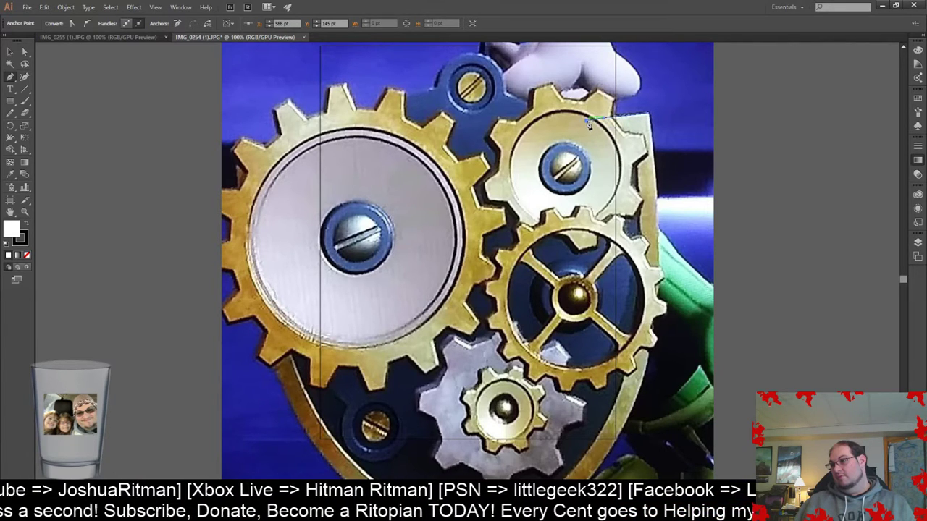
pyautogui.click(505, 94)
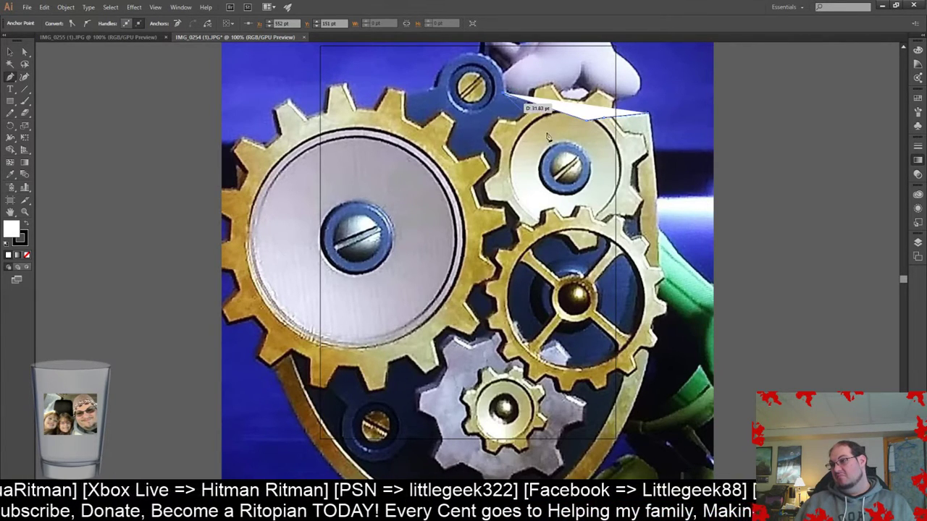
pyautogui.click(30, 255)
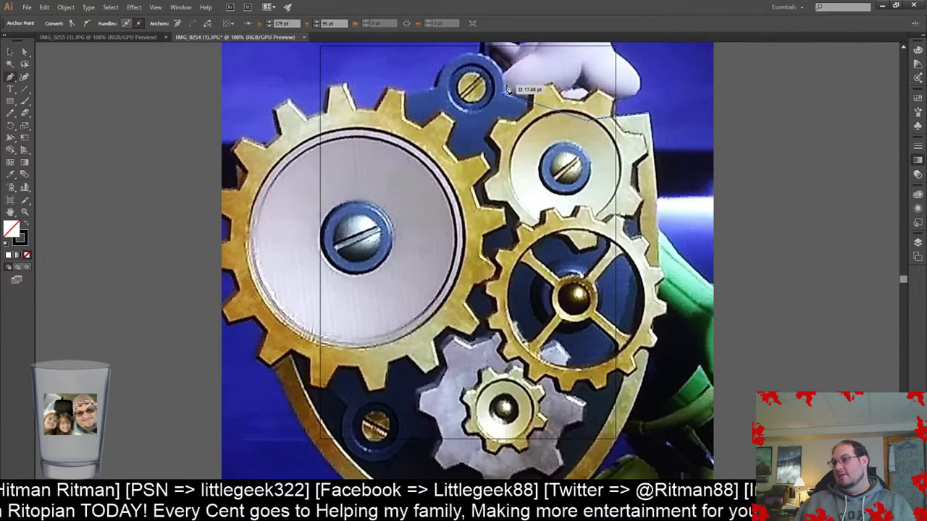
# - Continue the path with closely spaced anchor points around the blue screw lug to its left shoulder
pyautogui.click(485, 58)
pyautogui.click(468, 56)
pyautogui.click(454, 60)
pyautogui.click(443, 69)
pyautogui.click(437, 84)
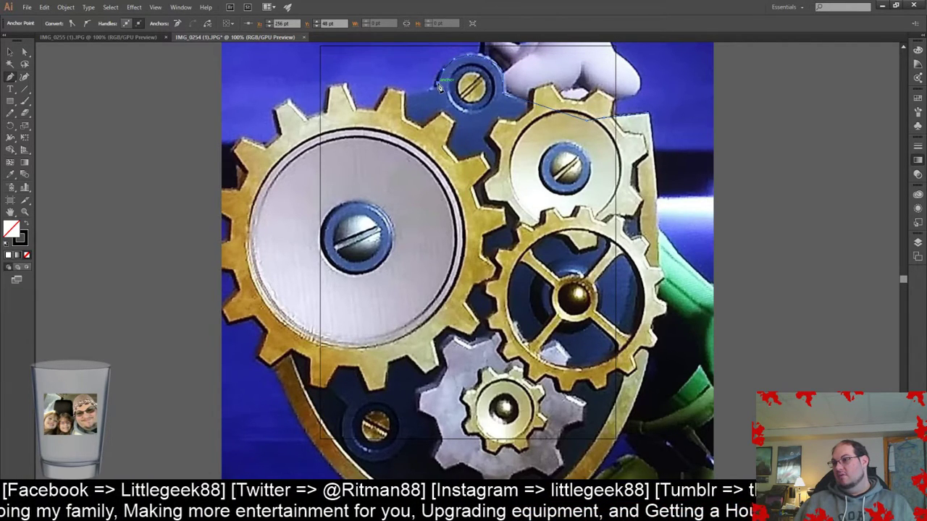
pyautogui.click(433, 96)
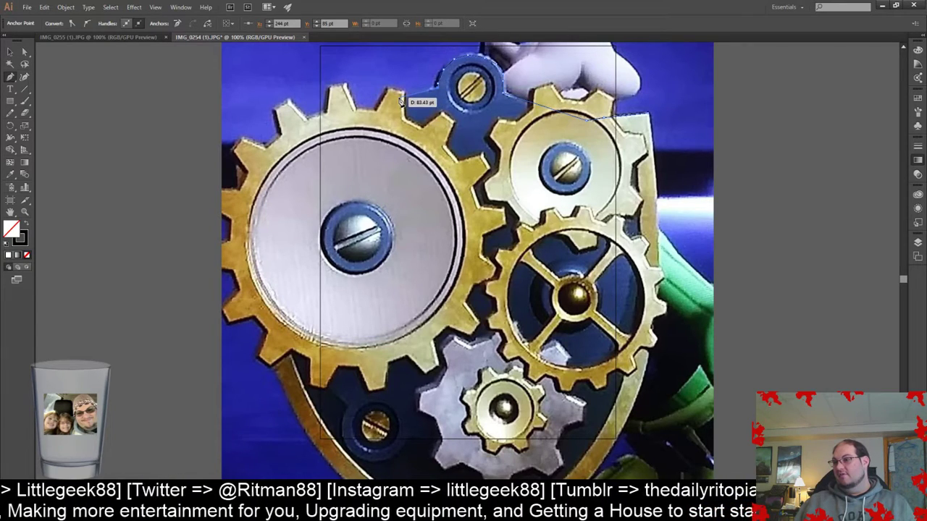
# - Extend the outline across the upper part of the large gear to the shield's upper left corner
pyautogui.click(381, 115)
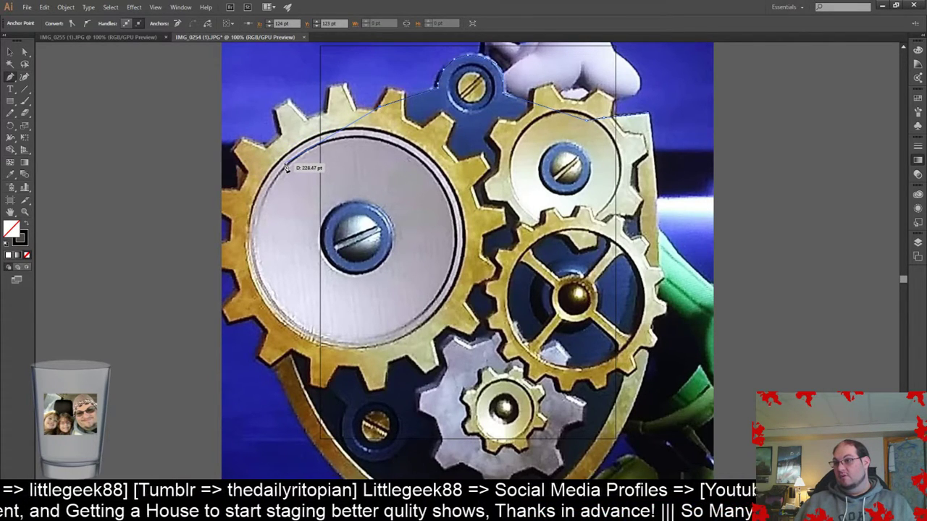
pyautogui.click(319, 134)
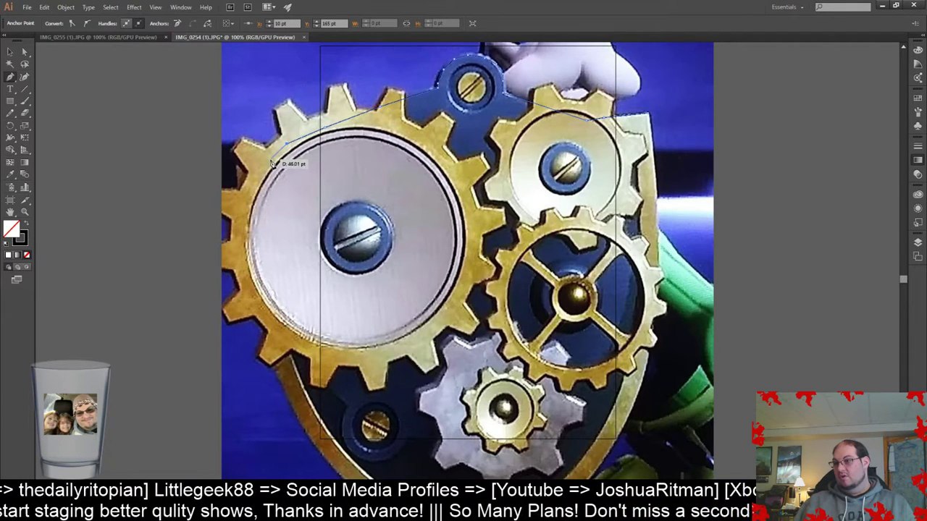
pyautogui.click(269, 164)
pyautogui.click(238, 165)
# - Trace the shield's left side from the upper corner, behind the large gear and down along the gold rim's outer edge
pyautogui.click(238, 189)
pyautogui.click(238, 218)
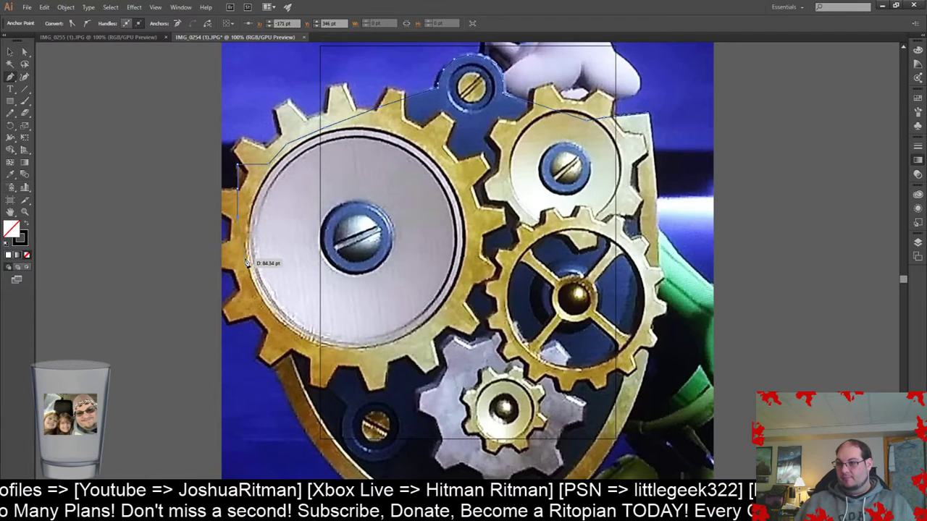
pyautogui.click(251, 297)
pyautogui.click(268, 346)
pyautogui.click(288, 396)
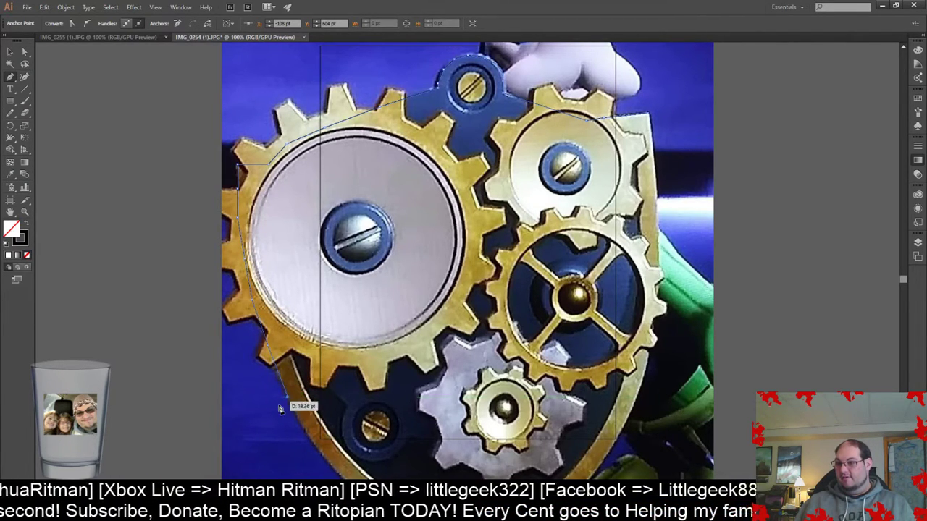
pyautogui.click(317, 446)
# - Continue the outline along the gold rim's lower left curve and around the shield's bottom tip
pyautogui.scroll(-3, 400, 456)
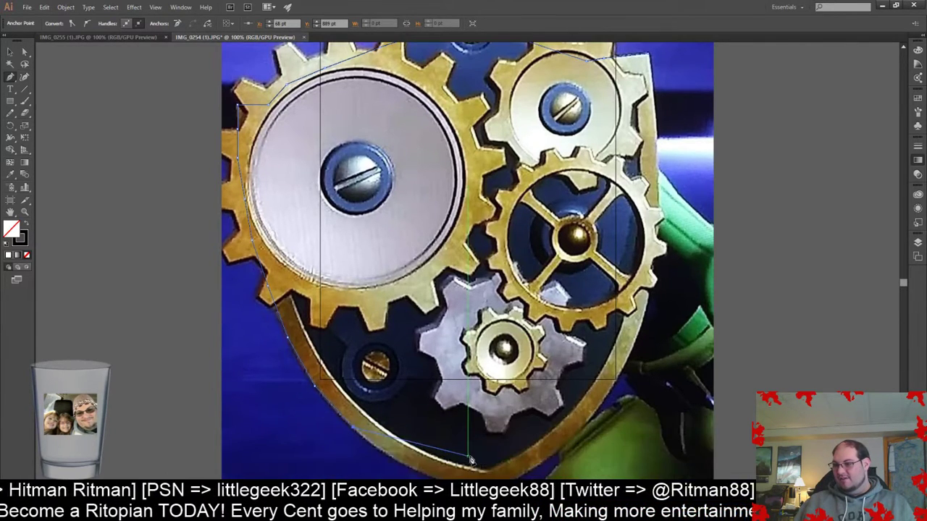
pyautogui.click(384, 439)
pyautogui.click(421, 462)
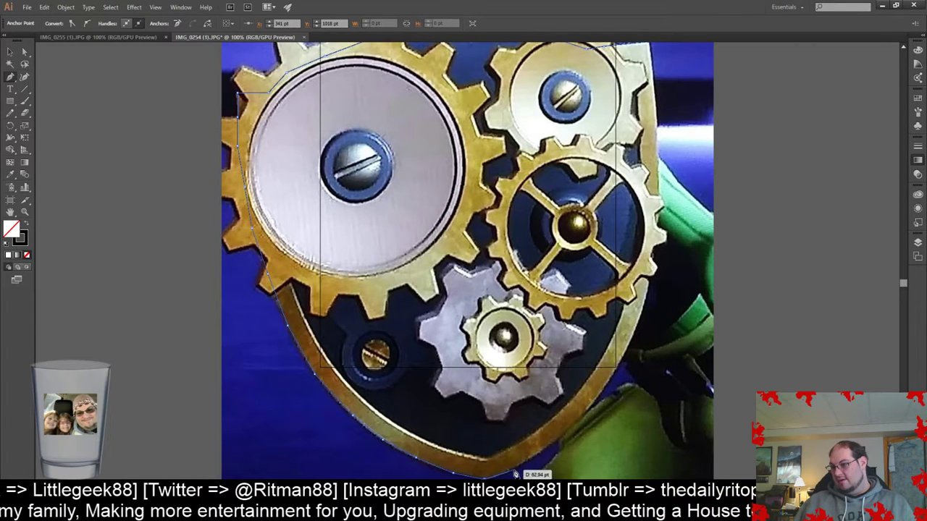
pyautogui.click(547, 454)
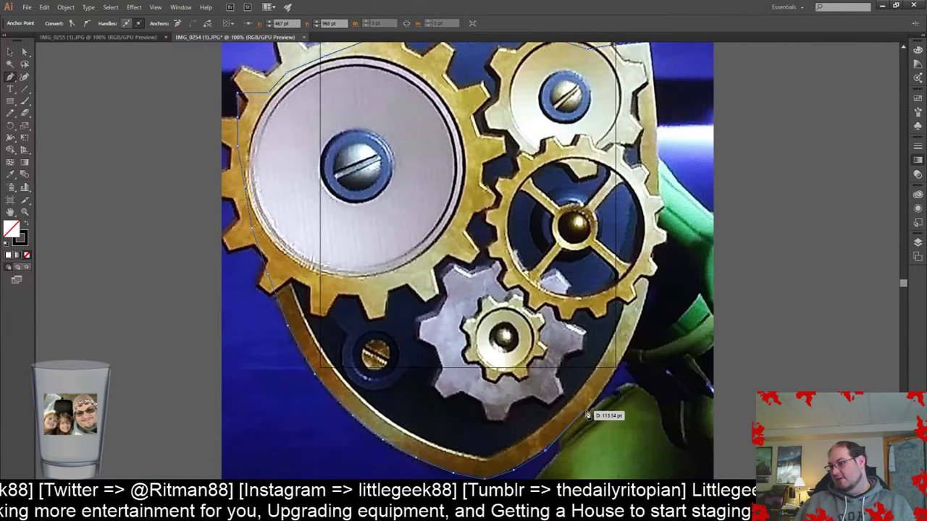
# - Trace the shield's right side up from the lower rim and close the path at its starting point in the upper right corner
pyautogui.click(612, 375)
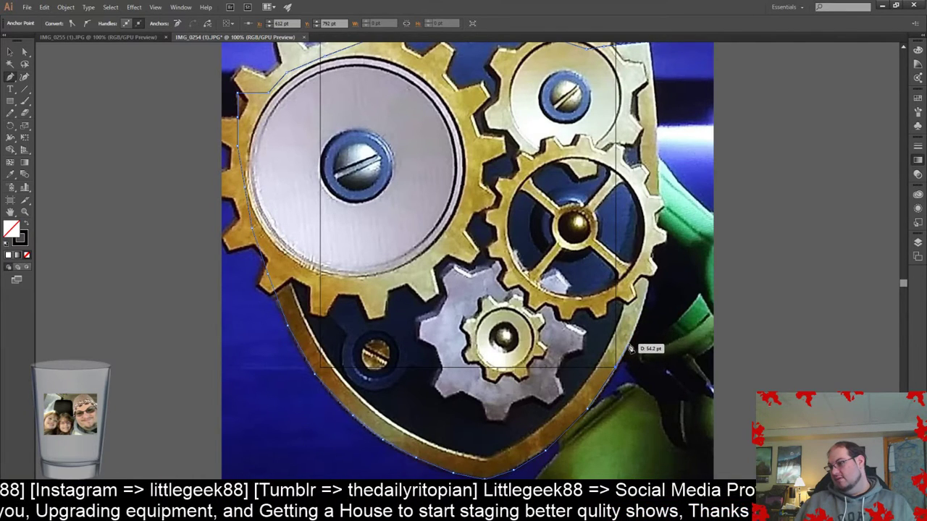
pyautogui.click(649, 305)
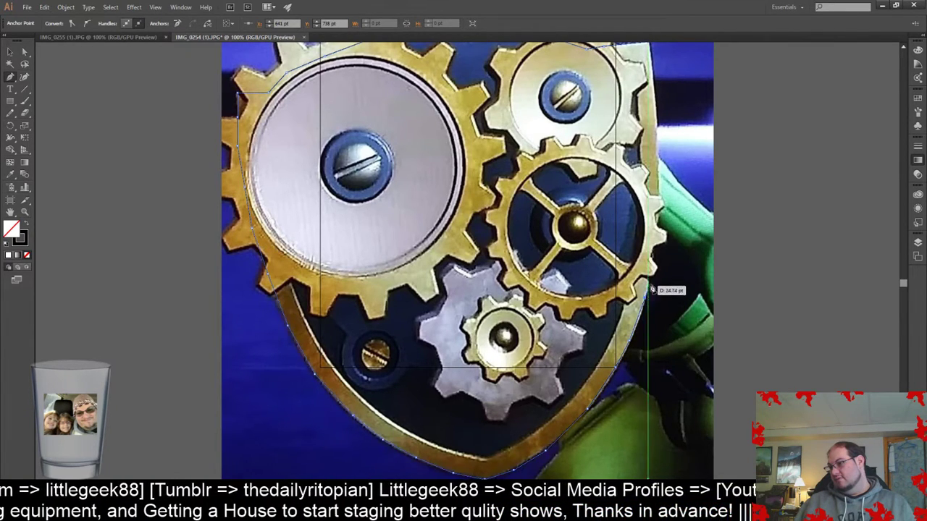
pyautogui.scroll(3, 652, 292)
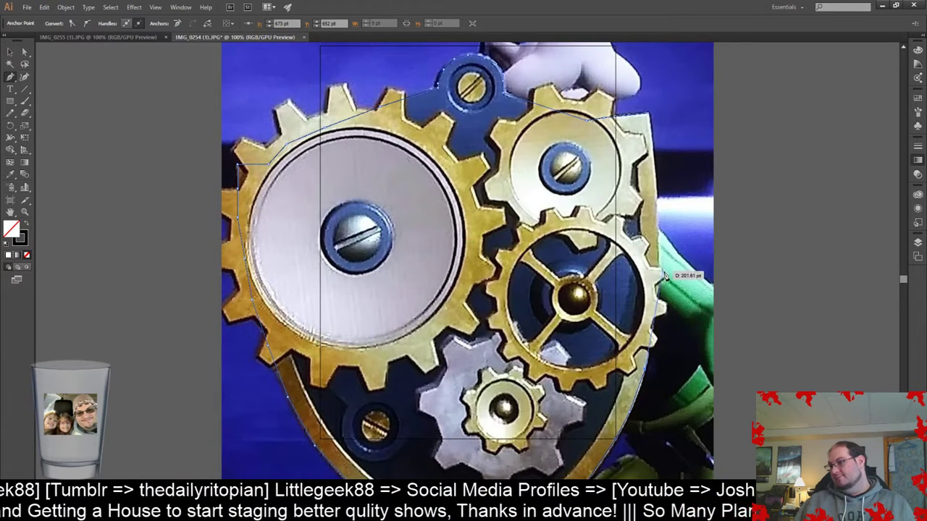
pyautogui.click(656, 321)
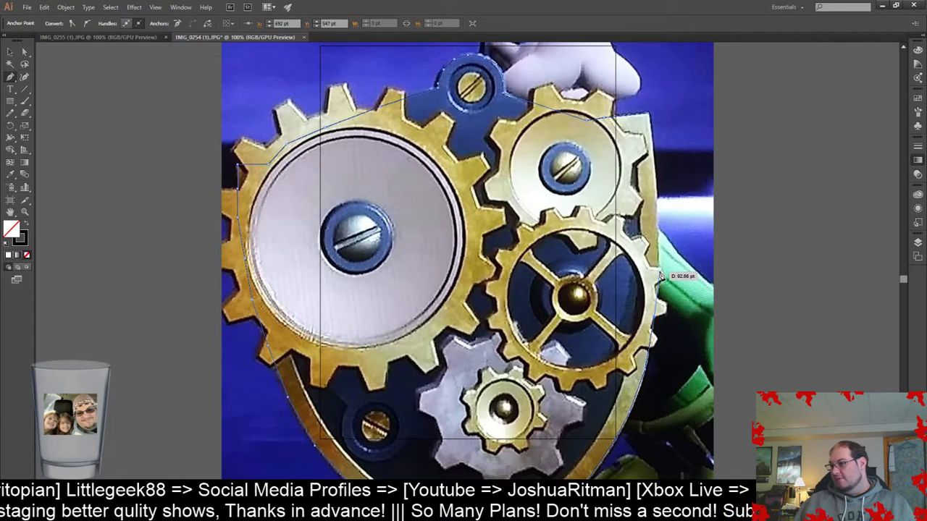
pyautogui.click(659, 229)
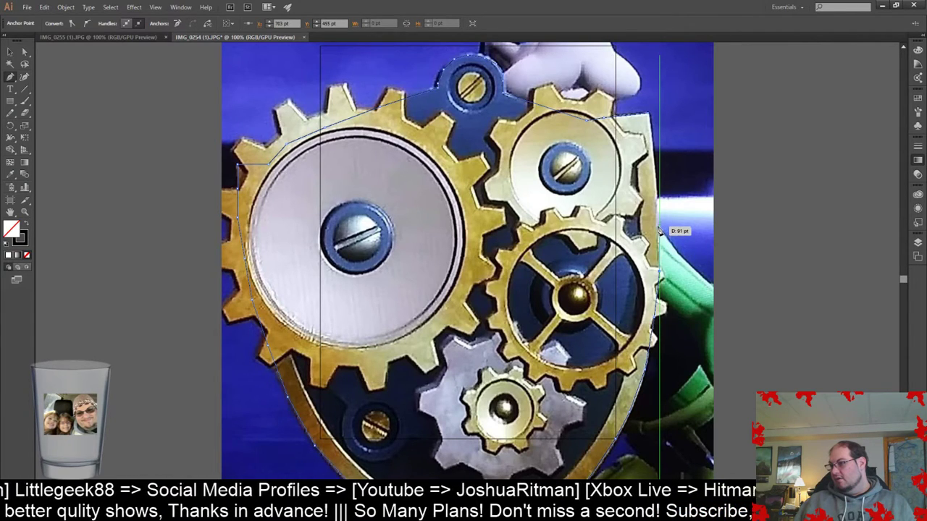
pyautogui.click(656, 176)
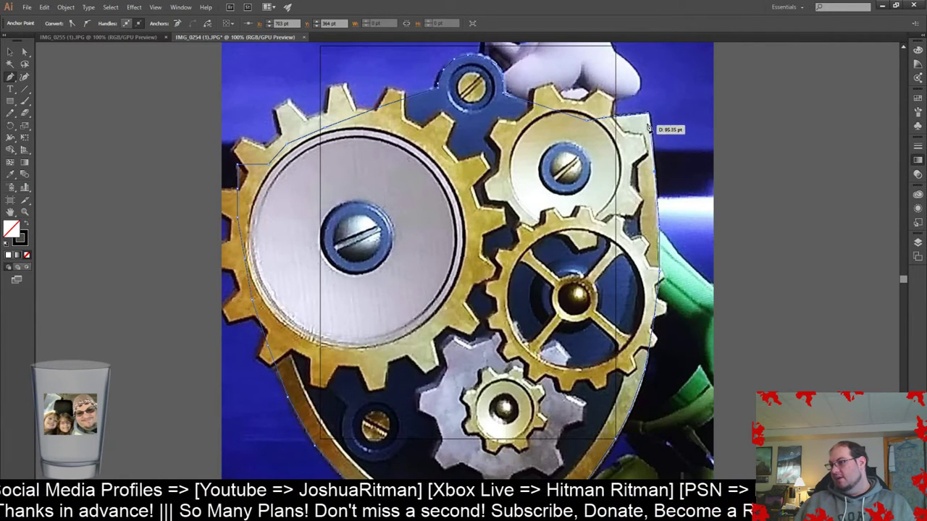
pyautogui.click(649, 116)
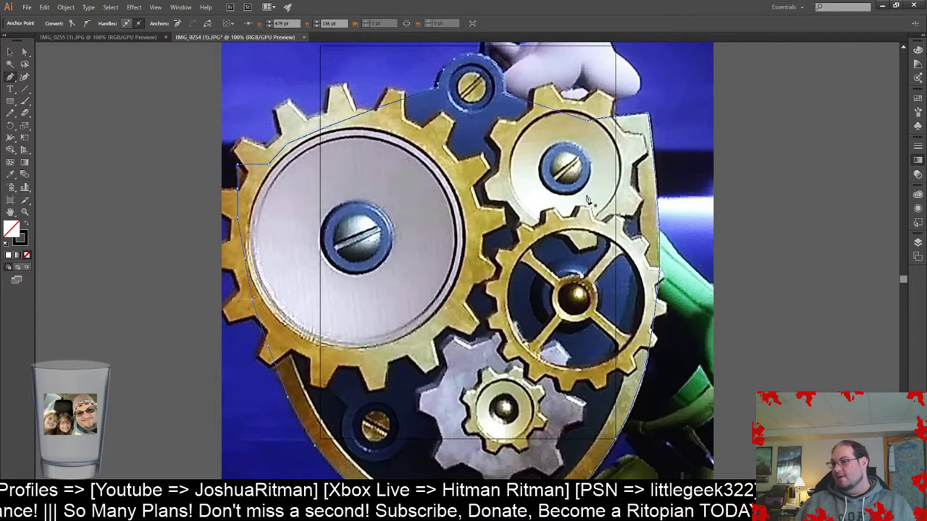
# - Fill the shield path with white and try to move its corner anchor above the large gear's upper left
pyautogui.click(12, 255)
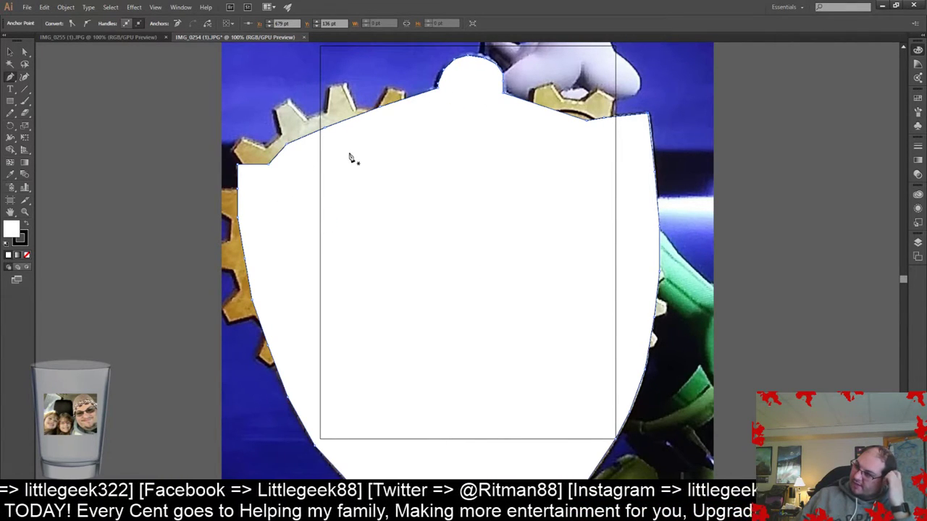
pyautogui.scroll(2, 350, 158)
pyautogui.keyDown('ctrl'); pyautogui.click(287, 191); pyautogui.keyUp('ctrl')
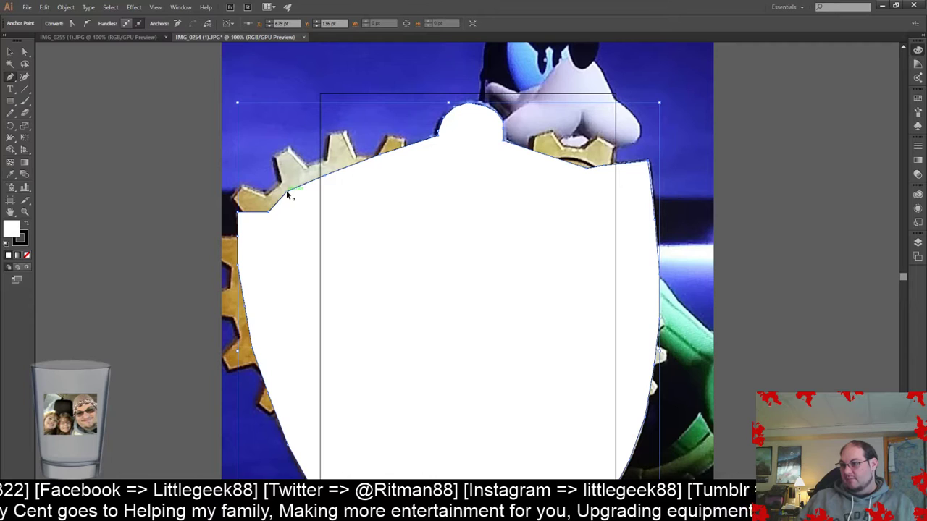
pyautogui.keyDown('ctrl'); pyautogui.moveTo(287, 191); pyautogui.dragTo(292, 202); pyautogui.keyUp('ctrl')
pyautogui.hotkey('ctrl', 'z')
pyautogui.click(11, 78)
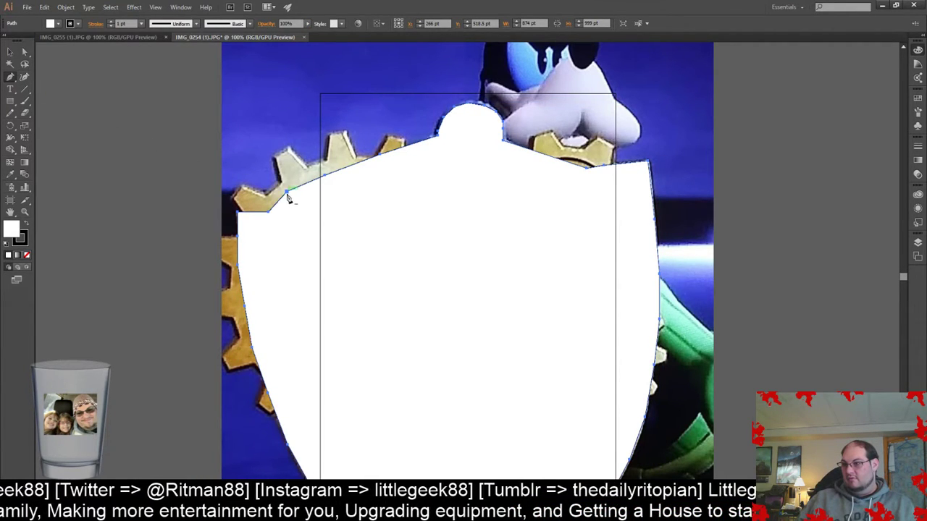
# - Try to turn the corner anchor on the white shield path's upper-left slope into a curve
pyautogui.keyDown('alt'); pyautogui.scroll(-1, 287, 196); pyautogui.keyUp('alt')
pyautogui.keyDown('alt'); pyautogui.scroll(7, 287, 196); pyautogui.keyUp('alt')
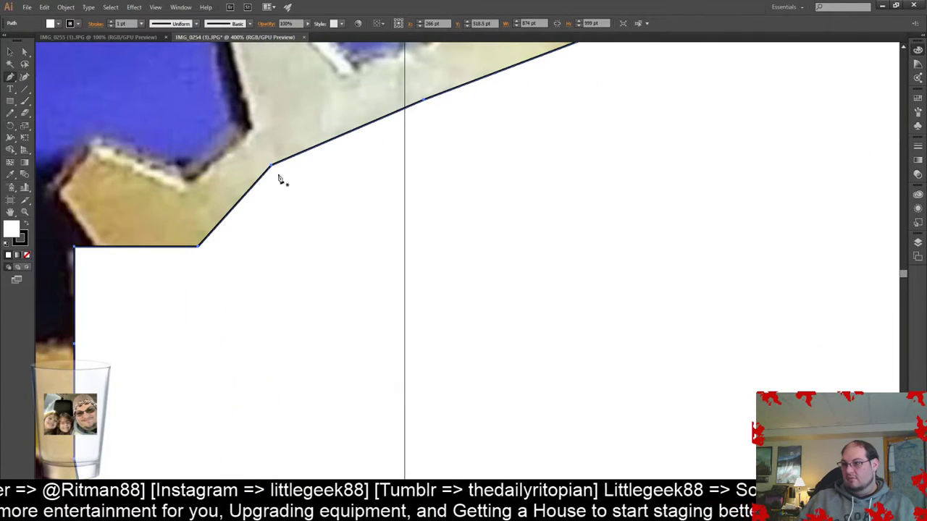
pyautogui.moveTo(271, 166)
pyautogui.keyDown('alt'); pyautogui.mouseDown()
pyautogui.moveTo(289, 192)
pyautogui.moveTo(272, 170)
pyautogui.moveTo(291, 190)
pyautogui.moveTo(306, 157)
pyautogui.moveTo(345, 166)
pyautogui.moveTo(320, 153)
pyautogui.moveTo(286, 165)
pyautogui.mouseUp(); pyautogui.keyUp('alt')
pyautogui.hotkey('ctrl', 'z')
pyautogui.click(11, 54)
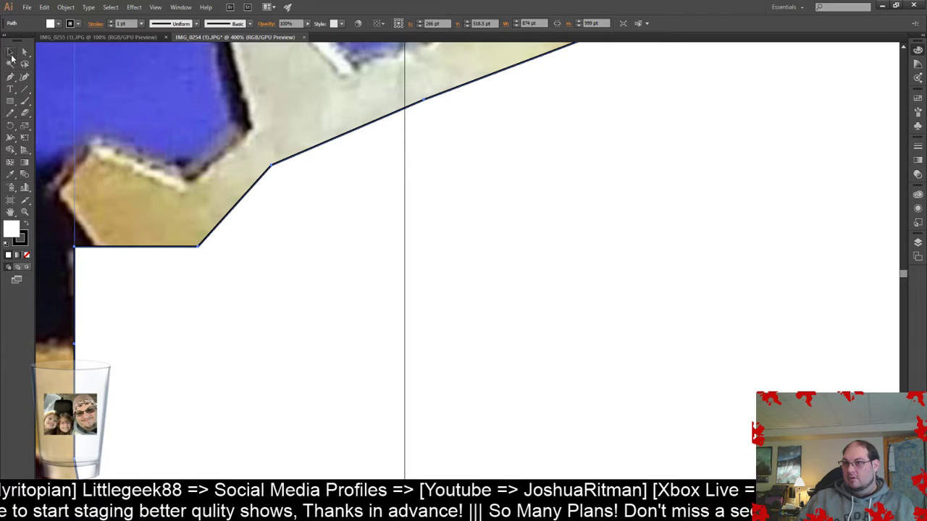
# - Remove the white fill from the shield path so the traced photo shows through
pyautogui.moveTo(275, 166)
pyautogui.mouseDown()
pyautogui.moveTo(283, 180)
pyautogui.moveTo(275, 168)
pyautogui.mouseUp()
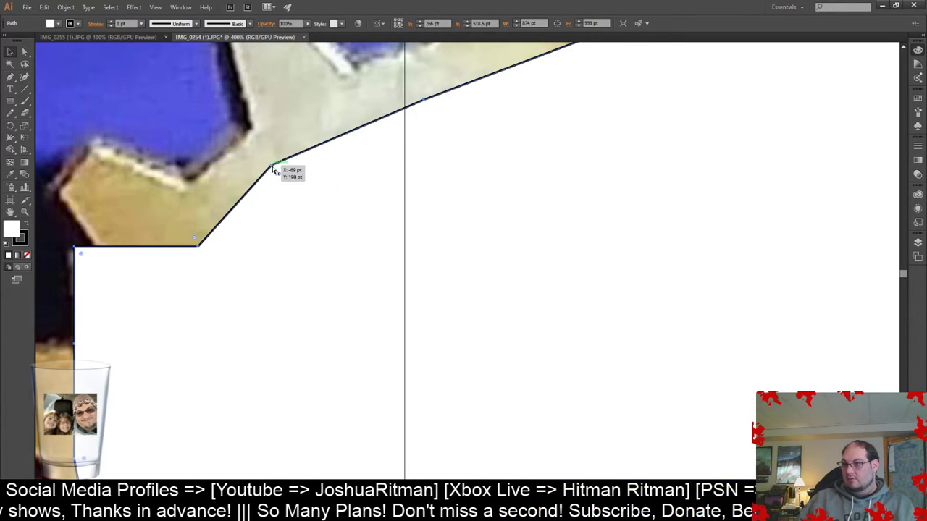
pyautogui.press('/')
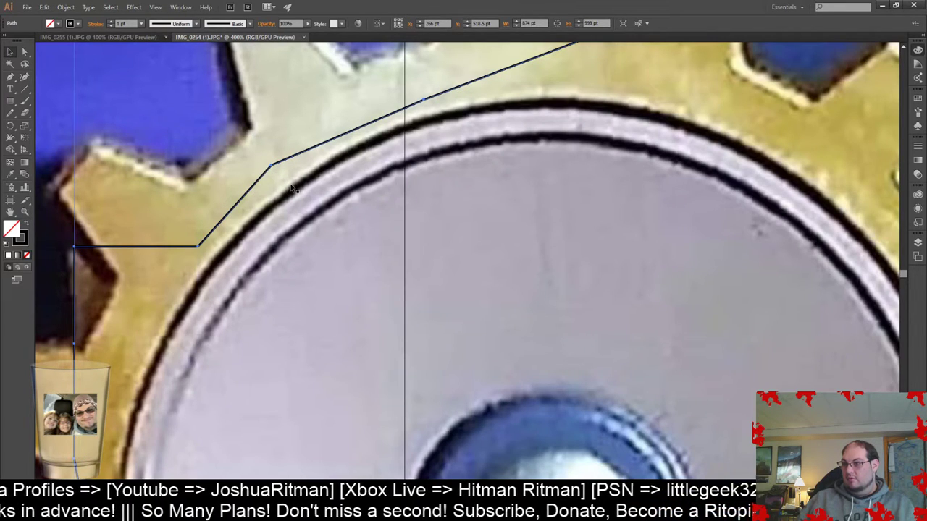
pyautogui.scroll(2, 395, 278)
pyautogui.keyDown('alt'); pyautogui.scroll(6, 431, 282); pyautogui.keyUp('alt')
pyautogui.keyDown('alt'); pyautogui.scroll(-9, 438, 282); pyautogui.keyUp('alt')
pyautogui.keyDown('alt'); pyautogui.scroll(3, 416, 282); pyautogui.keyUp('alt')
pyautogui.keyDown('alt'); pyautogui.scroll(-2, 401, 286); pyautogui.keyUp('alt')
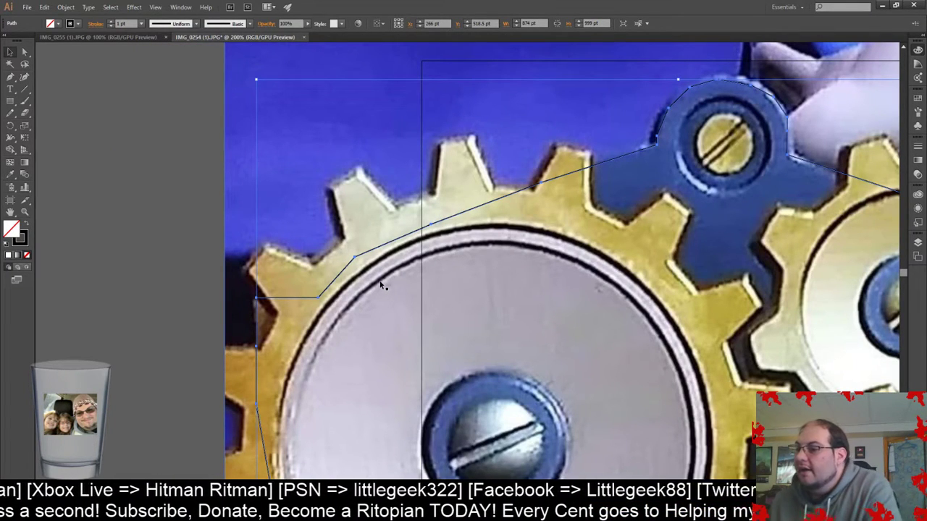
# - Try to drag the two corner anchors beside the large gear's upper-left rim, and undo the moves
pyautogui.moveTo(318, 297); pyautogui.dragTo(315, 287)
pyautogui.hotkey('ctrl', 'z')
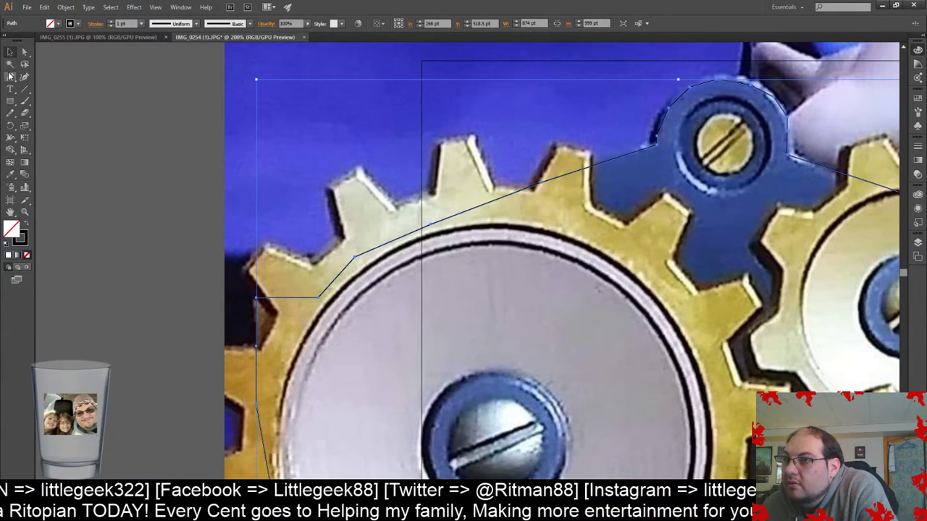
pyautogui.click(11, 76)
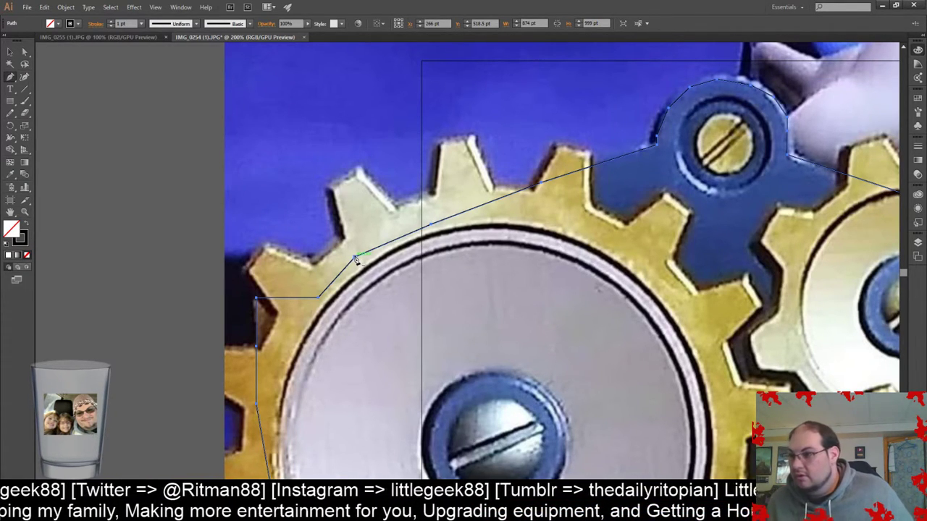
pyautogui.moveTo(354, 257); pyautogui.dragTo(349, 247)
pyautogui.hotkey('ctrl', 'z')
pyautogui.hotkey('ctrl', 'z')
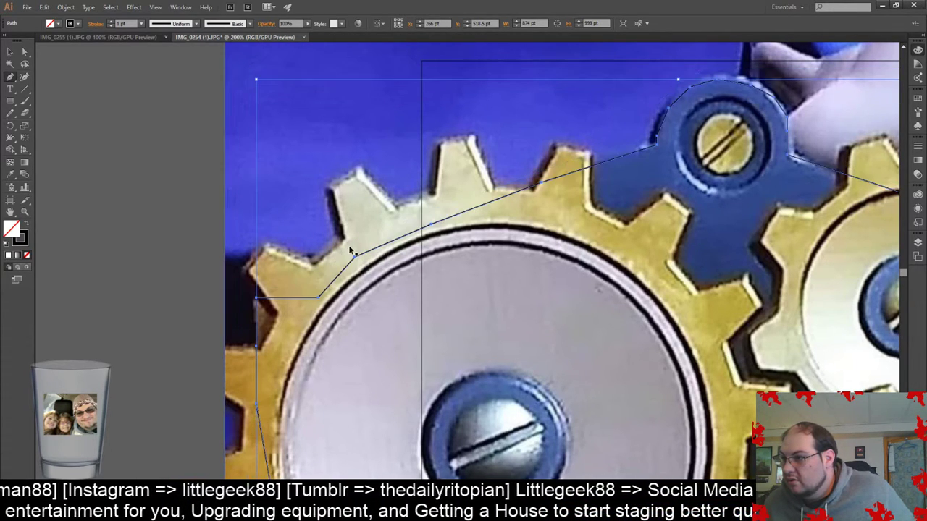
# - Try to convert the upper of the two corner anchors beside the large gear into a smooth point
pyautogui.hotkey('ctrl', 'shift', 'a')
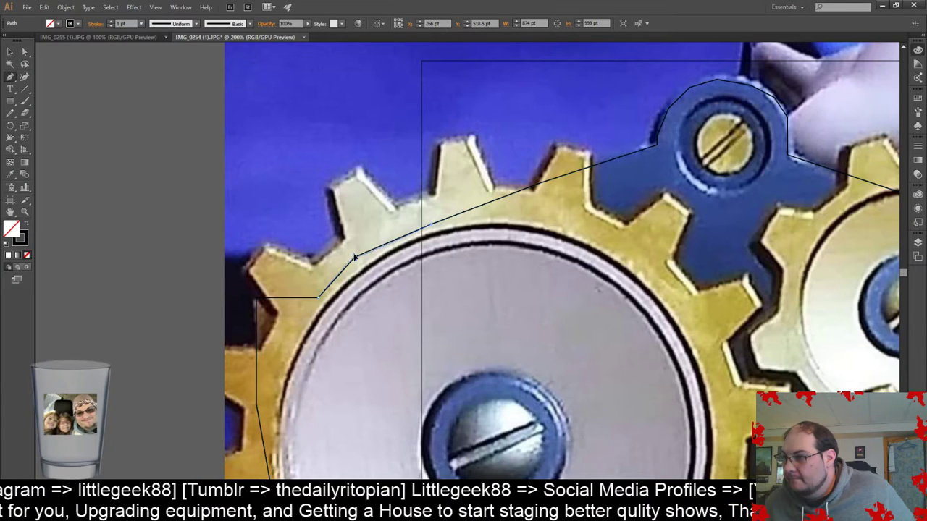
pyautogui.keyDown('alt'); pyautogui.moveTo(349, 246); pyautogui.dragTo(351, 248); pyautogui.keyUp('alt')
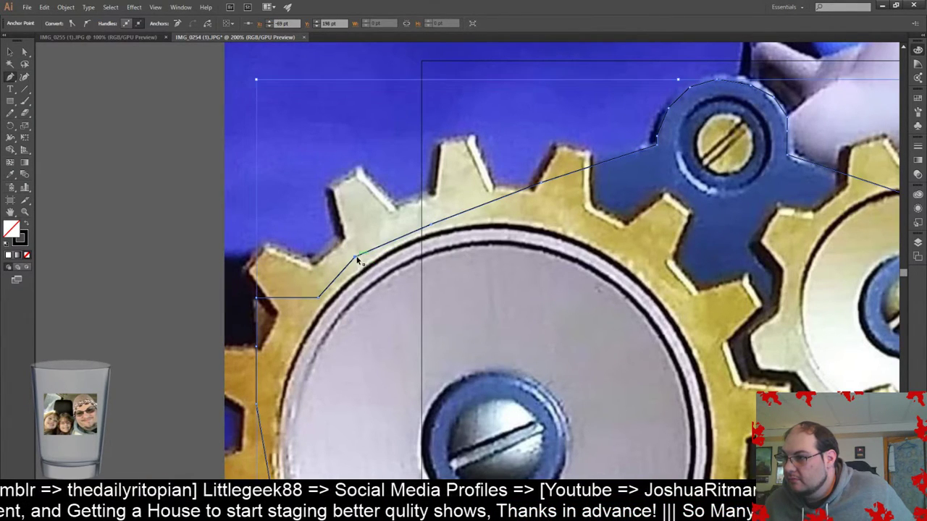
pyautogui.click(353, 255)
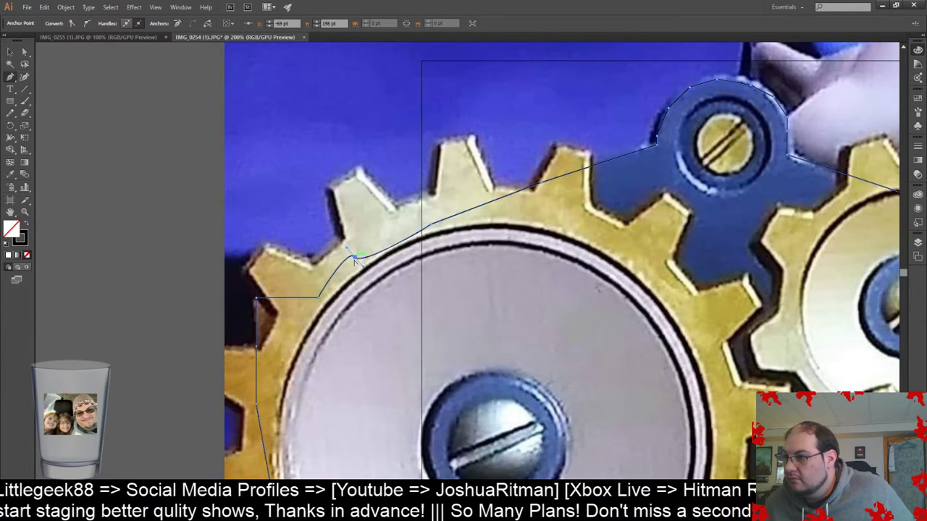
# - Try to smooth the lower corner anchor beside the large gear into a curve, and undo it
pyautogui.keyDown('alt'); pyautogui.scroll(-3, 354, 259); pyautogui.keyUp('alt')
pyautogui.keyDown('alt'); pyautogui.scroll(6, 355, 264); pyautogui.keyUp('alt')
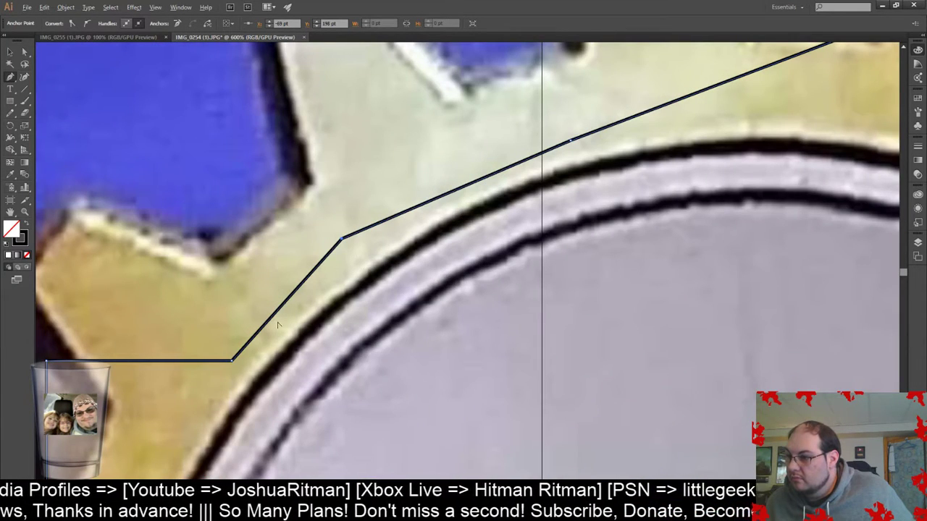
pyautogui.moveTo(233, 361)
pyautogui.keyDown('alt'); pyautogui.mouseDown()
pyautogui.moveTo(235, 337)
pyautogui.moveTo(179, 265)
pyautogui.mouseUp(); pyautogui.keyUp('alt')
pyautogui.moveTo(167, 330); pyautogui.dragTo(187, 388)
pyautogui.scroll(2, 198, 377)
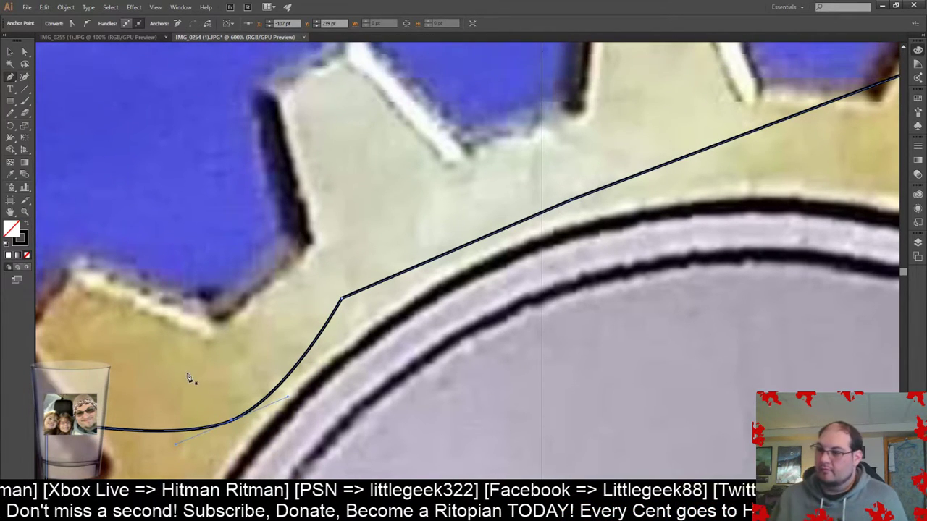
pyautogui.hotkey('ctrl', 'z')
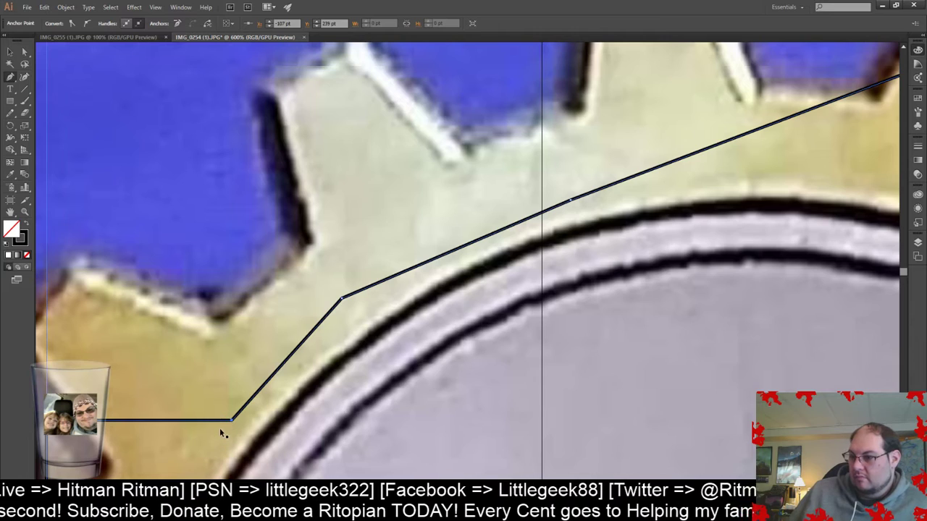
# - Shift the shield path together with the traced photo upward by about 8 pt
pyautogui.moveTo(224, 420); pyautogui.dragTo(222, 410)
pyautogui.hotkey('ctrl', 'z')
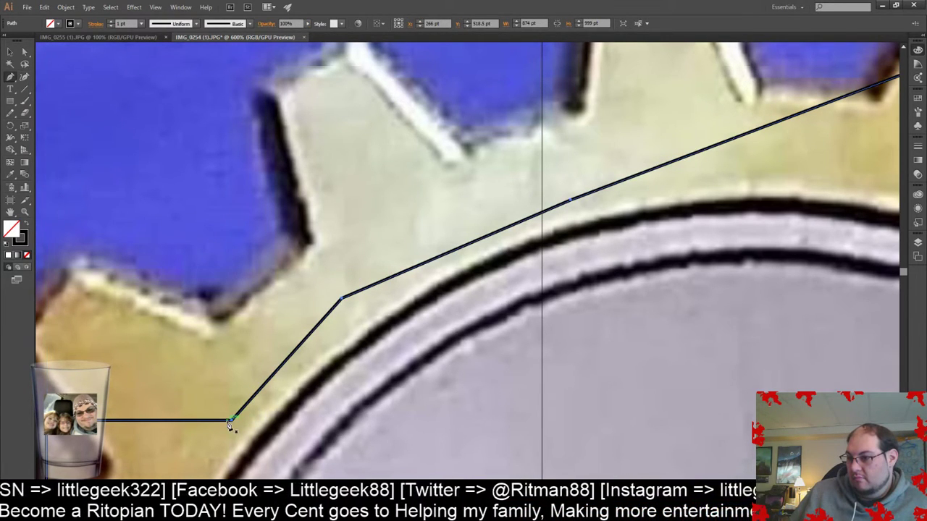
pyautogui.keyDown('ctrl'); pyautogui.moveTo(228, 424); pyautogui.dragTo(231, 397); pyautogui.keyUp('ctrl')
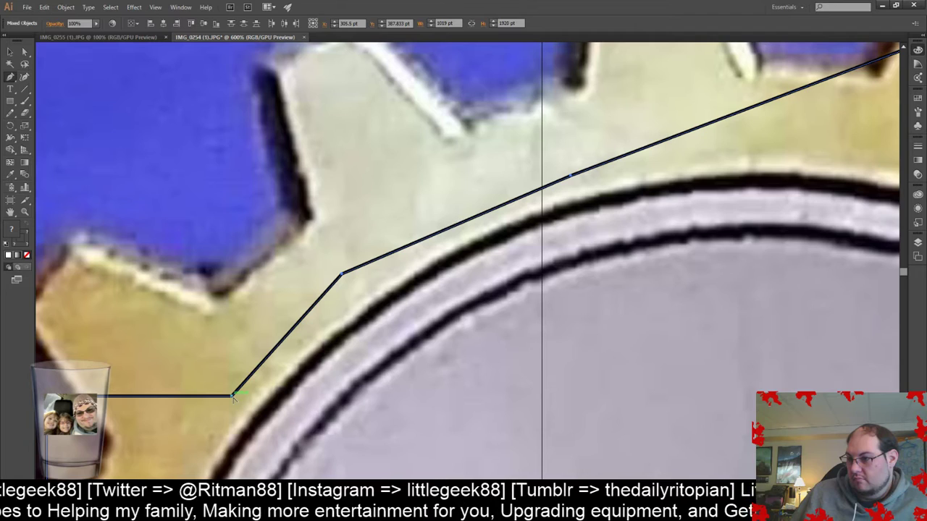
# - Try to pull curve handles out of the lower corner anchor with the Pen tool, and undo it
pyautogui.click(232, 397)
pyautogui.keyDown('alt'); pyautogui.moveTo(232, 397); pyautogui.dragTo(223, 350); pyautogui.keyUp('alt')
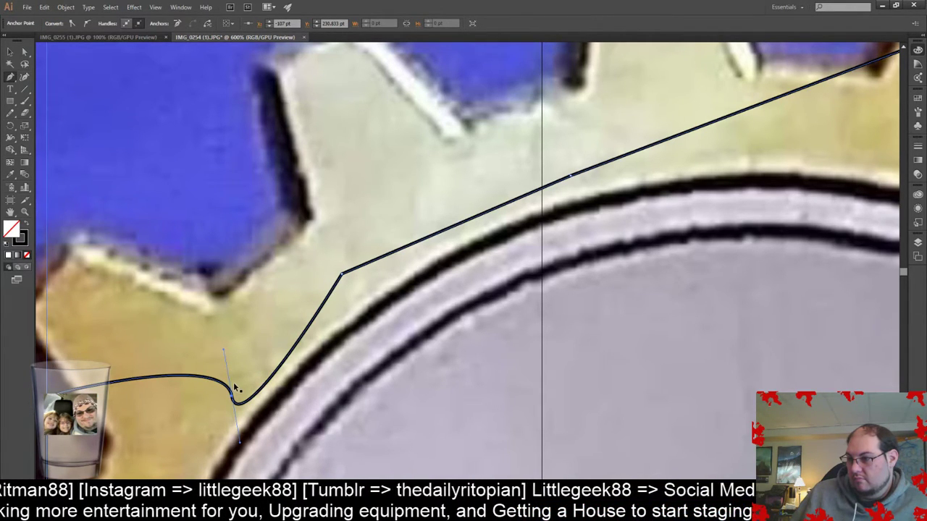
pyautogui.hotkey('ctrl', 'z')
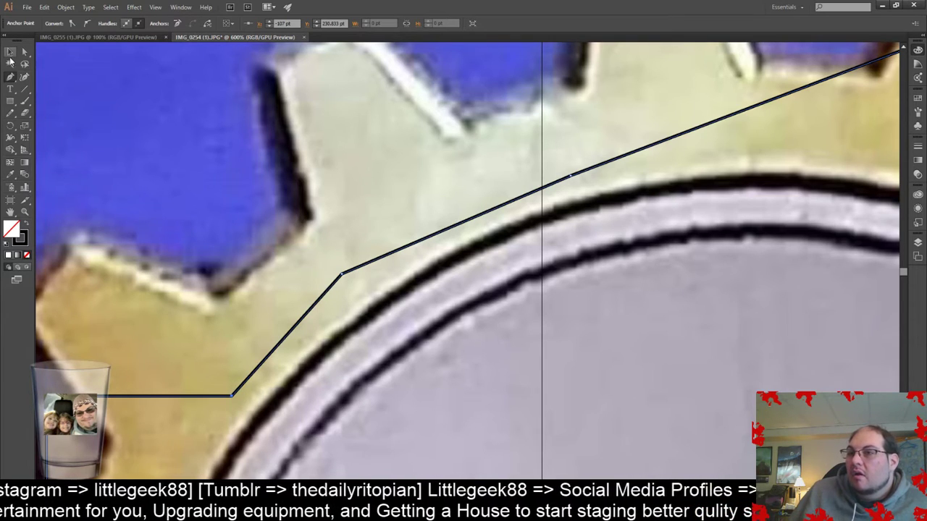
# - Try to reshape the lower corner anchor with the Direct Selection tool, and undo the change
pyautogui.click(24, 51)
pyautogui.keyDown('alt'); pyautogui.moveTo(227, 397); pyautogui.dragTo(213, 347); pyautogui.keyUp('alt')
pyautogui.hotkey('ctrl', 'z')
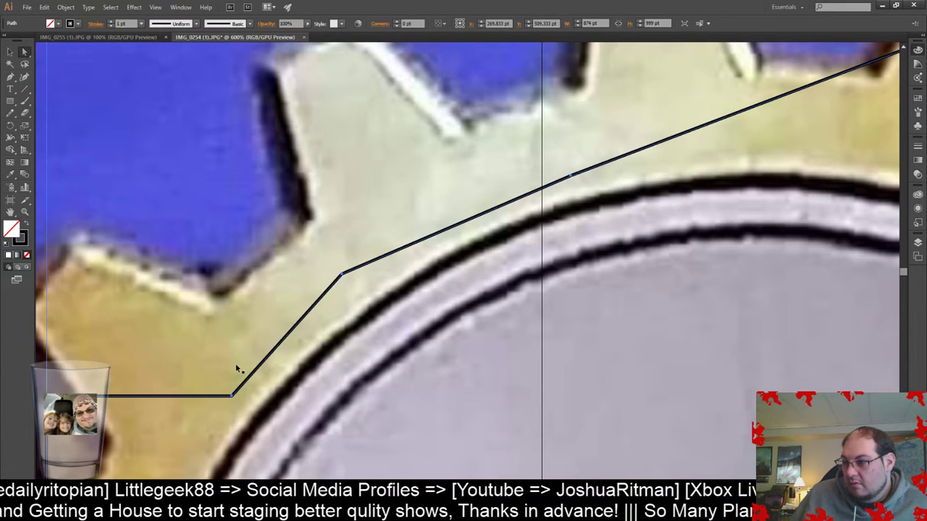
pyautogui.scroll(3, 236, 378)
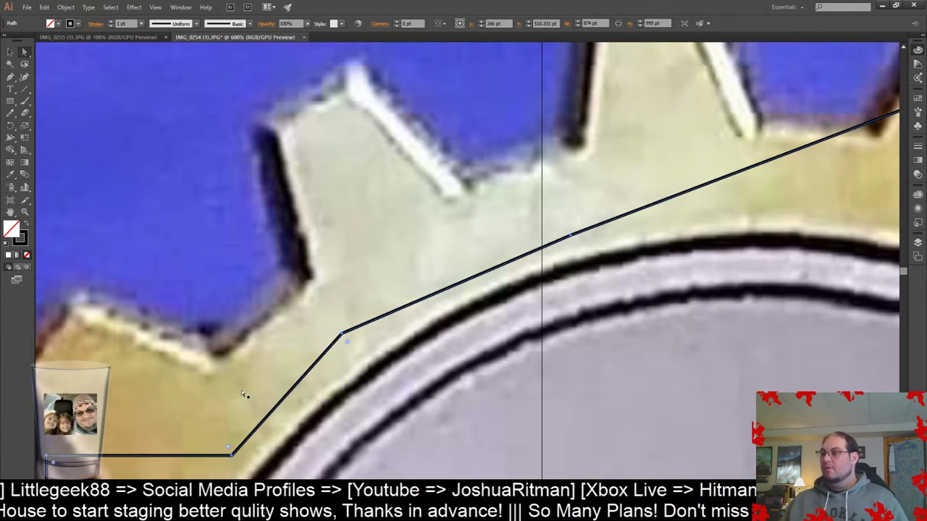
pyautogui.scroll(-2, 237, 341)
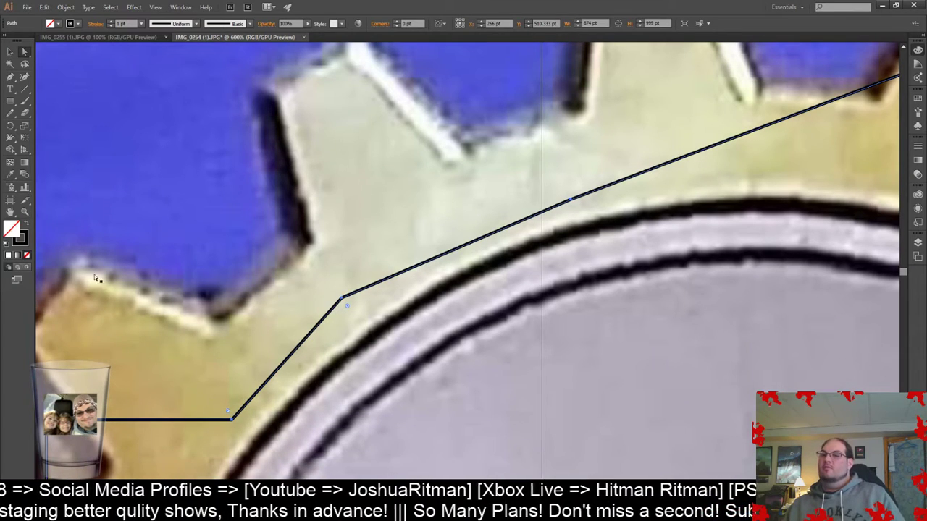
# - Try to bend the path at the upper corner anchor with the Anchor Point tool, and restore the straight segments
pyautogui.click(11, 76)
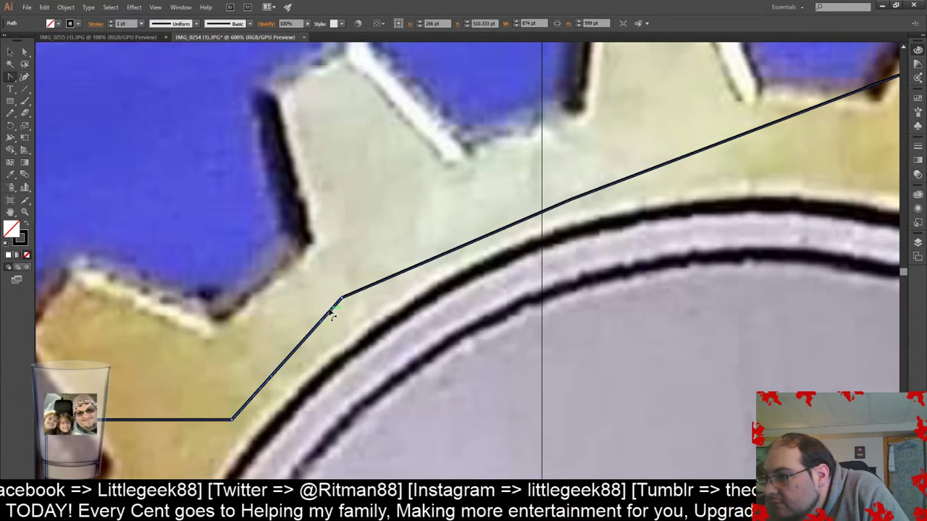
pyautogui.click(341, 300)
pyautogui.moveTo(340, 298); pyautogui.dragTo(327, 279)
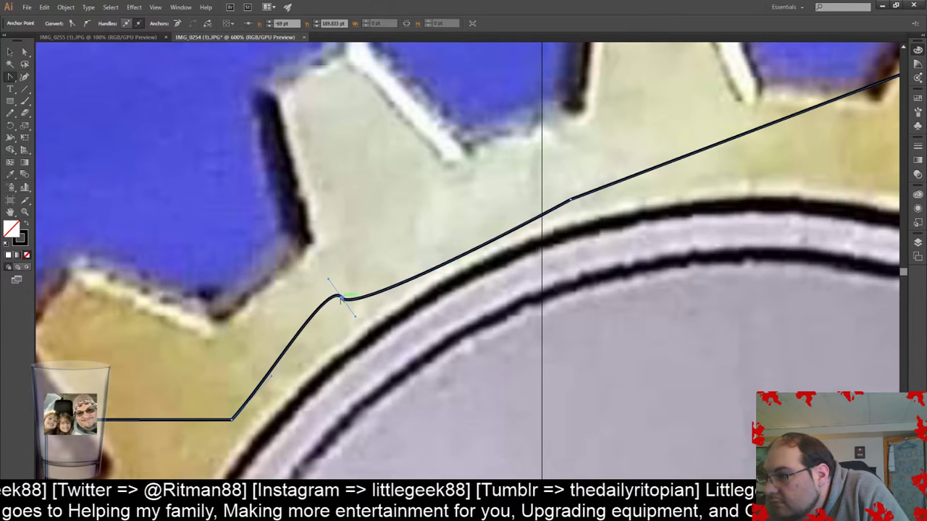
pyautogui.click(49, 21)
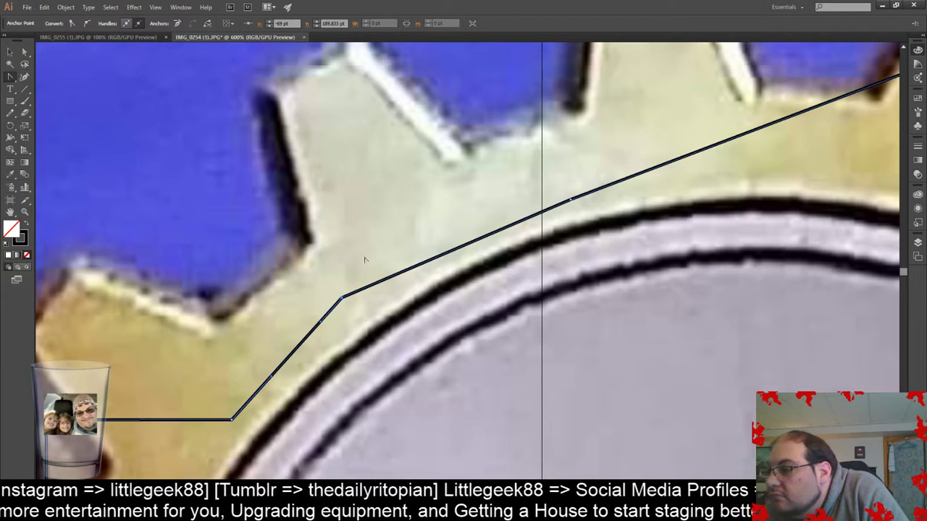
pyautogui.moveTo(351, 294)
pyautogui.mouseDown()
pyautogui.moveTo(352, 281)
pyautogui.moveTo(350, 289)
pyautogui.mouseUp()
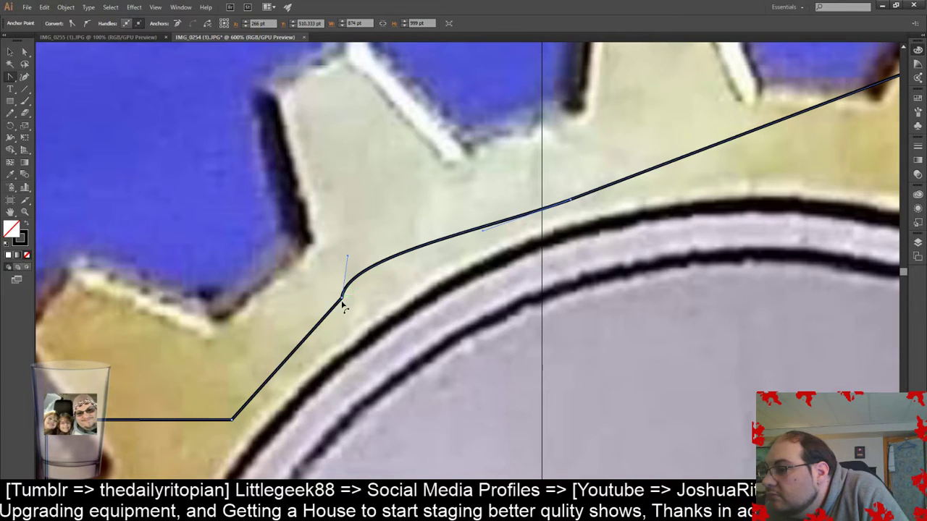
pyautogui.click(345, 300)
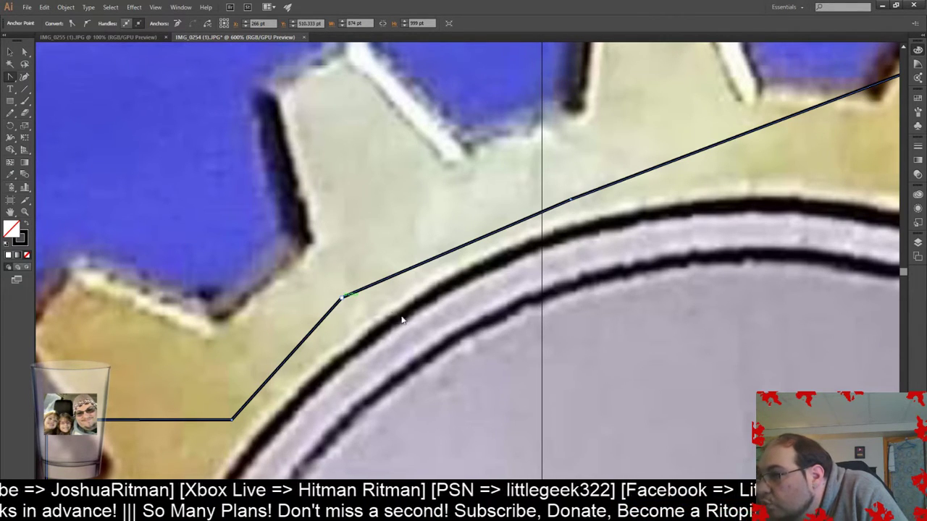
pyautogui.click(341, 298)
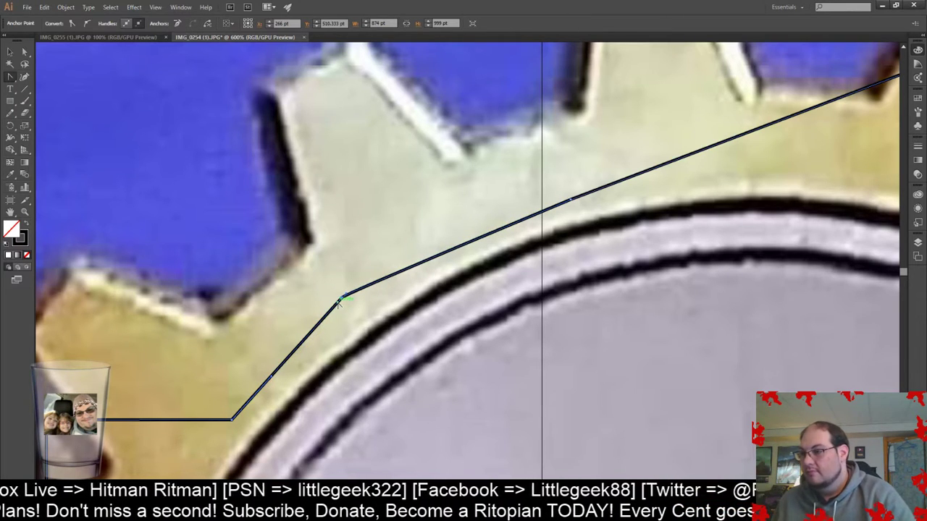
# - Move the two corner anchors outward over the large gear's rim, to about X -74, Y 185 pt and X -118, Y 220 pt
pyautogui.click(331, 271)
pyautogui.moveTo(342, 298); pyautogui.dragTo(329, 281)
pyautogui.scroll(-2, 324, 288)
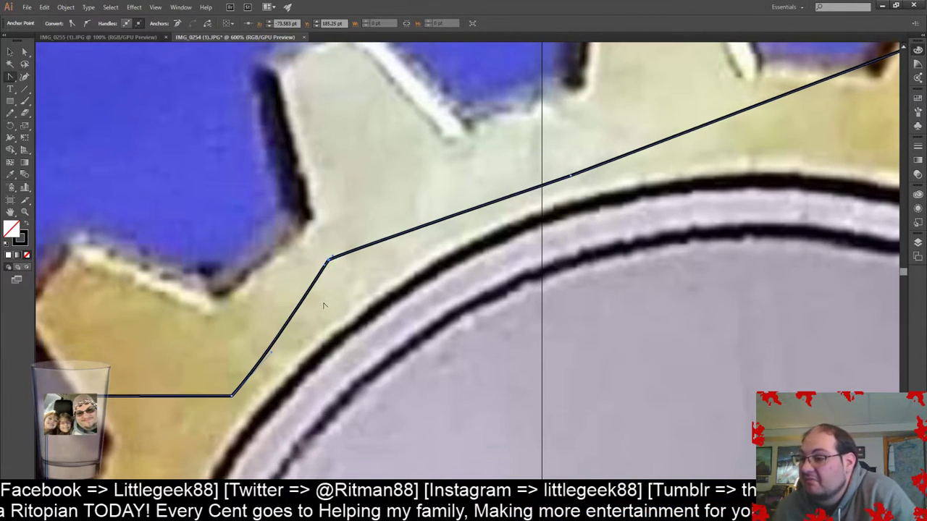
pyautogui.moveTo(231, 361); pyautogui.dragTo(213, 322)
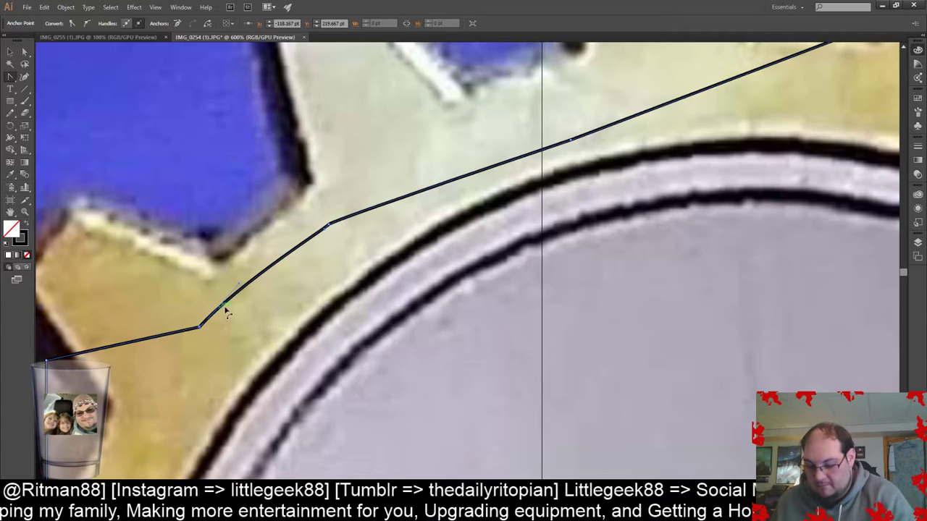
# - Try to reshape the anchor above the large gear's rim at about X 10, Y 157 pt, and undo it
pyautogui.keyDown('alt'); pyautogui.scroll(1, 271, 334); pyautogui.keyUp('alt')
pyautogui.keyDown('alt'); pyautogui.scroll(-6, 275, 337); pyautogui.keyUp('alt')
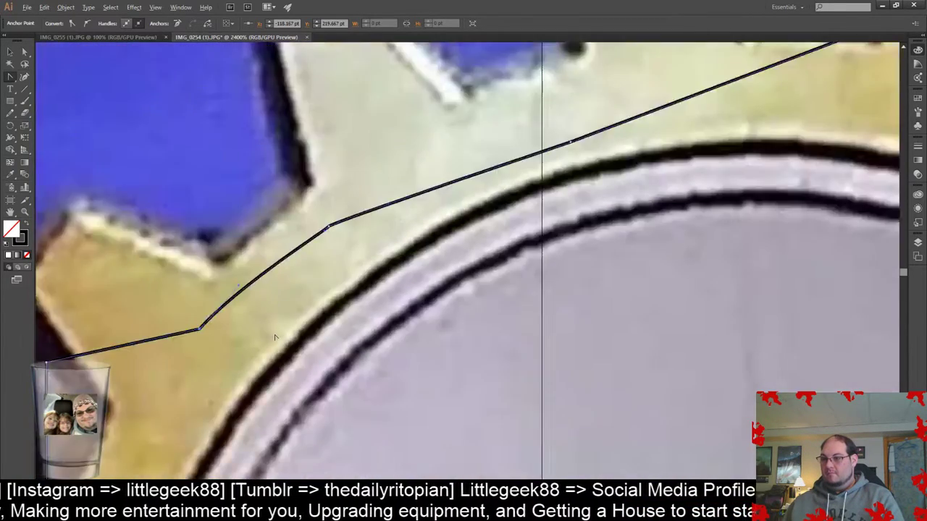
pyautogui.keyDown('alt'); pyautogui.scroll(1, 278, 336); pyautogui.keyUp('alt')
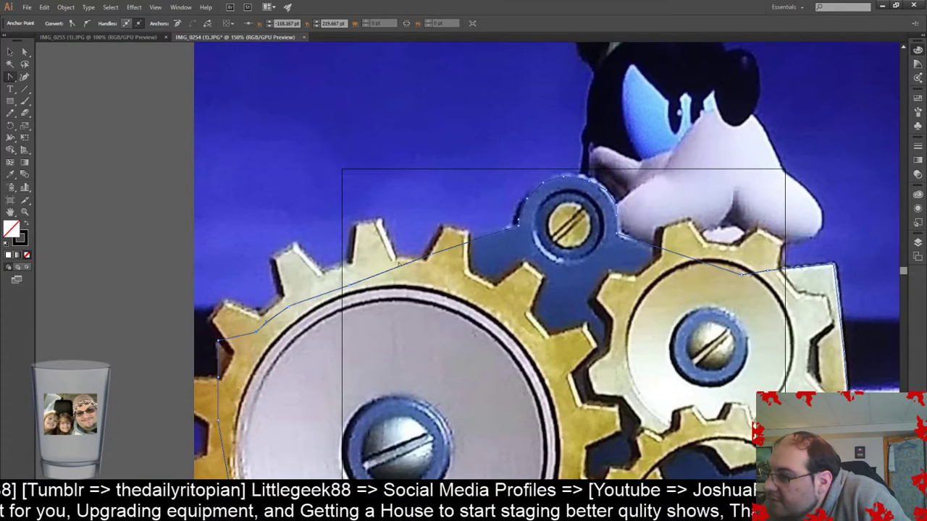
pyautogui.moveTo(349, 286); pyautogui.dragTo(344, 283)
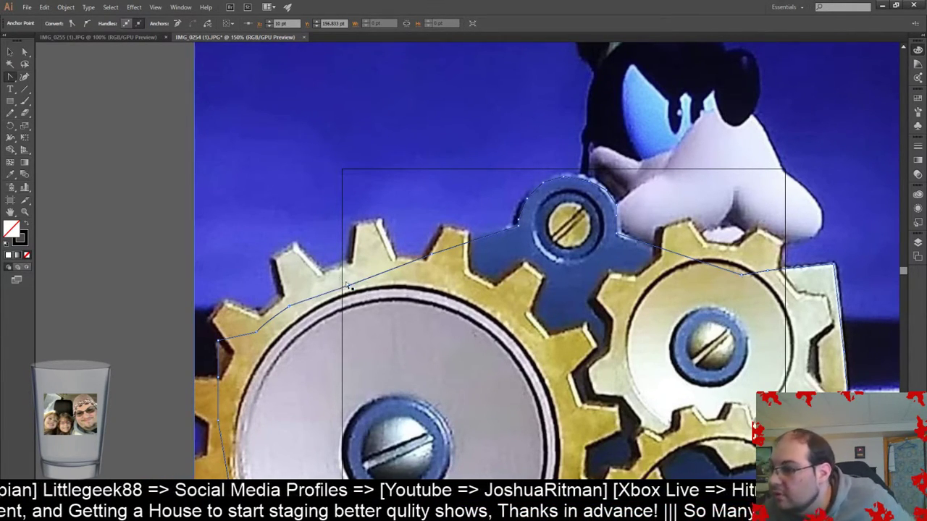
pyautogui.click(349, 285)
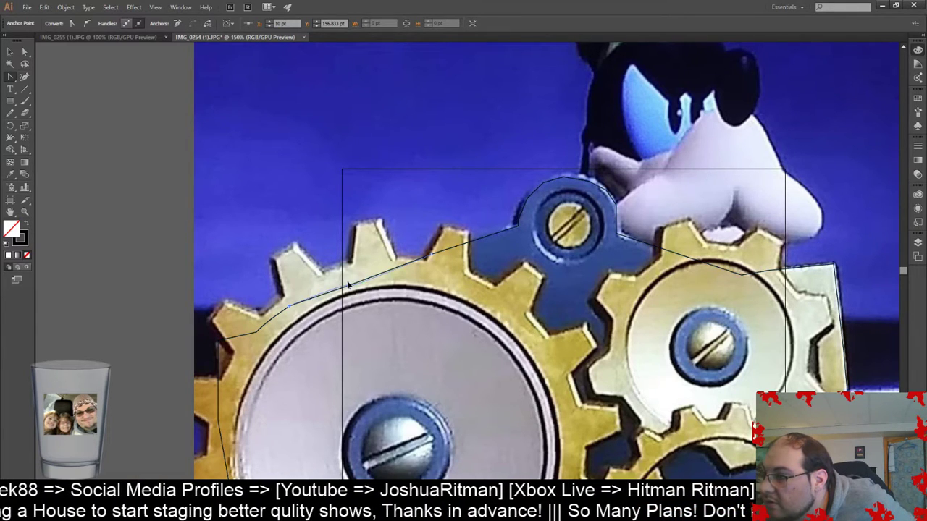
pyautogui.click(349, 285)
pyautogui.keyDown('alt'); pyautogui.scroll(-4, 349, 285); pyautogui.keyUp('alt')
pyautogui.keyDown('alt'); pyautogui.scroll(8, 351, 286); pyautogui.keyUp('alt')
pyautogui.moveTo(352, 277); pyautogui.dragTo(363, 290)
pyautogui.hotkey('ctrl', 'z')
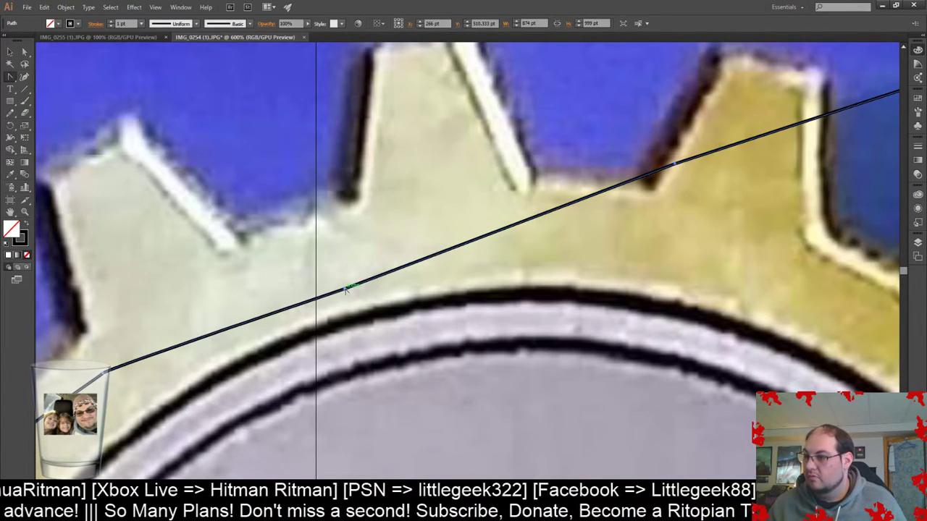
# - Delete the path segment running down the rim from the anchor near X 10 pt, and move its open end to X 6.167, Y 153 pt
pyautogui.click(346, 289)
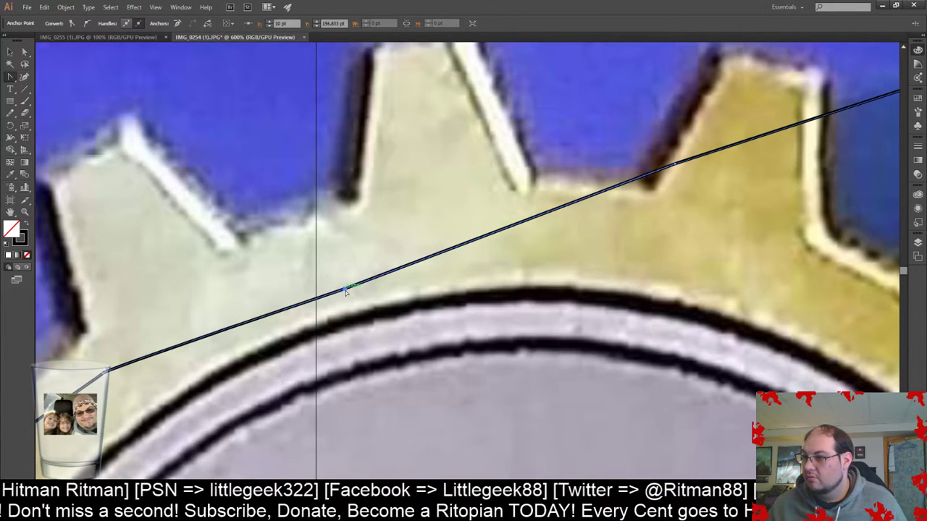
pyautogui.moveTo(341, 290)
pyautogui.mouseDown()
pyautogui.moveTo(328, 274)
pyautogui.moveTo(353, 288)
pyautogui.mouseUp()
pyautogui.hotkey('ctrl', 'z')
pyautogui.hotkey('ctrl', 'z')
pyautogui.hotkey('ctrl', 'z')
pyautogui.hotkey('ctrl', 'z')
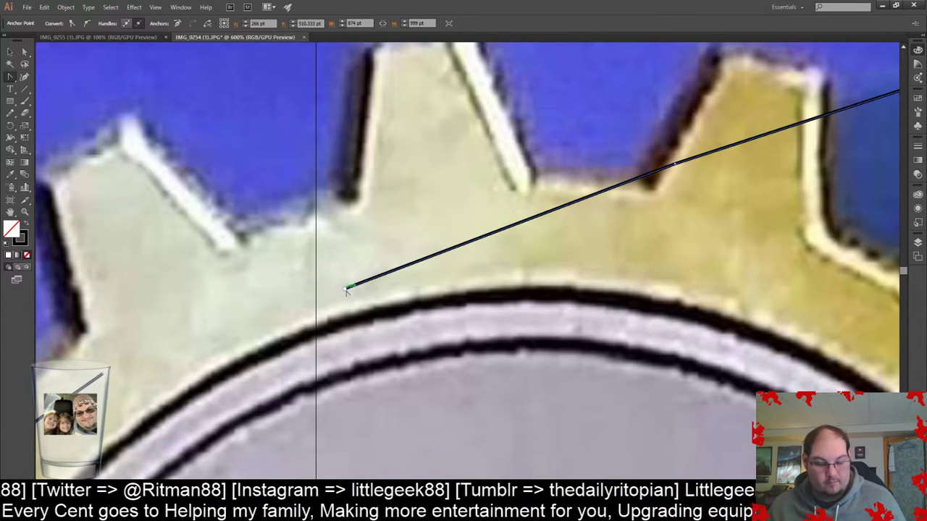
pyautogui.moveTo(345, 289); pyautogui.dragTo(330, 284)
pyautogui.hotkey('ctrl', 'z')
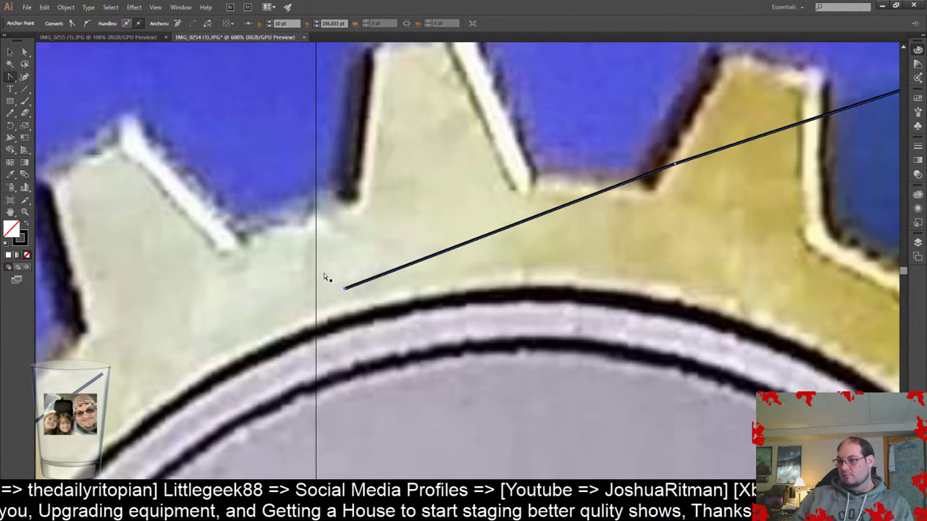
pyautogui.moveTo(348, 288)
pyautogui.mouseDown()
pyautogui.moveTo(326, 275)
pyautogui.moveTo(331, 282)
pyautogui.mouseUp()
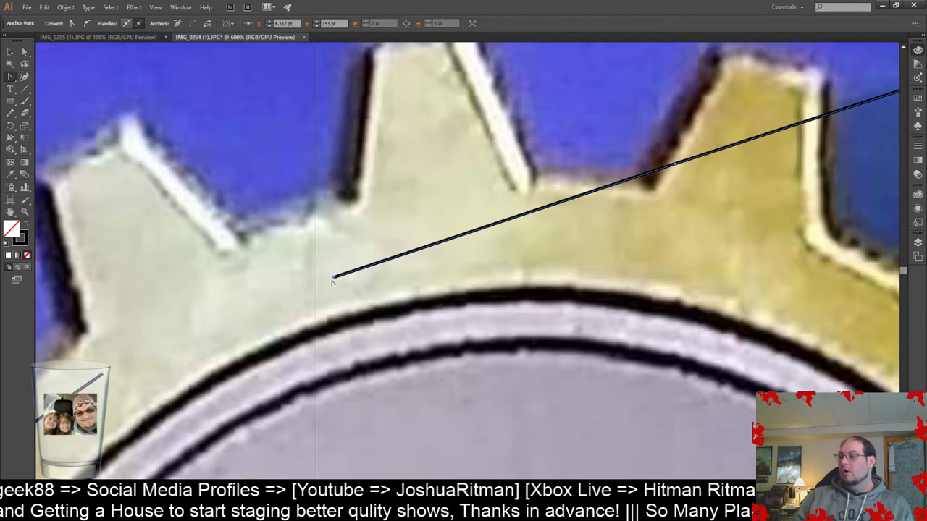
# - Move the lower corner anchor on the large gear down to about X -116, Y 231 pt
pyautogui.scroll(1, 329, 288)
pyautogui.scroll(-5, 341, 294)
pyautogui.scroll(8, 369, 329)
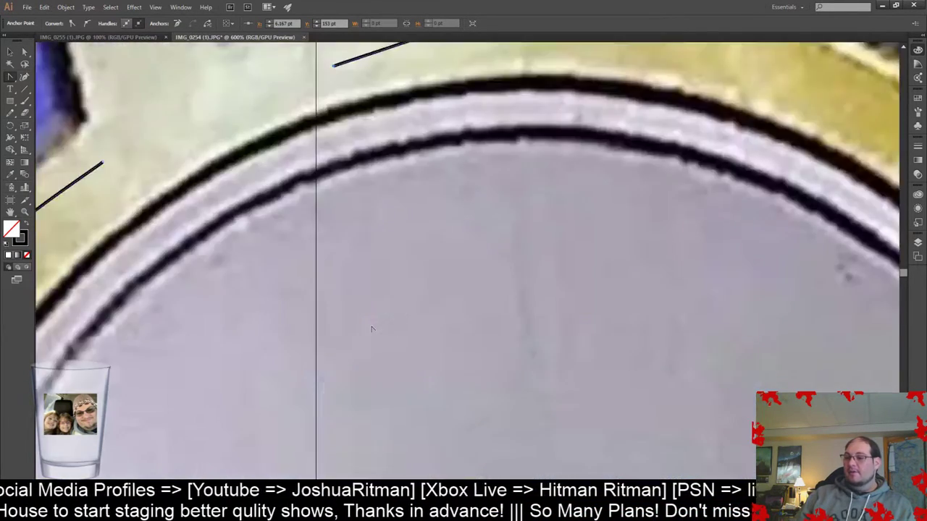
pyautogui.keyDown('alt'); pyautogui.scroll(-5, 371, 328); pyautogui.keyUp('alt')
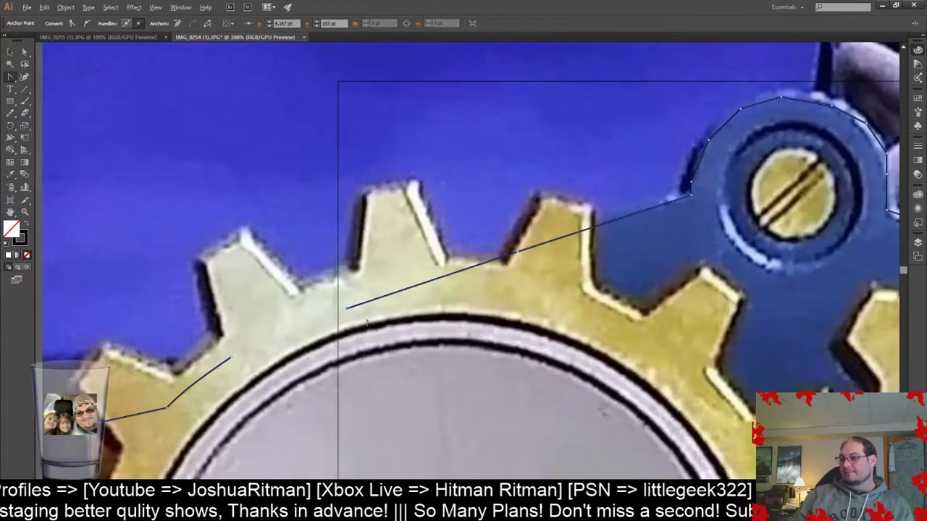
pyautogui.scroll(-3, 230, 378)
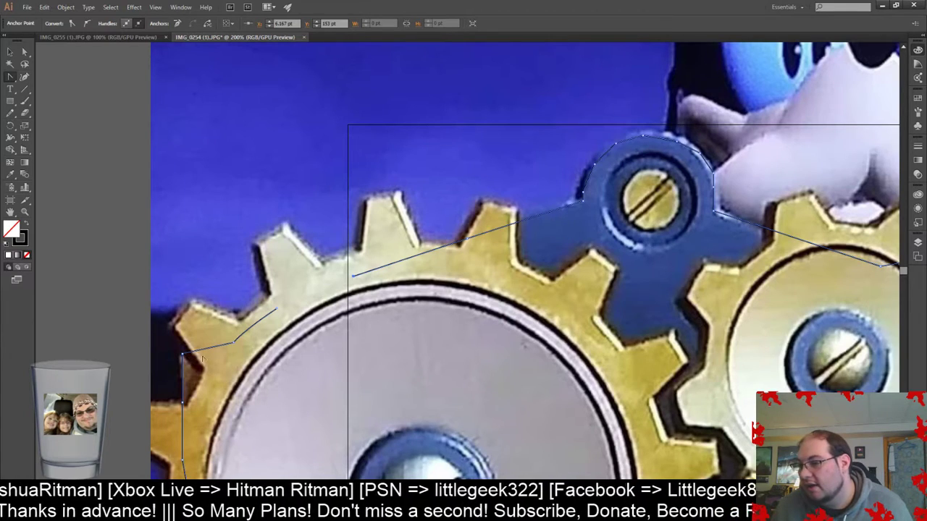
pyautogui.moveTo(234, 343); pyautogui.dragTo(235, 347)
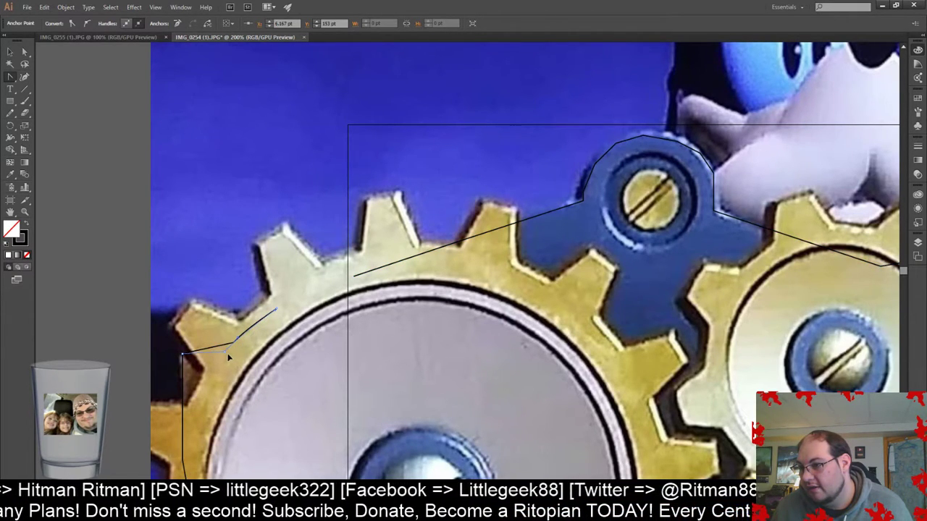
pyautogui.moveTo(230, 353); pyautogui.dragTo(234, 353)
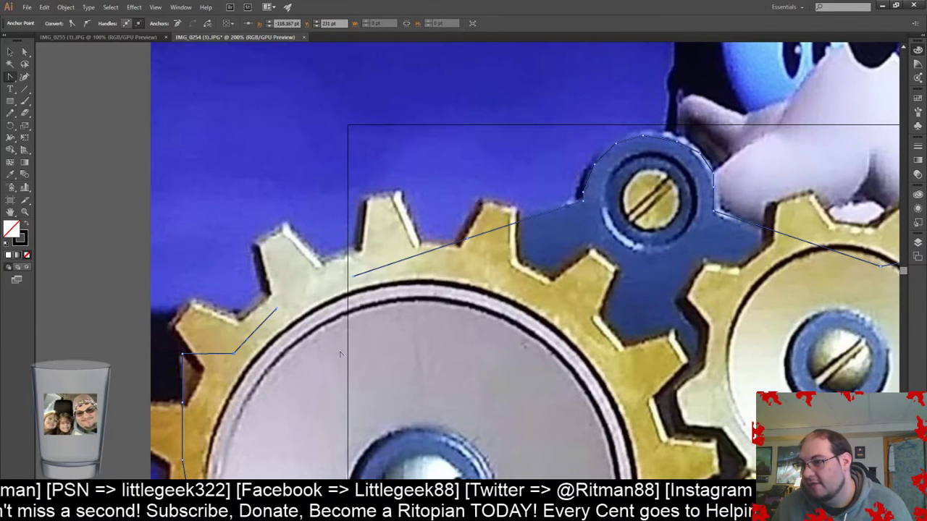
# - Move the open end beside the lower corner anchor to about X -95, Y 224 pt, with a curved segment between them
pyautogui.moveTo(276, 309); pyautogui.dragTo(253, 350)
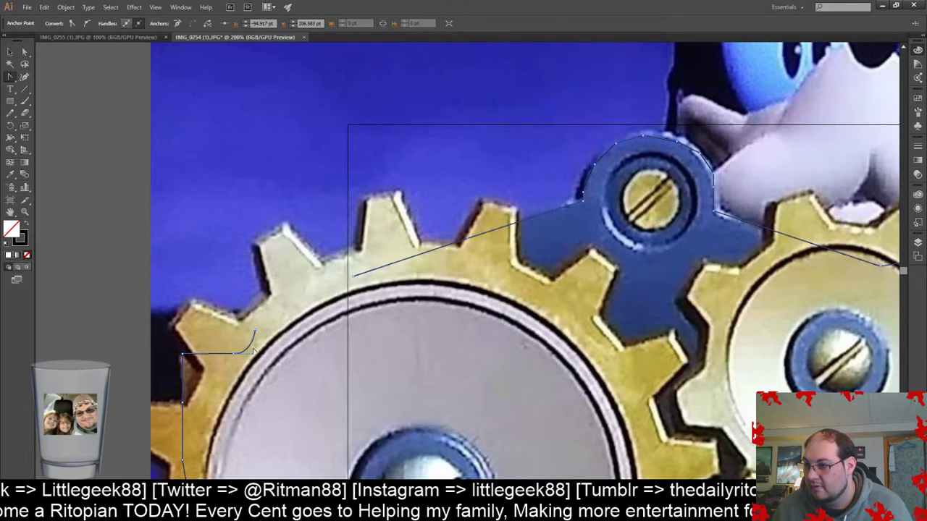
pyautogui.scroll(-2, 250, 344)
pyautogui.keyDown('alt'); pyautogui.scroll(-3, 246, 328); pyautogui.keyUp('alt')
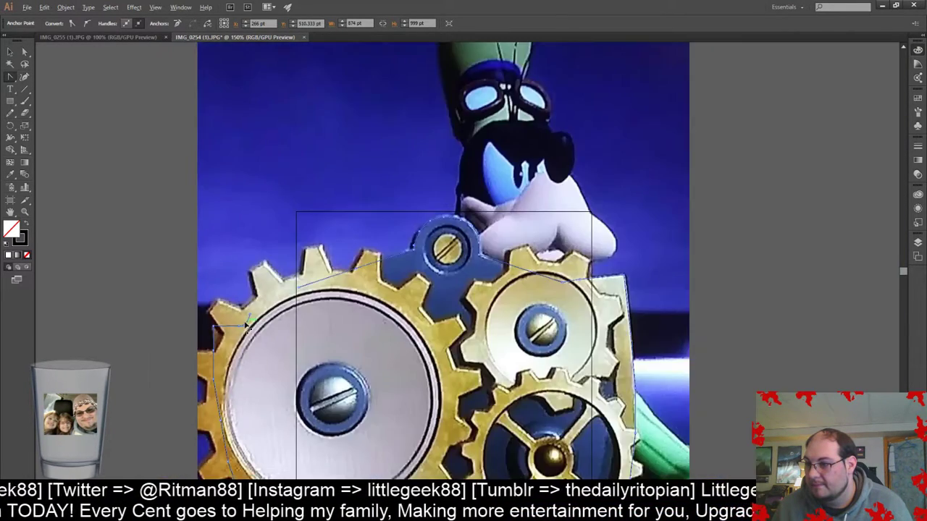
pyautogui.keyDown('alt'); pyautogui.scroll(10, 247, 329); pyautogui.keyUp('alt')
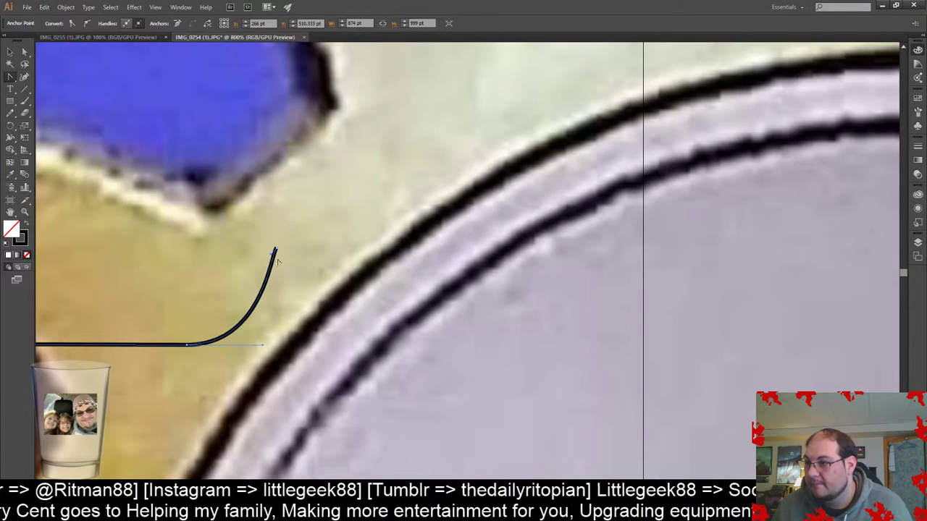
pyautogui.moveTo(275, 250); pyautogui.dragTo(283, 316)
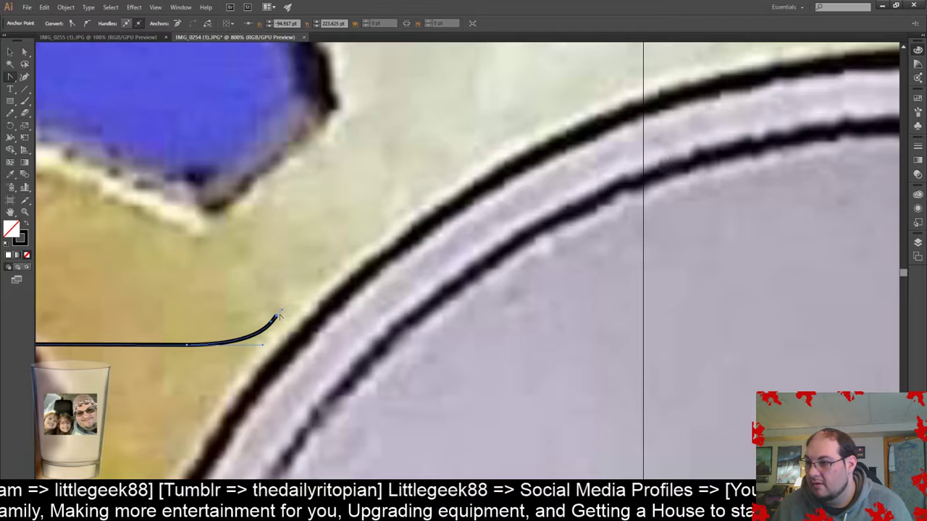
# - Bridge the gap above the large gear's rim with the Pen tool, placing anchors near X -67, Y 187 pt and X -47, Y 172 pt
pyautogui.scroll(3, 282, 318)
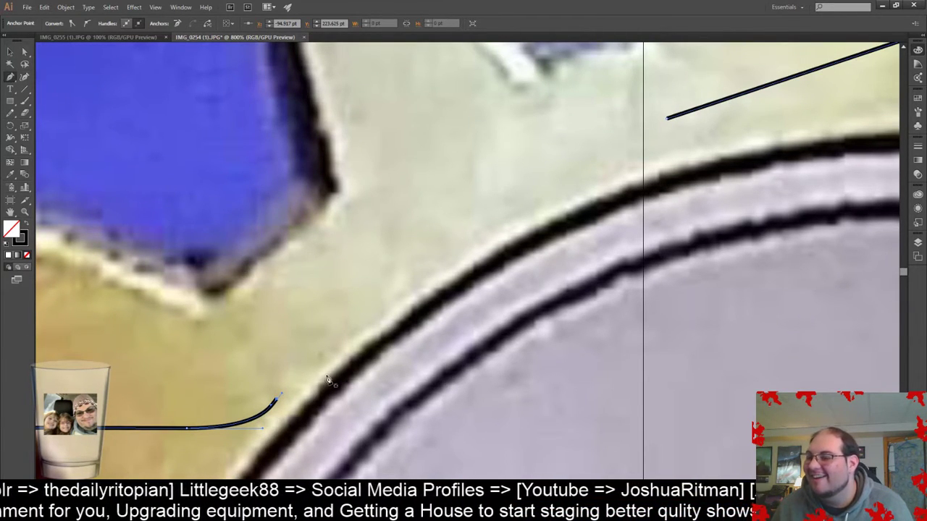
pyautogui.moveTo(276, 399); pyautogui.dragTo(669, 120)
pyautogui.keyDown('alt'); pyautogui.scroll(2, 471, 272); pyautogui.keyUp('alt')
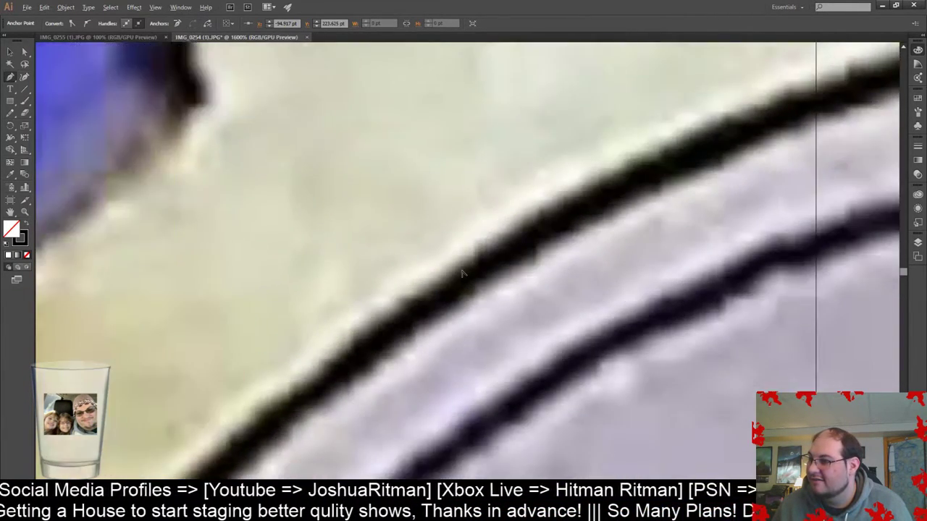
pyautogui.keyDown('alt'); pyautogui.scroll(-9, 462, 271); pyautogui.keyUp('alt')
pyautogui.keyDown('alt'); pyautogui.scroll(2, 464, 270); pyautogui.keyUp('alt')
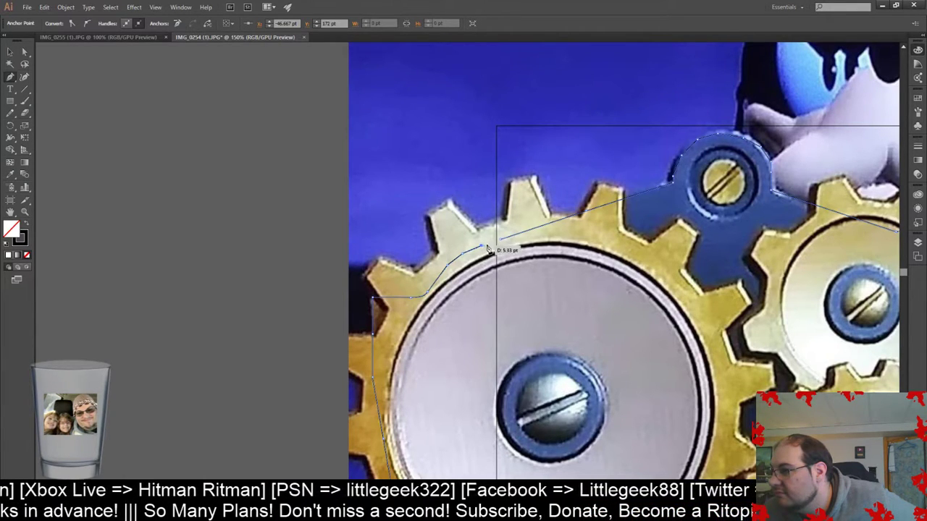
pyautogui.scroll(1, 572, 330)
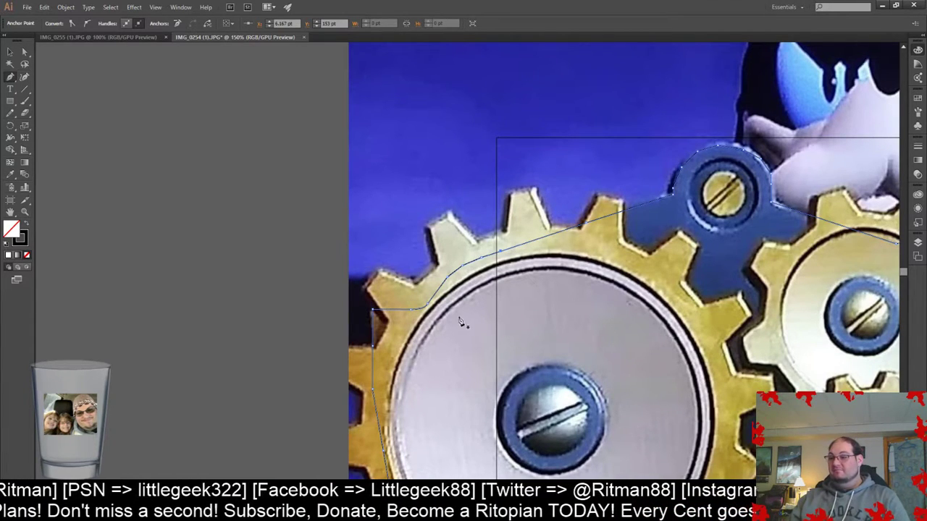
# - Delete the two anchors at the ends of the curved lower corner segment with the Pen tool
pyautogui.scroll(-1, 415, 306)
pyautogui.keyDown('alt'); pyautogui.scroll(-2, 439, 274); pyautogui.keyUp('alt')
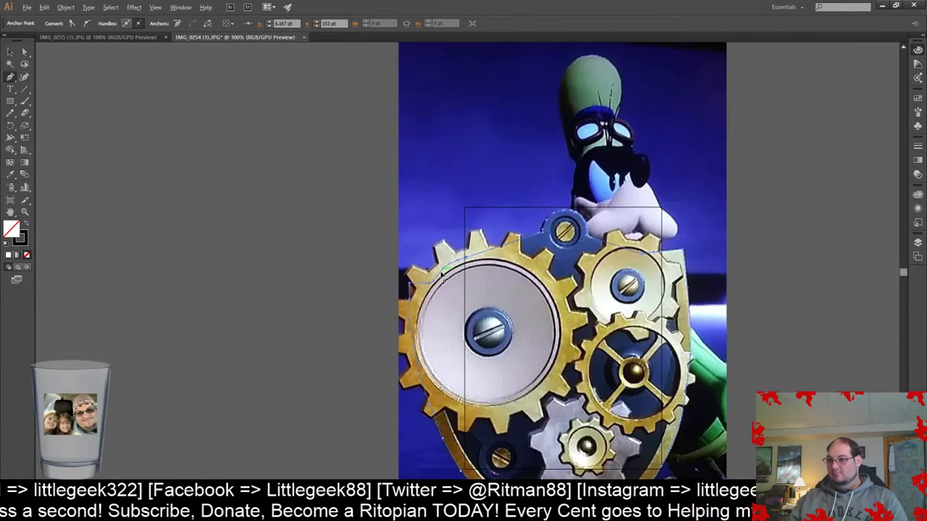
pyautogui.keyDown('alt'); pyautogui.scroll(5, 439, 274); pyautogui.keyUp('alt')
pyautogui.keyDown('alt'); pyautogui.scroll(4, 439, 274); pyautogui.keyUp('alt')
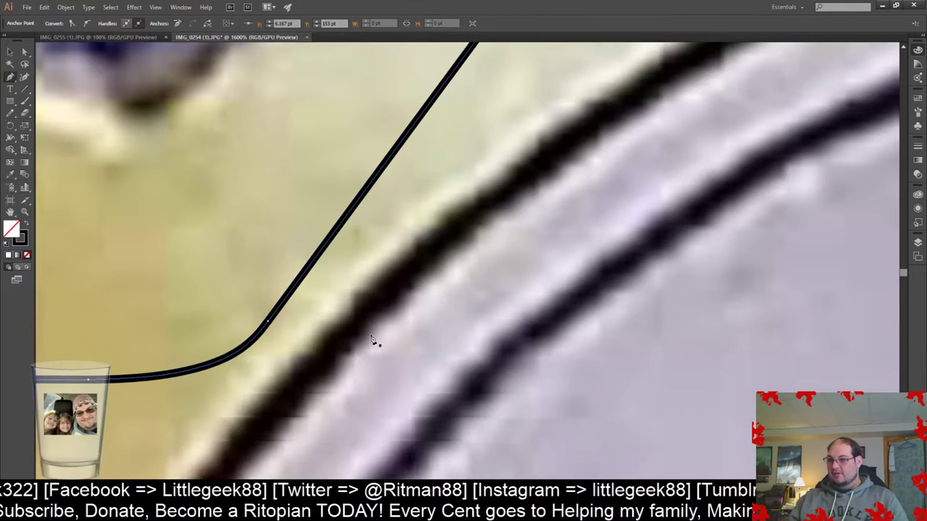
pyautogui.hscroll(-12, 467, 261)
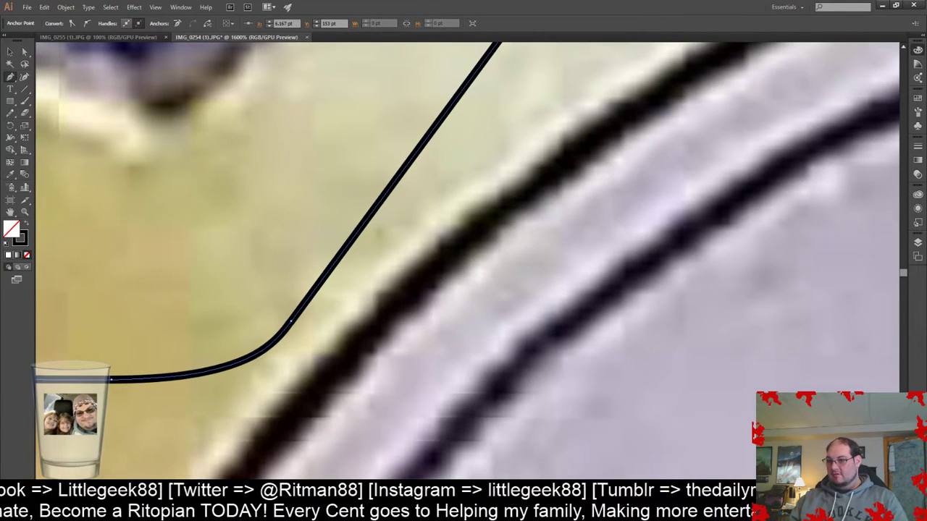
pyautogui.hscroll(-7, 467, 241)
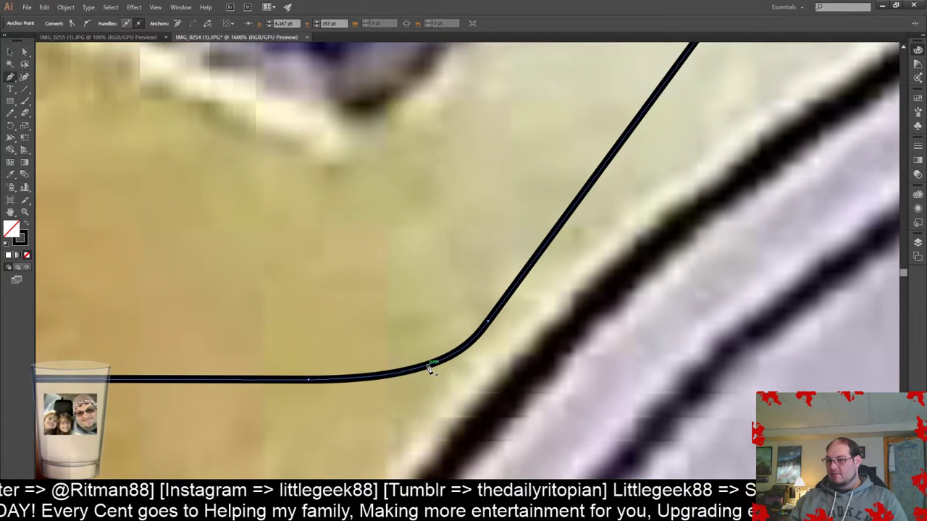
pyautogui.click(489, 324)
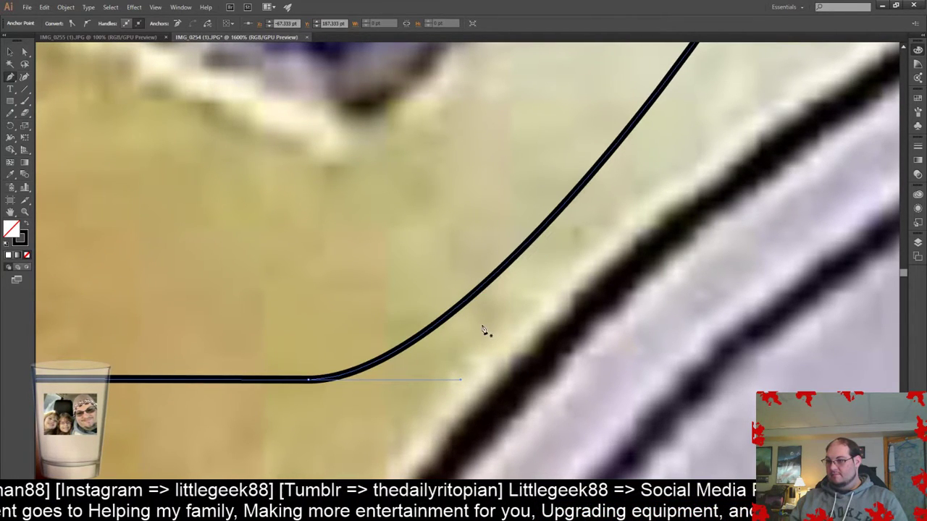
pyautogui.click(310, 382)
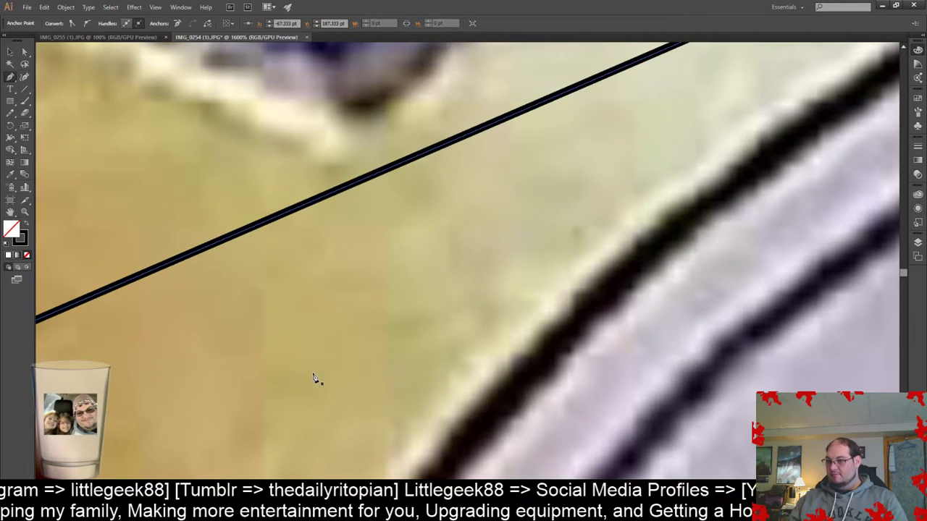
# - Add an anchor to the long straight segment beside the large gear's rim, at about X -114, Y 207 pt
pyautogui.scroll(2, 314, 375)
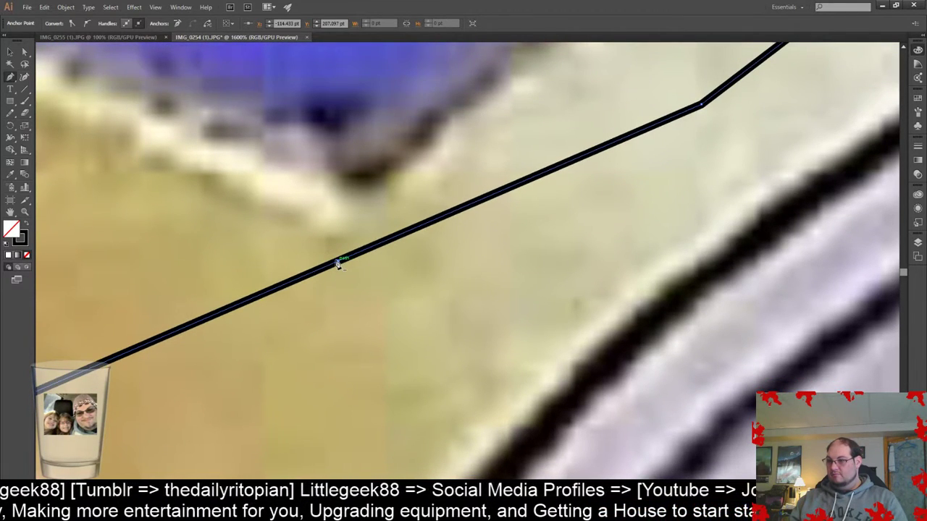
pyautogui.moveTo(336, 262); pyautogui.dragTo(351, 285)
# - Try to bend the path around the new anchor with the Anchor Point tool, and undo the change
pyautogui.hotkey('shift', 'c')
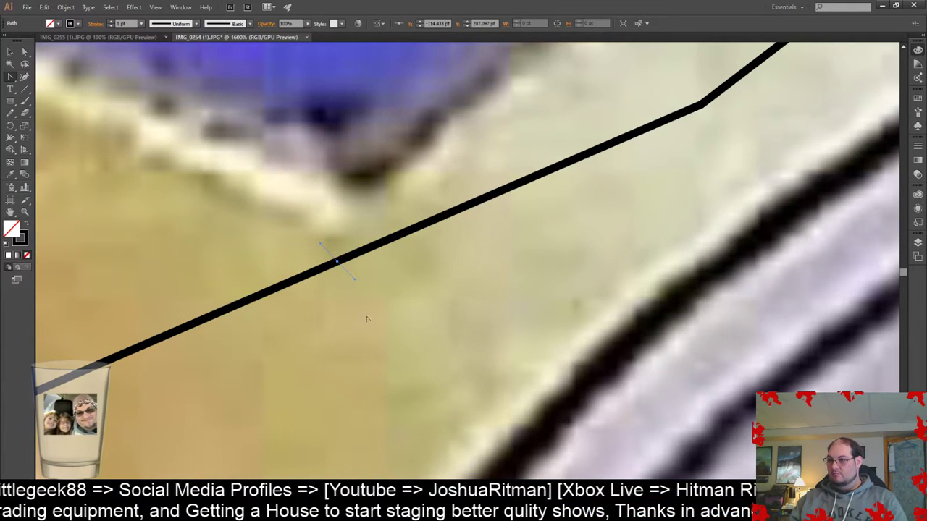
pyautogui.keyDown('shift'); pyautogui.moveTo(339, 264); pyautogui.dragTo(431, 311); pyautogui.keyUp('shift')
pyautogui.press('Delete')
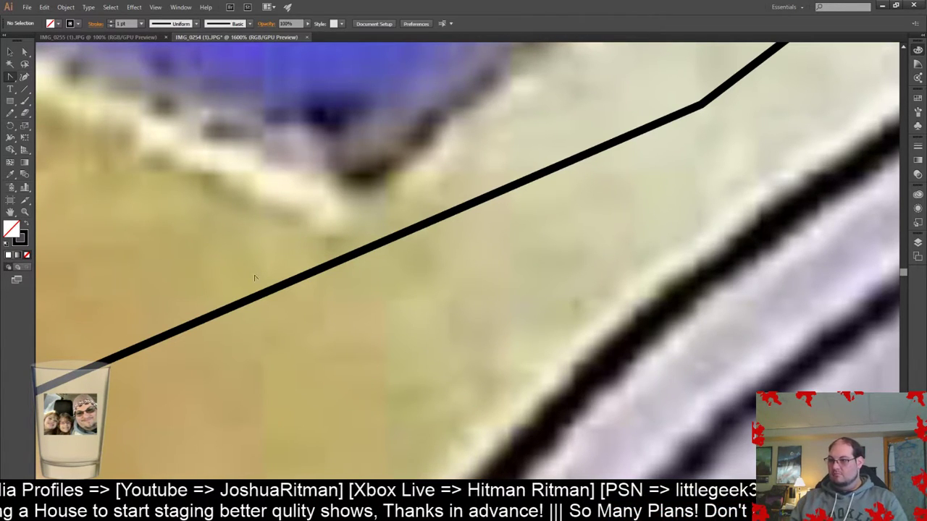
pyautogui.click(315, 275)
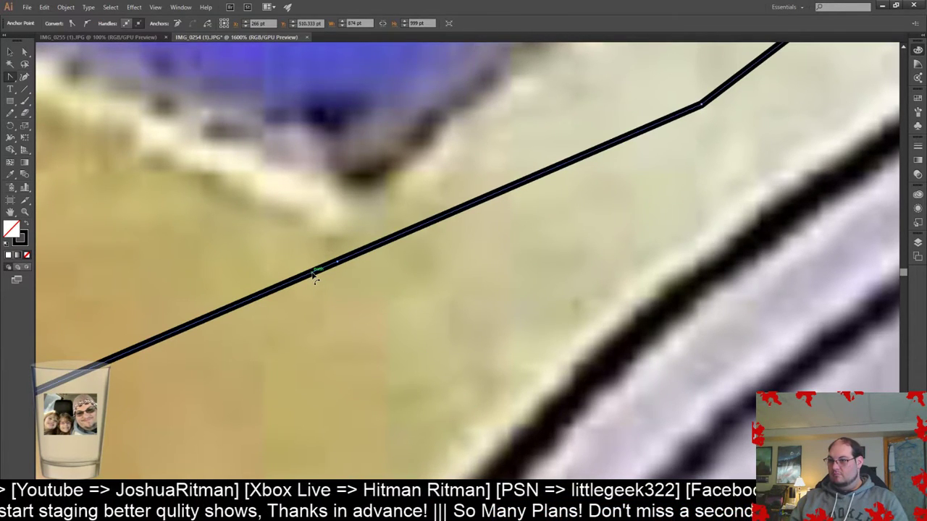
pyautogui.moveTo(339, 304); pyautogui.dragTo(359, 342)
pyautogui.hotkey('ctrl', 'z')
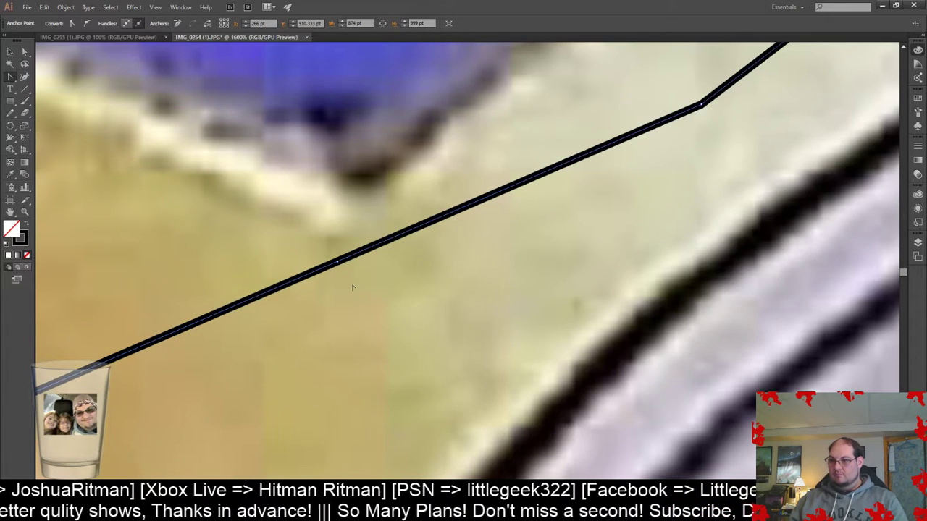
# - Move the new anchor down against the large gear's rim, to about X -95, Y 227 pt
pyautogui.moveTo(338, 261)
pyautogui.mouseDown()
pyautogui.moveTo(451, 453)
pyautogui.moveTo(490, 418)
pyautogui.mouseUp()
pyautogui.scroll(1, 485, 428)
pyautogui.keyDown('alt'); pyautogui.scroll(1, 486, 429); pyautogui.keyUp('alt')
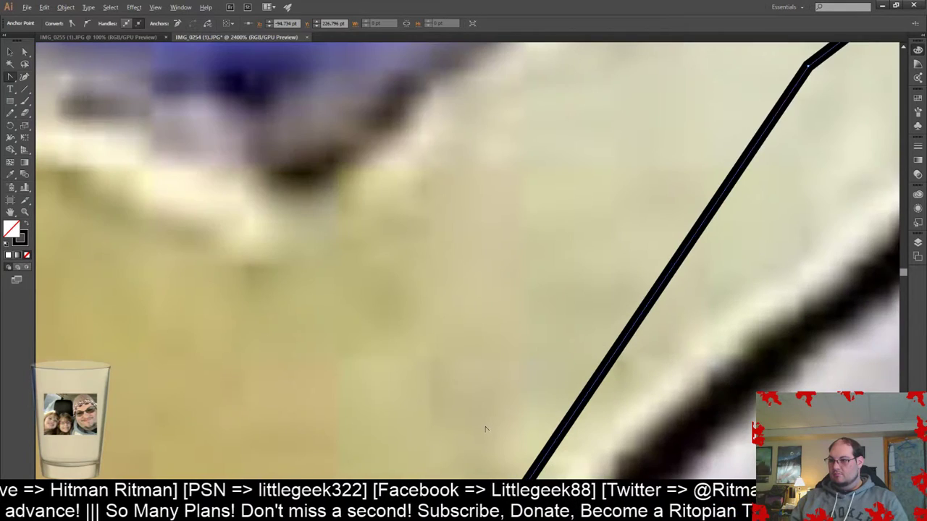
pyautogui.keyDown('alt'); pyautogui.scroll(-4, 486, 428); pyautogui.keyUp('alt')
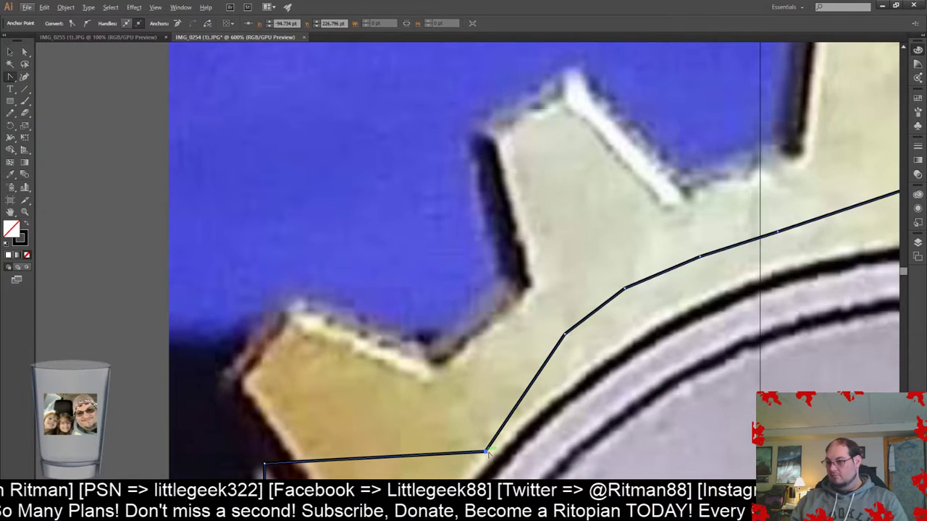
# - Move the corner anchor beside the large gear's rim to about X -109, Y 232 pt
pyautogui.moveTo(475, 455); pyautogui.dragTo(443, 468)
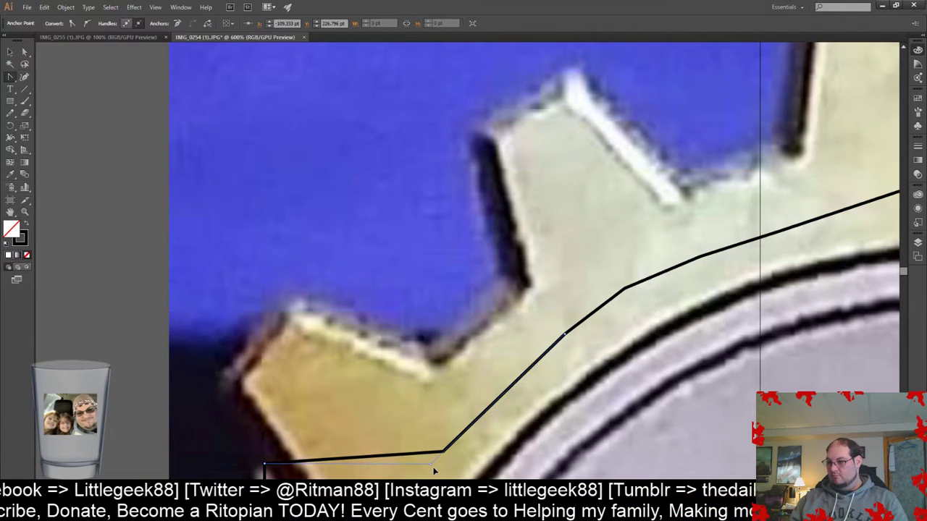
pyautogui.moveTo(435, 470); pyautogui.dragTo(437, 464)
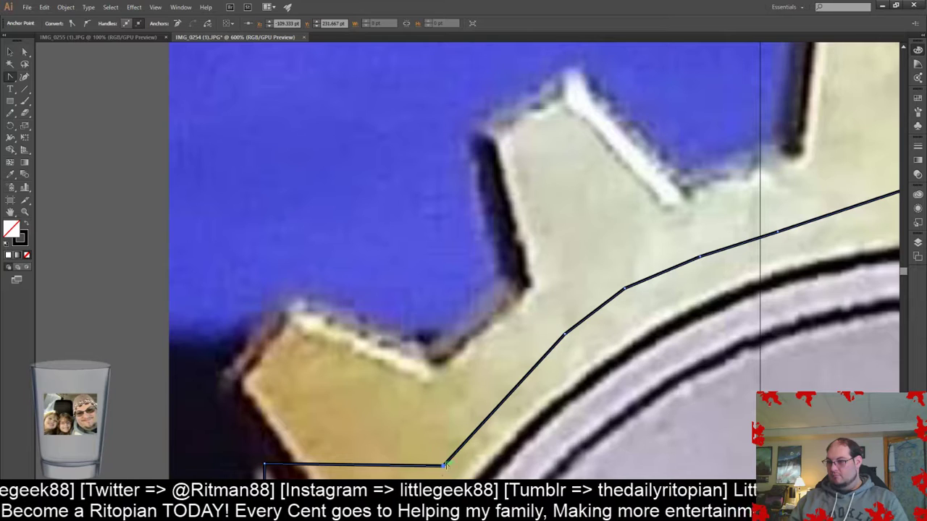
# - Fill the whole shield path with white to check its outline, and remove the fill again
pyautogui.keyDown('alt'); pyautogui.scroll(2, 557, 402); pyautogui.keyUp('alt')
pyautogui.keyDown('alt'); pyautogui.scroll(-5, 574, 394); pyautogui.keyUp('alt')
pyautogui.scroll(-1, 574, 394)
pyautogui.keyDown('alt'); pyautogui.scroll(-4, 767, 373); pyautogui.keyUp('alt')
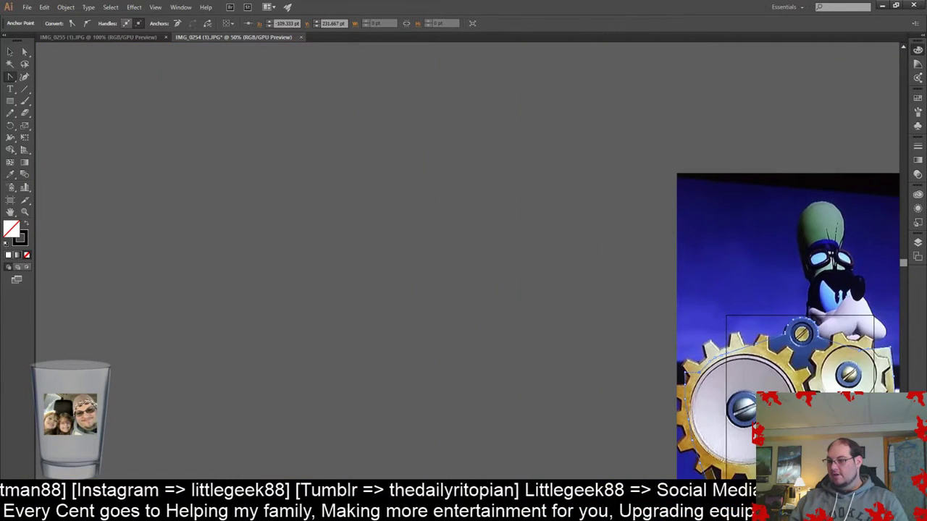
pyautogui.keyDown('ctrl'); pyautogui.scroll(-1, 519, 286); pyautogui.keyUp('ctrl')
pyautogui.keyDown('ctrl'); pyautogui.scroll(-6, 542, 393); pyautogui.keyUp('ctrl')
pyautogui.scroll(-2, 542, 394)
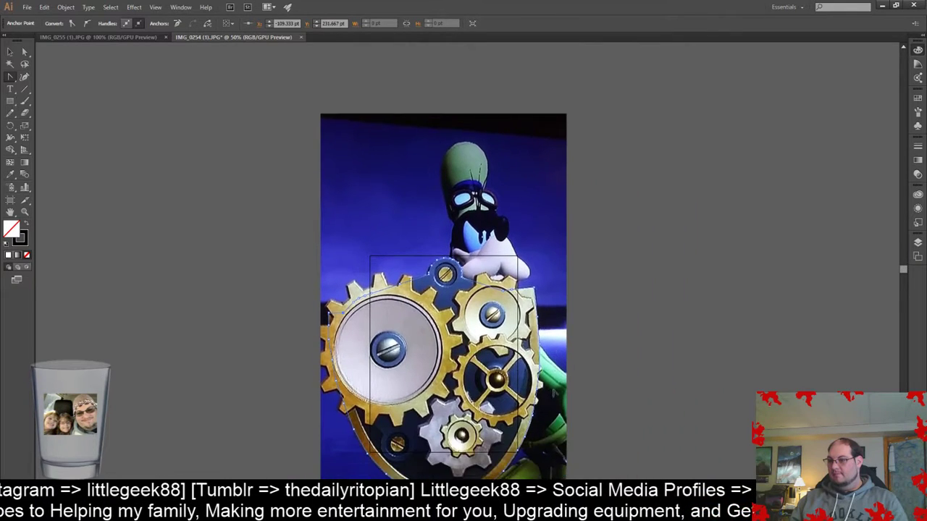
pyautogui.scroll(-1, 541, 394)
pyautogui.keyDown('alt'); pyautogui.scroll(1, 542, 394); pyautogui.keyUp('alt')
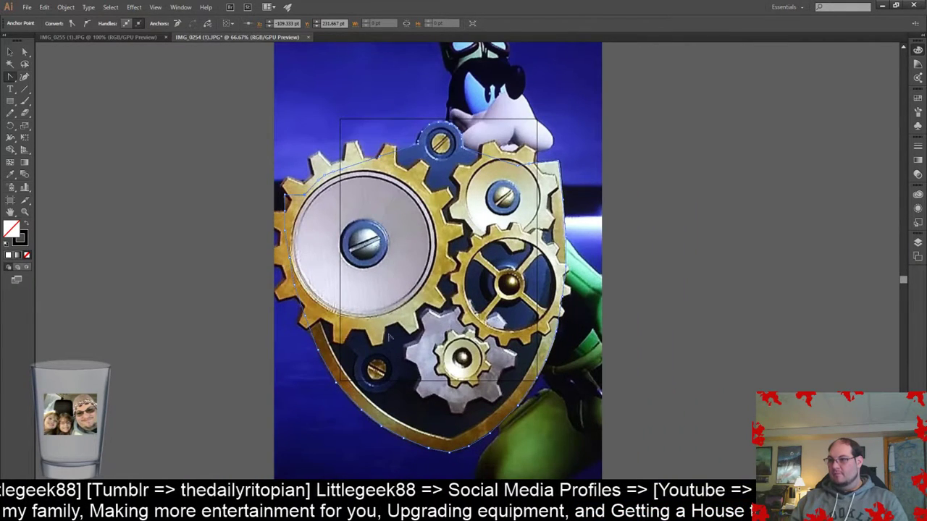
pyautogui.click(9, 255)
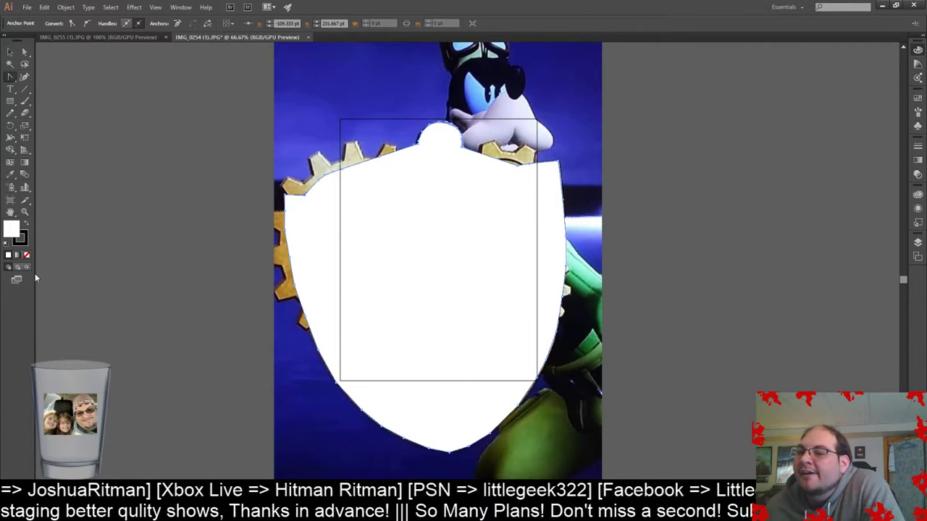
pyautogui.click(27, 255)
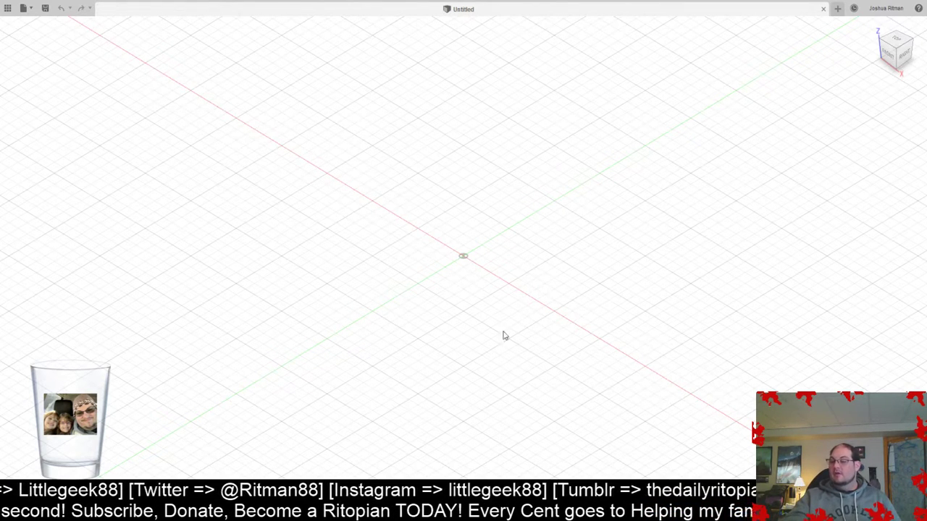
# - Switch to Fusion 360, view the empty design from the top, and pick the horizontal plane for inserting the SVG
pyautogui.click(898, 41)
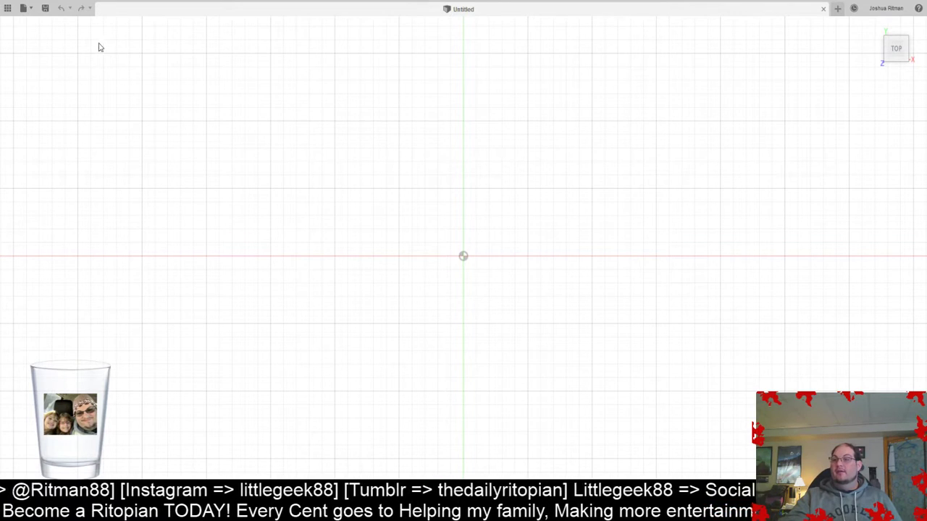
pyautogui.click(490, 227)
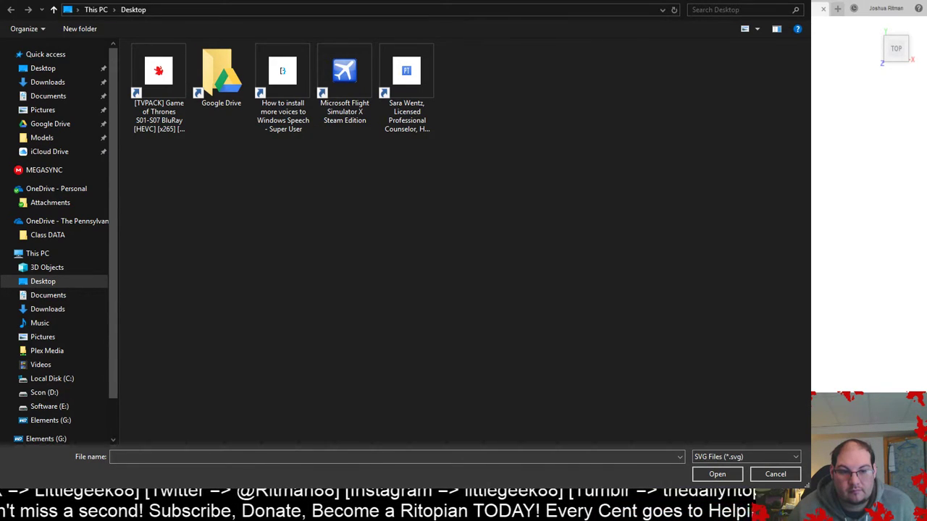
pyautogui.press('Escape')
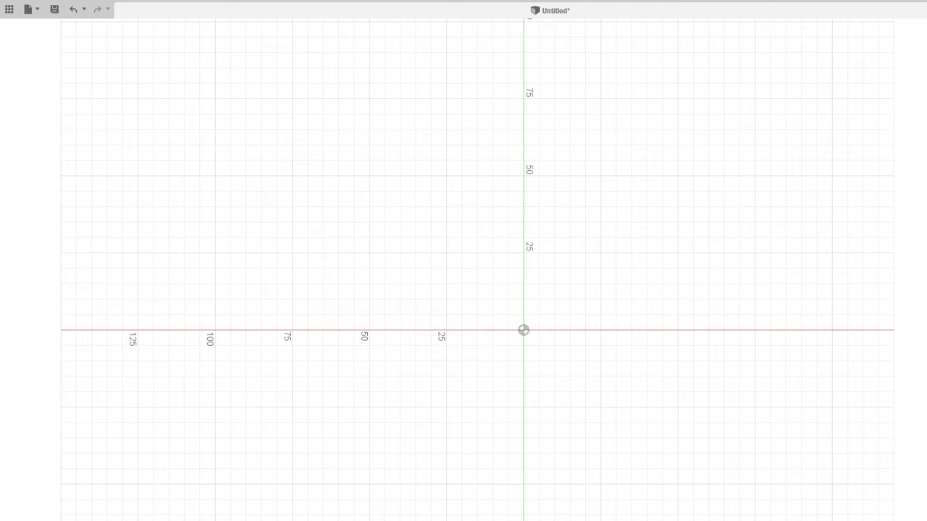
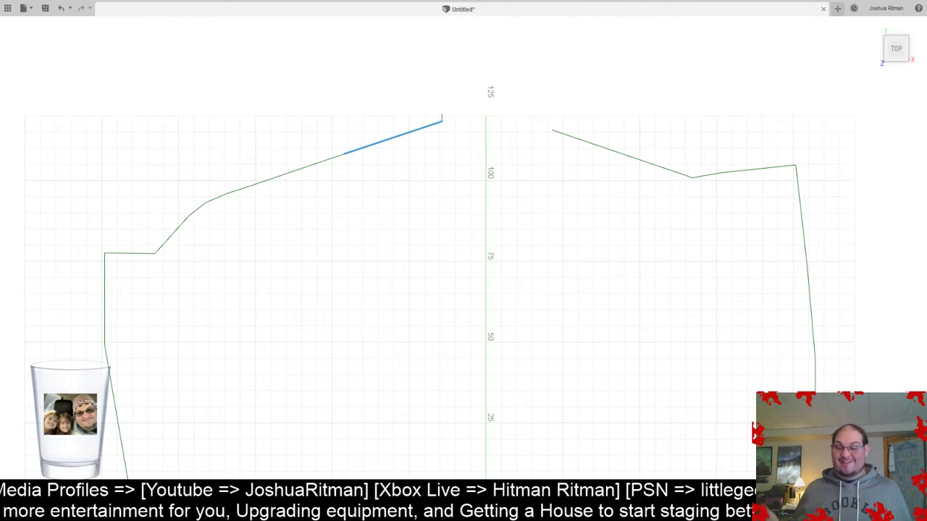
# - Delete the short vertical stub line at the end of the shield's upper left sloping edge
pyautogui.scroll(-3, 617, 171)
pyautogui.scroll(3, 612, 174)
pyautogui.moveTo(572, 146); pyautogui.dragTo(519, 323, button='middle')
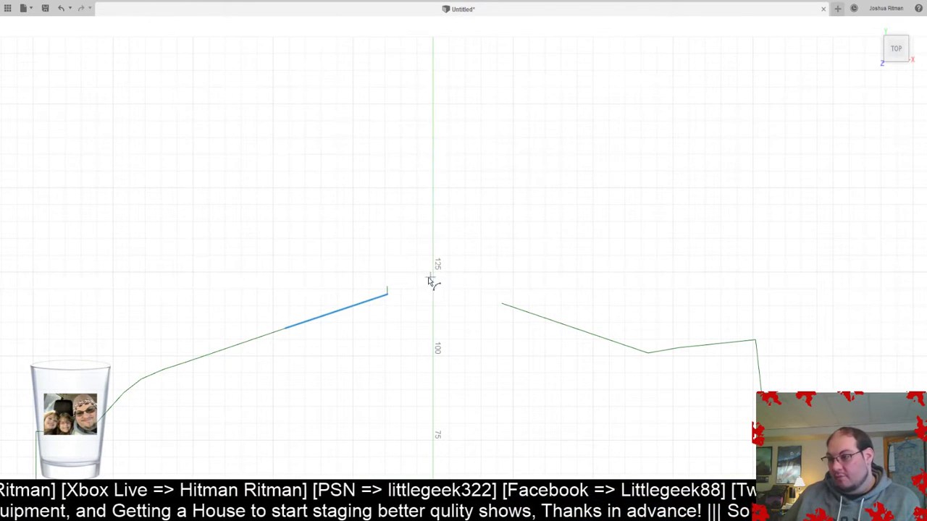
pyautogui.scroll(5, 397, 293)
pyautogui.scroll(-2, 400, 286)
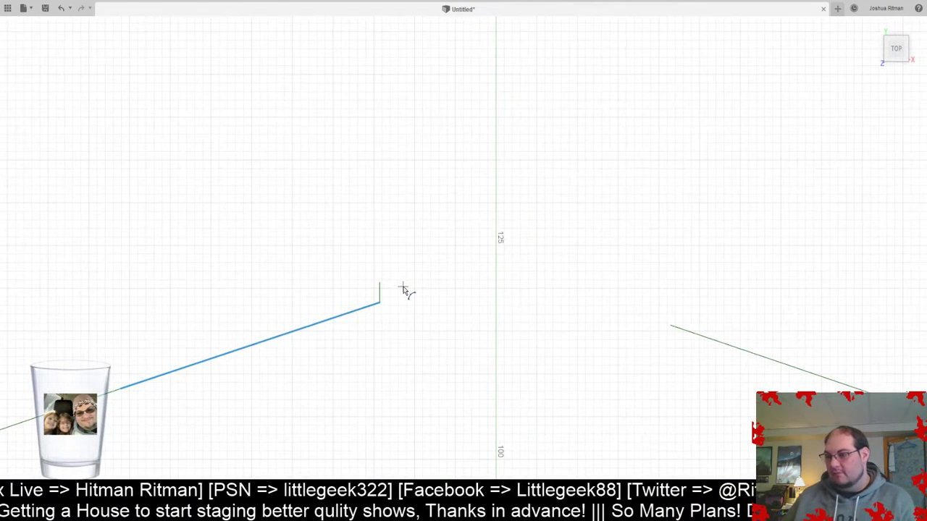
pyautogui.press('Escape')
pyautogui.click(379, 291)
pyautogui.press('Delete')
# - Draw a three-point arc bulging upward between the open ends of the two sloping lines to close the shield outline
pyautogui.click(150, 27)
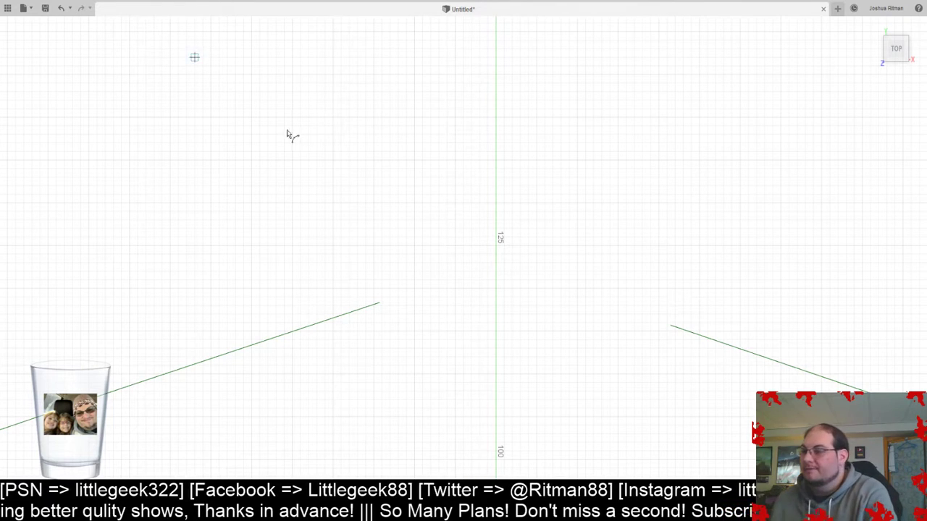
pyautogui.click(670, 326)
pyautogui.click(395, 304)
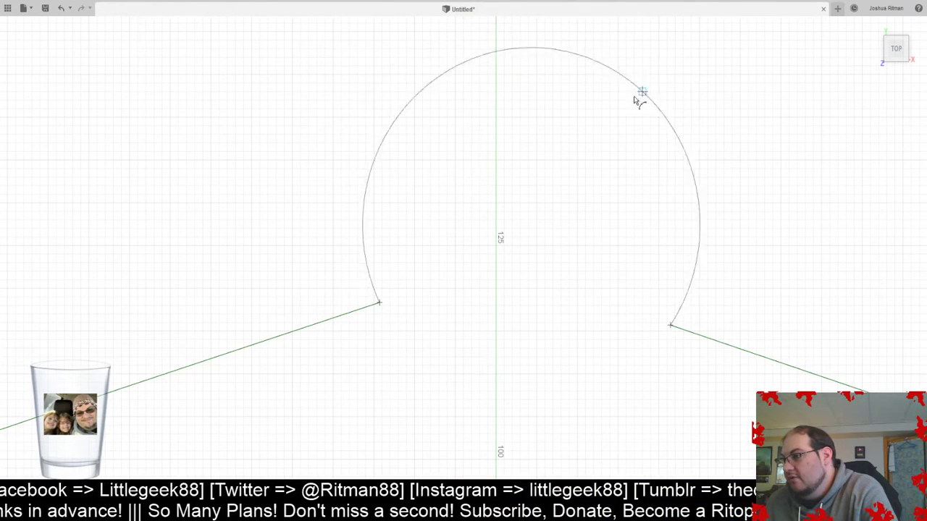
pyautogui.click(577, 160)
# - Examine the shield outline all the way round for gaps between its segments
pyautogui.scroll(-4, 623, 304)
pyautogui.moveTo(645, 355)
pyautogui.mouseDown(button='middle')
pyautogui.moveTo(562, 271)
pyautogui.moveTo(373, 222)
pyautogui.moveTo(362, 268)
pyautogui.mouseUp(button='middle')
pyautogui.scroll(3, 343, 223)
pyautogui.scroll(1, 341, 222)
pyautogui.moveTo(611, 375)
pyautogui.mouseDown(button='middle')
pyautogui.moveTo(268, 314)
pyautogui.moveTo(180, 287)
pyautogui.mouseUp(button='middle')
pyautogui.scroll(-3, 640, 284)
pyautogui.scroll(-4, 513, 372)
pyautogui.moveTo(432, 356)
pyautogui.mouseDown(button='middle')
pyautogui.moveTo(545, 217)
pyautogui.moveTo(600, 94)
pyautogui.mouseUp(button='middle')
pyautogui.scroll(-3, 564, 312)
pyautogui.moveTo(589, 352)
pyautogui.mouseDown(button='middle')
pyautogui.moveTo(504, 283)
pyautogui.moveTo(516, 285)
pyautogui.mouseUp(button='middle')
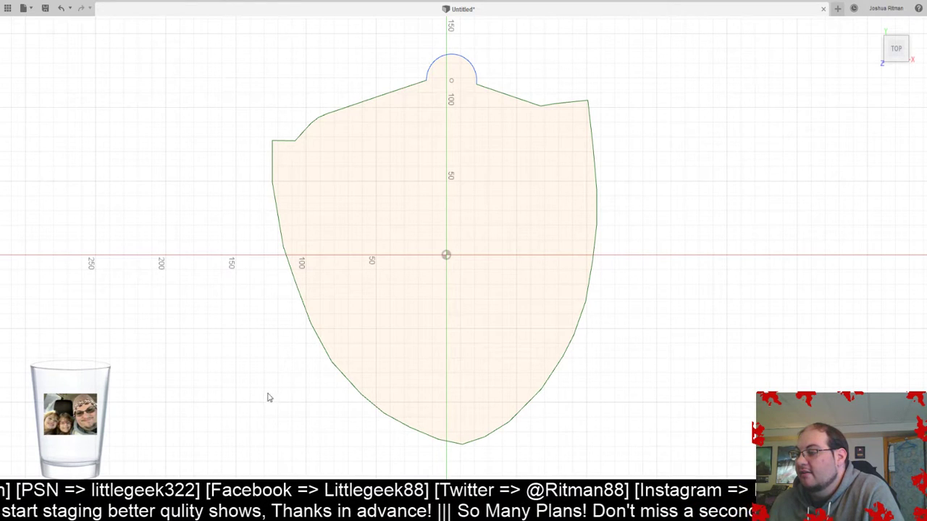
# - Try to offset the complete shield outline inward by 20
pyautogui.click(273, 171)
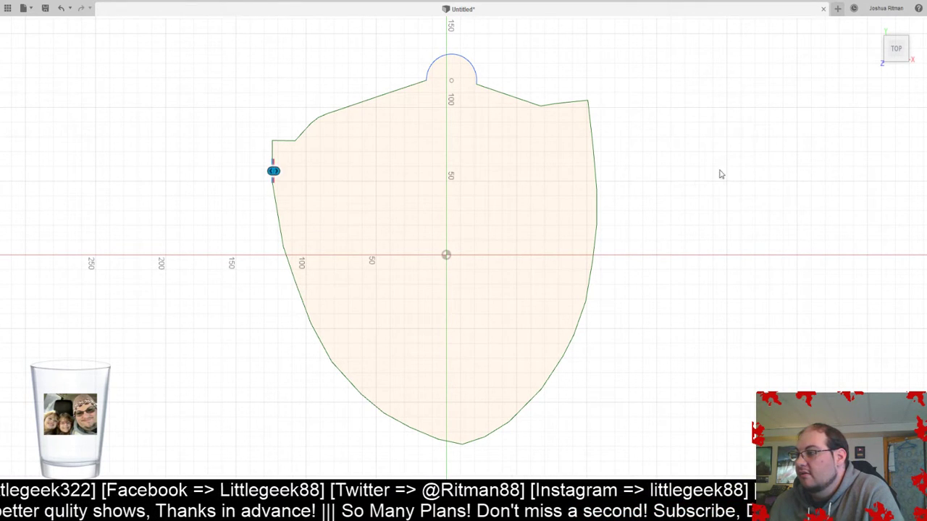
pyautogui.click(693, 151)
pyautogui.moveTo(273, 171); pyautogui.dragTo(283, 171)
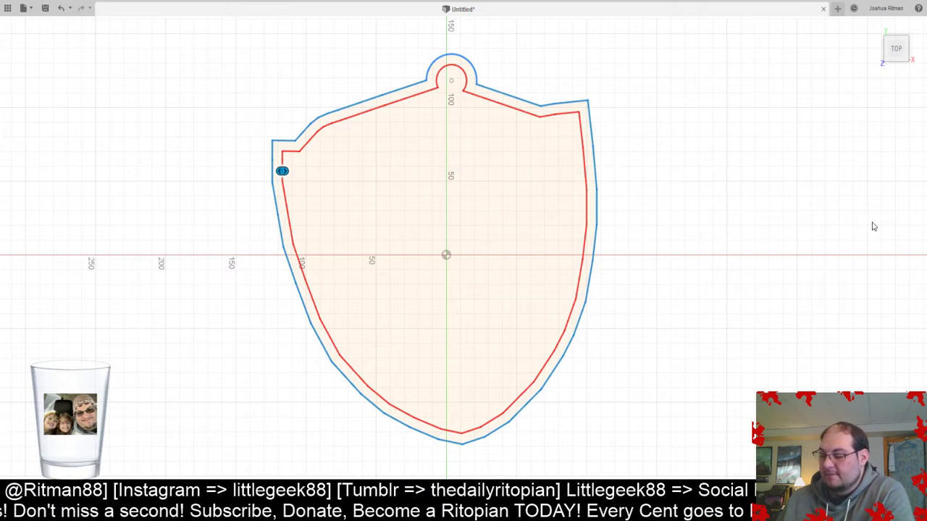
pyautogui.write('20')
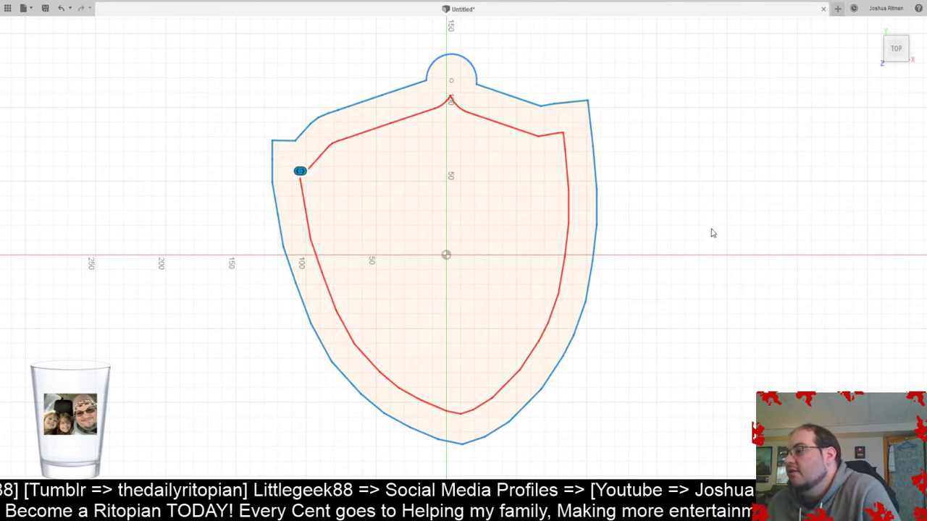
pyautogui.press('Escape')
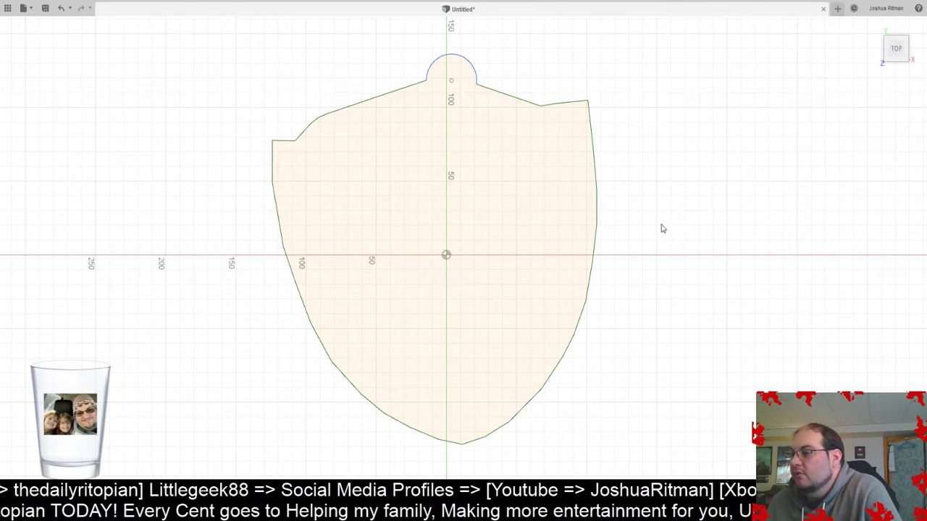
# - Reopen the shield sketch for editing and select all of its geometry
pyautogui.scroll(-3, 661, 230)
pyautogui.moveTo(684, 211); pyautogui.dragTo(569, 228, button='middle')
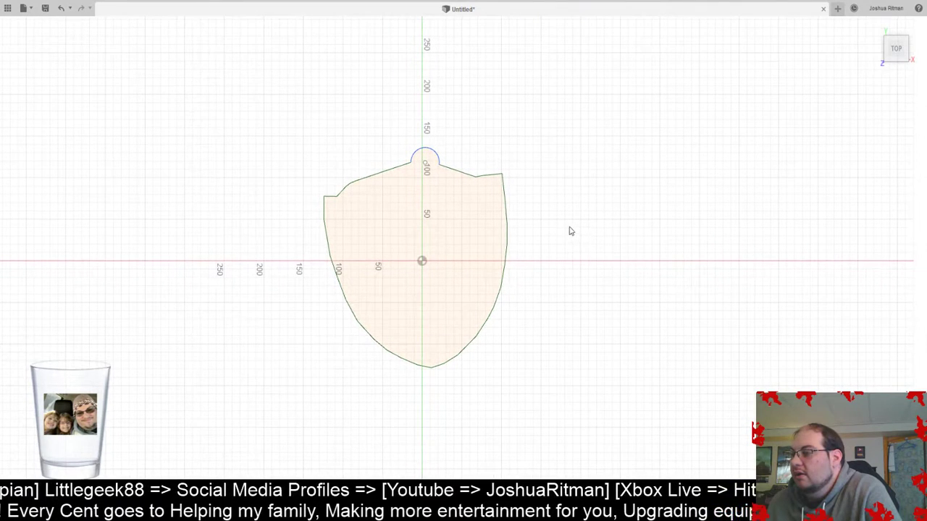
pyautogui.scroll(5, 354, 190)
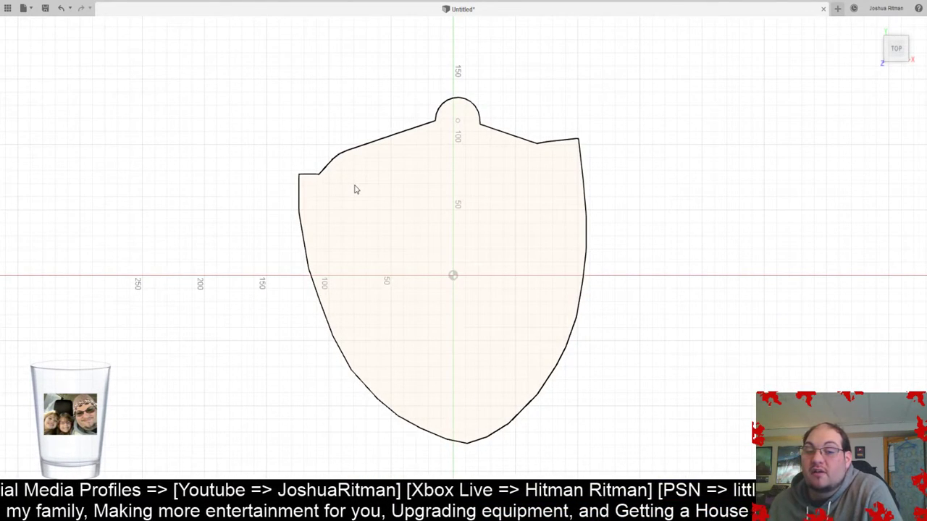
pyautogui.moveTo(515, 210)
pyautogui.mouseDown(button='middle')
pyautogui.moveTo(492, 215)
pyautogui.moveTo(511, 213)
pyautogui.mouseUp(button='middle')
pyautogui.doubleClick(486, 129)
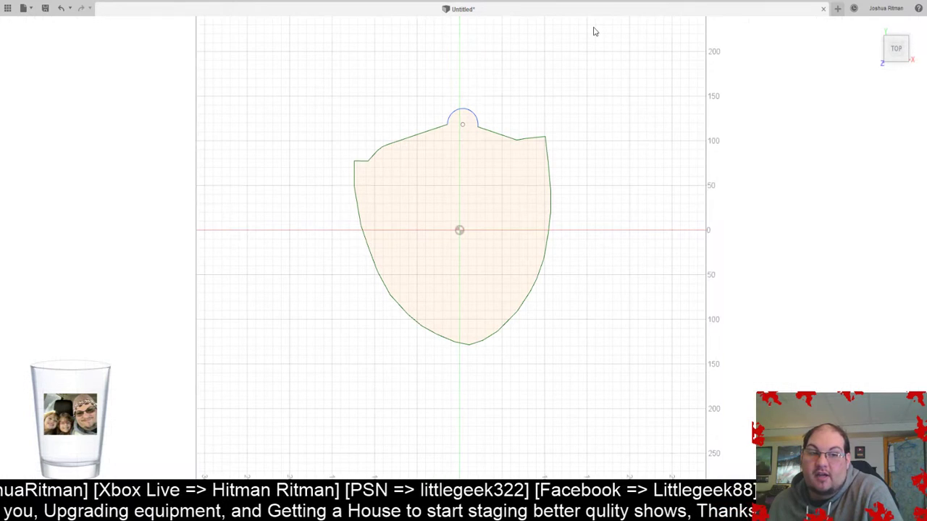
pyautogui.moveTo(312, 96); pyautogui.dragTo(613, 378)
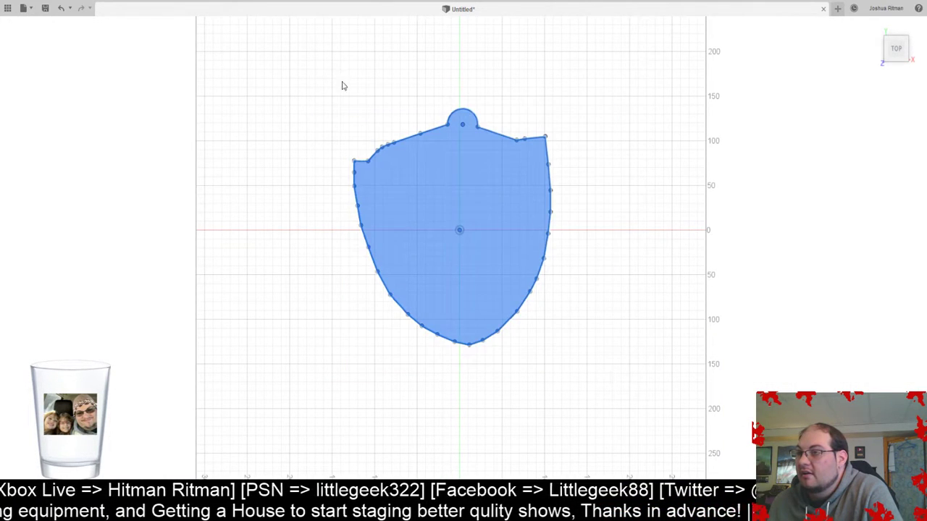
# - Extrude the closed shield profile into a thick solid body and view it obliquely from above
pyautogui.click(514, 87)
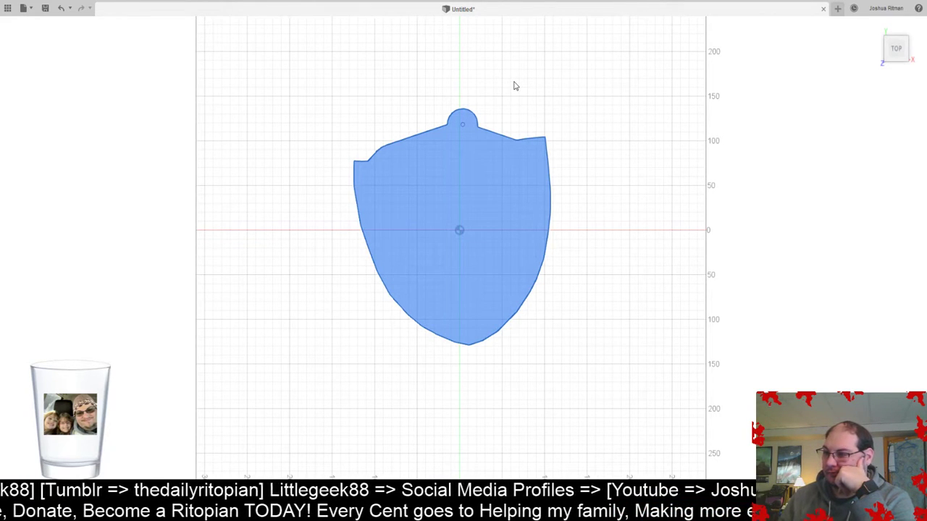
pyautogui.click(518, 85)
pyautogui.scroll(-1, 518, 84)
pyautogui.click(875, 26)
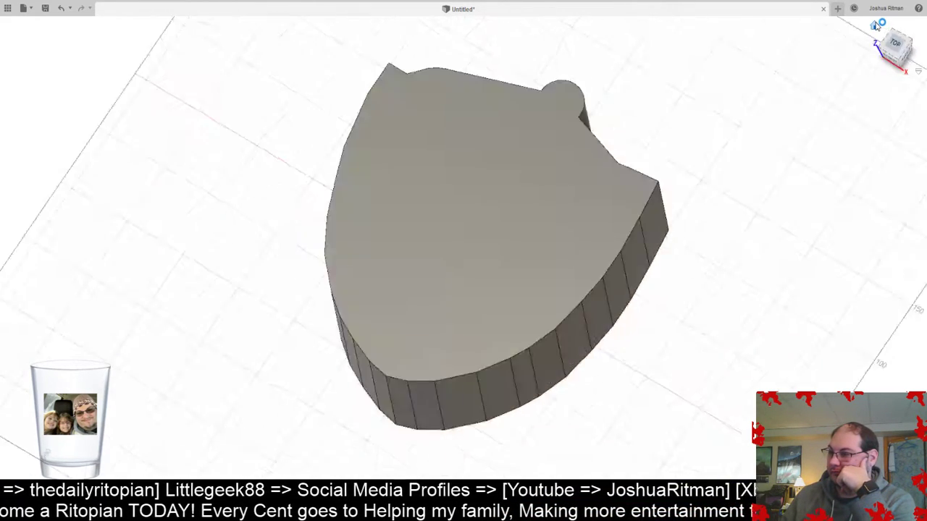
pyautogui.scroll(1, 714, 224)
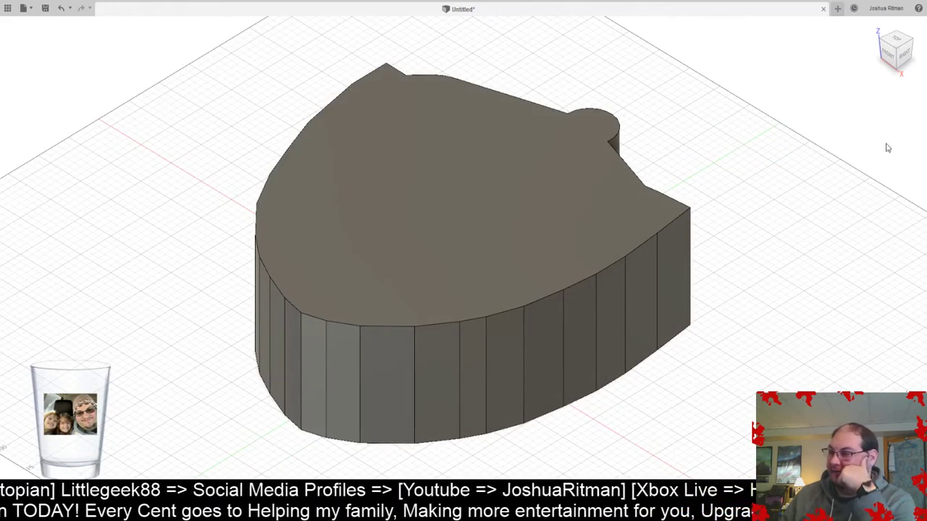
pyautogui.click(903, 55)
pyautogui.moveTo(882, 37)
pyautogui.mouseDown()
pyautogui.moveTo(899, 74)
pyautogui.moveTo(914, 71)
pyautogui.moveTo(878, 78)
pyautogui.mouseUp()
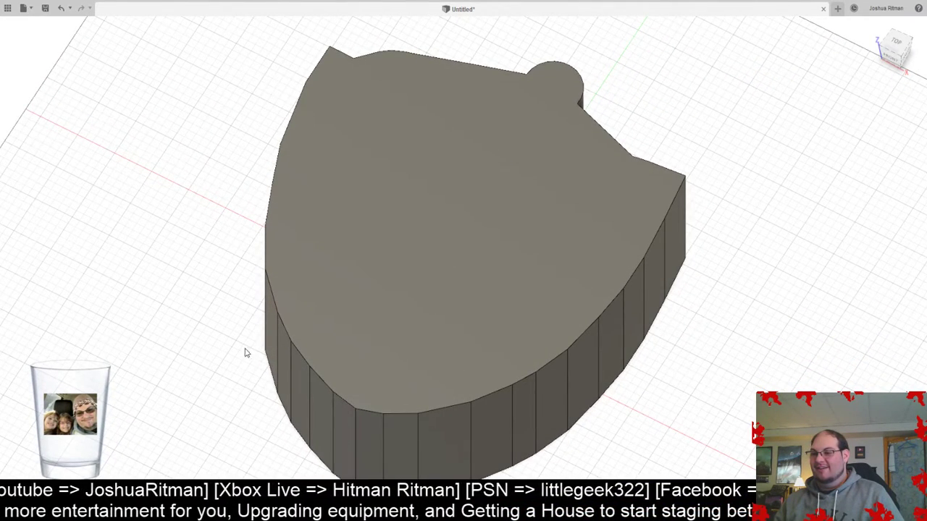
pyautogui.scroll(-3, 902, 101)
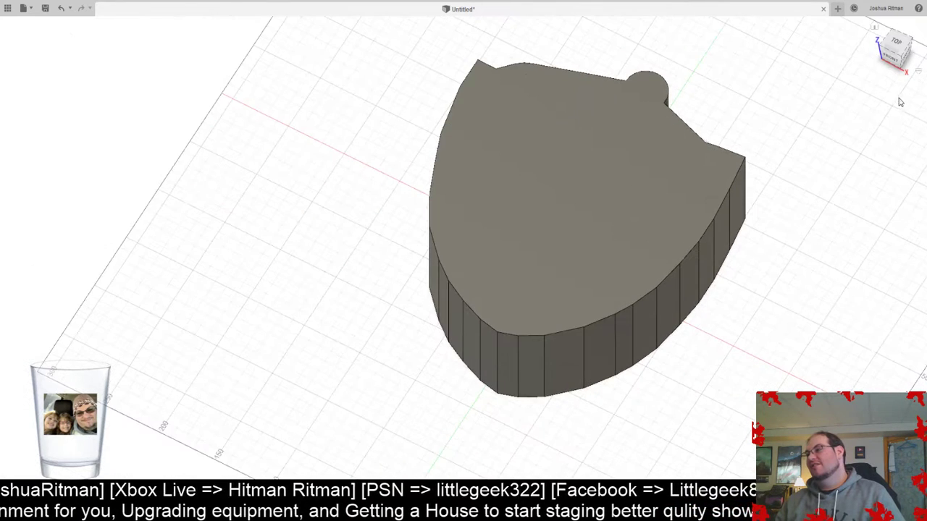
pyautogui.moveTo(750, 135); pyautogui.dragTo(692, 168, button='middle')
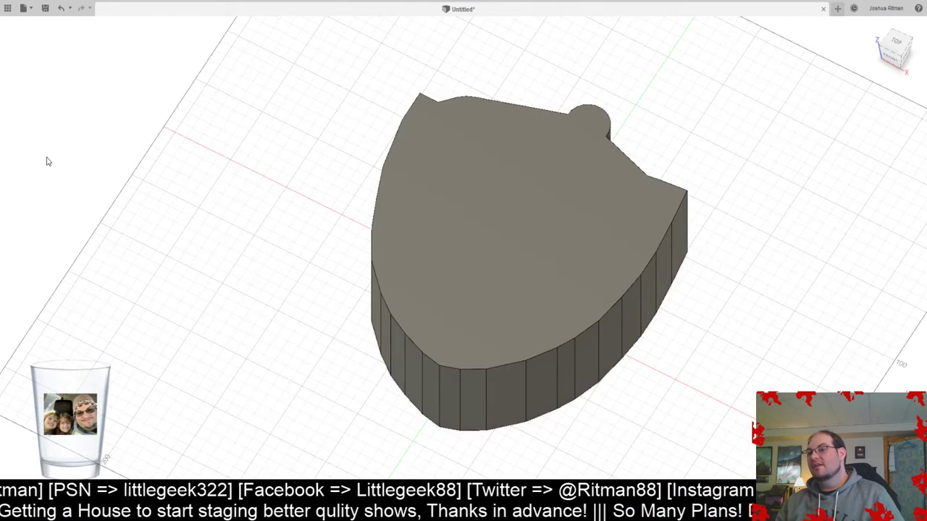
# - Undo the shield's extrusion and reopen its sketch for editing in the top view
pyautogui.click(61, 8)
pyautogui.doubleClick(94, 510)
pyautogui.moveTo(519, 228); pyautogui.dragTo(467, 256, button='middle')
pyautogui.scroll(5, 312, 198)
pyautogui.scroll(-3, 330, 253)
pyautogui.scroll(-5, 370, 321)
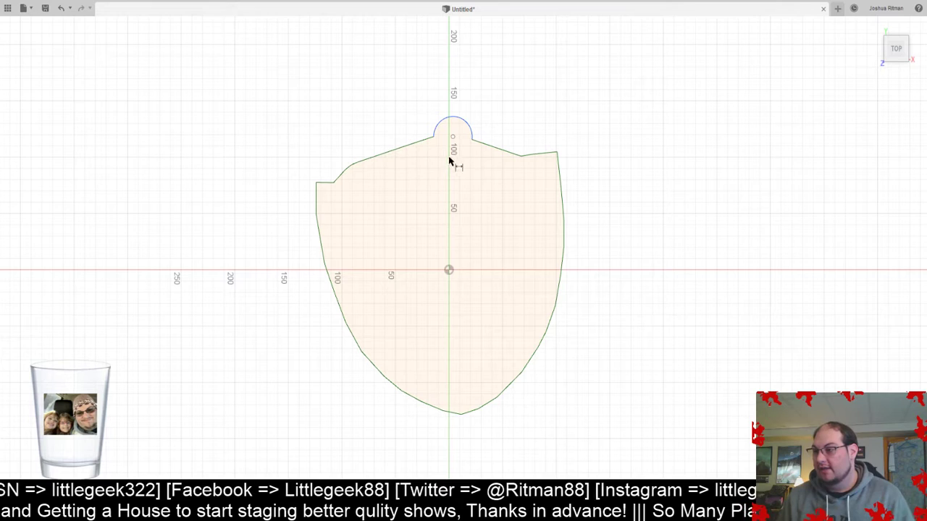
# - Dimension the vertical distance from the shield's bottom tip to the centre of the top arc and set it to 910
pyautogui.click(461, 416)
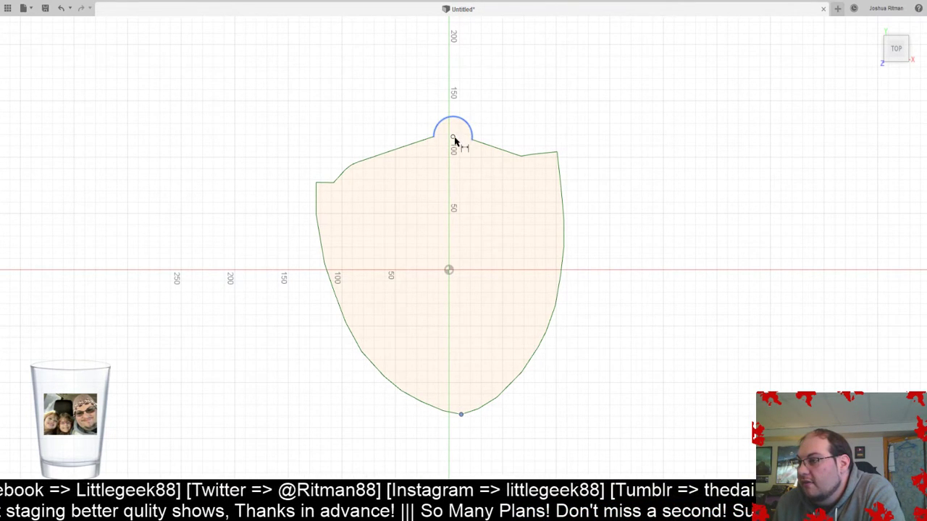
pyautogui.click(453, 138)
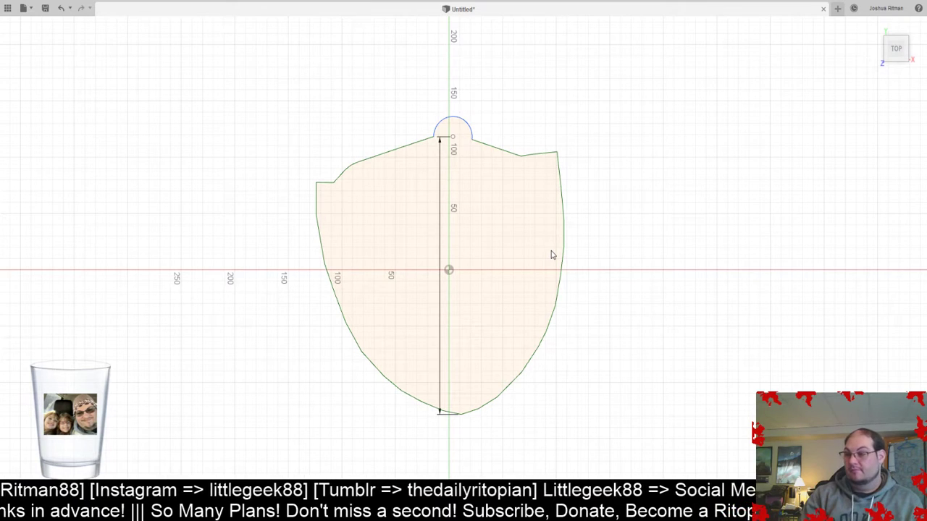
pyautogui.press('Return')
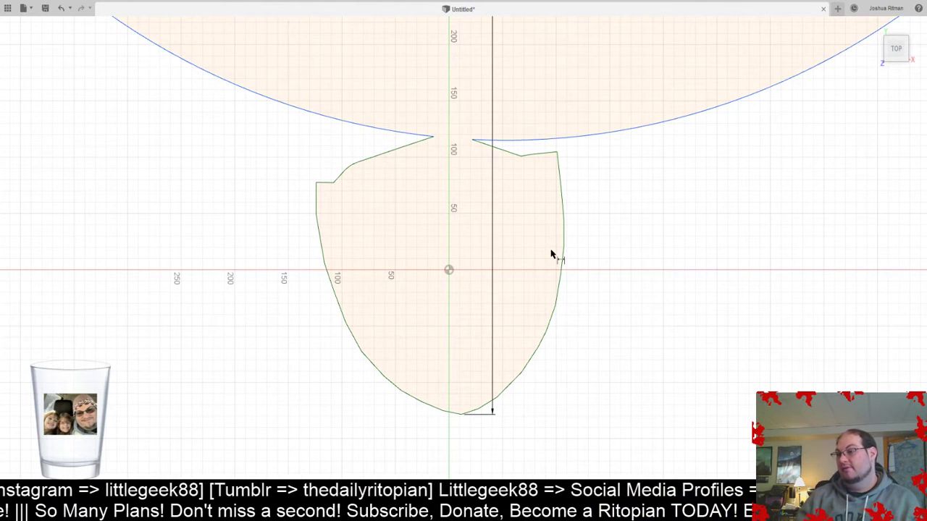
pyautogui.scroll(-8, 624, 369)
pyautogui.moveTo(647, 339); pyautogui.dragTo(590, 361, button='middle')
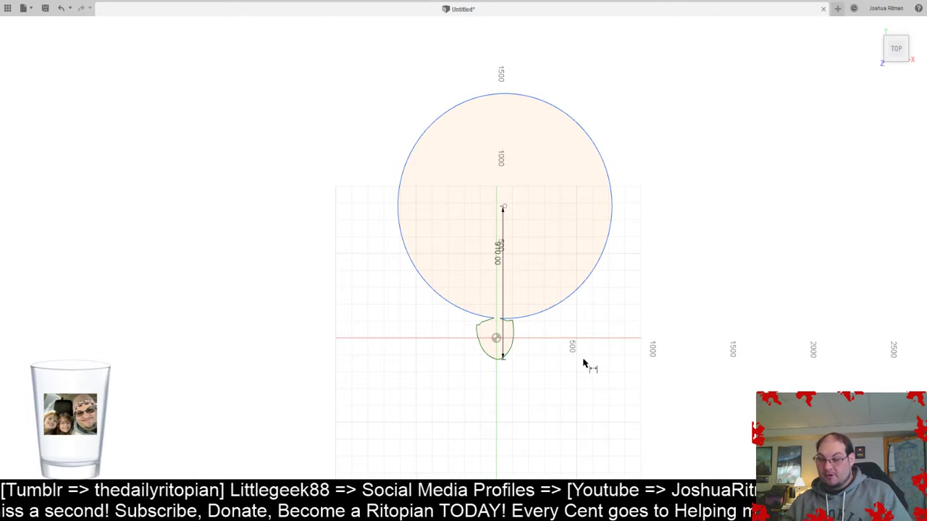
# - Add a vertical reference dimension between the large top arc's centre and the origin
pyautogui.scroll(6, 588, 368)
pyautogui.moveTo(473, 316); pyautogui.dragTo(554, 348, button='middle')
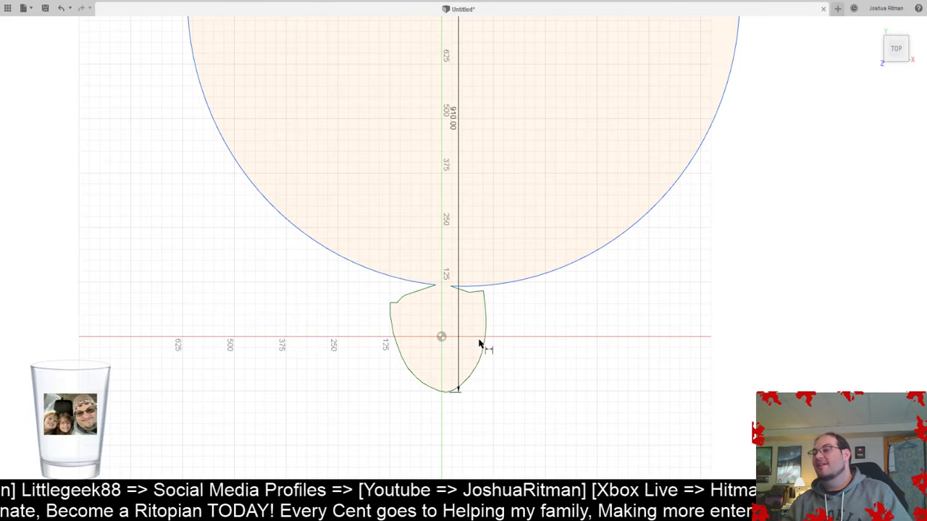
pyautogui.scroll(-3, 506, 359)
pyautogui.click(477, 135)
pyautogui.click(465, 345)
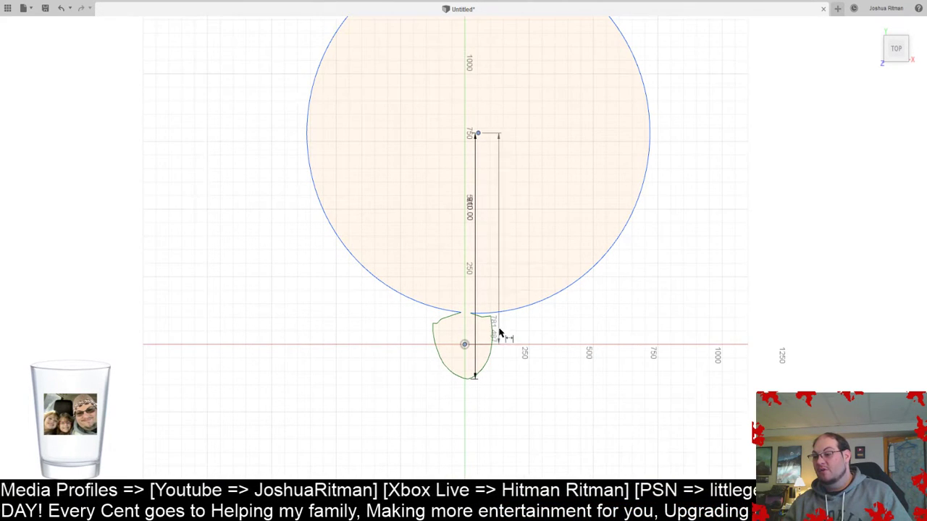
pyautogui.press('Escape')
pyautogui.click(610, 322)
# - Undo the arc's resizing back to the small top arc and delete the dimension between the bottom tip and the arc's centre
pyautogui.scroll(-1, 564, 327)
pyautogui.scroll(4, 566, 330)
pyautogui.scroll(3, 567, 331)
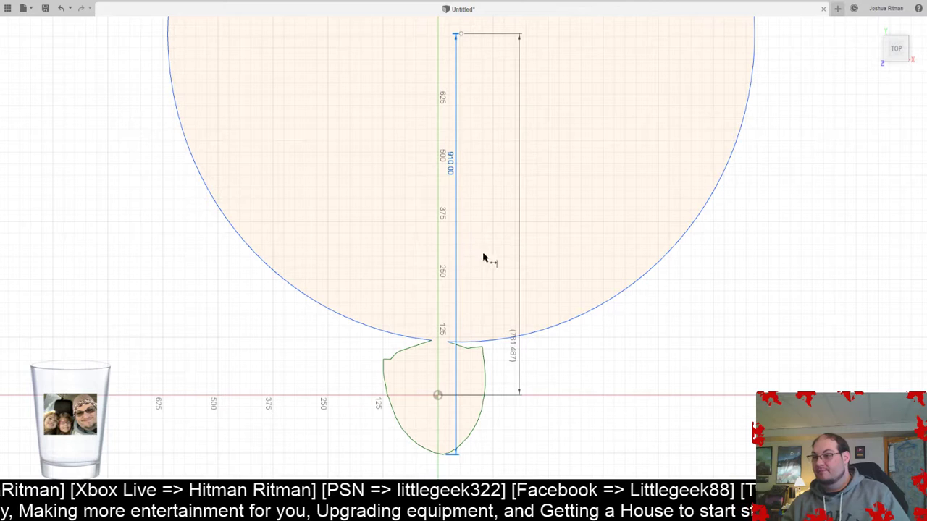
pyautogui.press('Delete')
pyautogui.press('Escape')
pyautogui.hotkey('ctrl', 'z')
pyautogui.hotkey('ctrl', 'z')
pyautogui.hotkey('ctrl', 'z')
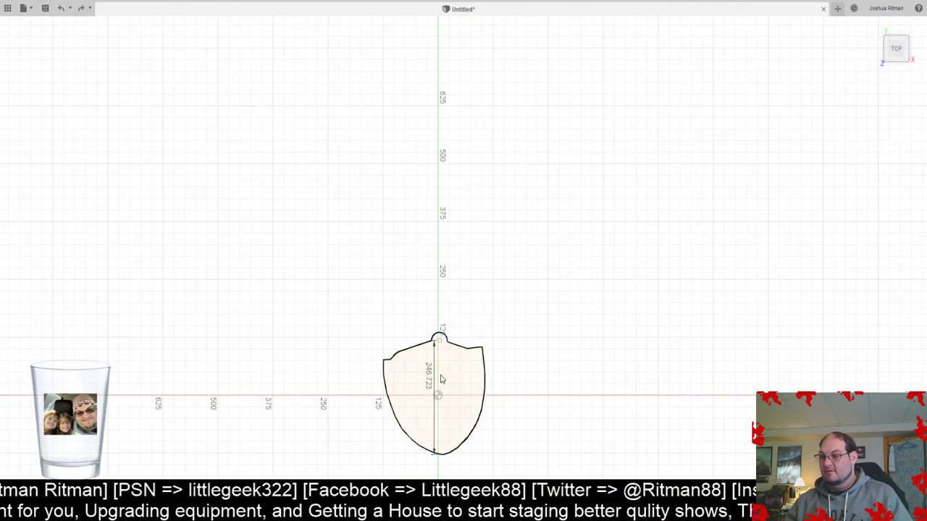
pyautogui.click(435, 378)
pyautogui.press('Delete')
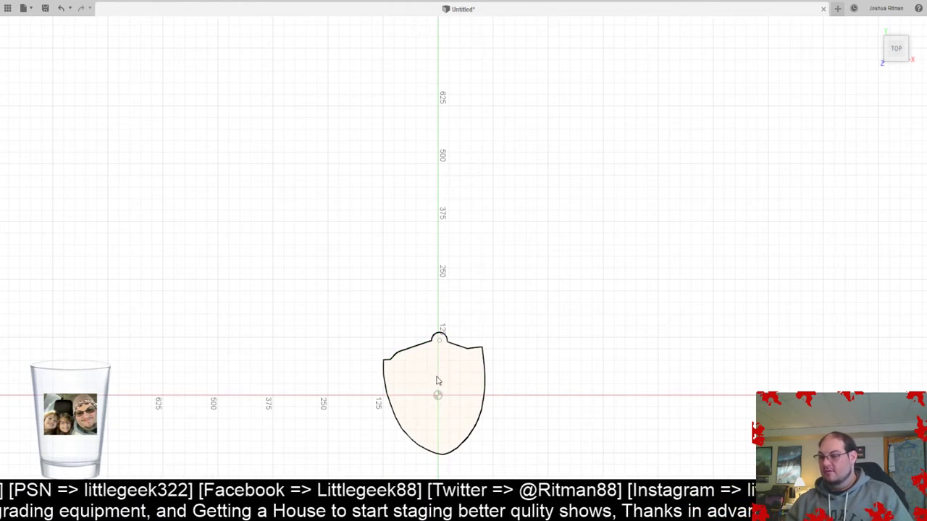
# - Dimension the vertical distance from the top arc's centre to the origin and set it to 0.001
pyautogui.scroll(4, 427, 381)
pyautogui.scroll(-1, 464, 375)
pyautogui.moveTo(476, 374); pyautogui.dragTo(457, 244, button='middle')
pyautogui.press('d')
pyautogui.click(457, 160)
pyautogui.click(453, 263)
pyautogui.click(482, 249)
pyautogui.press('Return')
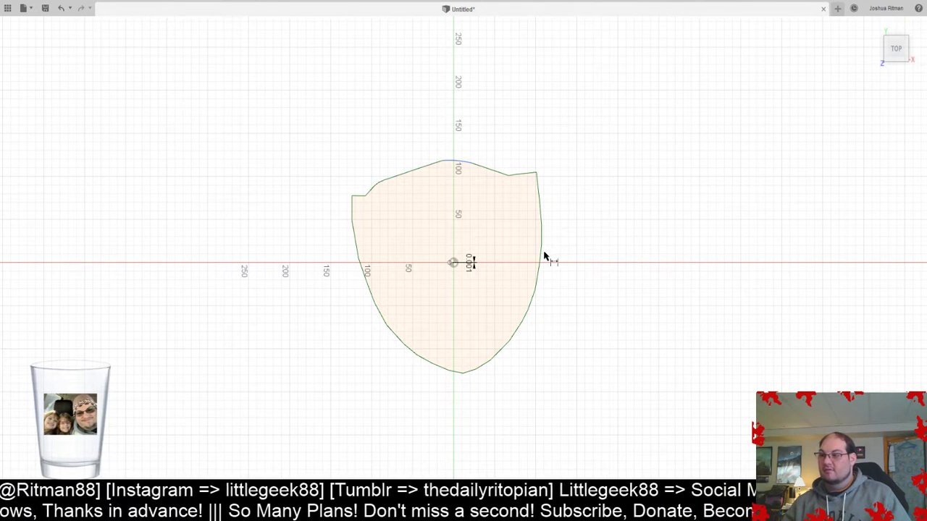
# - Undo the last dimension value and delete the dimension between the arc's centre and the origin
pyautogui.hotkey('ctrl', 'z')
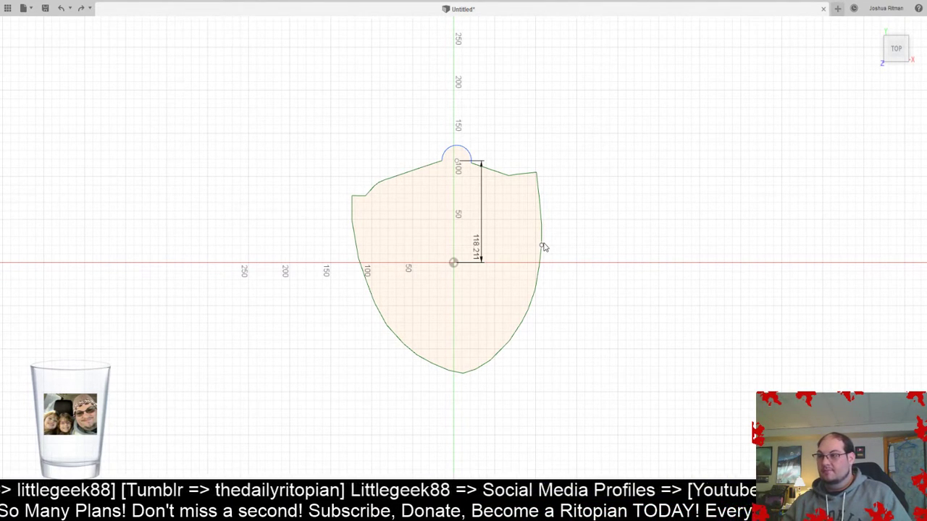
pyautogui.click(482, 225)
pyautogui.press('Delete')
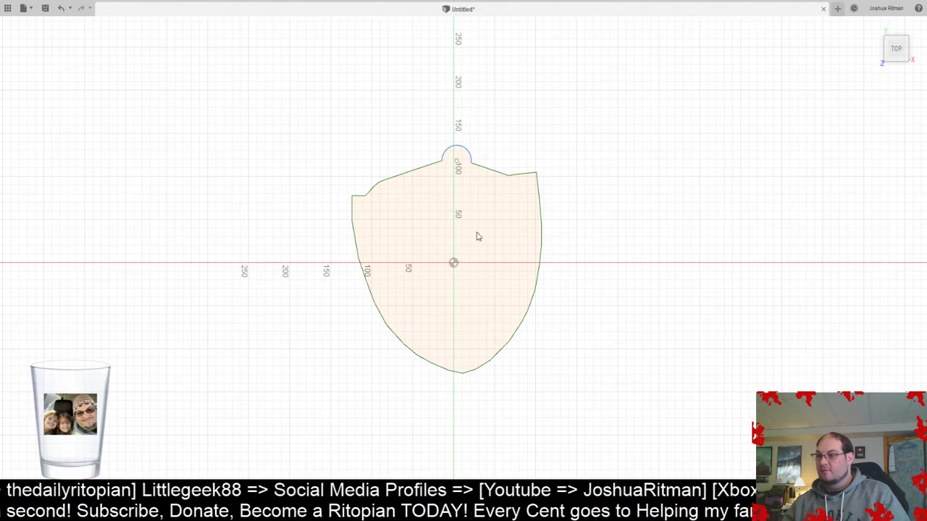
# - Try to move the top arc together with most of the shield outline's points
pyautogui.moveTo(326, 123); pyautogui.dragTo(619, 349)
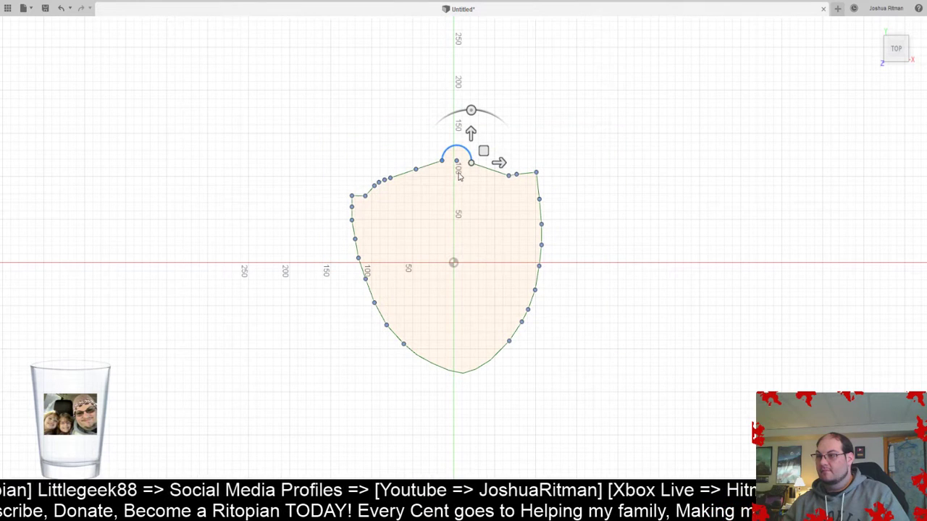
pyautogui.moveTo(484, 151); pyautogui.dragTo(413, 123)
pyautogui.click(748, 315)
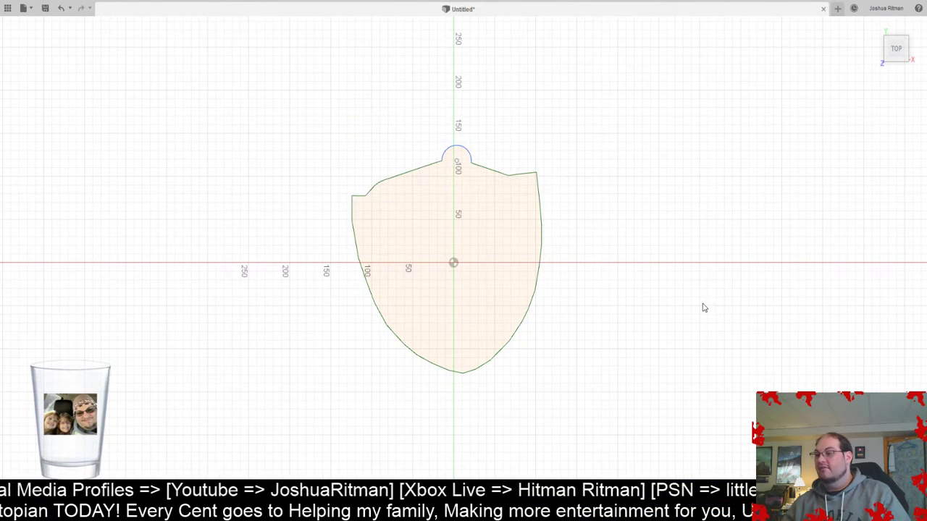
# - Delete the traced line segments along the shield's right side, between the upper right corner and the bottom tip
pyautogui.scroll(-1, 530, 192)
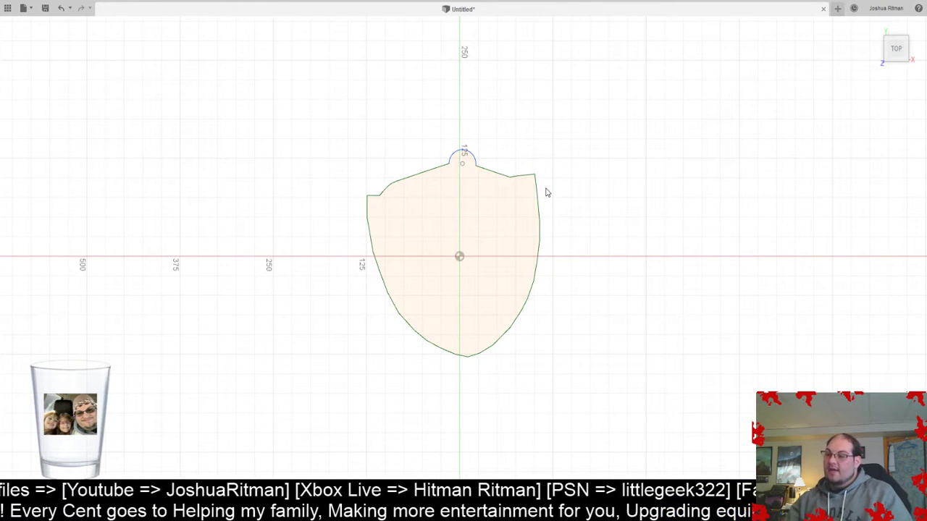
pyautogui.click(536, 226)
pyautogui.moveTo(548, 176); pyautogui.dragTo(477, 382)
pyautogui.moveTo(467, 380); pyautogui.dragTo(471, 379)
pyautogui.click(616, 207)
pyautogui.scroll(-2, 575, 215)
pyautogui.scroll(4, 572, 214)
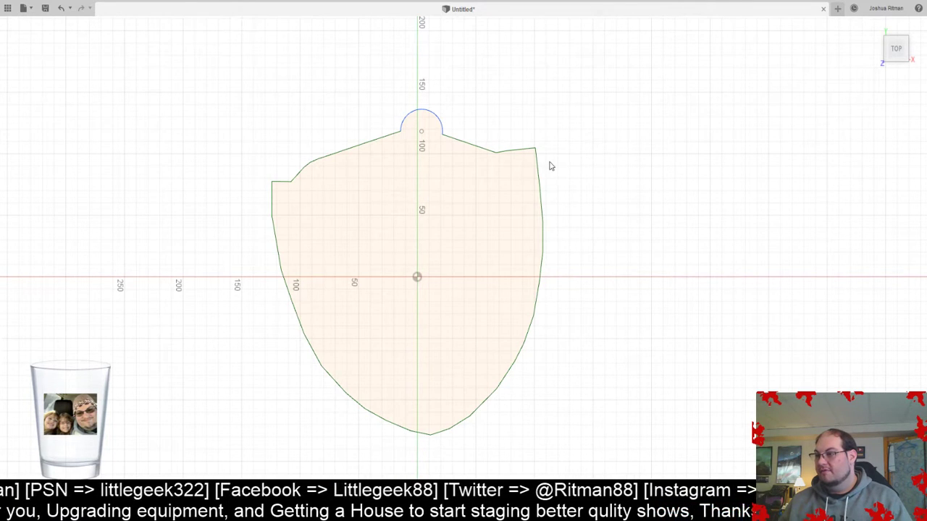
pyautogui.press('Delete')
pyautogui.moveTo(545, 170); pyautogui.dragTo(442, 446)
pyautogui.press('Delete')
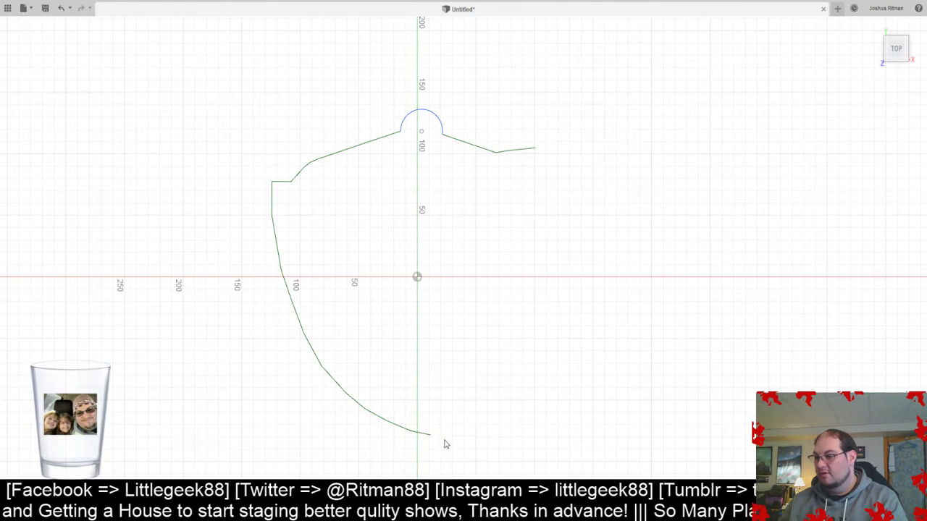
# - Draw one three-point arc from the shield's bottom tip to its upper right corner to replace the right side
pyautogui.click(430, 435)
pyautogui.click(535, 148)
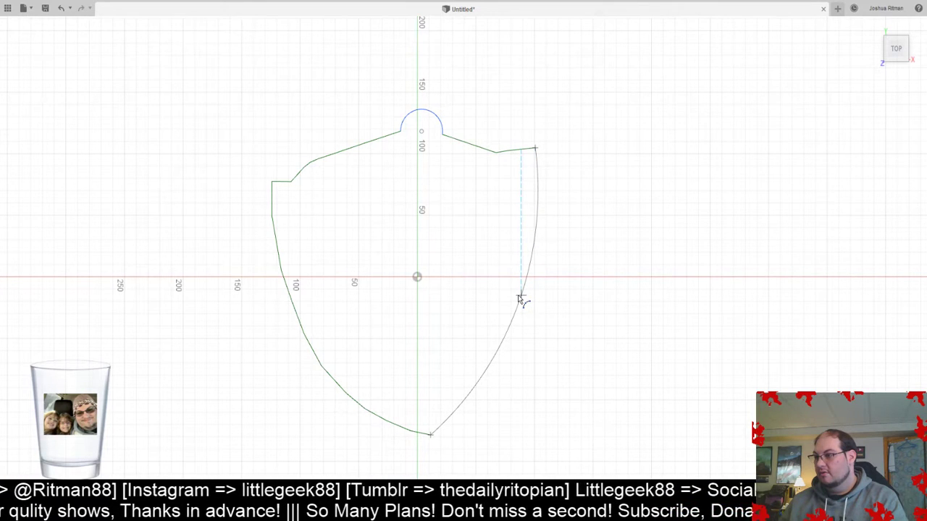
pyautogui.click(524, 297)
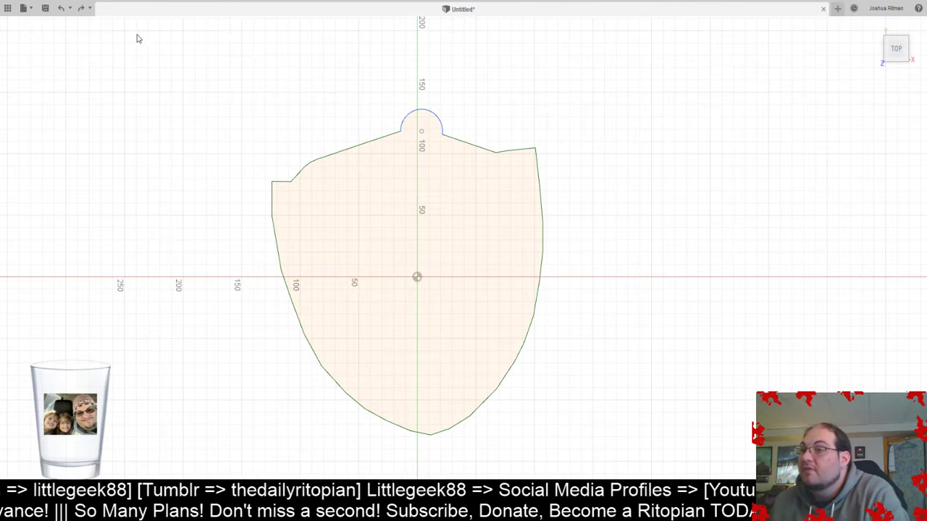
pyautogui.click(535, 149)
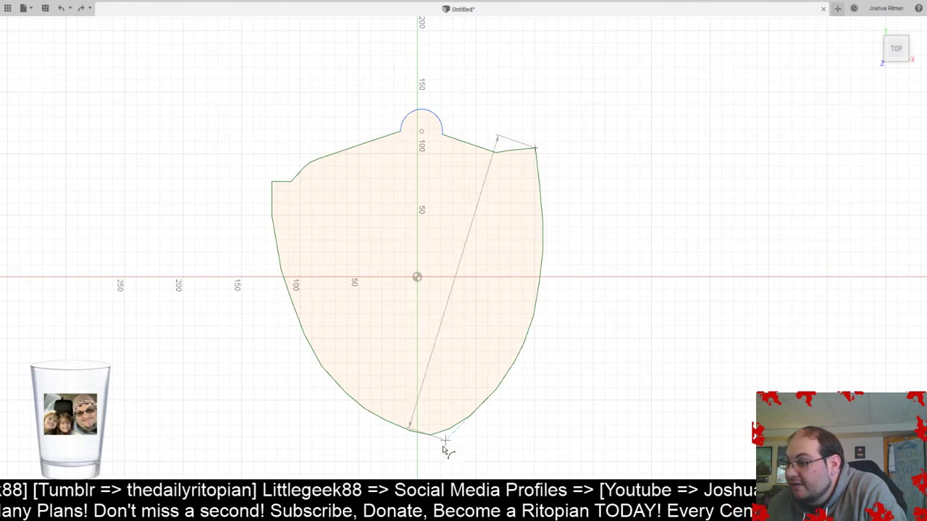
pyautogui.click(431, 434)
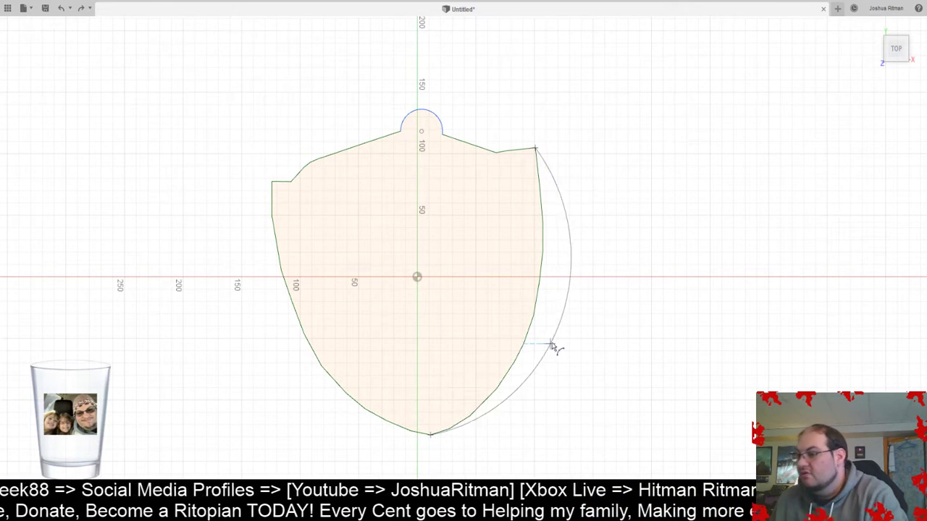
pyautogui.press('Escape')
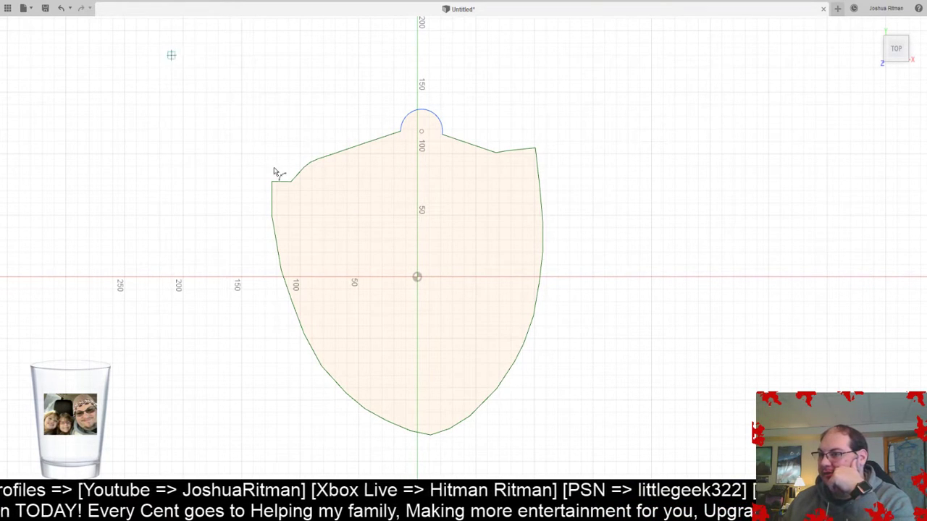
# - Trace the shield's right side with four consecutive three-point arcs from the bottom tip up to the upper right corner
pyautogui.click(431, 434)
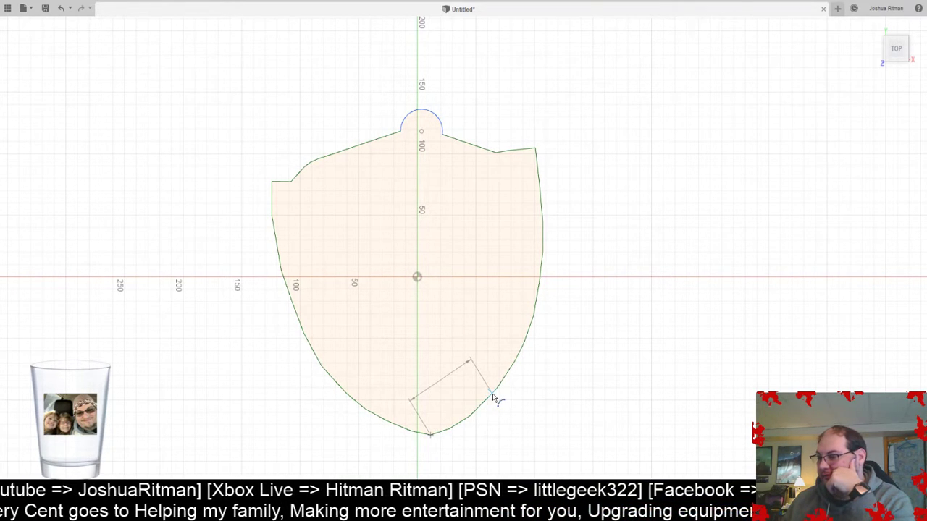
pyautogui.click(492, 394)
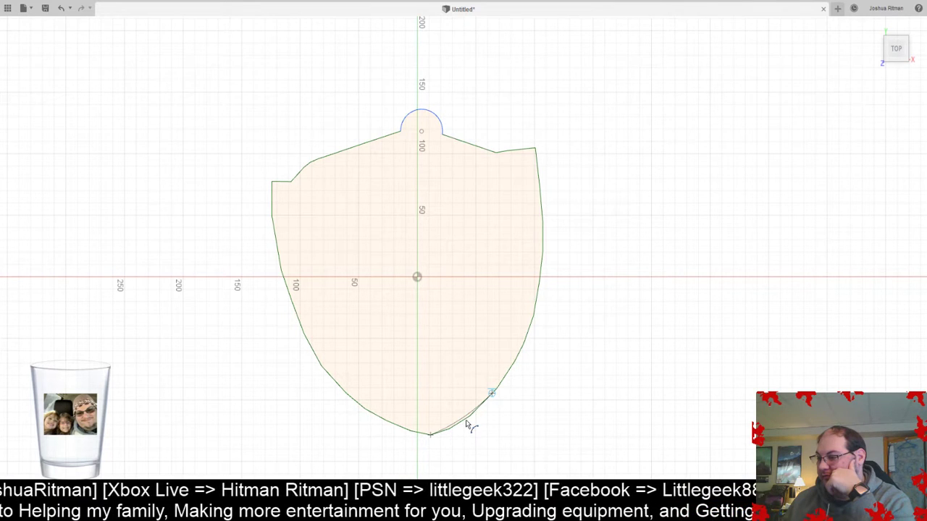
pyautogui.click(492, 394)
pyautogui.click(531, 321)
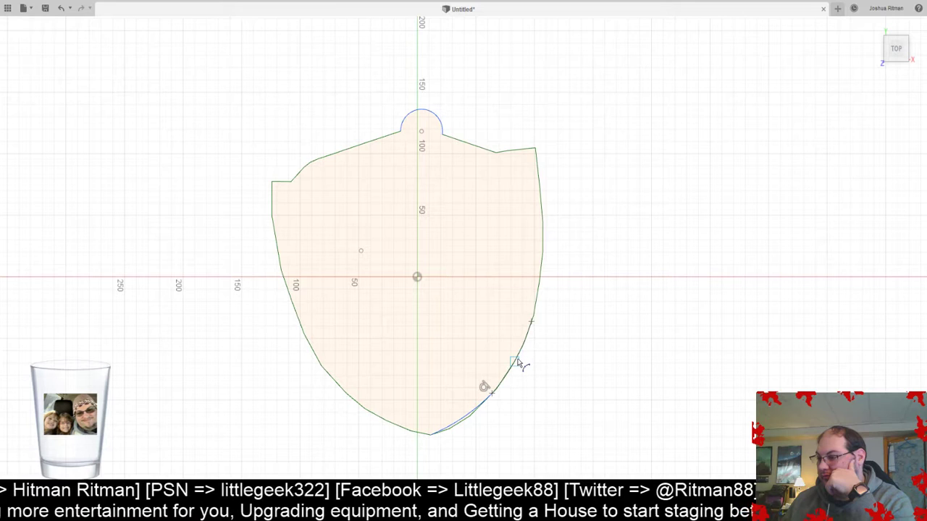
pyautogui.click(533, 317)
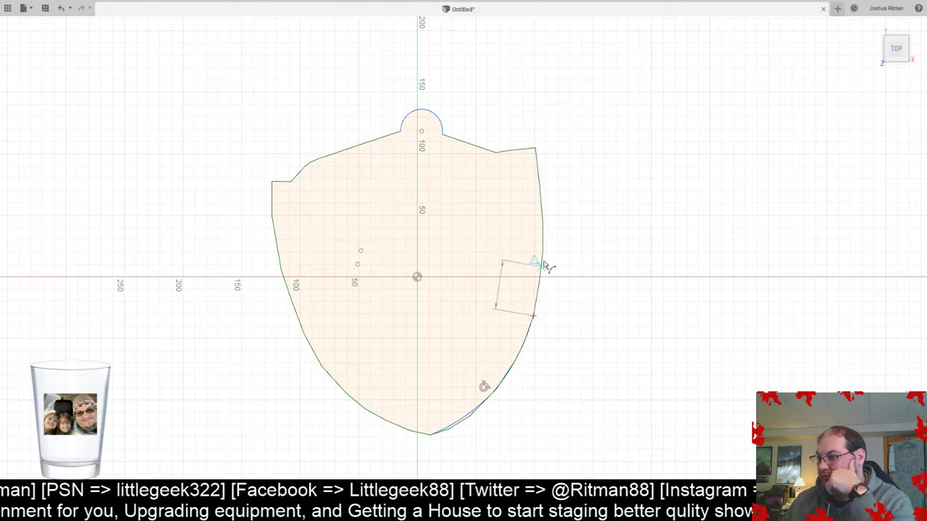
pyautogui.click(543, 230)
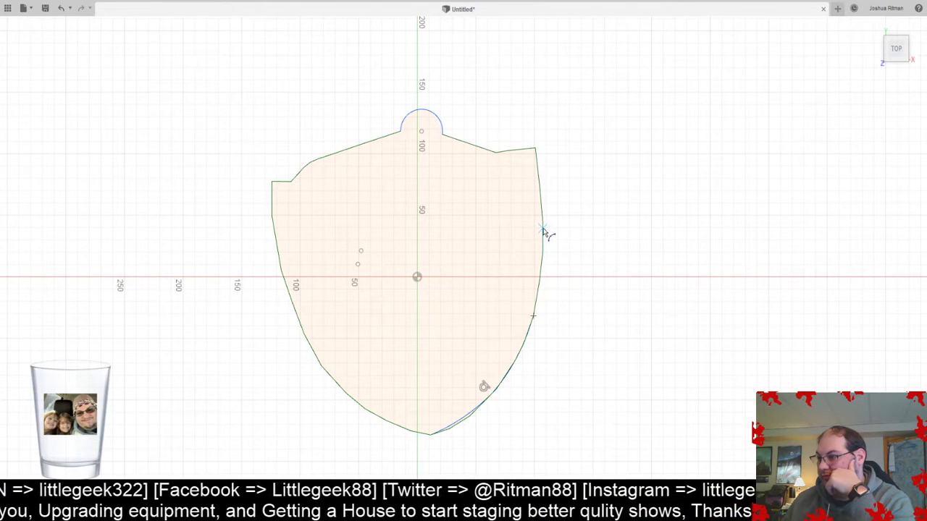
pyautogui.click(542, 276)
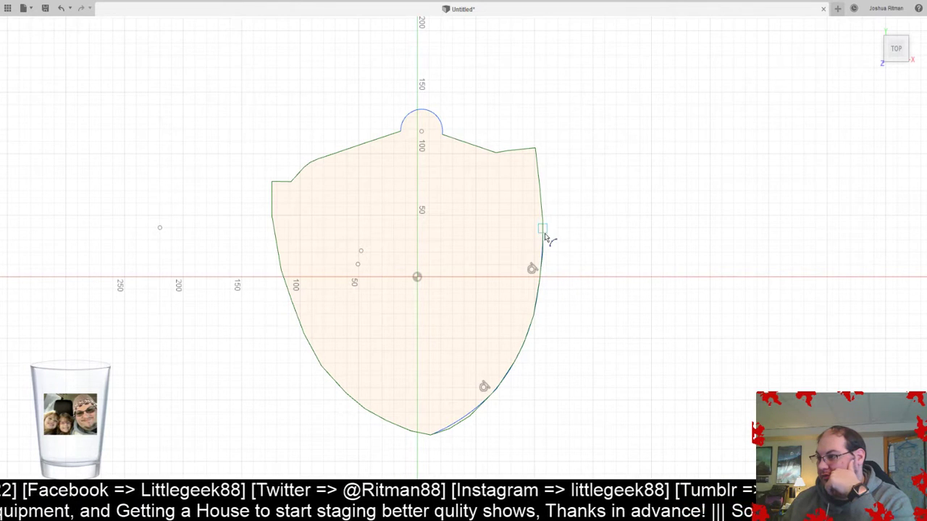
pyautogui.click(535, 149)
pyautogui.click(542, 236)
pyautogui.click(543, 201)
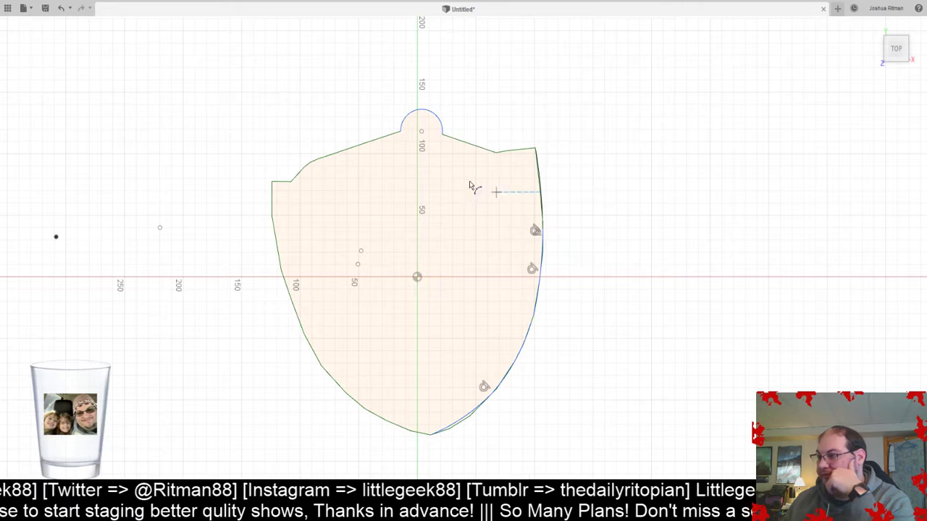
pyautogui.press('Escape')
# - Delete the old traced line segments beside the new upper arc, below the shield's upper right corner
pyautogui.scroll(4, 517, 278)
pyautogui.scroll(1, 518, 275)
pyautogui.moveTo(662, 228); pyautogui.dragTo(556, 433, button='middle')
pyautogui.scroll(3, 556, 433)
pyautogui.scroll(3, 482, 202)
pyautogui.moveTo(482, 202); pyautogui.dragTo(512, 253, button='middle')
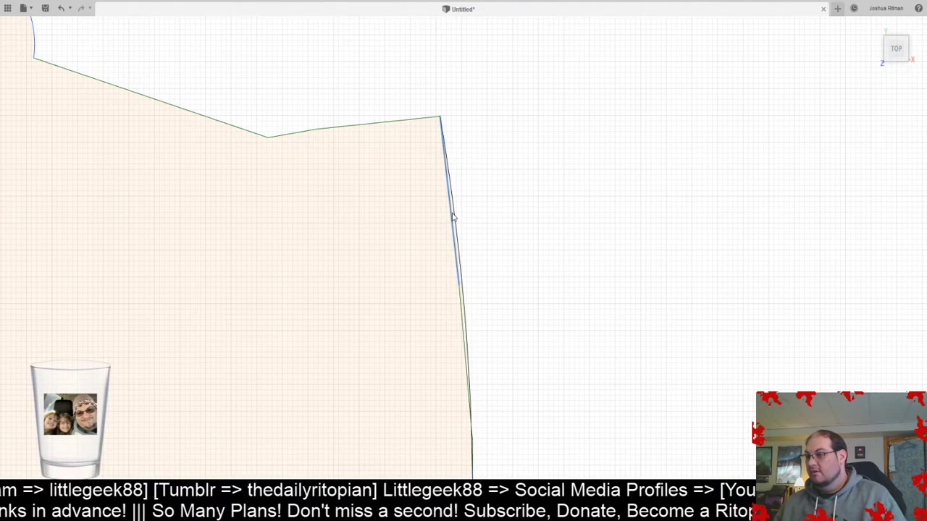
pyautogui.click(458, 305)
pyautogui.click(499, 312)
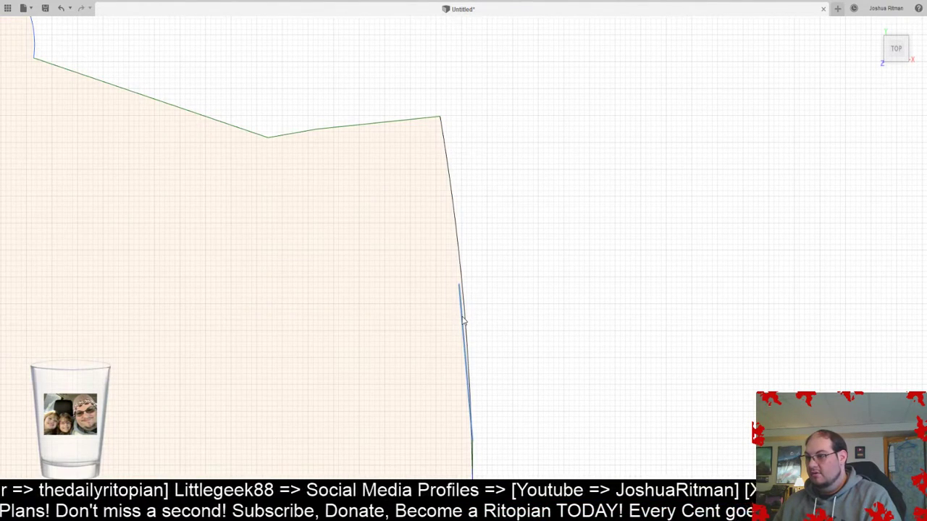
pyautogui.scroll(5, 521, 215)
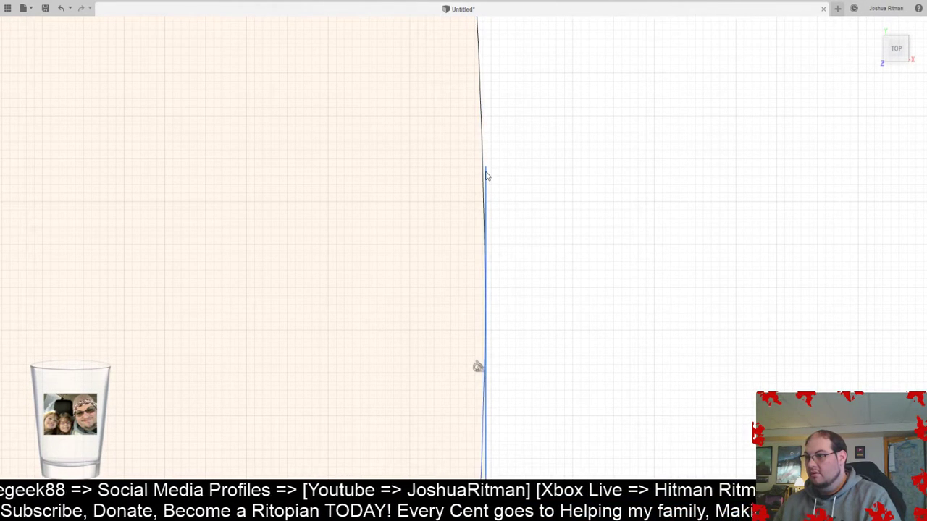
pyautogui.scroll(-3, 583, 231)
pyautogui.scroll(-2, 602, 262)
# - Clear the overlapping short lines and the arc just below the upper arc, at the widest part of the shield's right side
pyautogui.moveTo(656, 289); pyautogui.dragTo(570, 333, button='middle')
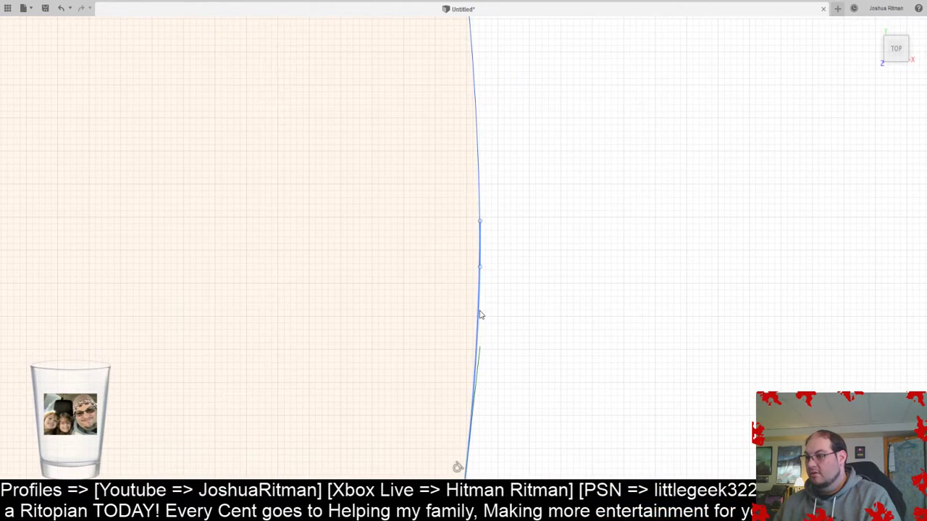
pyautogui.moveTo(510, 360); pyautogui.dragTo(526, 133, button='middle')
pyautogui.scroll(-3, 544, 257)
pyautogui.scroll(-3, 571, 279)
pyautogui.moveTo(579, 304)
pyautogui.mouseDown(button='middle')
pyautogui.moveTo(593, 207)
pyautogui.moveTo(558, 312)
pyautogui.mouseUp(button='middle')
pyautogui.scroll(6, 541, 202)
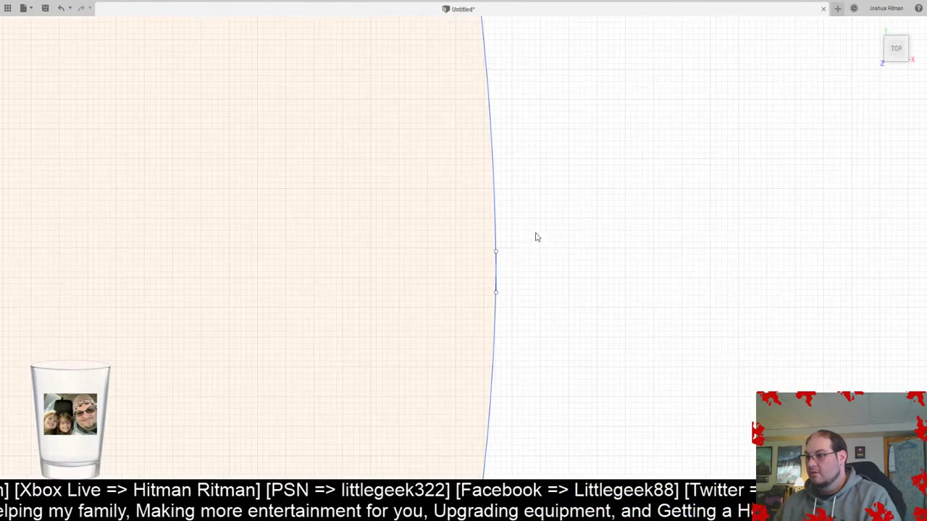
pyautogui.scroll(5, 488, 275)
pyautogui.scroll(-6, 587, 304)
pyautogui.moveTo(631, 291)
pyautogui.mouseDown(button='middle')
pyautogui.moveTo(505, 280)
pyautogui.moveTo(503, 319)
pyautogui.moveTo(629, 279)
pyautogui.mouseUp(button='middle')
pyautogui.scroll(-3, 502, 318)
pyautogui.moveTo(571, 346)
pyautogui.mouseDown(button='middle')
pyautogui.moveTo(575, 250)
pyautogui.moveTo(563, 239)
pyautogui.mouseUp(button='middle')
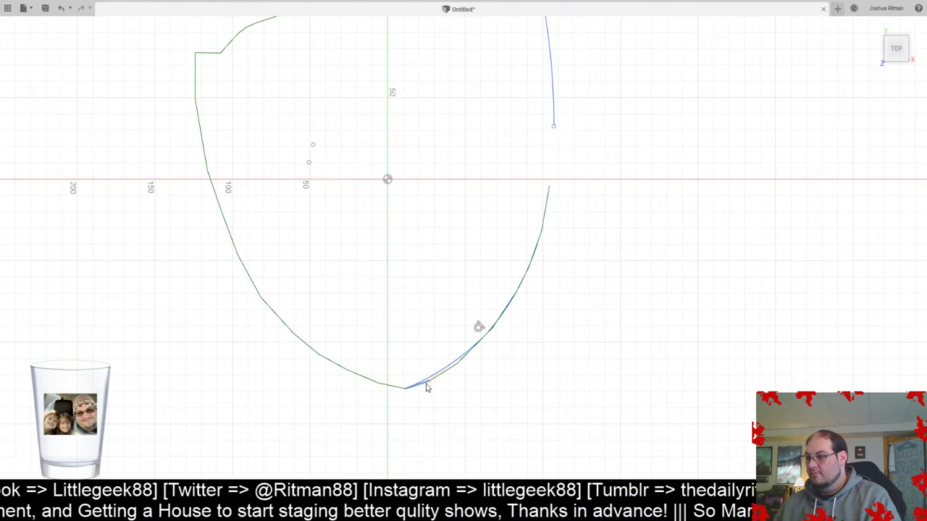
# - Delete the old traced line segments running beside the lower arcs, from the bottom tip up the shield's right side
pyautogui.scroll(5, 467, 360)
pyautogui.click(472, 358)
pyautogui.press('Delete')
pyautogui.moveTo(588, 215); pyautogui.dragTo(508, 361, button='middle')
pyautogui.scroll(3, 510, 351)
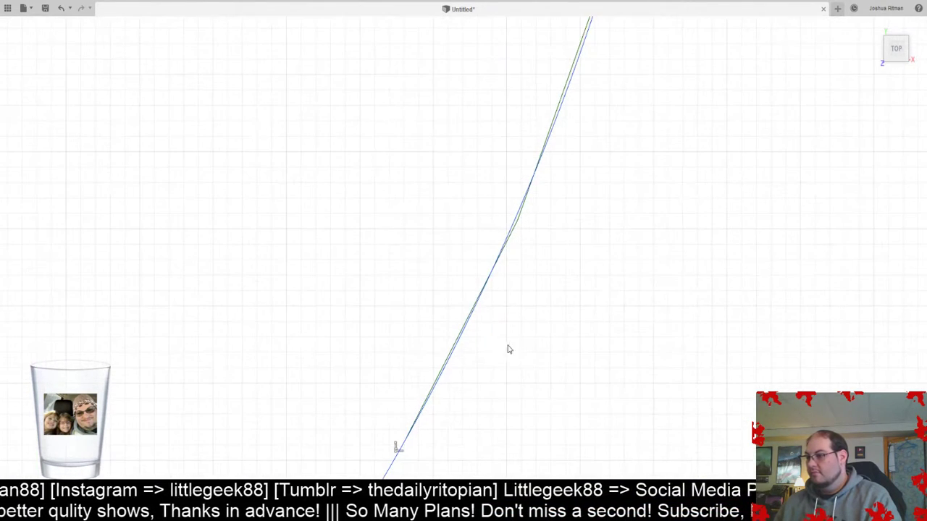
pyautogui.click(388, 471)
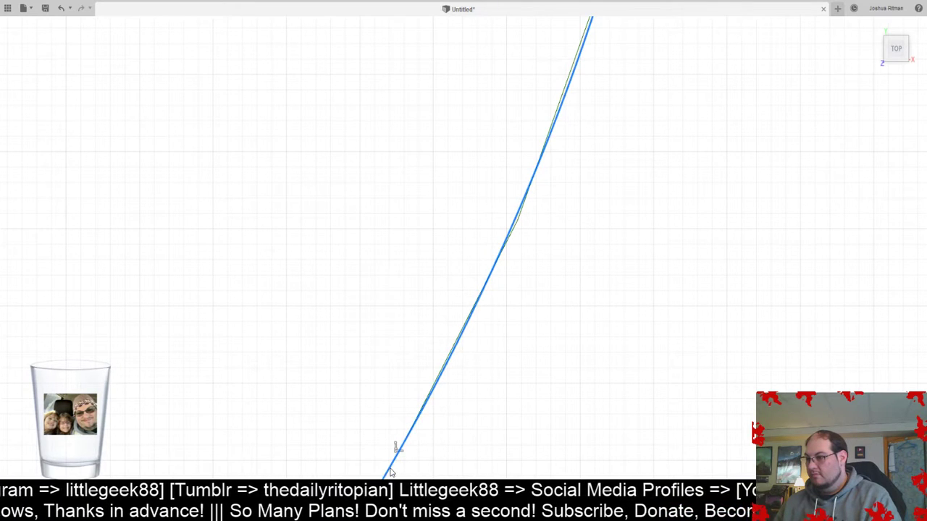
pyautogui.click(459, 338)
pyautogui.press('Delete')
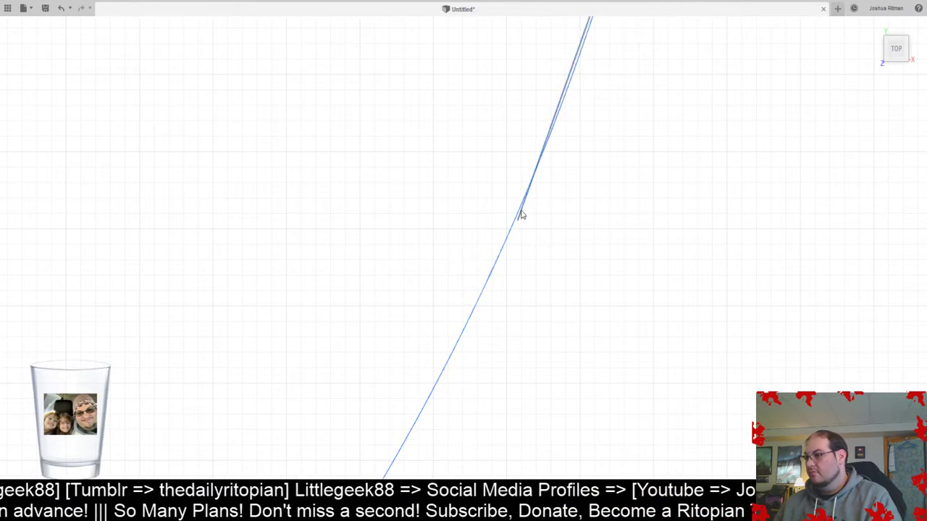
pyautogui.scroll(-5, 627, 302)
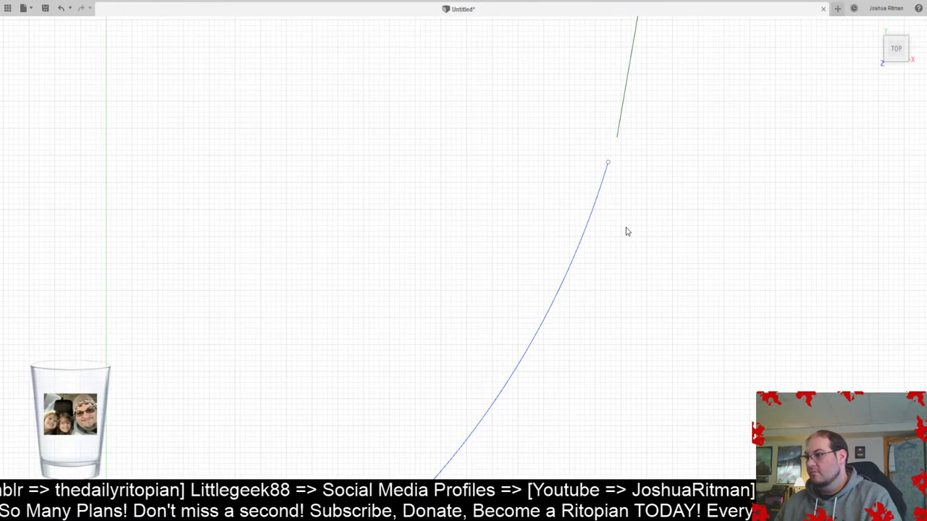
# - Close the gap on the shield's right side with a three-point arc between the upper and lower arcs
pyautogui.moveTo(644, 246)
pyautogui.mouseDown(button='middle')
pyautogui.moveTo(553, 335)
pyautogui.moveTo(587, 289)
pyautogui.moveTo(557, 308)
pyautogui.mouseUp(button='middle')
pyautogui.scroll(-3, 555, 341)
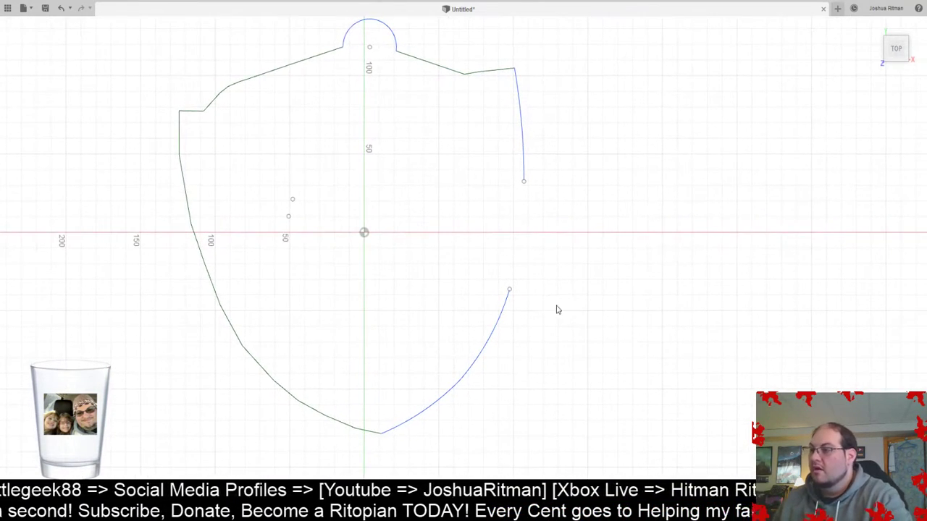
pyautogui.click(524, 181)
pyautogui.click(509, 290)
pyautogui.click(522, 233)
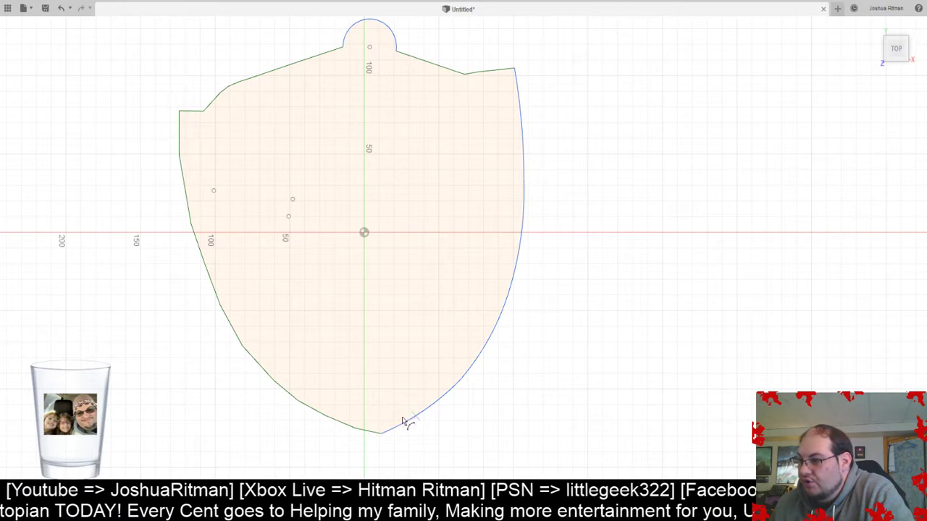
# - Draw a three-point arc down from the shield's upper left corner and delete the old traced line segments beside it
pyautogui.moveTo(366, 414)
pyautogui.mouseDown(button='middle')
pyautogui.moveTo(765, 320)
pyautogui.moveTo(661, 346)
pyautogui.mouseUp(button='middle')
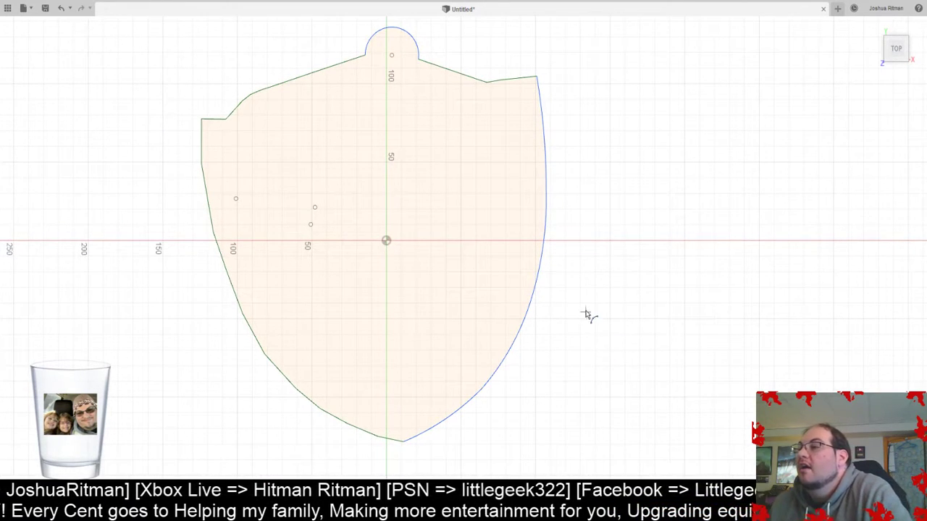
pyautogui.click(201, 118)
pyautogui.click(213, 231)
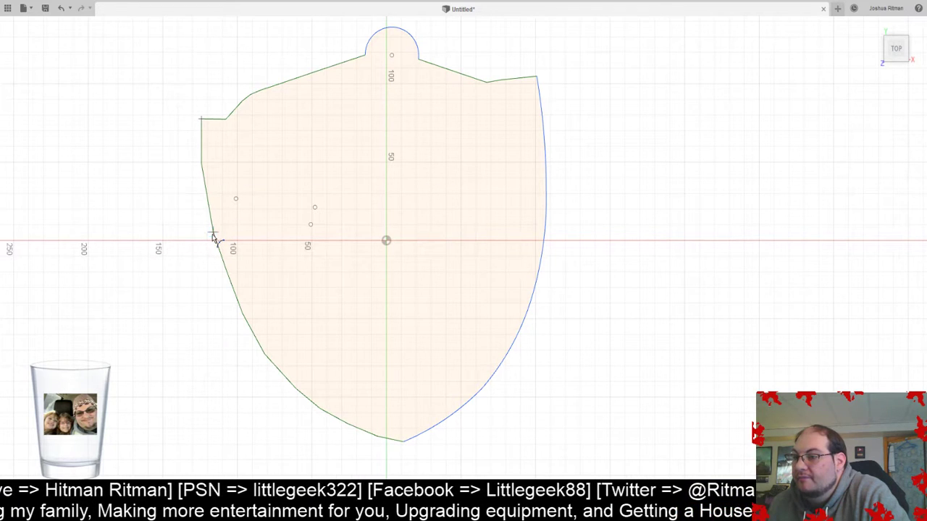
pyautogui.click(203, 192)
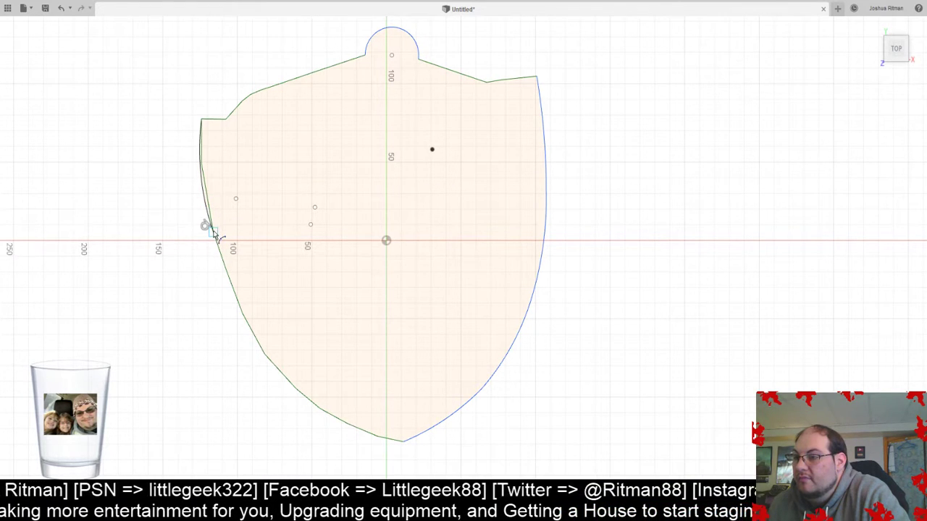
pyautogui.scroll(3, 172, 192)
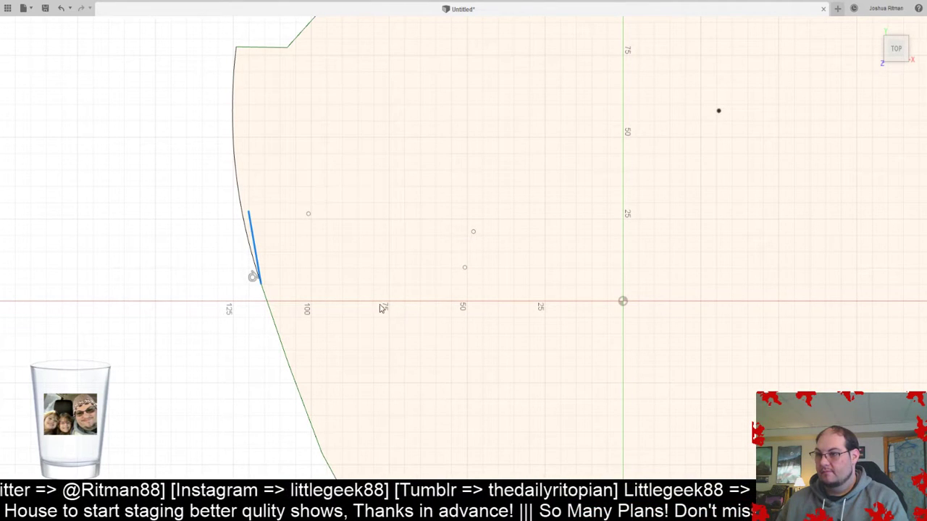
pyautogui.moveTo(367, 268); pyautogui.dragTo(322, 251, button='middle')
pyautogui.scroll(-4, 388, 363)
pyautogui.moveTo(406, 354)
pyautogui.mouseDown(button='middle')
pyautogui.moveTo(350, 263)
pyautogui.moveTo(318, 288)
pyautogui.moveTo(358, 269)
pyautogui.mouseUp(button='middle')
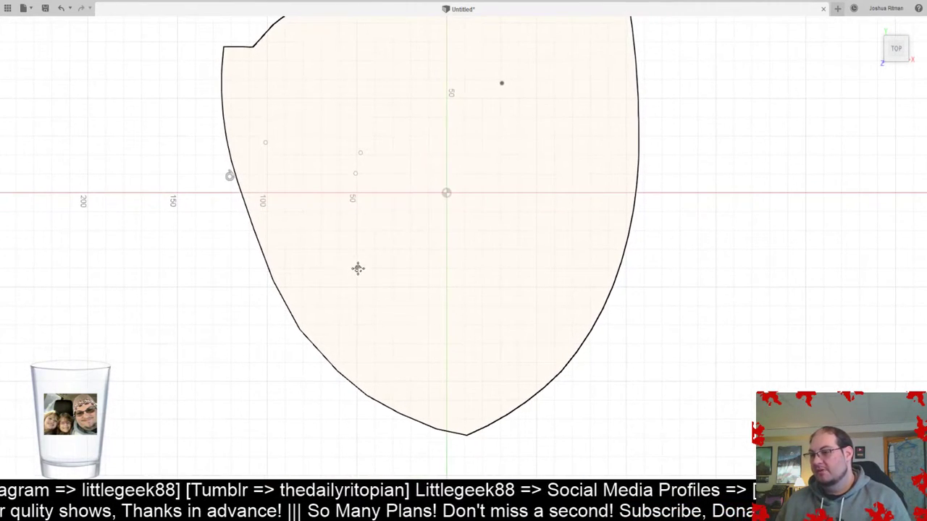
# - Replace the old line segments just left of the shield's bottom tip with a three-point arc
pyautogui.click(447, 434)
pyautogui.press('Delete')
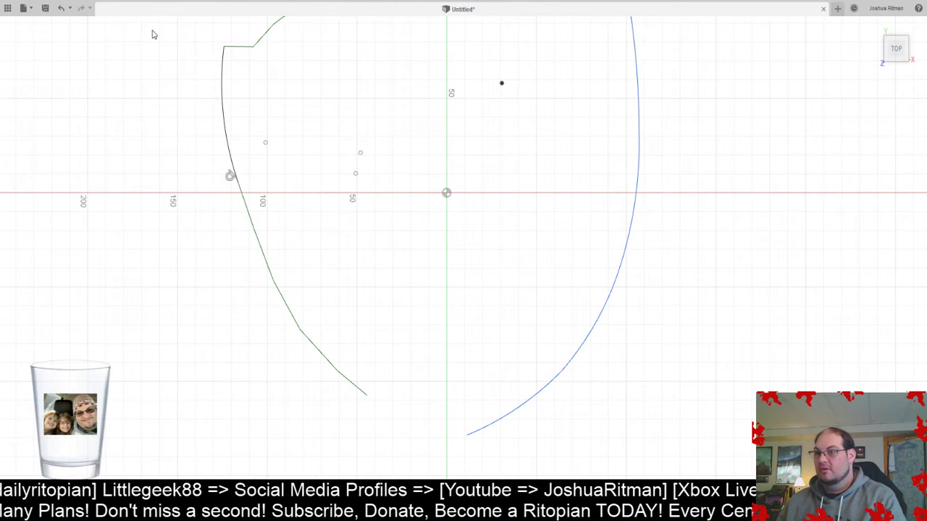
pyautogui.click(467, 435)
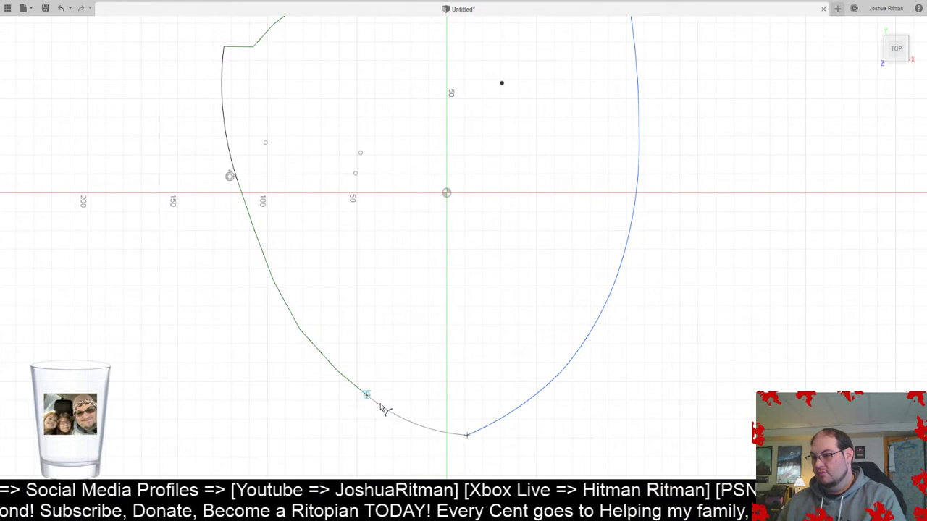
pyautogui.click(399, 419)
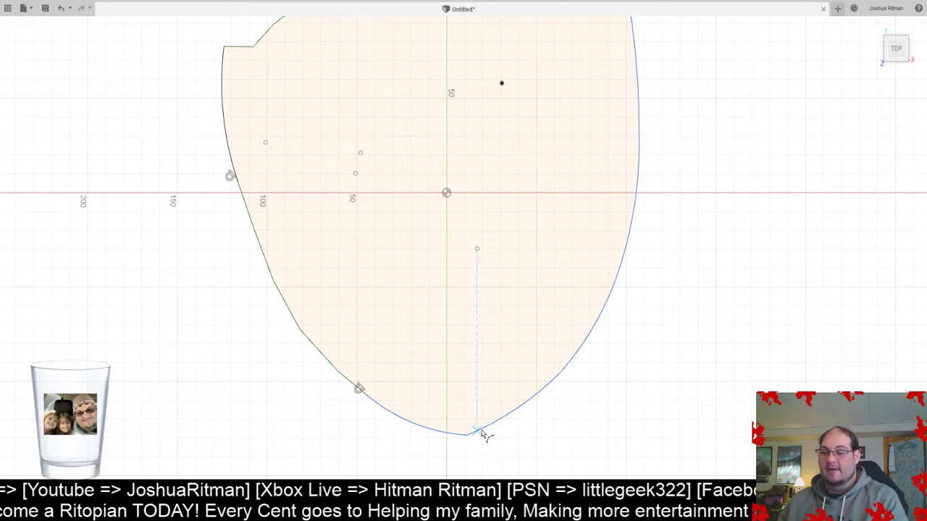
# - Delete the remaining traced line segments on the shield's left side, between the upper arc and the arc beside the bottom tip
pyautogui.scroll(3, 358, 391)
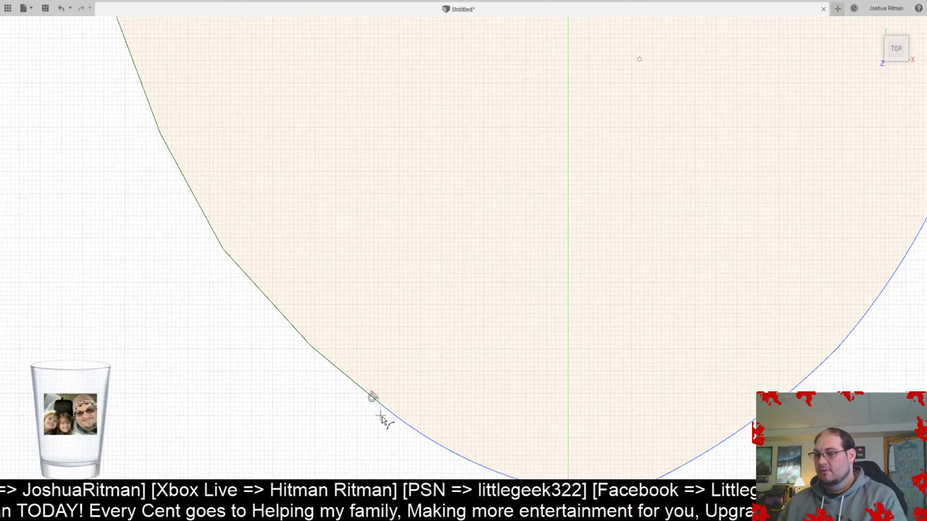
pyautogui.scroll(-5, 210, 380)
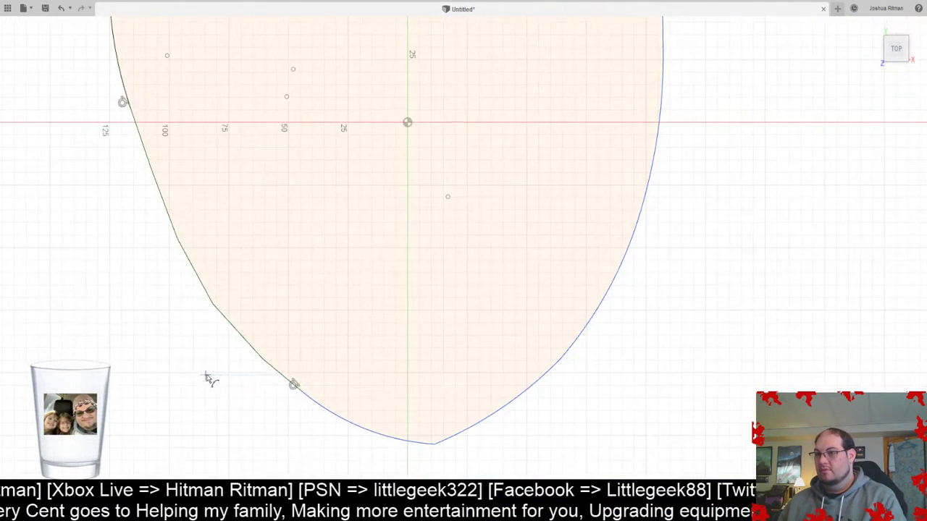
pyautogui.scroll(-2, 304, 381)
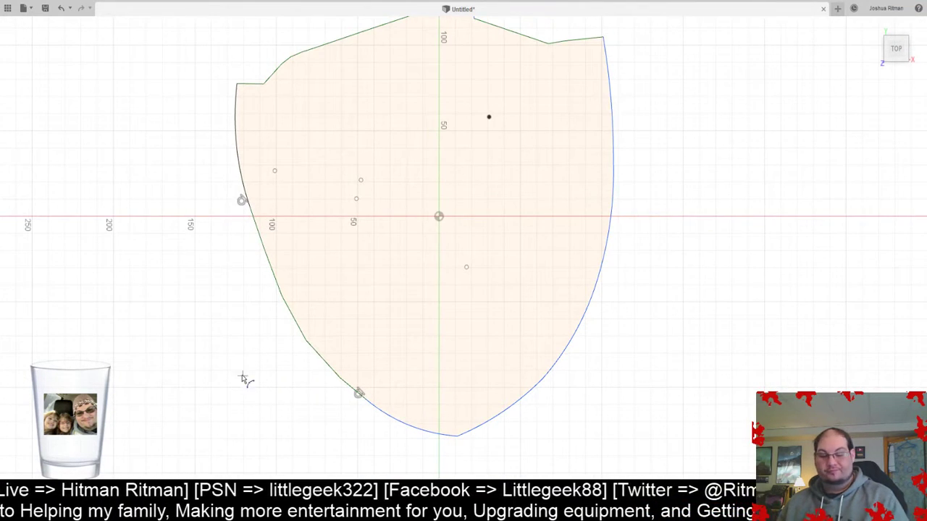
pyautogui.click(254, 225)
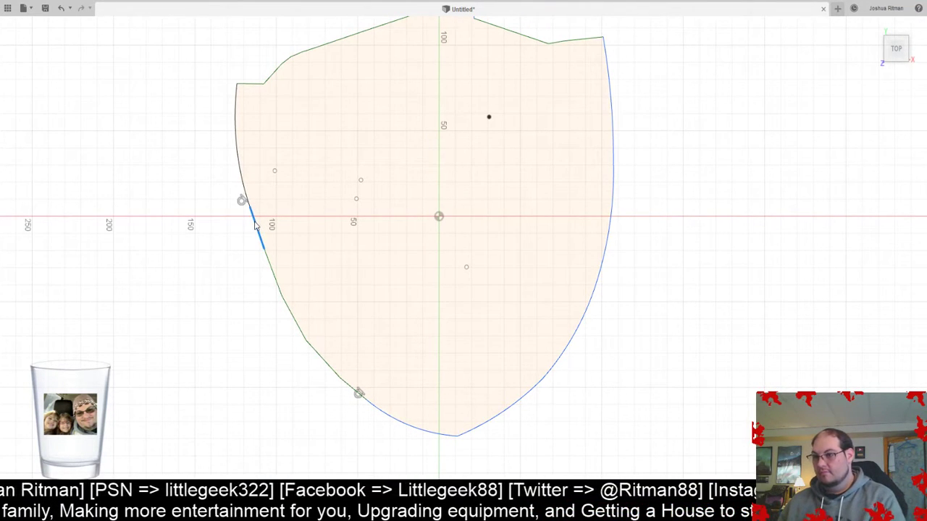
pyautogui.press('Delete')
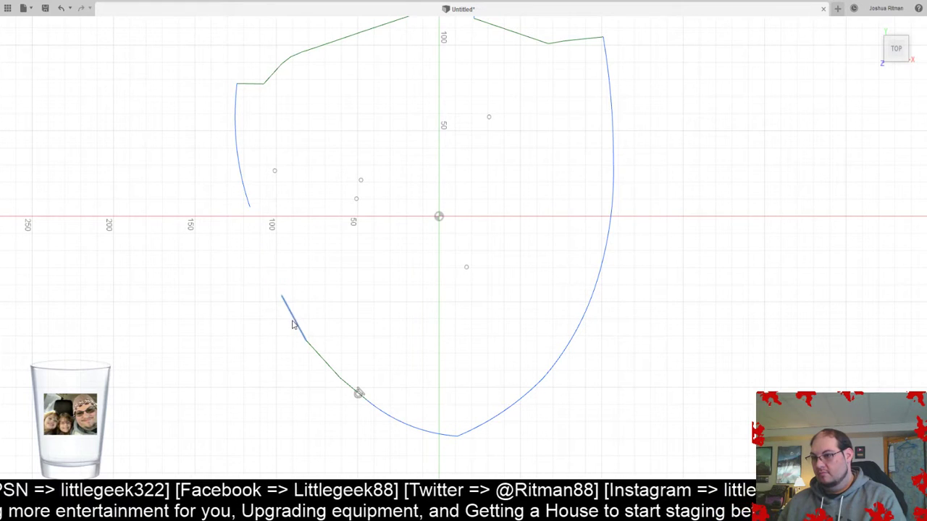
pyautogui.click(330, 366)
pyautogui.press('Delete')
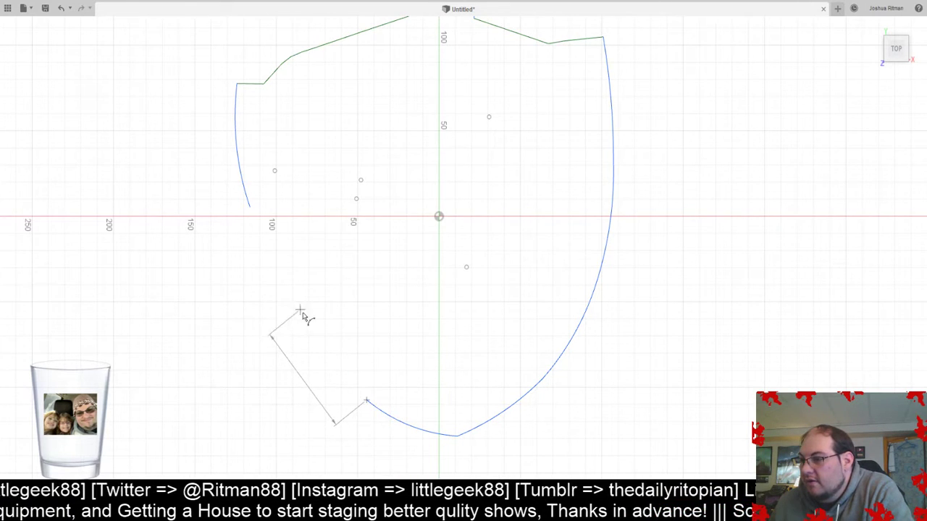
# - Bridge the open left side with three-point arcs joining the arc beside the bottom tip to the upper left arc
pyautogui.click(252, 209)
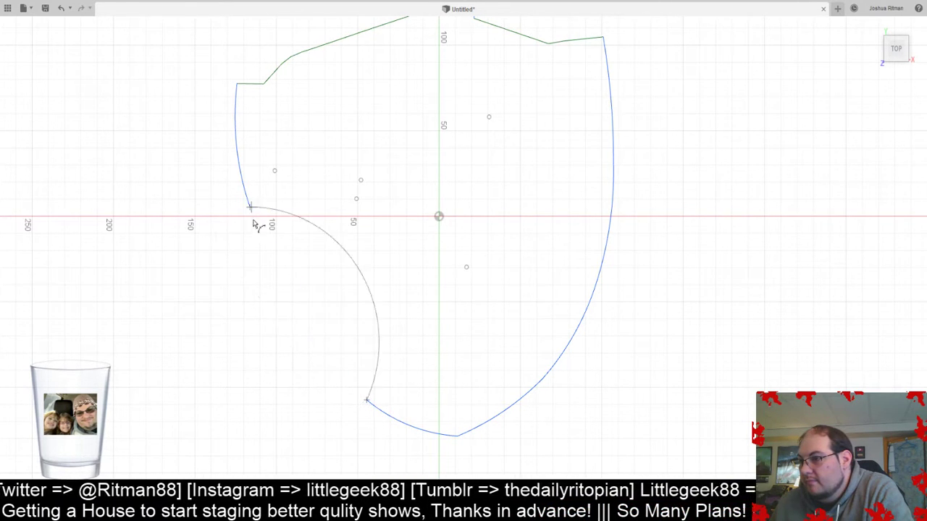
pyautogui.click(298, 327)
pyautogui.click(366, 402)
pyautogui.click(291, 316)
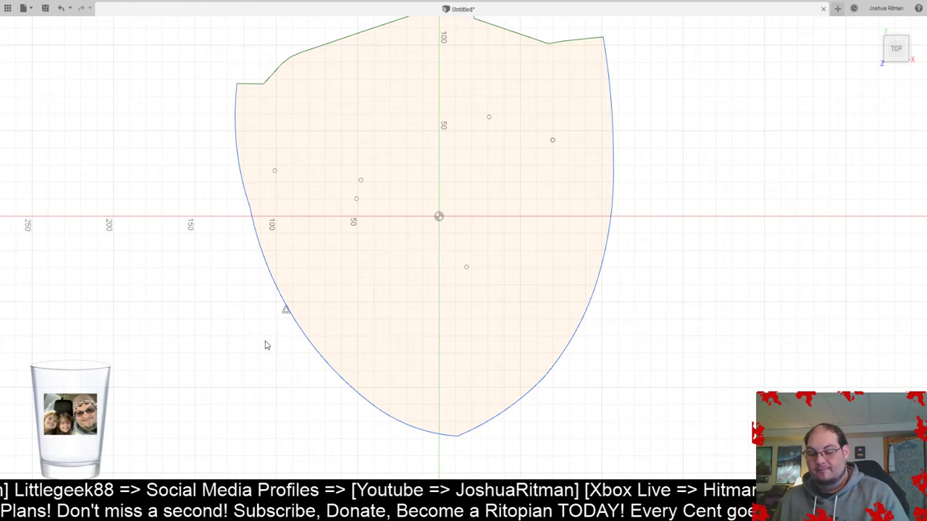
# - Replace the arc at the middle of the shield's left side with a new three-point arc between its neighbours' endpoints
pyautogui.click(279, 293)
pyautogui.press('Delete')
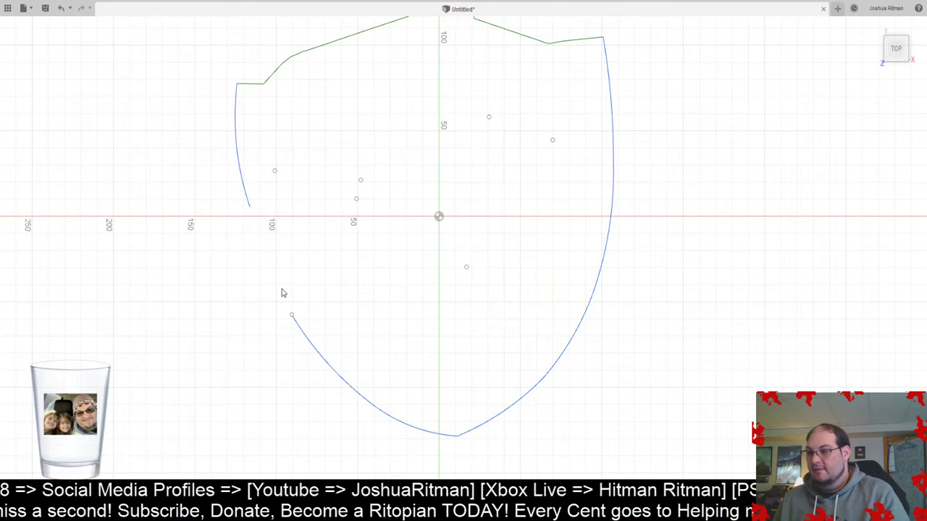
pyautogui.click(151, 49)
pyautogui.click(250, 207)
pyautogui.click(291, 315)
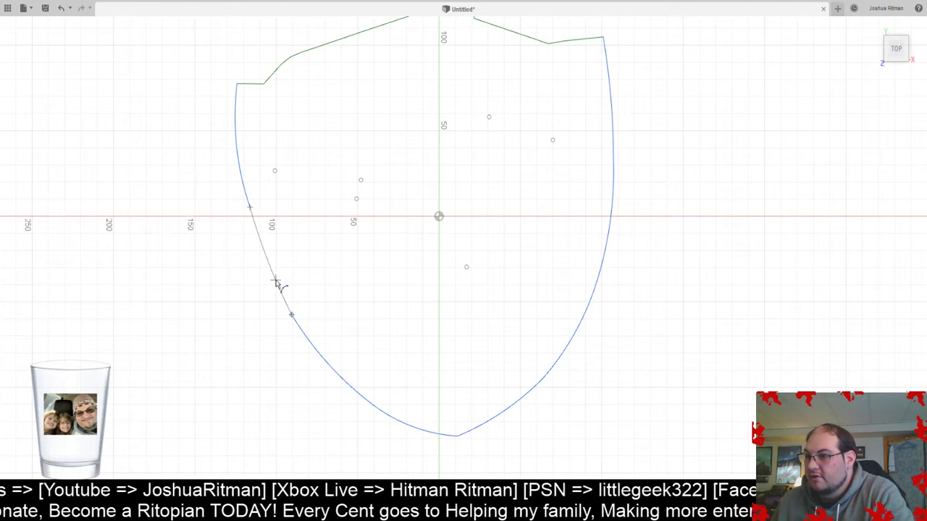
pyautogui.click(274, 284)
# - Replace the upper left arc with a flatter three-point arc from the upper left corner to the arc below
pyautogui.scroll(-1, 265, 211)
pyautogui.scroll(5, 275, 217)
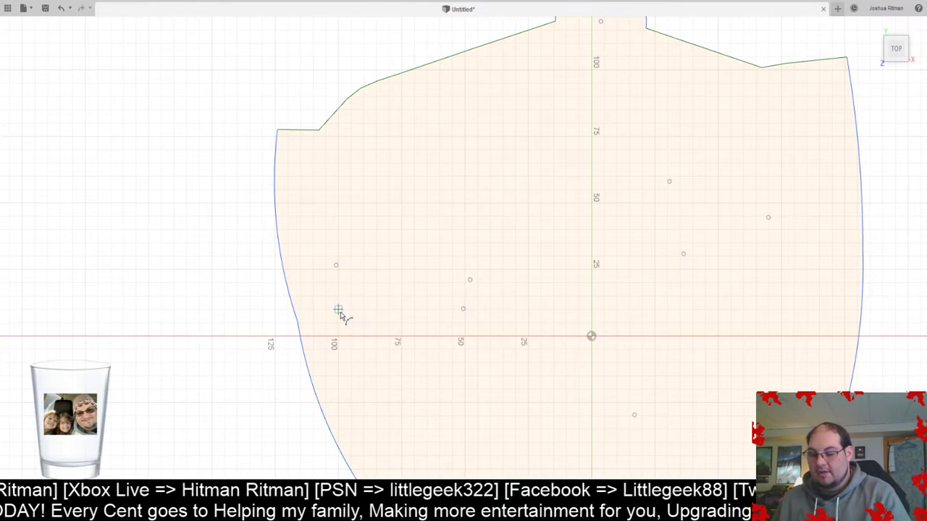
pyautogui.press('Escape')
pyautogui.click(283, 256)
pyautogui.press('Delete')
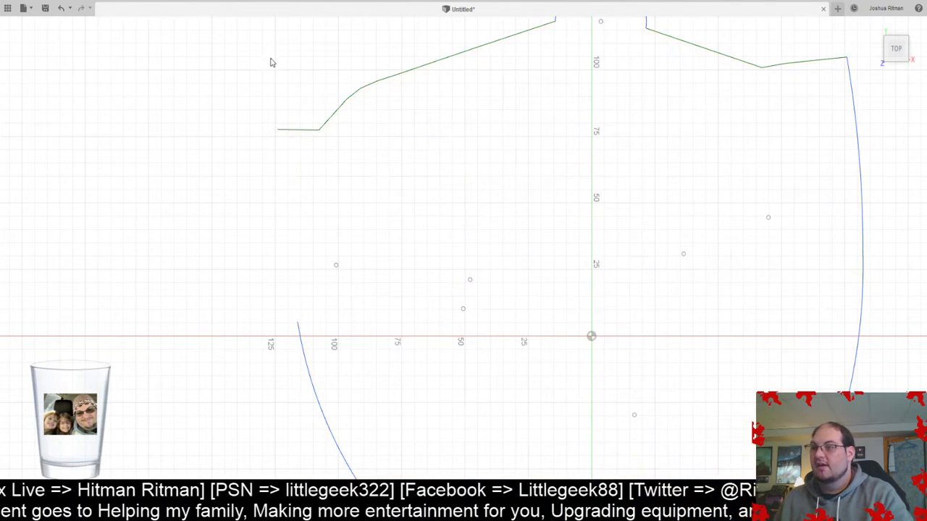
pyautogui.click(278, 130)
pyautogui.click(297, 321)
pyautogui.click(288, 274)
# - Draw a short three-point arc across the shield's bottom tip, connecting the left and right edges to round the point
pyautogui.moveTo(429, 369); pyautogui.dragTo(268, 356, button='middle')
pyautogui.scroll(-4, 370, 417)
pyautogui.moveTo(473, 436)
pyautogui.mouseDown(button='middle')
pyautogui.moveTo(496, 331)
pyautogui.moveTo(528, 336)
pyautogui.mouseUp(button='middle')
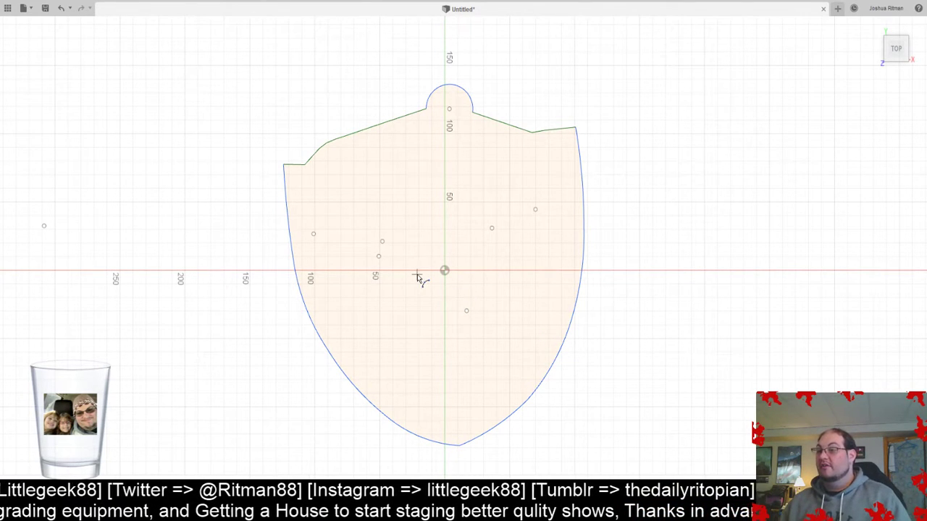
pyautogui.scroll(-1, 318, 209)
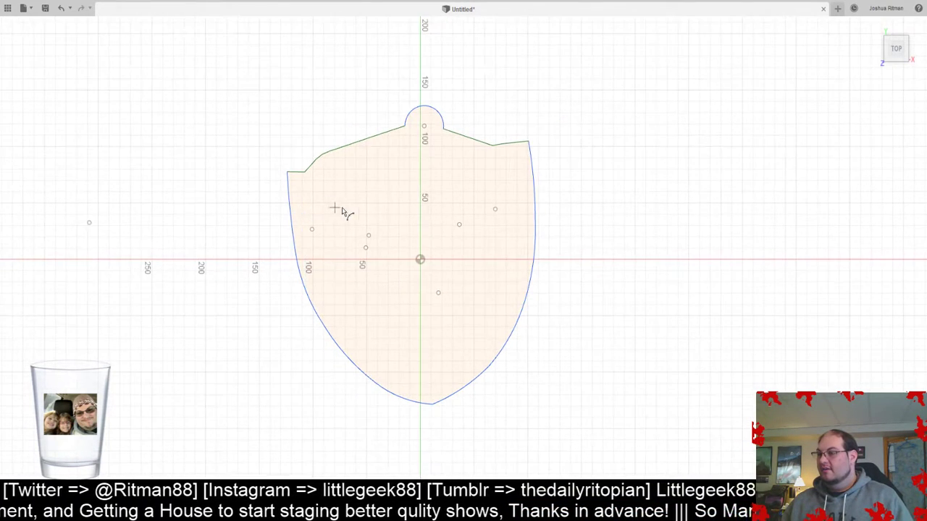
pyautogui.scroll(2, 362, 207)
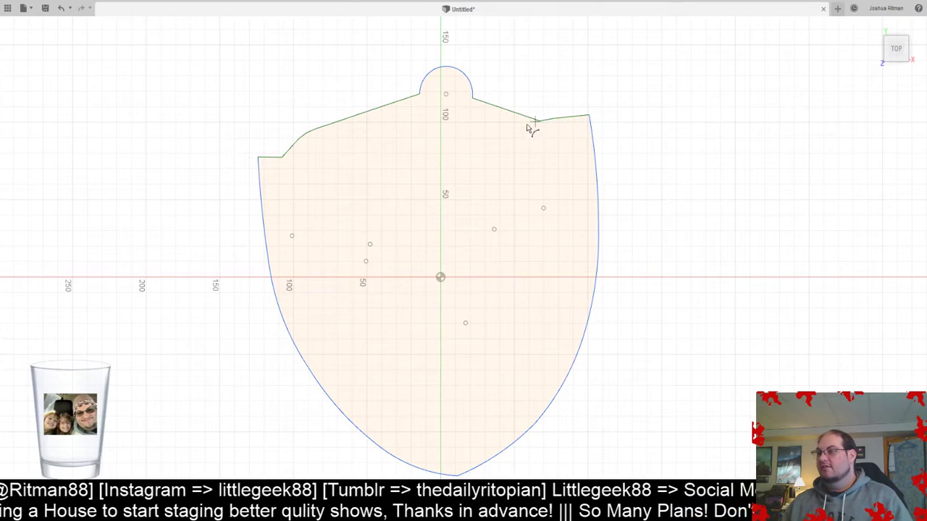
pyautogui.scroll(3, 477, 459)
pyautogui.moveTo(482, 457)
pyautogui.mouseDown(button='middle')
pyautogui.moveTo(495, 262)
pyautogui.moveTo(470, 354)
pyautogui.moveTo(481, 368)
pyautogui.mouseUp(button='middle')
pyautogui.scroll(3, 457, 318)
pyautogui.scroll(3, 472, 279)
pyautogui.scroll(-2, 481, 368)
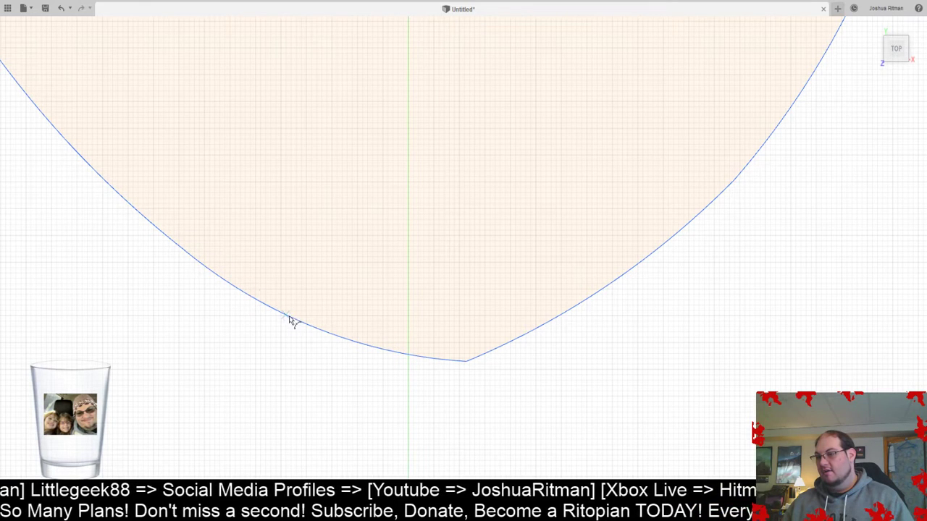
pyautogui.click(386, 350)
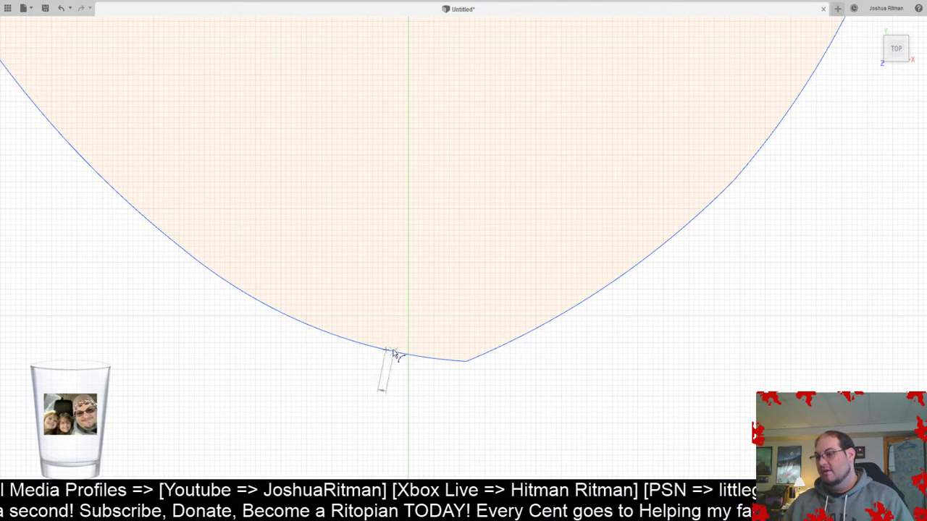
pyautogui.click(521, 337)
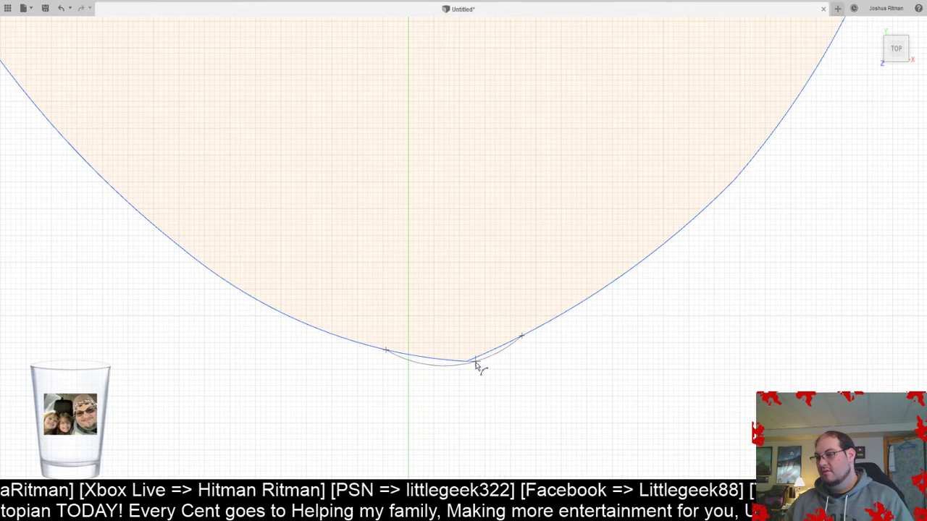
pyautogui.click(468, 368)
# - Delete the two long arcs that meet at the pointed bottom tip, keeping the short rounded tip arc
pyautogui.scroll(-5, 529, 442)
pyautogui.scroll(-2, 569, 443)
pyautogui.scroll(8, 560, 331)
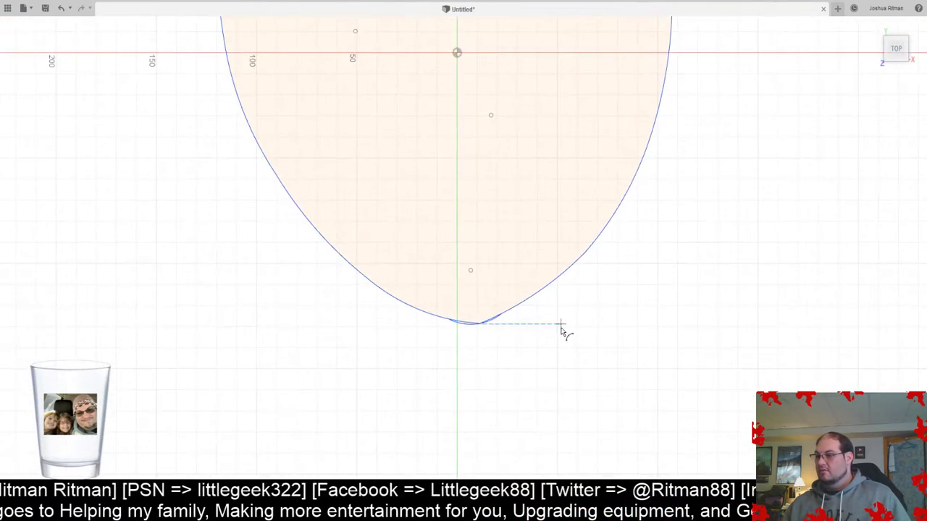
pyautogui.press('Escape')
pyautogui.click(448, 294)
pyautogui.click(447, 294)
pyautogui.press('Delete')
pyautogui.click(368, 308)
pyautogui.press('Delete')
# - Connect the left end of the rounded tip arc to the open end of the shield's left side with a three-point arc
pyautogui.scroll(-4, 487, 370)
pyautogui.scroll(-2, 485, 370)
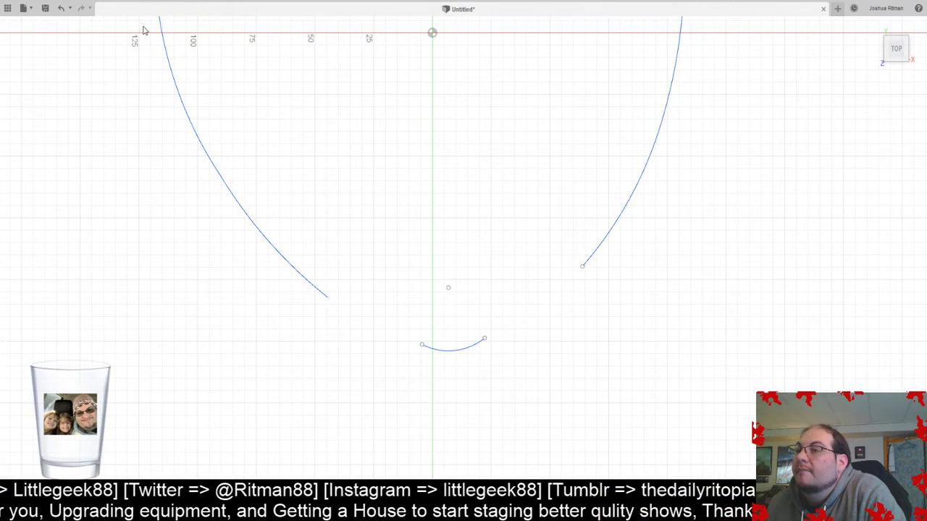
pyautogui.click(423, 345)
pyautogui.click(403, 379)
pyautogui.click(313, 334)
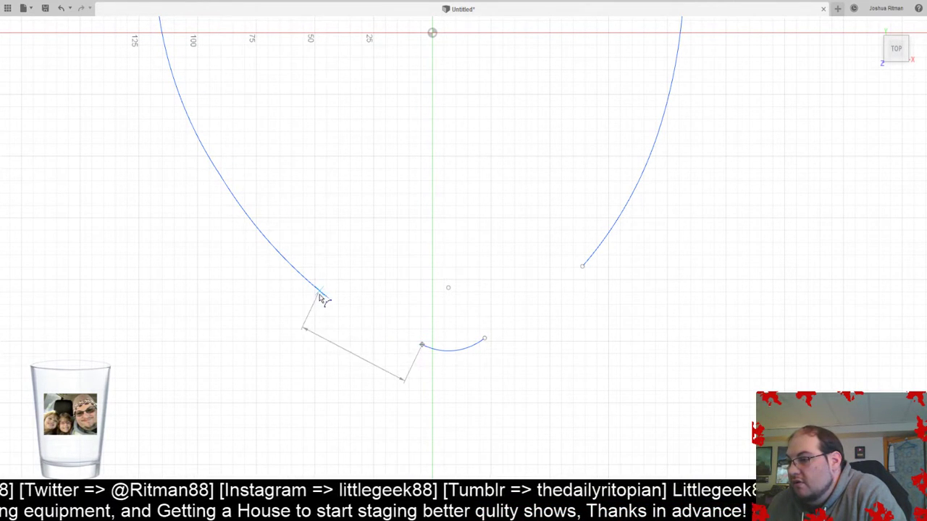
pyautogui.click(328, 298)
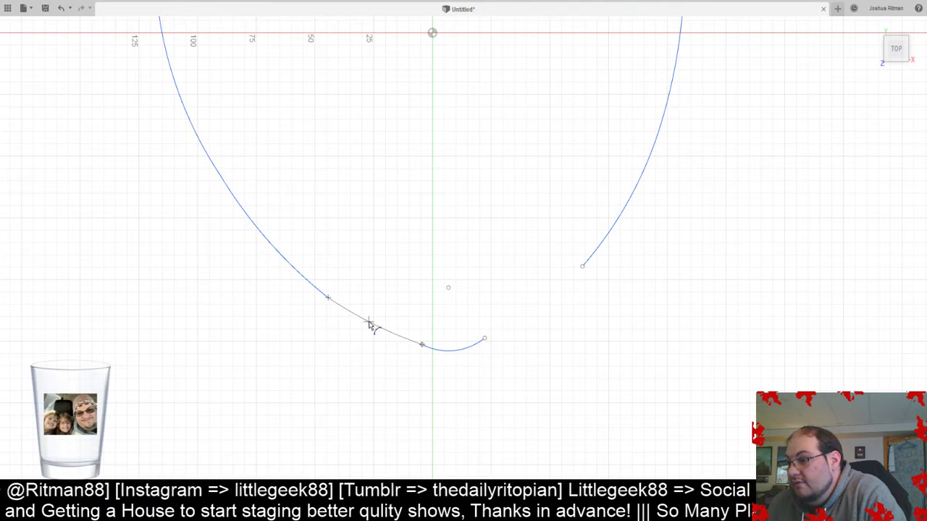
pyautogui.click(484, 338)
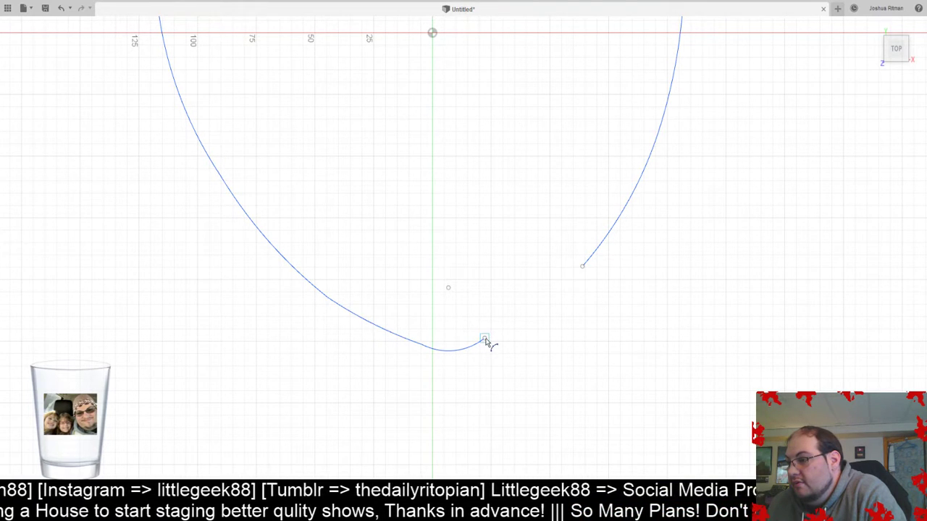
pyautogui.click(584, 267)
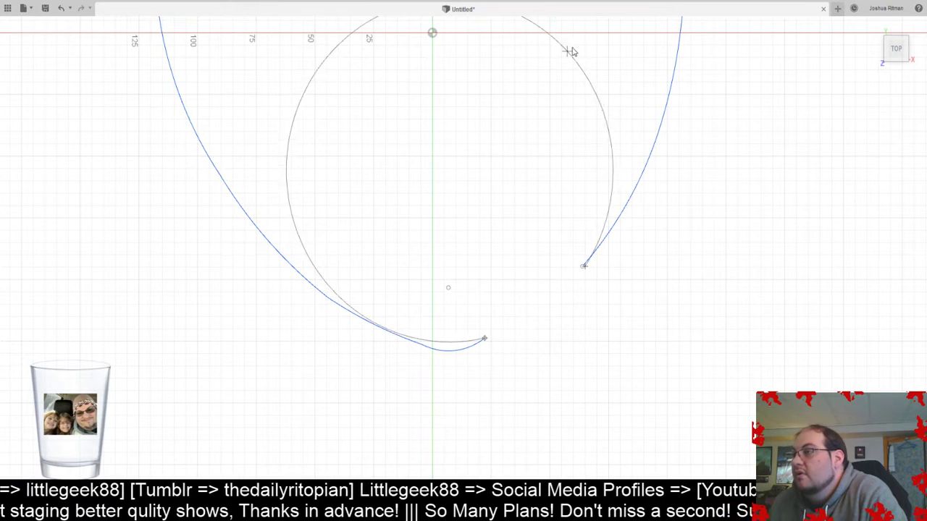
pyautogui.press('Escape')
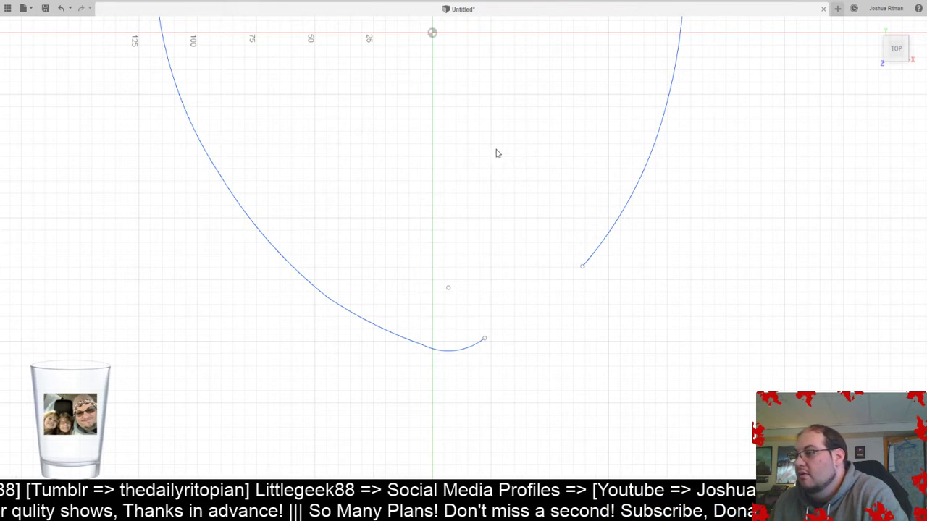
# - Delete the rounded tip arc and the arc connecting it to the shield's left side
pyautogui.click(393, 337)
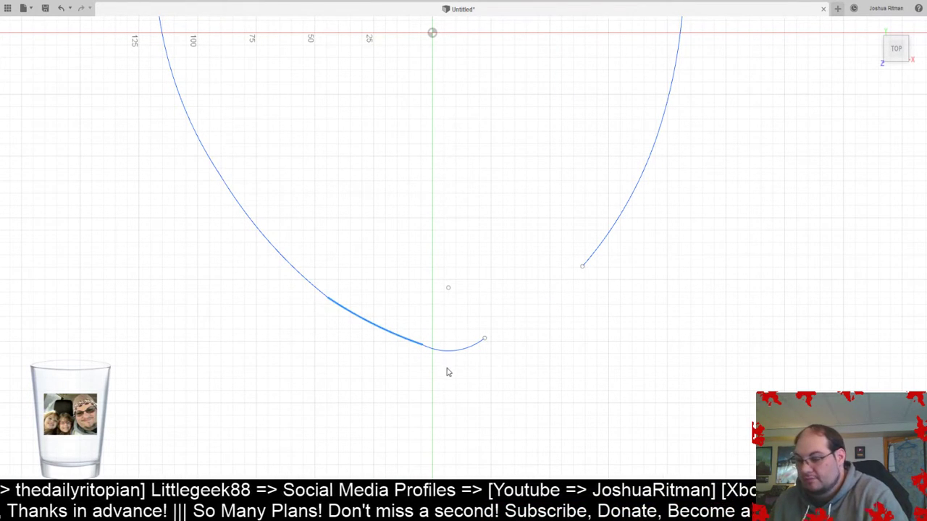
pyautogui.press('Delete')
pyautogui.click(457, 352)
pyautogui.press('Delete')
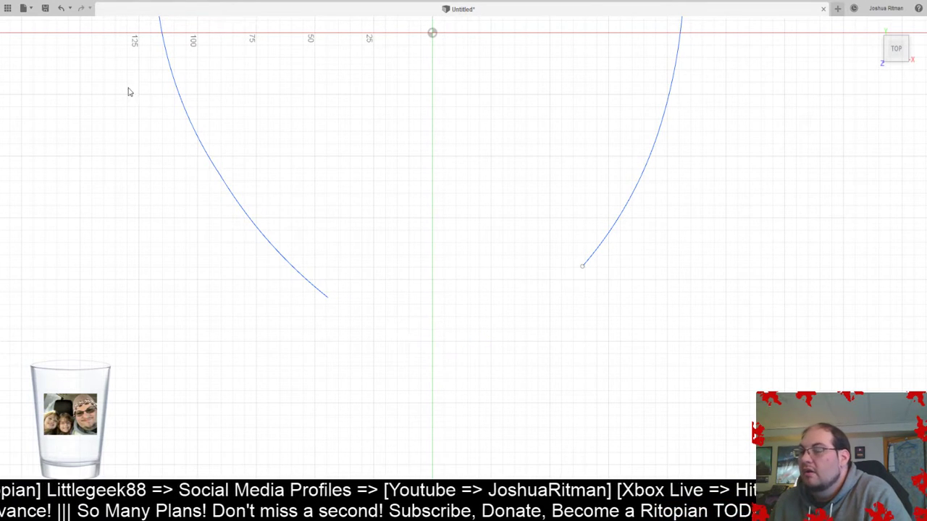
# - Undo the deletions and the earlier tip rounding, back to the closed outline with its pointed bottom tip
pyautogui.hotkey('ctrl', 'z')
pyautogui.hotkey('ctrl', 'z')
pyautogui.hotkey('ctrl', 'z')
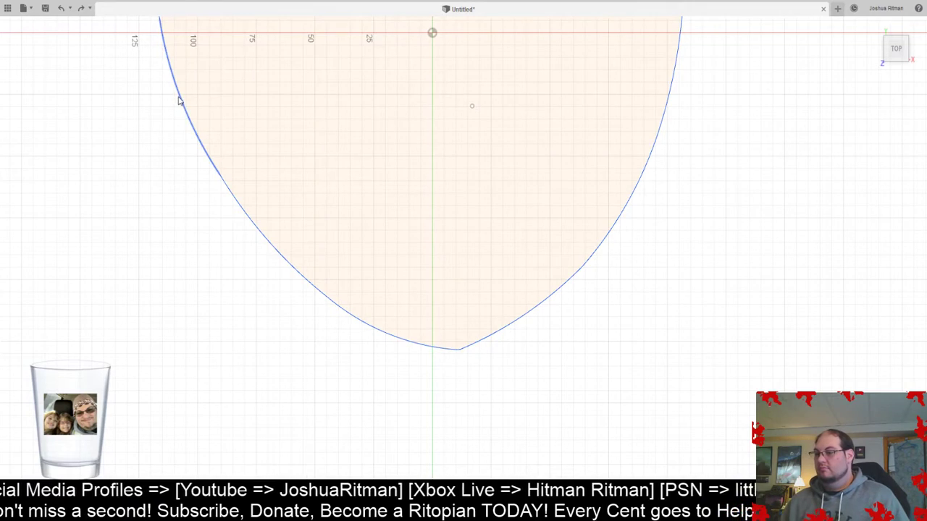
# - Draw a very short three-point arc across the shield's pointed bottom tip, with its ends on the two long arcs
pyautogui.scroll(10, 458, 373)
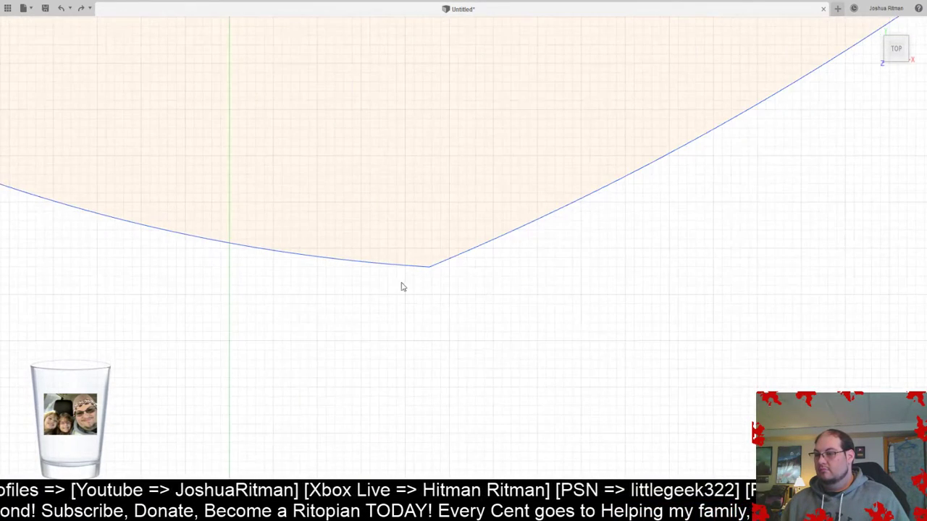
pyautogui.moveTo(548, 263); pyautogui.dragTo(512, 309, button='middle')
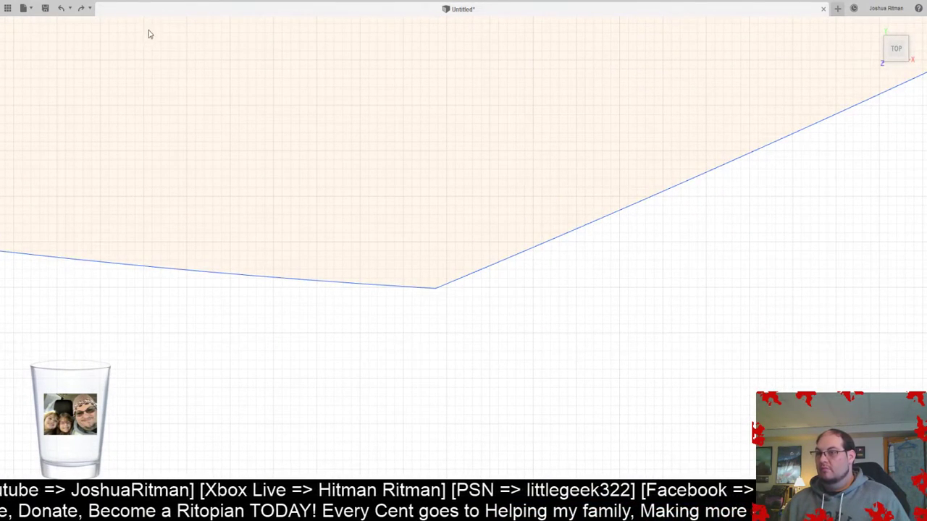
pyautogui.click(233, 274)
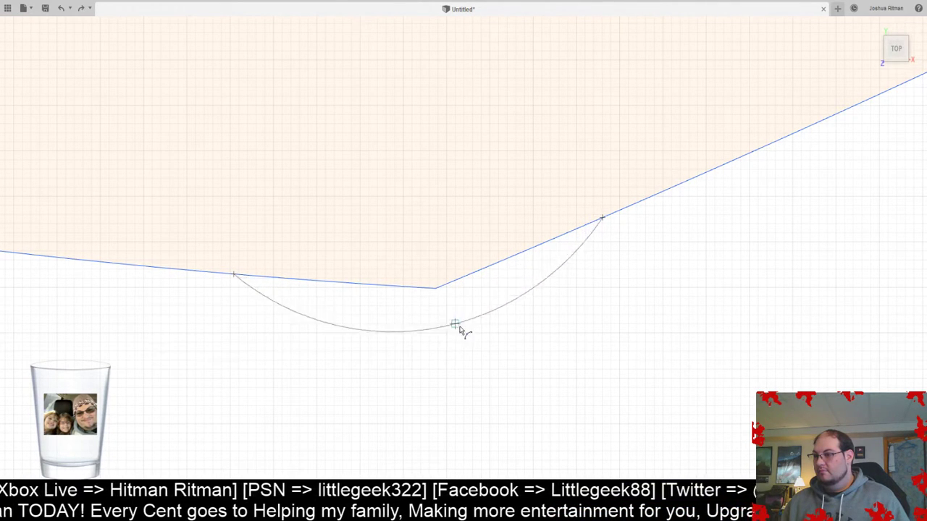
pyautogui.click(436, 276)
pyautogui.scroll(-8, 475, 318)
pyautogui.scroll(-3, 488, 341)
pyautogui.scroll(9, 509, 343)
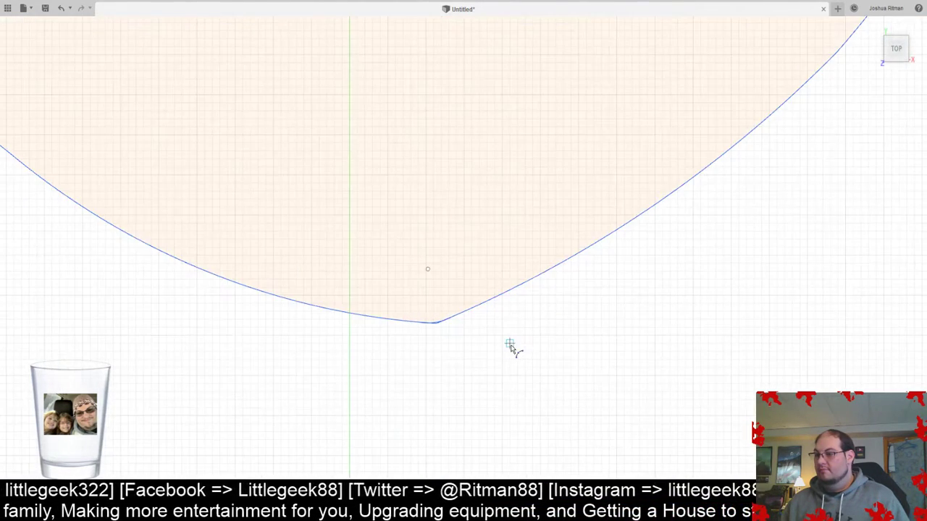
pyautogui.scroll(-1, 388, 343)
pyautogui.moveTo(331, 336); pyautogui.dragTo(400, 356, button='middle')
pyautogui.press('Escape')
# - Replace the lower right arc with a three-point arc from the right side's open end to the right end of the tip arc
pyautogui.click(362, 263)
pyautogui.press('Delete')
pyautogui.scroll(-10, 420, 341)
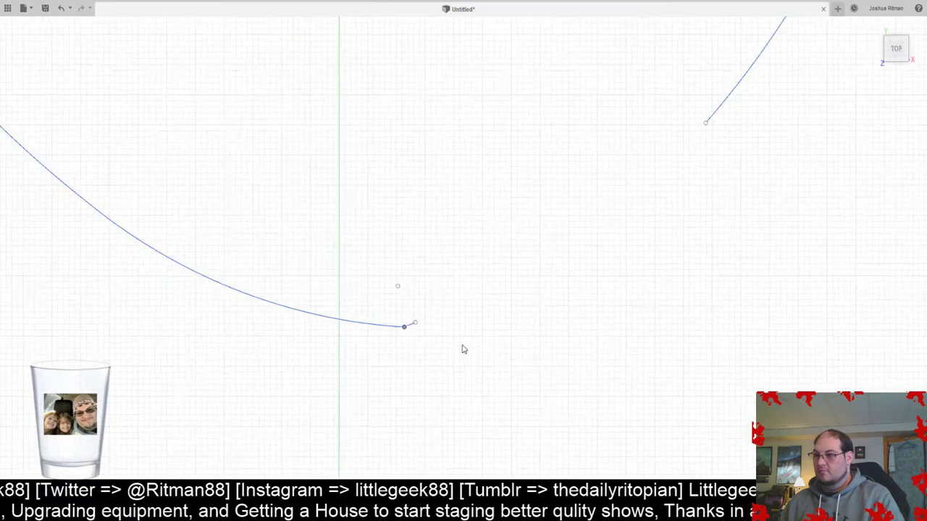
pyautogui.click(146, 28)
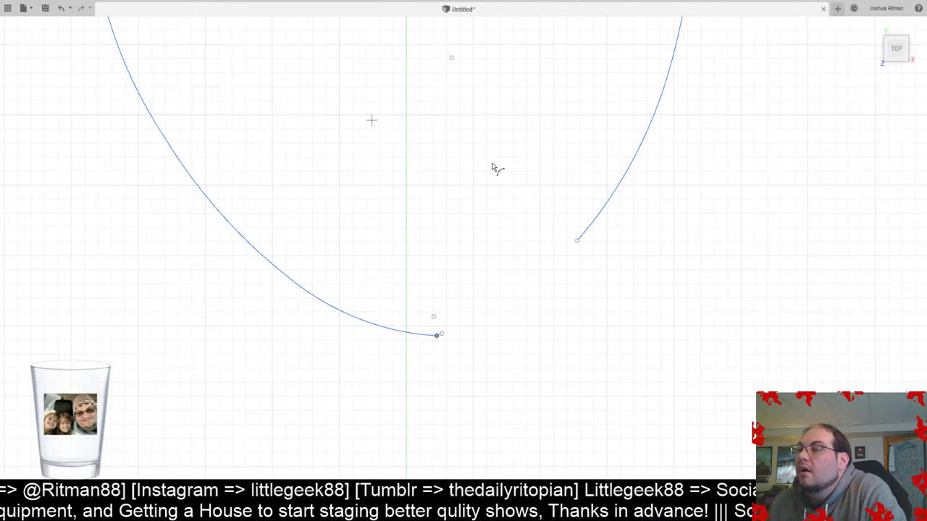
pyautogui.click(575, 241)
pyautogui.click(441, 334)
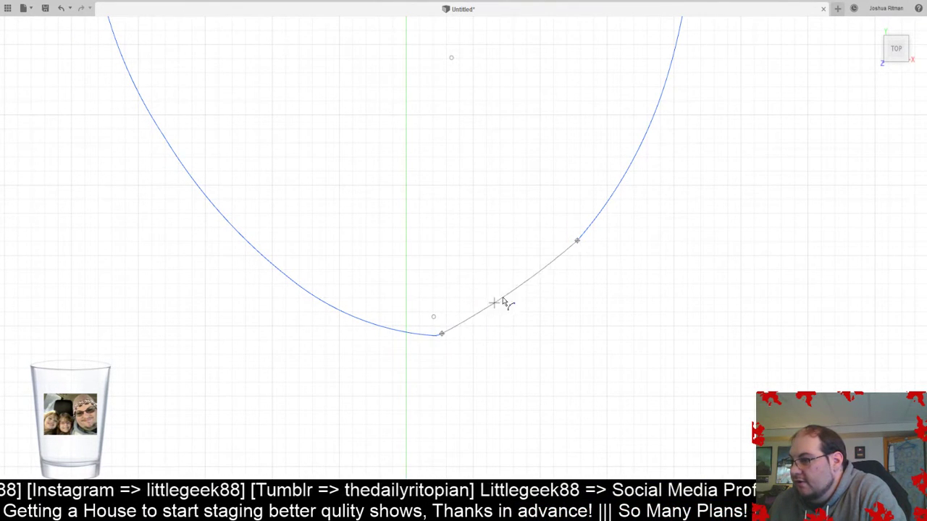
pyautogui.click(514, 300)
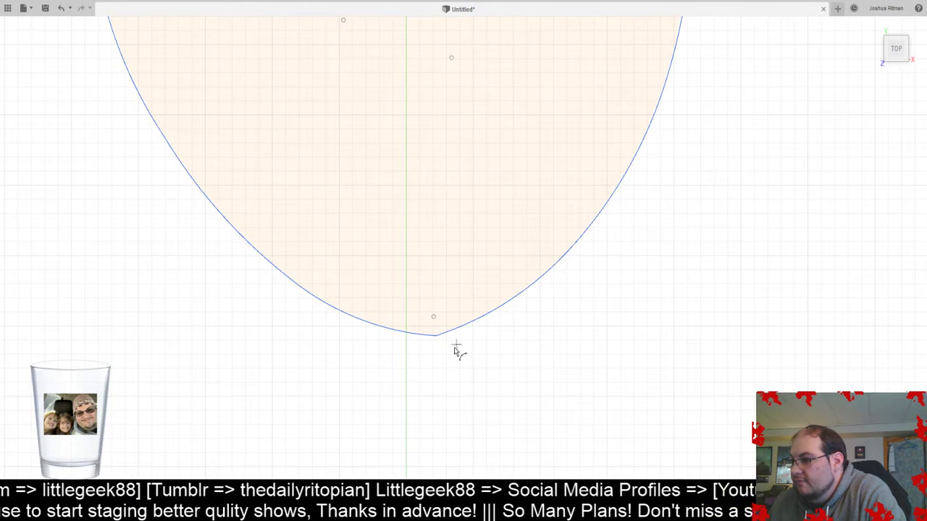
# - Replace the lower left arc with a three-point arc from the left side's open end to the left end of the tip arc
pyautogui.scroll(2, 434, 342)
pyautogui.scroll(4, 432, 340)
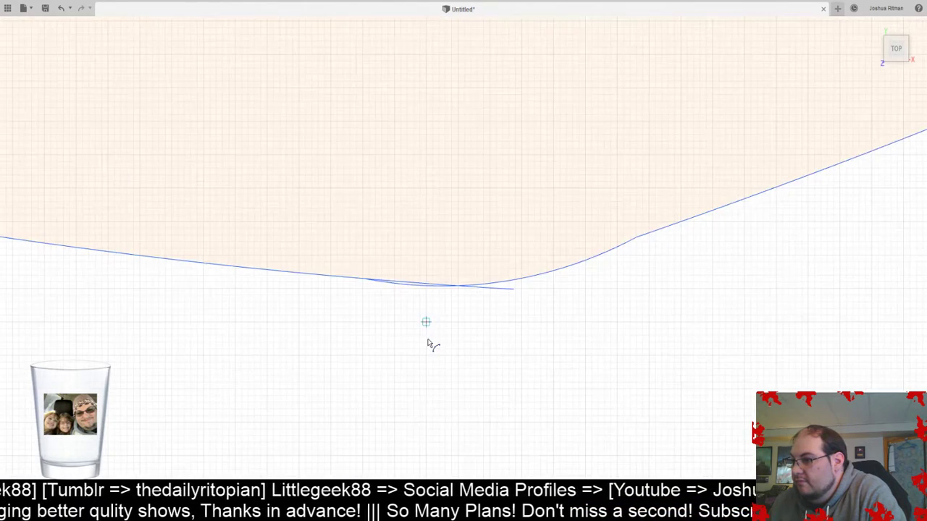
pyautogui.moveTo(641, 287); pyautogui.dragTo(585, 317, button='middle')
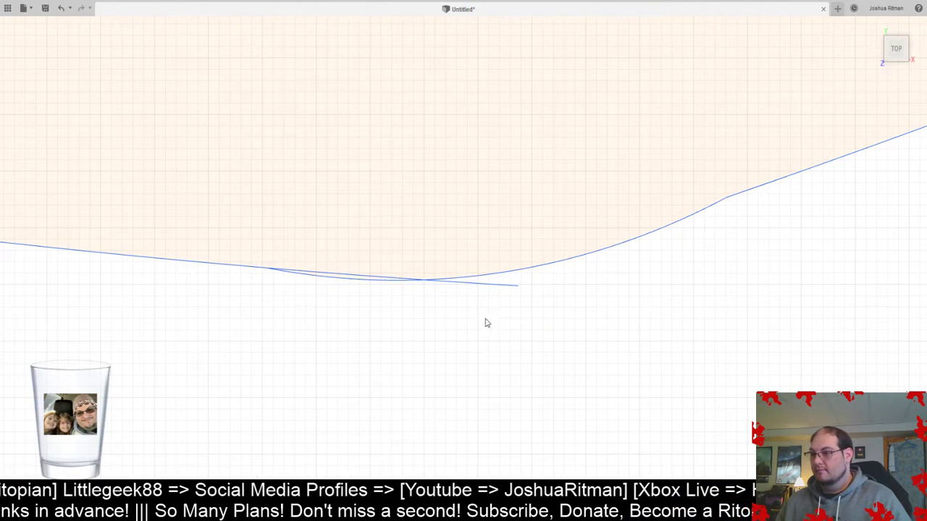
pyautogui.click(482, 288)
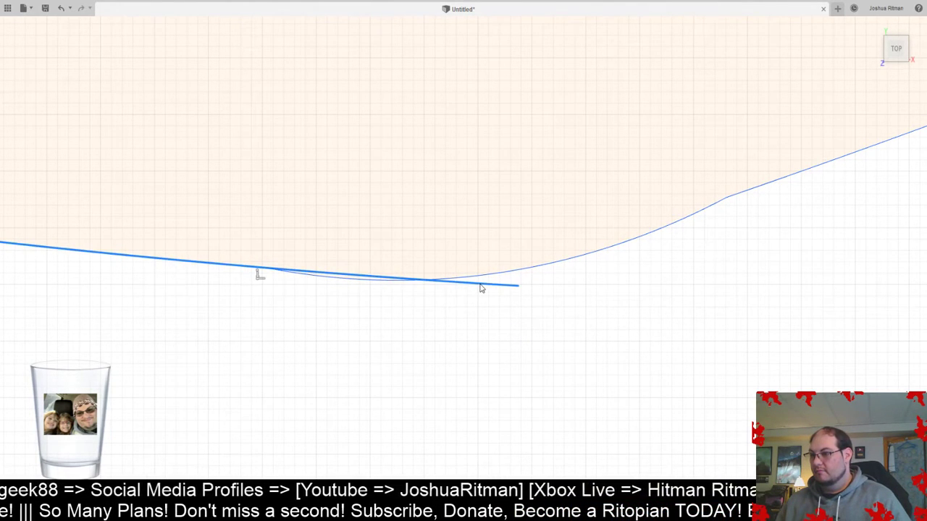
pyautogui.press('Delete')
pyautogui.scroll(6, 404, 327)
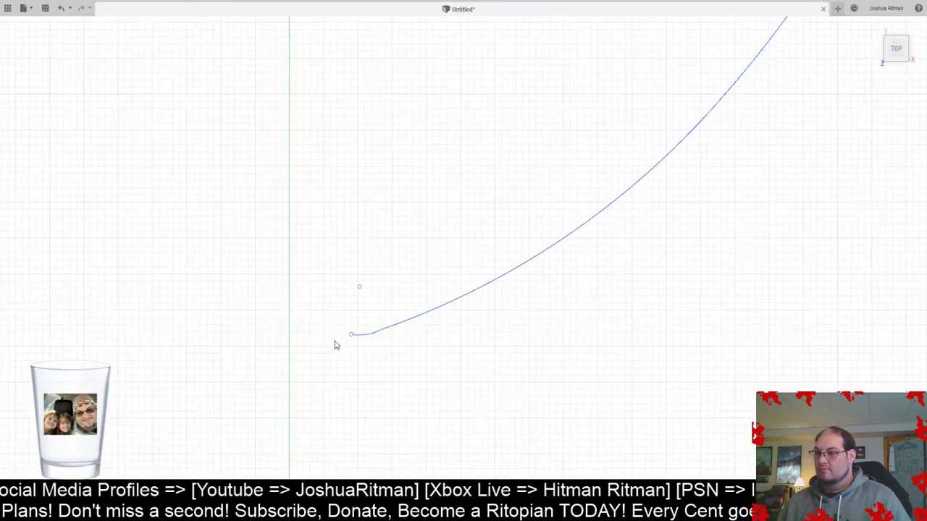
pyautogui.moveTo(264, 316)
pyautogui.mouseDown(button='middle')
pyautogui.moveTo(354, 326)
pyautogui.moveTo(401, 345)
pyautogui.mouseUp(button='middle')
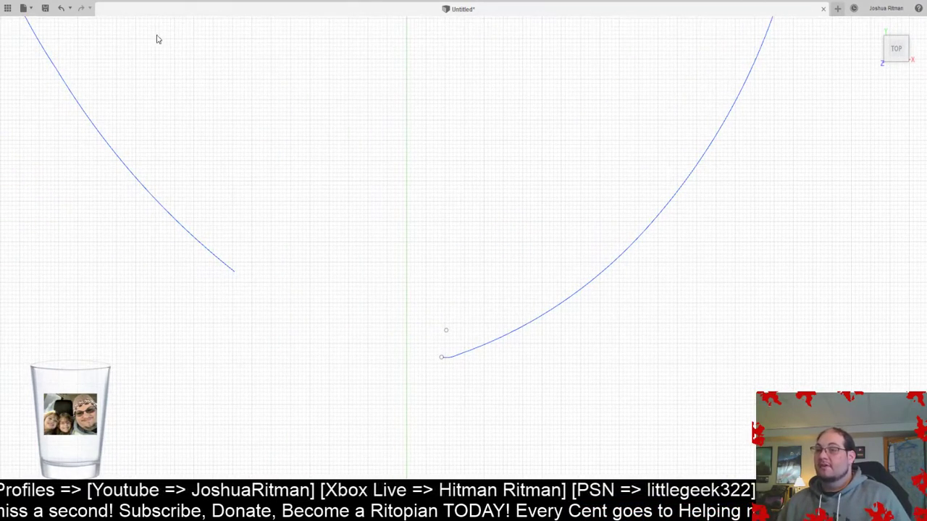
pyautogui.click(233, 272)
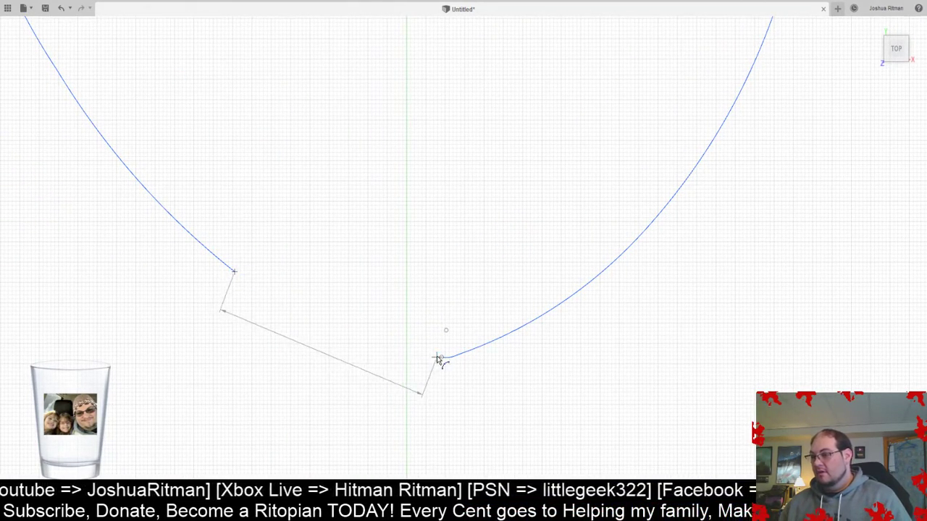
pyautogui.click(439, 357)
pyautogui.press('Escape')
pyautogui.scroll(-5, 509, 374)
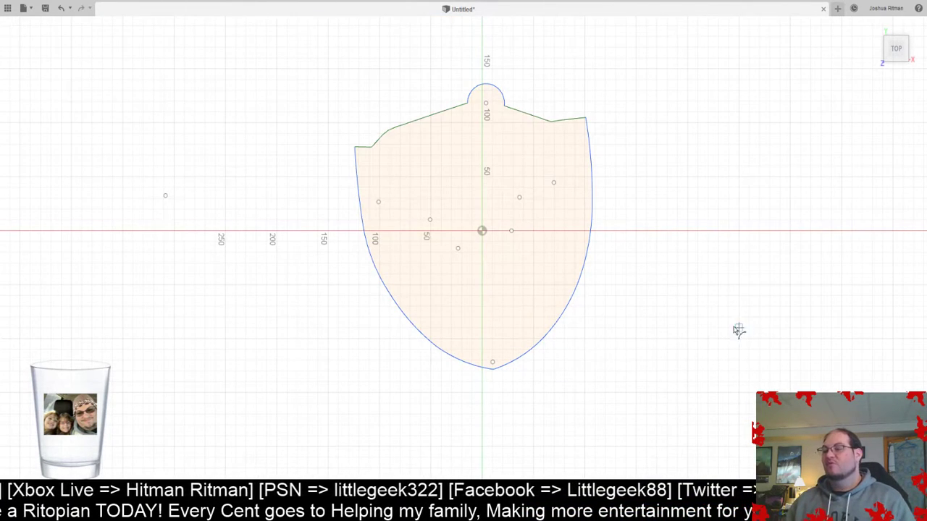
# - Try to move the junction between the tip arc and the lower right arc slightly outward to smooth the kink
pyautogui.scroll(10, 555, 325)
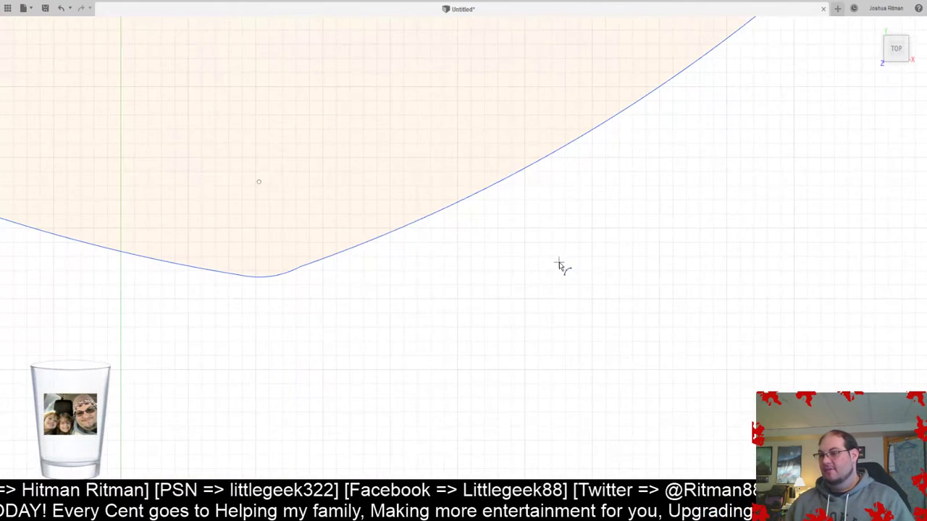
pyautogui.scroll(8, 242, 279)
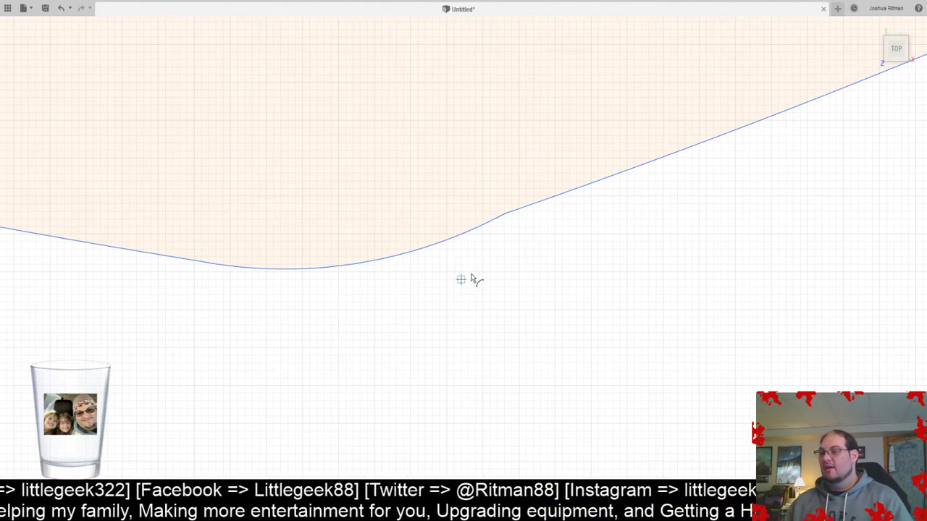
pyautogui.moveTo(551, 272); pyautogui.dragTo(554, 301, button='middle')
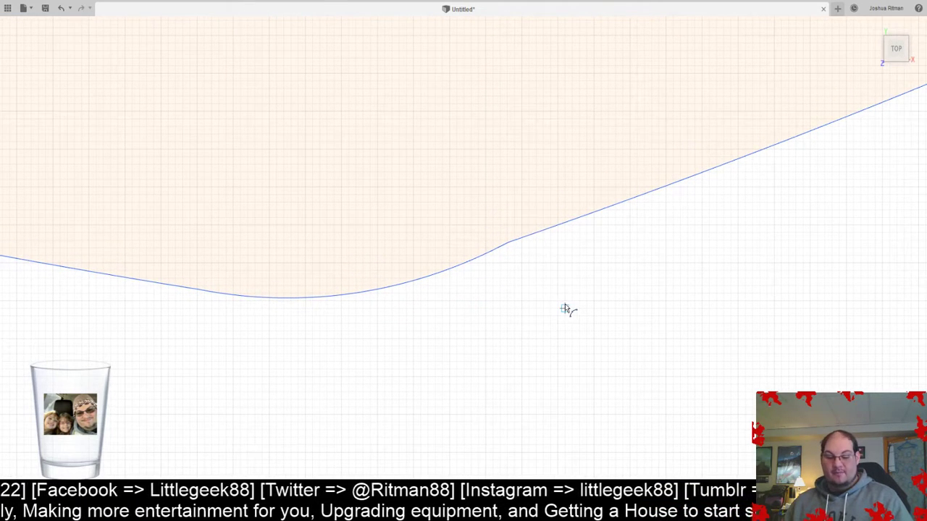
pyautogui.click(510, 243)
pyautogui.moveTo(510, 243)
pyautogui.mouseDown()
pyautogui.moveTo(526, 235)
pyautogui.moveTo(518, 253)
pyautogui.mouseUp()
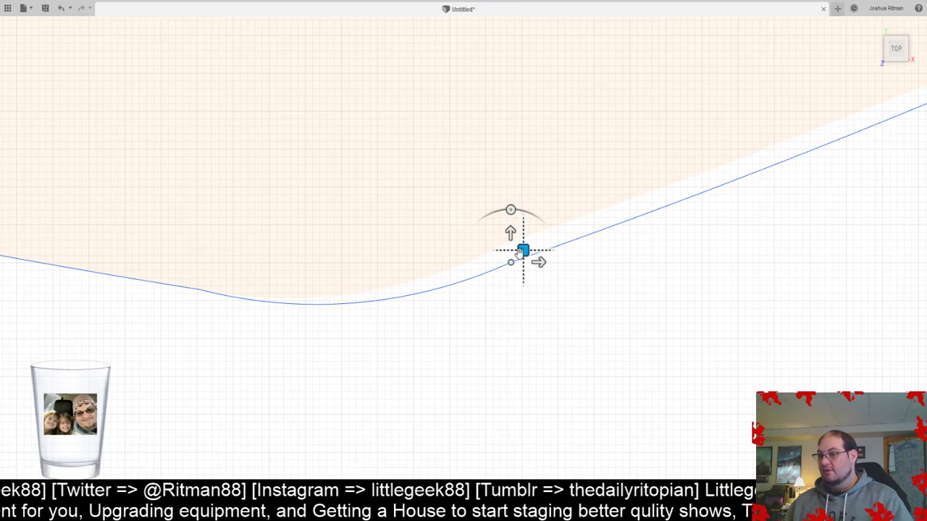
pyautogui.press('Escape')
pyautogui.click(607, 275)
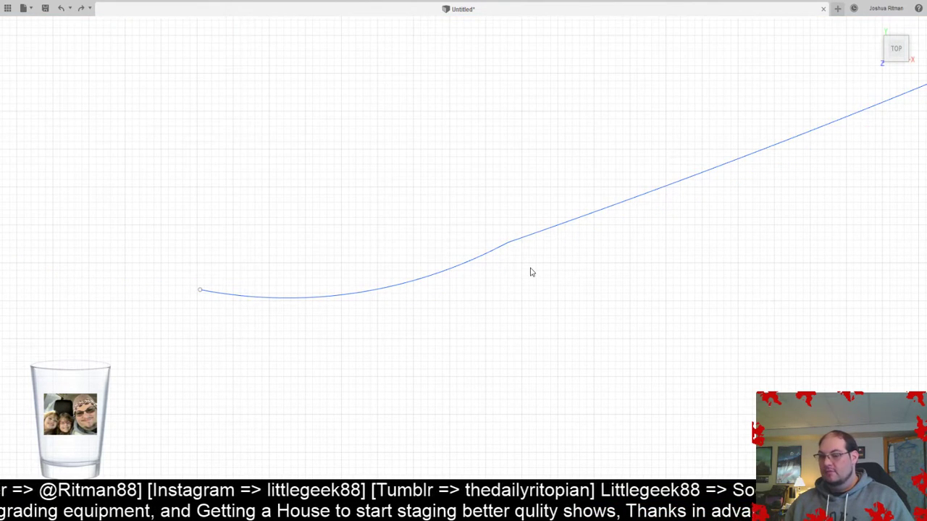
# - Remove the short tip arc and move the open end of the lower right arc slightly down and to the right
pyautogui.hotkey('ctrl', 'y')
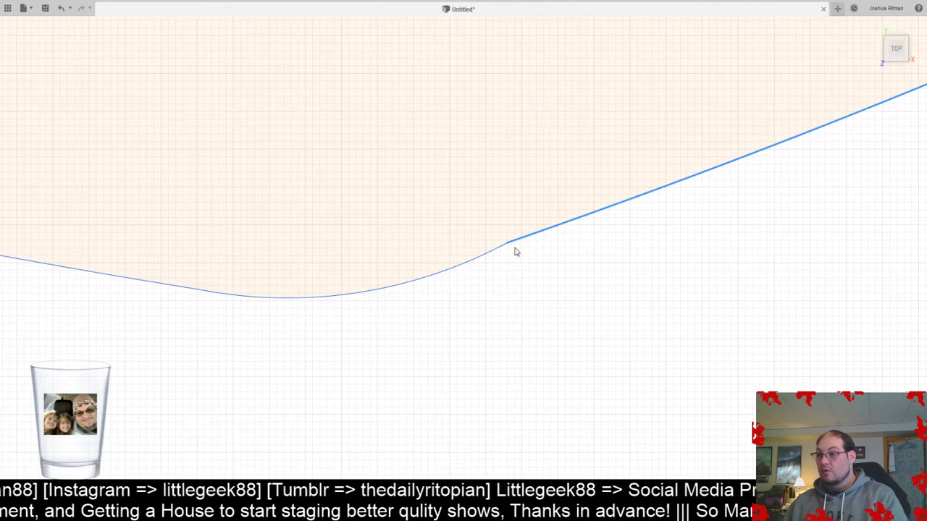
pyautogui.hotkey('ctrl', 'z')
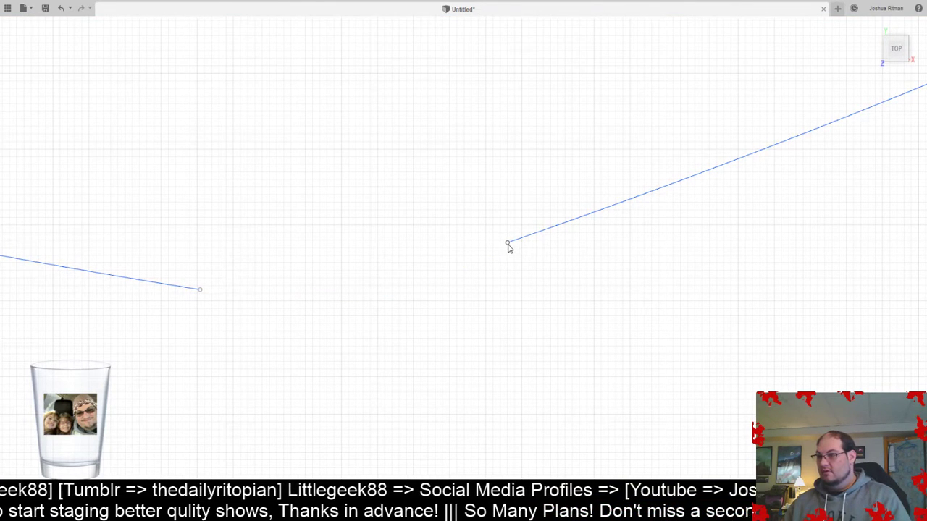
pyautogui.click(507, 244)
pyautogui.moveTo(521, 231); pyautogui.dragTo(535, 251)
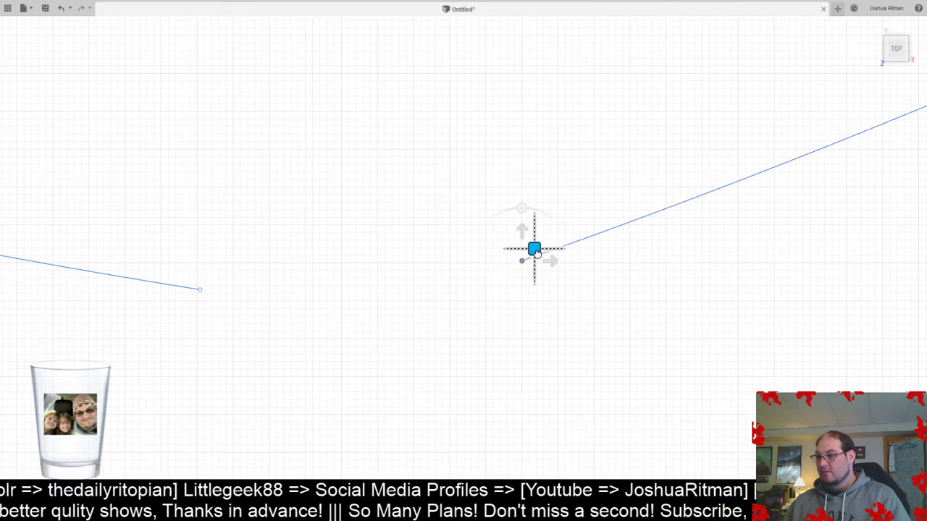
pyautogui.moveTo(583, 302)
pyautogui.mouseDown(button='middle')
pyautogui.moveTo(140, 345)
pyautogui.moveTo(505, 315)
pyautogui.moveTo(198, 386)
pyautogui.moveTo(347, 389)
pyautogui.moveTo(619, 293)
pyautogui.mouseUp(button='middle')
pyautogui.click(709, 315)
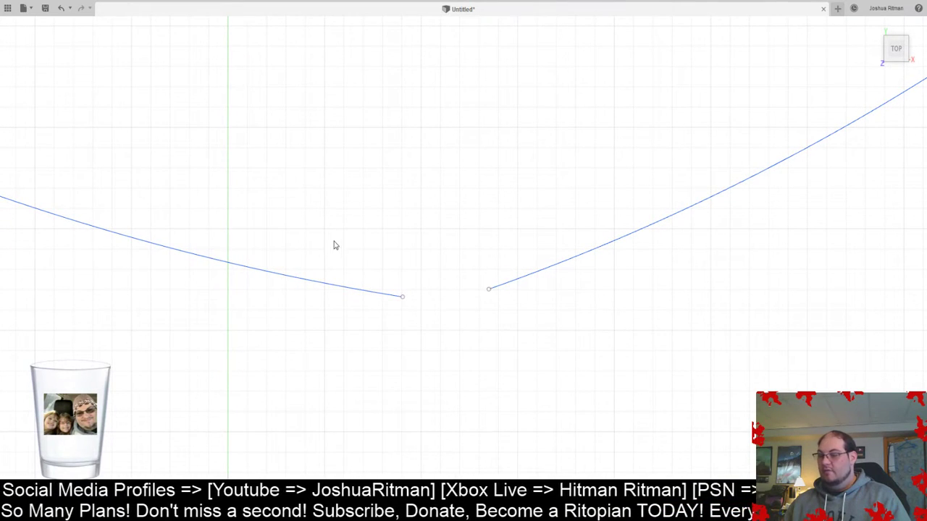
# - Bridge the gap at the bottom tip with a shallow three-point arc between both open ends, and finish the sketch
pyautogui.click(402, 297)
pyautogui.click(488, 290)
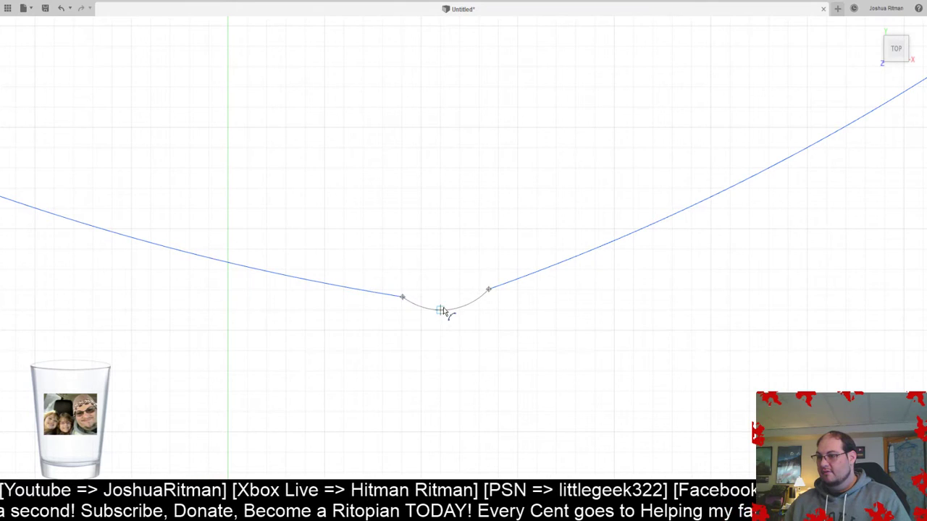
pyautogui.click(448, 302)
pyautogui.scroll(-5, 449, 304)
pyautogui.scroll(-3, 631, 283)
pyautogui.moveTo(662, 263)
pyautogui.mouseDown(button='middle')
pyautogui.moveTo(588, 299)
pyautogui.moveTo(617, 323)
pyautogui.moveTo(633, 297)
pyautogui.mouseUp(button='middle')
pyautogui.scroll(3, 585, 282)
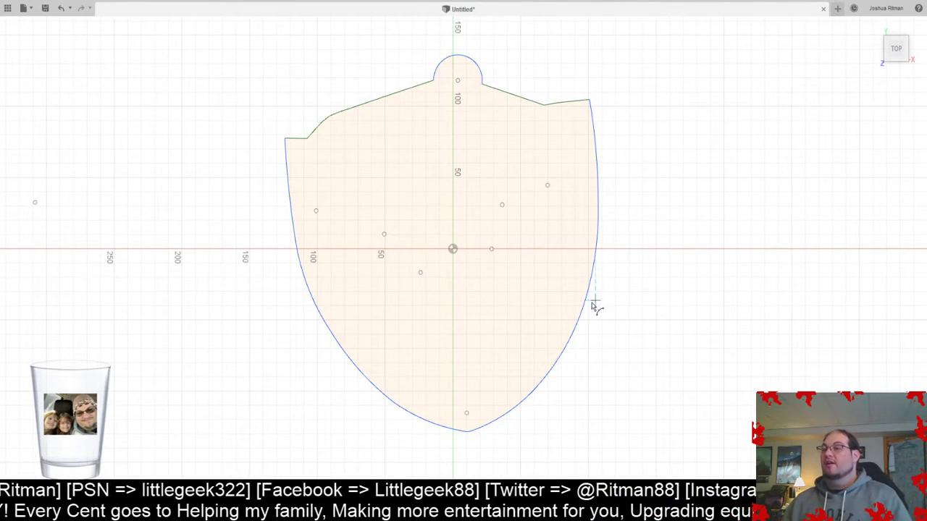
pyautogui.click(600, 36)
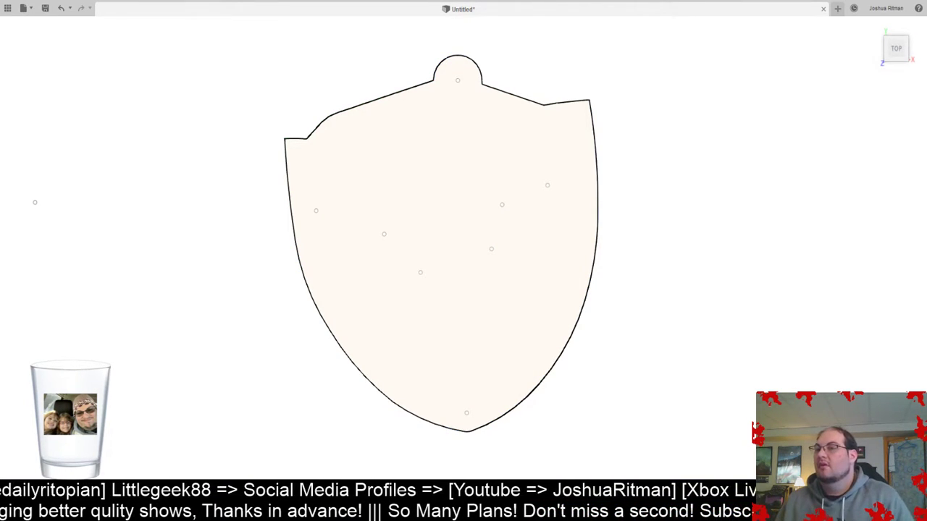
pyautogui.scroll(3, 422, 220)
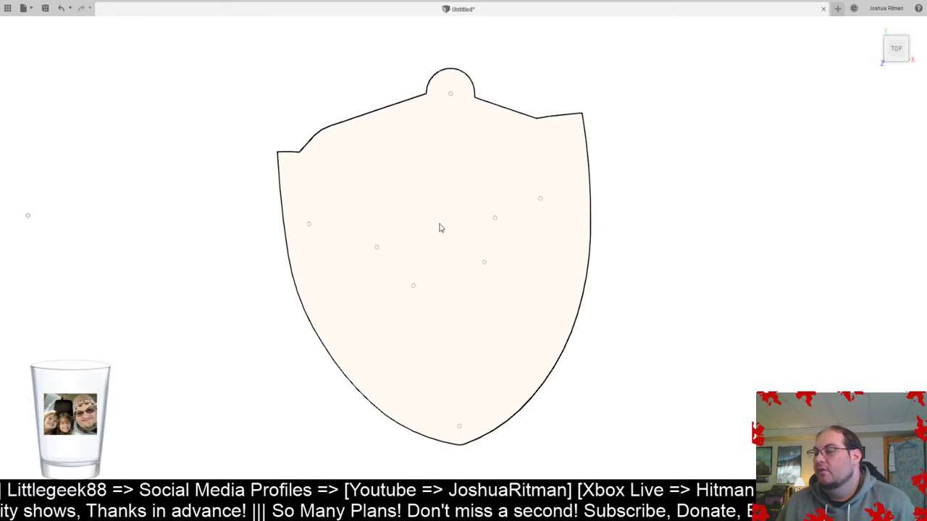
pyautogui.moveTo(447, 221); pyautogui.dragTo(451, 221, button='middle')
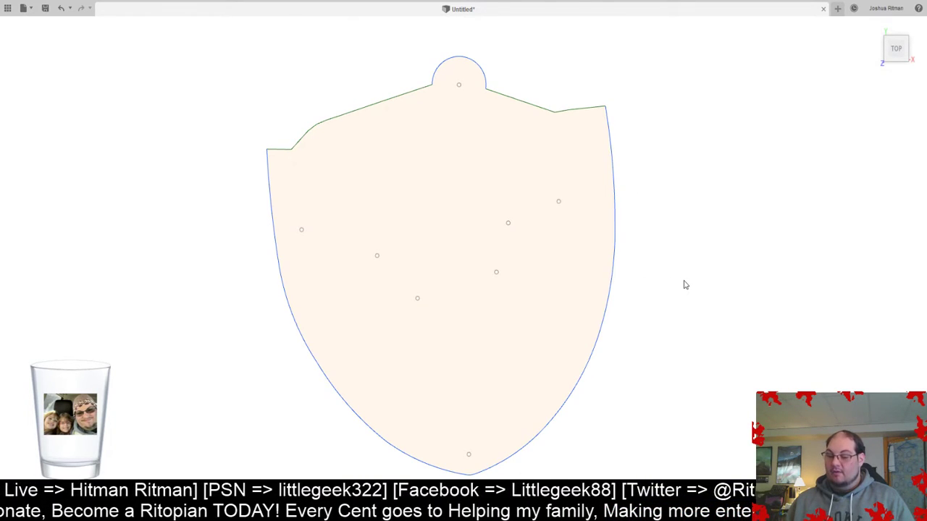
pyautogui.scroll(-3, 677, 282)
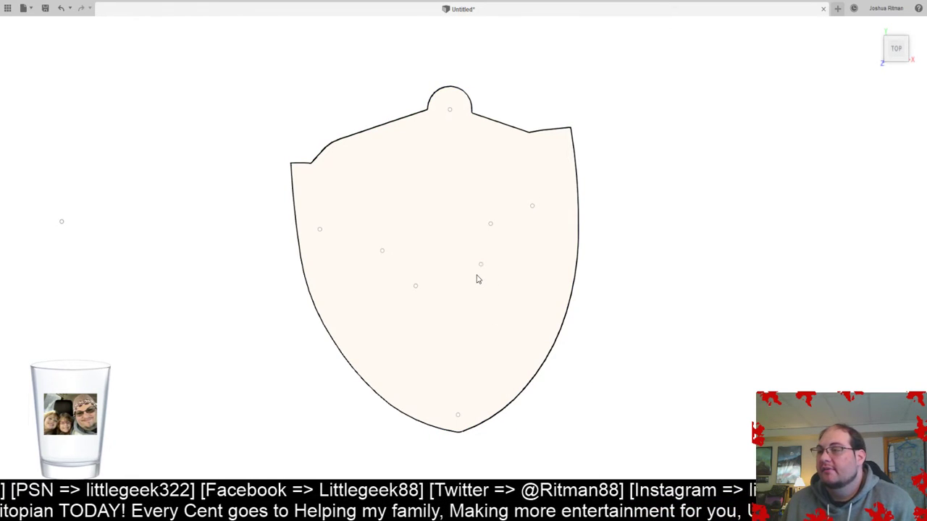
pyautogui.scroll(5, 451, 103)
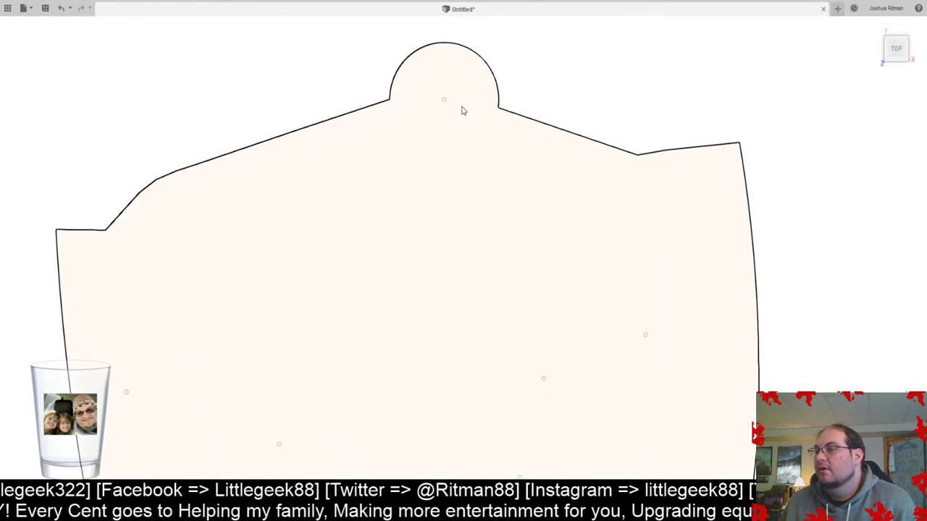
# - Start a new sketch on the top plane and draw a circle about 26.4 in diameter, concentric with the shield's rounded top tab
pyautogui.click(117, 29)
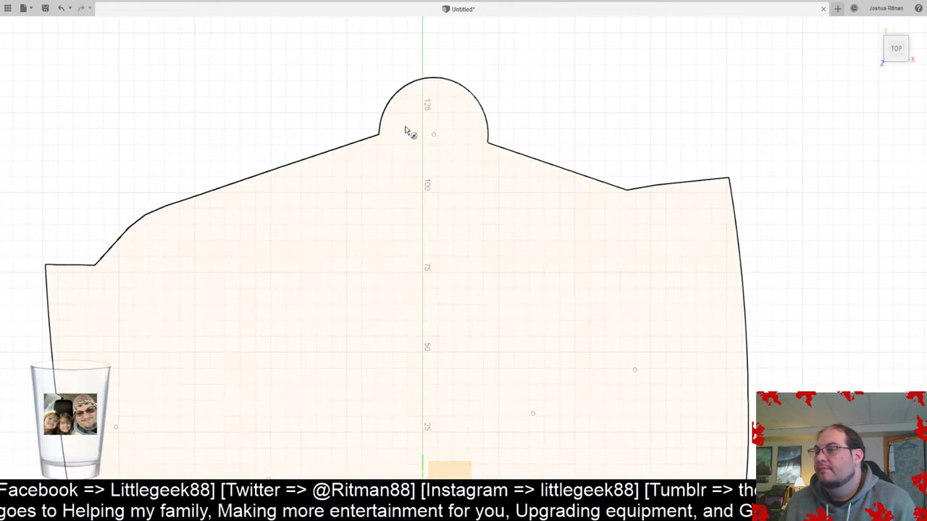
pyautogui.click(433, 136)
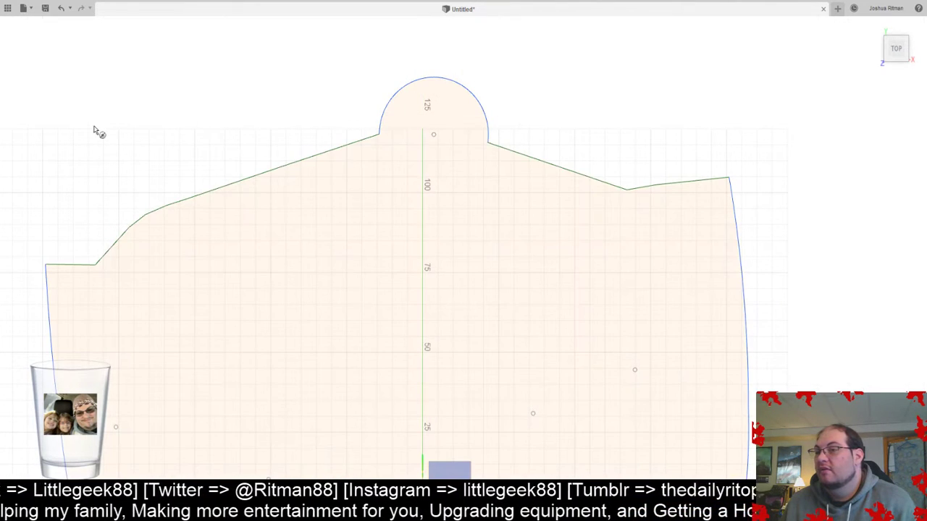
pyautogui.click(65, 31)
pyautogui.click(450, 468)
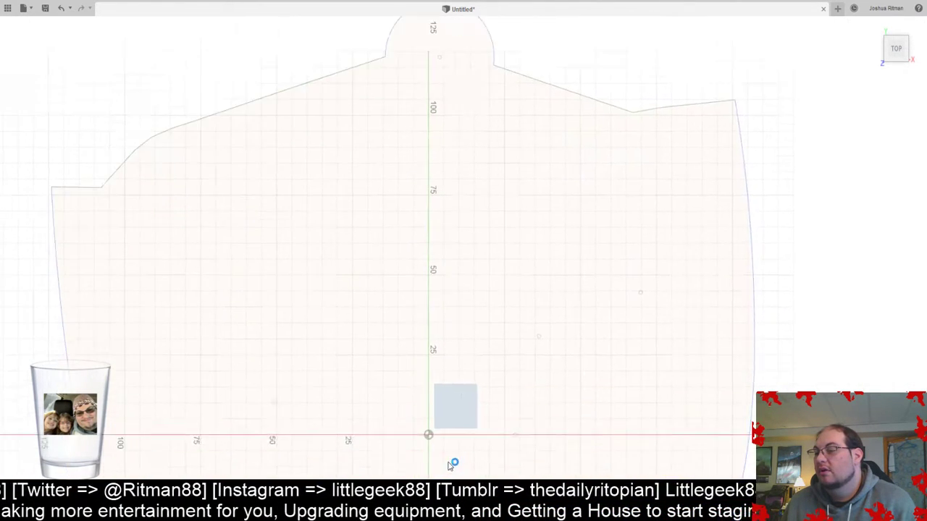
pyautogui.moveTo(581, 165); pyautogui.dragTo(556, 494, button='middle')
pyautogui.scroll(-3, 435, 254)
pyautogui.scroll(5, 433, 251)
pyautogui.click(117, 28)
pyautogui.click(418, 247)
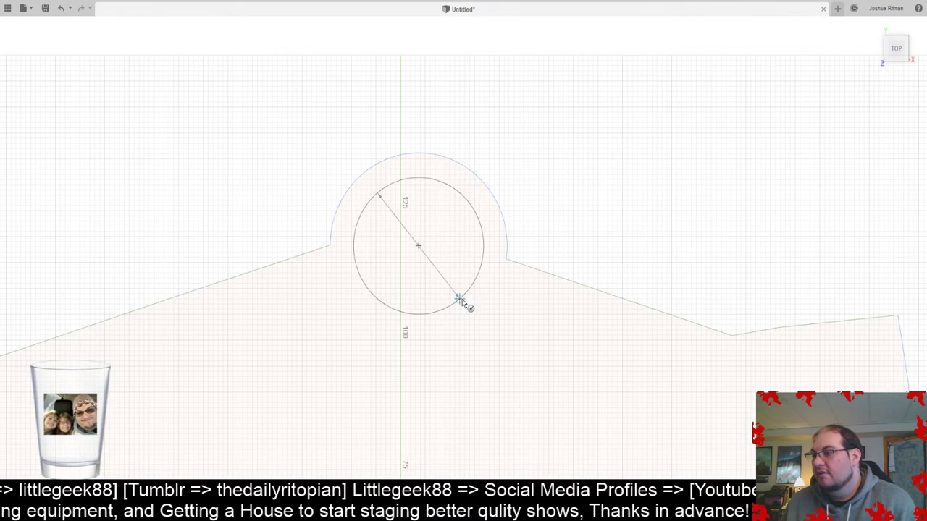
pyautogui.click(459, 299)
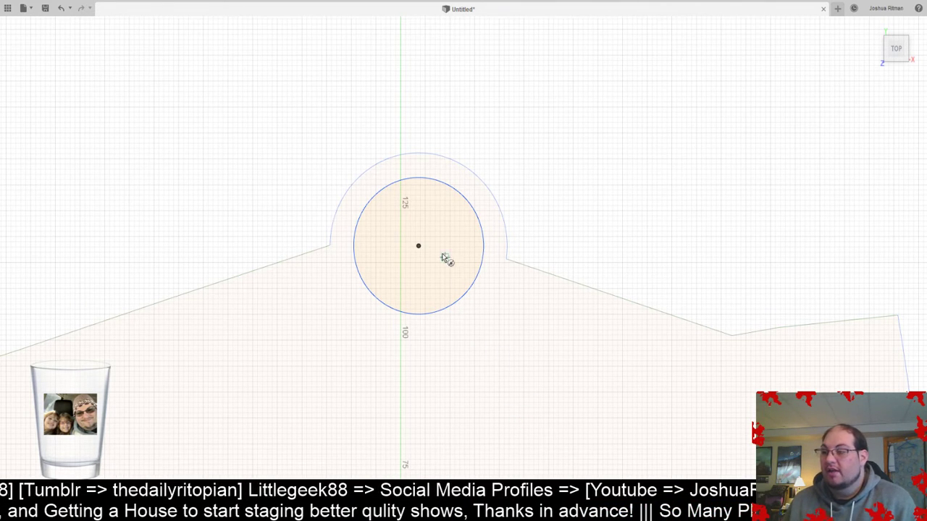
pyautogui.scroll(-5, 455, 263)
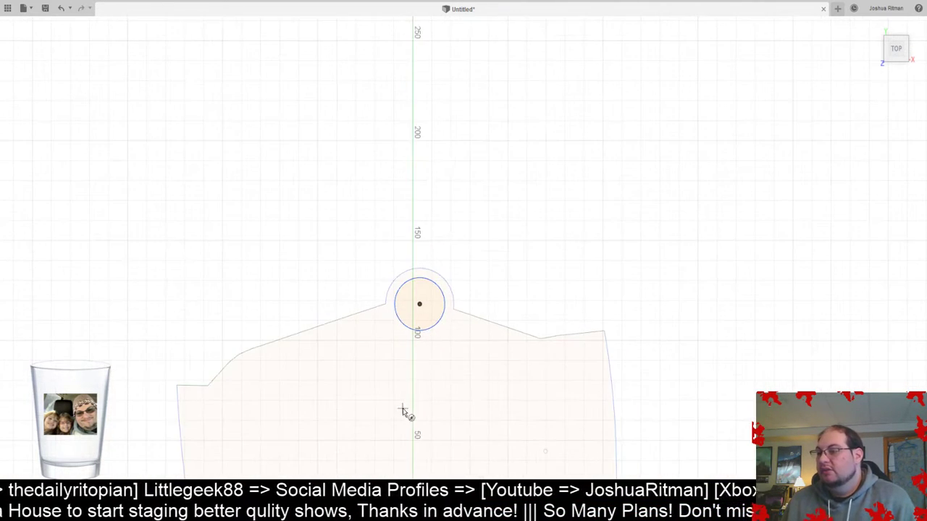
pyautogui.scroll(-5, 420, 284)
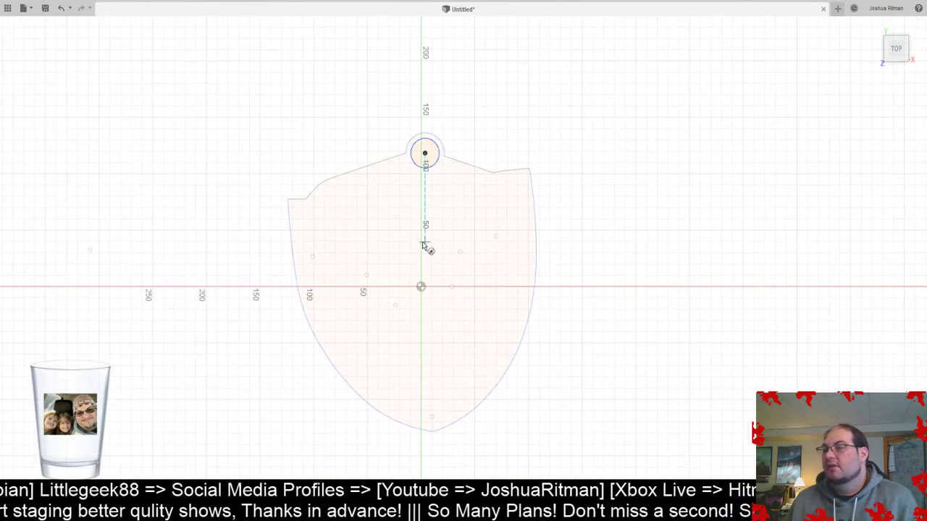
pyautogui.scroll(3, 362, 224)
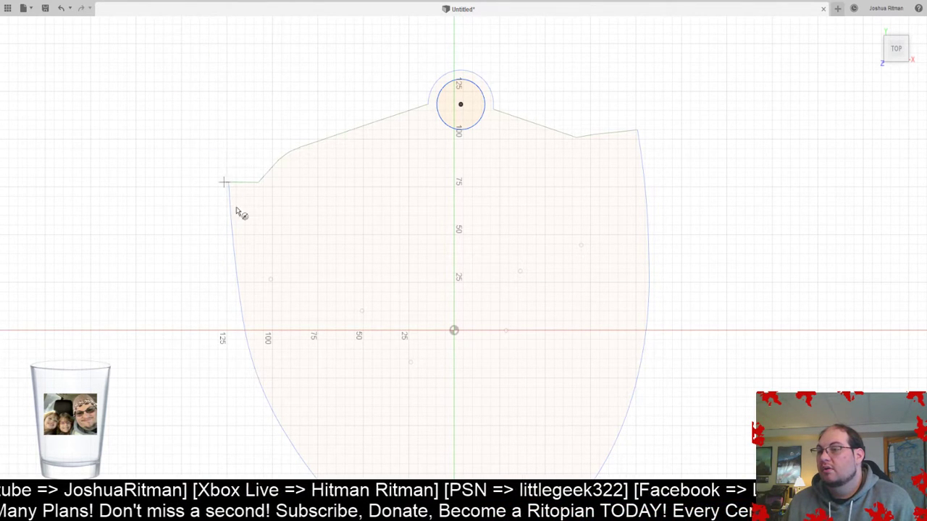
pyautogui.scroll(3, 233, 218)
pyautogui.scroll(-4, 362, 296)
pyautogui.moveTo(500, 339)
pyautogui.mouseDown(button='middle')
pyautogui.moveTo(446, 233)
pyautogui.moveTo(452, 222)
pyautogui.mouseUp(button='middle')
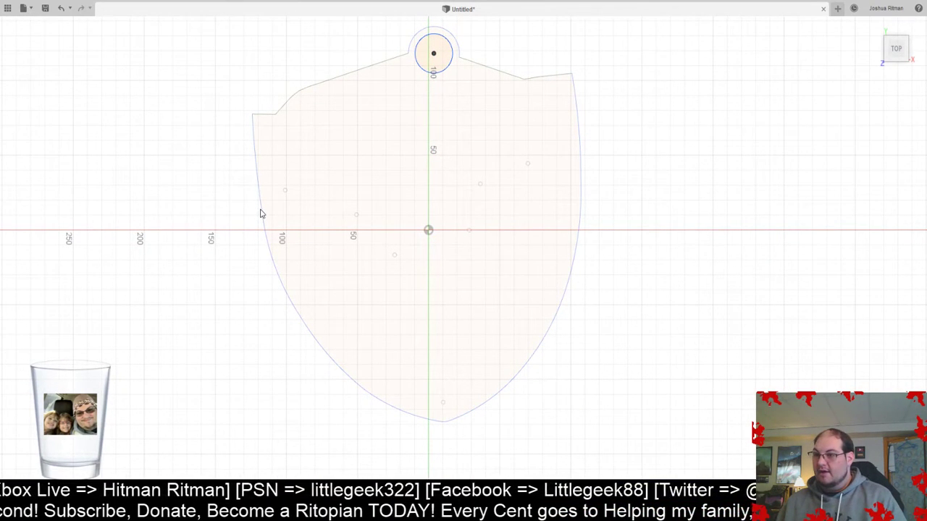
pyautogui.moveTo(658, 244); pyautogui.dragTo(658, 282, button='middle')
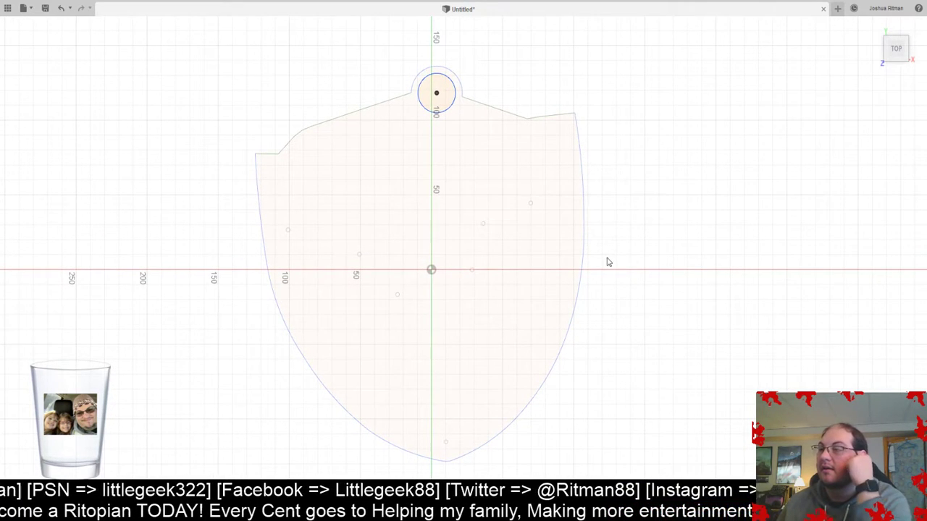
# - Highlight the shield outline sketch, followed by the circle sketch, to check which geometry each one contains
pyautogui.doubleClick(74, 133)
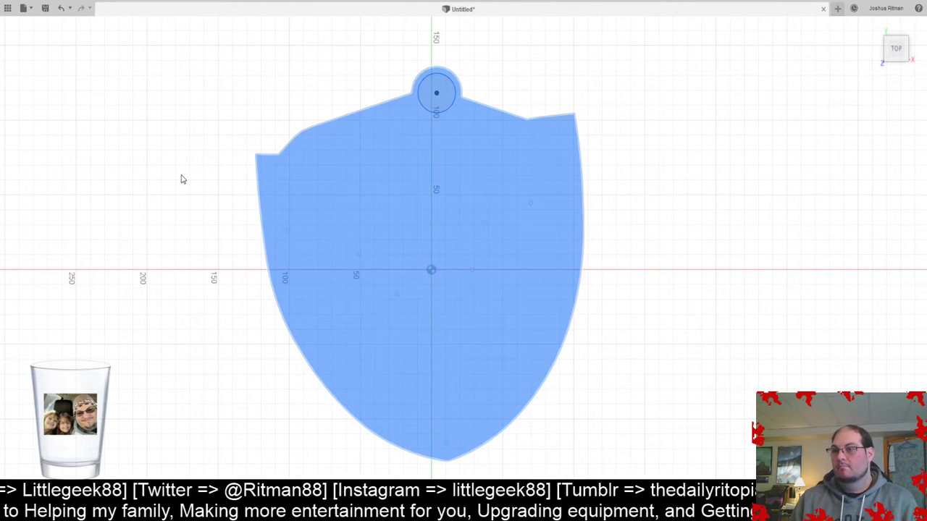
pyautogui.click(77, 148)
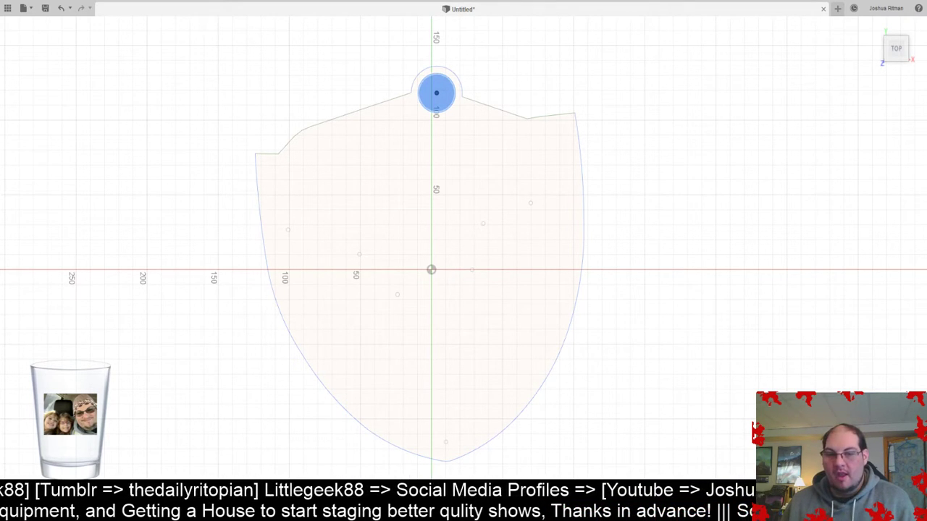
pyautogui.scroll(-1, 387, 199)
pyautogui.scroll(5, 449, 189)
pyautogui.moveTo(456, 150); pyautogui.dragTo(463, 466, button='middle')
pyautogui.scroll(3, 430, 319)
pyautogui.moveTo(430, 318)
pyautogui.mouseDown(button='middle')
pyautogui.moveTo(461, 330)
pyautogui.moveTo(452, 225)
pyautogui.mouseUp(button='middle')
pyautogui.click(213, 34)
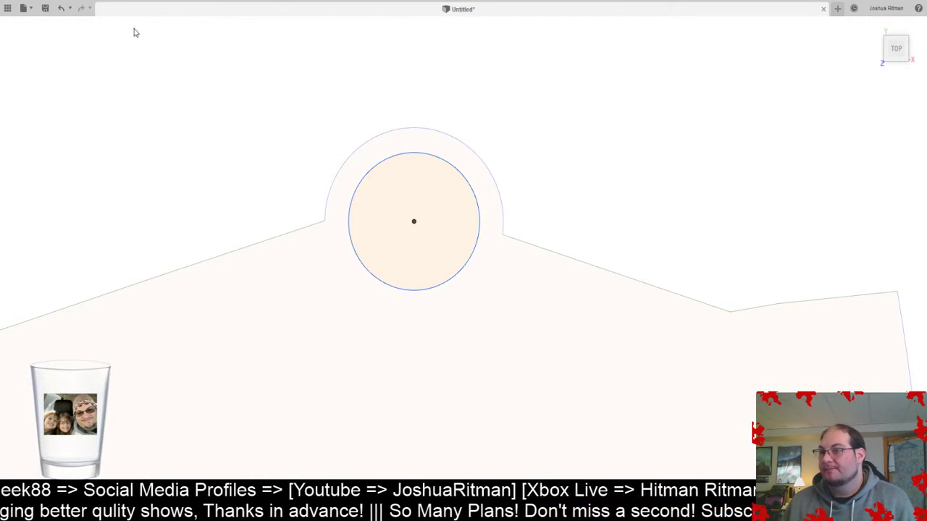
pyautogui.click(92, 31)
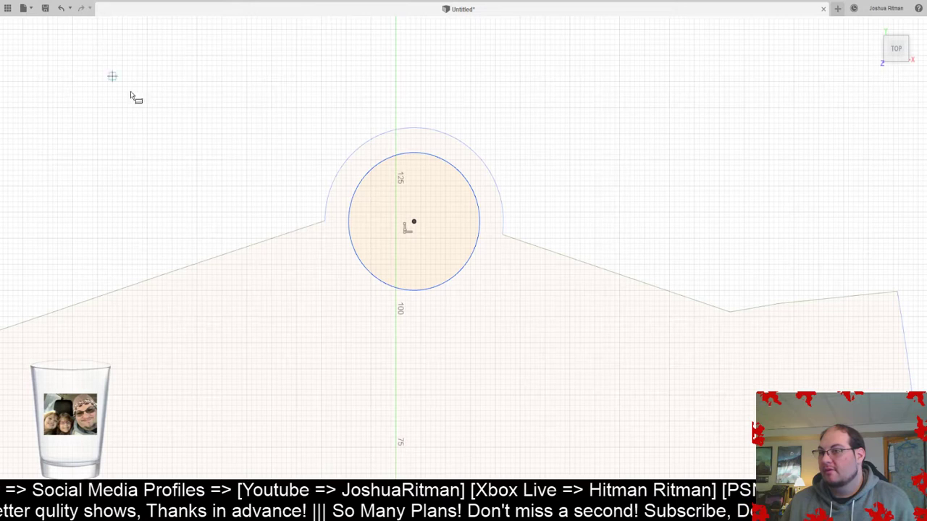
pyautogui.click(429, 155)
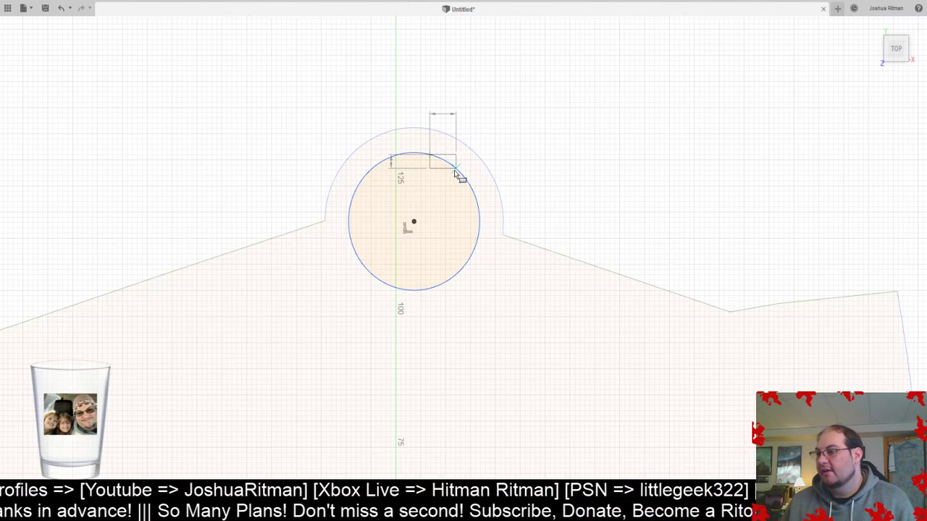
pyautogui.click(456, 174)
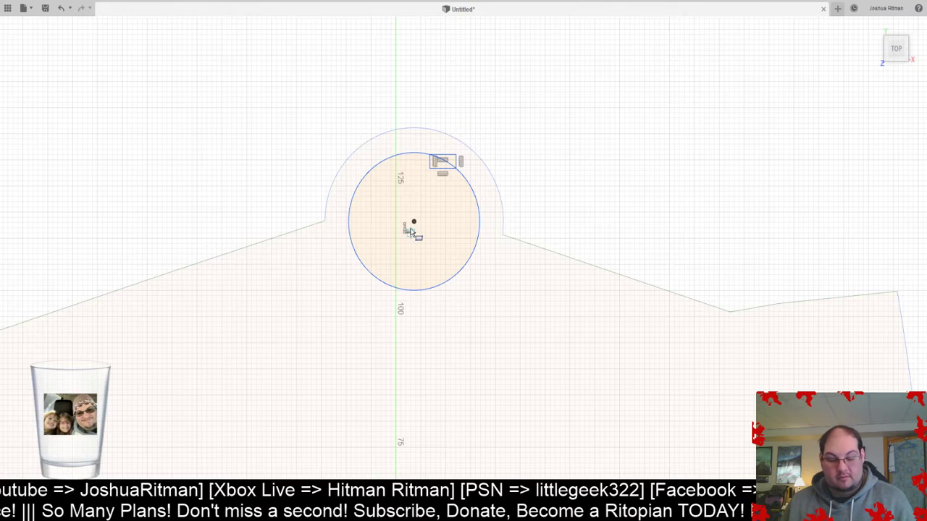
pyautogui.hotkey('ctrl', 'z')
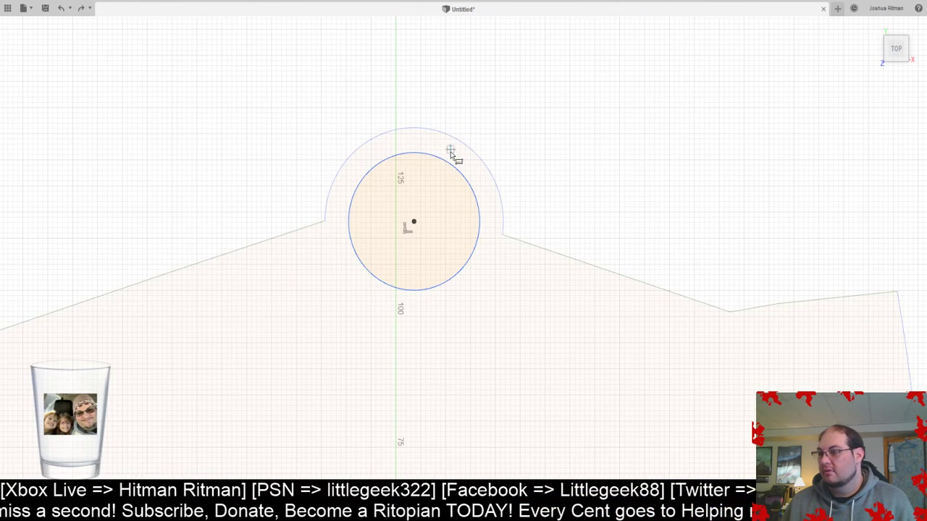
pyautogui.click(368, 270)
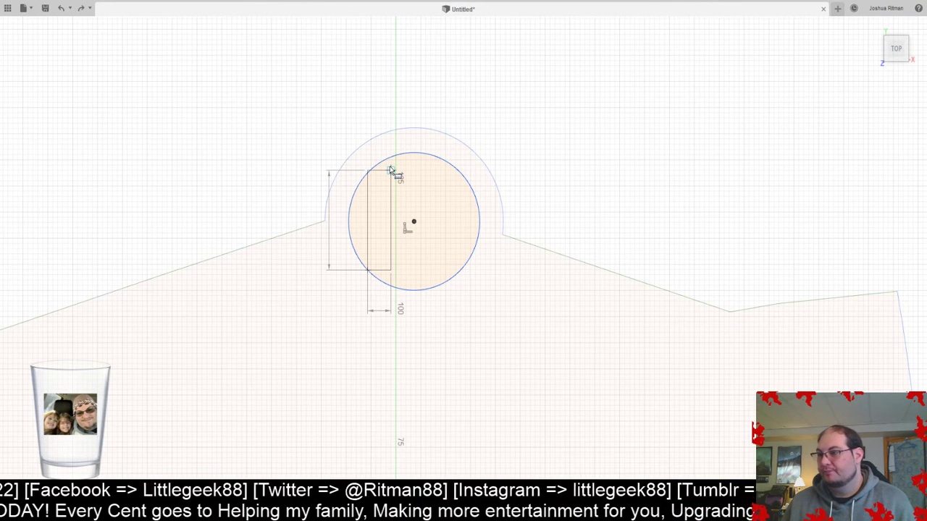
pyautogui.press('Escape')
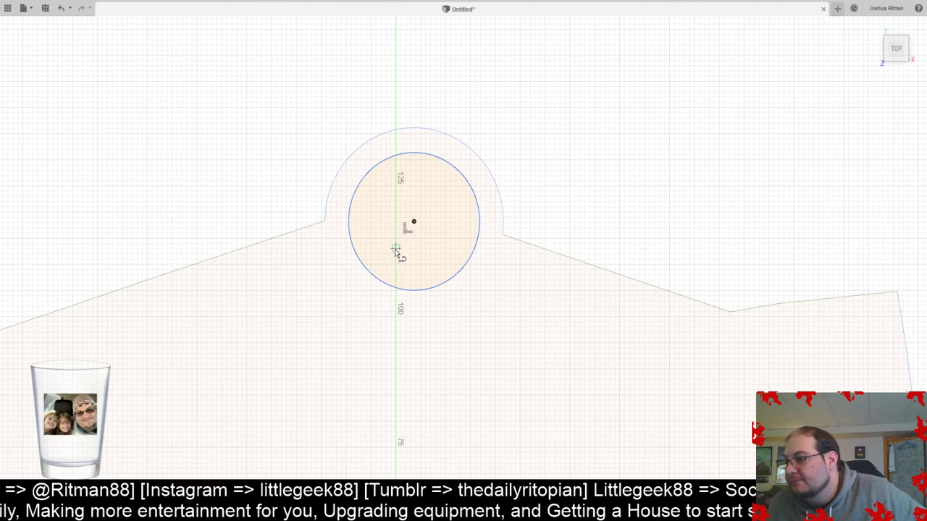
# - Draw two roughly parallel diagonal lines across the circle, from its lower left edge to its upper right edge
pyautogui.click(365, 268)
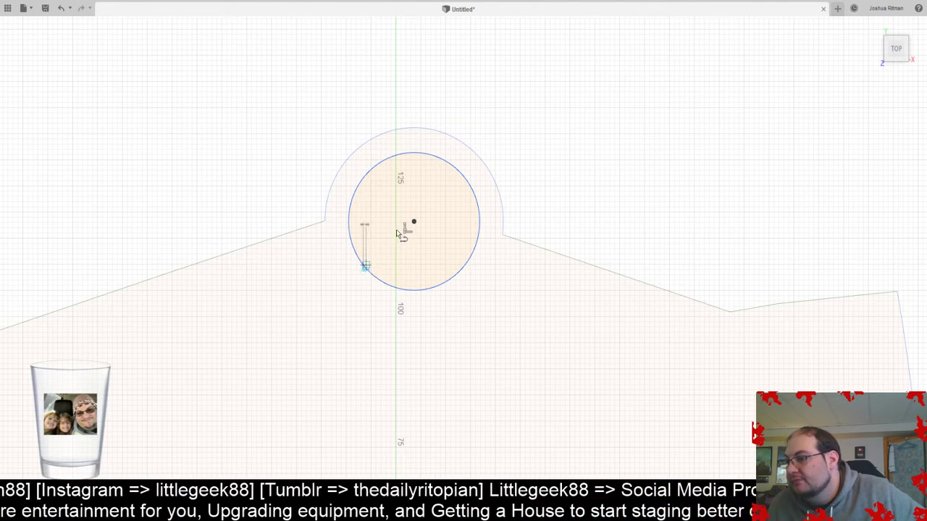
pyautogui.click(439, 158)
pyautogui.click(386, 284)
pyautogui.click(458, 174)
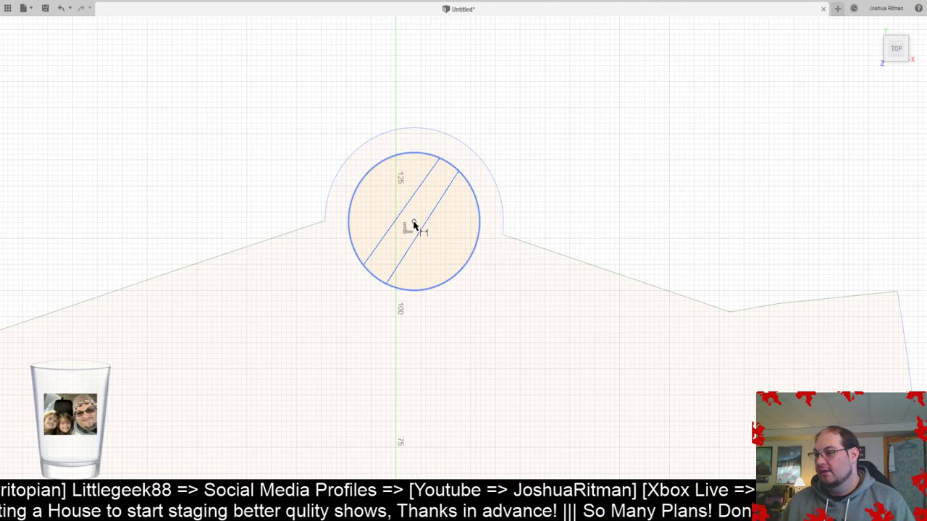
# - Dimension the right diagonal line's distance from the circle's center and set it to 0.33
pyautogui.scroll(5, 414, 226)
pyautogui.click(437, 240)
pyautogui.click(414, 221)
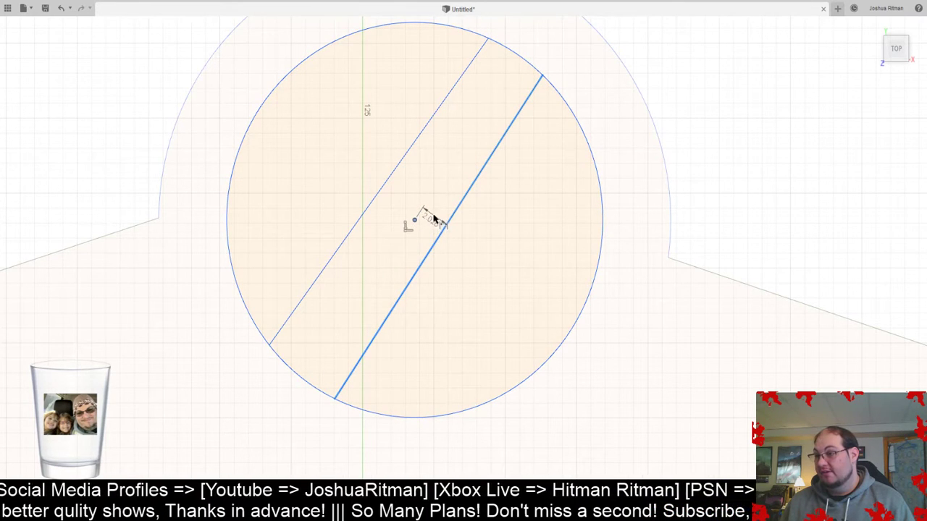
pyautogui.scroll(-2, 445, 263)
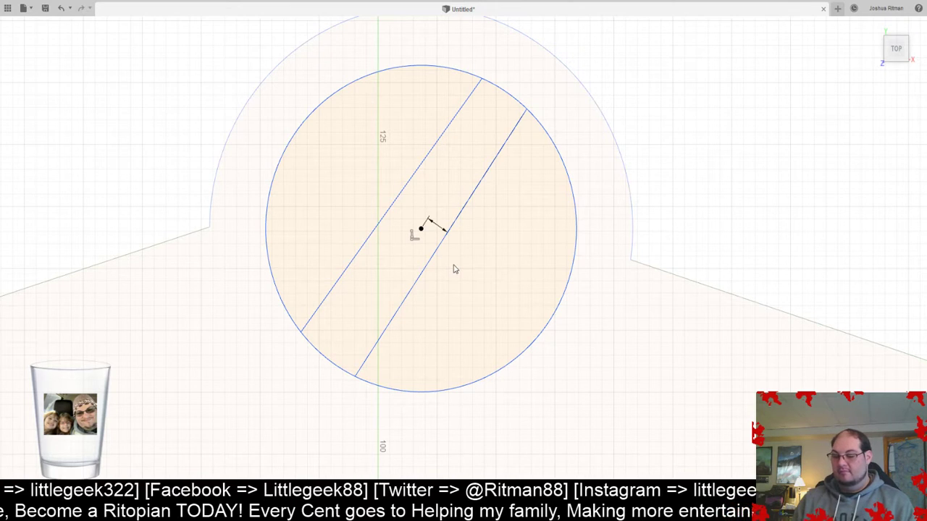
pyautogui.press('Return')
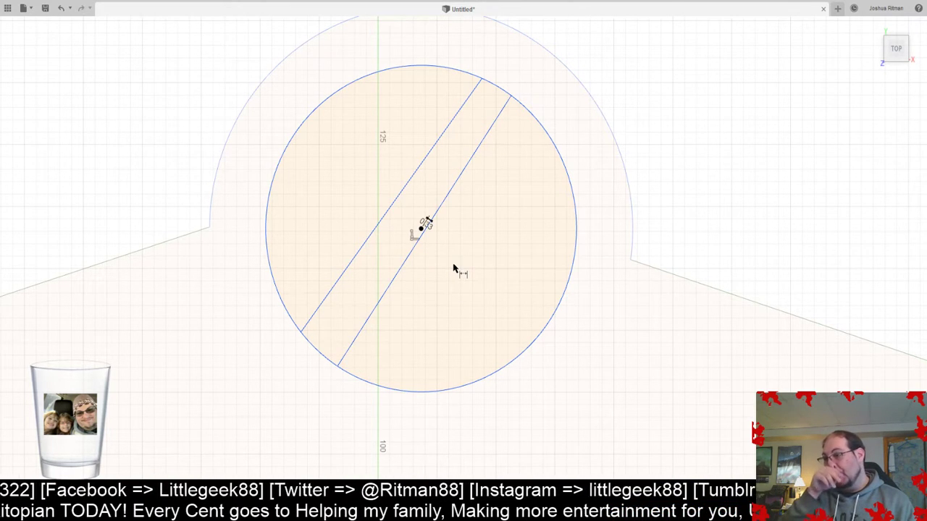
# - Dimension the circle's diameter and change the right diagonal line's center distance to a formula that evaluates to 2.637
pyautogui.click(559, 152)
pyautogui.press('Escape')
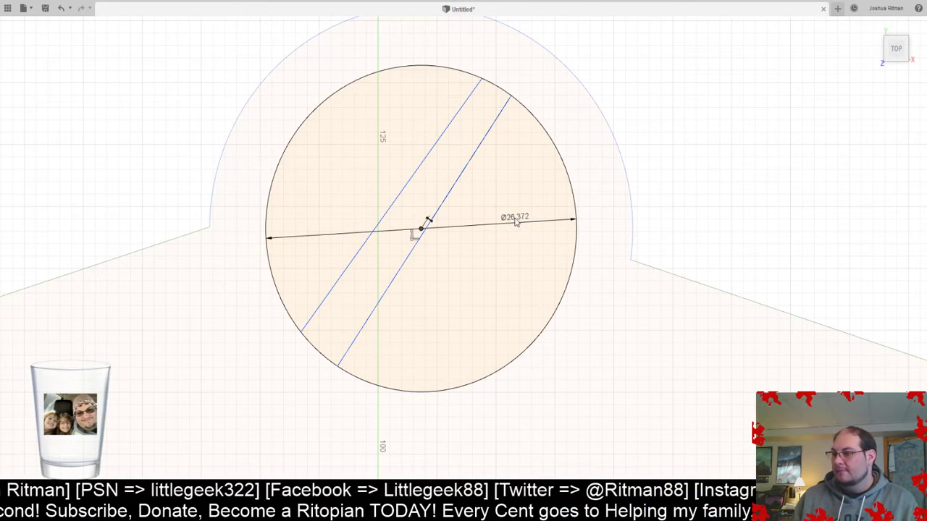
pyautogui.press('Return')
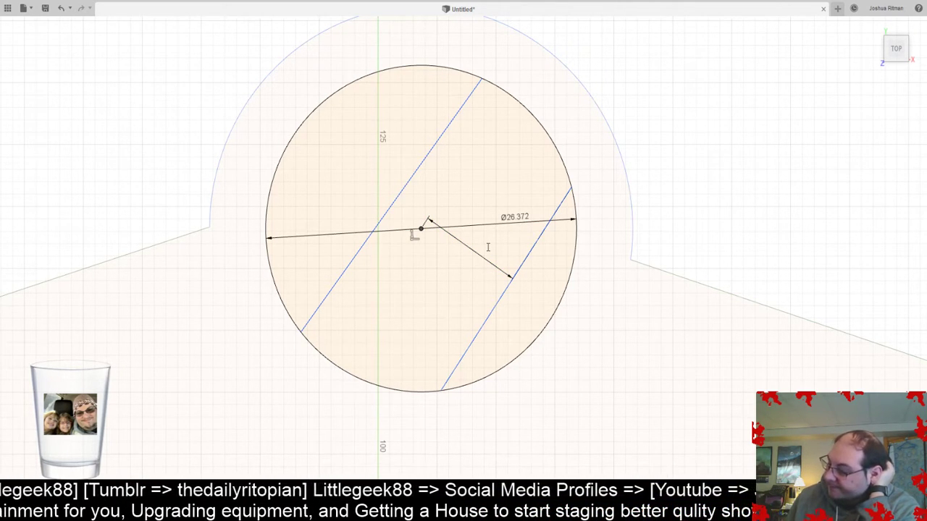
pyautogui.press('Return')
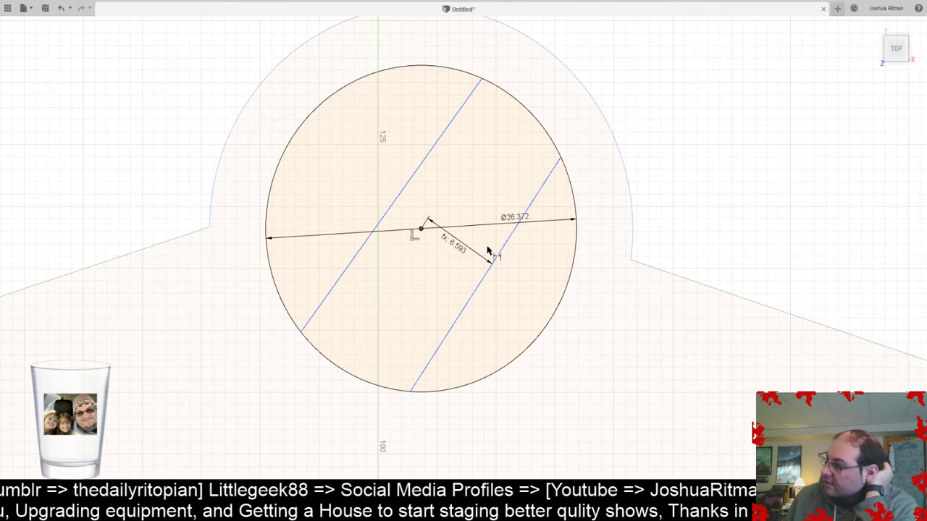
pyautogui.click(466, 253)
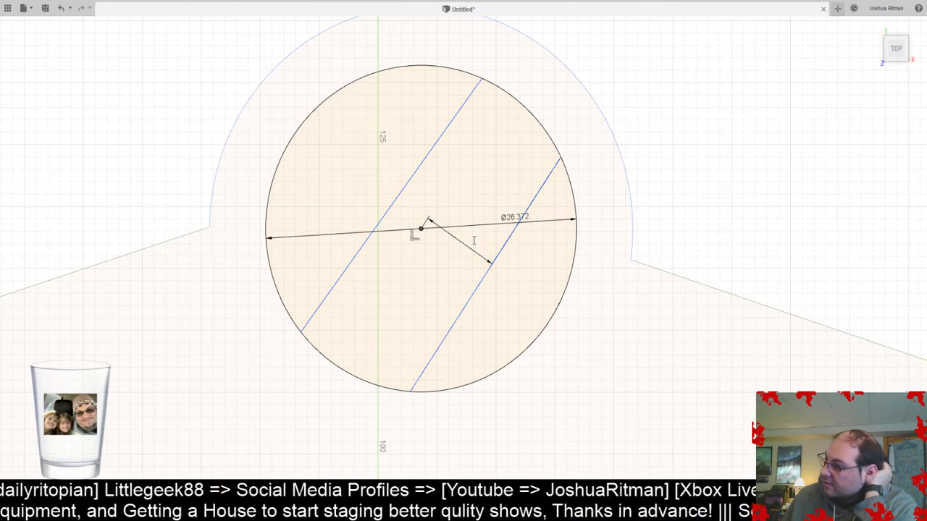
pyautogui.press('Return')
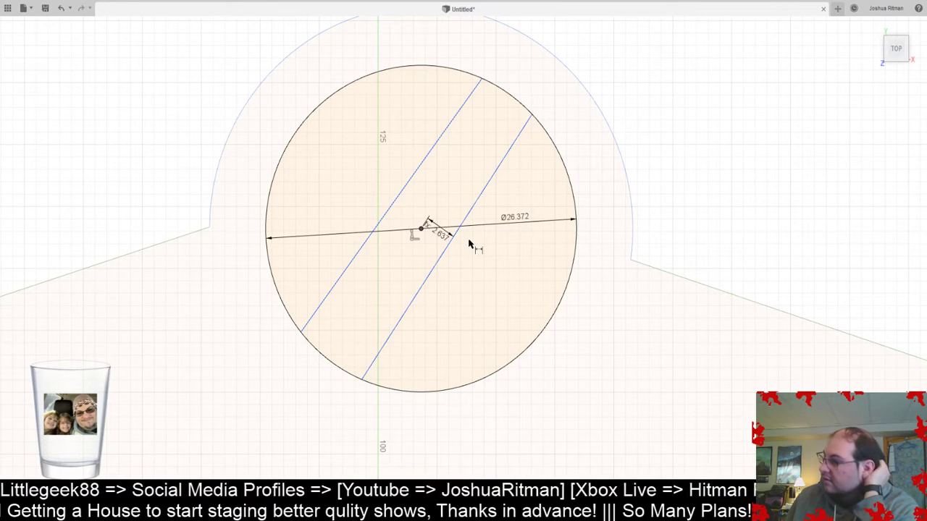
# - Dimension the left diagonal line's distance from the circle's center with the same formula, for a value of 2.637
pyautogui.click(422, 230)
pyautogui.click(391, 209)
pyautogui.click(408, 216)
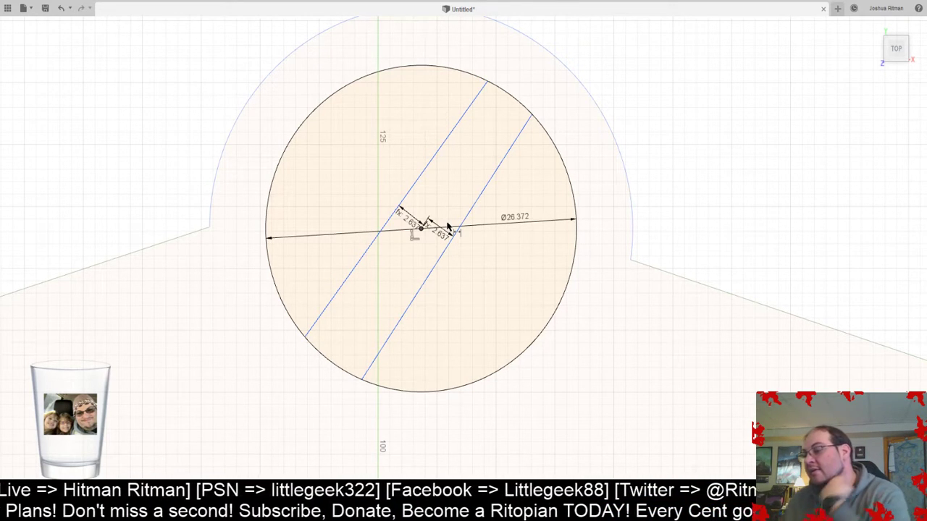
pyautogui.click(305, 338)
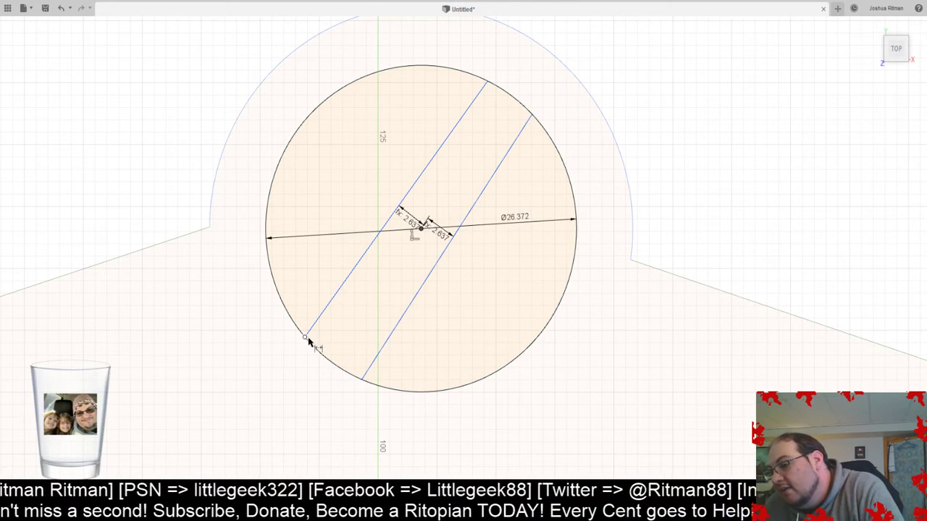
# - Dimension the gap between the two diagonal lines' lower ends with a formula, for a value of 2.637
pyautogui.click(361, 380)
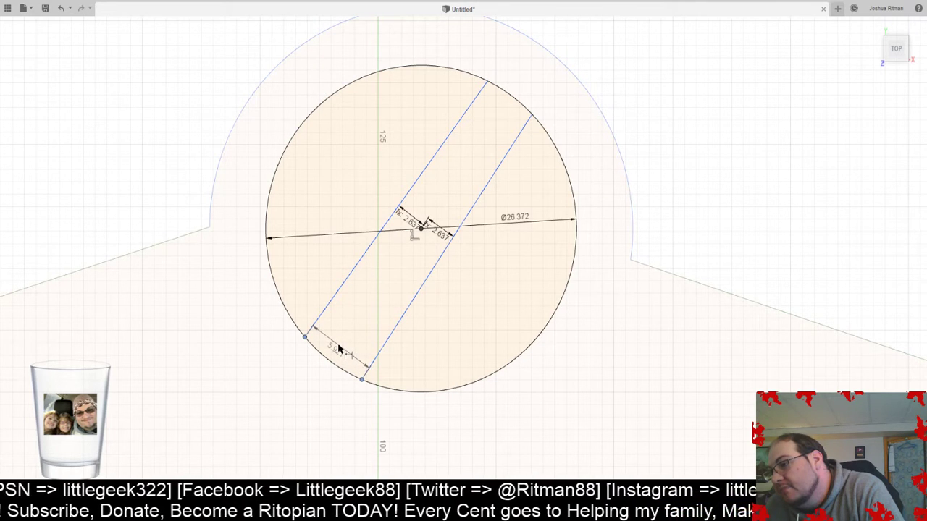
pyautogui.click(332, 355)
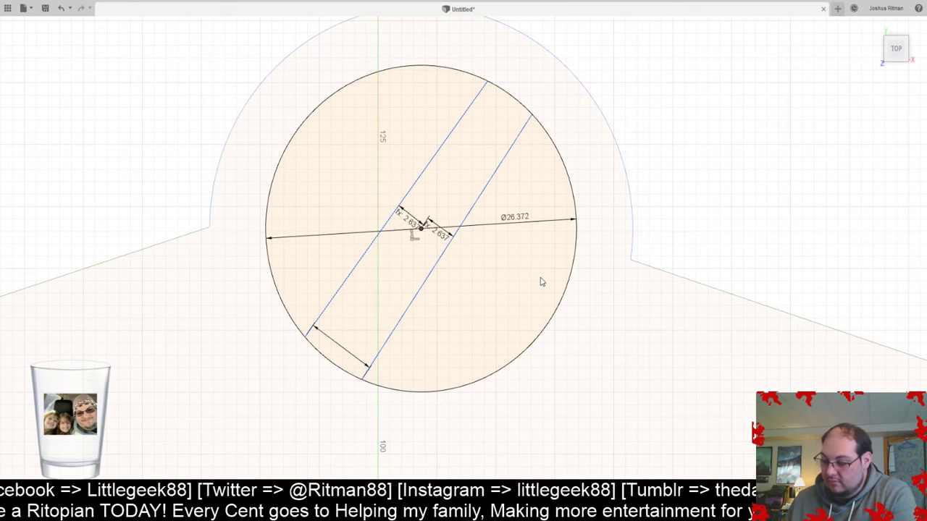
pyautogui.press('Return')
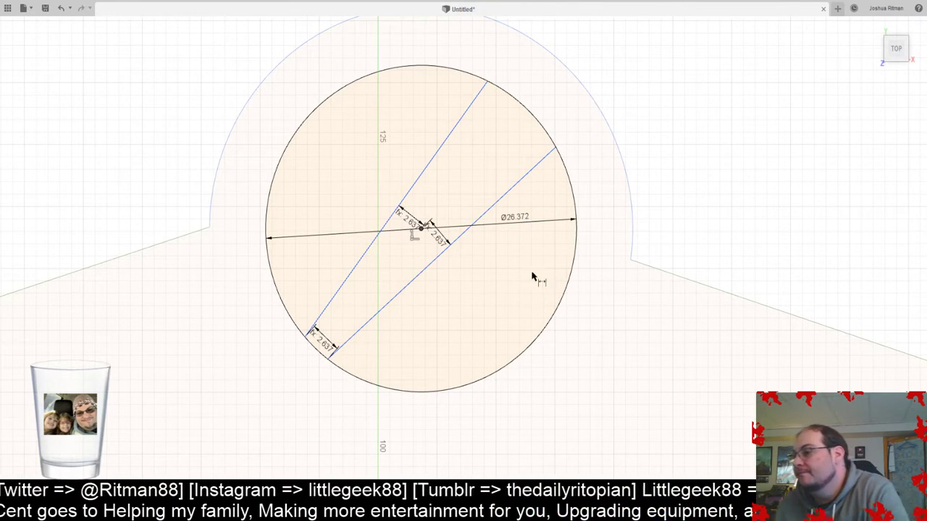
# - Try to dimension the gap between the two diagonal lines' upper ends
pyautogui.click(554, 148)
pyautogui.click(487, 81)
pyautogui.click(512, 116)
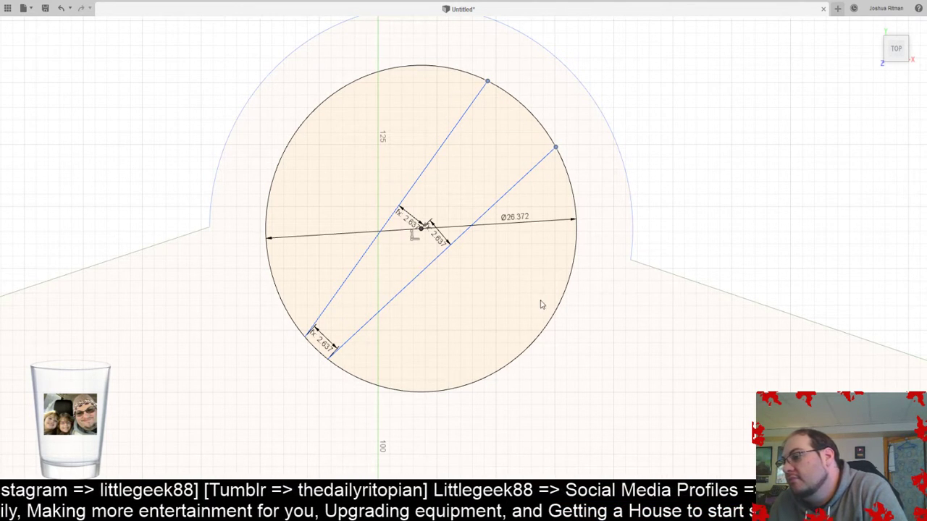
# - Delete the two dimensions that tie the diagonal lines to the circle's center
pyautogui.click(437, 240)
pyautogui.press('Delete')
pyautogui.click(400, 227)
pyautogui.press('Delete')
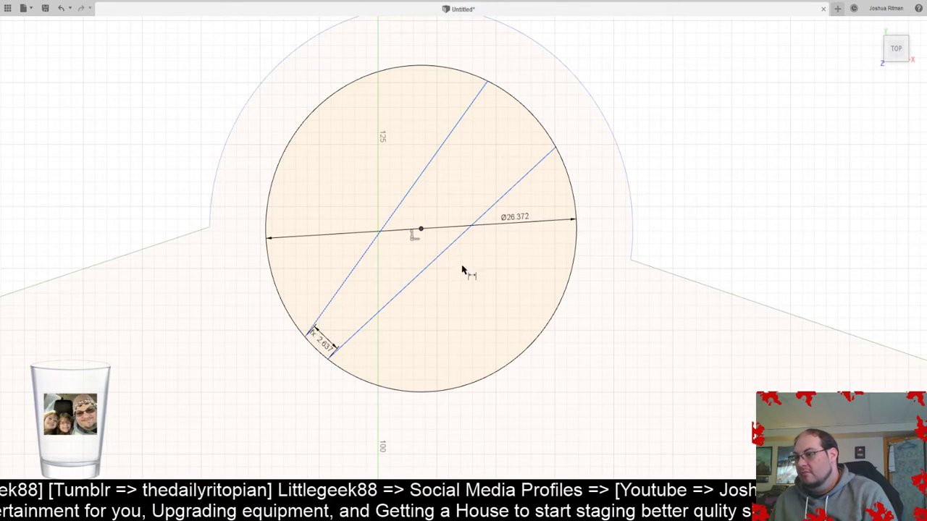
# - Dimension the gap between the diagonal lines' upper ends and set it to 2.637
pyautogui.click(555, 148)
pyautogui.click(488, 82)
pyautogui.click(520, 129)
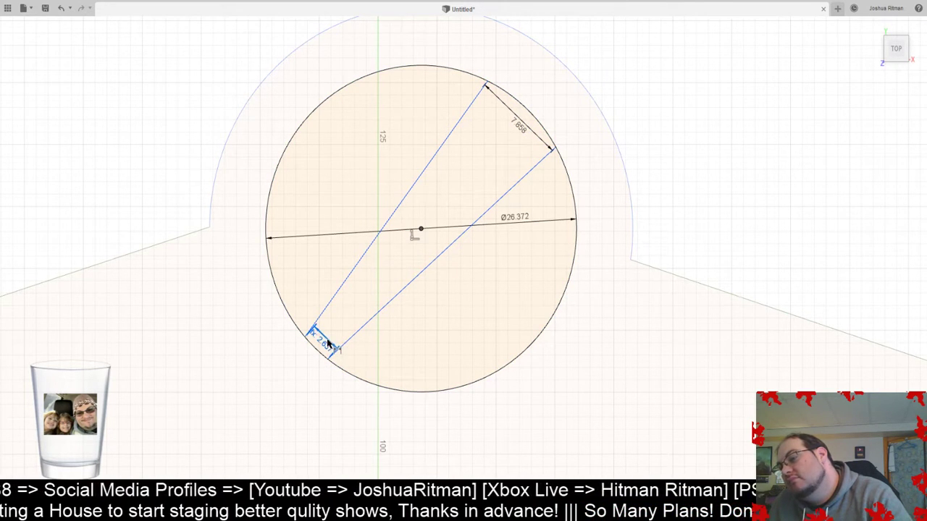
pyautogui.press('Escape')
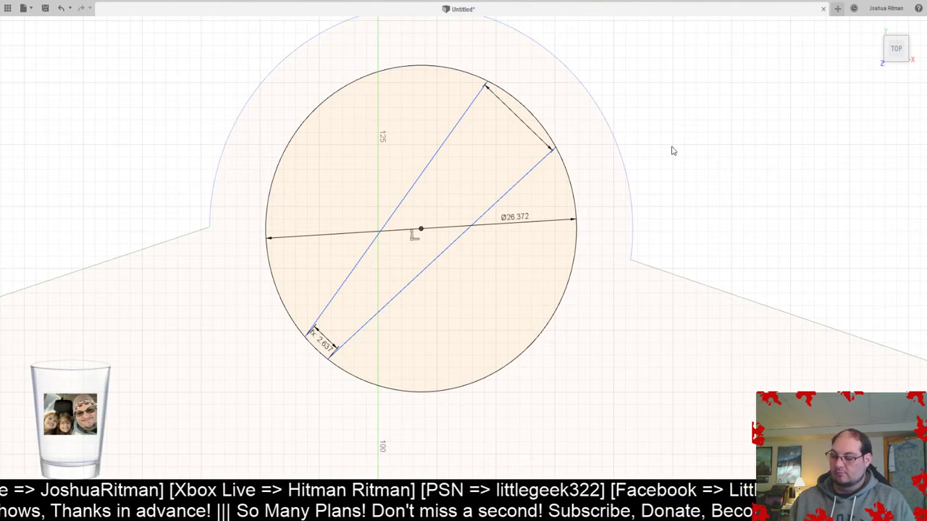
pyautogui.press('Return')
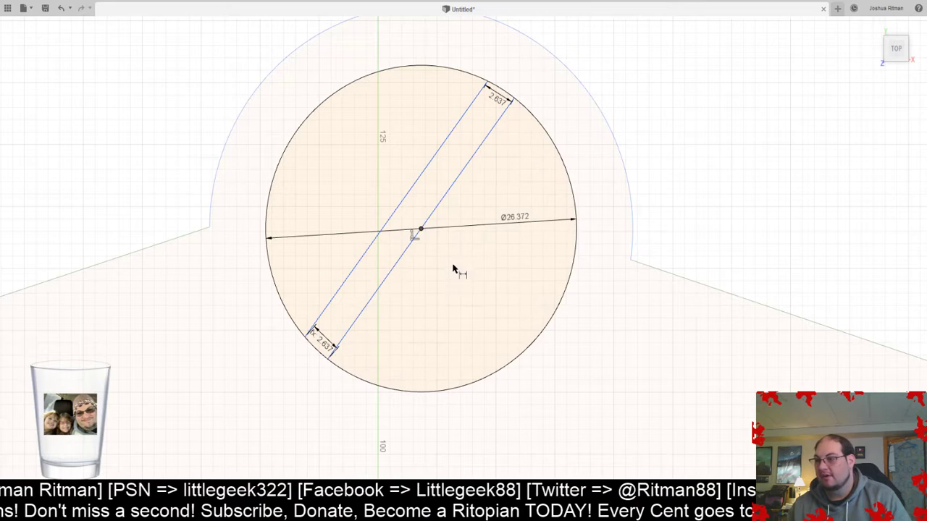
# - Dimension the left diagonal line's distance from the circle's center, set it to 1.5, and finish the sketch
pyautogui.click(419, 227)
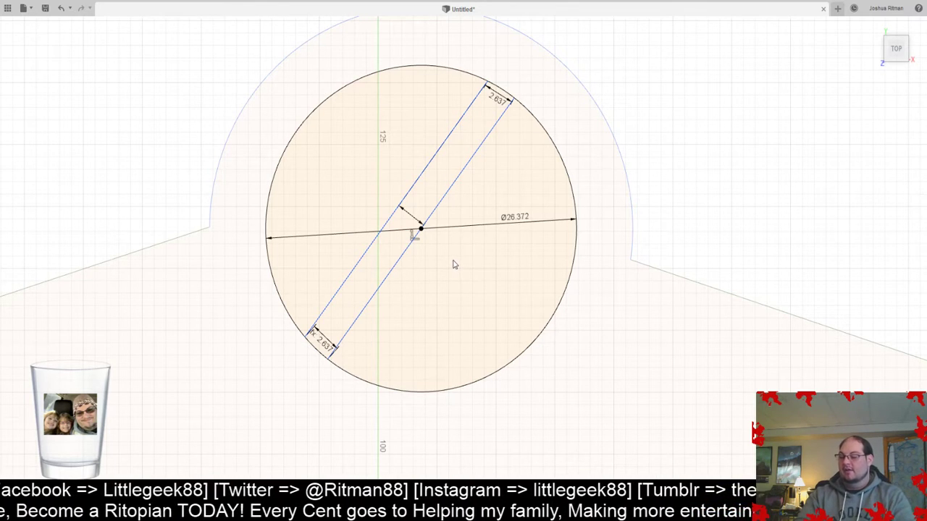
pyautogui.press('Return')
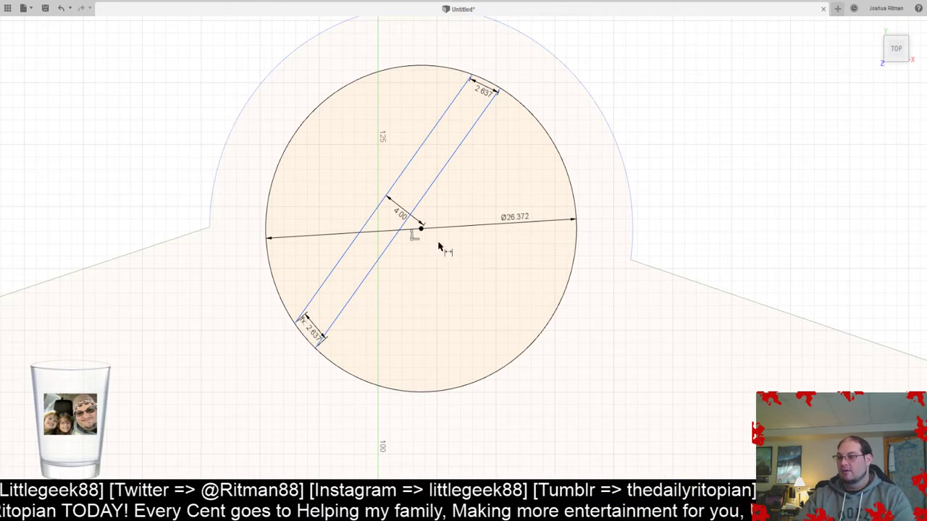
pyautogui.doubleClick(405, 213)
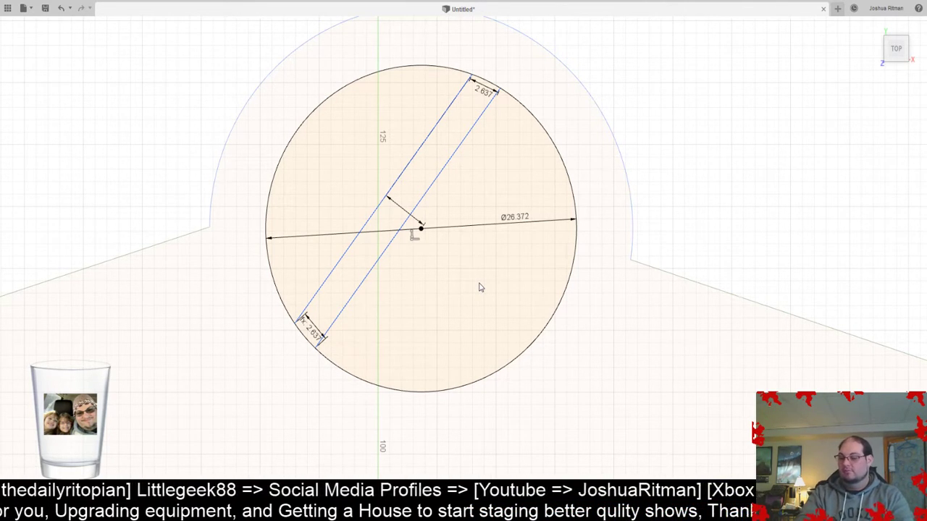
pyautogui.press('Return')
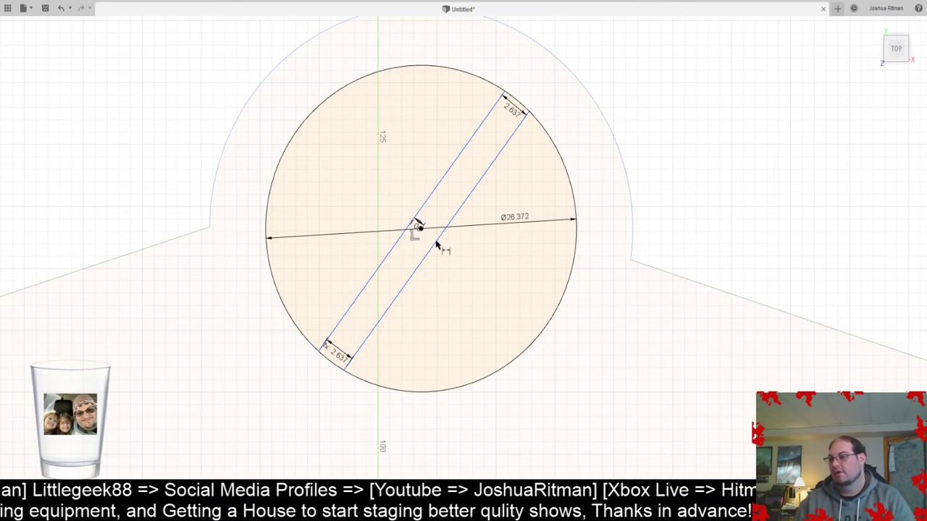
pyautogui.scroll(6, 441, 234)
pyautogui.click(357, 182)
pyautogui.write('1.5')
pyautogui.press('Return')
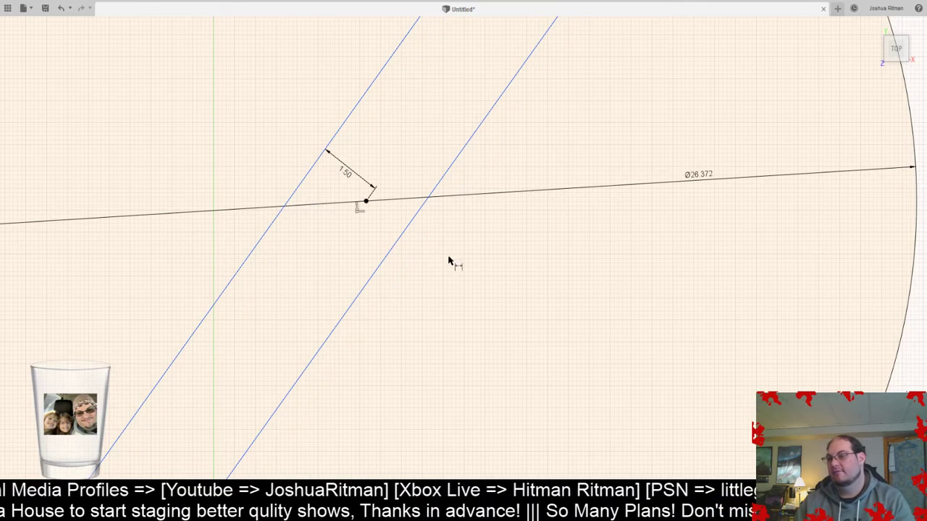
pyautogui.scroll(-5, 447, 259)
pyautogui.click(600, 27)
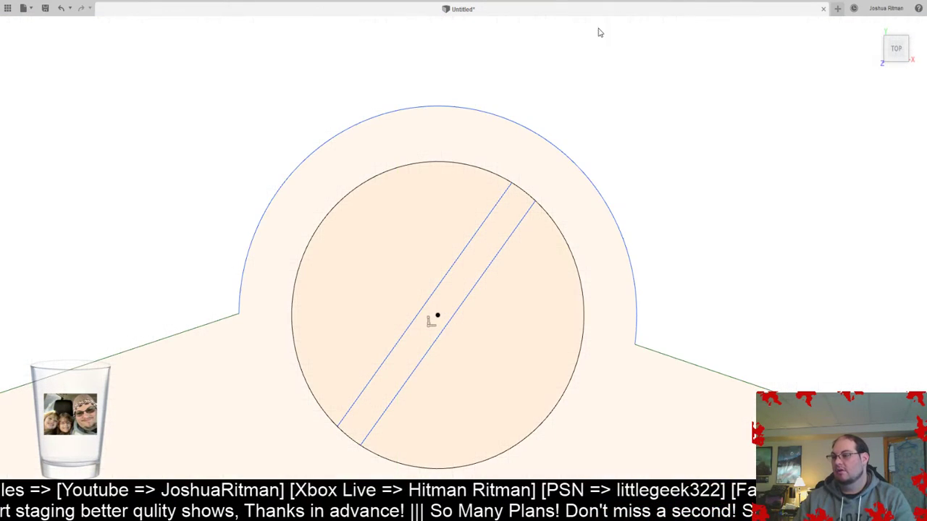
# - Examine the circle and its diagonal band on the top tab in relation to the whole shield outline
pyautogui.moveTo(681, 240); pyautogui.dragTo(681, 151, button='middle')
pyautogui.scroll(3, 695, 167)
pyautogui.scroll(-8, 724, 203)
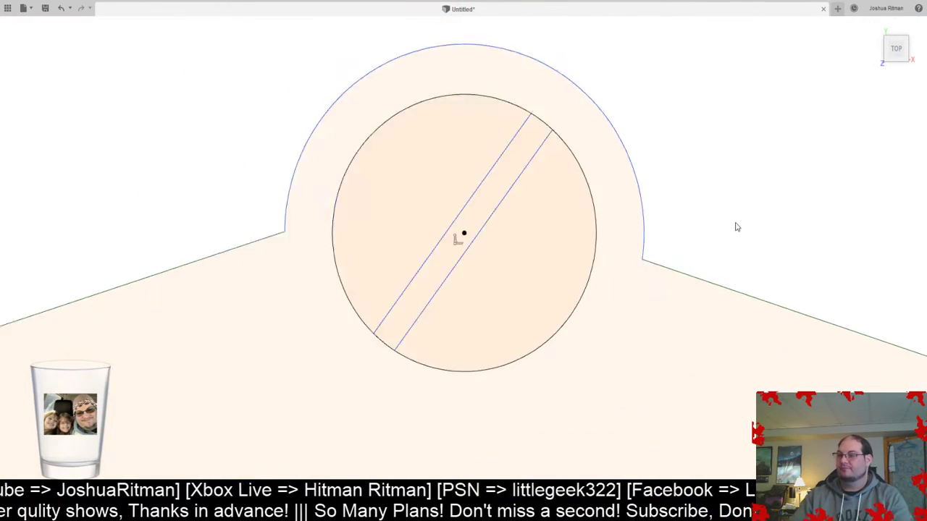
pyautogui.scroll(1, 742, 223)
pyautogui.moveTo(736, 225); pyautogui.dragTo(550, 220, button='middle')
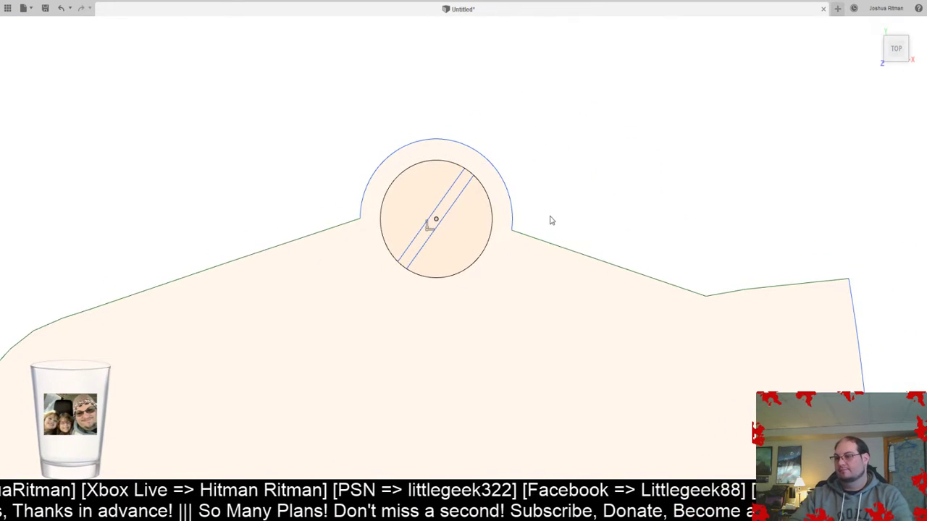
pyautogui.scroll(-3, 557, 268)
pyautogui.moveTo(607, 362); pyautogui.dragTo(532, 234, button='middle')
pyautogui.scroll(-1, 527, 246)
pyautogui.moveTo(531, 311); pyautogui.dragTo(523, 296, button='middle')
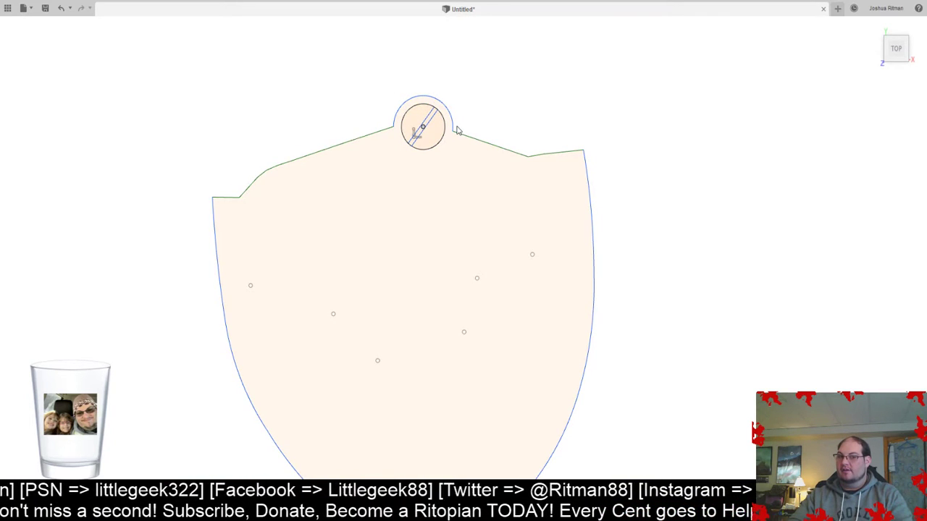
pyautogui.scroll(3, 535, 283)
pyautogui.moveTo(560, 352); pyautogui.dragTo(580, 396, button='middle')
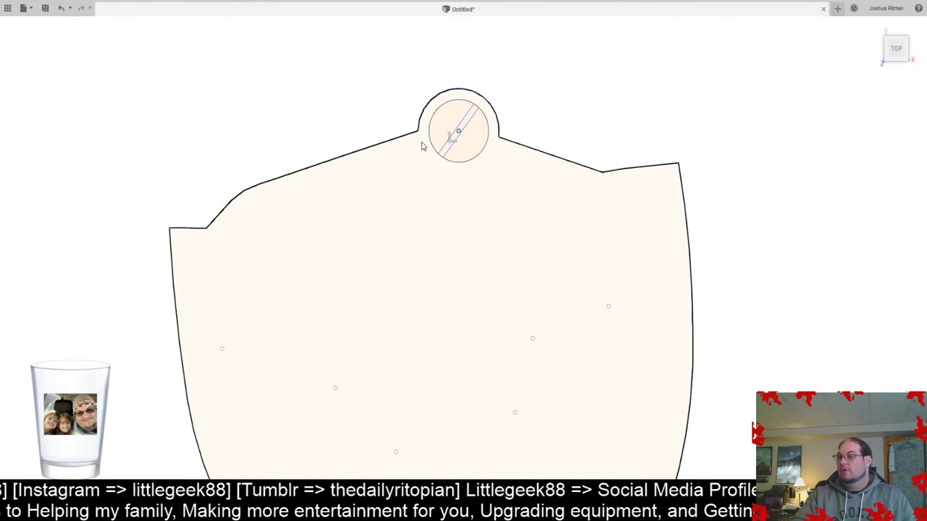
pyautogui.scroll(4, 468, 137)
pyautogui.scroll(-3, 451, 138)
pyautogui.scroll(1, 495, 154)
pyautogui.scroll(2, 496, 154)
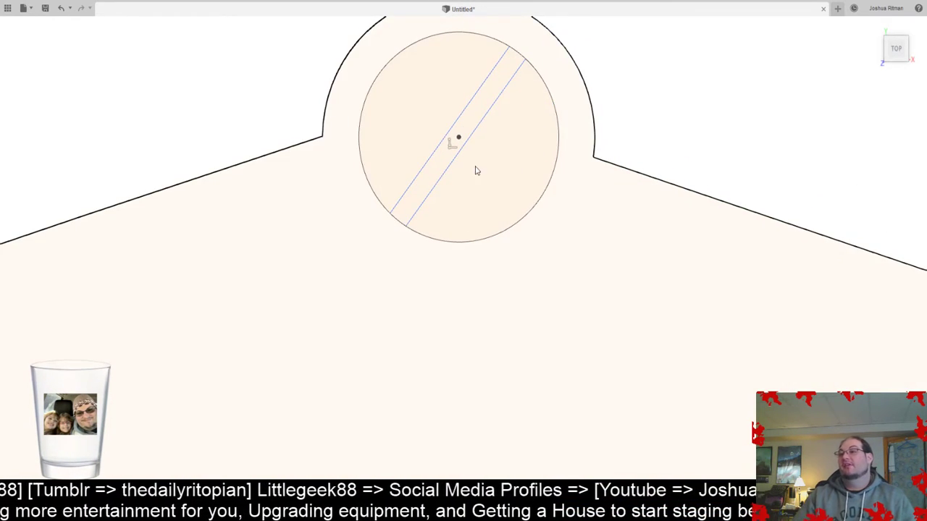
# - Reopen the circle sketch and set the circle's diameter to 130
pyautogui.click(55, 147)
pyautogui.doubleClick(56, 148)
pyautogui.scroll(-1, 499, 139)
pyautogui.moveTo(504, 141); pyautogui.dragTo(481, 226, button='middle')
pyautogui.scroll(4, 488, 194)
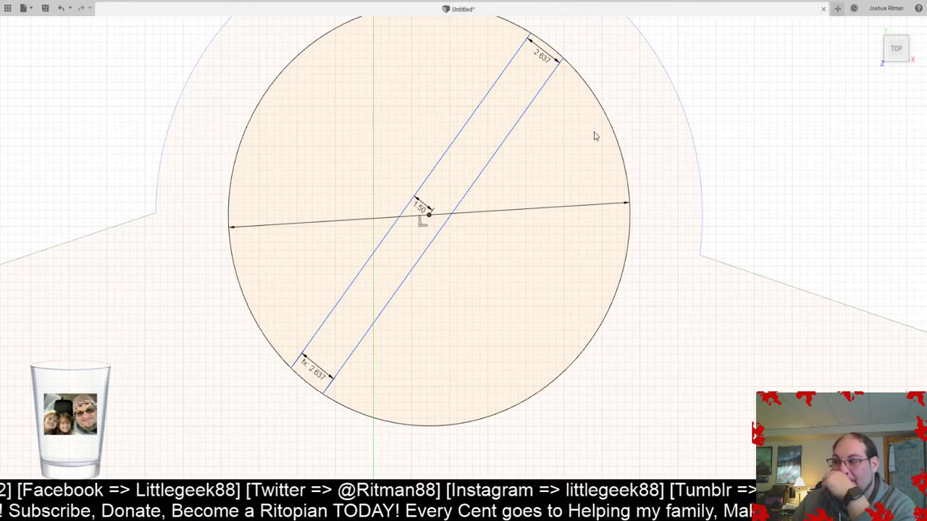
pyautogui.press('Return')
# - Change the gap between the diagonal lines' upper ends to a formula, for a value of 13.00
pyautogui.scroll(-5, 564, 211)
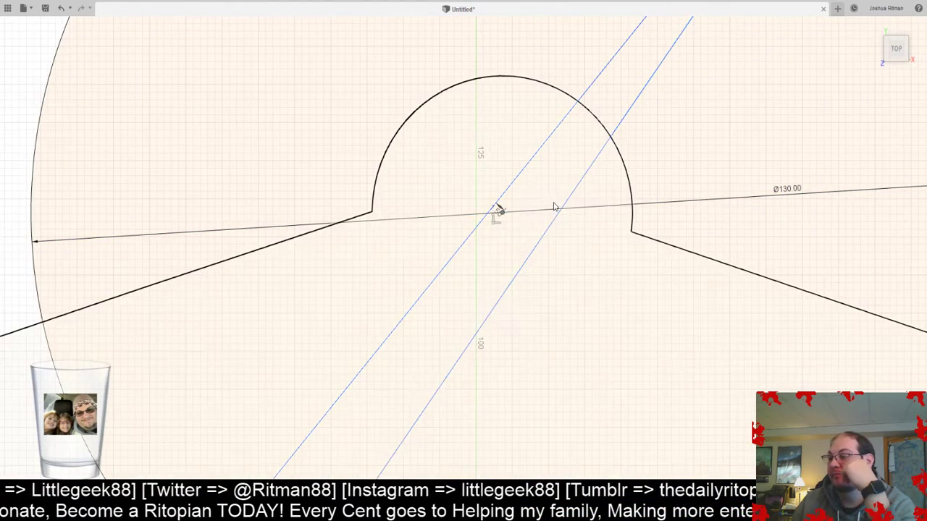
pyautogui.scroll(5, 590, 199)
pyautogui.scroll(-8, 601, 196)
pyautogui.scroll(-7, 621, 196)
pyautogui.moveTo(677, 188); pyautogui.dragTo(546, 220, button='middle')
pyautogui.scroll(-2, 542, 297)
pyautogui.scroll(-2, 544, 302)
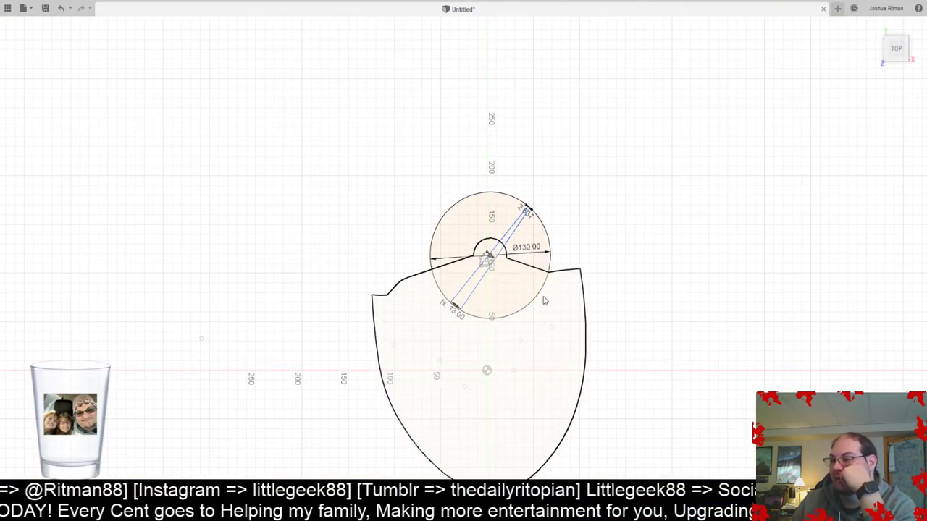
pyautogui.scroll(6, 519, 262)
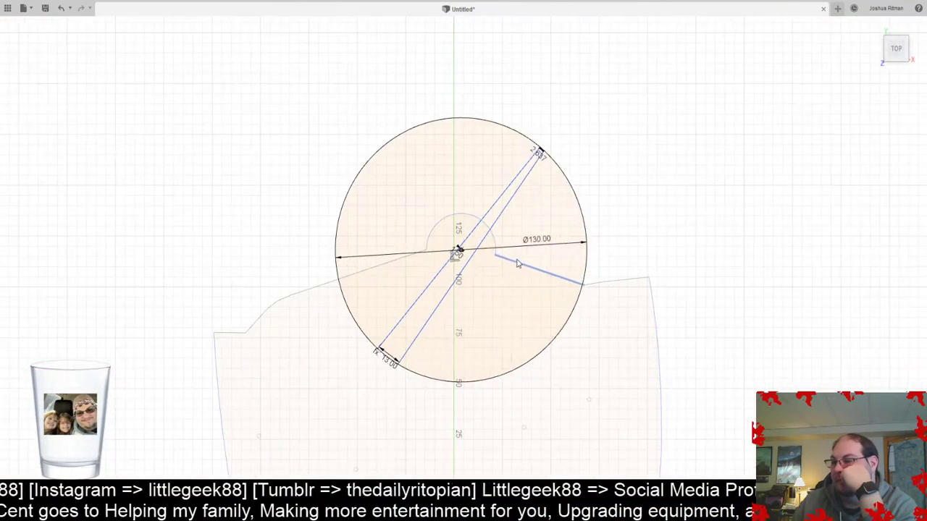
pyautogui.scroll(-2, 466, 263)
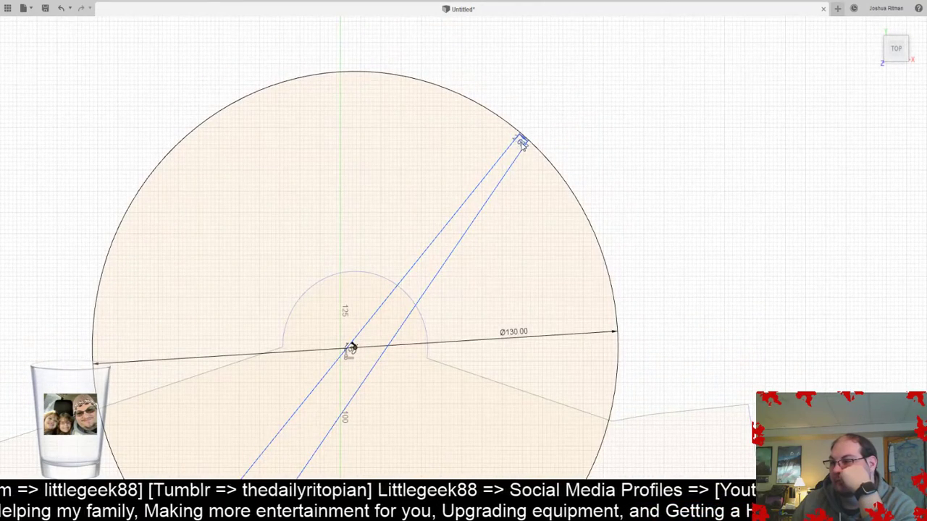
pyautogui.moveTo(350, 348); pyautogui.dragTo(464, 155, button='middle')
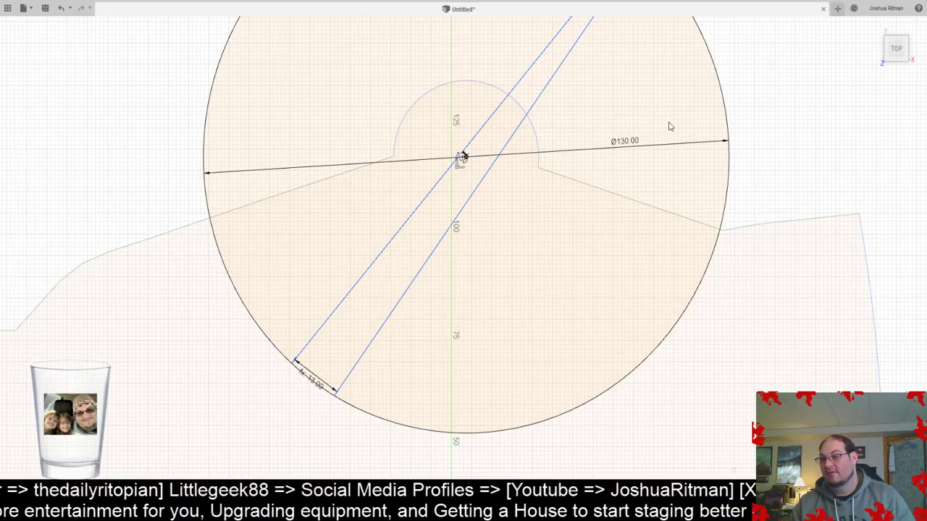
pyautogui.moveTo(668, 126); pyautogui.dragTo(486, 430, button='middle')
pyautogui.press('Return')
# - Change the left diagonal line's distance from the circle's center to a formula, for a value of 6.50, and finish the sketch
pyautogui.moveTo(413, 357); pyautogui.dragTo(509, 90, button='middle')
pyautogui.scroll(5, 370, 205)
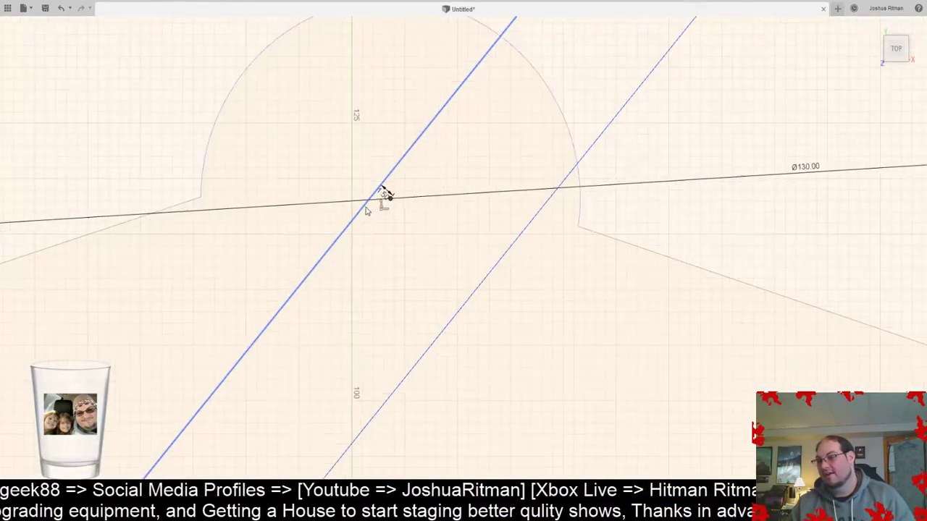
pyautogui.moveTo(355, 356)
pyautogui.mouseDown(button='middle')
pyautogui.moveTo(486, 122)
pyautogui.moveTo(620, 45)
pyautogui.mouseUp(button='middle')
pyautogui.moveTo(337, 329); pyautogui.dragTo(396, 170, button='middle')
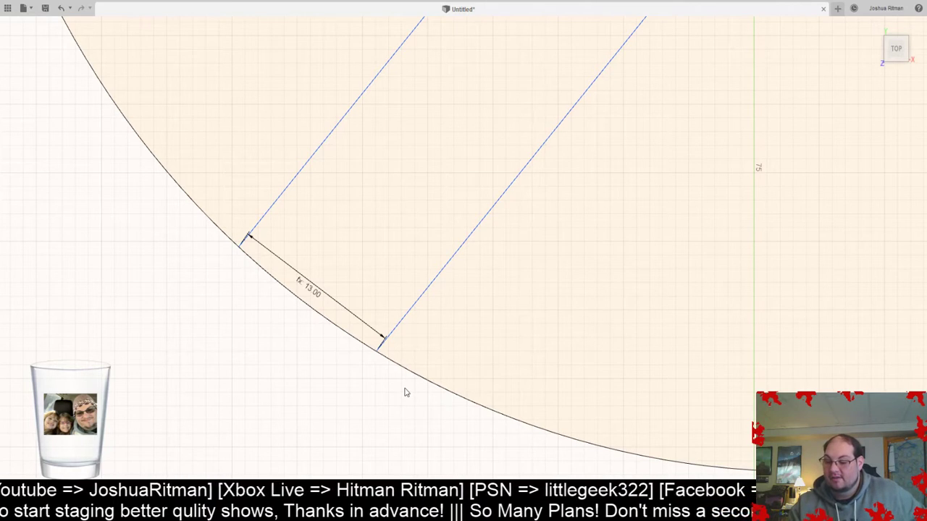
pyautogui.hotkey('ctrl', 'z')
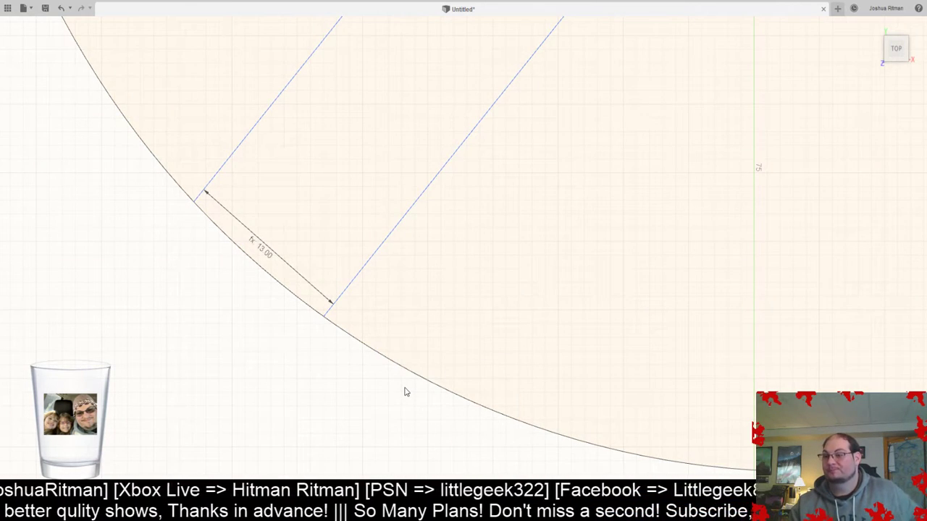
pyautogui.scroll(-8, 405, 392)
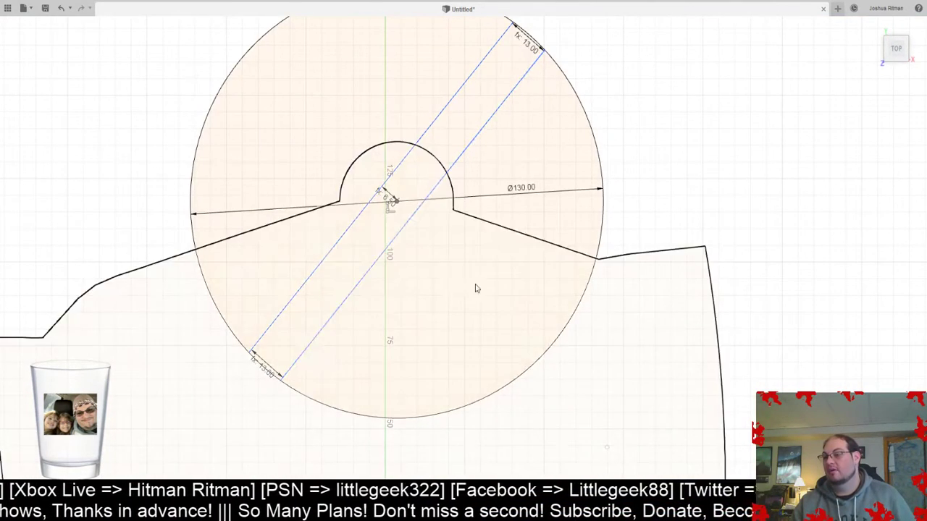
pyautogui.scroll(-3, 478, 315)
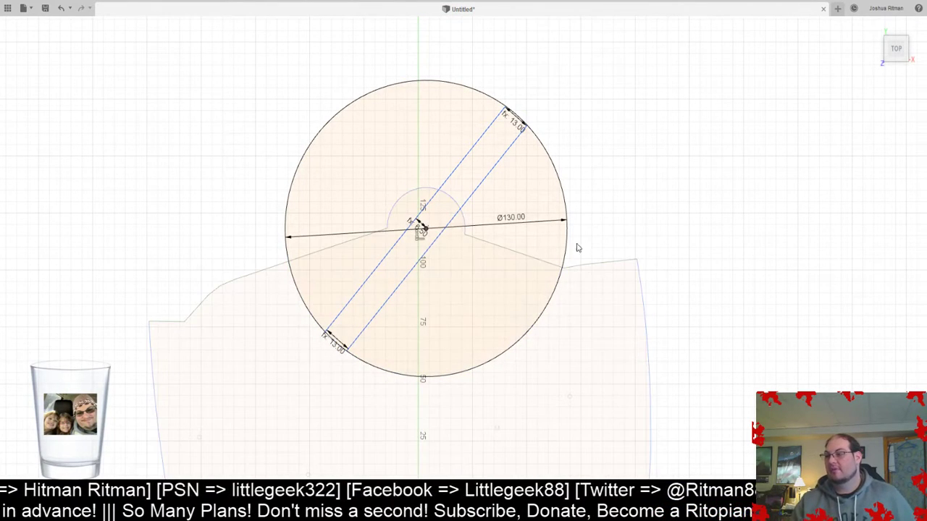
pyautogui.click(593, 32)
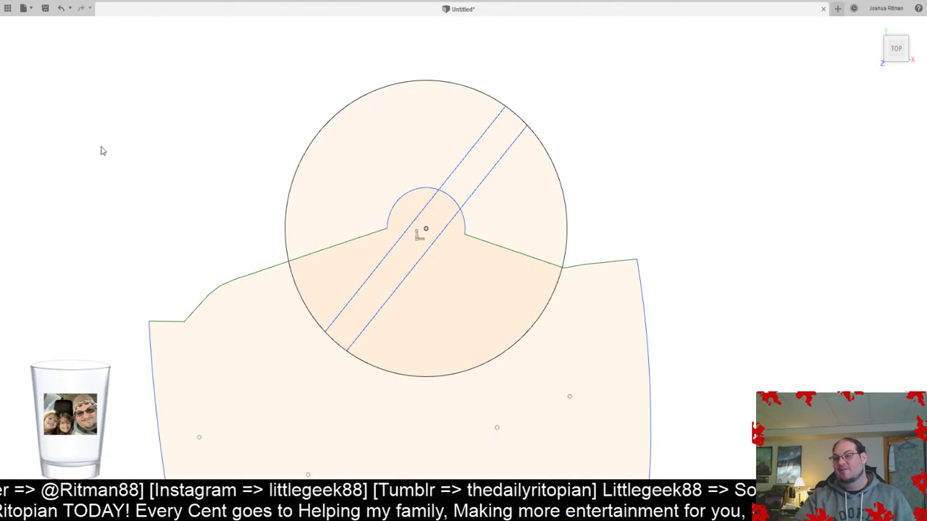
# - Reopen the circle sketch, reposition the diameter dimension at a steeper angle across the circle, and finish the sketch
pyautogui.doubleClick(57, 147)
pyautogui.scroll(5, 340, 232)
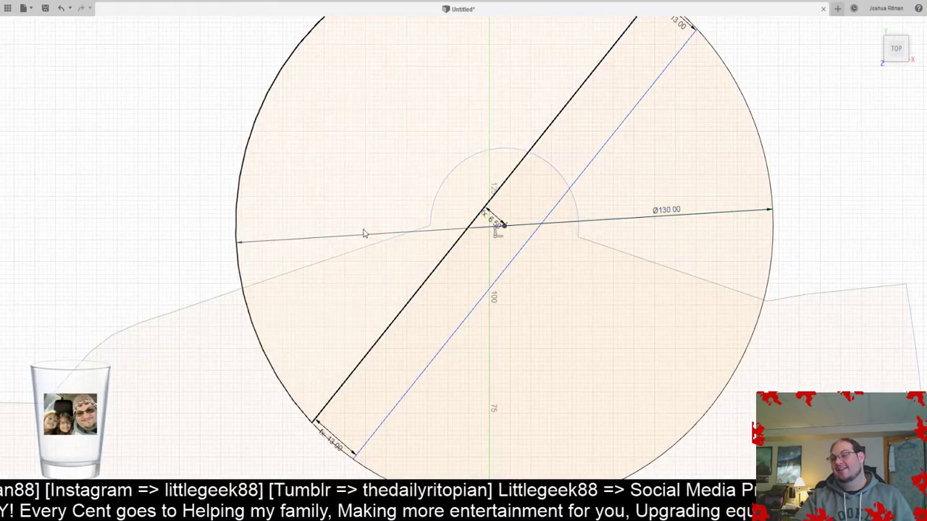
pyautogui.moveTo(737, 211); pyautogui.dragTo(719, 162)
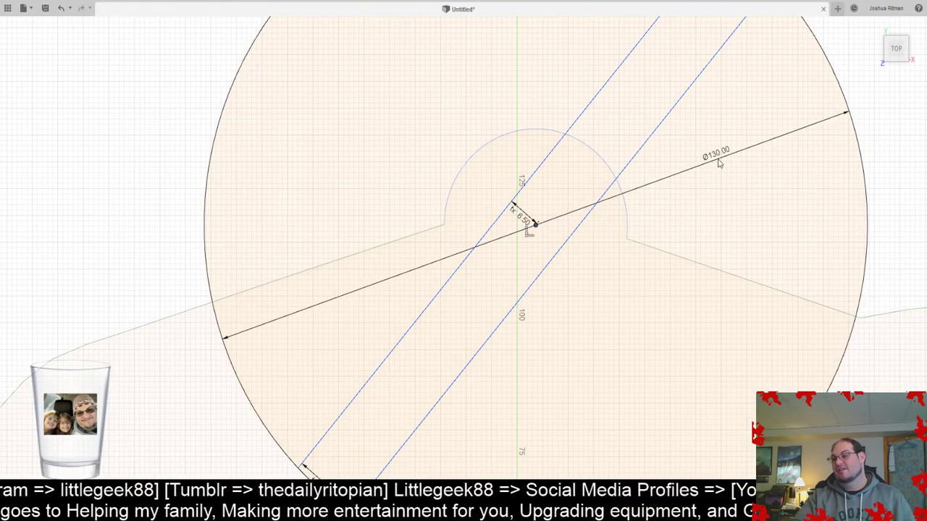
pyautogui.moveTo(707, 255); pyautogui.dragTo(644, 258, button='middle')
pyautogui.scroll(-5, 645, 258)
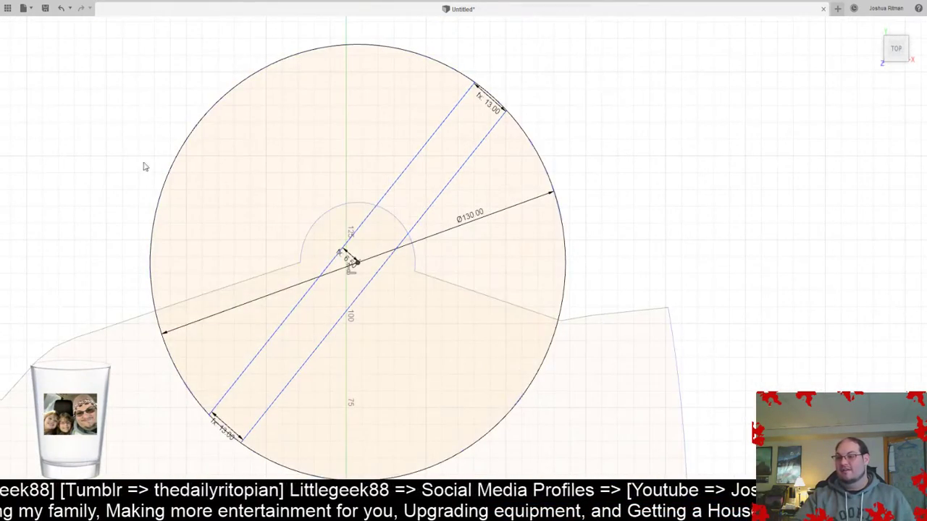
pyautogui.click(600, 31)
# - Reopen the shield outline sketch, dimension the top arc's radius as 160, and finish the sketch
pyautogui.doubleClick(75, 137)
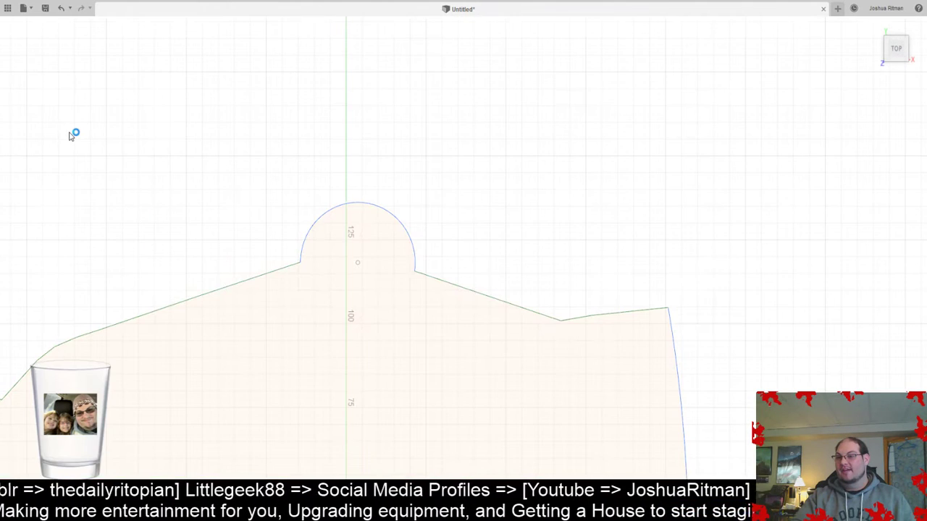
pyautogui.click(140, 29)
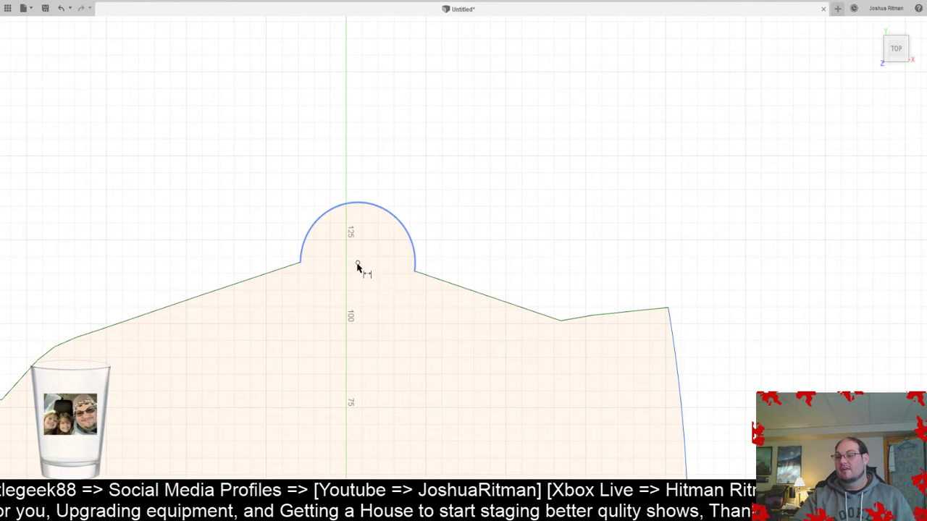
pyautogui.click(403, 228)
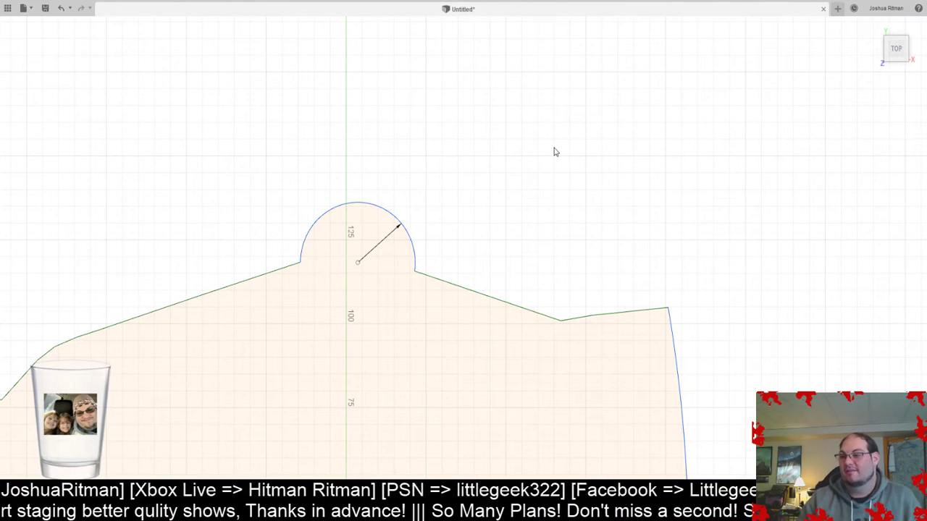
pyautogui.press('Return')
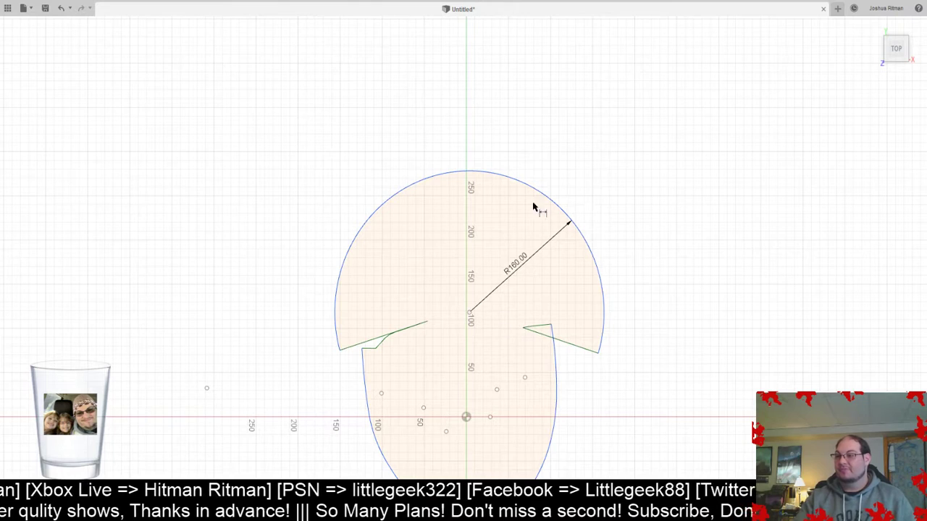
pyautogui.click(595, 40)
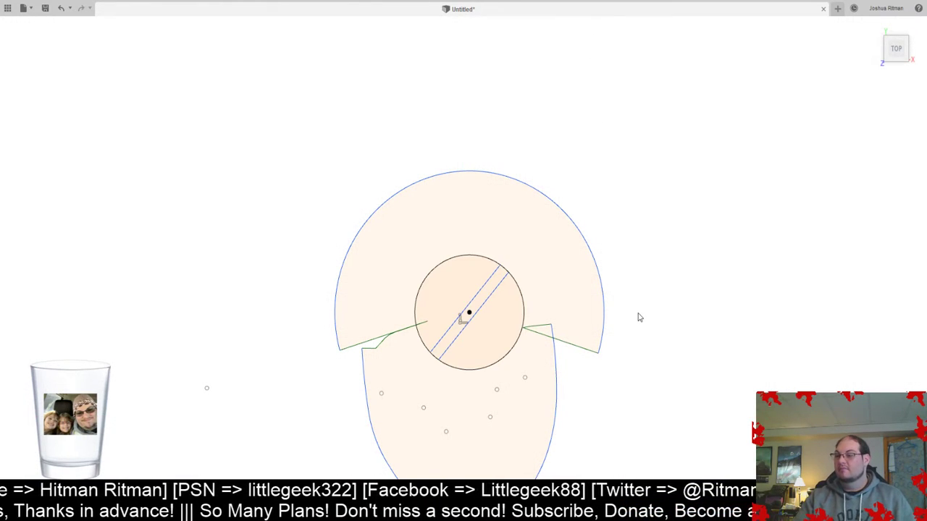
# - Reopen the shield outline sketch, set the top arc's radius to 145, and finish the sketch
pyautogui.scroll(3, 639, 316)
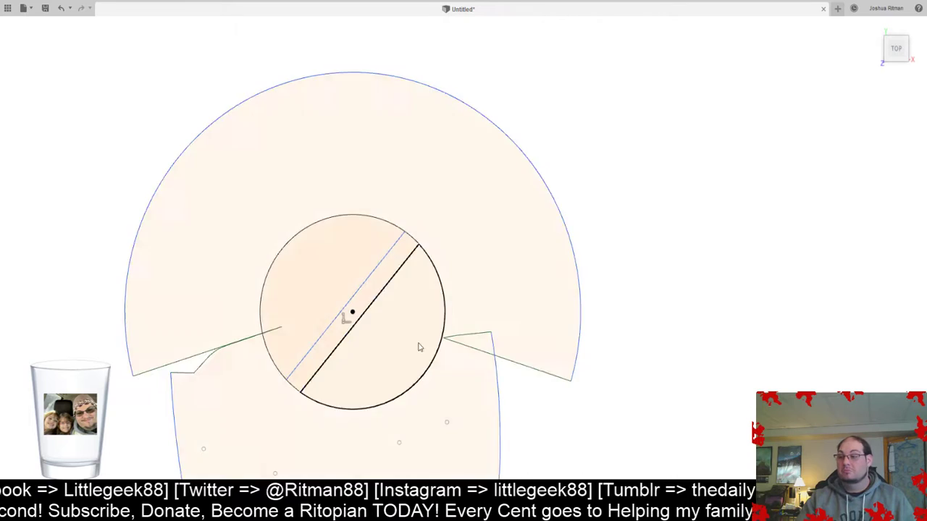
pyautogui.doubleClick(55, 135)
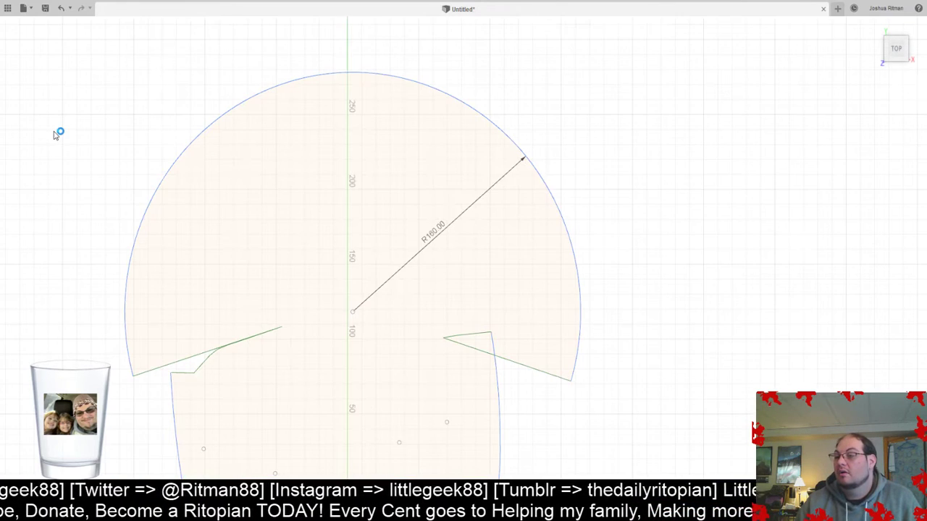
pyautogui.doubleClick(439, 232)
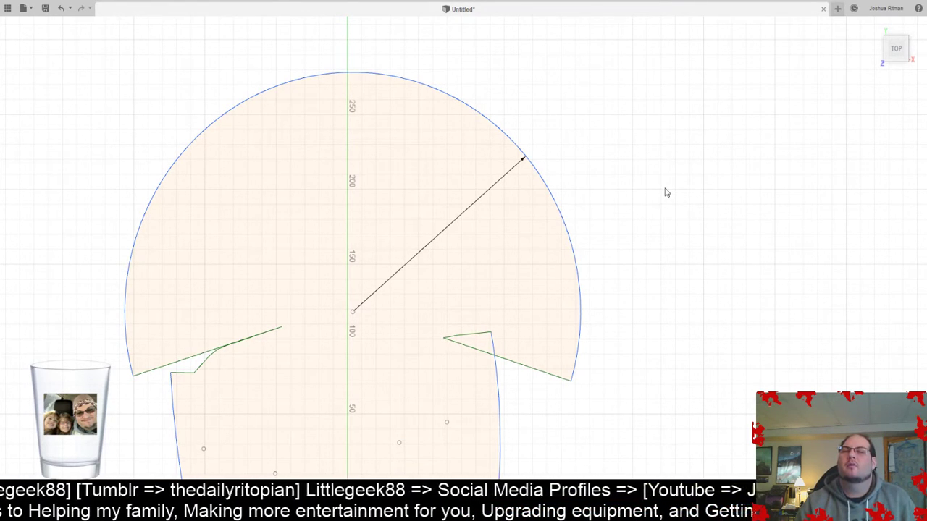
pyautogui.press('Return')
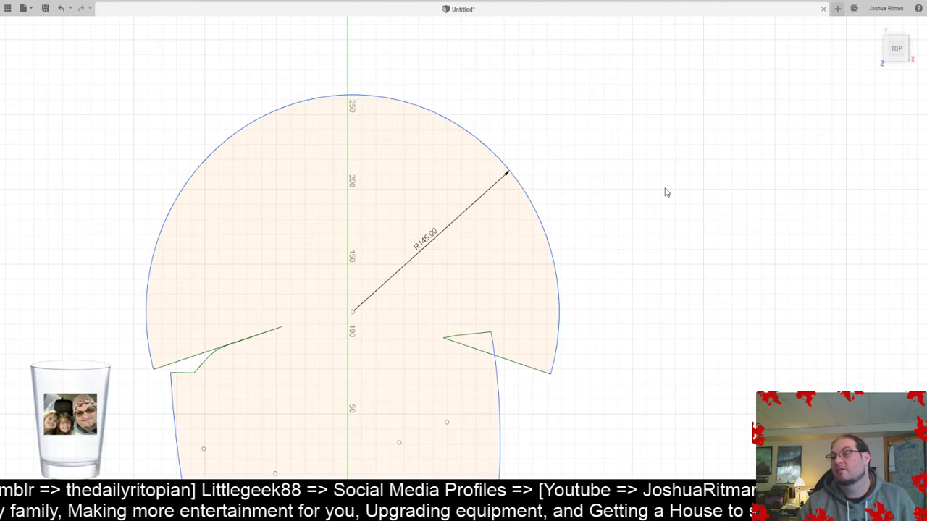
pyautogui.click(593, 33)
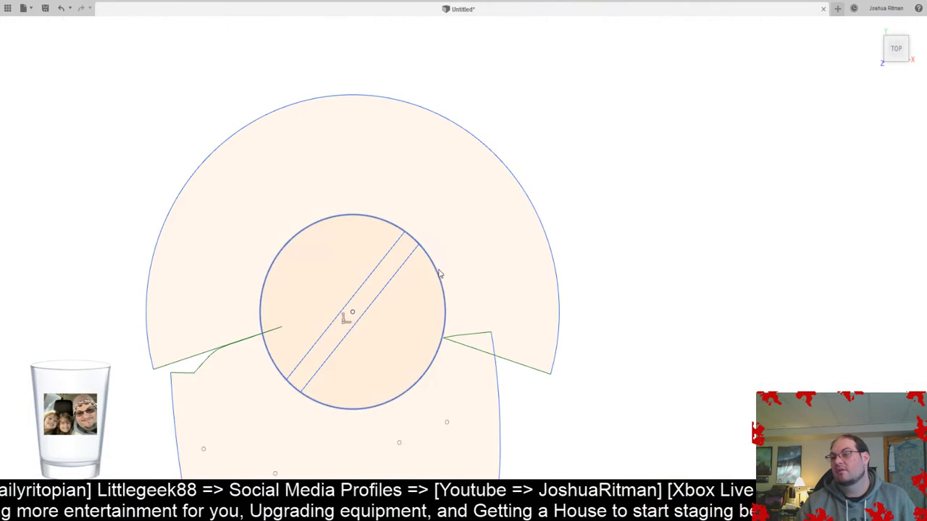
# - Reopen the circle sketch and check the value of the circle's diameter dimension
pyautogui.doubleClick(58, 146)
pyautogui.moveTo(409, 292); pyautogui.dragTo(409, 305)
pyautogui.doubleClick(409, 305)
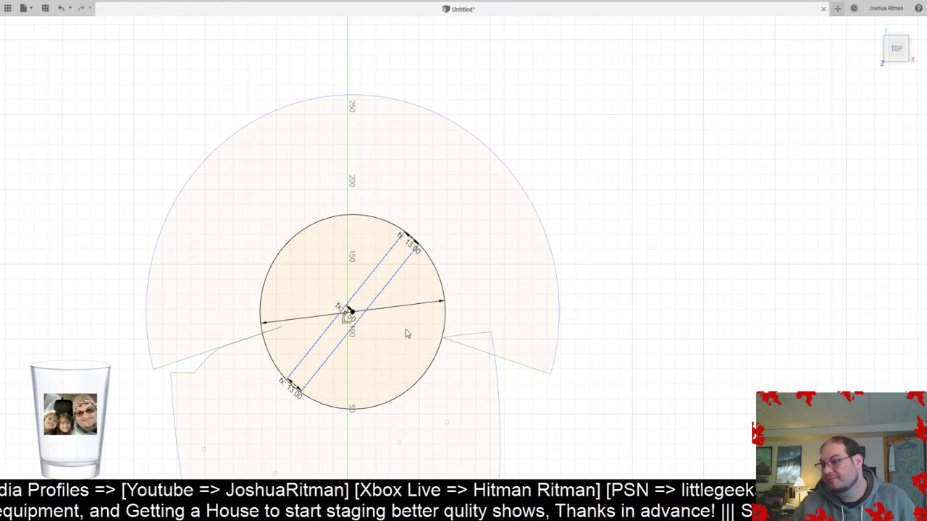
pyautogui.press('Escape')
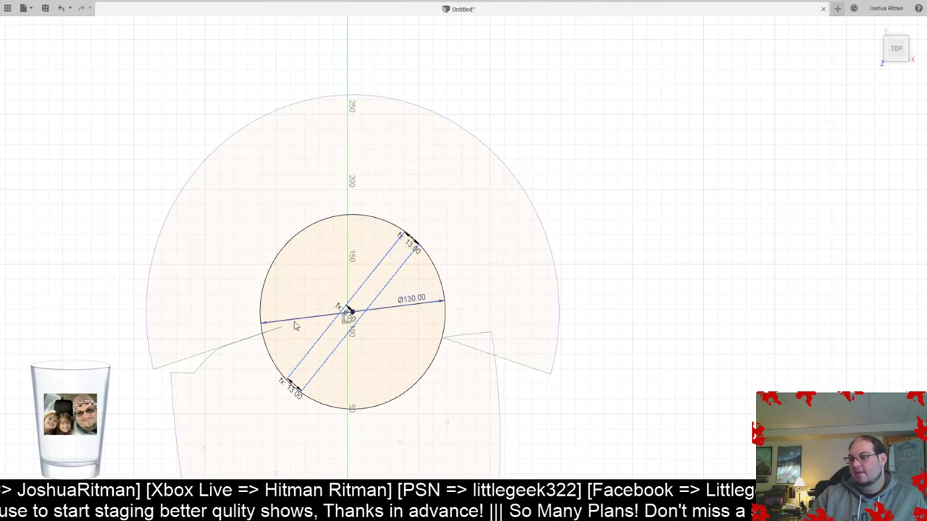
# - Reopen the shield outline sketch, set the top arc's radius to 50 and then 100, and finish the sketch
pyautogui.doubleClick(57, 136)
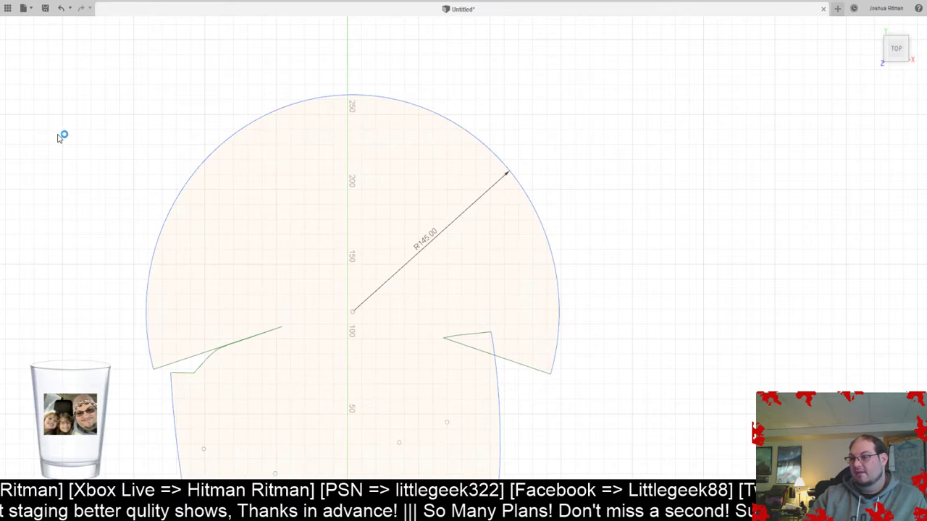
pyautogui.doubleClick(431, 244)
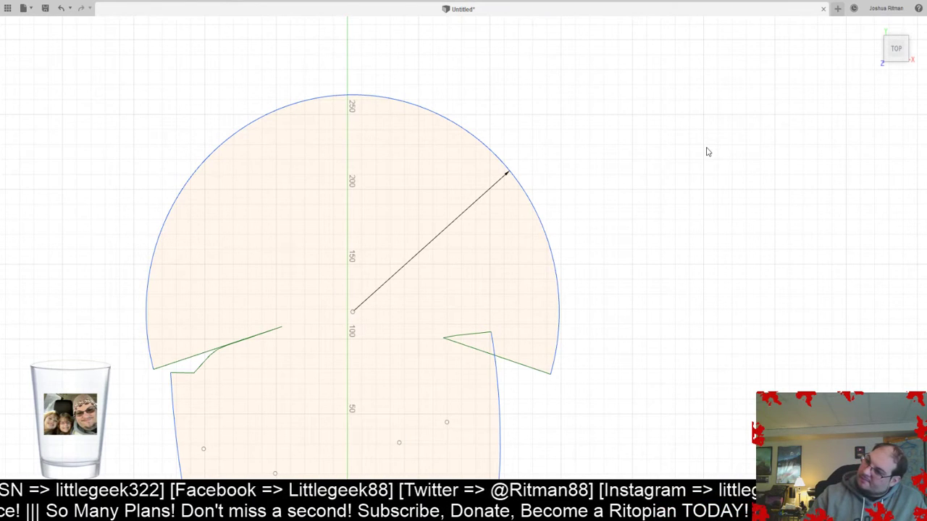
pyautogui.write('50')
pyautogui.press('Return')
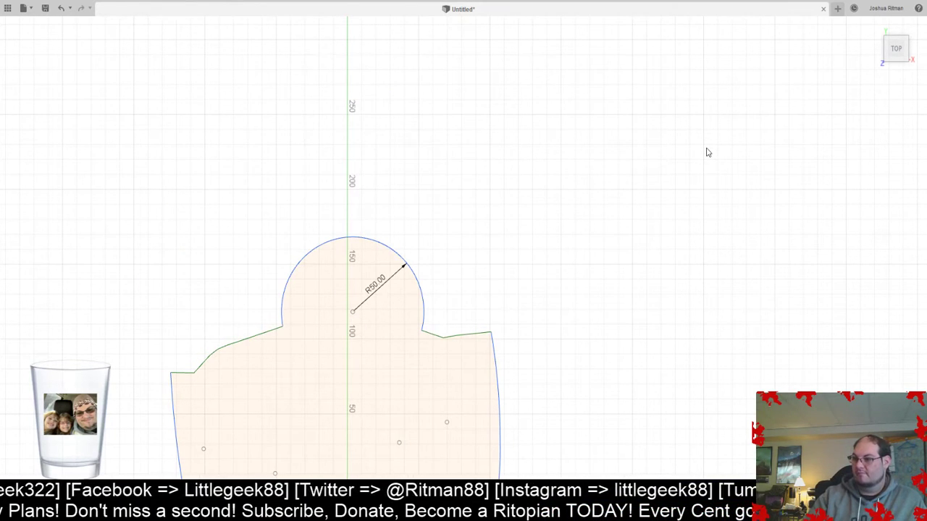
pyautogui.doubleClick(383, 286)
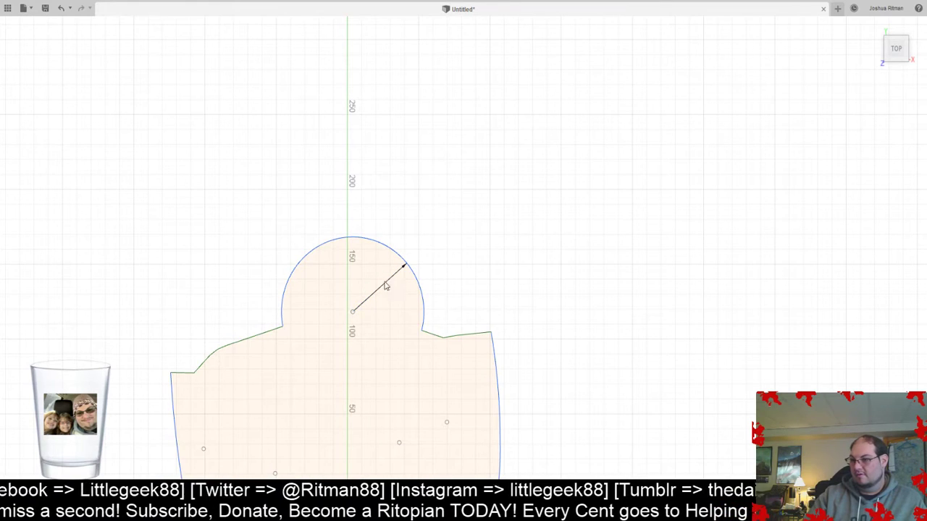
pyautogui.write('100')
pyautogui.press('Return')
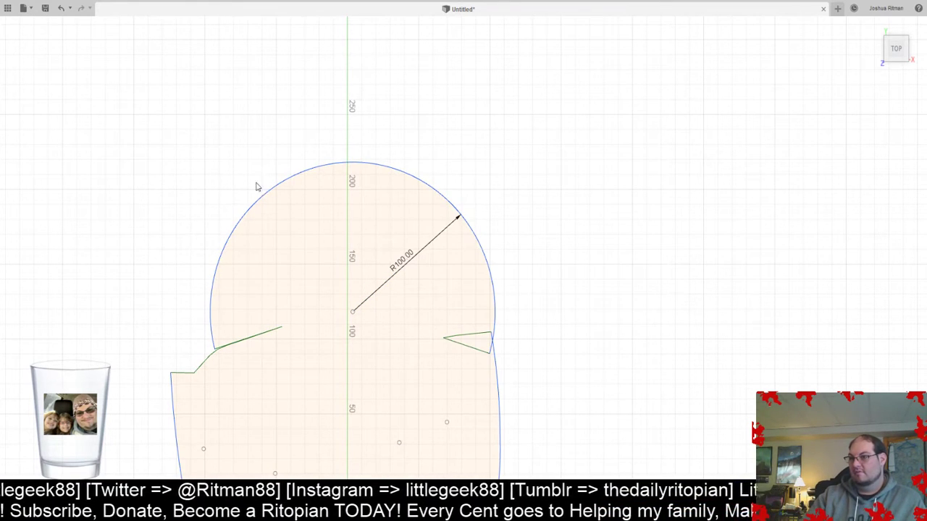
pyautogui.click(594, 44)
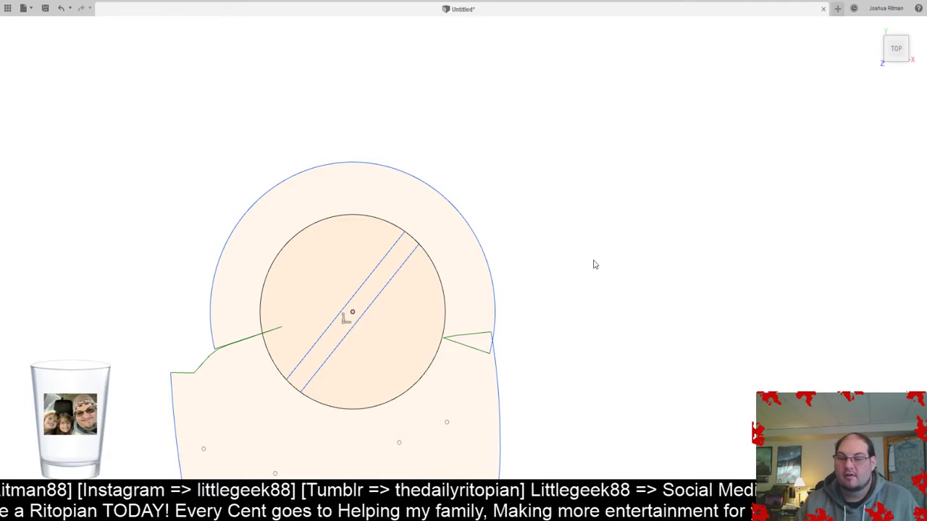
# - Reopen the shield outline sketch, set the top arc's radius to 75, and finish the sketch
pyautogui.moveTo(518, 287); pyautogui.dragTo(608, 143, button='middle')
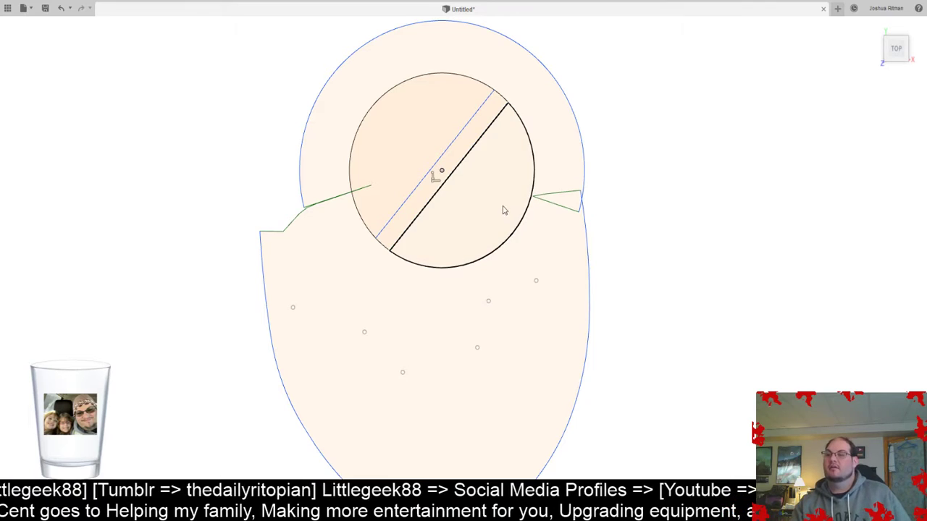
pyautogui.scroll(-2, 662, 174)
pyautogui.scroll(4, 666, 155)
pyautogui.moveTo(629, 170); pyautogui.dragTo(712, 249, button='middle')
pyautogui.doubleClick(53, 136)
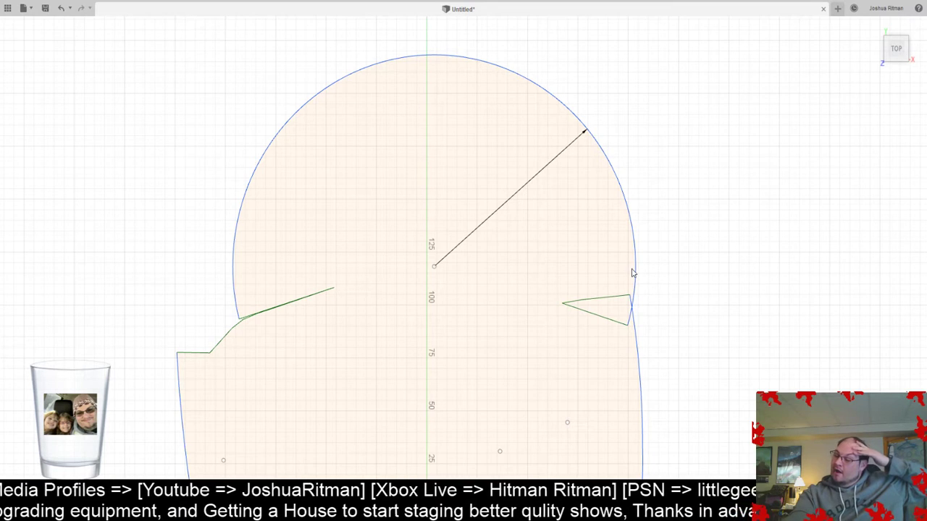
pyautogui.press('Return')
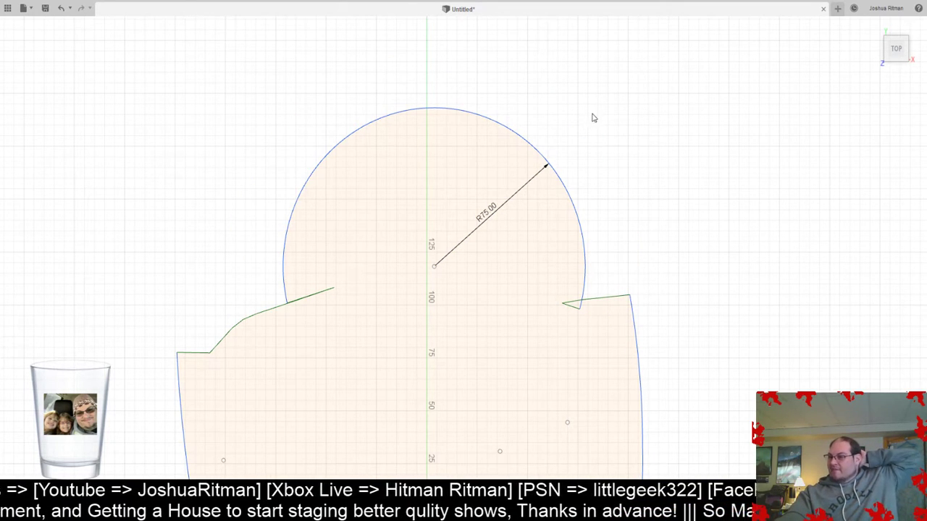
pyautogui.click(600, 36)
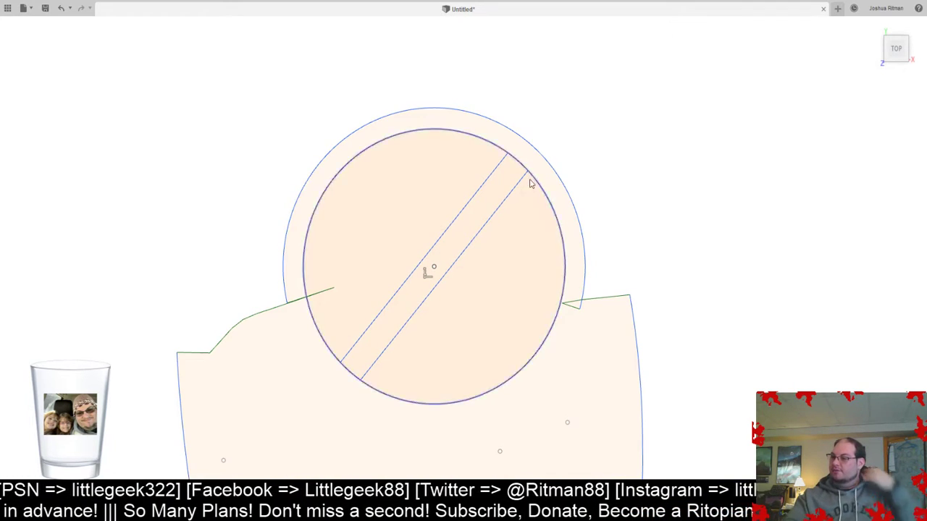
# - Reopen the shield outline sketch, set the top arc's radius to 130, and finish the sketch
pyautogui.doubleClick(58, 132)
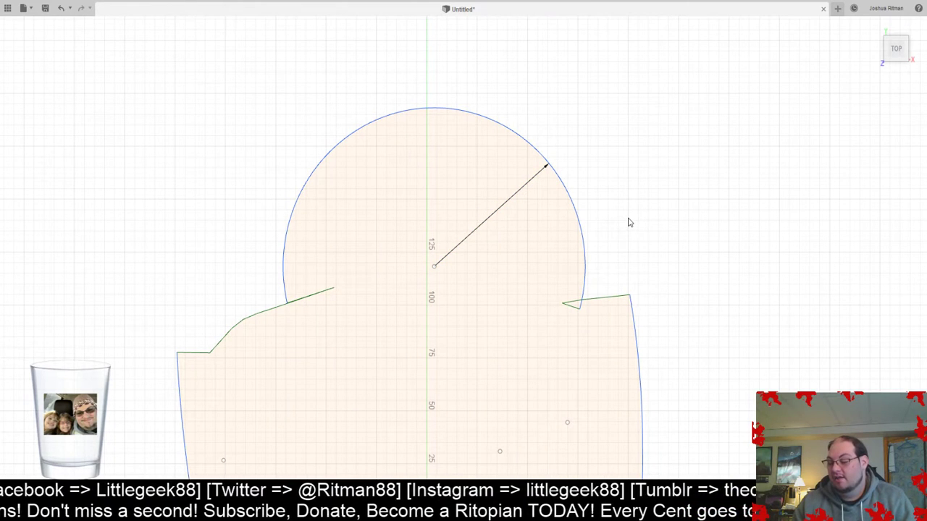
pyautogui.press('Return')
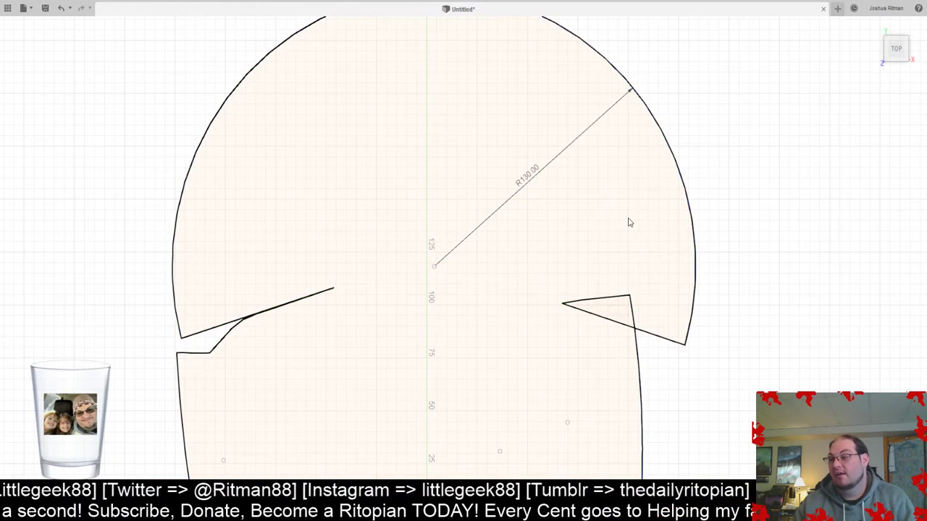
pyautogui.click(601, 35)
pyautogui.scroll(-3, 644, 325)
pyautogui.moveTo(699, 322); pyautogui.dragTo(573, 325, button='middle')
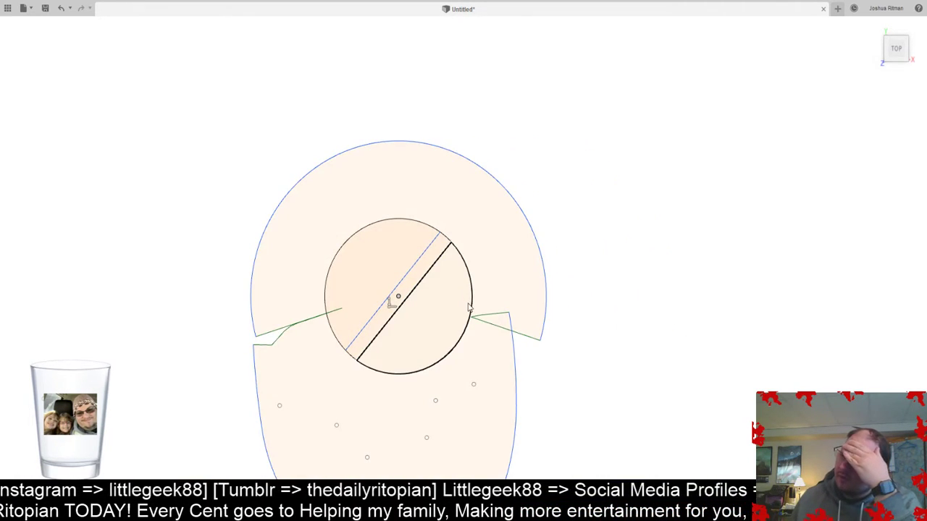
# - Try to move the outline's corner point at the shield's left notch
pyautogui.scroll(2, 420, 268)
pyautogui.moveTo(420, 268)
pyautogui.mouseDown(button='middle')
pyautogui.moveTo(550, 66)
pyautogui.moveTo(507, 114)
pyautogui.mouseUp(button='middle')
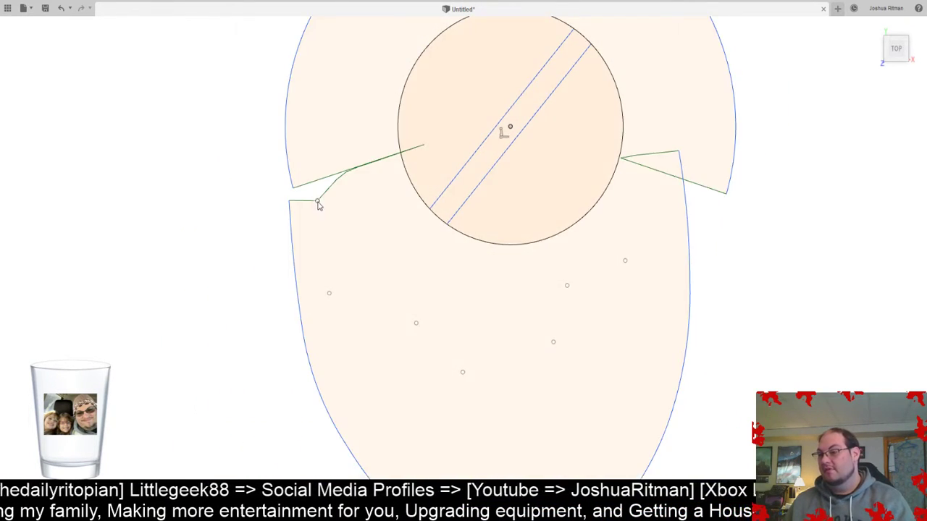
pyautogui.moveTo(317, 201)
pyautogui.mouseDown()
pyautogui.moveTo(318, 190)
pyautogui.moveTo(115, 178)
pyautogui.mouseUp()
pyautogui.press('m')
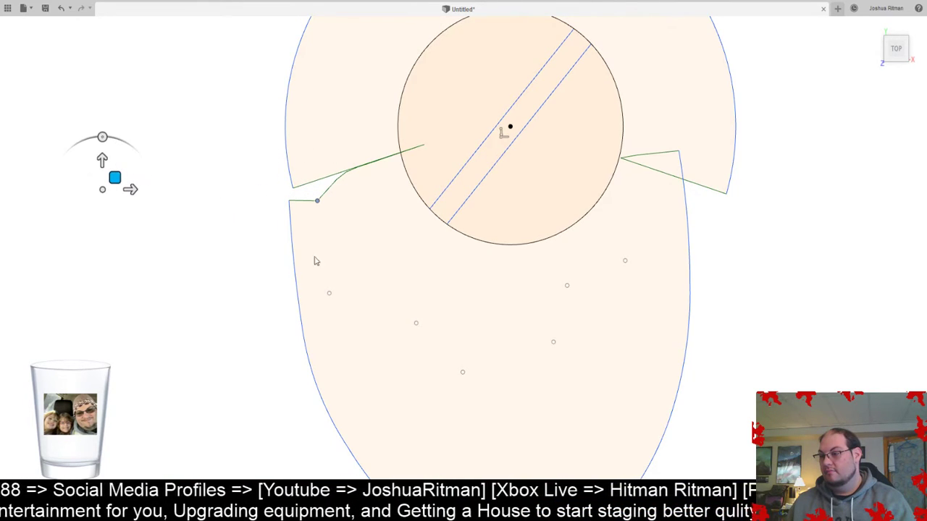
pyautogui.press('Escape')
pyautogui.scroll(-3, 388, 265)
pyautogui.moveTo(463, 271); pyautogui.dragTo(437, 279, button='middle')
pyautogui.click(333, 291)
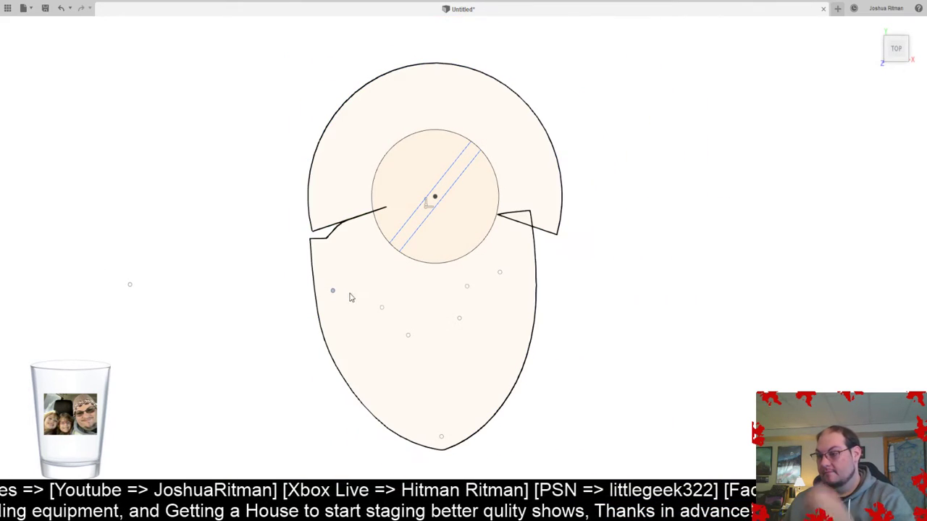
pyautogui.click(332, 291)
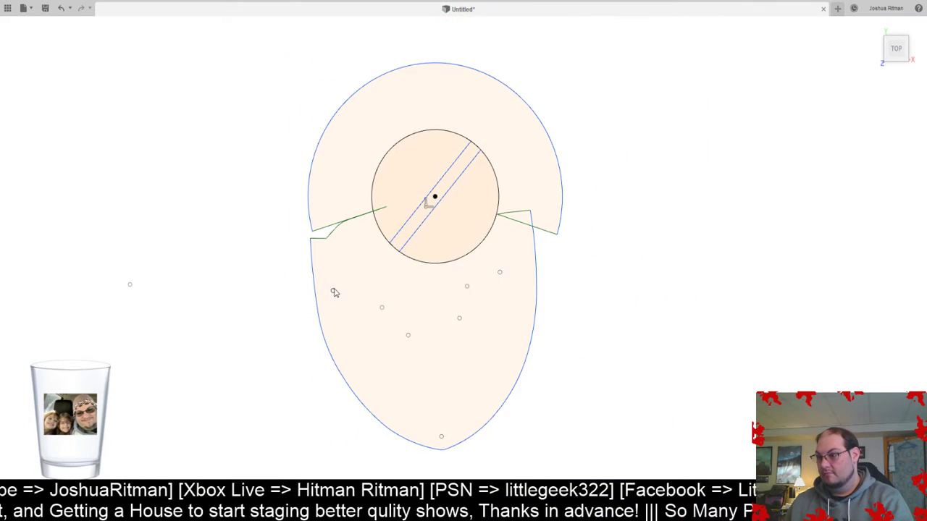
pyautogui.click(131, 285)
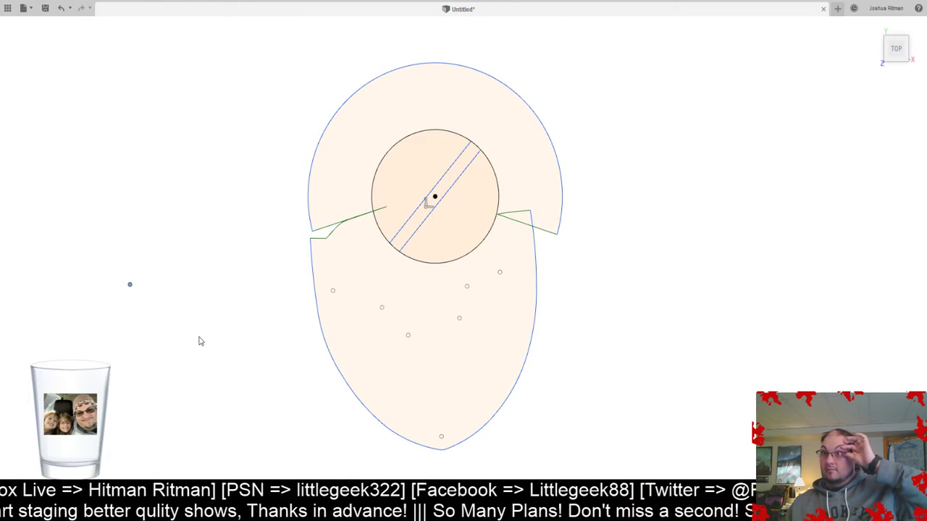
# - Reopen the shield outline sketch and try to move the points along the left notch
pyautogui.doubleClick(58, 135)
pyautogui.press('m')
pyautogui.click(310, 238)
pyautogui.click(326, 238)
pyautogui.moveTo(337, 225); pyautogui.dragTo(194, 215)
pyautogui.press('Escape')
pyautogui.press('t')
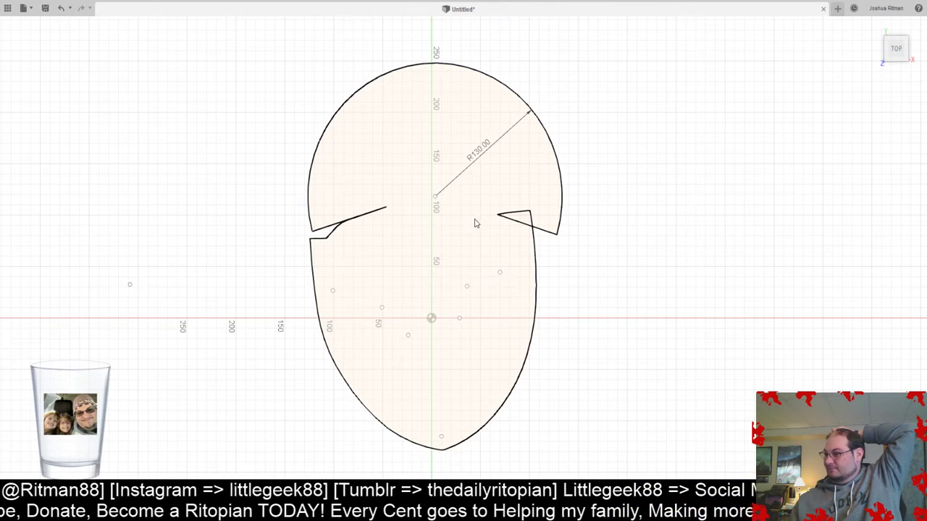
pyautogui.press('Escape')
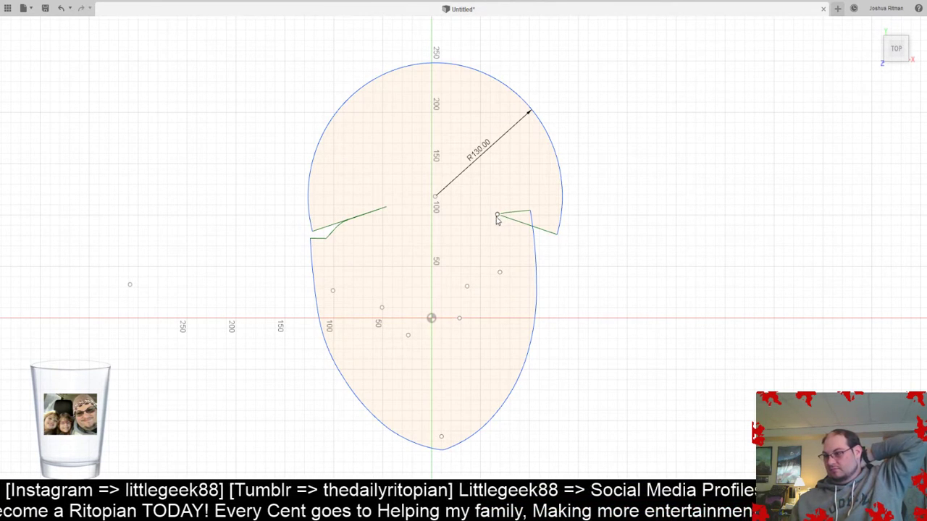
# - Try to move the inner point of the outline's right notch 120 horizontally outward
pyautogui.press('t')
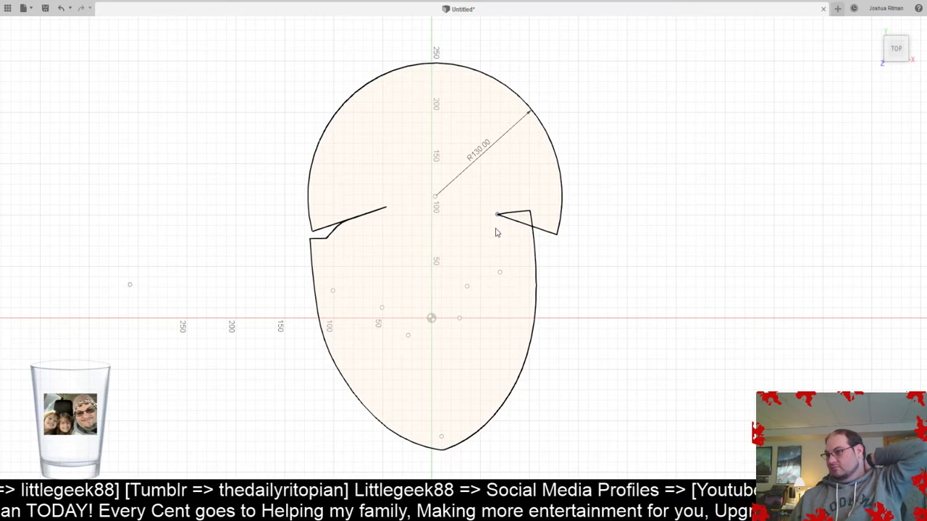
pyautogui.click(490, 245)
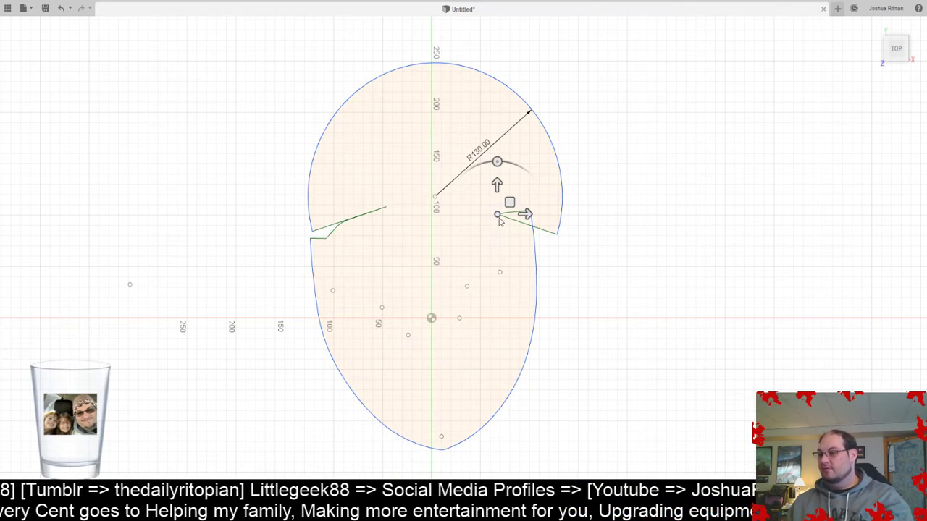
pyautogui.moveTo(524, 214); pyautogui.dragTo(640, 217)
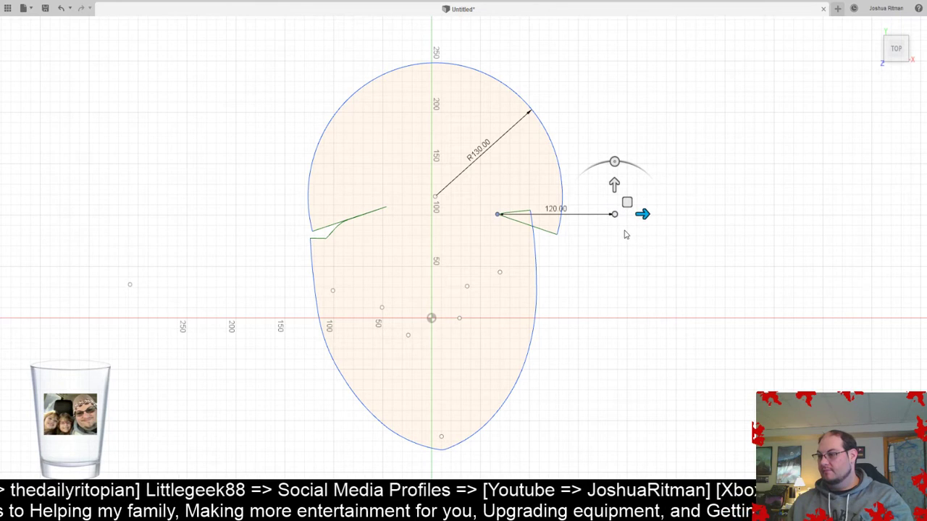
pyautogui.press('Escape')
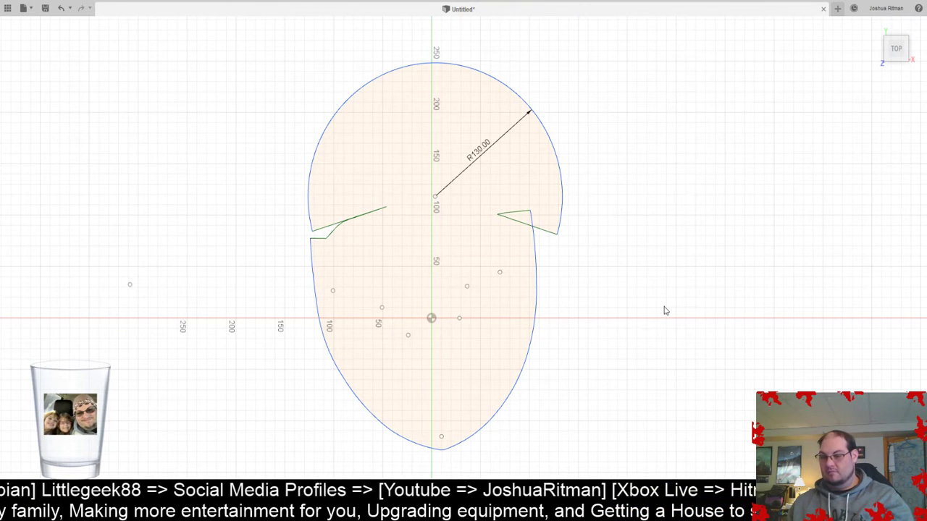
# - Dimension the outer segment of the right notch's upper edge horizontally and set it to 50
pyautogui.scroll(5, 531, 253)
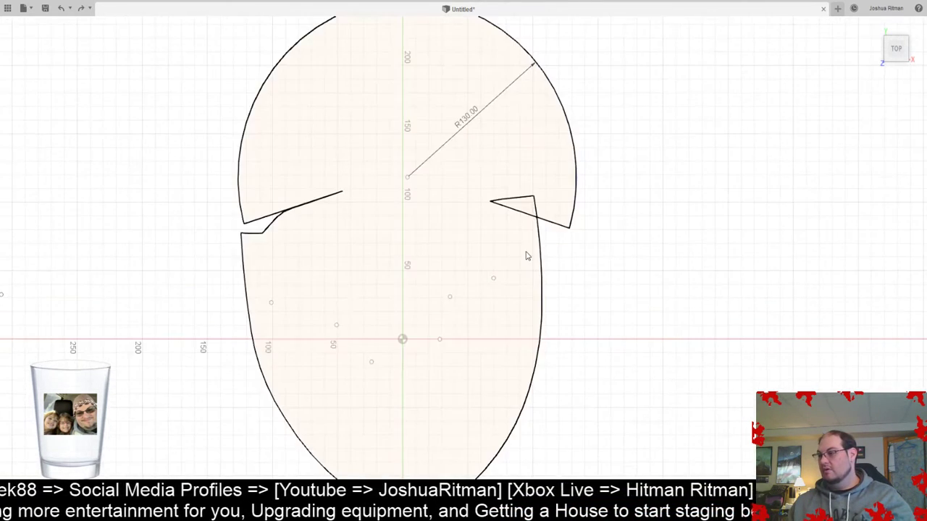
pyautogui.moveTo(485, 282); pyautogui.dragTo(482, 300, button='middle')
pyautogui.click(466, 250)
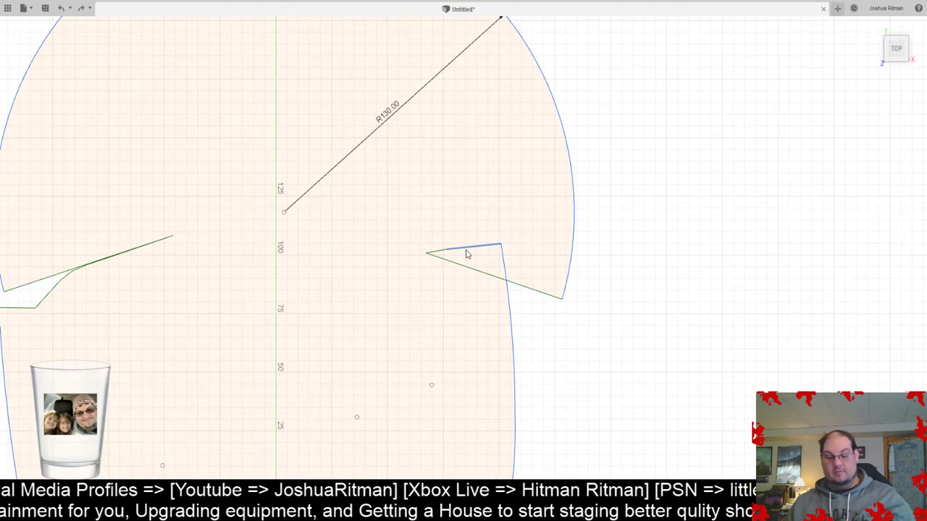
pyautogui.press('d')
pyautogui.click(472, 250)
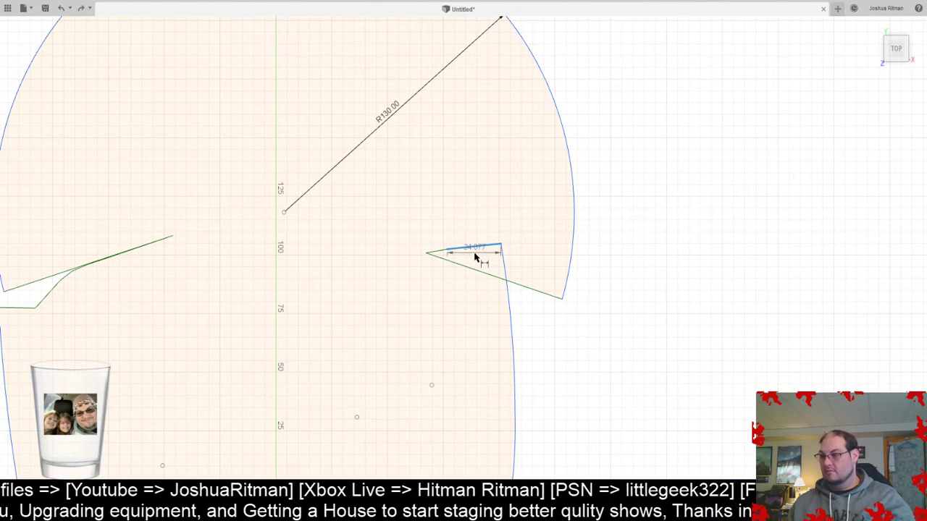
pyautogui.write('50')
pyautogui.press('Return')
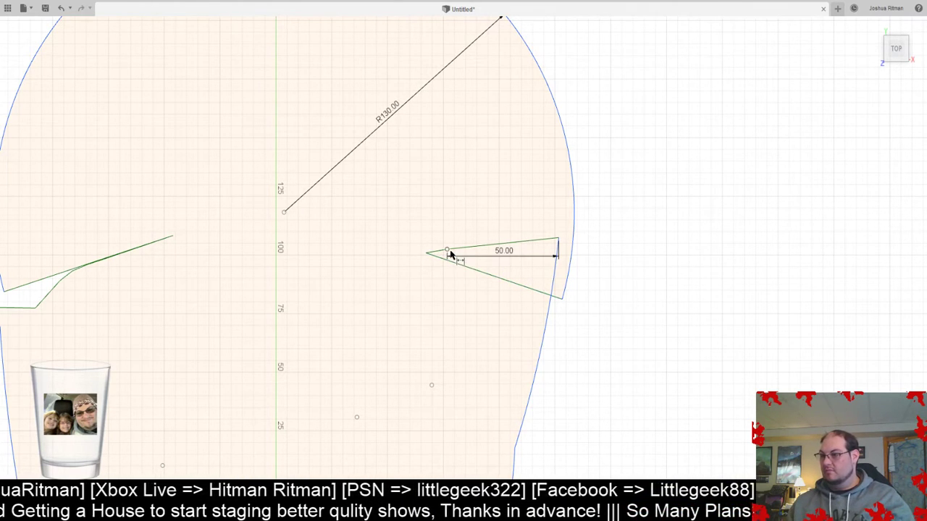
# - Dimension the lower edge of the right notch horizontally and set it to 120
pyautogui.click(518, 289)
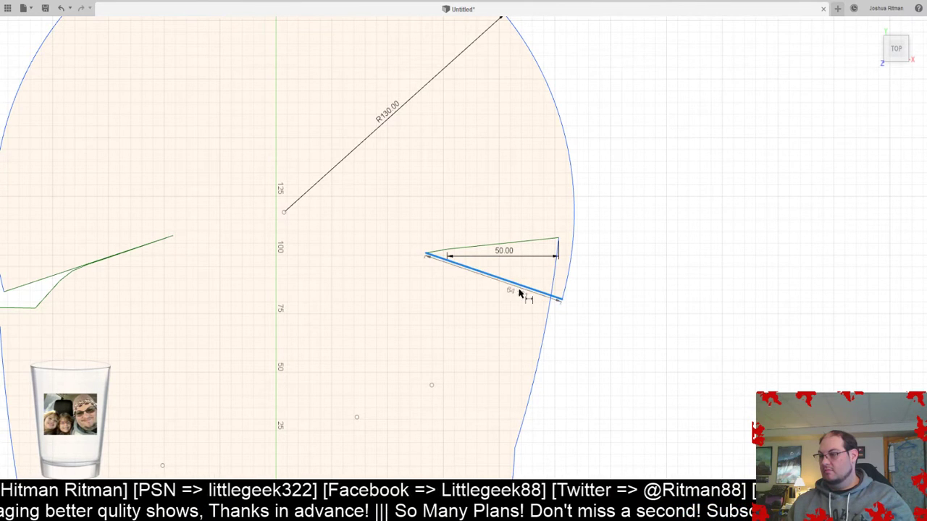
pyautogui.click(511, 309)
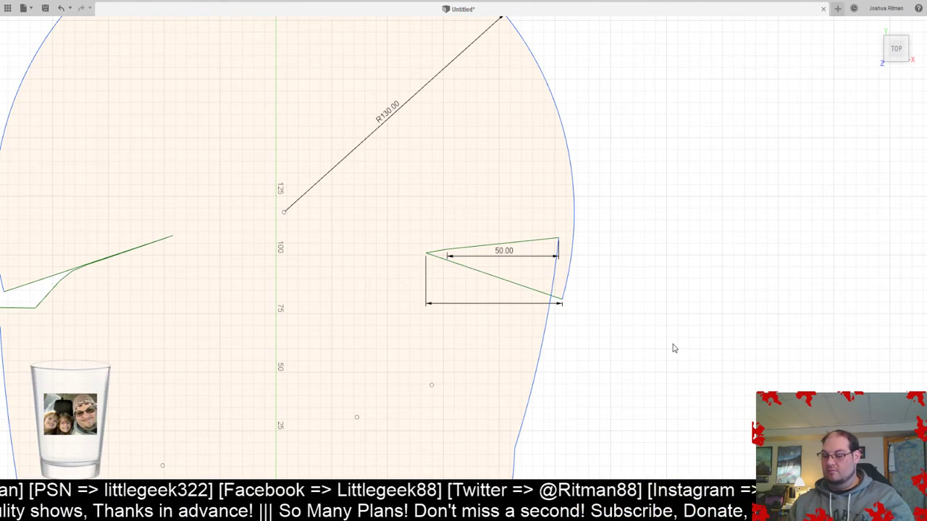
pyautogui.write('120')
pyautogui.press('Return')
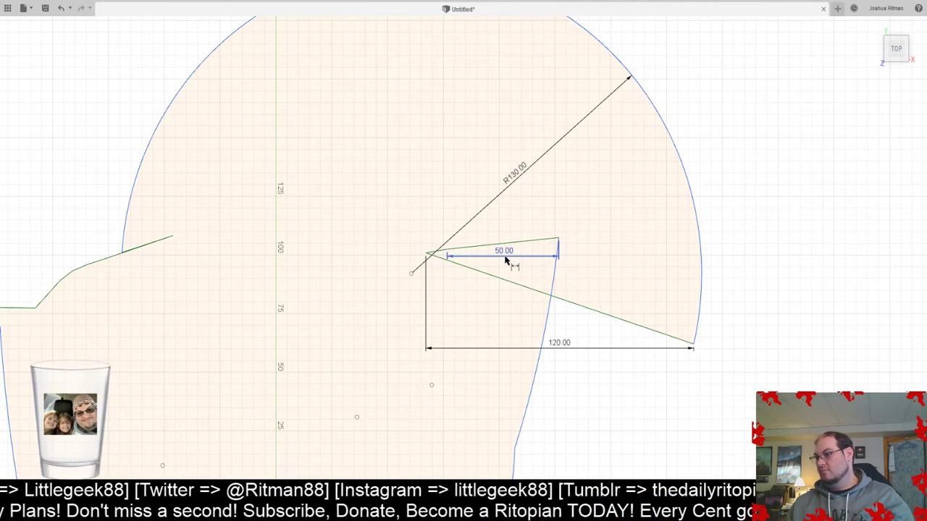
# - Undo the right notch dimensions and the earlier arc resizing, back to the outline's small top arc
pyautogui.scroll(-3, 546, 313)
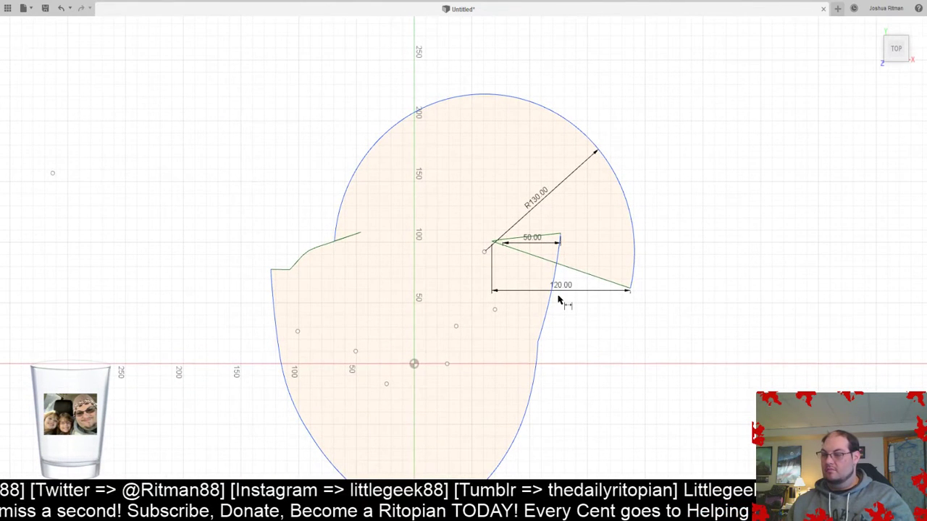
pyautogui.hotkey('ctrl', 'z')
pyautogui.hotkey('ctrl', 'z')
pyautogui.hotkey('ctrl', 'z')
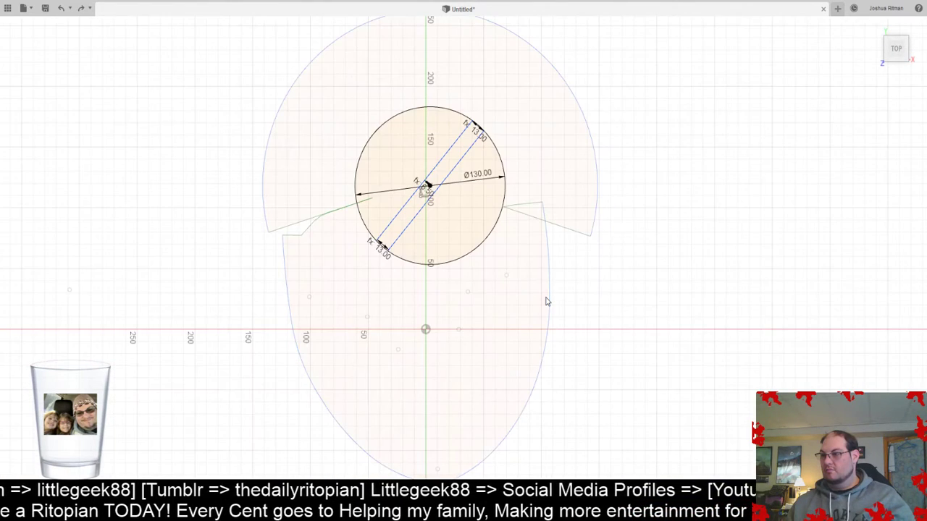
pyautogui.hotkey('ctrl', 'z')
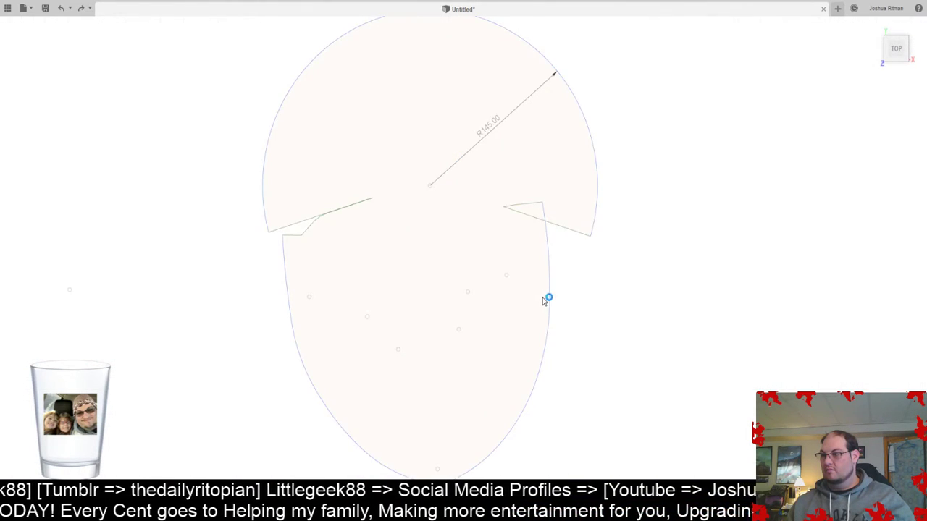
pyautogui.hotkey('ctrl', 'z')
pyautogui.hotkey('ctrl', 'z')
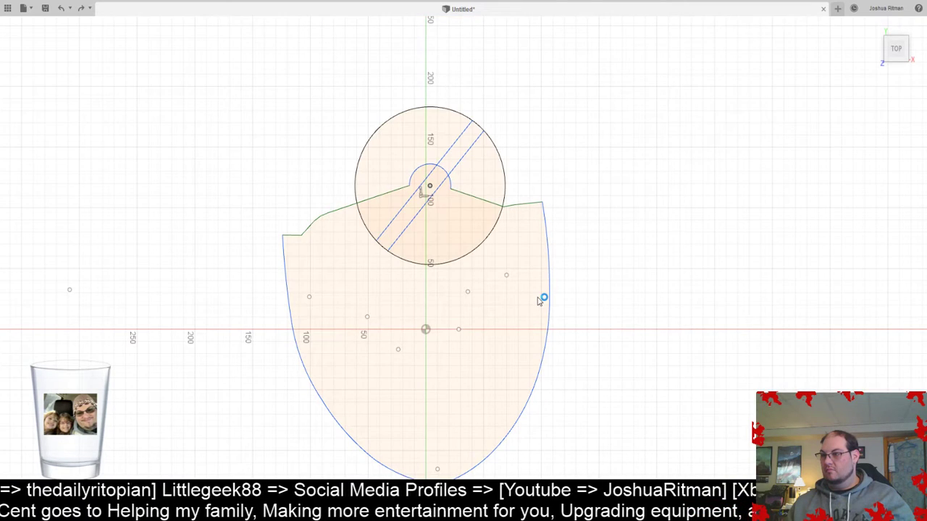
pyautogui.scroll(3, 547, 258)
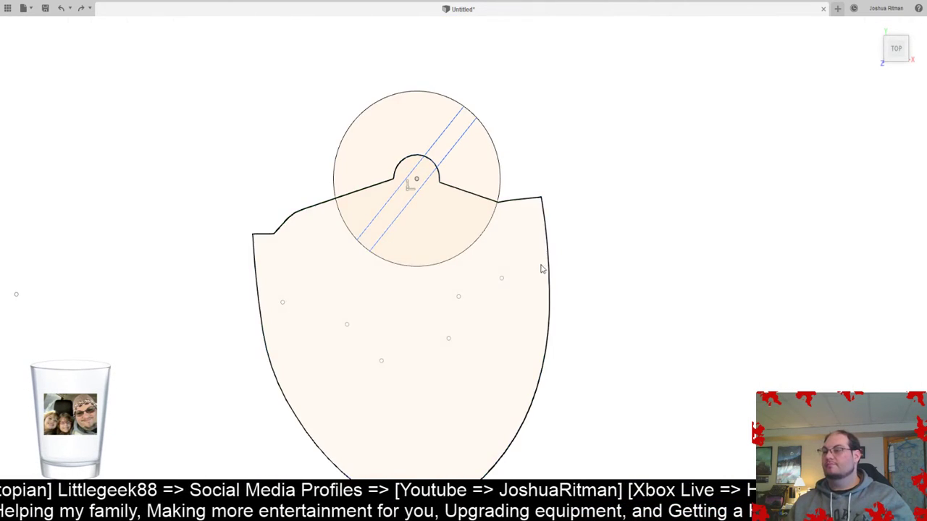
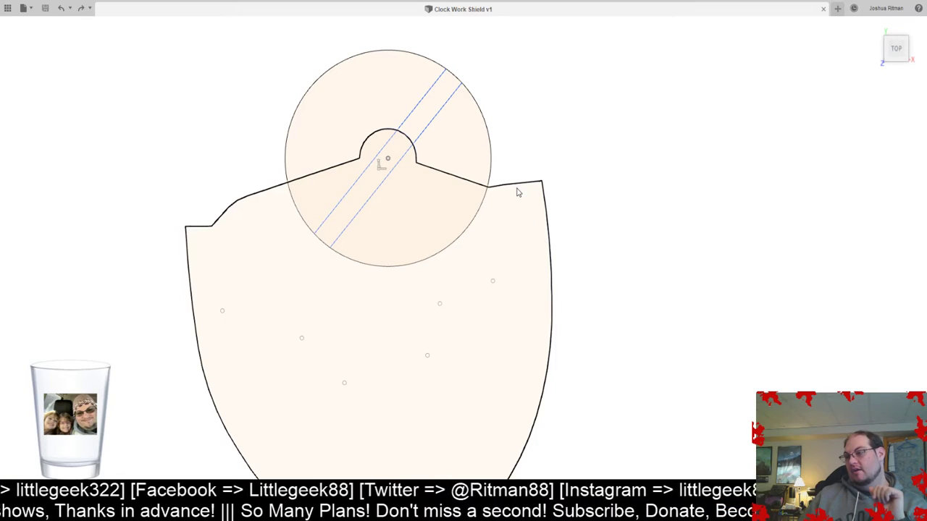
# - Open the shield outline sketch and dimension the outermost segment of the right shoulder horizontally at 50
pyautogui.click(53, 132)
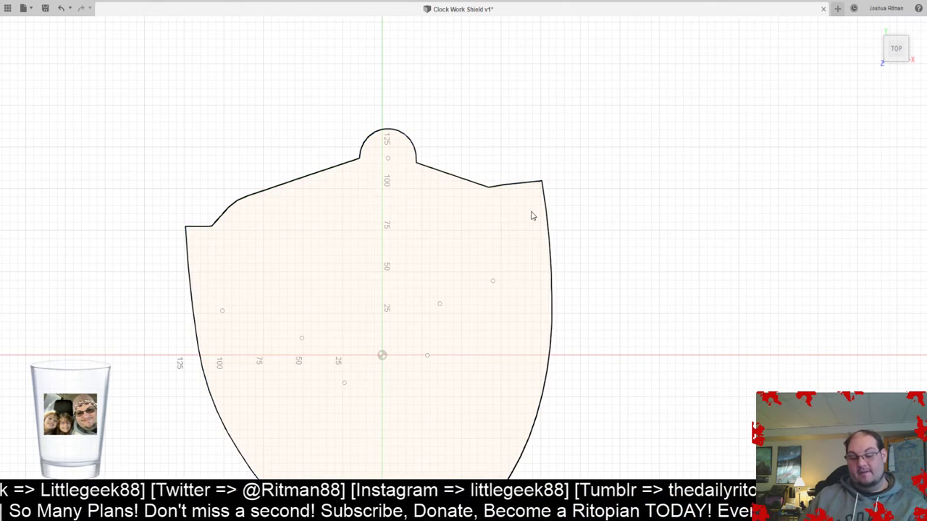
pyautogui.click(517, 185)
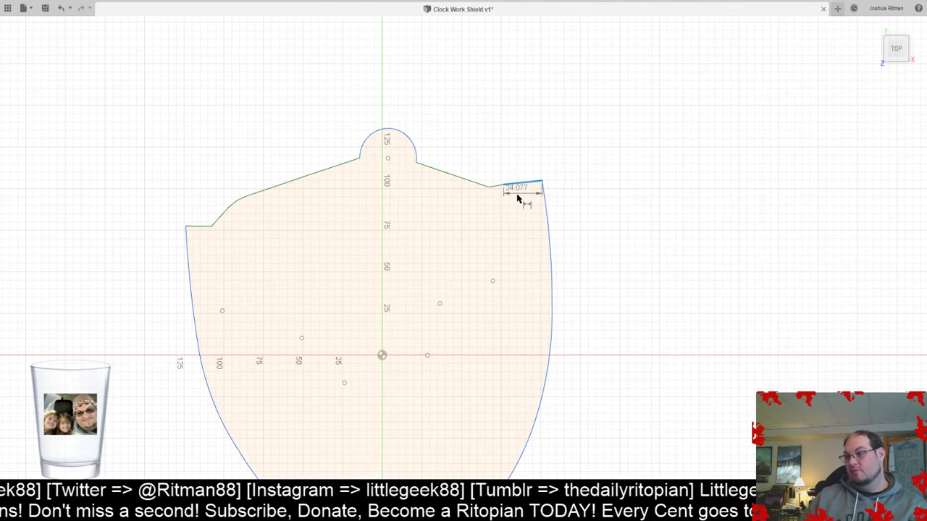
pyautogui.click(525, 199)
pyautogui.write('50')
pyautogui.press('Return')
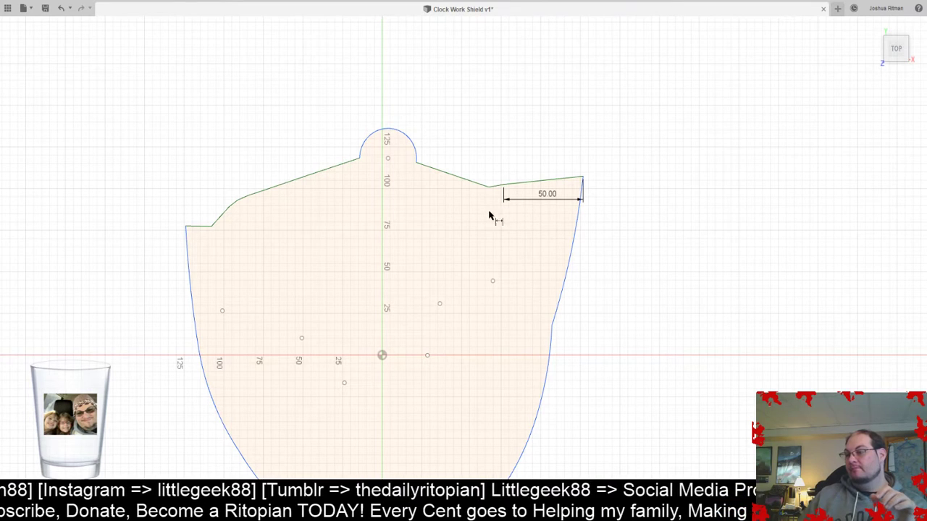
# - Dimension the sloped edge right of the top arc, try a length of 100, and undo that value
pyautogui.scroll(5, 493, 198)
pyautogui.click(507, 147)
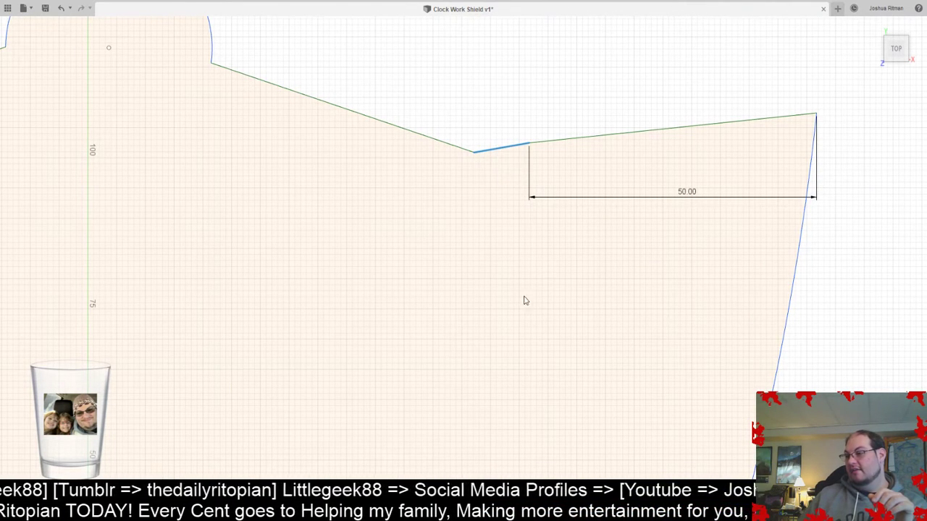
pyautogui.press('d')
pyautogui.scroll(-3, 505, 270)
pyautogui.moveTo(516, 294); pyautogui.dragTo(561, 314, button='middle')
pyautogui.click(451, 199)
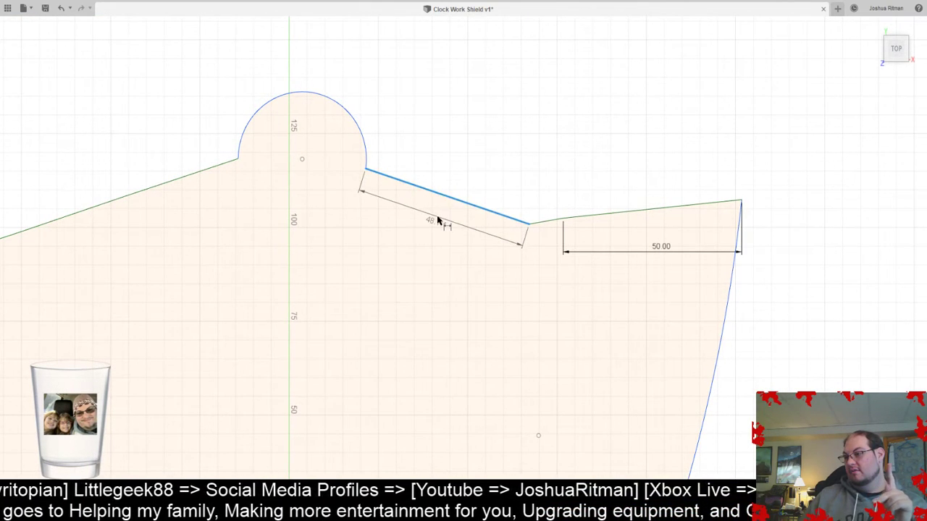
pyautogui.click(437, 221)
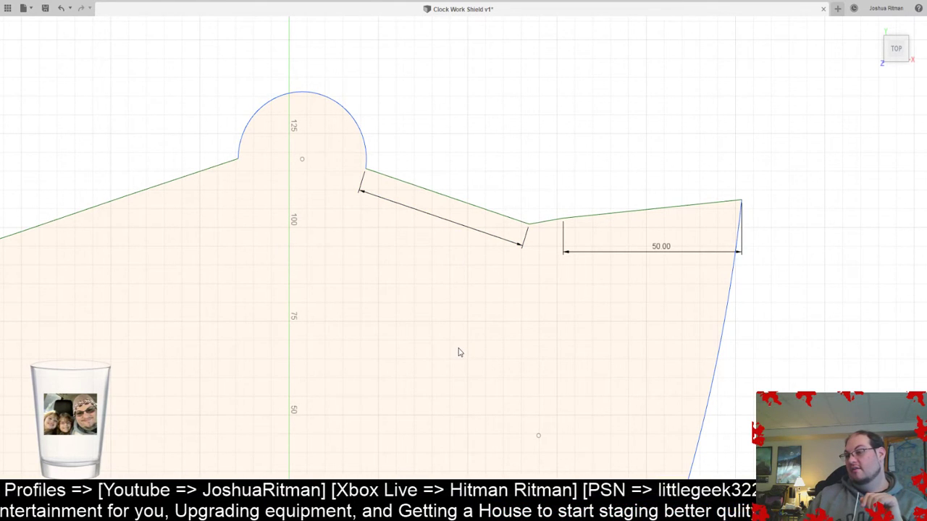
pyautogui.press('Return')
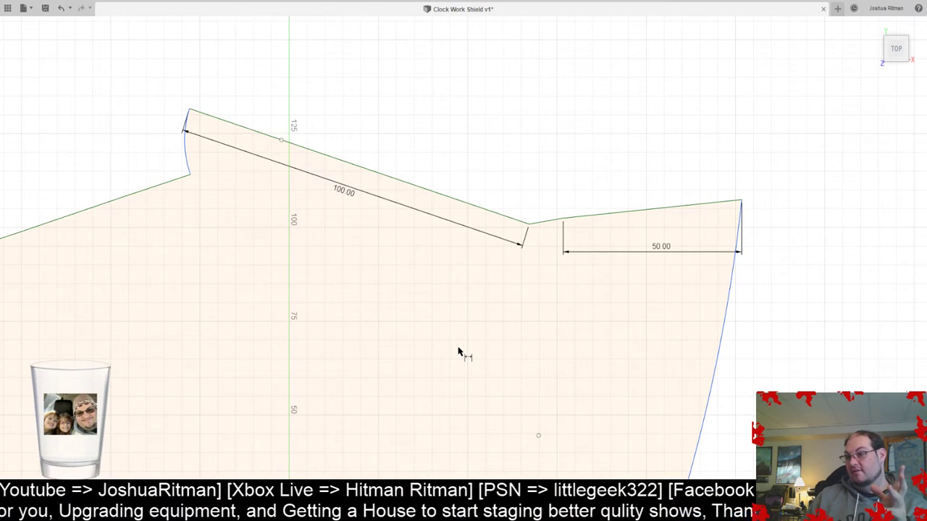
pyautogui.press('Escape')
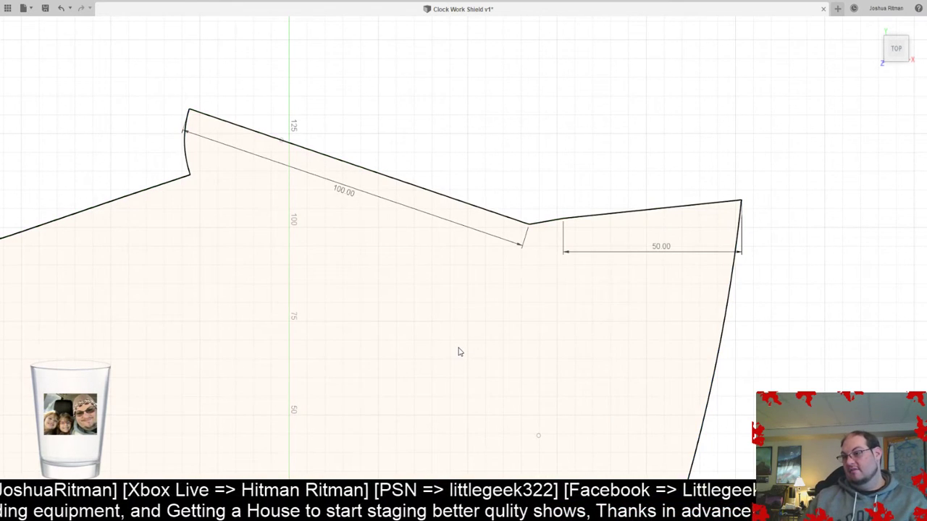
pyautogui.hotkey('ctrl', 'z')
# - Dimension the sloped segment directly left of the top arc horizontally, keeping its proposed value
pyautogui.scroll(-2, 217, 293)
pyautogui.moveTo(205, 311); pyautogui.dragTo(324, 280, button='middle')
pyautogui.press('d')
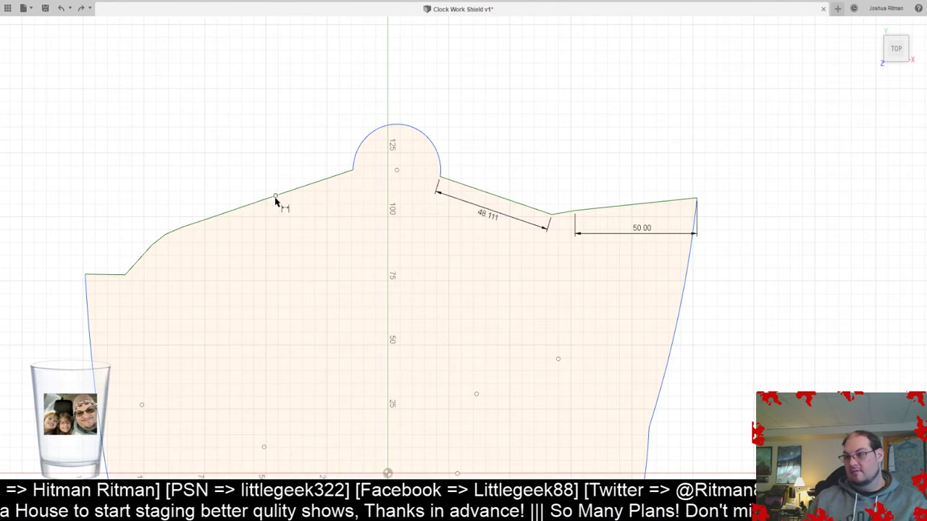
pyautogui.click(290, 191)
pyautogui.click(297, 205)
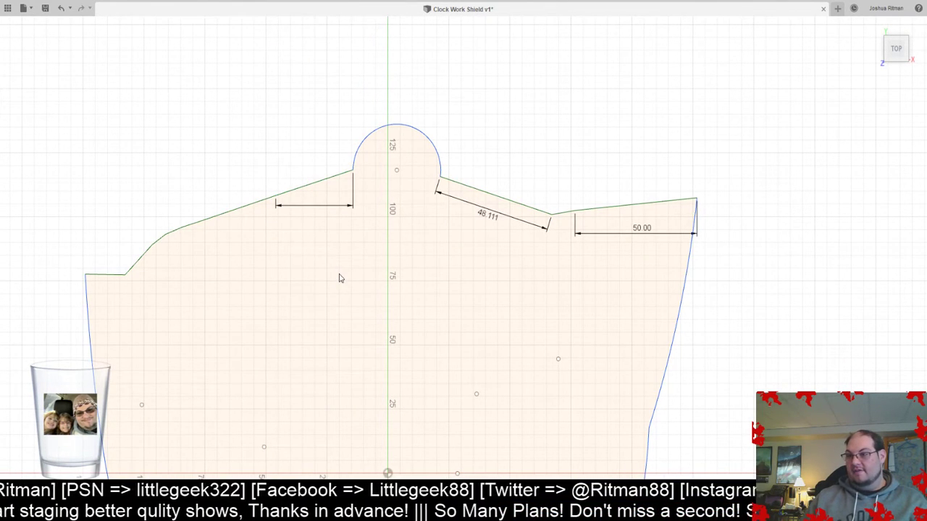
pyautogui.press('Return')
pyautogui.press('Escape')
# - Delete the two sloped segments left of the top arc along with their horizontal dimension
pyautogui.click(304, 188)
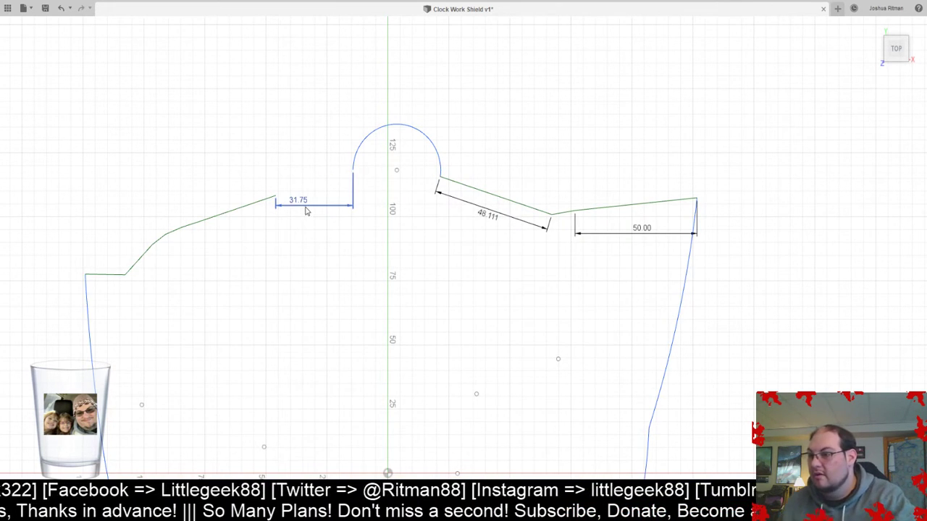
pyautogui.press('Delete')
pyautogui.click(264, 200)
pyautogui.press('Delete')
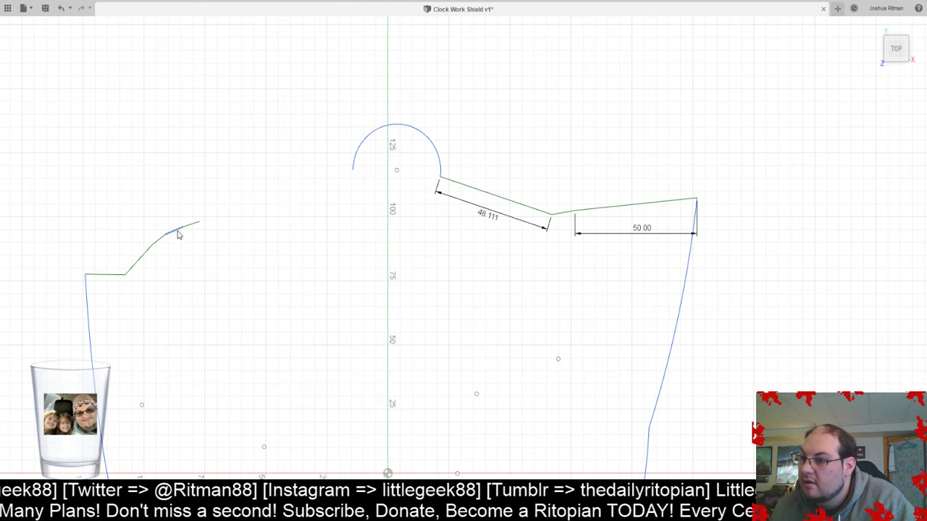
# - Delete the four remaining short segments of the left shoulder curve, keeping the flat edge at its outer end
pyautogui.scroll(5, 133, 273)
pyautogui.click(137, 270)
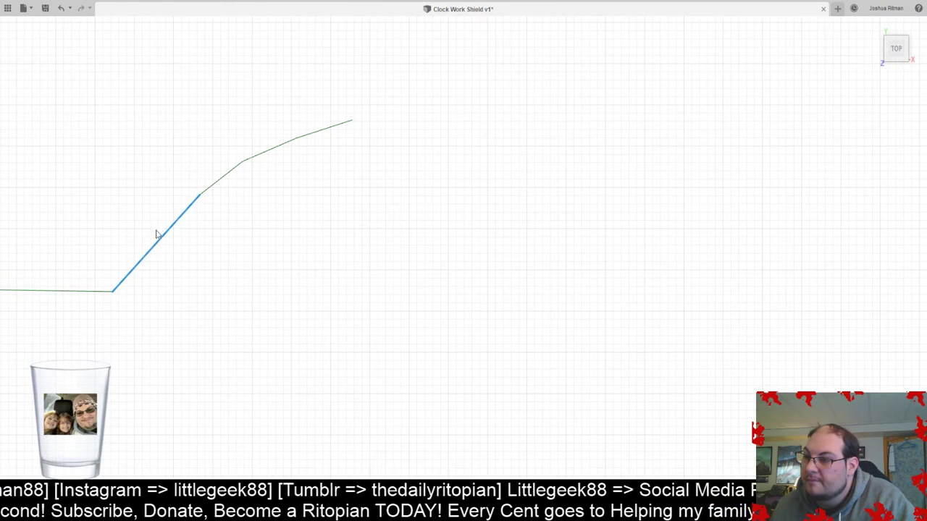
pyautogui.press('Delete')
pyautogui.click(232, 175)
pyautogui.press('Delete')
pyautogui.click(260, 158)
pyautogui.press('Delete')
pyautogui.click(315, 144)
pyautogui.press('Delete')
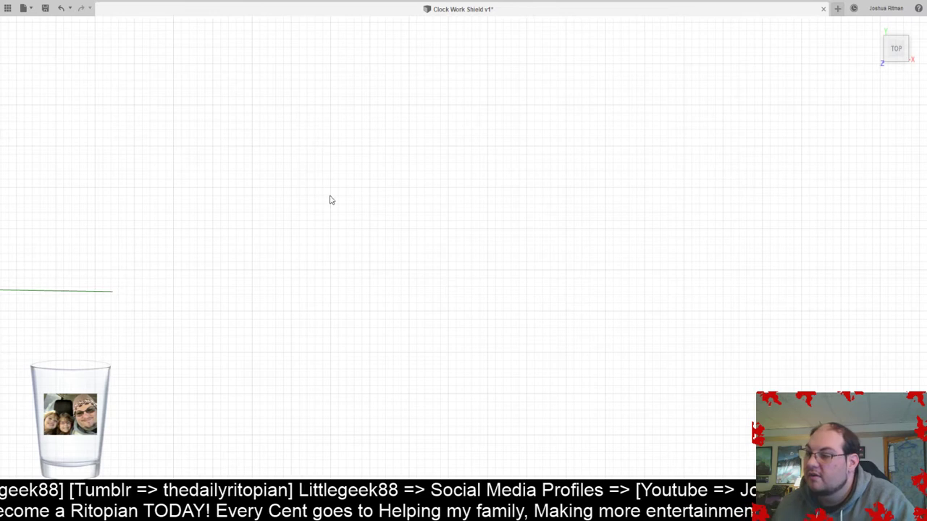
# - Undo the left shoulder deletions and the horizontal dimension on the segment beside the top arc
pyautogui.scroll(-3, 336, 283)
pyautogui.hotkey('ctrl', 'z')
pyautogui.hotkey('ctrl', 'z')
pyautogui.hotkey('ctrl', 'z')
pyautogui.hotkey('ctrl', 'z')
pyautogui.hotkey('ctrl', 'z')
pyautogui.hotkey('ctrl', 'z')
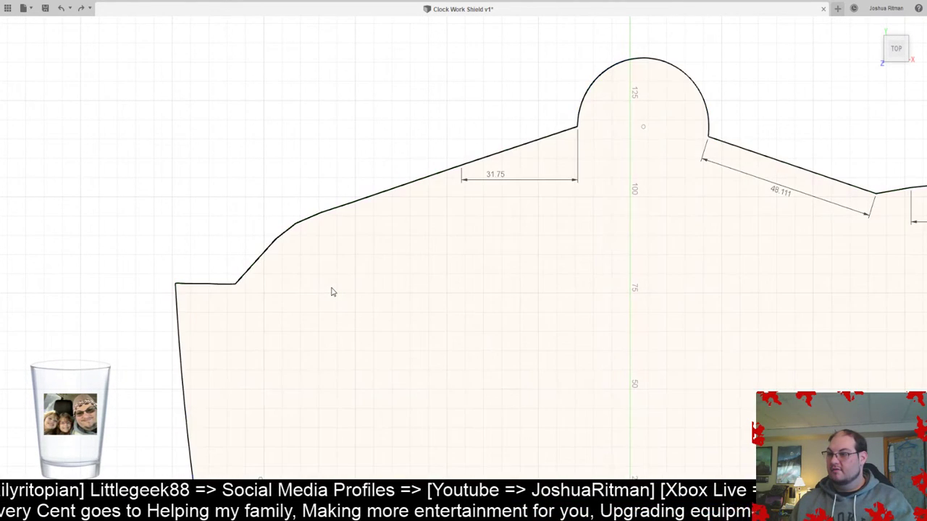
pyautogui.hotkey('ctrl', 'z')
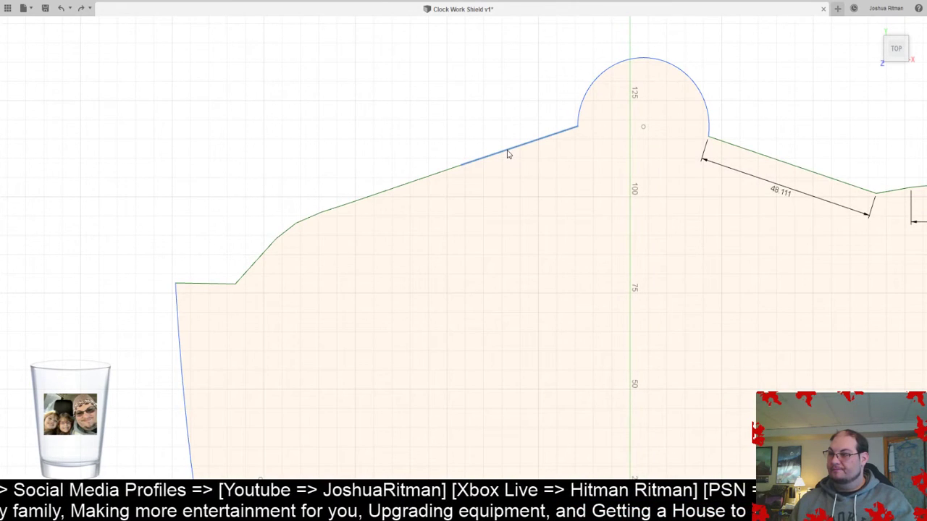
# - Delete the two sloped line segments between the left shoulder curve and the top arc
pyautogui.click(443, 174)
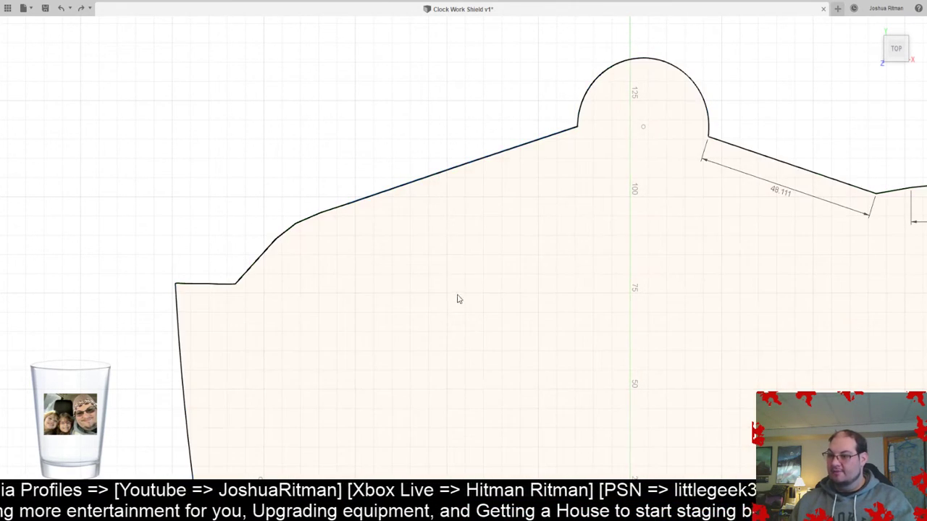
pyautogui.press('Delete')
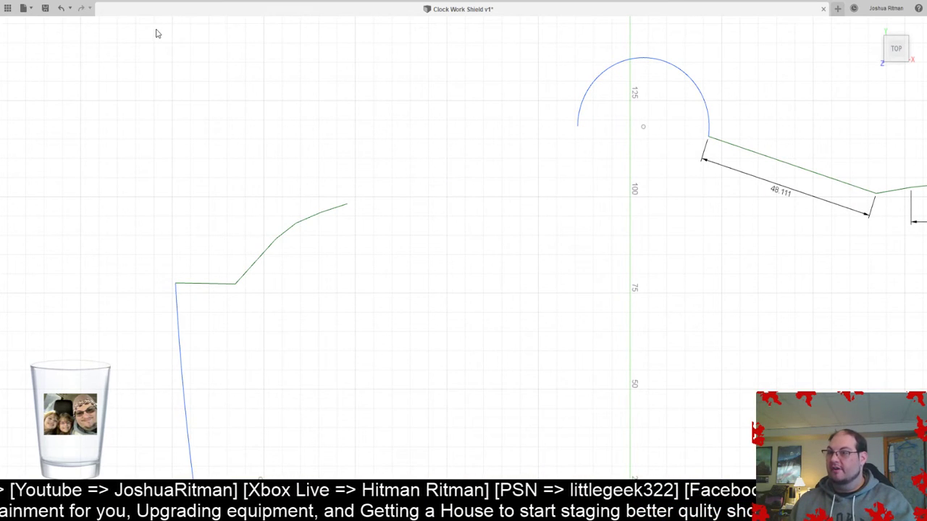
# - Draw a straight line from the left end of the top arc to the upper end of the left shoulder curve
pyautogui.press('l')
pyautogui.click(577, 127)
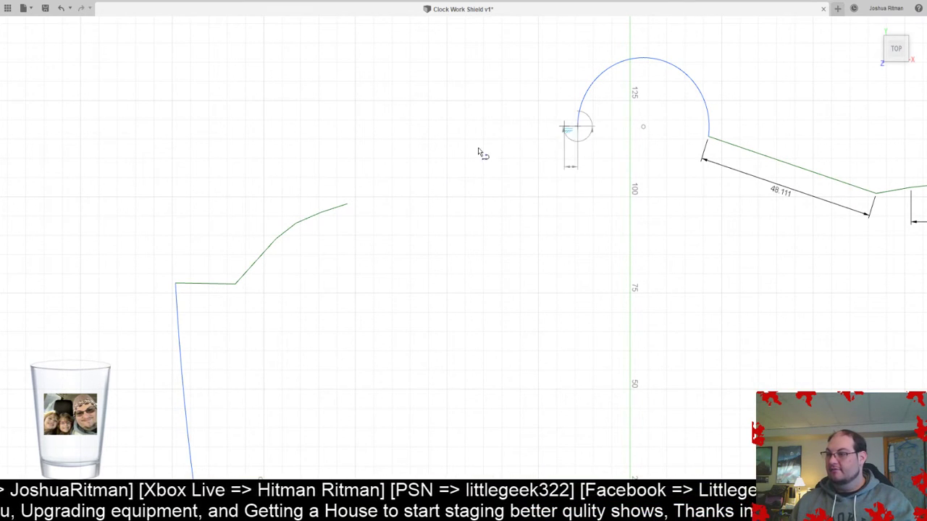
pyautogui.click(354, 209)
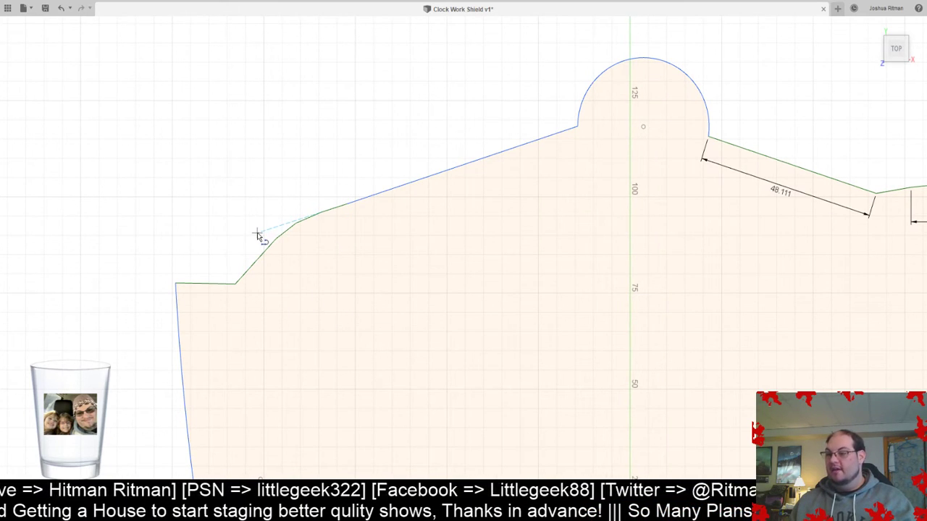
pyautogui.press('Escape')
# - Delete the four short segments of the left shoulder curve, keeping the flat edge and the long sloped line
pyautogui.click(247, 270)
pyautogui.keyDown('ctrl'); pyautogui.click(287, 230); pyautogui.keyUp('ctrl')
pyautogui.keyDown('ctrl'); pyautogui.click(305, 220); pyautogui.keyUp('ctrl')
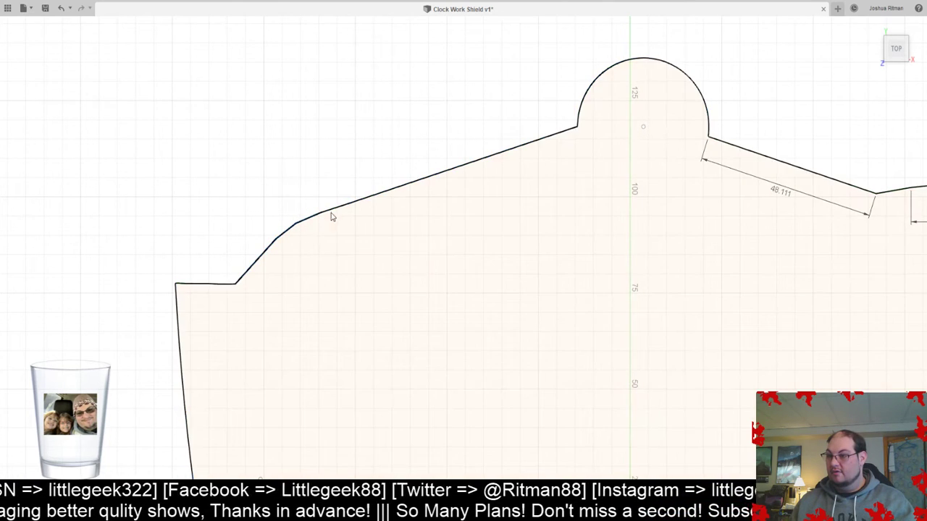
pyautogui.keyDown('ctrl'); pyautogui.click(344, 209); pyautogui.keyUp('ctrl')
pyautogui.press('Delete')
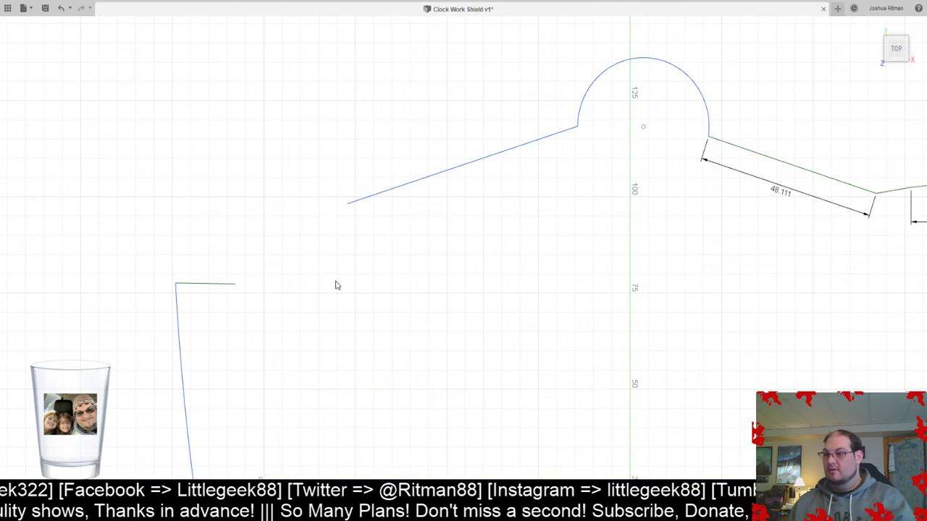
# - Draw a three-point arc from the left flat edge to the sloped line's lower end, bulging outward and tangent to the line
pyautogui.click(153, 33)
pyautogui.click(235, 283)
pyautogui.click(347, 205)
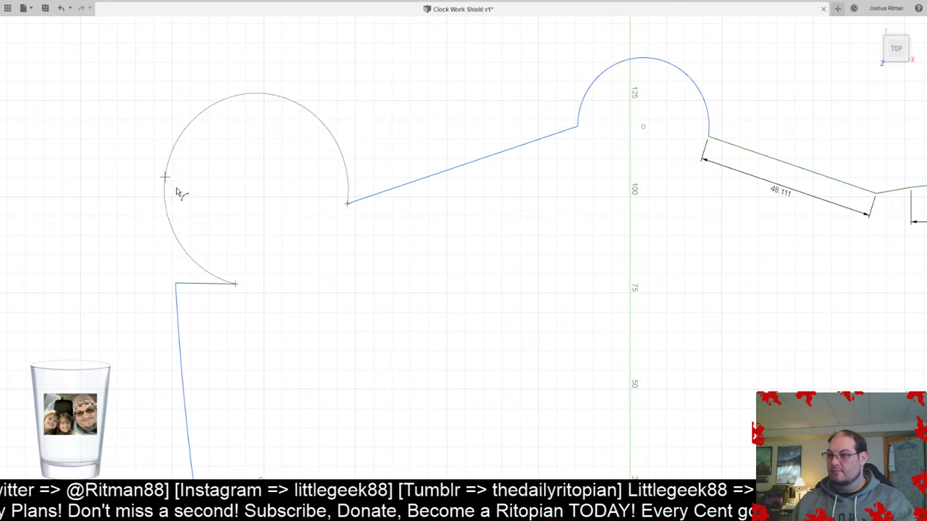
pyautogui.click(273, 250)
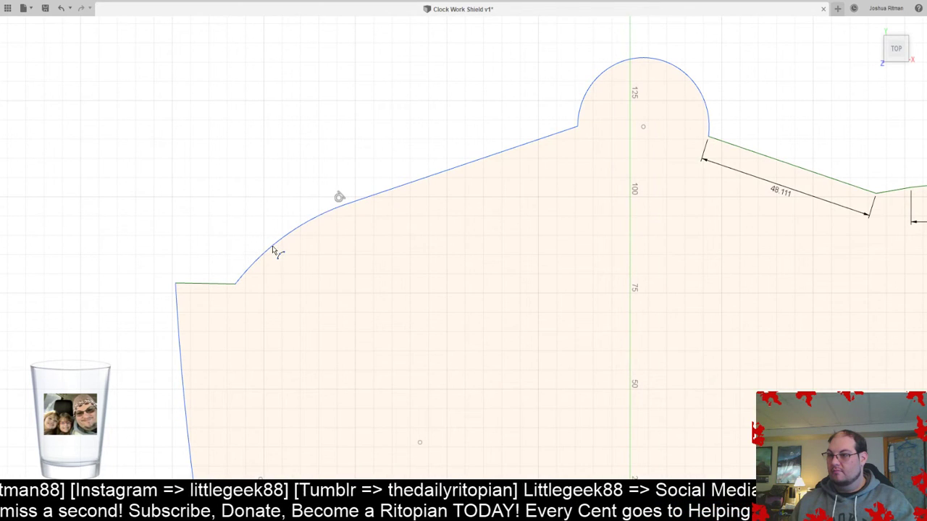
# - Delete the two segments between the 48.111 mm edge and the top of the right side curve
pyautogui.scroll(-3, 457, 334)
pyautogui.moveTo(546, 320)
pyautogui.mouseDown(button='middle')
pyautogui.moveTo(319, 297)
pyautogui.moveTo(417, 292)
pyautogui.mouseUp(button='middle')
pyautogui.scroll(-5, 436, 323)
pyautogui.moveTo(445, 352)
pyautogui.mouseDown(button='middle')
pyautogui.moveTo(443, 253)
pyautogui.moveTo(453, 244)
pyautogui.mouseUp(button='middle')
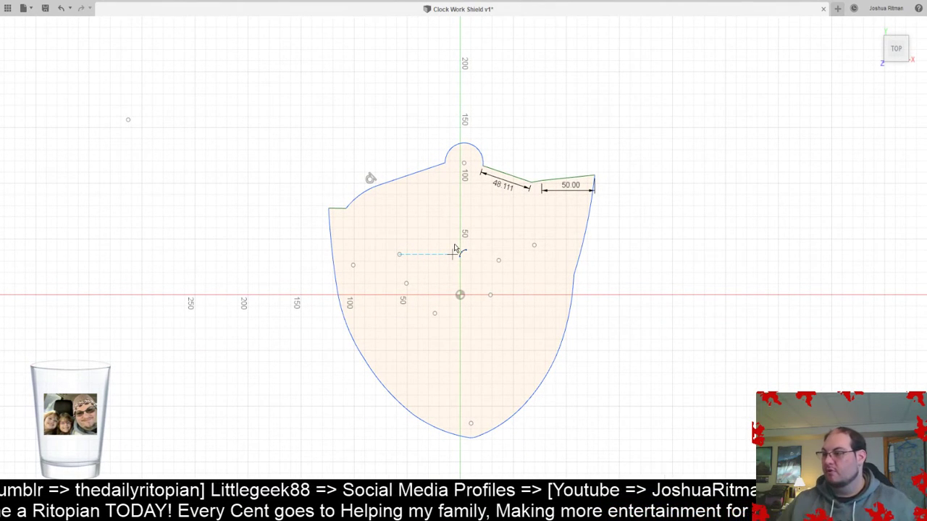
pyautogui.scroll(5, 580, 185)
pyautogui.press('Escape')
pyautogui.click(585, 179)
pyautogui.press('Delete')
pyautogui.click(626, 175)
pyautogui.press('Delete')
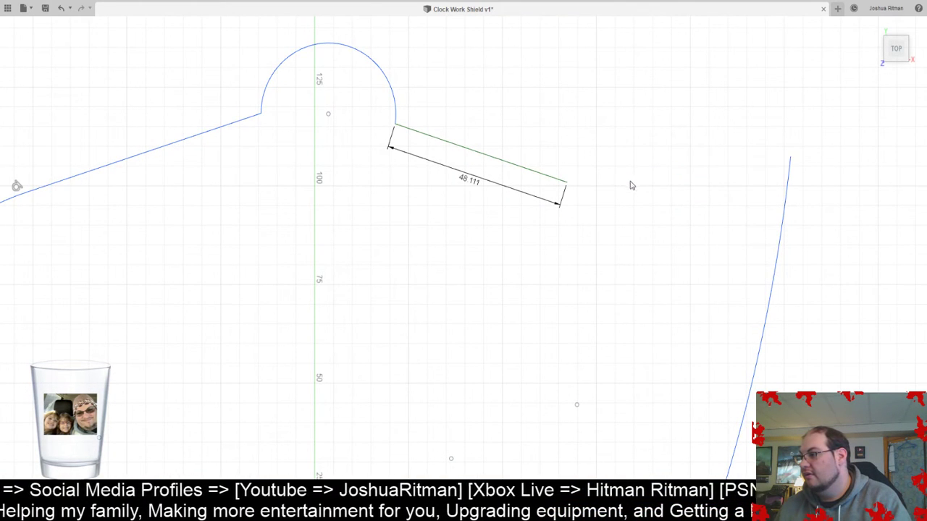
# - Draw a line from the outer end of the 48.111 mm edge to the top of the right side curve
pyautogui.press('d')
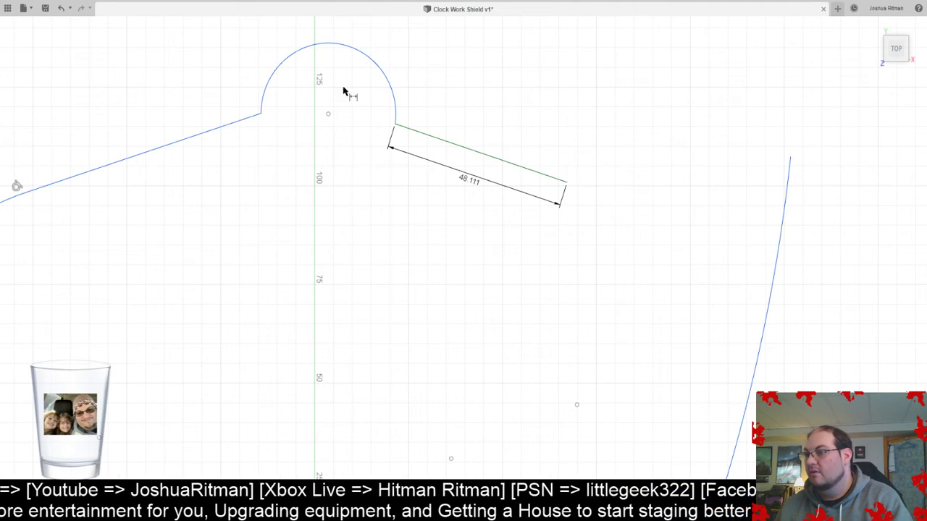
pyautogui.click(567, 186)
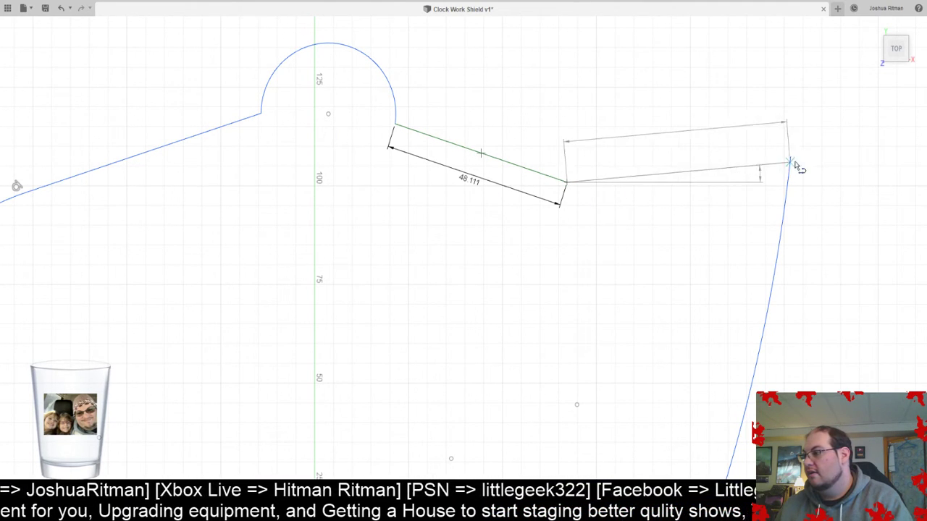
pyautogui.click(790, 157)
pyautogui.scroll(-3, 526, 279)
pyautogui.scroll(-3, 526, 278)
pyautogui.moveTo(473, 352)
pyautogui.mouseDown(button='middle')
pyautogui.moveTo(496, 198)
pyautogui.moveTo(496, 215)
pyautogui.mouseUp(button='middle')
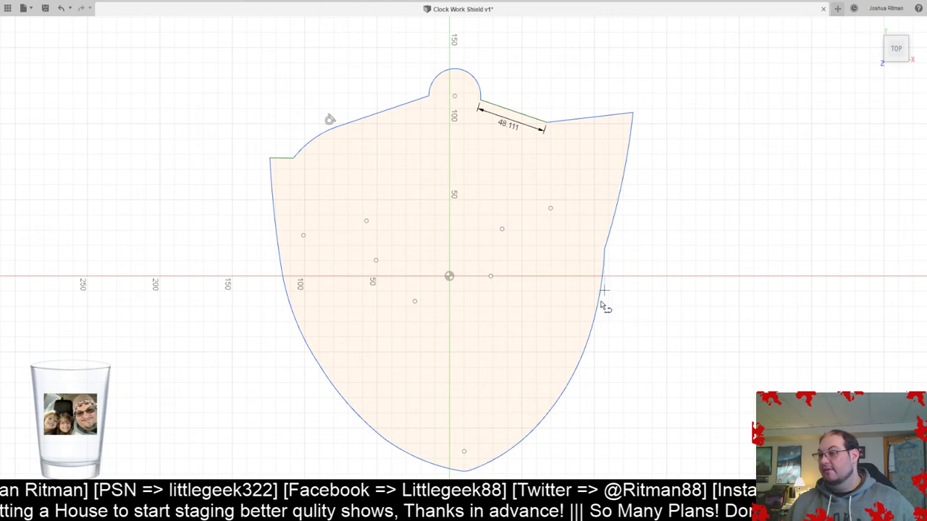
pyautogui.press('Escape')
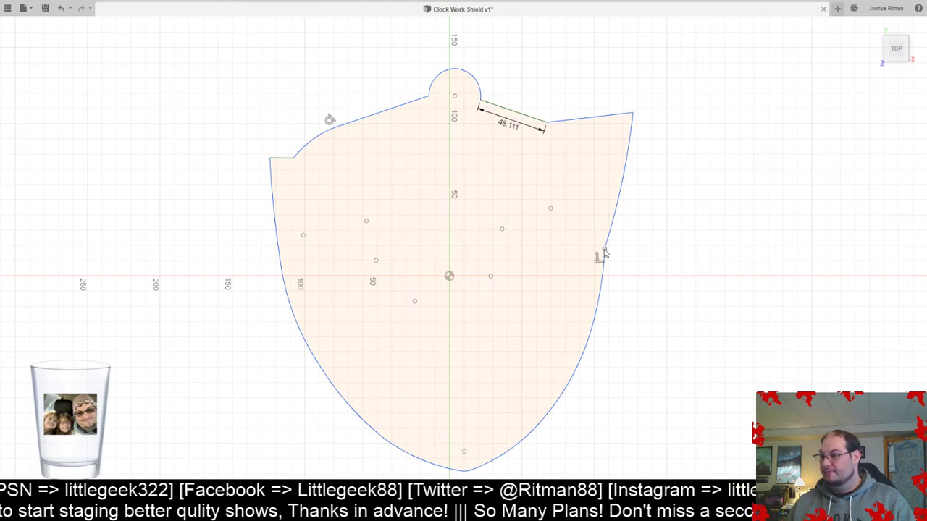
# - Move the two arc junctions on the shield's right side outward to smooth its bulge
pyautogui.moveTo(614, 257)
pyautogui.mouseDown()
pyautogui.moveTo(615, 234)
pyautogui.moveTo(628, 244)
pyautogui.mouseUp()
pyautogui.click(590, 332)
pyautogui.moveTo(602, 319); pyautogui.dragTo(611, 325)
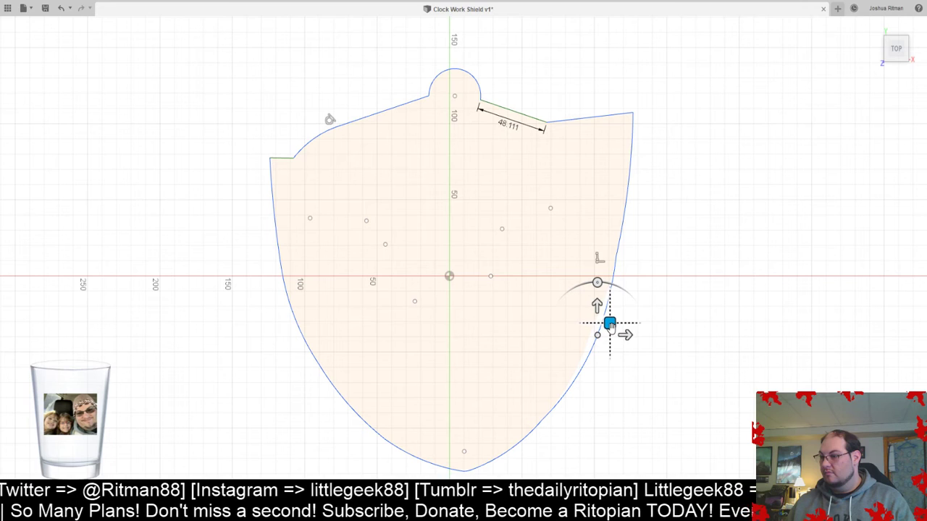
pyautogui.click(654, 403)
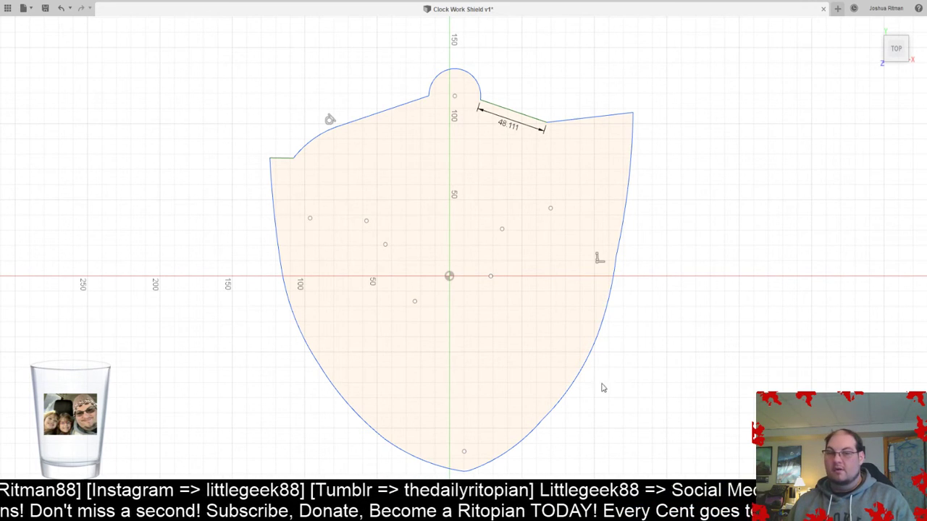
# - Set the length of the sloped edge right of the top arc to 100 mm
pyautogui.moveTo(383, 217)
pyautogui.mouseDown(button='middle')
pyautogui.moveTo(368, 194)
pyautogui.moveTo(366, 208)
pyautogui.mouseUp(button='middle')
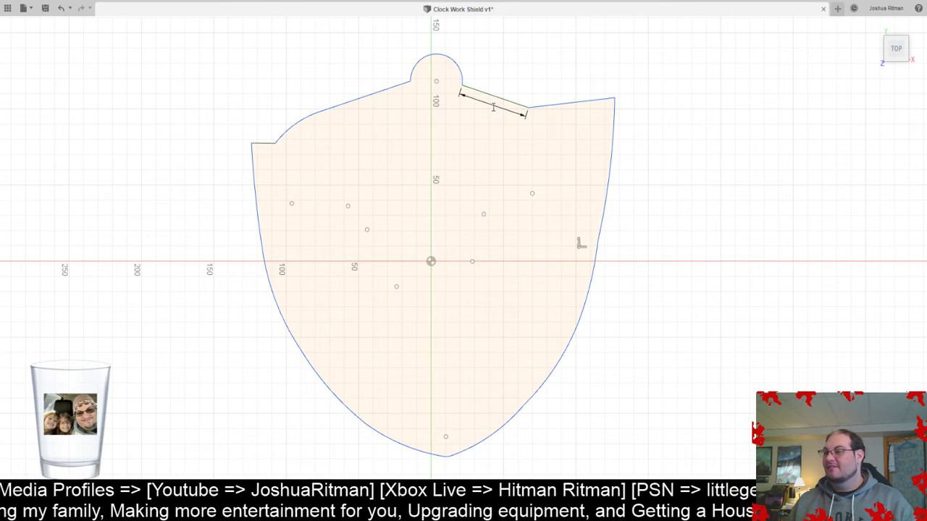
pyautogui.press('Return')
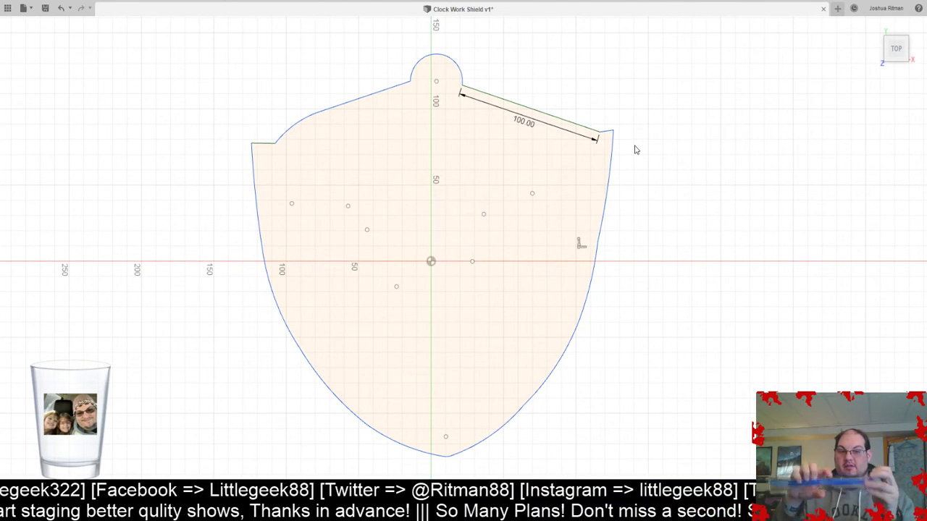
pyautogui.click(635, 150)
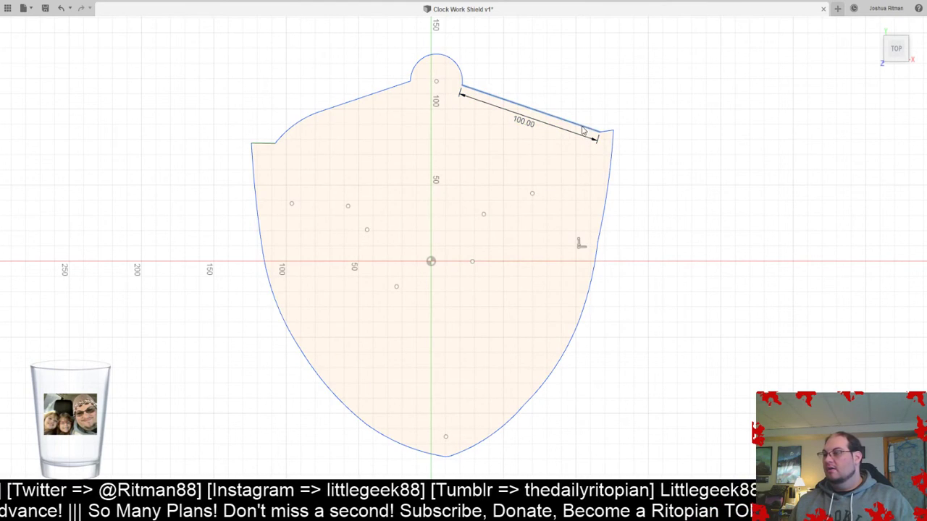
# - Dimension the short edge at the right shoulder horizontally at 50 mm
pyautogui.press('d')
pyautogui.click(608, 134)
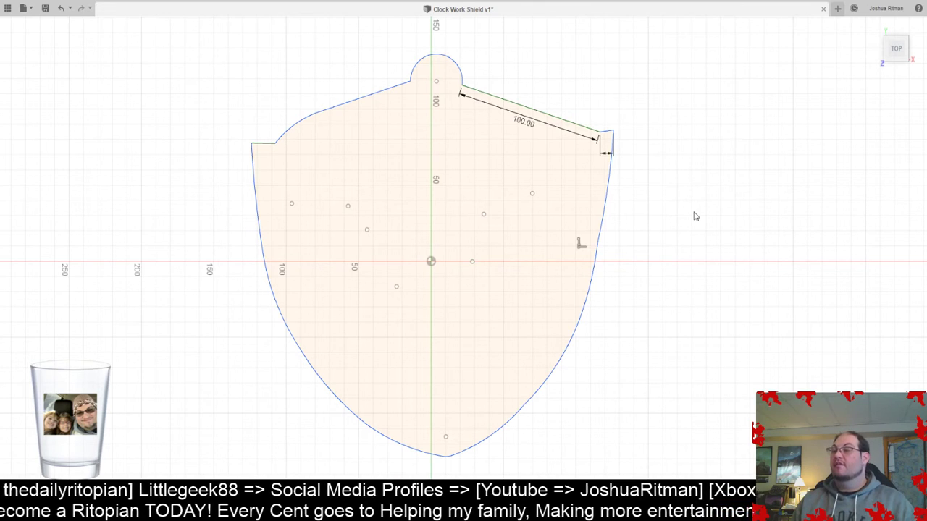
pyautogui.press('Return')
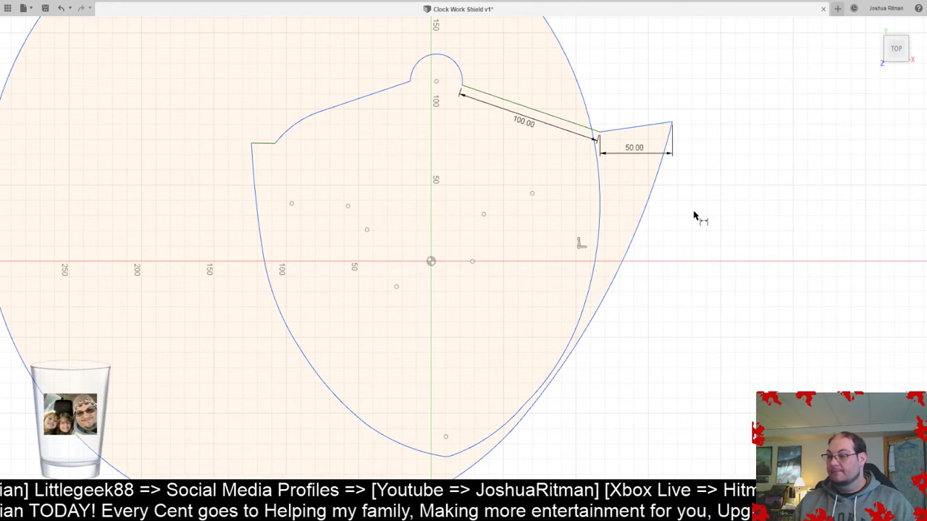
# - Try a 120 mm horizontal dimension on the sloped line left of the top arc
pyautogui.scroll(-5, 681, 232)
pyautogui.moveTo(677, 285)
pyautogui.mouseDown(button='middle')
pyautogui.moveTo(637, 247)
pyautogui.moveTo(612, 289)
pyautogui.mouseUp(button='middle')
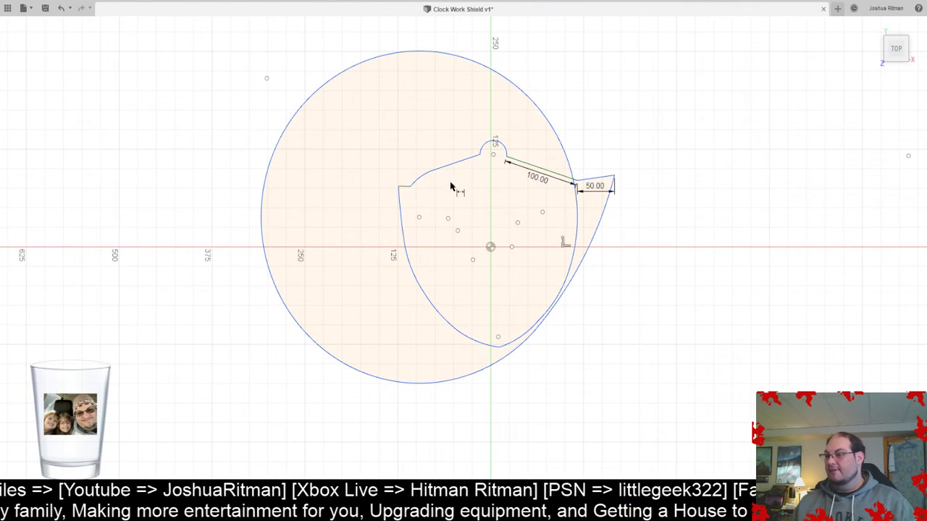
pyautogui.click(467, 165)
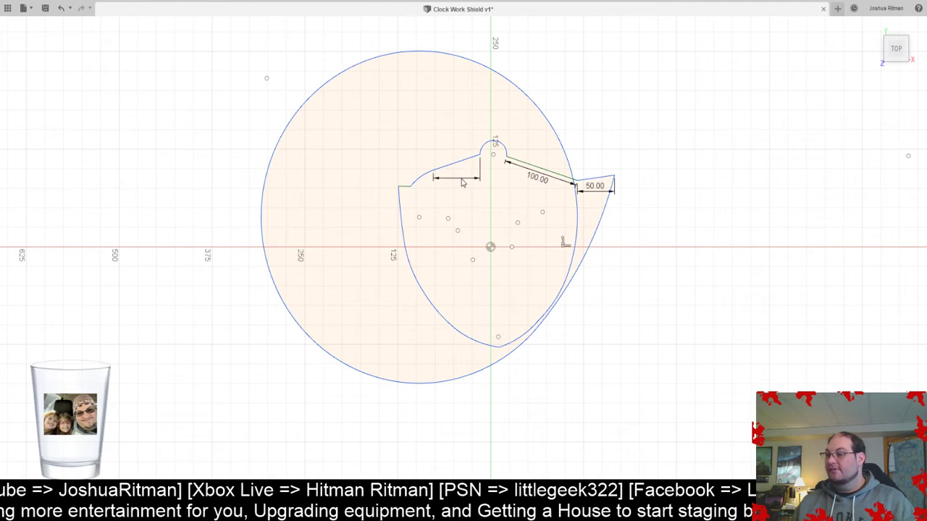
pyautogui.write('120')
pyautogui.press('Return')
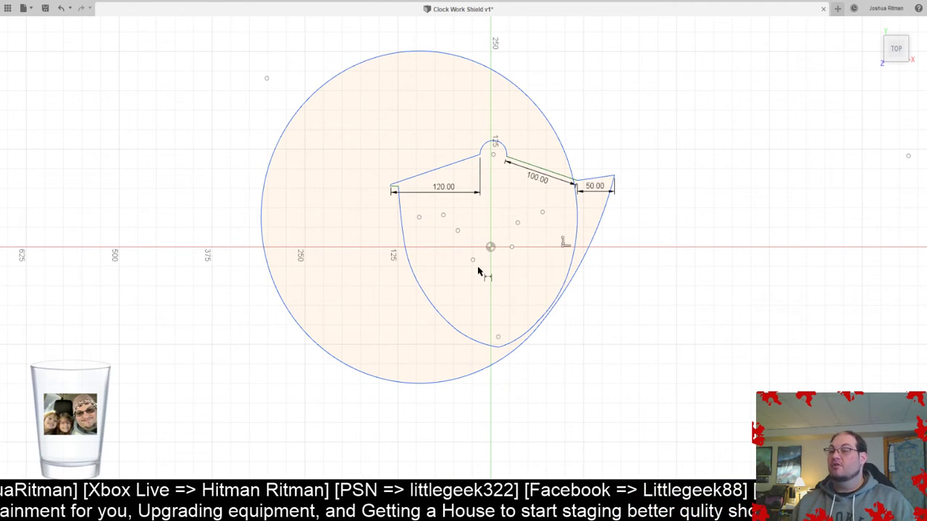
pyautogui.scroll(5, 381, 201)
pyautogui.scroll(3, 395, 207)
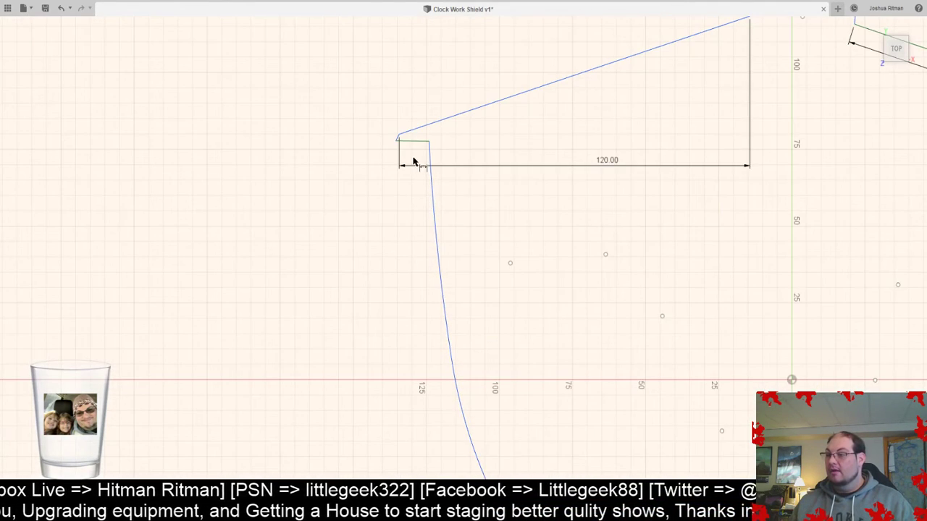
# - Undo the horizontal dimension on the left sloped line
pyautogui.press('Escape')
pyautogui.hotkey('ctrl', 'z')
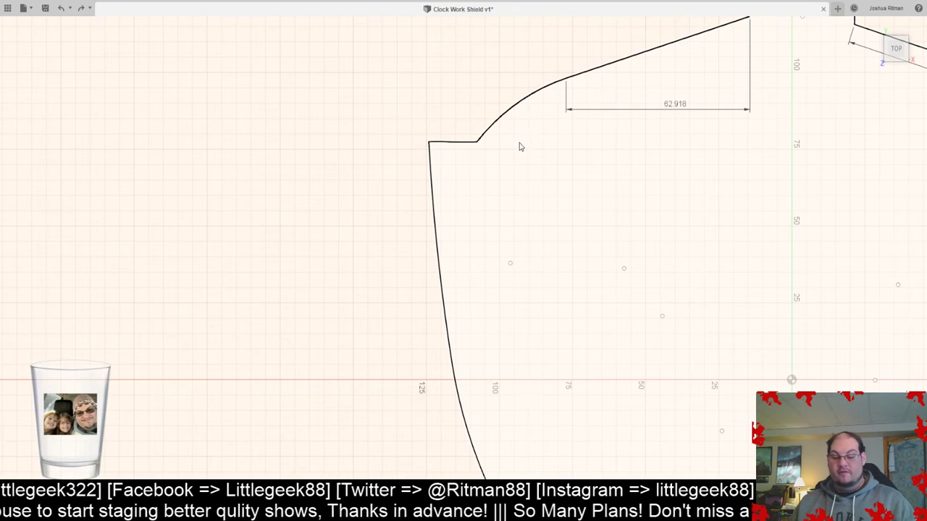
pyautogui.hotkey('ctrl', 'z')
# - Dimension the flat edge at the outer end of the left shoulder at 32 mm
pyautogui.press('d')
pyautogui.click(451, 143)
pyautogui.click(459, 157)
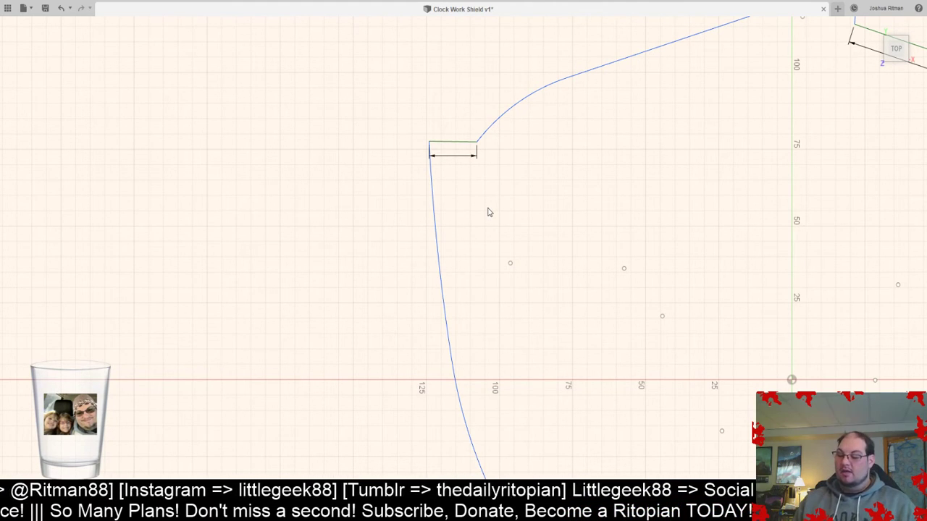
pyautogui.write('32')
pyautogui.press('Return')
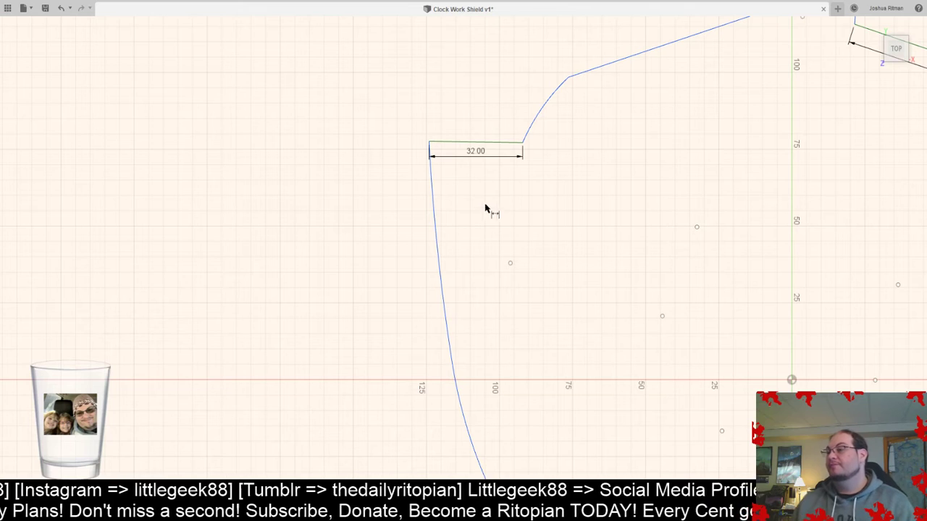
# - Dimension the left shoulder arc's radius and the adjoining sloped line's horizontal length, both at 120 mm
pyautogui.click(548, 118)
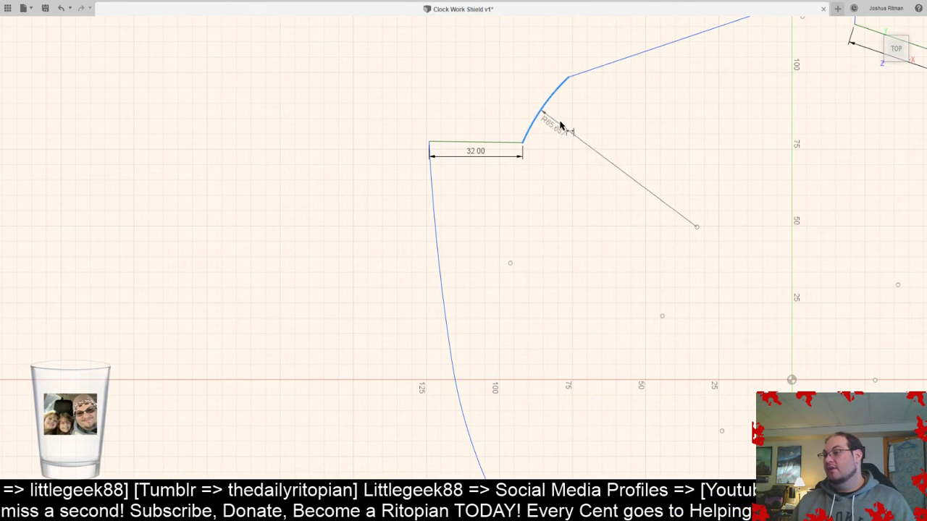
pyautogui.click(559, 125)
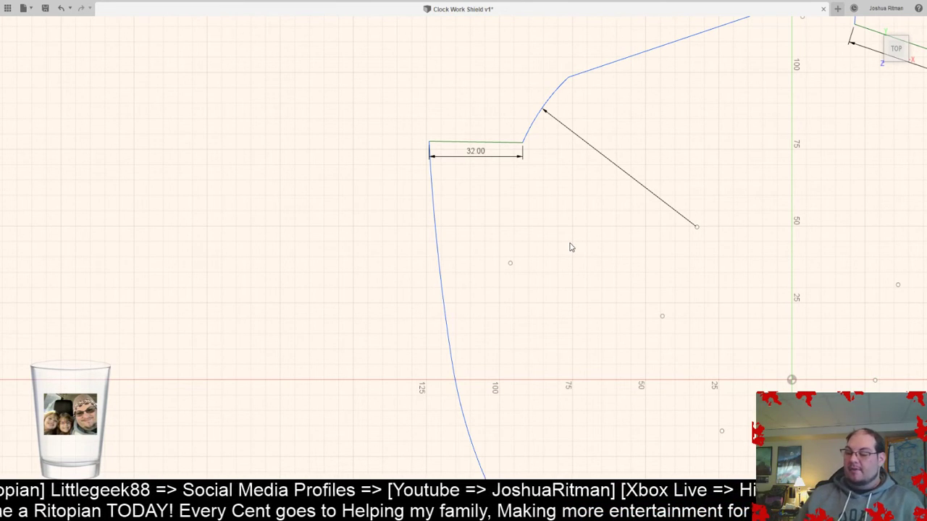
pyautogui.press('Return')
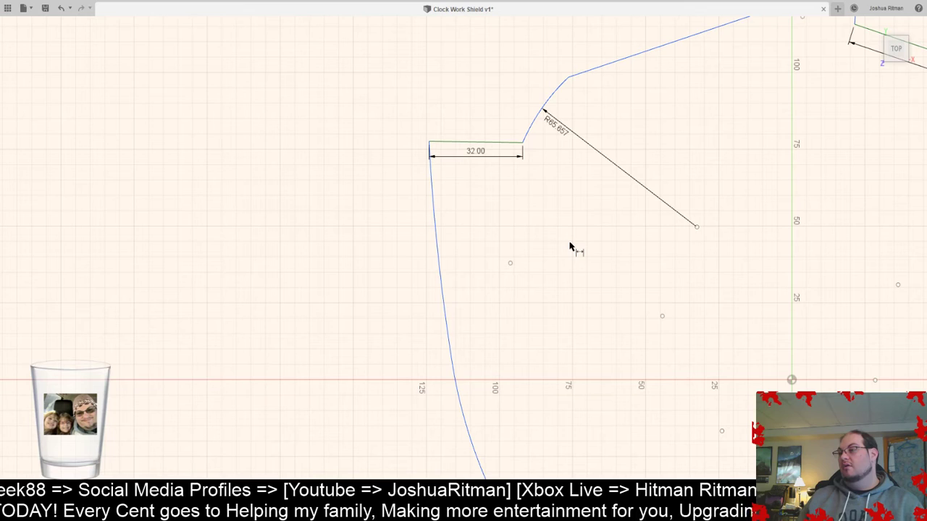
pyautogui.click(626, 62)
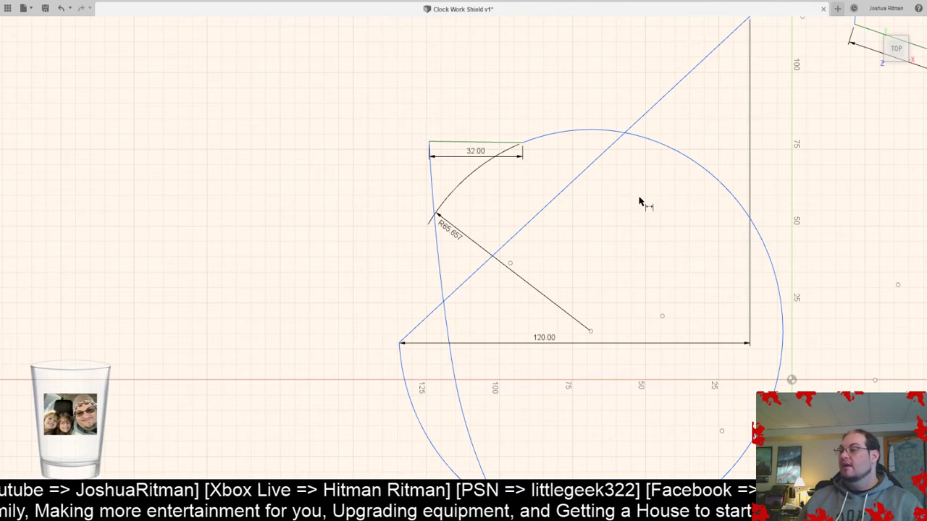
pyautogui.moveTo(642, 201); pyautogui.dragTo(450, 152, button='middle')
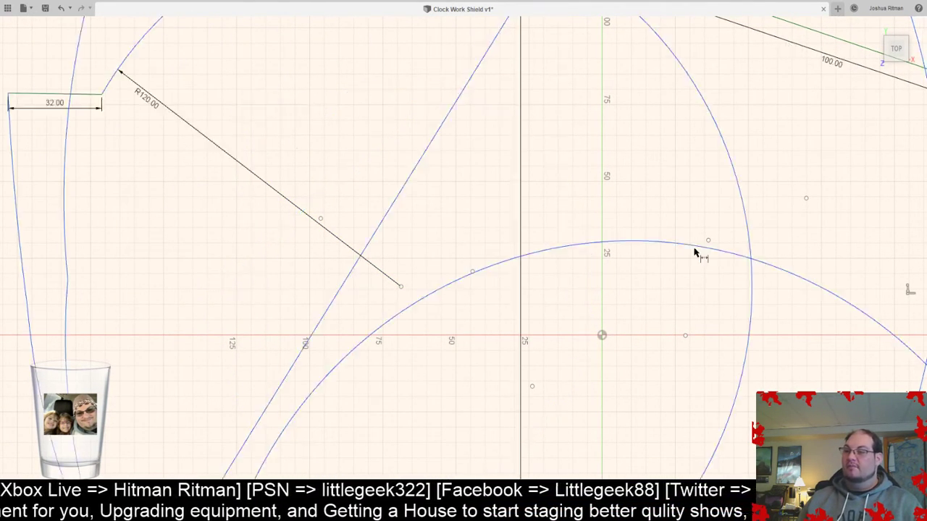
# - Add a 120 mm radius dimension to the upper arc of the shield's right side
pyautogui.scroll(-4, 632, 262)
pyautogui.scroll(-5, 651, 282)
pyautogui.scroll(6, 691, 293)
pyautogui.moveTo(435, 229)
pyautogui.mouseDown(button='middle')
pyautogui.moveTo(557, 256)
pyautogui.moveTo(539, 254)
pyautogui.mouseUp(button='middle')
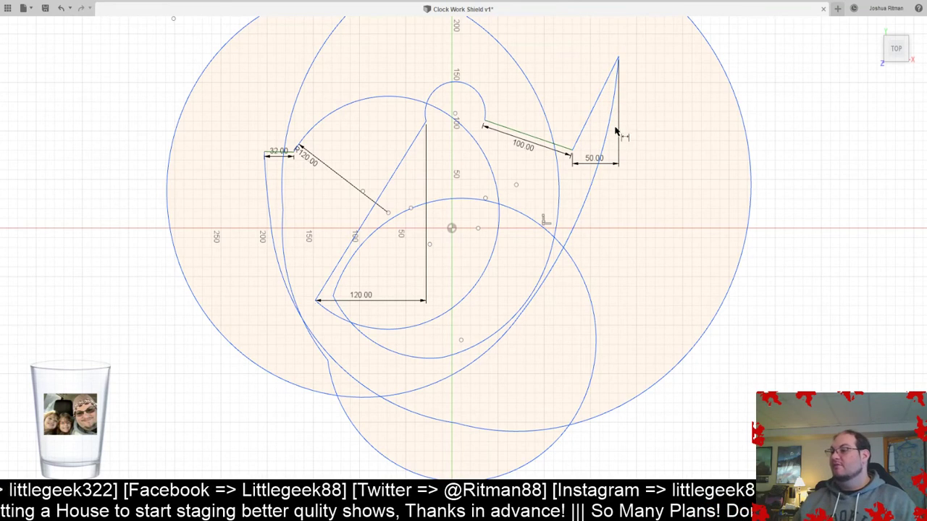
pyautogui.click(592, 189)
pyautogui.click(656, 207)
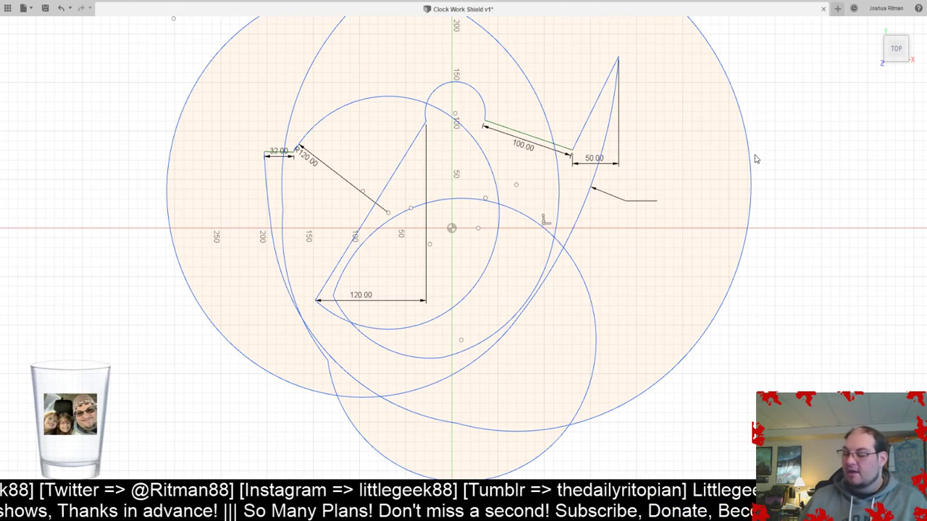
pyautogui.press('Return')
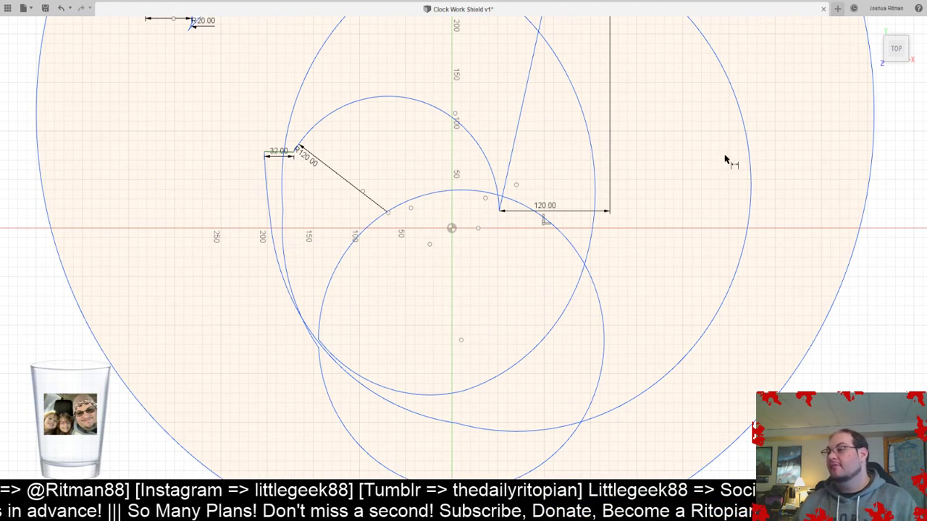
pyautogui.scroll(-5, 734, 155)
pyautogui.moveTo(586, 196); pyautogui.dragTo(544, 257, button='middle')
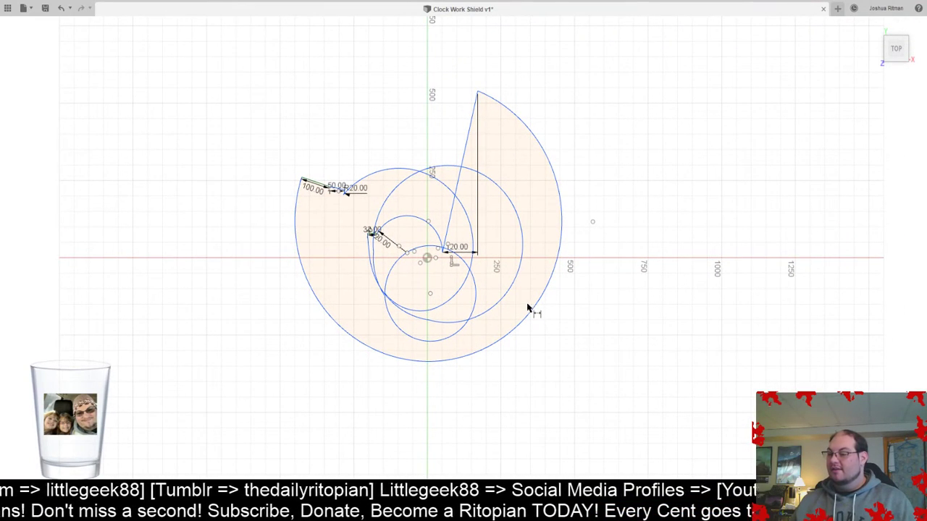
# - Undo the 32 mm, 50 mm and 120 mm dimension values applied to the shield's shoulder edges, sloped line and arcs
pyautogui.scroll(-4, 514, 297)
pyautogui.scroll(7, 516, 296)
pyautogui.scroll(1, 477, 285)
pyautogui.moveTo(476, 284); pyautogui.dragTo(518, 311, button='middle')
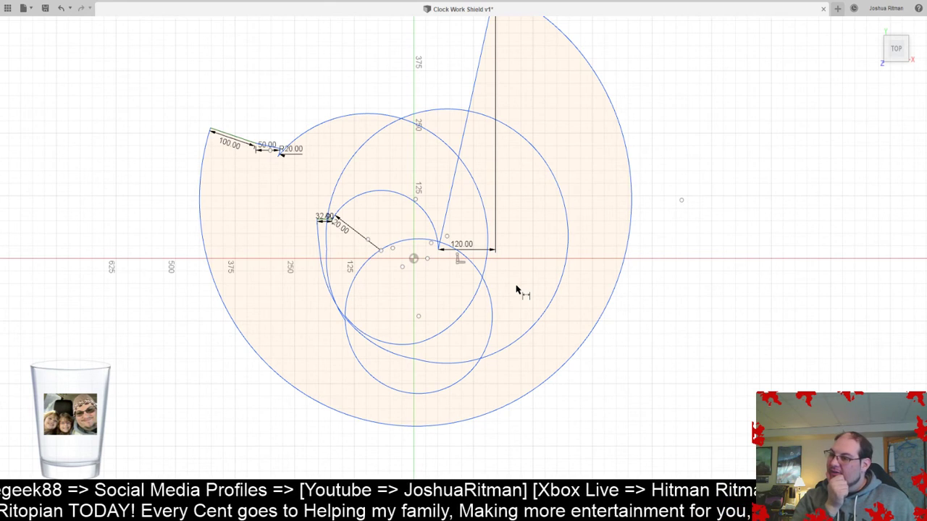
pyautogui.press('Escape')
pyautogui.hotkey('ctrl', 'z')
pyautogui.hotkey('ctrl', 'z')
pyautogui.hotkey('ctrl', 'z')
pyautogui.hotkey('ctrl', 'z')
pyautogui.hotkey('ctrl', 'z')
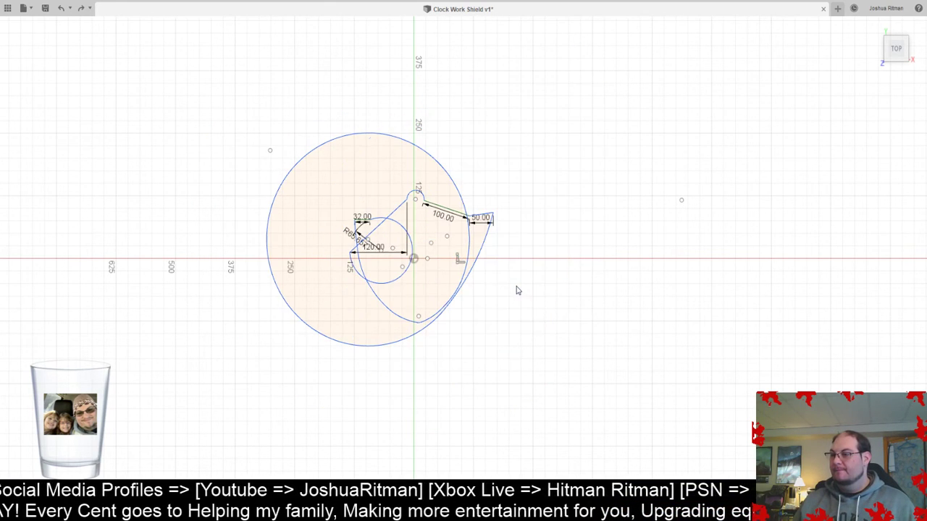
pyautogui.hotkey('ctrl', 'z')
pyautogui.hotkey('ctrl', 'z')
pyautogui.hotkey('ctrl', 'z')
pyautogui.hotkey('ctrl', 'z')
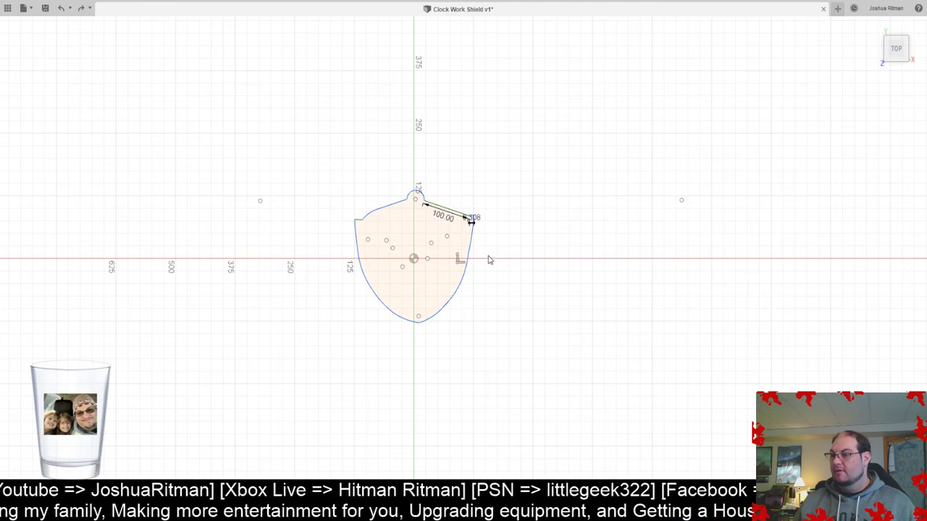
# - Try to move the entire shield outline horizontally as one selection
pyautogui.scroll(5, 391, 234)
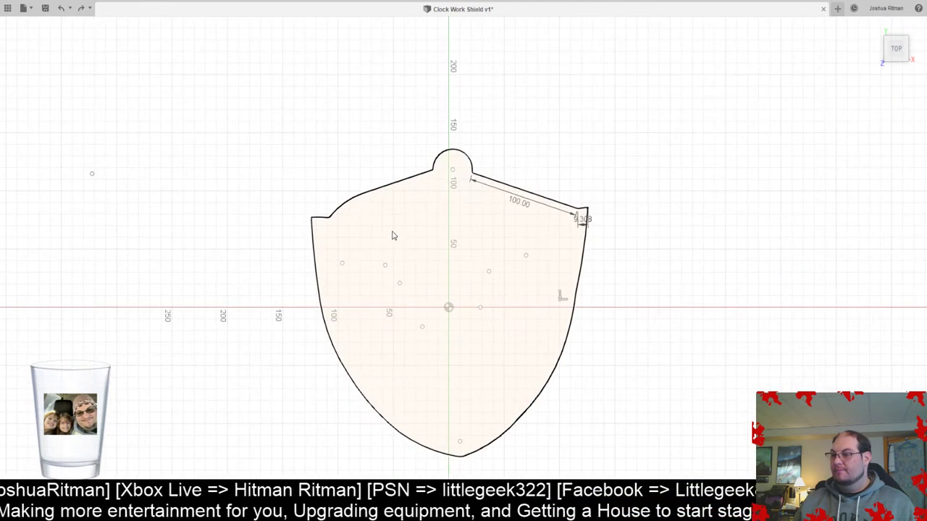
pyautogui.moveTo(430, 232); pyautogui.dragTo(403, 216, button='middle')
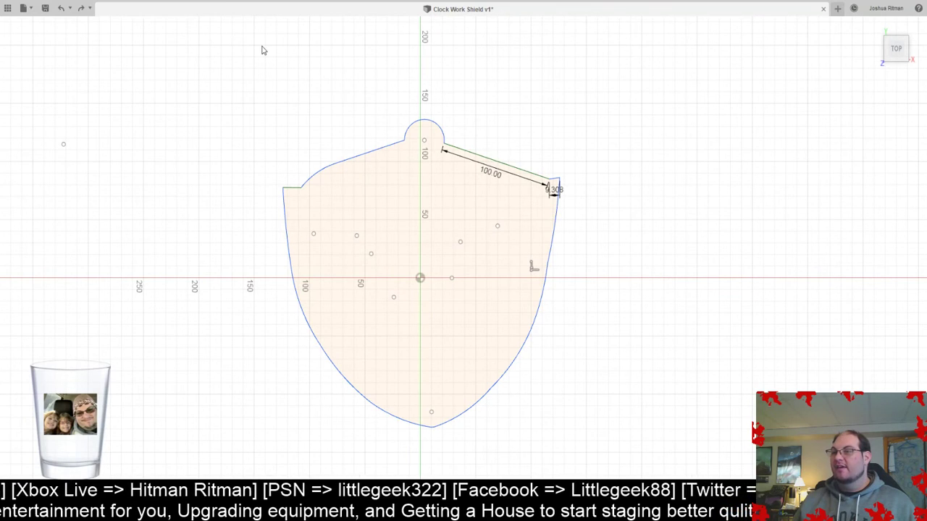
pyautogui.moveTo(234, 104); pyautogui.dragTo(670, 440)
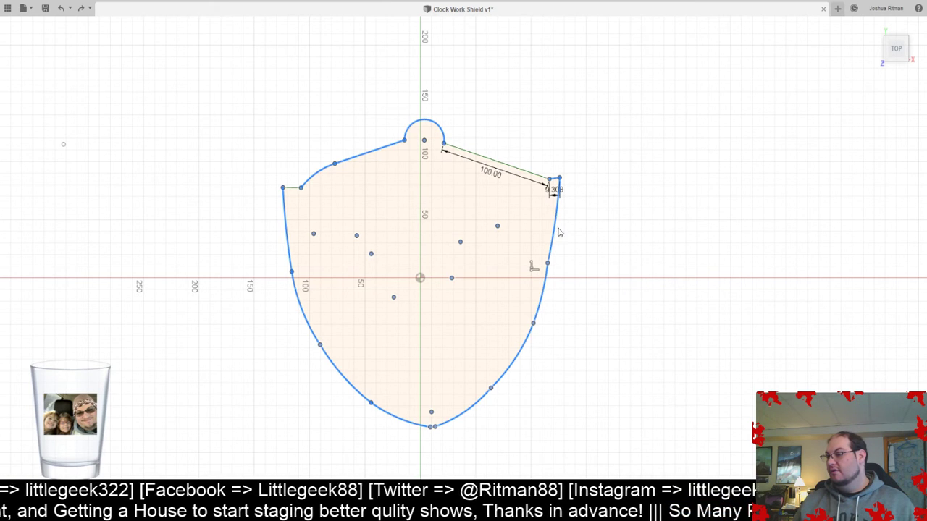
pyautogui.moveTo(433, 278)
pyautogui.mouseDown()
pyautogui.moveTo(565, 289)
pyautogui.moveTo(391, 280)
pyautogui.mouseUp()
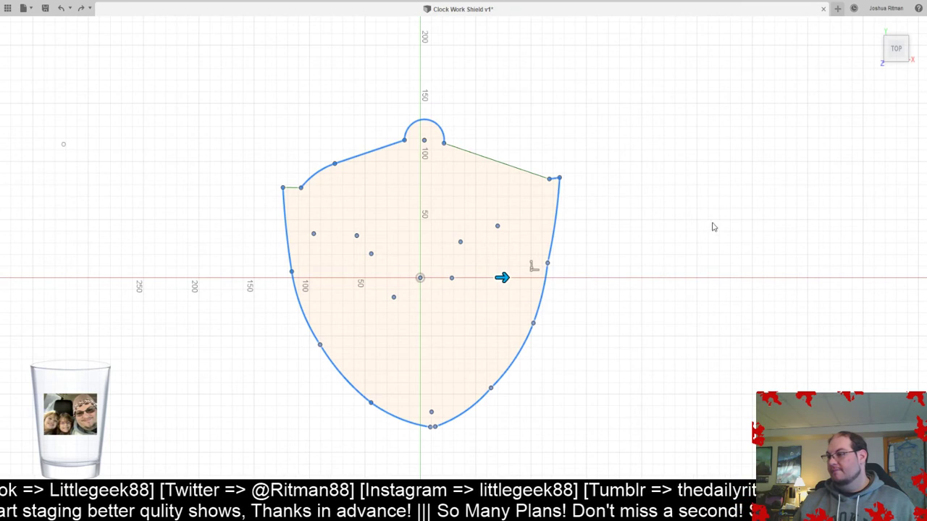
pyautogui.click(739, 197)
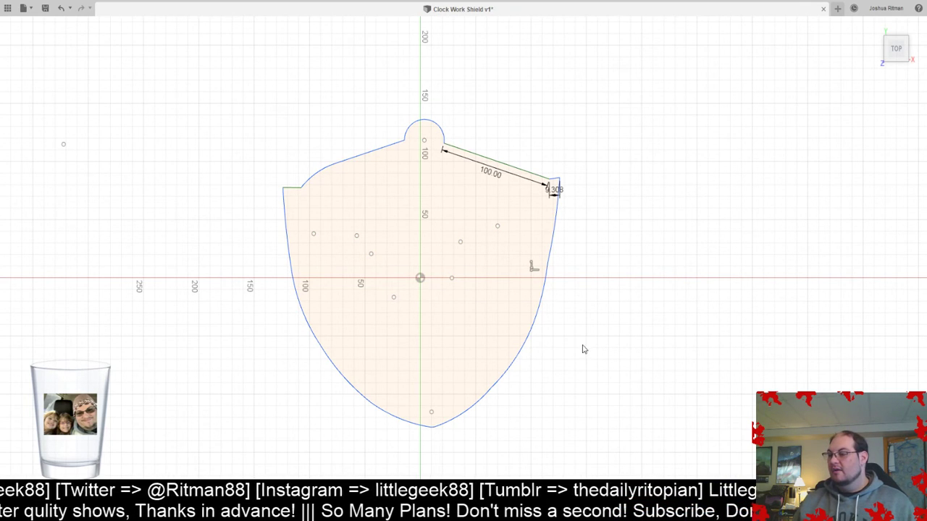
# - Dimension the vertical distance between the top arc's center point and the sketch origin
pyautogui.press('o')
pyautogui.click(476, 402)
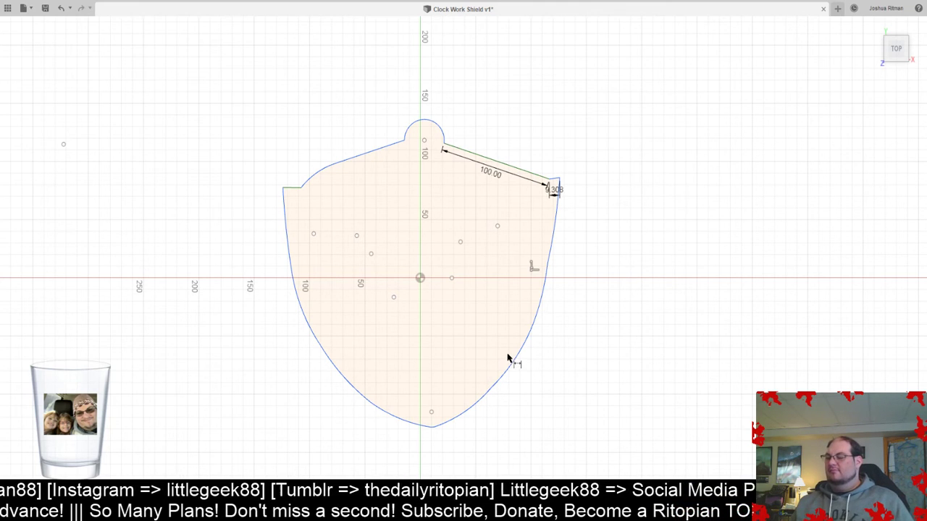
pyautogui.click(425, 141)
pyautogui.click(419, 278)
pyautogui.click(397, 231)
pyautogui.press('Return')
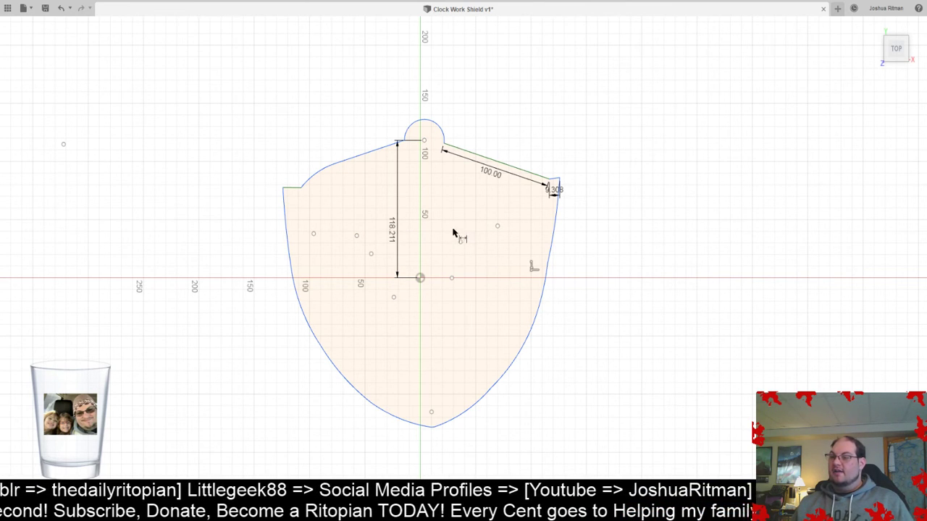
pyautogui.click(552, 223)
pyautogui.press('Escape')
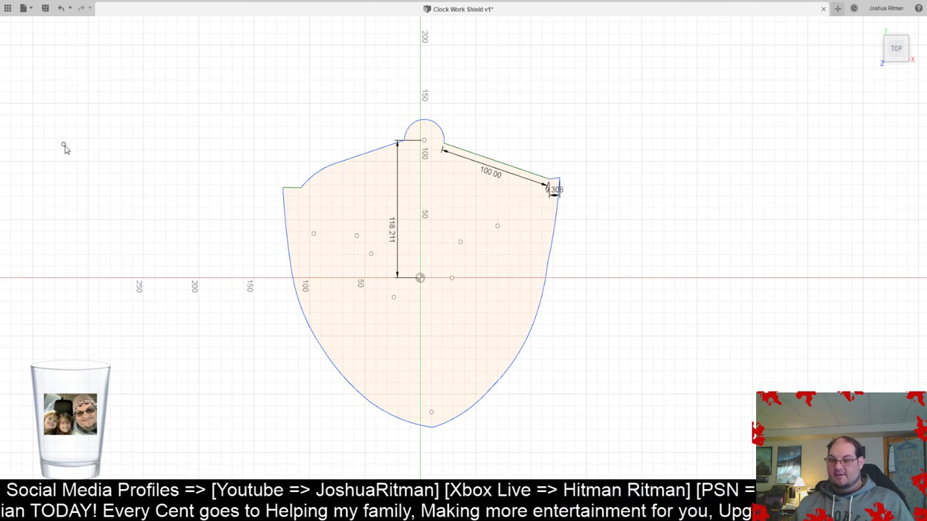
# - Try to move the detached arc center point far left of the shield into the shield's right half
pyautogui.click(63, 145)
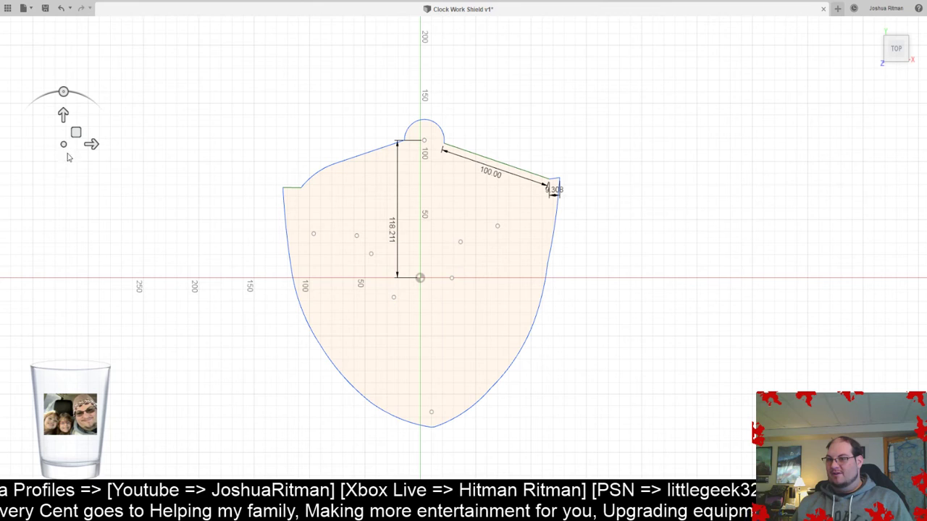
pyautogui.moveTo(64, 144)
pyautogui.mouseDown()
pyautogui.moveTo(207, 180)
pyautogui.moveTo(543, 236)
pyautogui.moveTo(514, 234)
pyautogui.moveTo(543, 246)
pyautogui.moveTo(545, 233)
pyautogui.moveTo(519, 224)
pyautogui.moveTo(441, 218)
pyautogui.moveTo(484, 223)
pyautogui.moveTo(482, 234)
pyautogui.moveTo(478, 219)
pyautogui.moveTo(480, 231)
pyautogui.mouseUp()
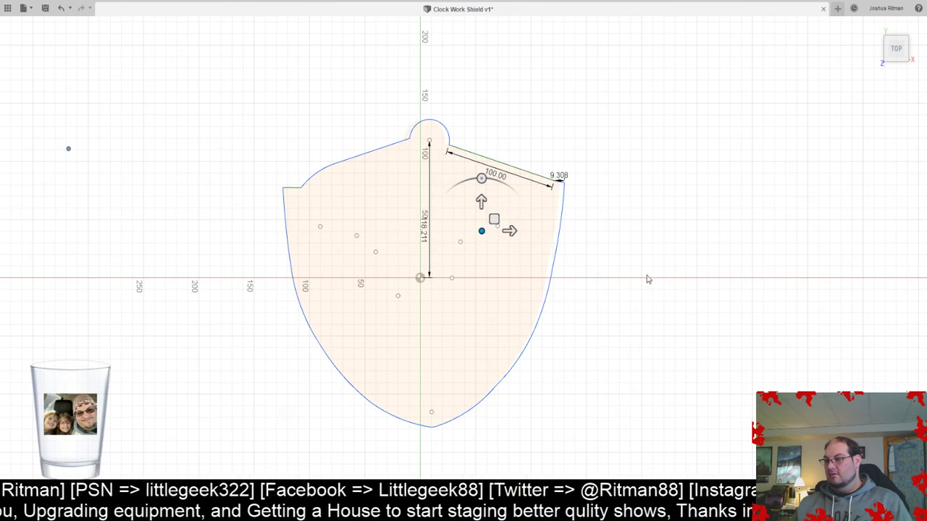
pyautogui.click(742, 314)
pyautogui.scroll(-3, 561, 328)
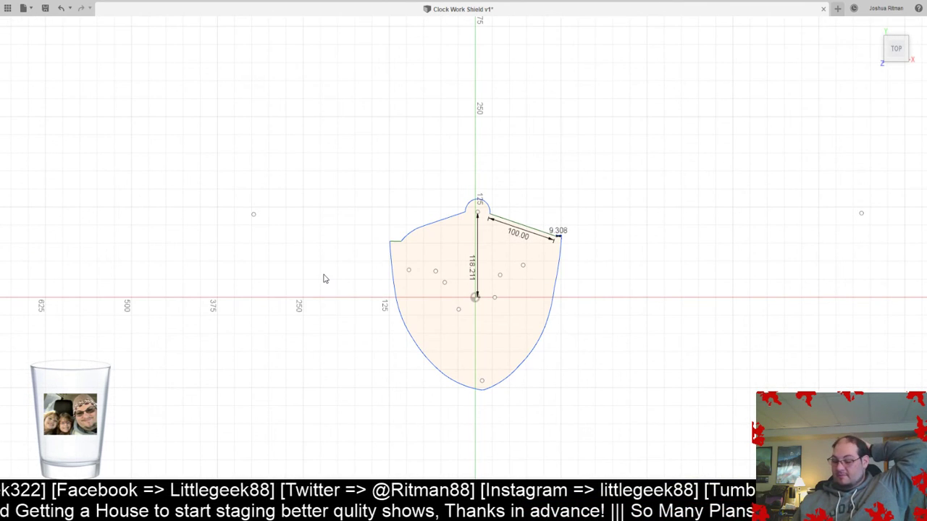
# - Move the detached arc center point left of the shield 400 mm horizontally and slightly along the vertical axis
pyautogui.click(253, 214)
pyautogui.moveTo(284, 213)
pyautogui.mouseDown()
pyautogui.moveTo(462, 225)
pyautogui.moveTo(539, 255)
pyautogui.mouseUp()
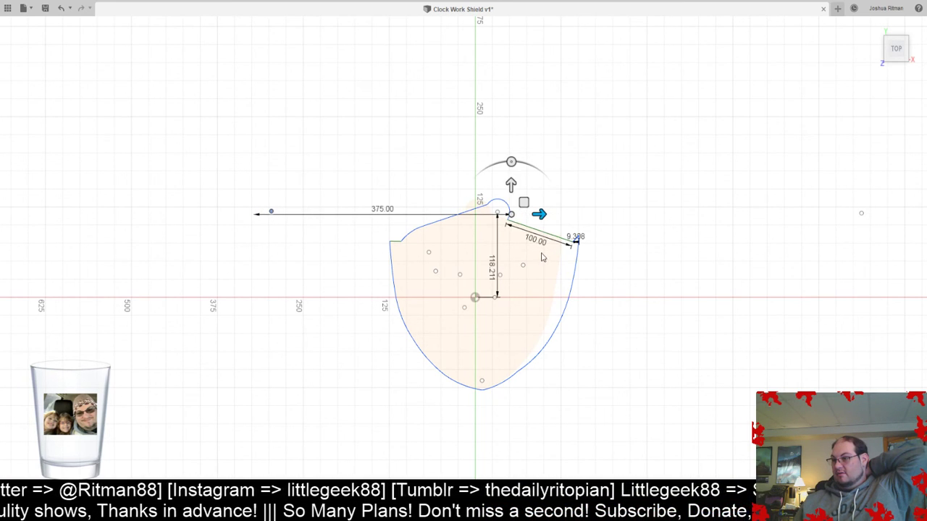
pyautogui.moveTo(539, 214); pyautogui.dragTo(561, 216)
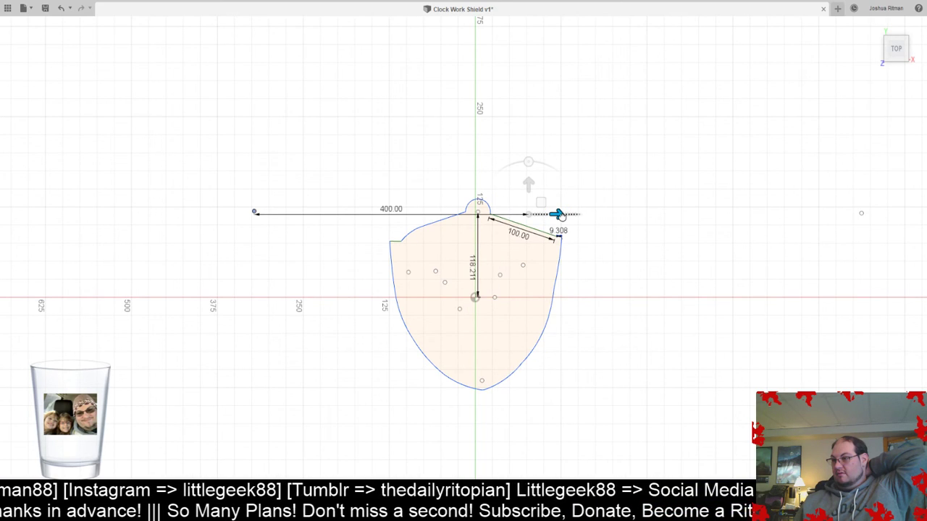
pyautogui.moveTo(528, 185)
pyautogui.mouseDown()
pyautogui.moveTo(527, 307)
pyautogui.moveTo(539, 182)
pyautogui.mouseUp()
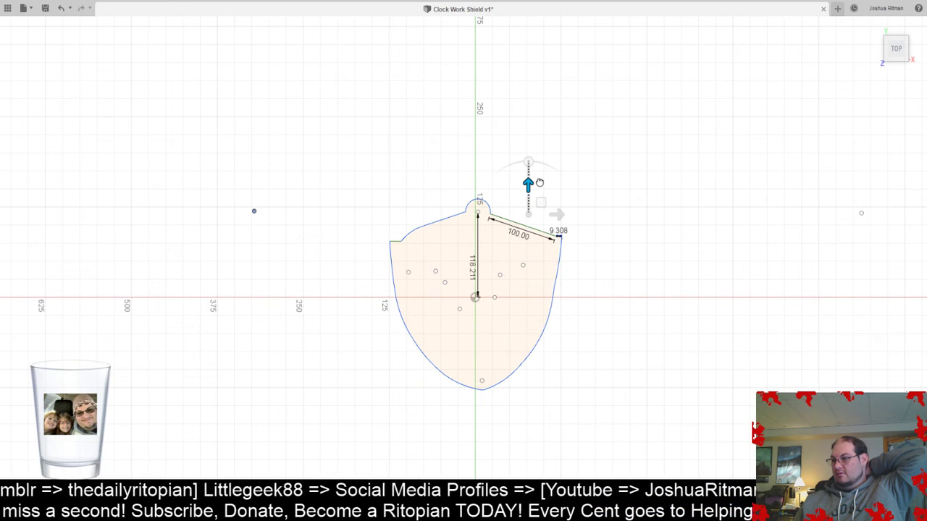
pyautogui.click(706, 313)
pyautogui.scroll(3, 577, 296)
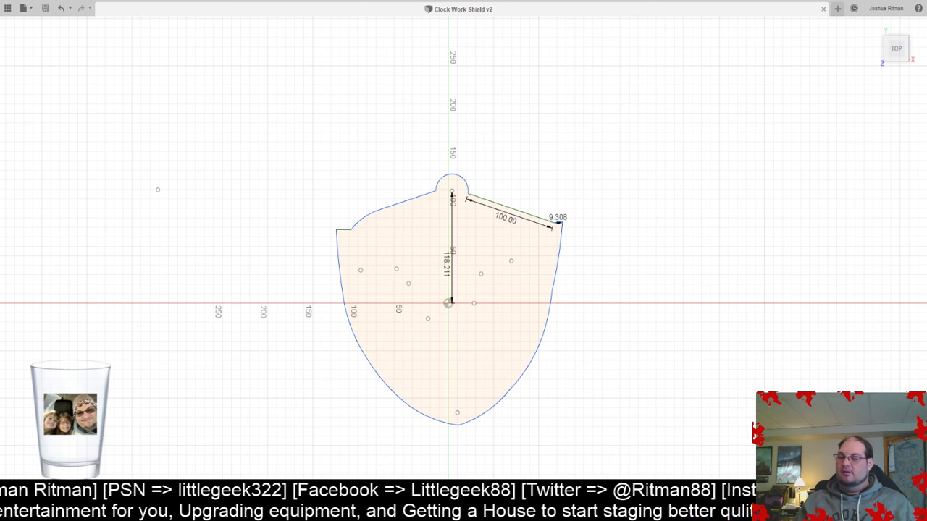
pyautogui.press('e')
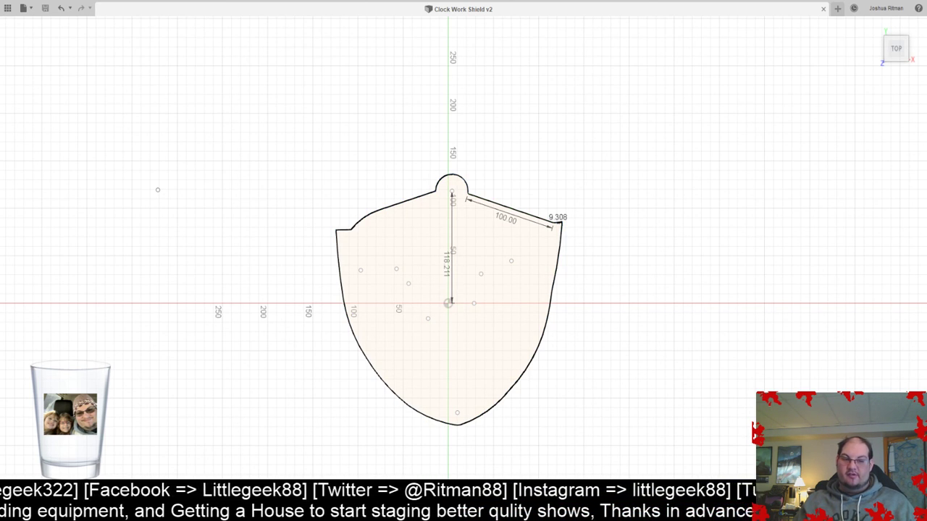
pyautogui.press('Escape')
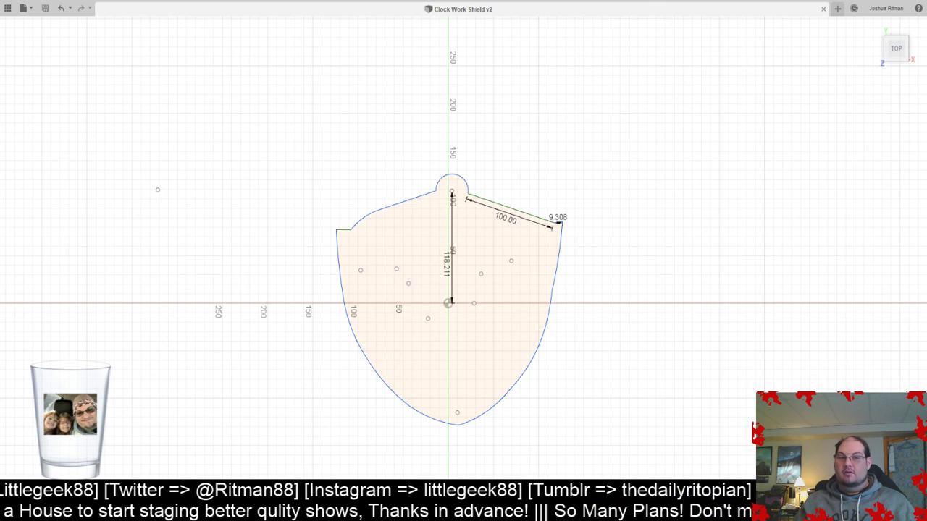